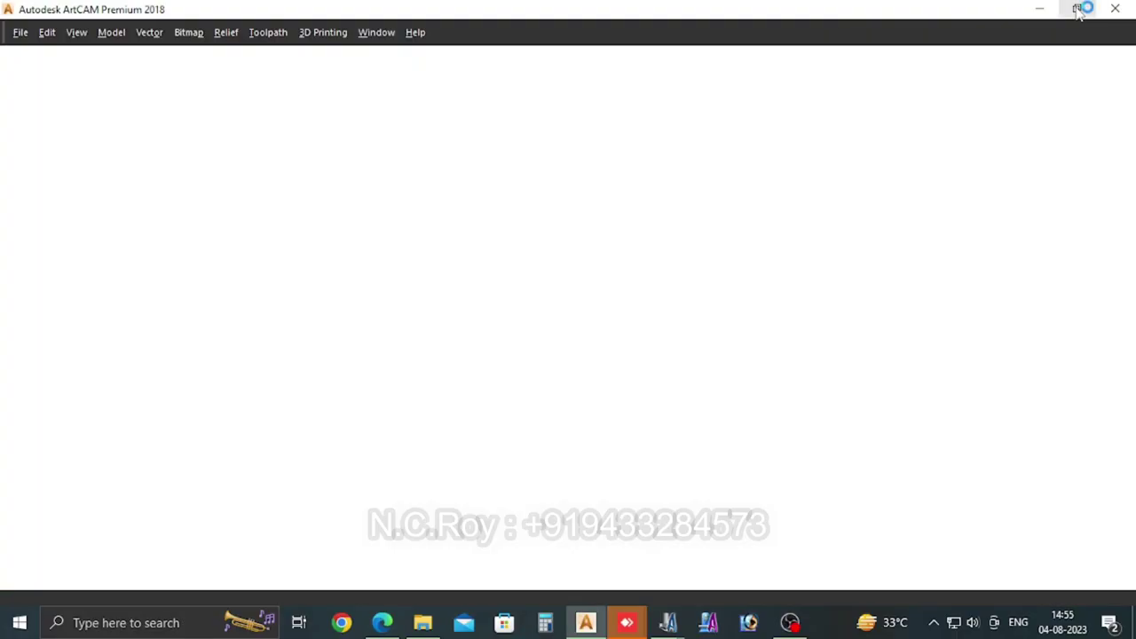
Step: Restore down the ArtCAM window so the start page sits beside the desktop files
left_click(1080, 9)
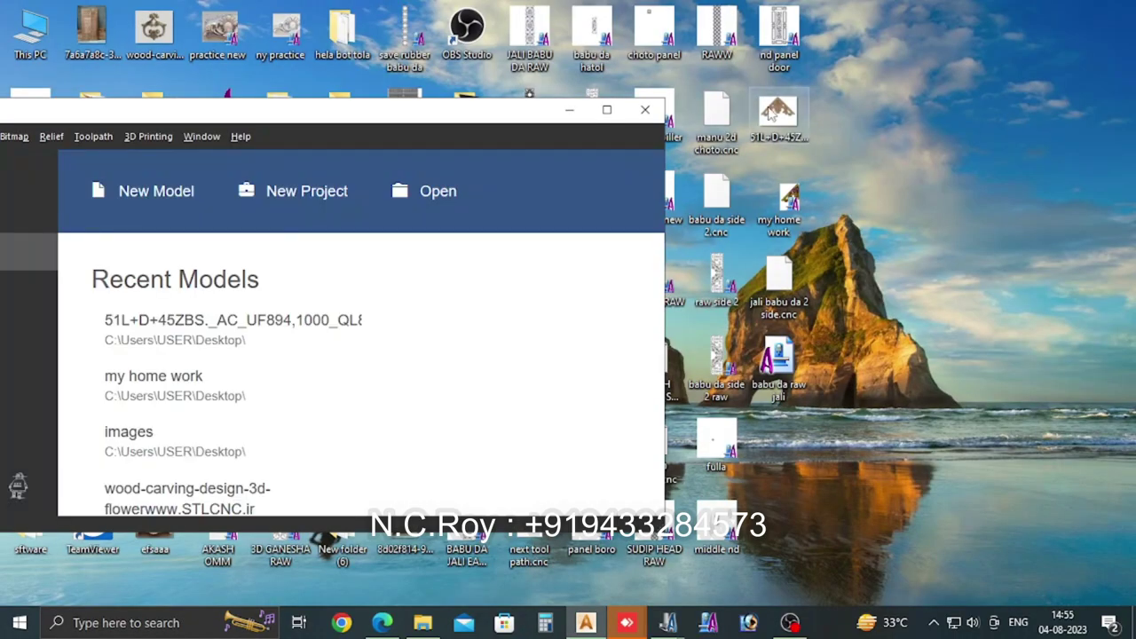
Step: Create a model from the bracket carving image, 24 inches wide (609.6 × 467.769 mm)
left_click_drag(771, 110, 491, 321)
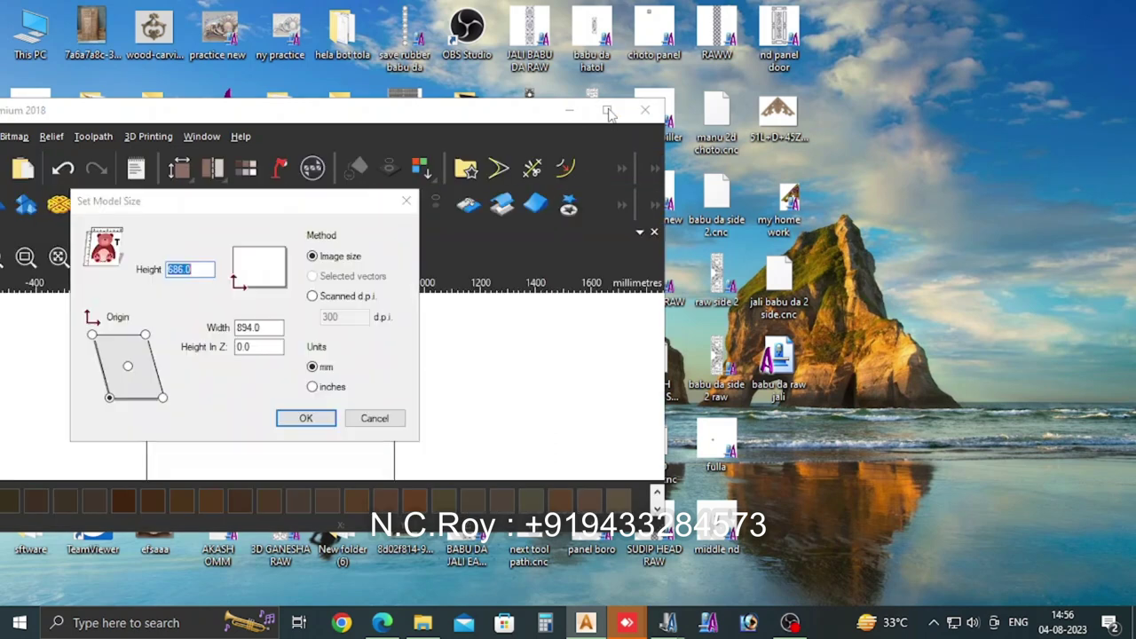
left_click(312, 387)
left_click_drag(281, 328, 201, 331)
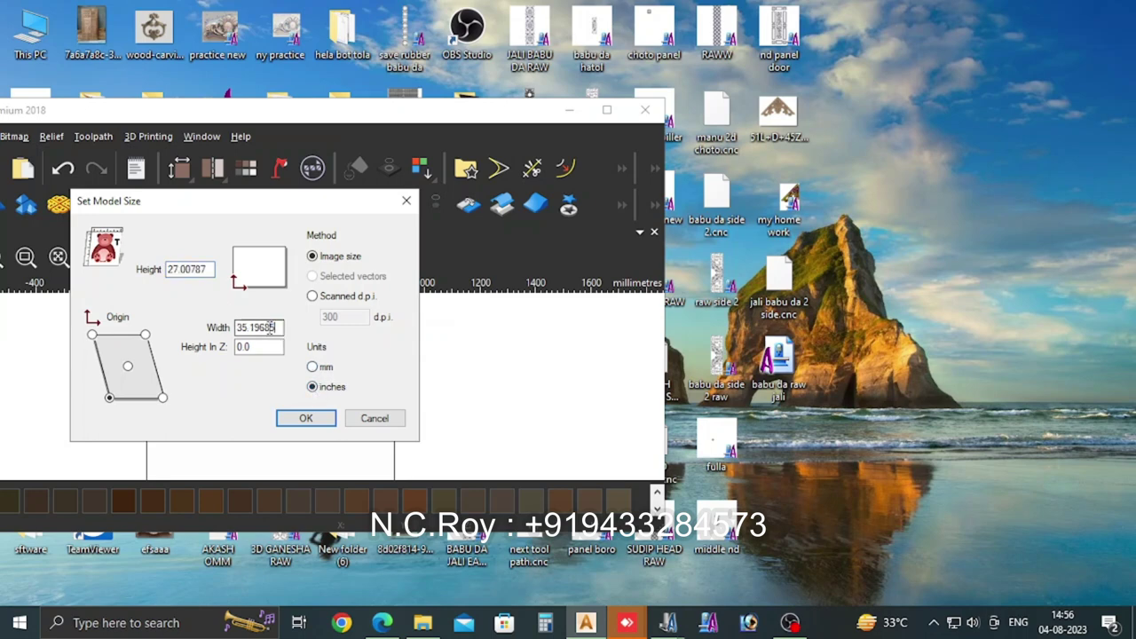
type("2")
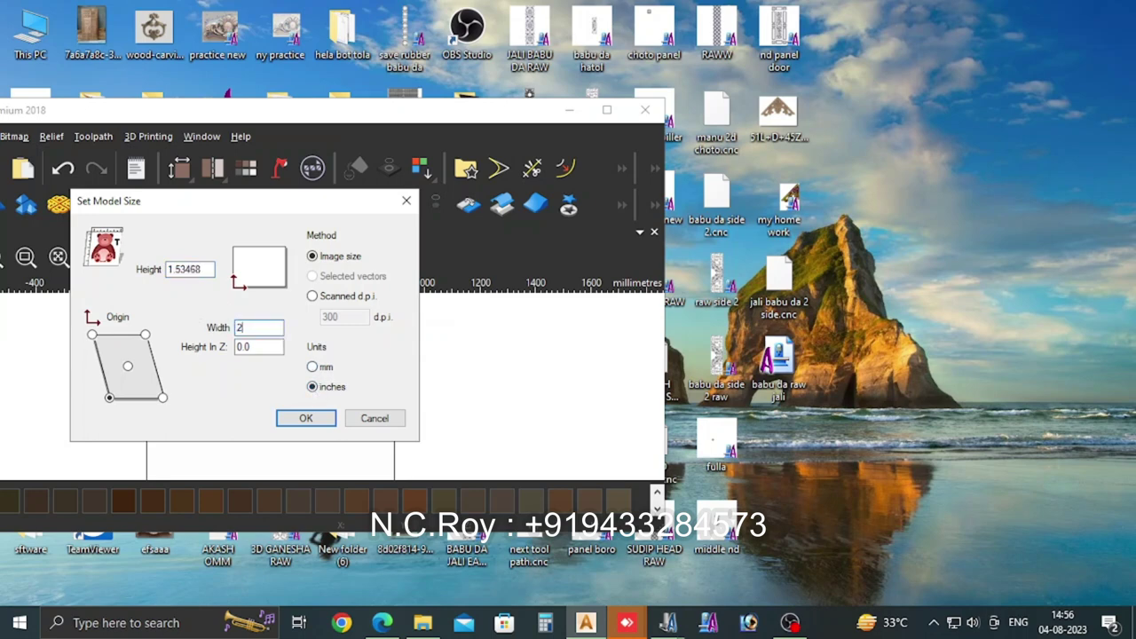
type("4")
left_click(314, 368)
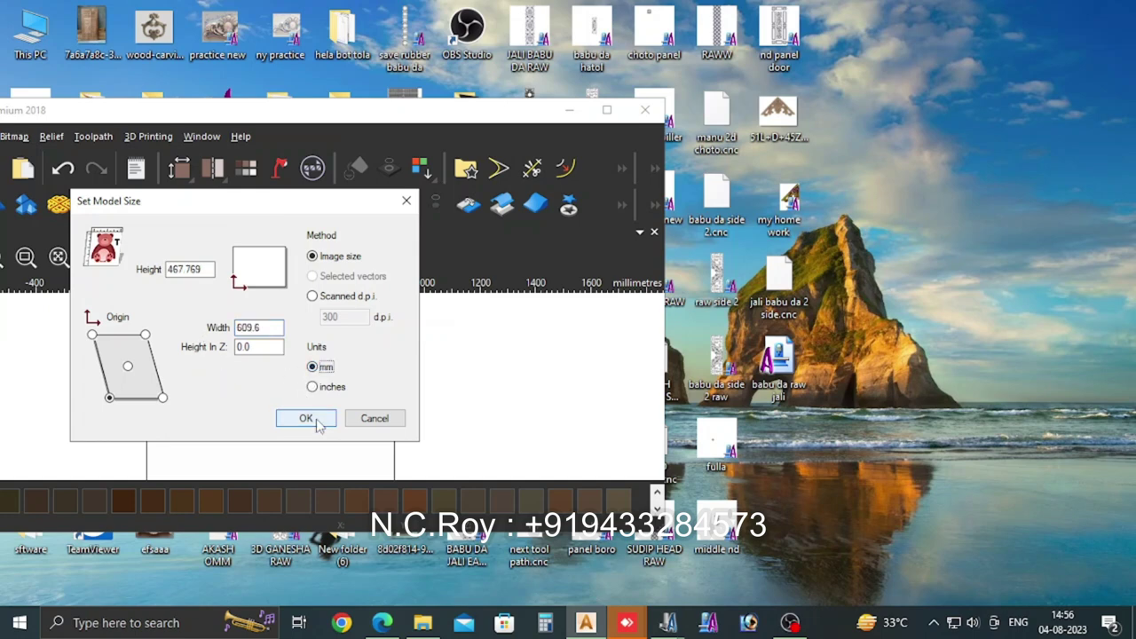
left_click(317, 424)
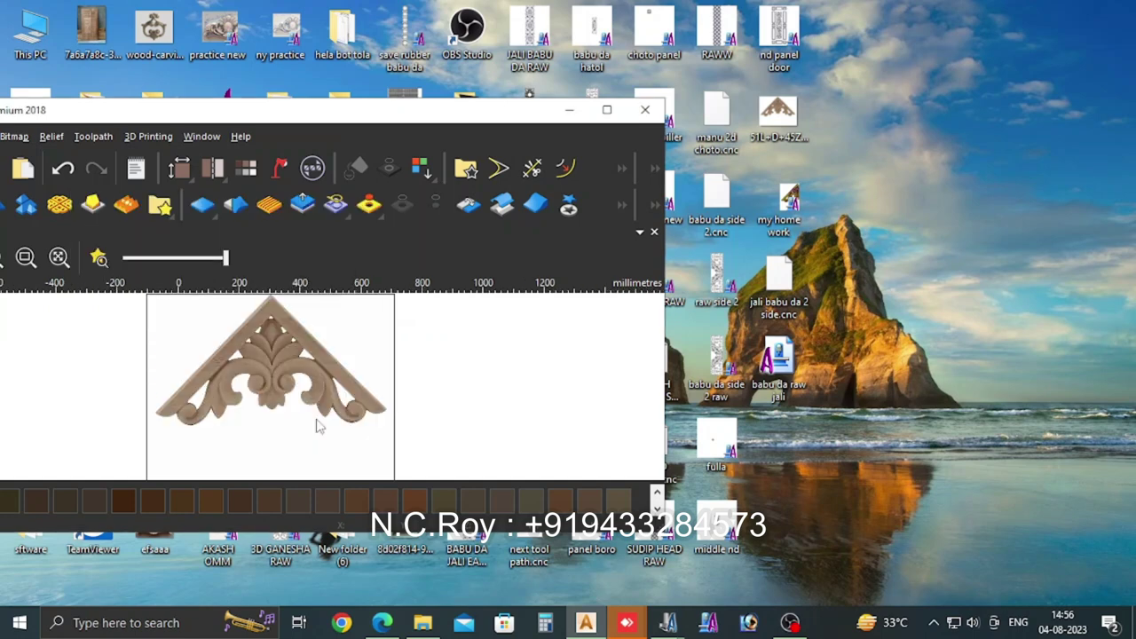
Step: Maximize the window and draw a vertical centre line through the carving's apex at 300 mm
left_click(608, 109)
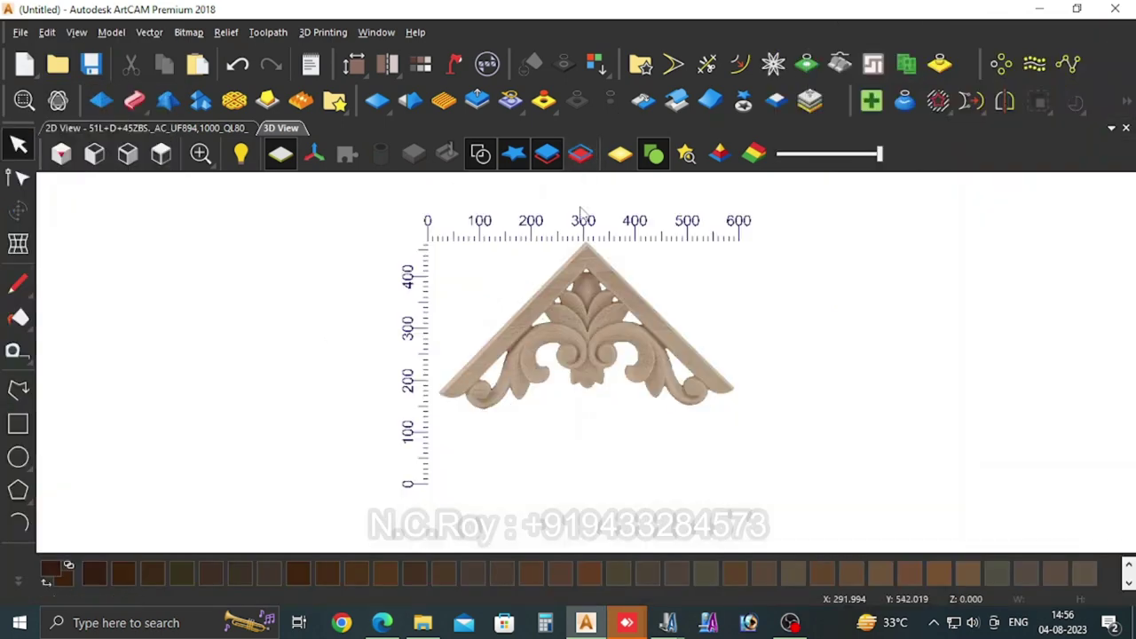
left_click(18, 388)
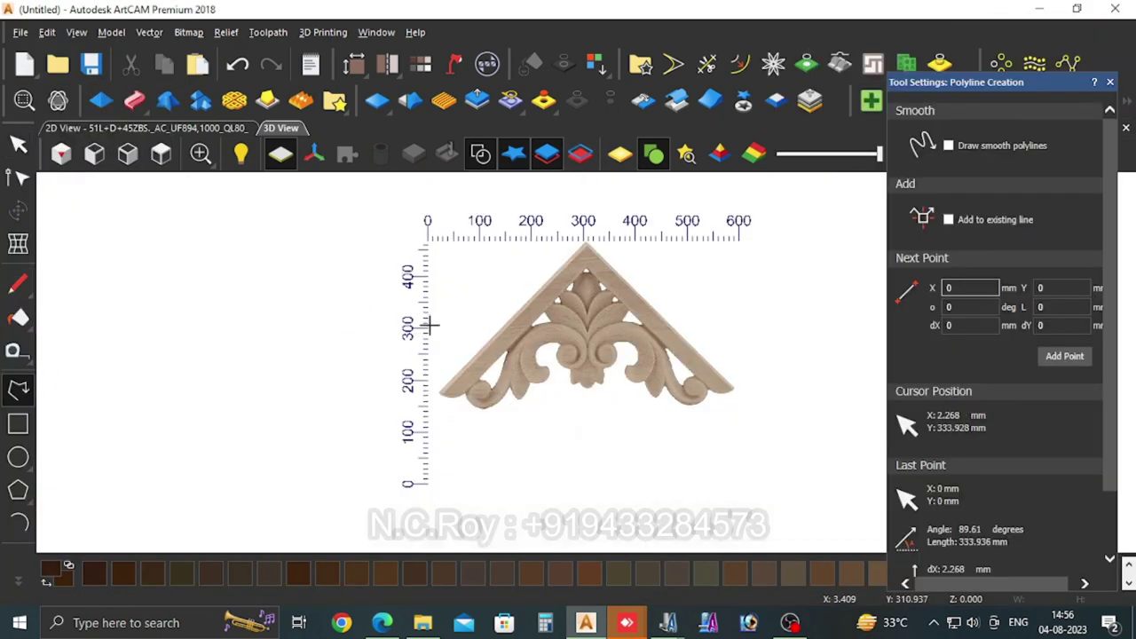
left_click(587, 192)
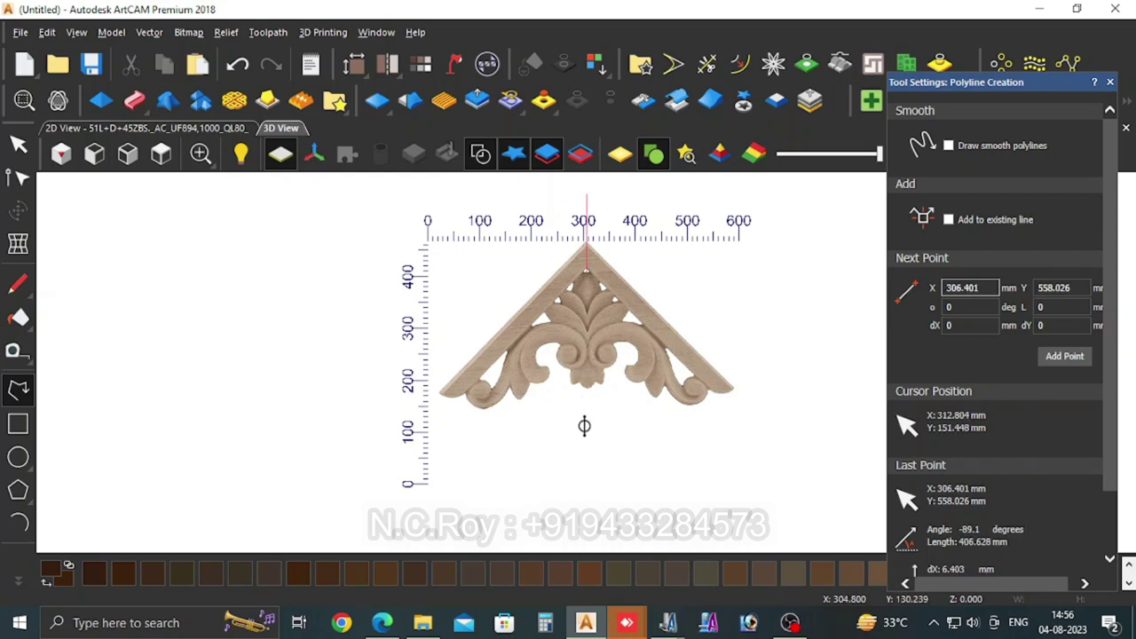
left_click(586, 471)
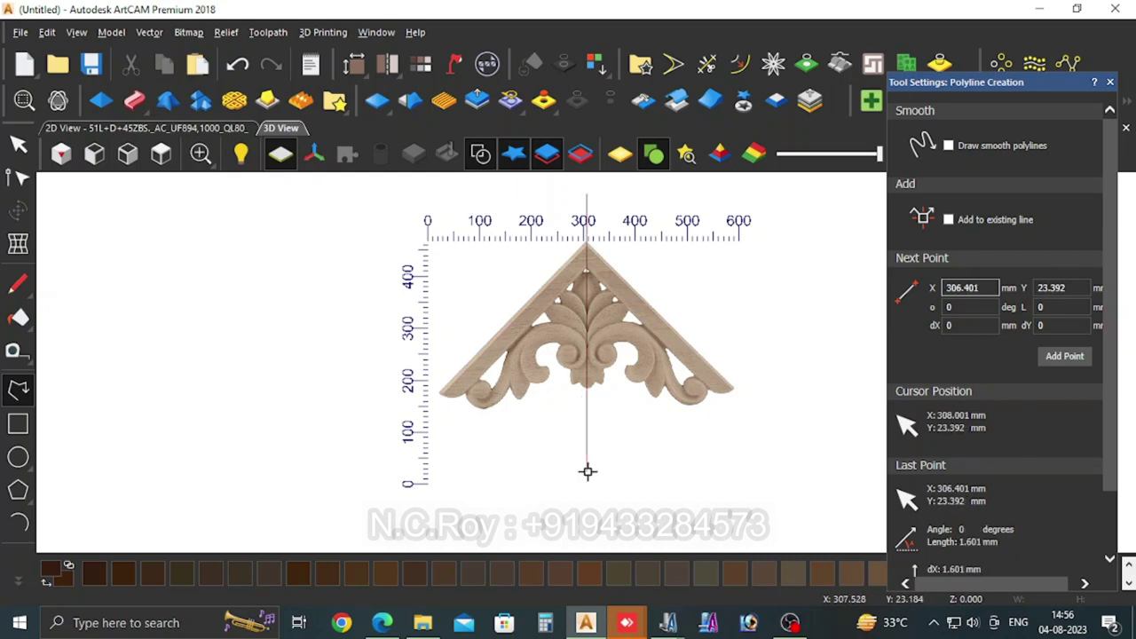
key("Escape")
key("Escape")
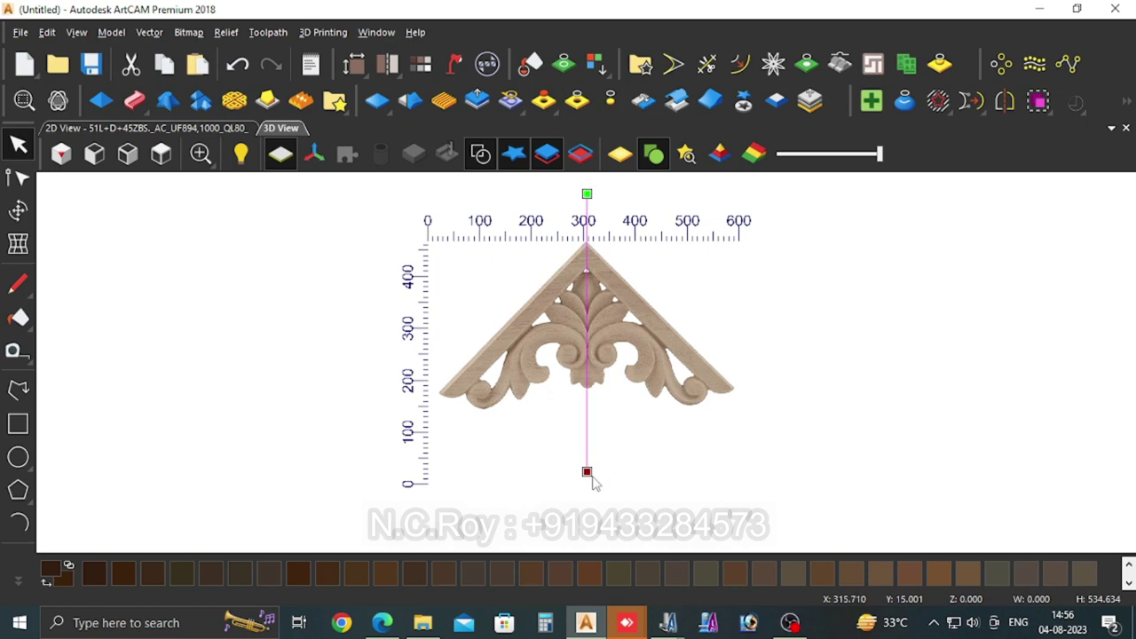
key("Down")
left_click(859, 292)
scroll(672, 253, "up", 2)
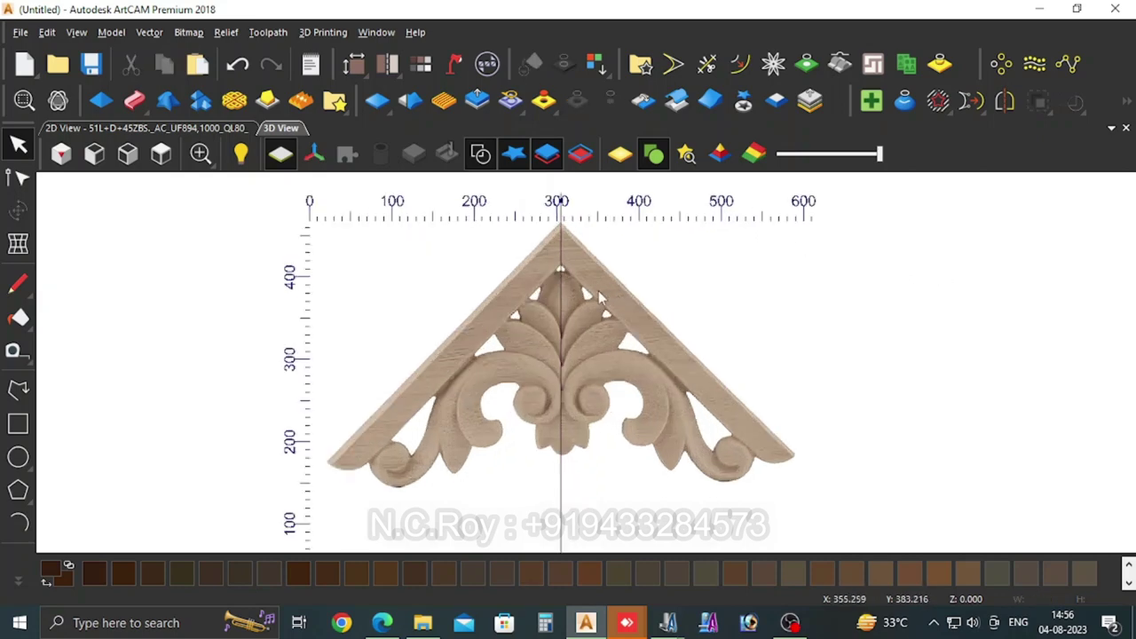
scroll(557, 289, "up", 1)
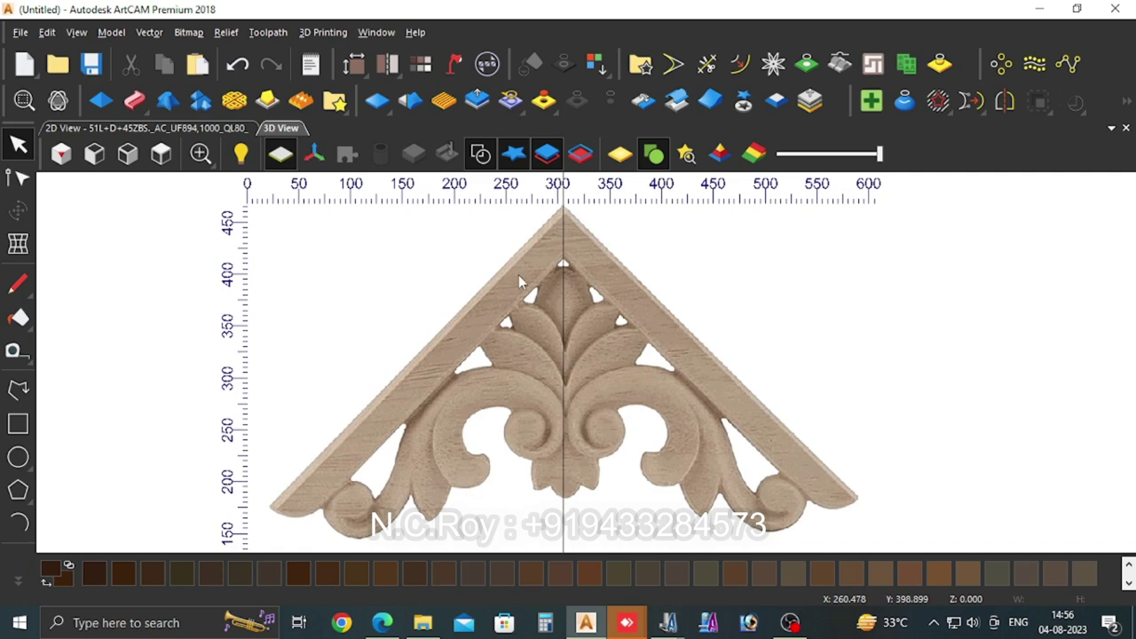
Step: Draw a straight line along the left band's outer edge from lower-left corner to apex
left_click(18, 387)
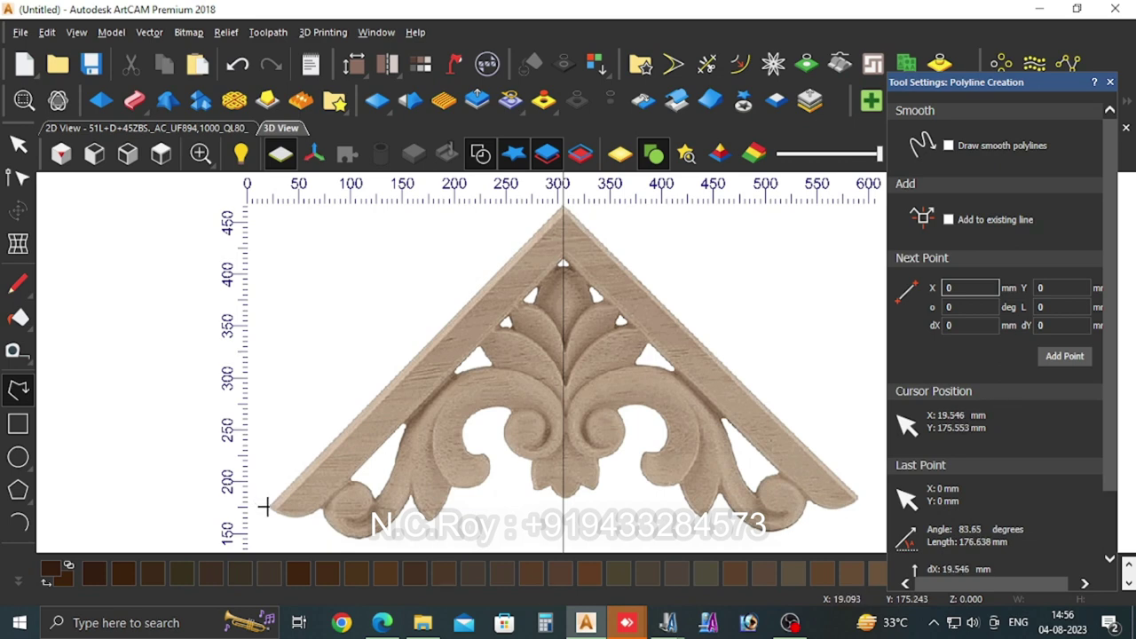
left_click(264, 506)
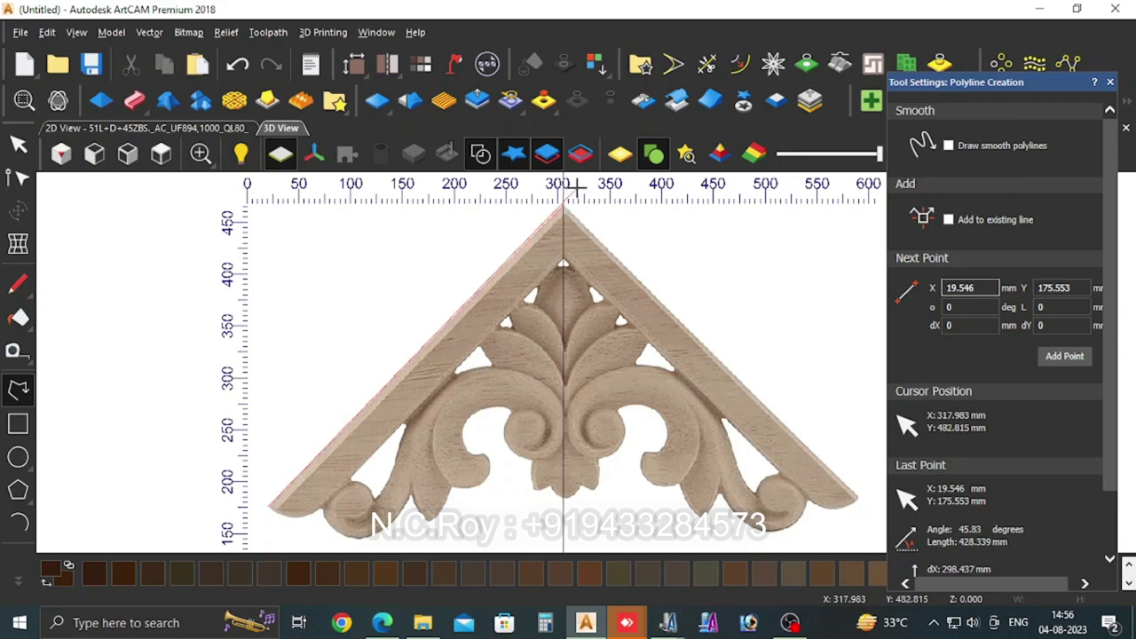
left_click(577, 187)
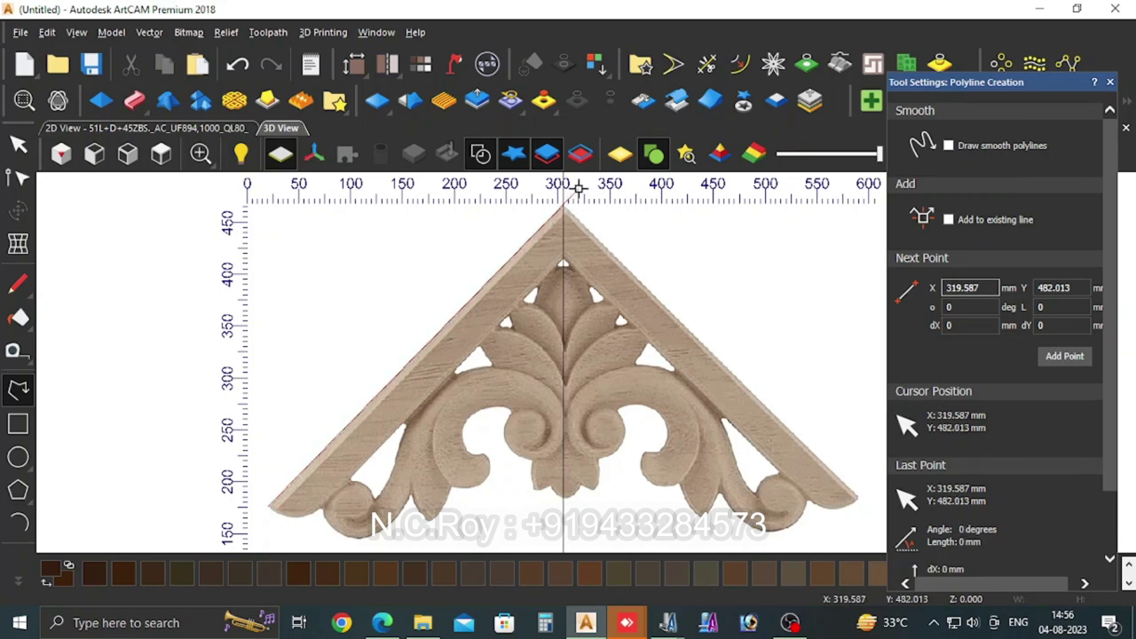
key("Escape")
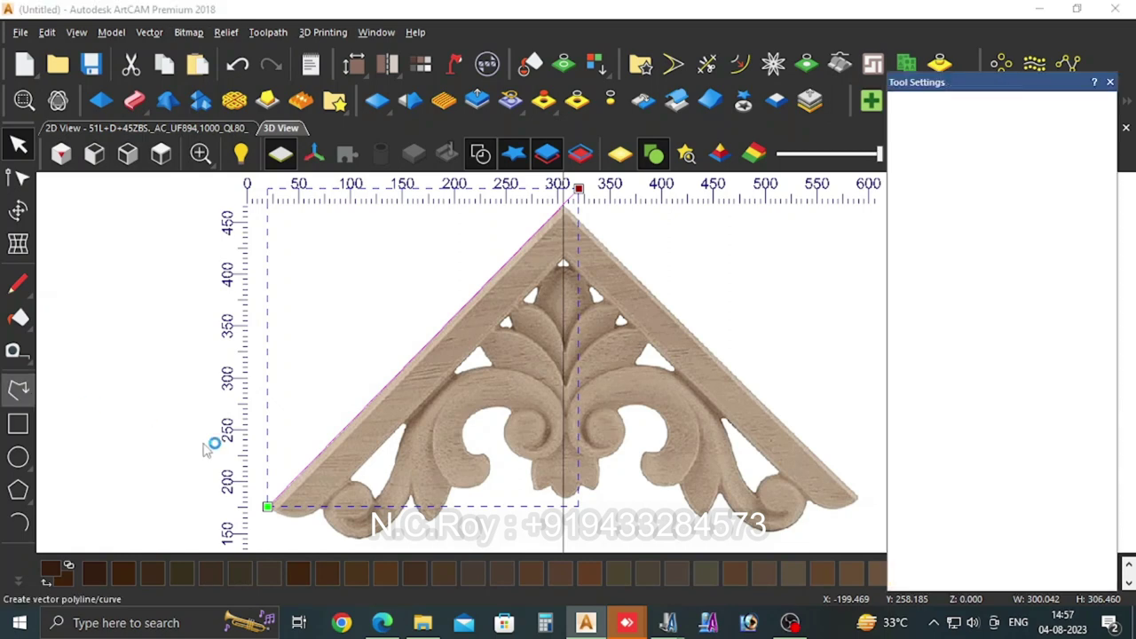
Step: Draw a second straight line along the band's inner edge, extending past the apex
left_click(290, 542)
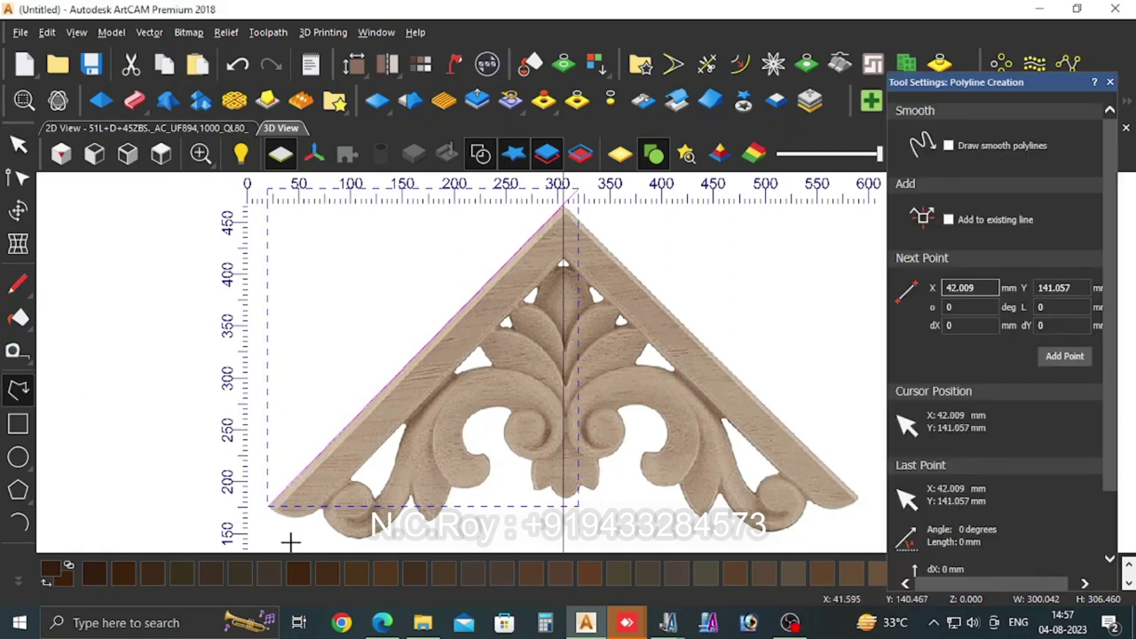
left_click(618, 199)
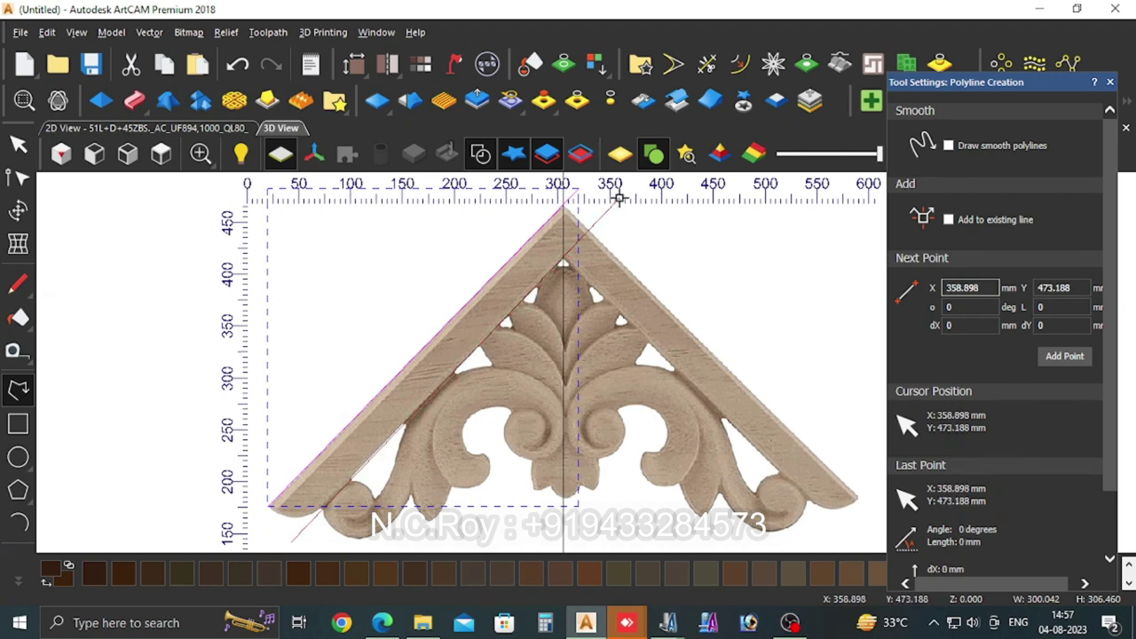
key("Escape")
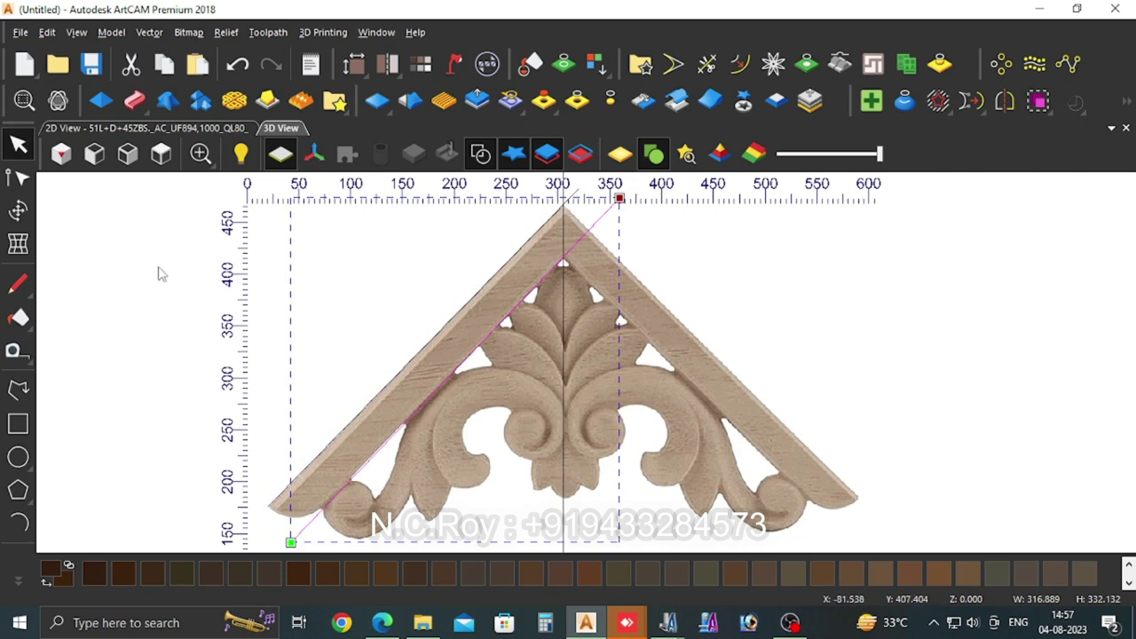
left_click(17, 179)
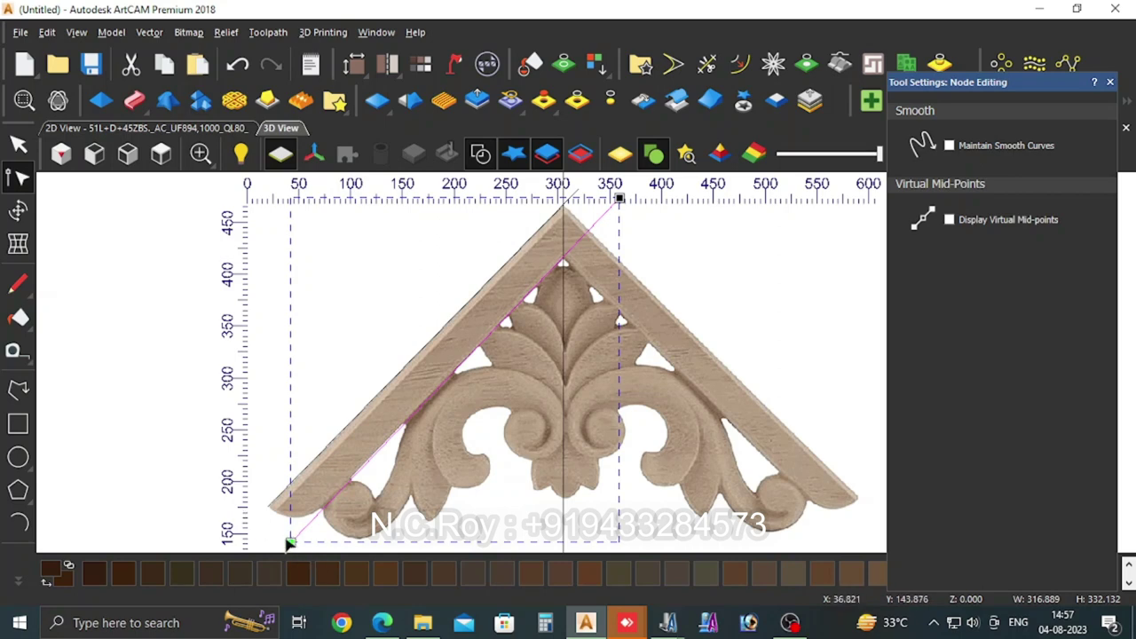
Step: Nudge the inner diagonal line's start node slightly left at the lower-left corner
left_click(286, 548)
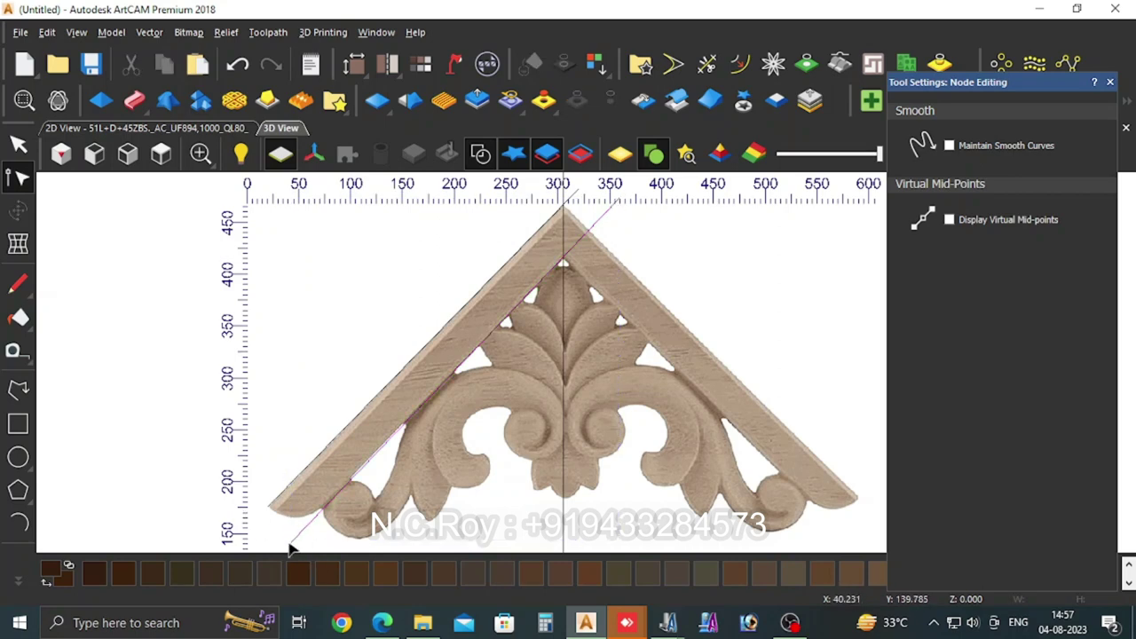
left_click(290, 543)
left_click_drag(290, 543, 286, 545)
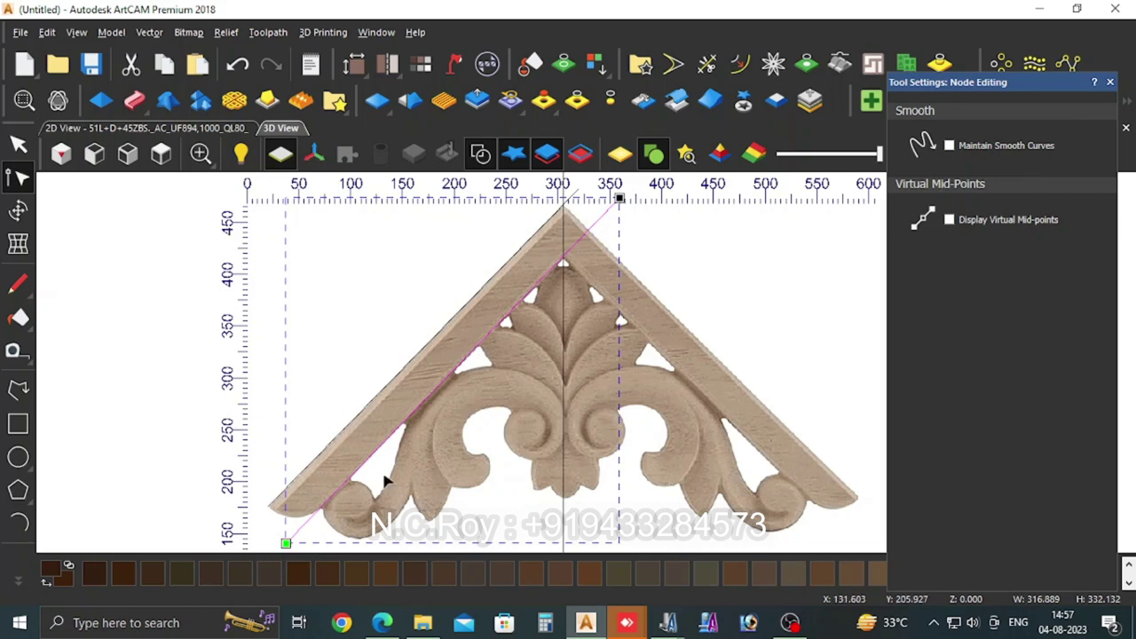
scroll(510, 330, "up", 2)
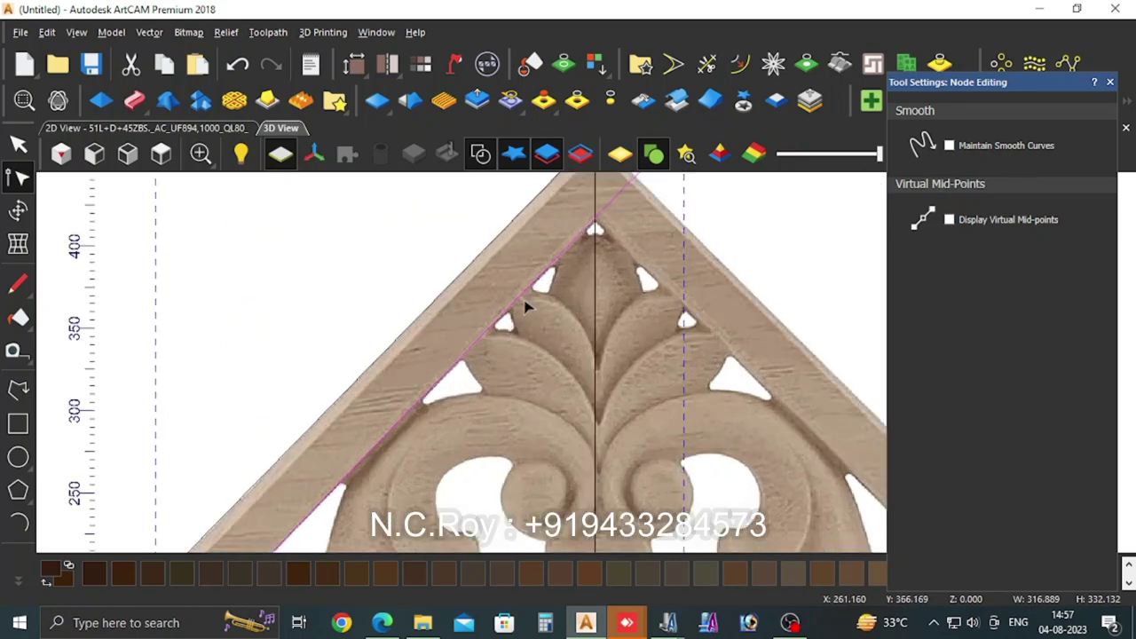
scroll(521, 307, "down", 2)
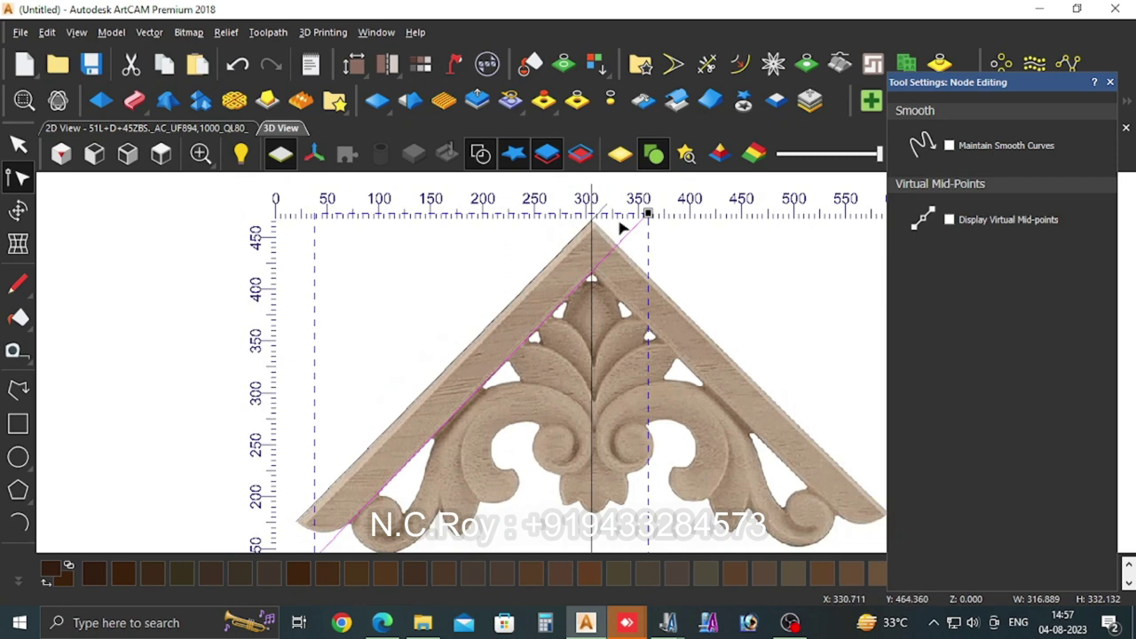
Step: Move the inner line's top node to align with the band's inner edge
left_click(647, 214)
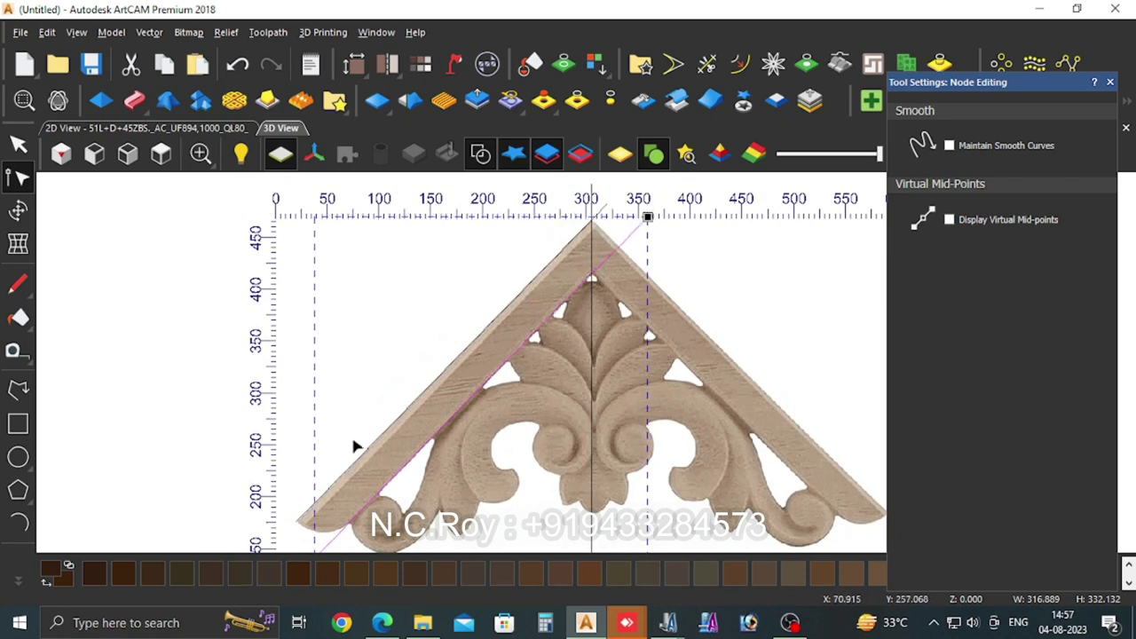
left_click_drag(366, 455, 283, 534)
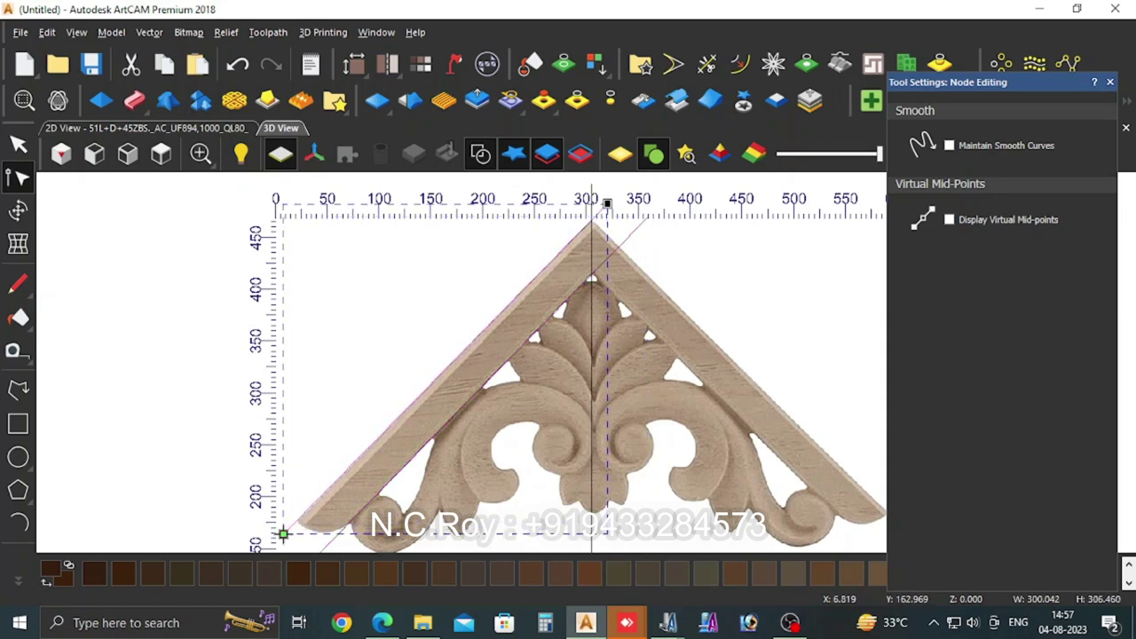
left_click(340, 334)
scroll(577, 372, "down", 2)
scroll(446, 530, "up", 4)
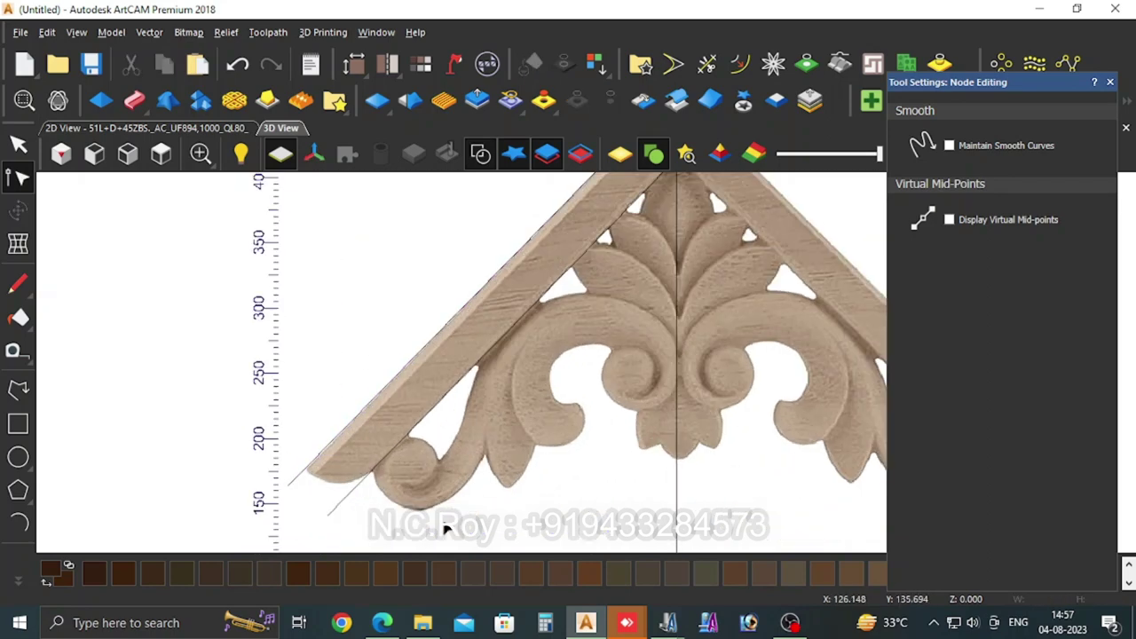
scroll(423, 450, "up", 1)
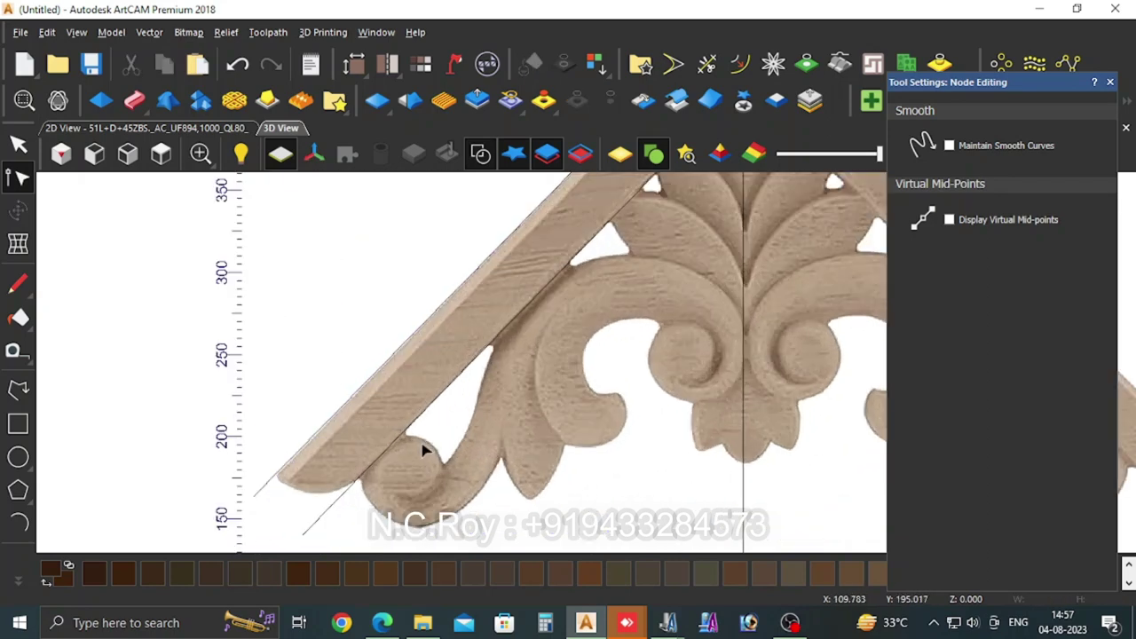
Step: Trace the left scroll with a six-point polyline into the inner curl, then select all its nodes
left_click(18, 389)
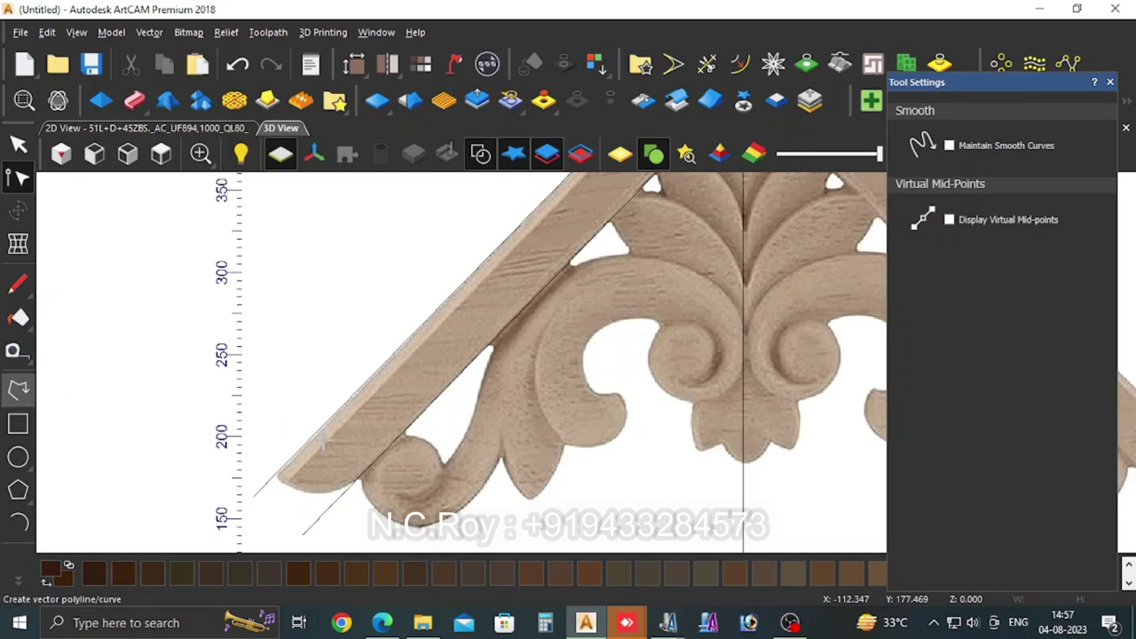
left_click(401, 434)
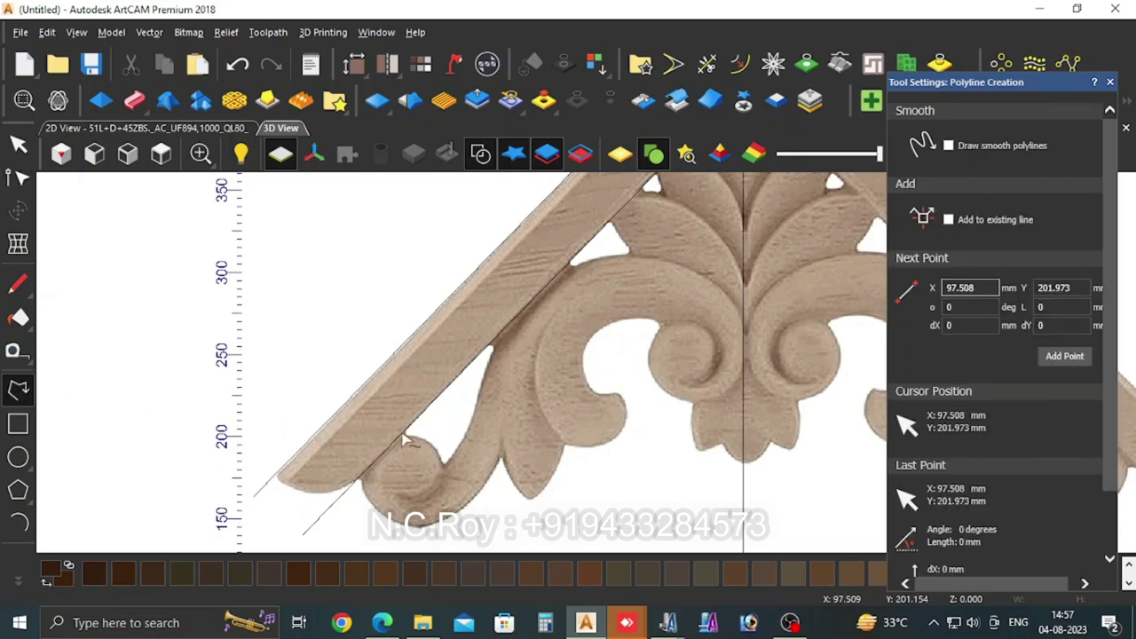
left_click(402, 524)
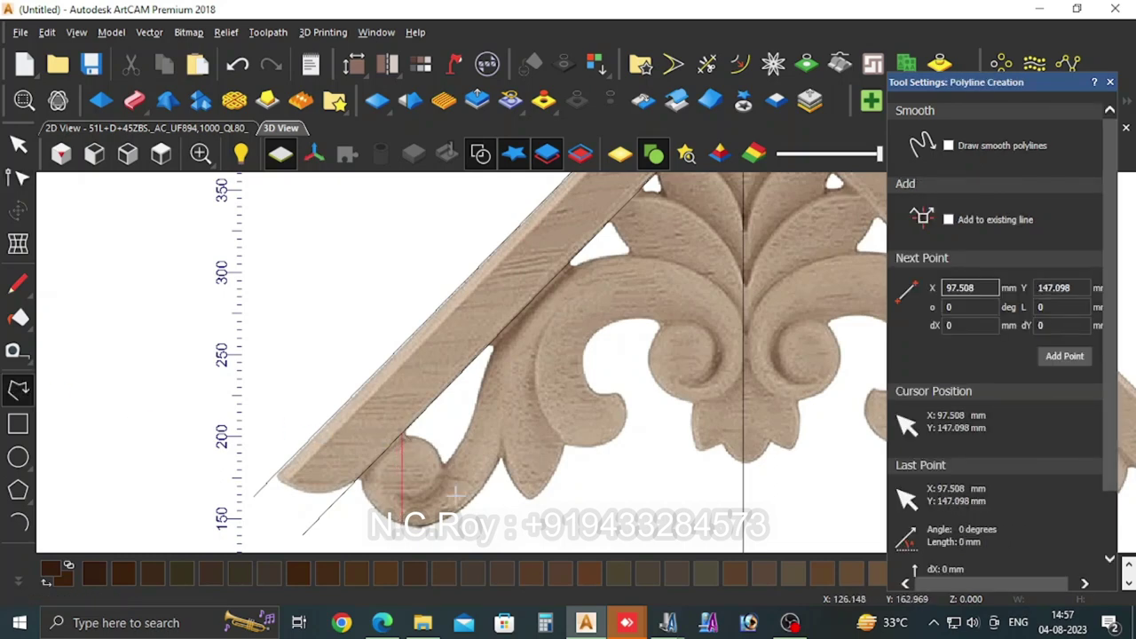
left_click(504, 446)
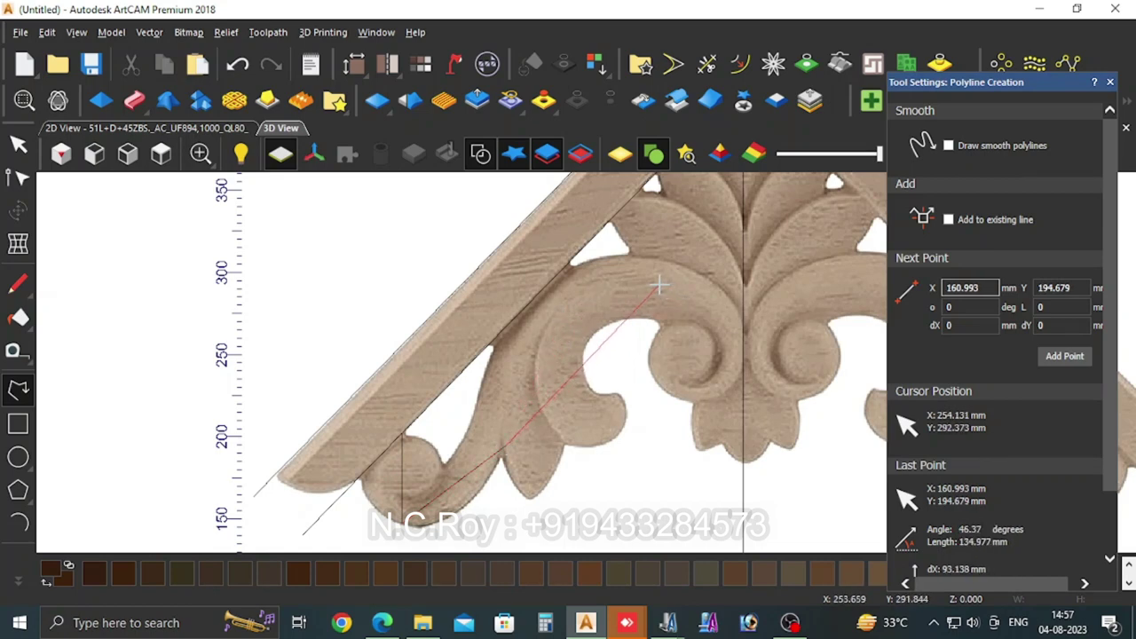
left_click(659, 284)
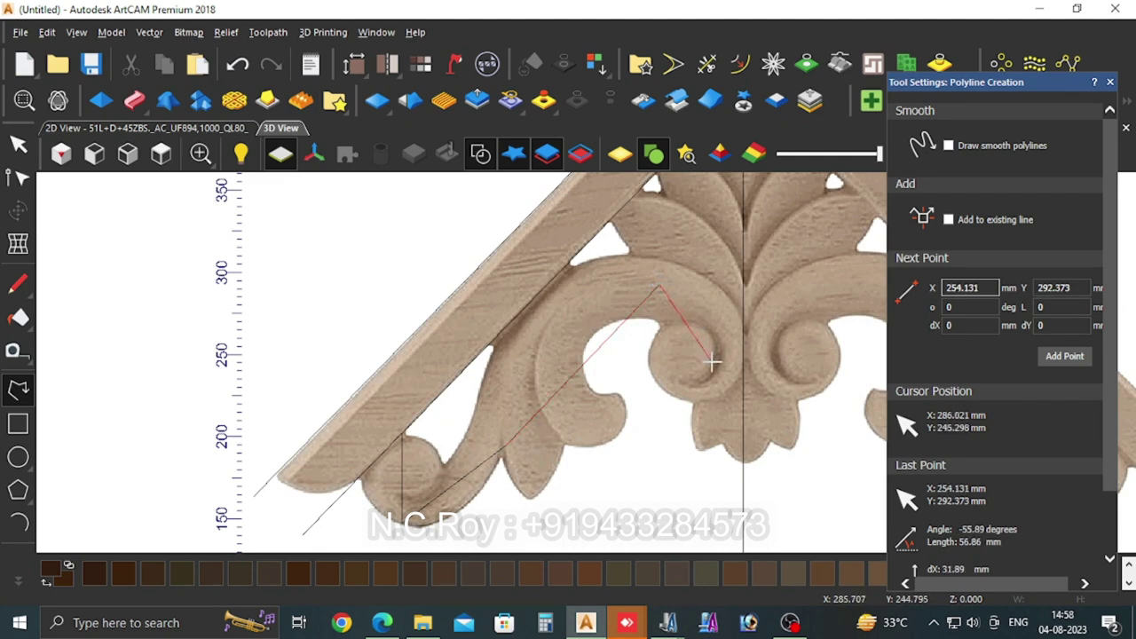
left_click(711, 359)
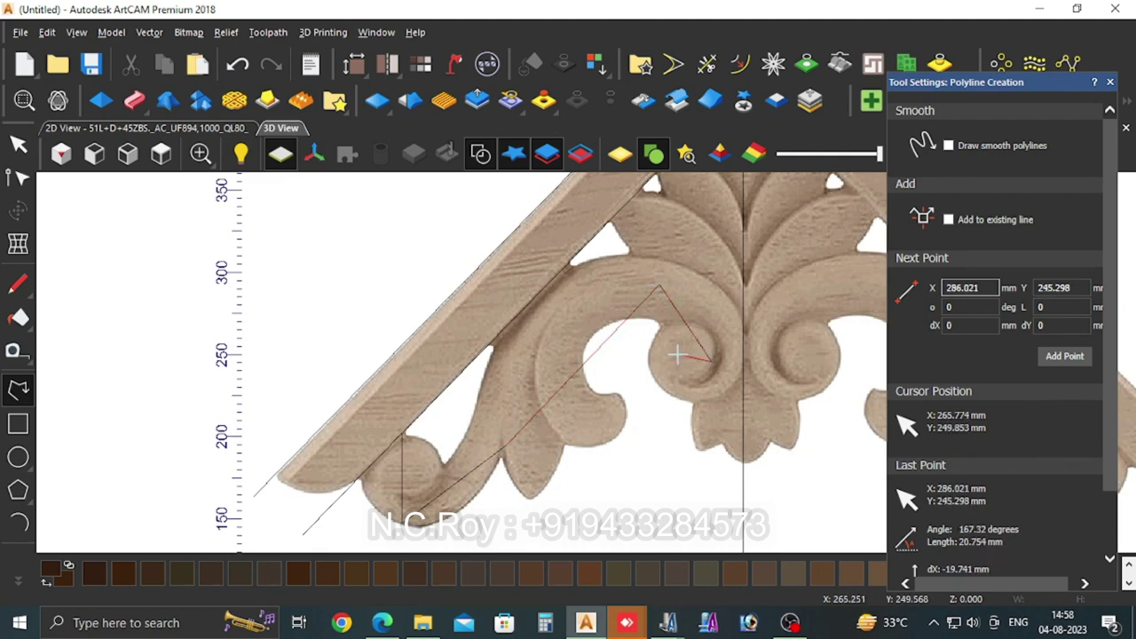
left_click(673, 355)
right_click(672, 355)
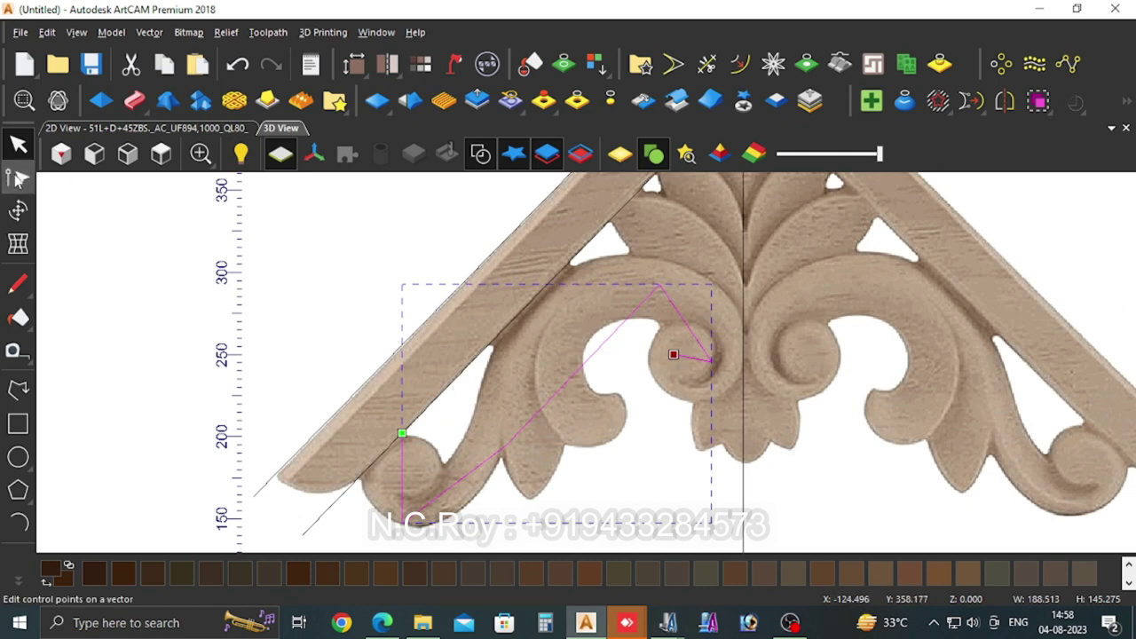
left_click(19, 177)
left_click_drag(340, 200, 744, 548)
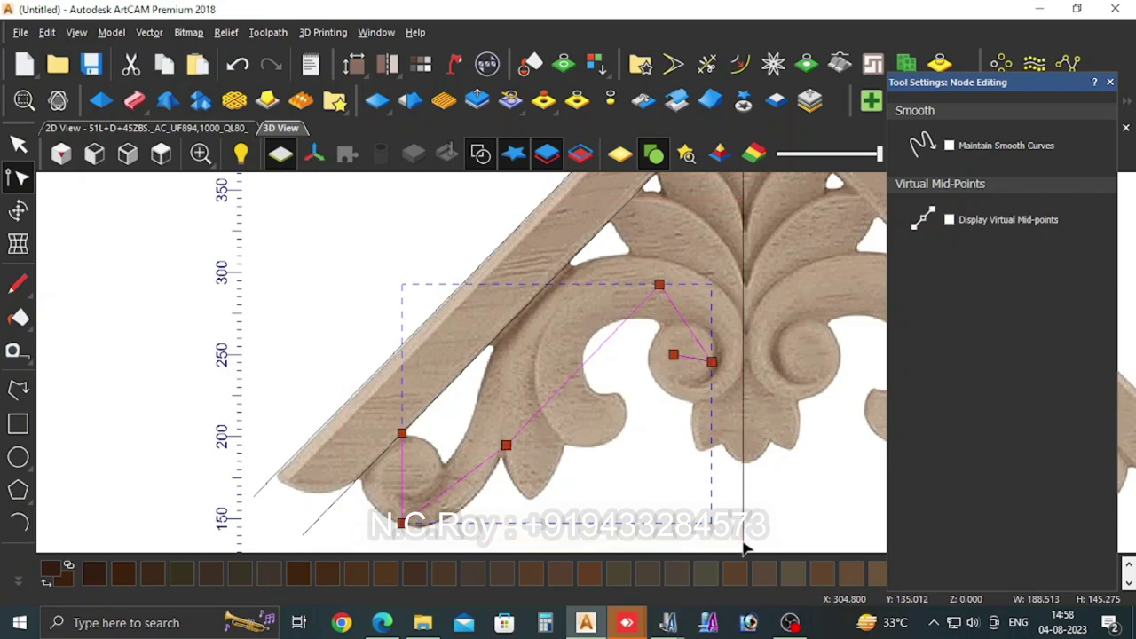
Step: Convert the spans to smooth curves and fit the lower curl and stem to the scroll edge
key("s")
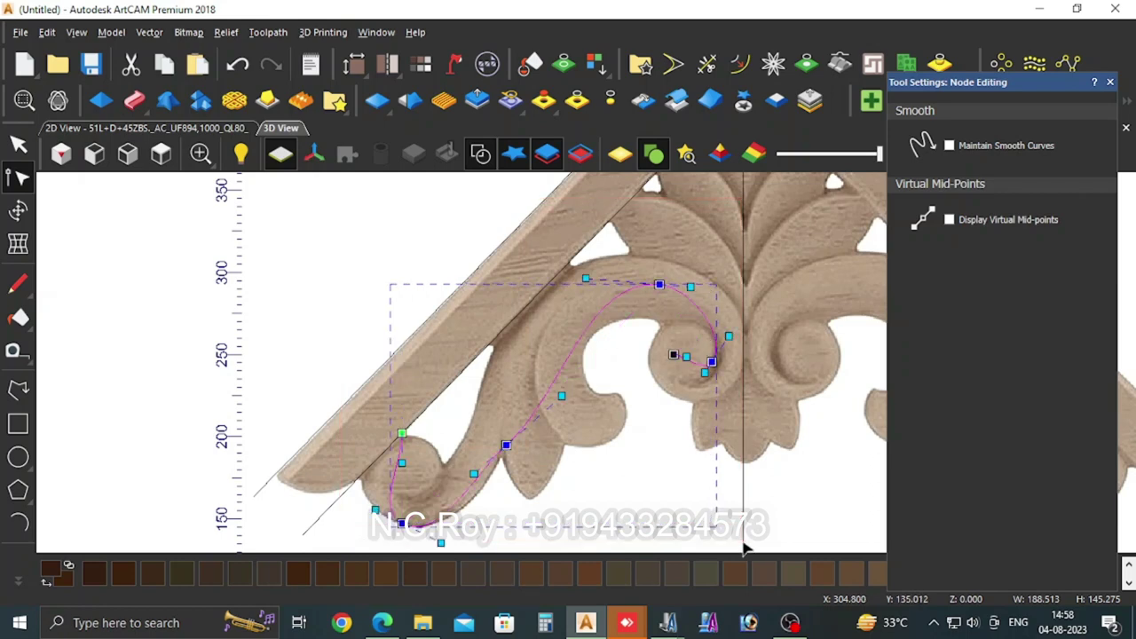
scroll(413, 498, "up", 1)
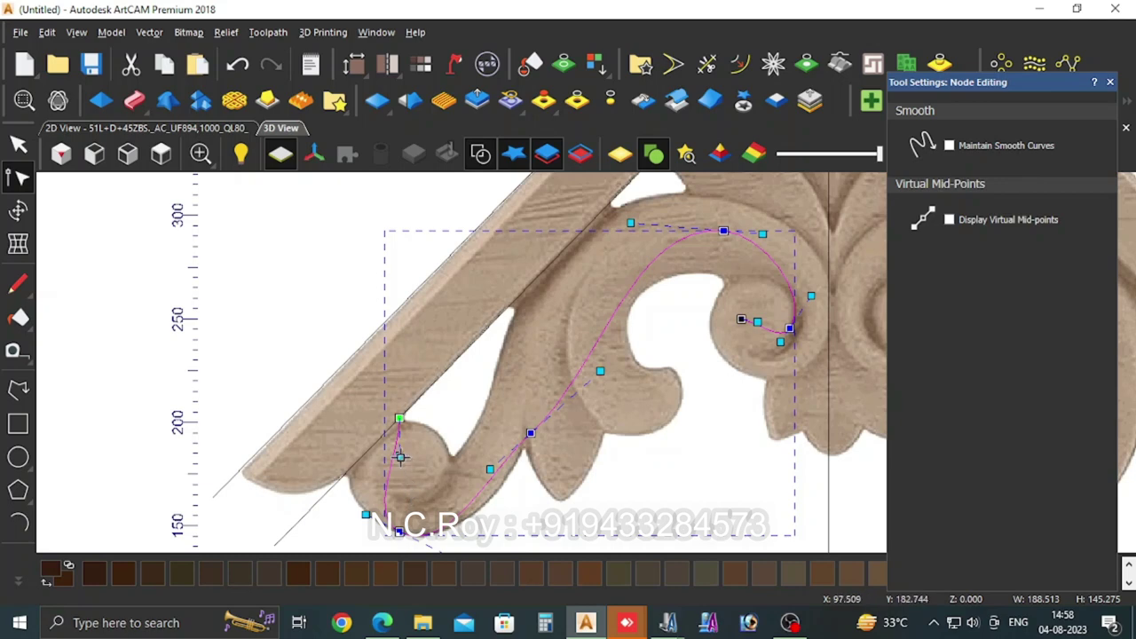
left_click_drag(400, 457, 327, 452)
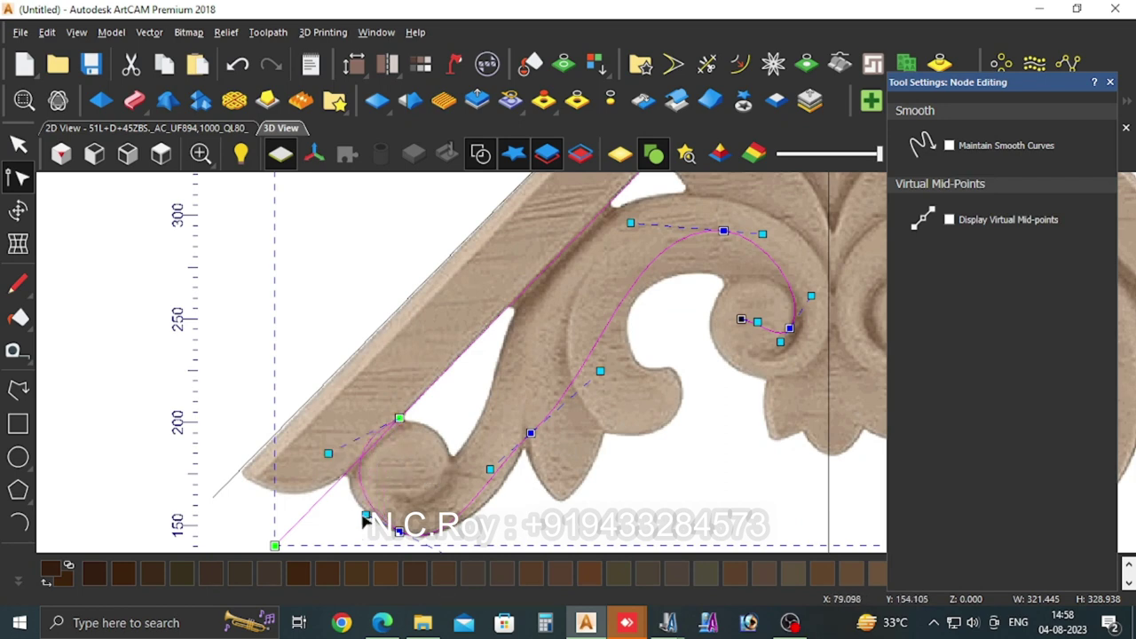
left_click_drag(363, 515, 343, 525)
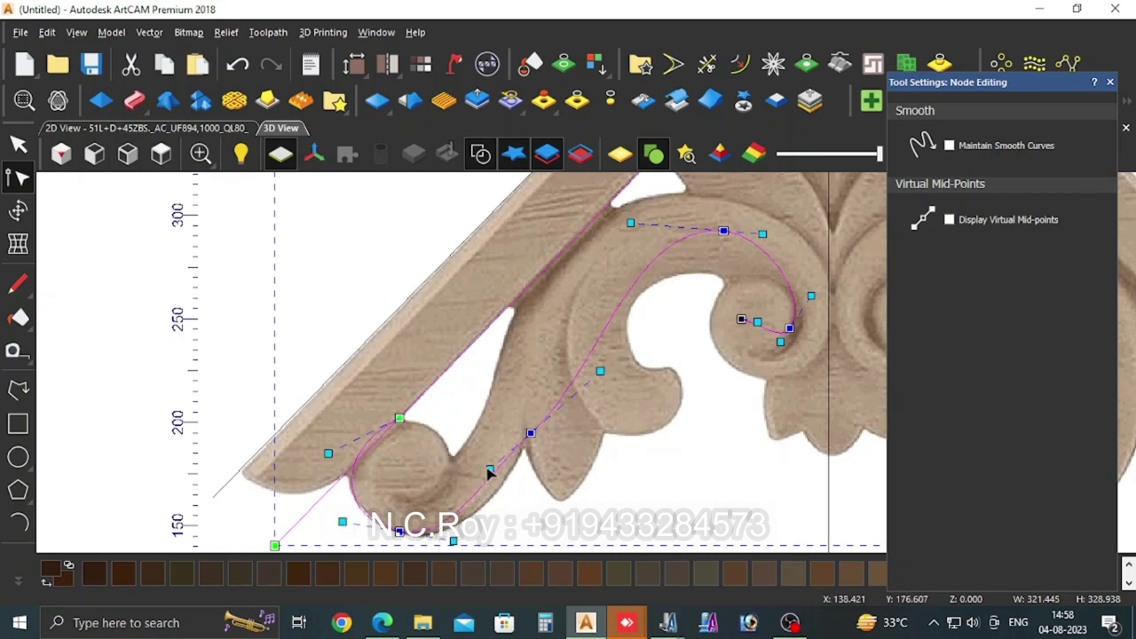
key("Escape")
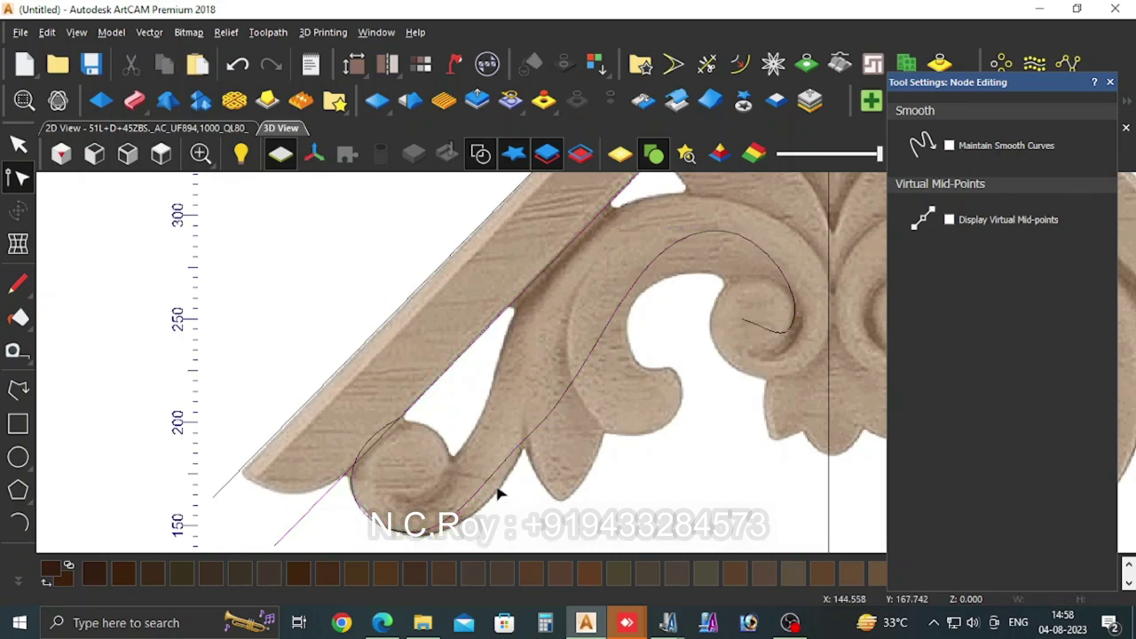
left_click(493, 472)
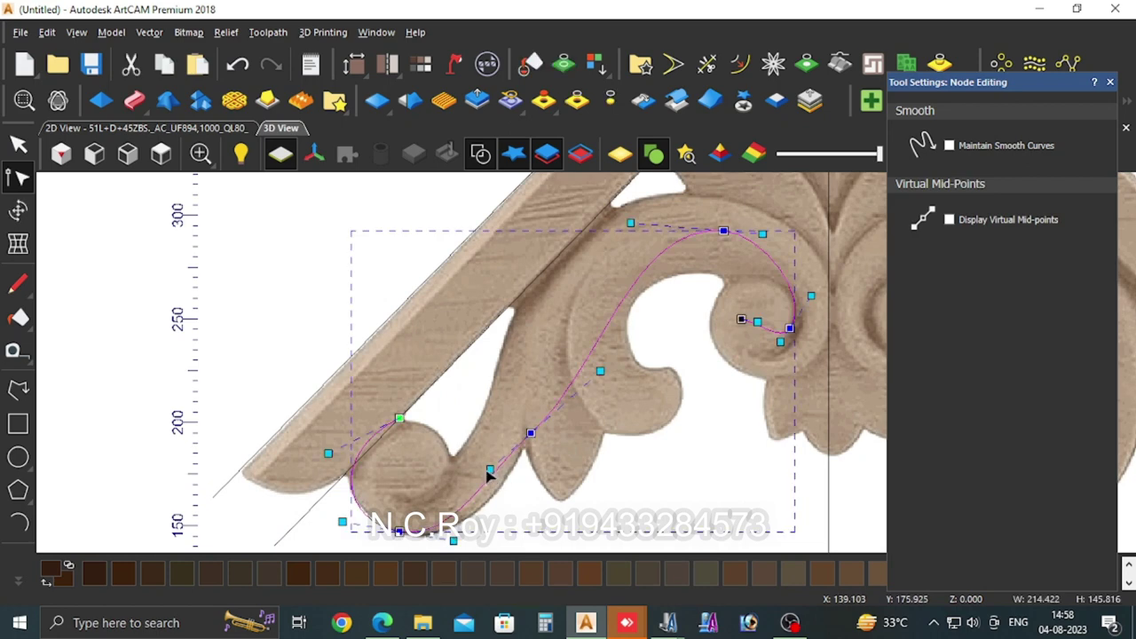
left_click_drag(490, 468, 496, 520)
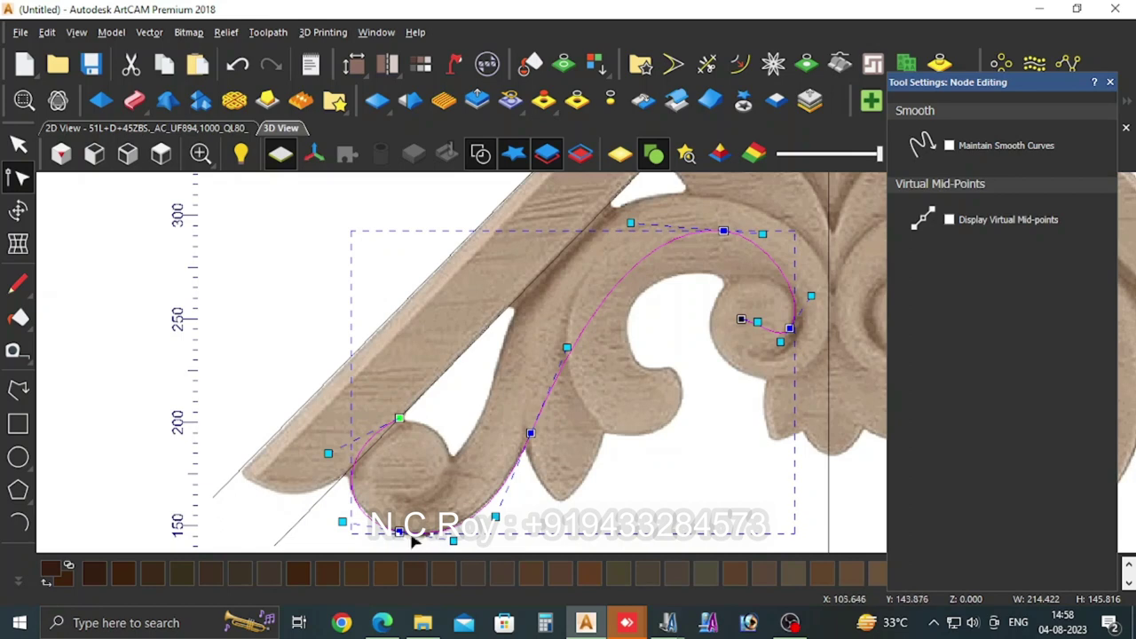
left_click_drag(398, 531, 400, 534)
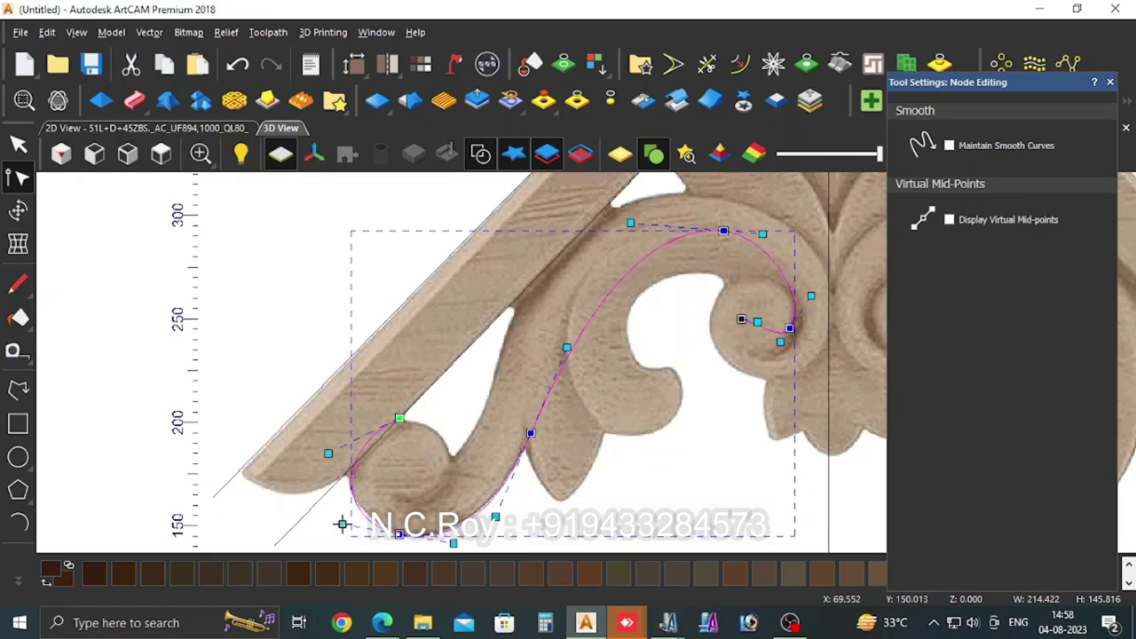
left_click_drag(342, 525, 350, 531)
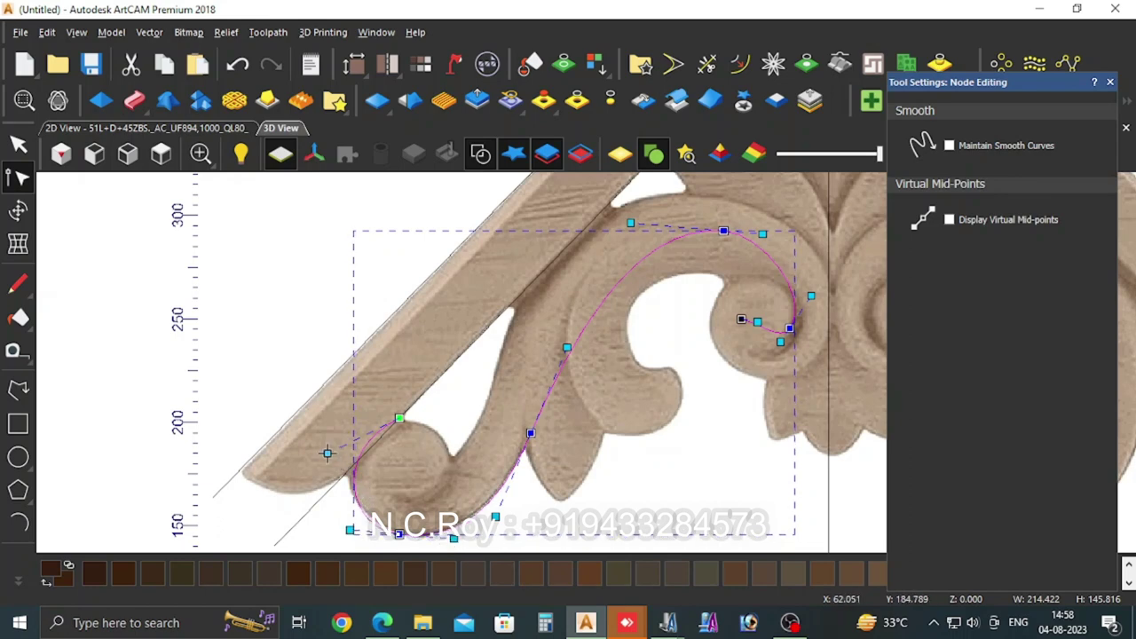
left_click_drag(327, 453, 323, 450)
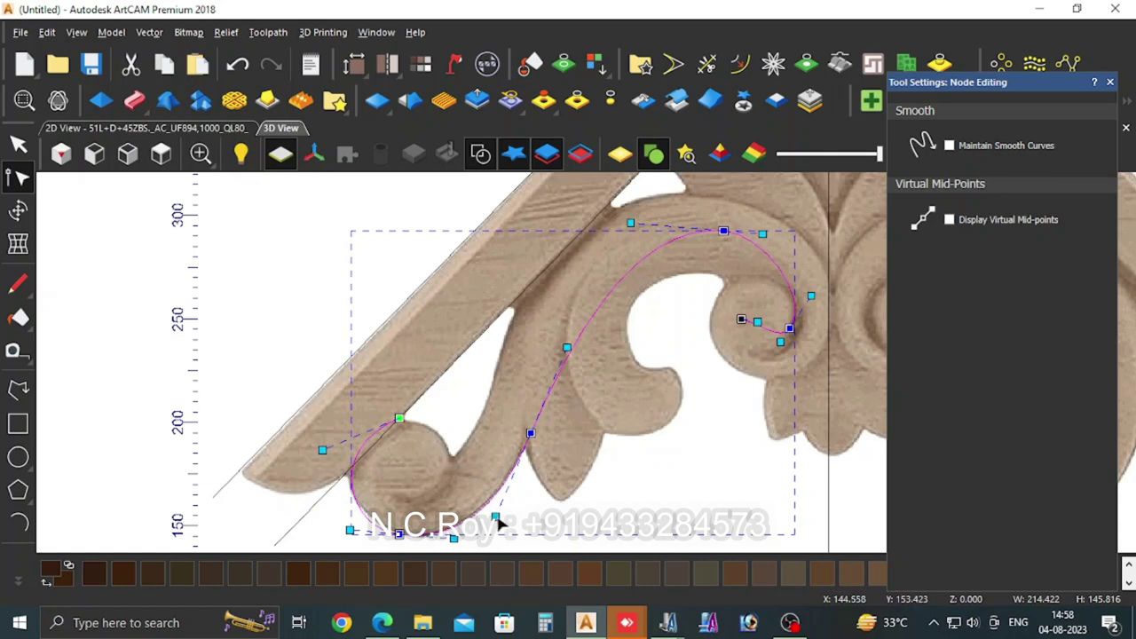
left_click_drag(495, 516, 498, 517)
Step: Fit the curve across the top of the arch and tighten it into the inner spiral
left_click_drag(723, 231, 721, 240)
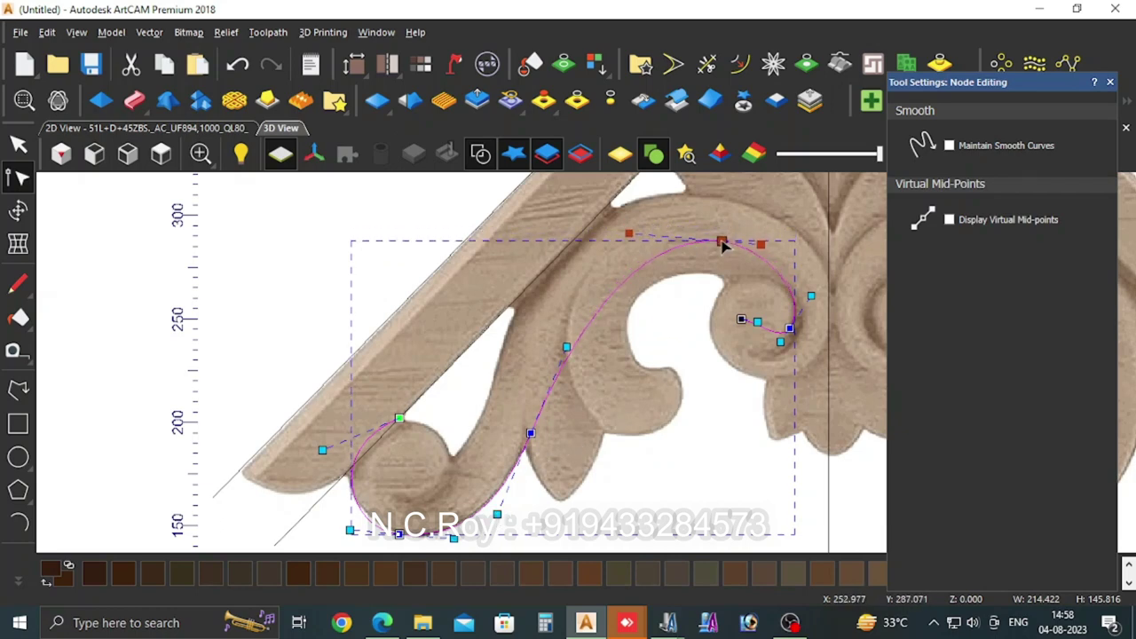
left_click_drag(629, 234, 624, 224)
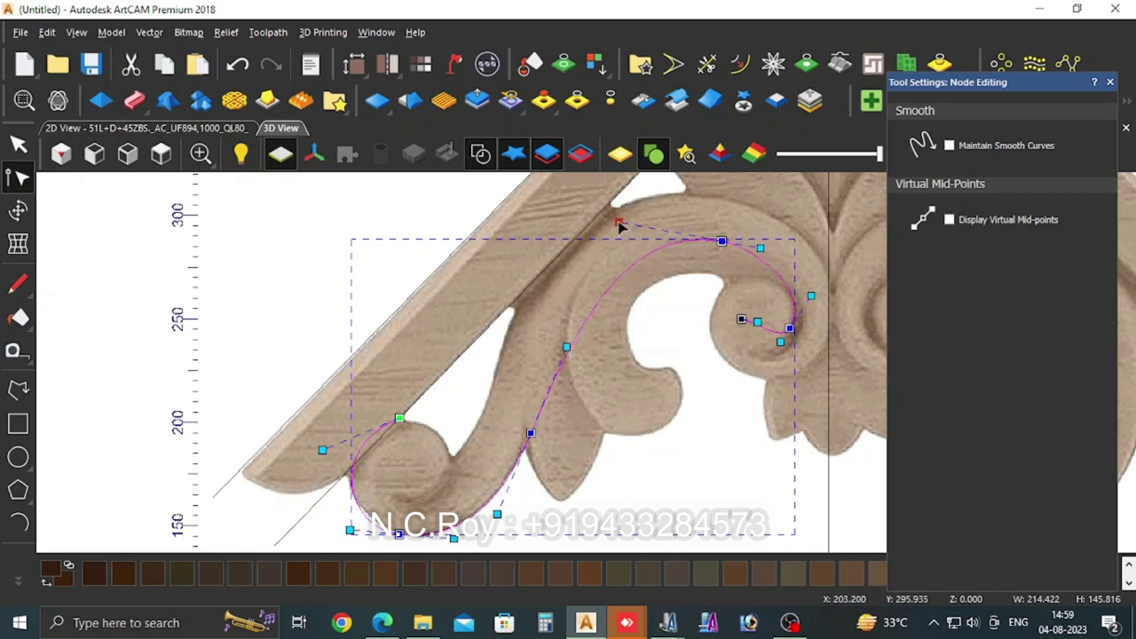
scroll(750, 268, "up", 1)
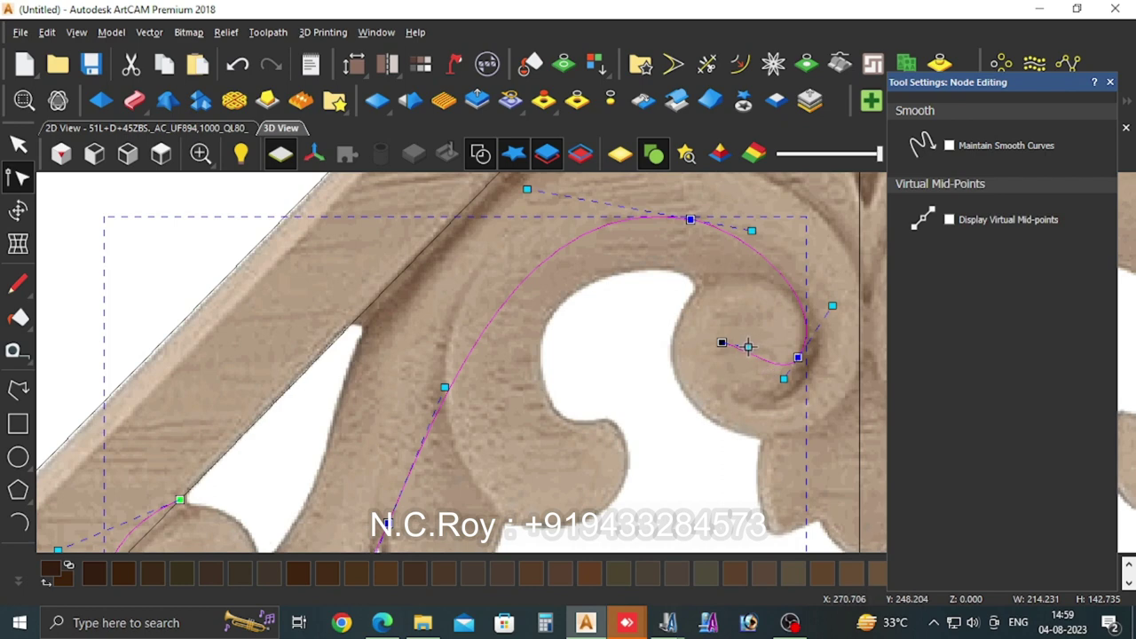
left_click_drag(748, 347, 725, 379)
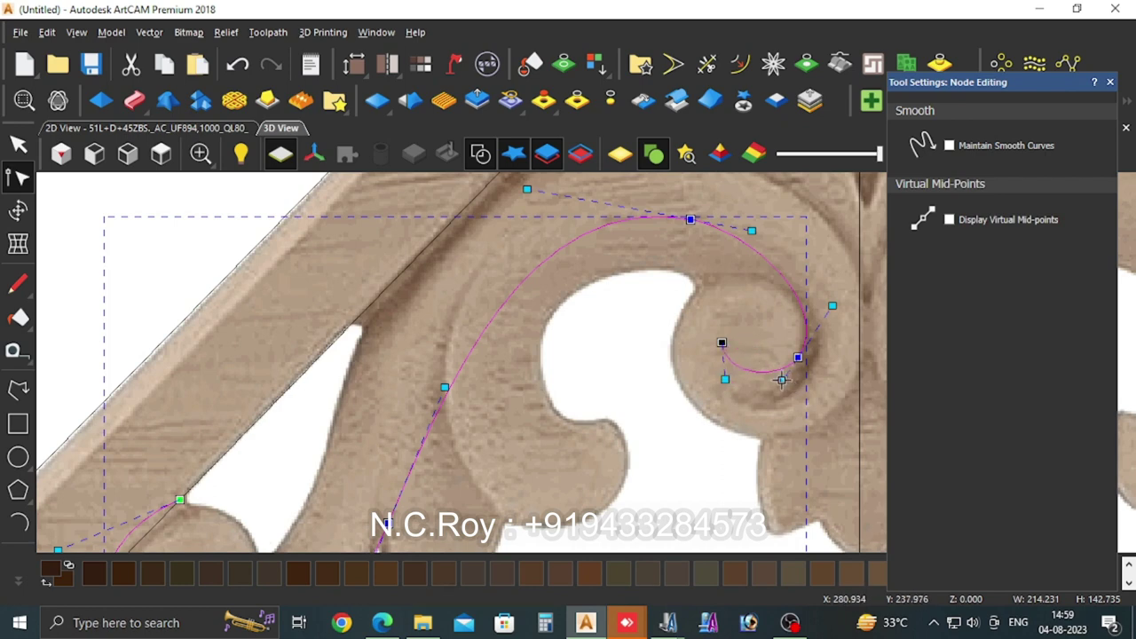
left_click_drag(782, 379, 780, 405)
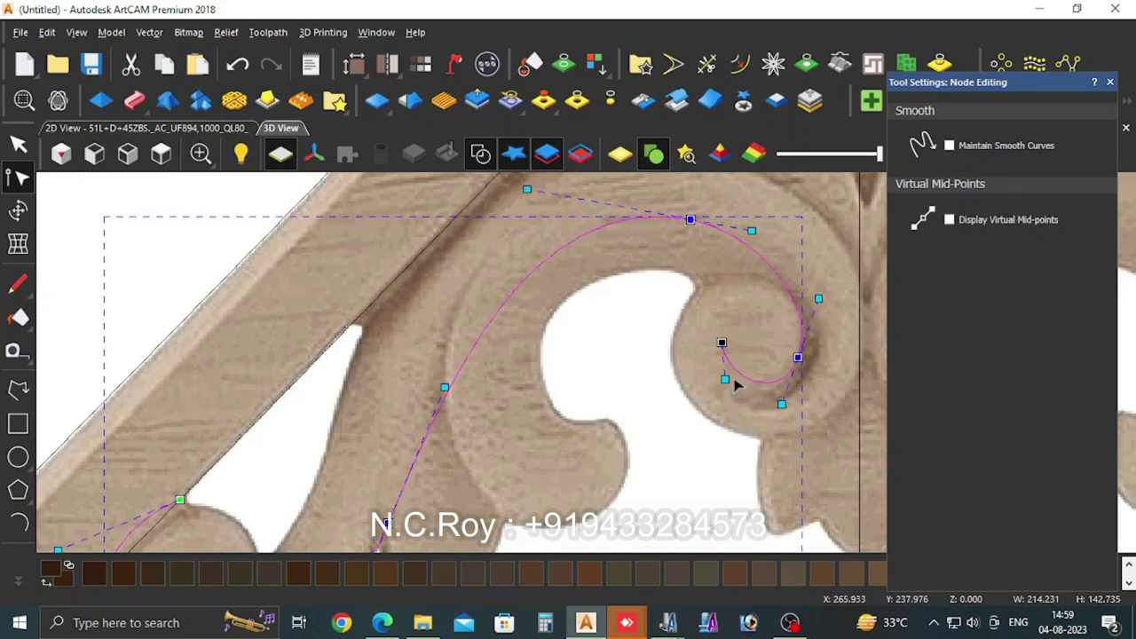
left_click_drag(724, 377, 701, 379)
left_click_drag(791, 360, 799, 367)
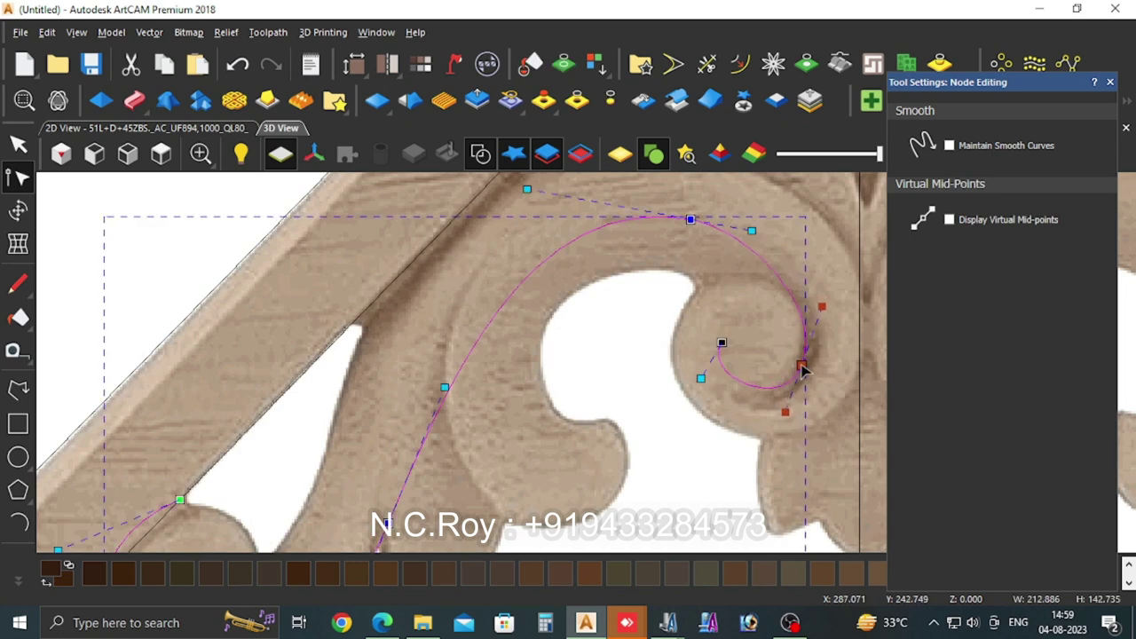
scroll(626, 293, "down", 1)
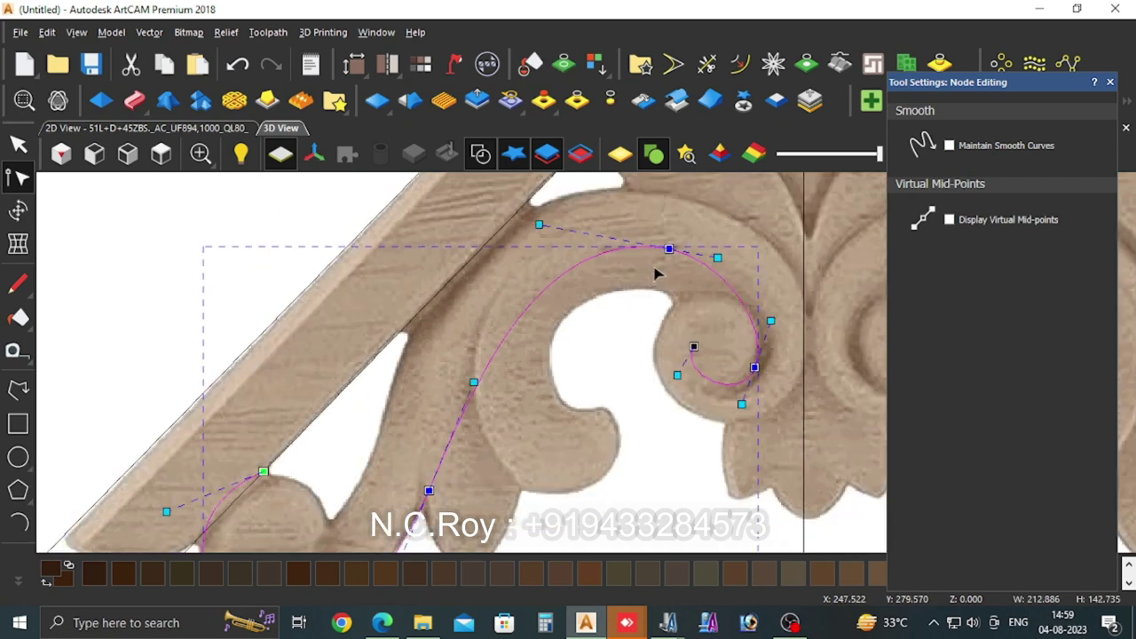
left_click_drag(669, 248, 665, 259)
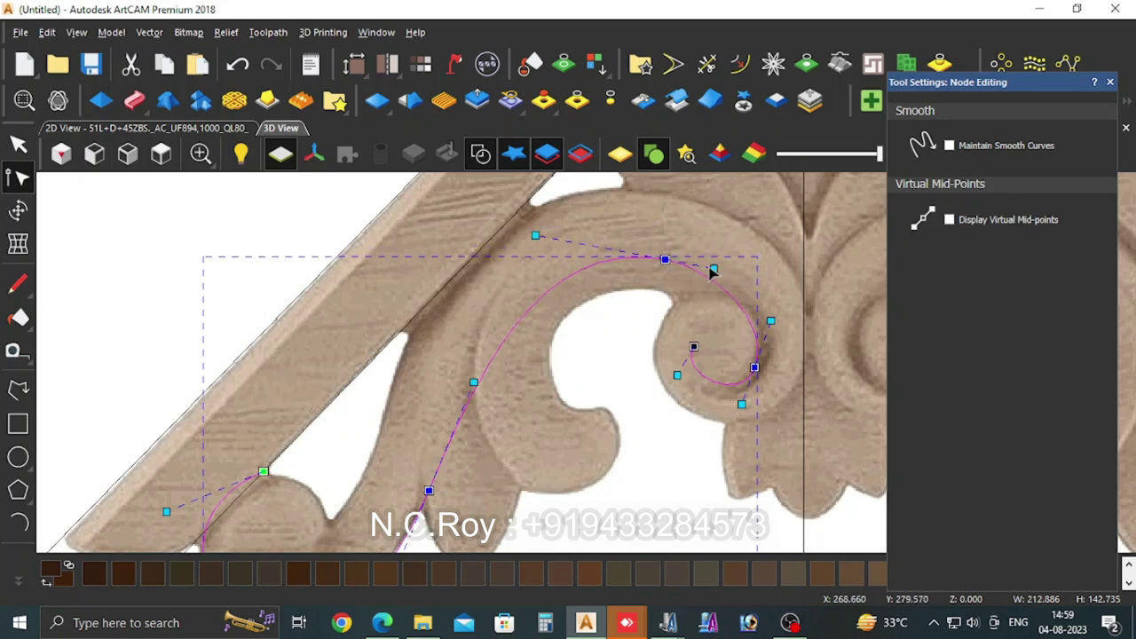
left_click_drag(713, 267, 725, 270)
scroll(626, 339, "down", 1)
Step: Trace a second six-point line along the scroll's outer edge into the inner curl
left_click(597, 353)
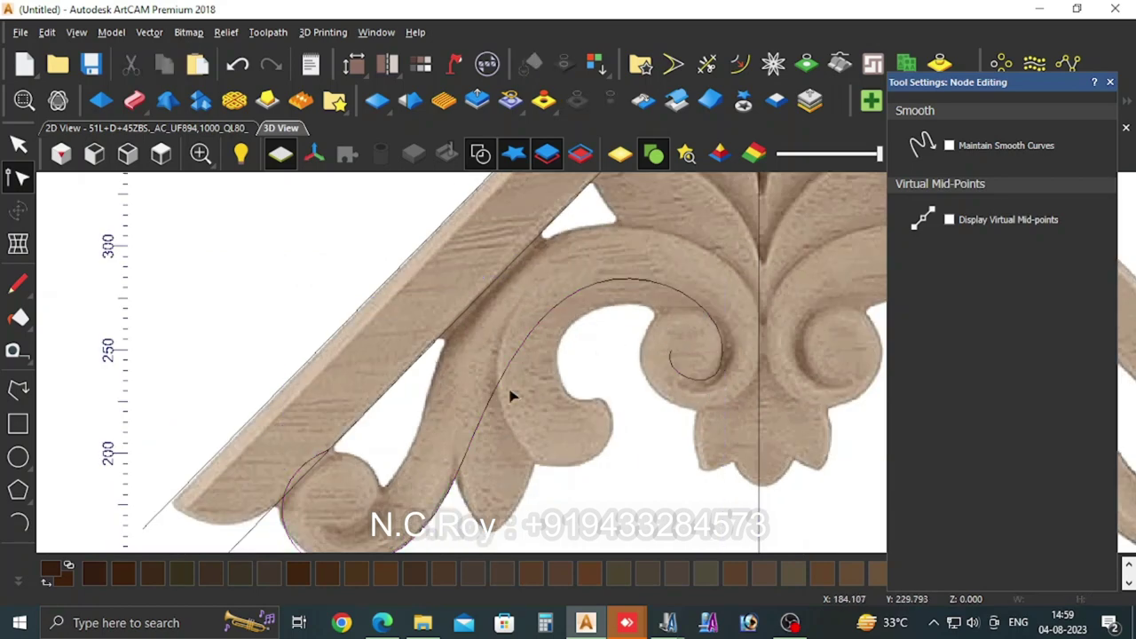
left_click(20, 390)
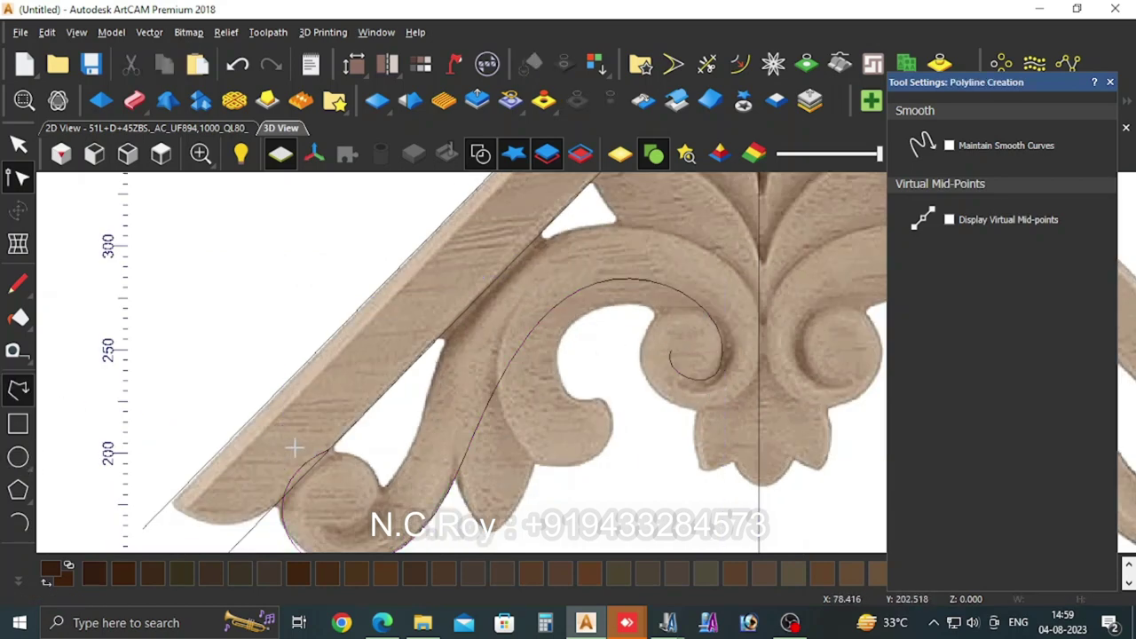
left_click(346, 470)
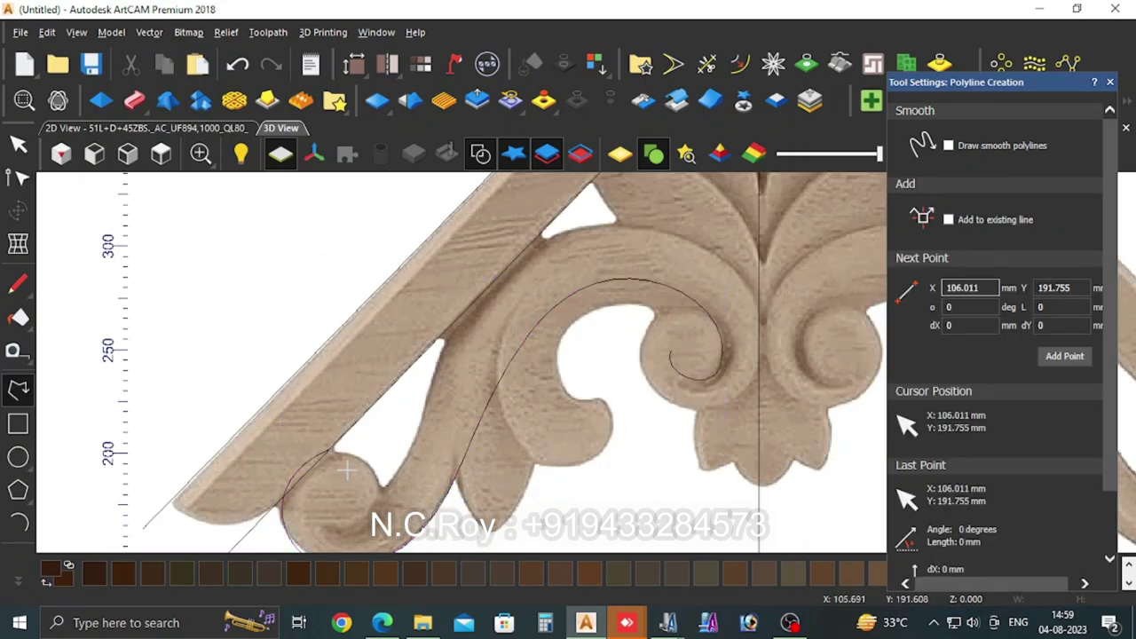
left_click(346, 527)
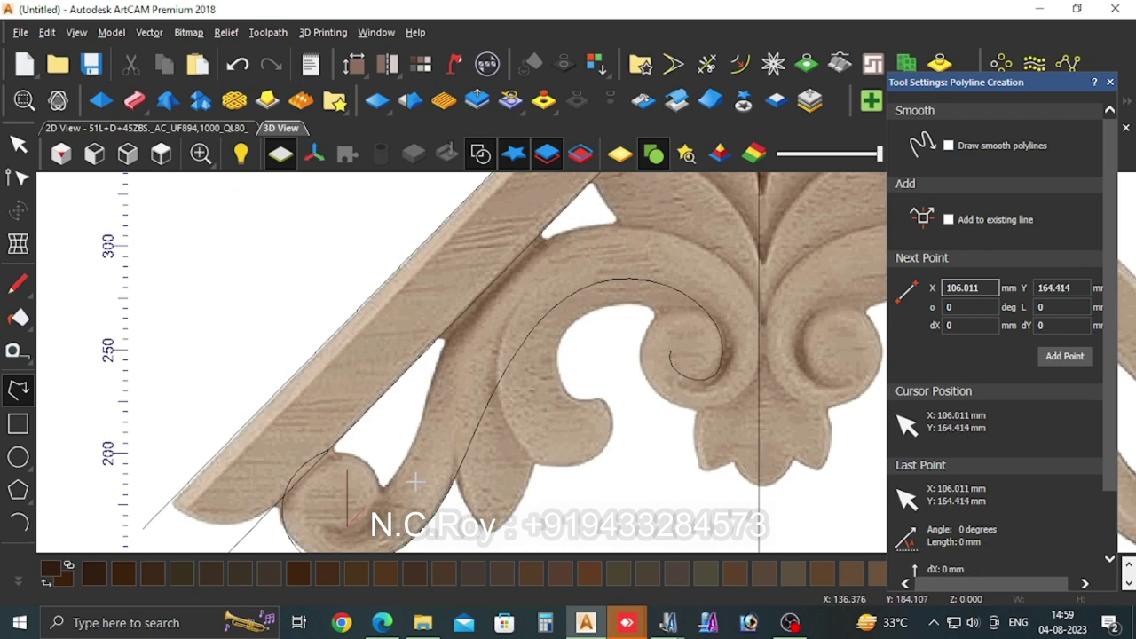
left_click(520, 255)
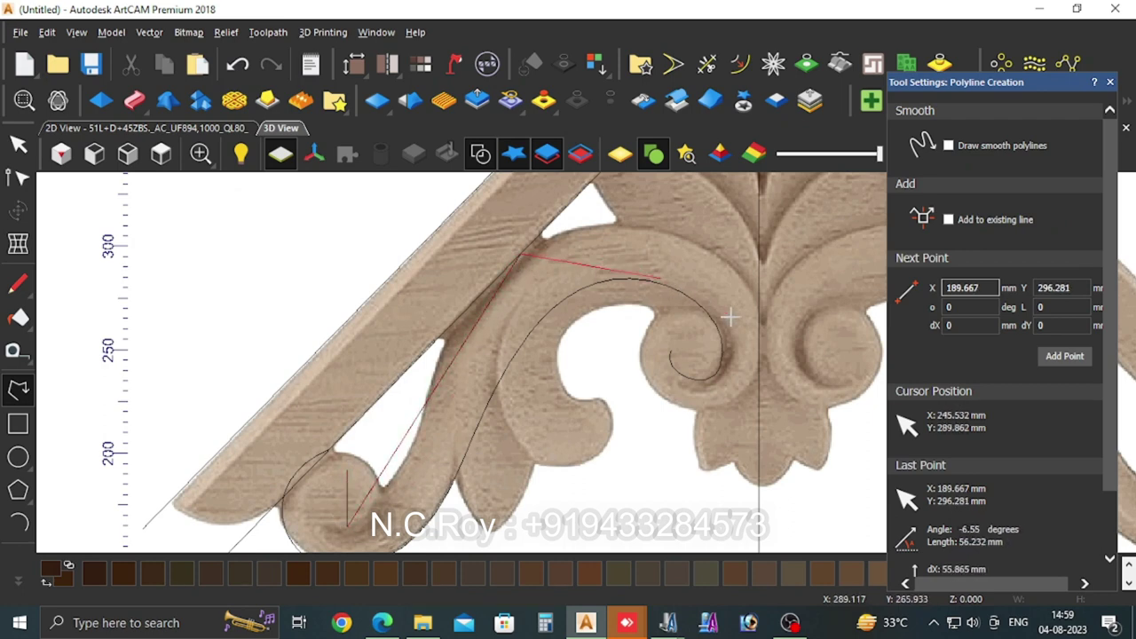
left_click(761, 348)
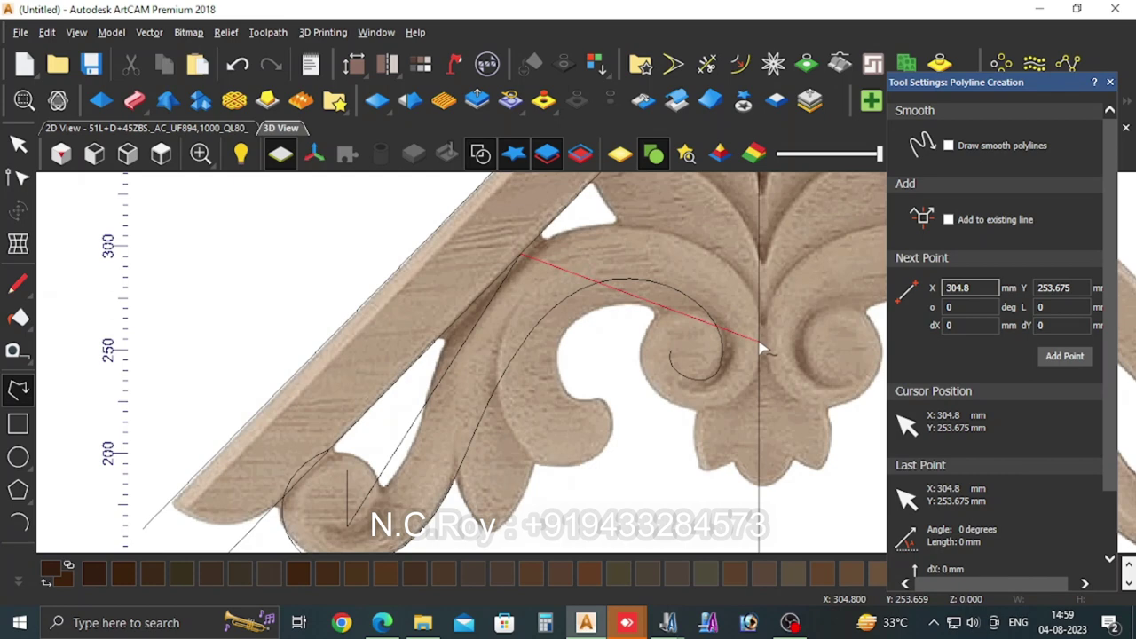
left_click(649, 387)
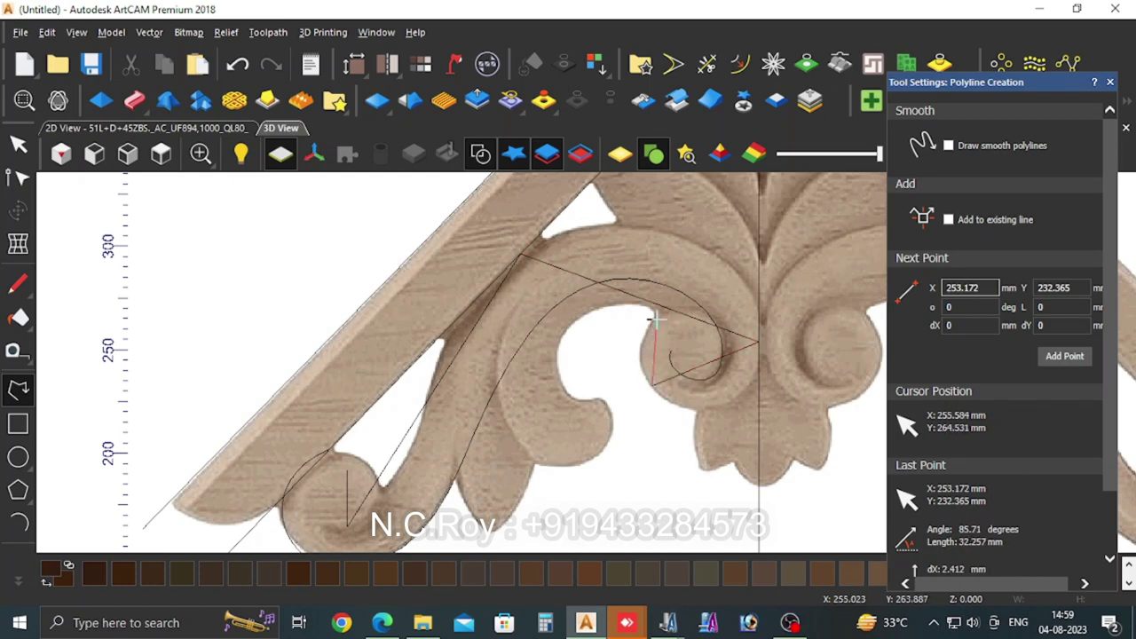
left_click(655, 320)
key("Escape")
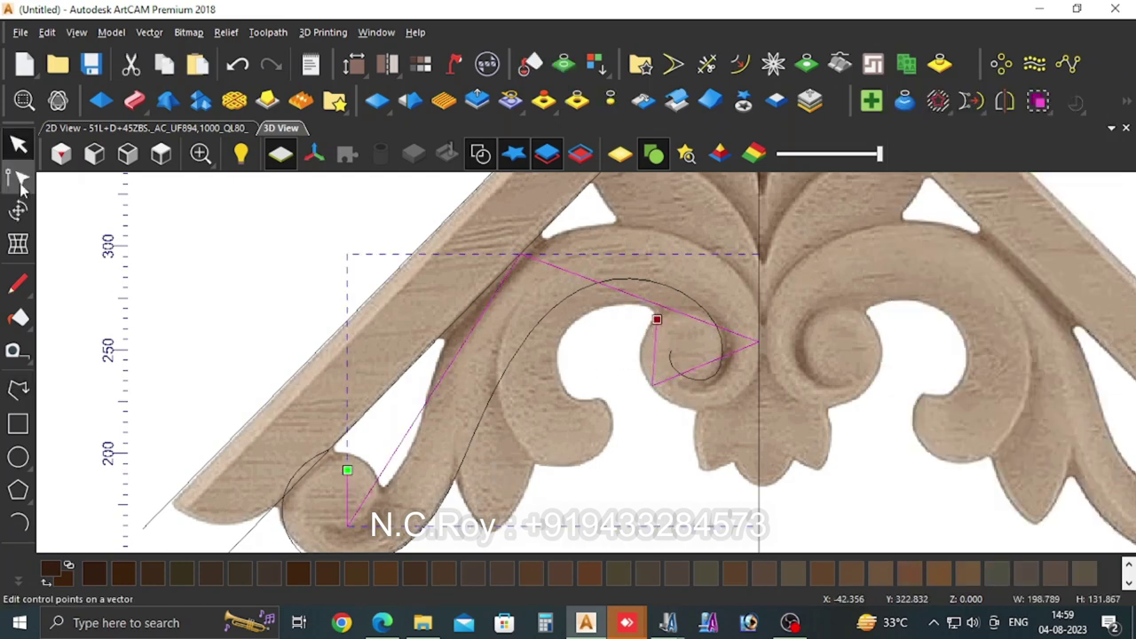
Step: Convert the new line's lower spans to curves and select its upper nodes
left_click(19, 180)
left_click_drag(284, 300, 410, 550)
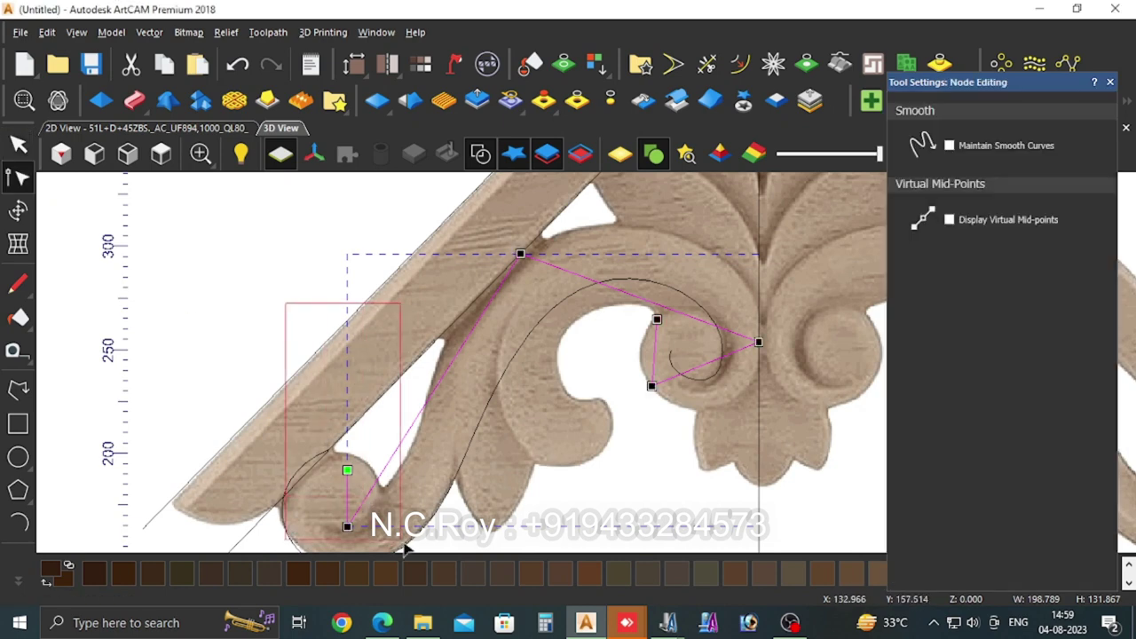
key("c")
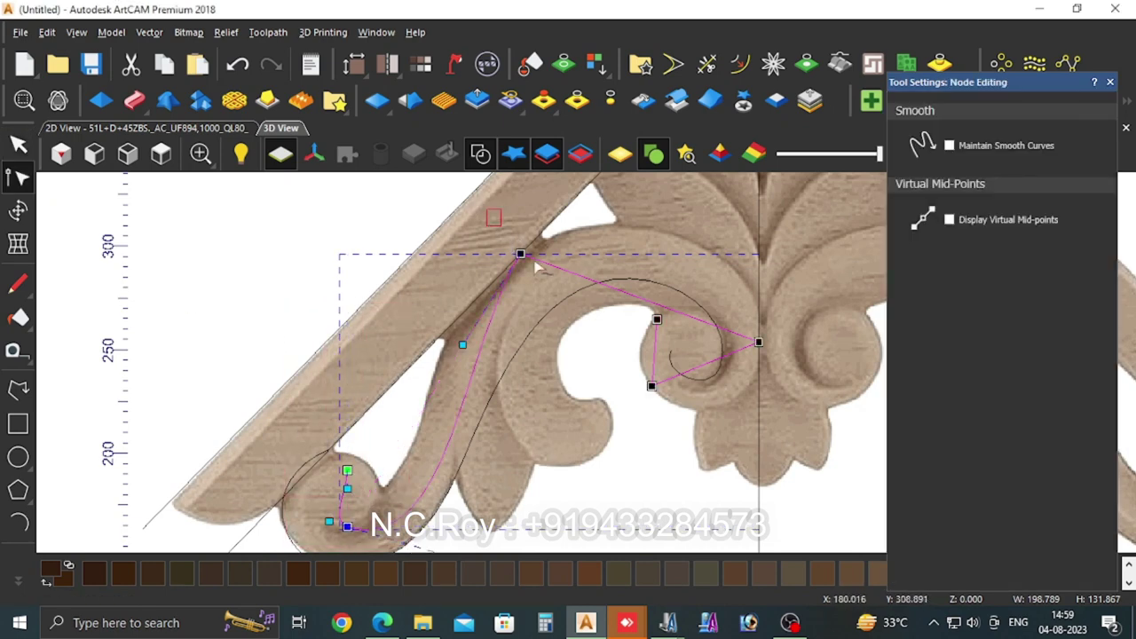
left_click_drag(487, 208, 798, 433)
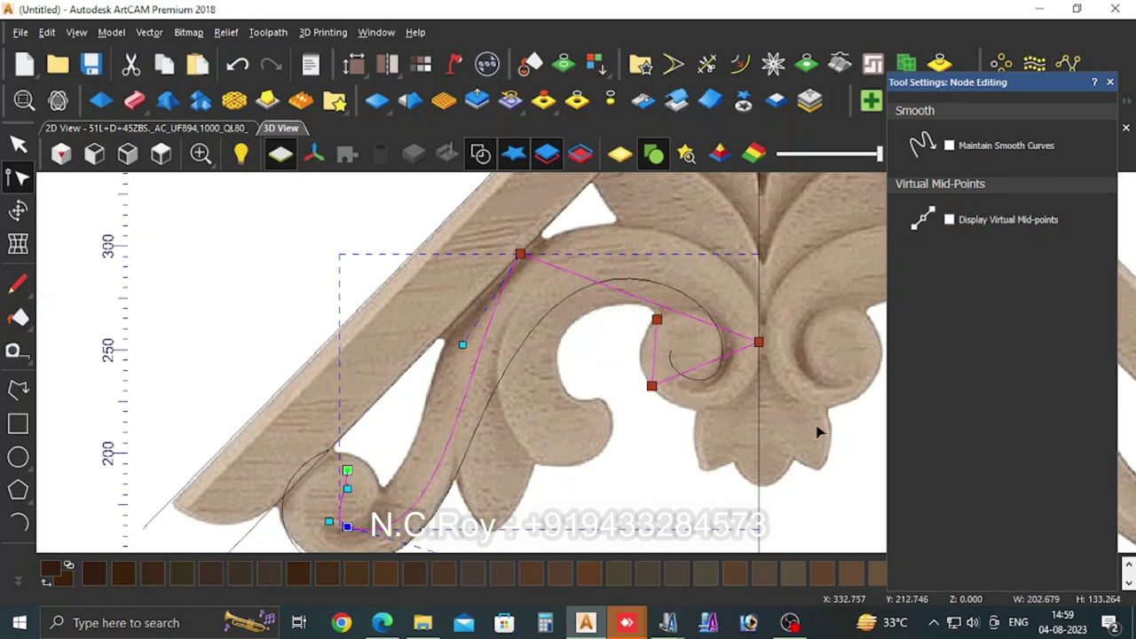
Step: Convert the upper spans to curves and pull the bottom of the curve into the lower curl
key("c")
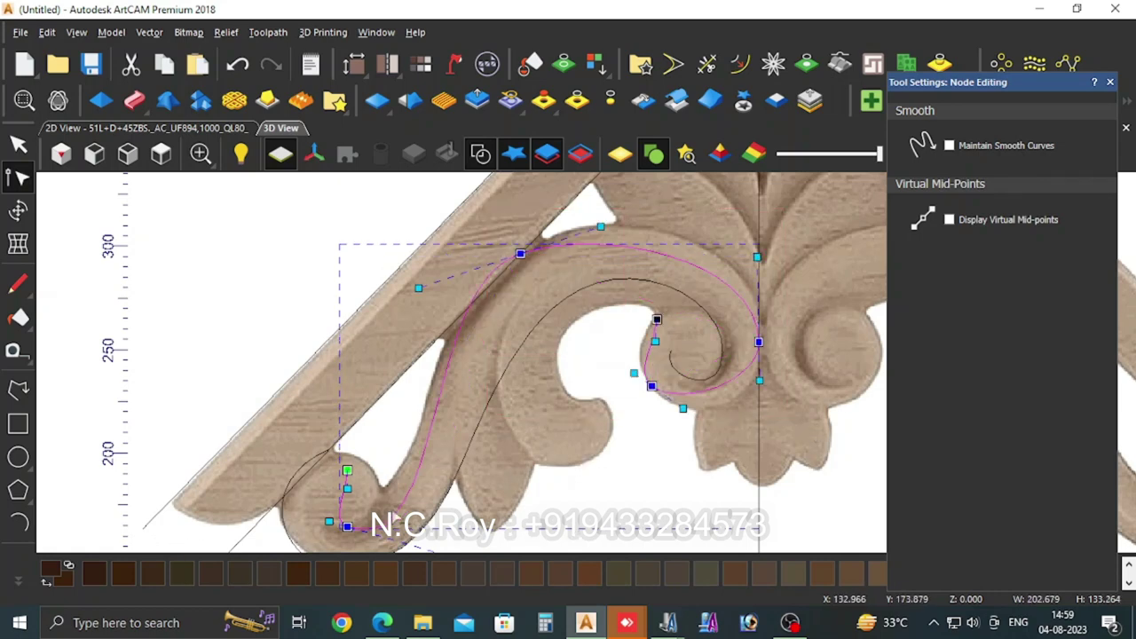
scroll(390, 511, "up", 1)
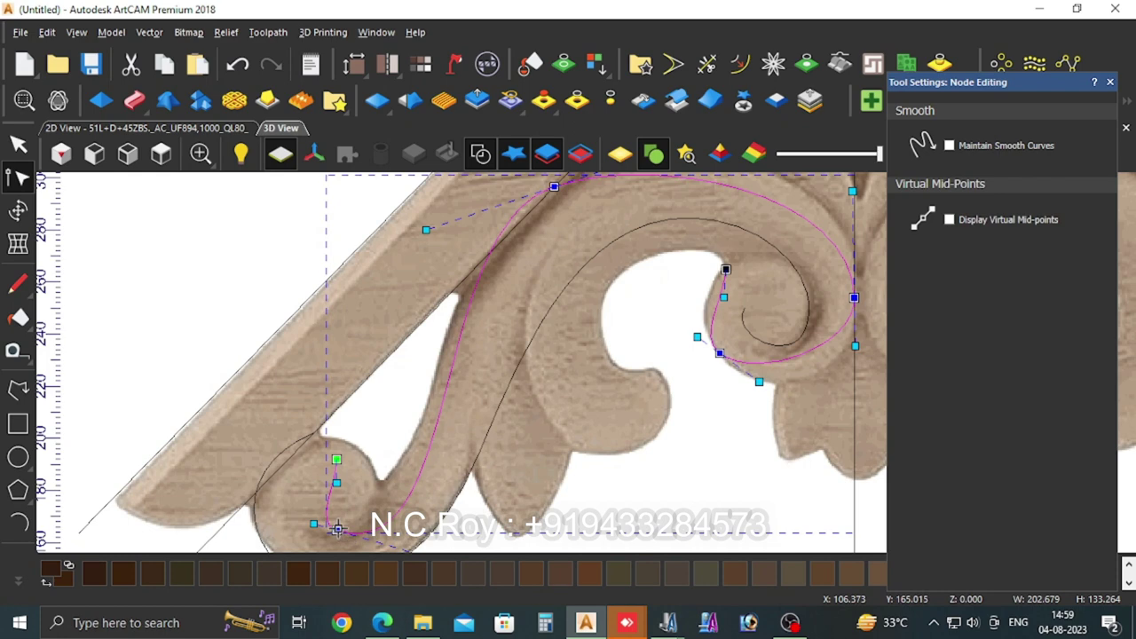
left_click_drag(336, 531, 336, 513)
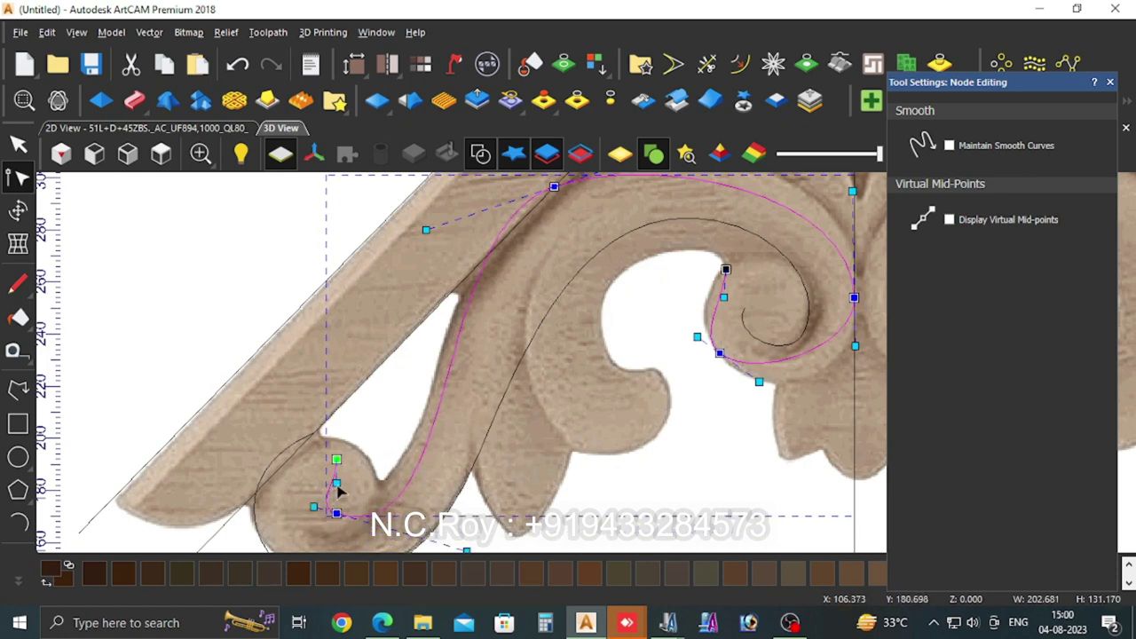
left_click(334, 488)
left_click(334, 492)
left_click_drag(336, 484, 305, 475)
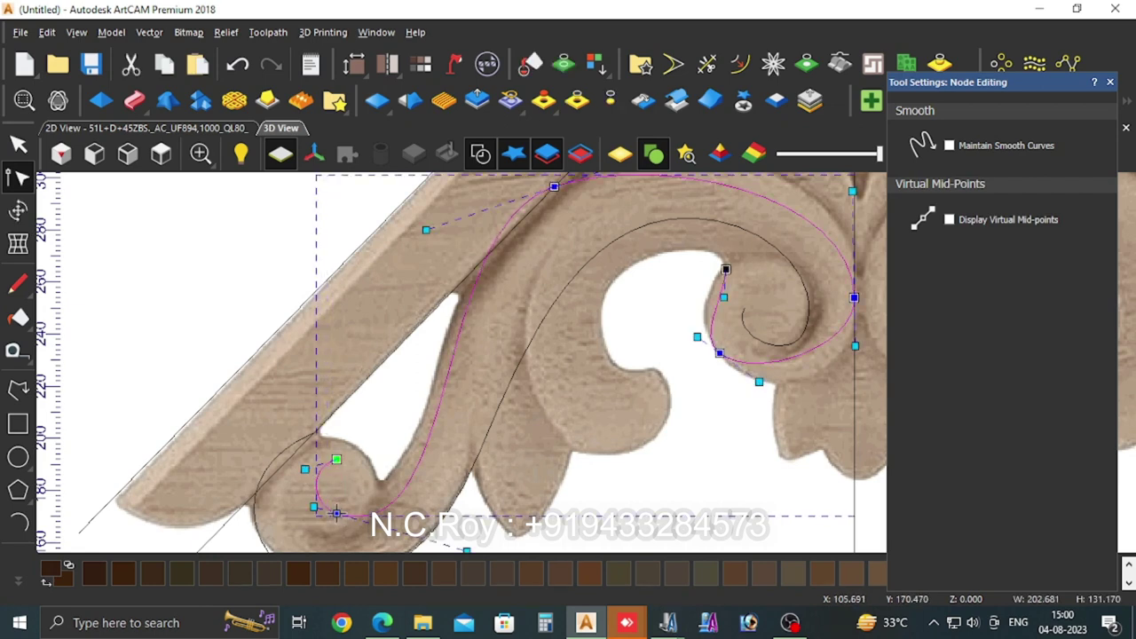
left_click_drag(337, 513, 321, 459)
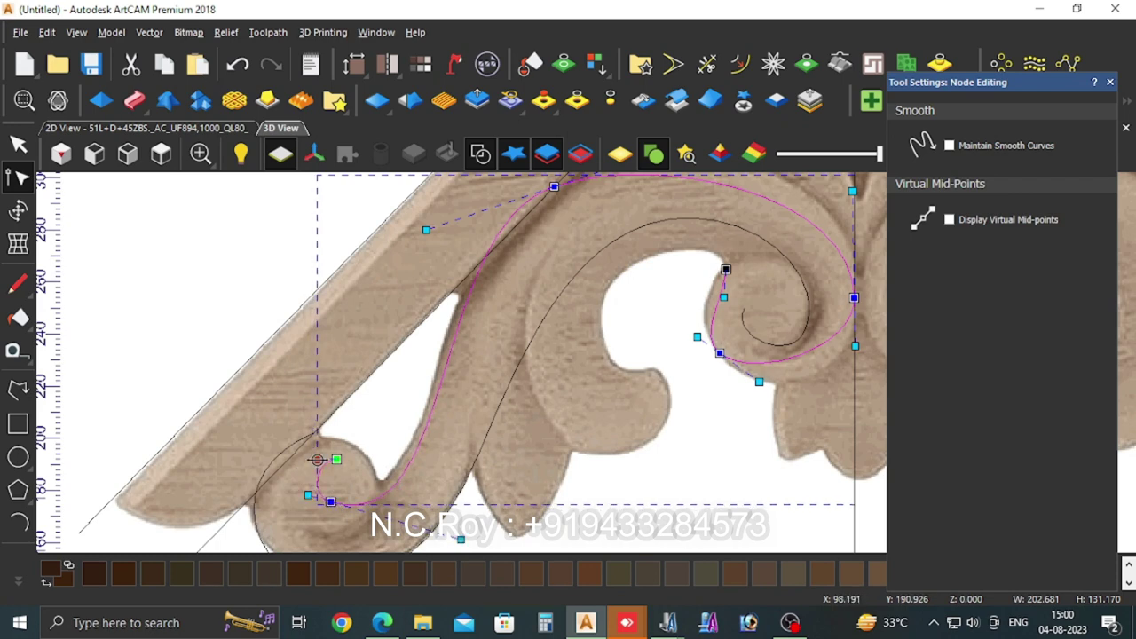
Step: Bow the long lower span and fit the small curl and stem to the carving edge
left_click(441, 529)
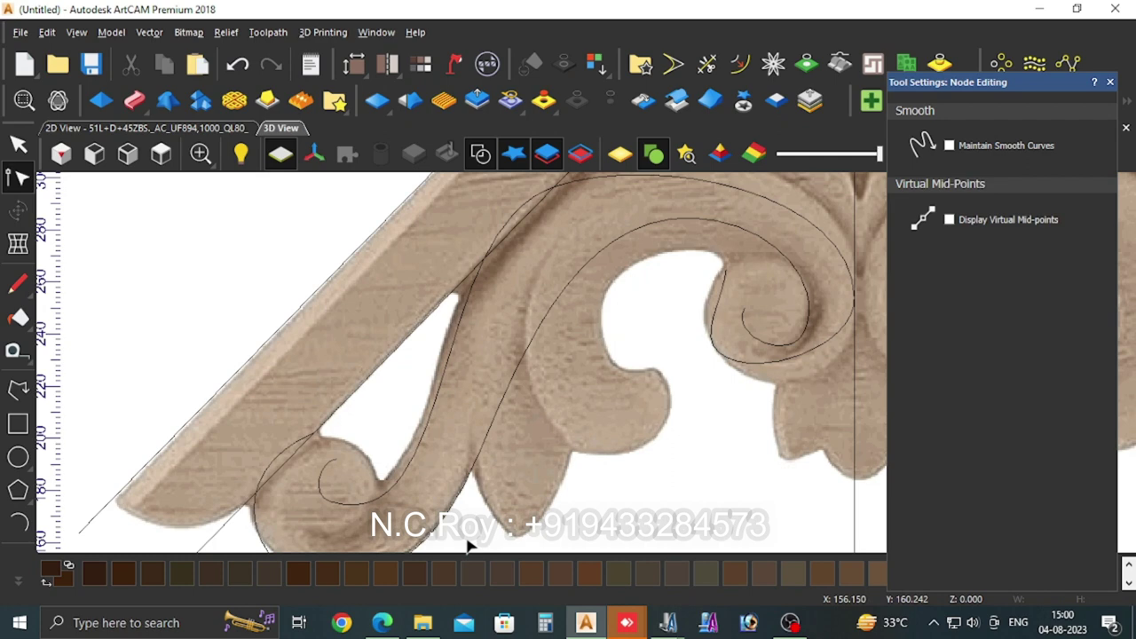
left_click(393, 487)
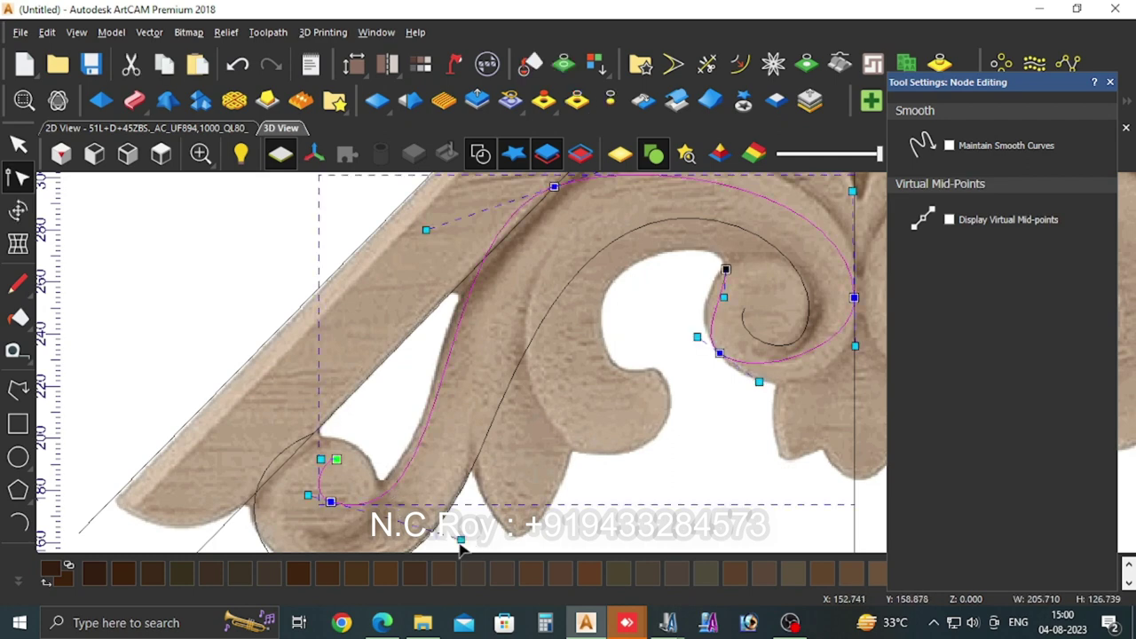
left_click_drag(459, 538, 431, 534)
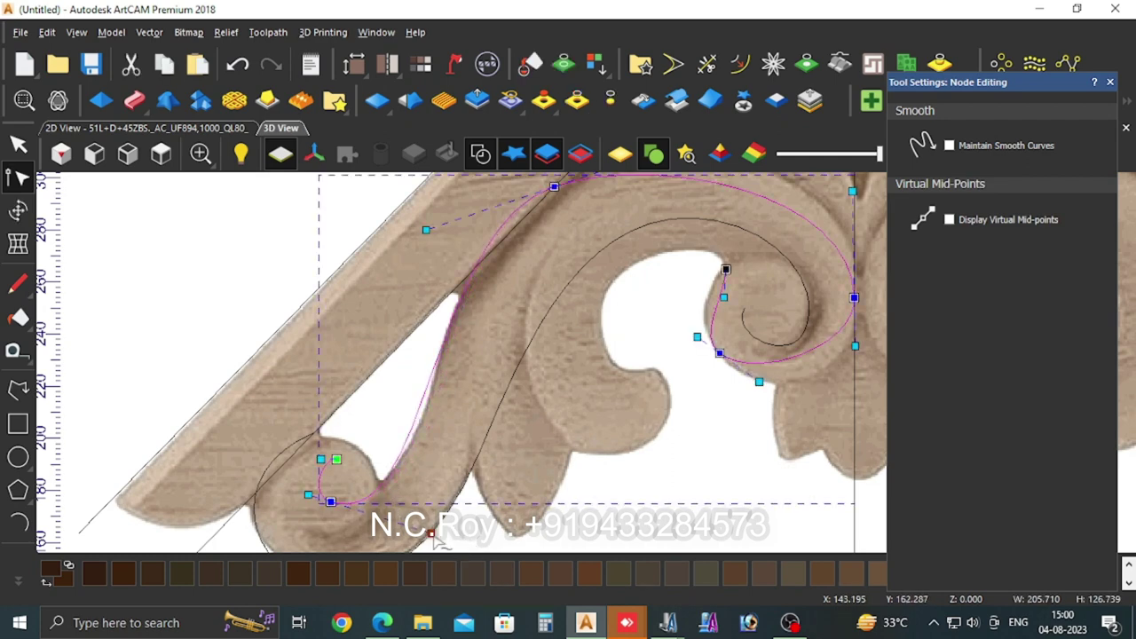
left_click_drag(330, 502, 320, 513)
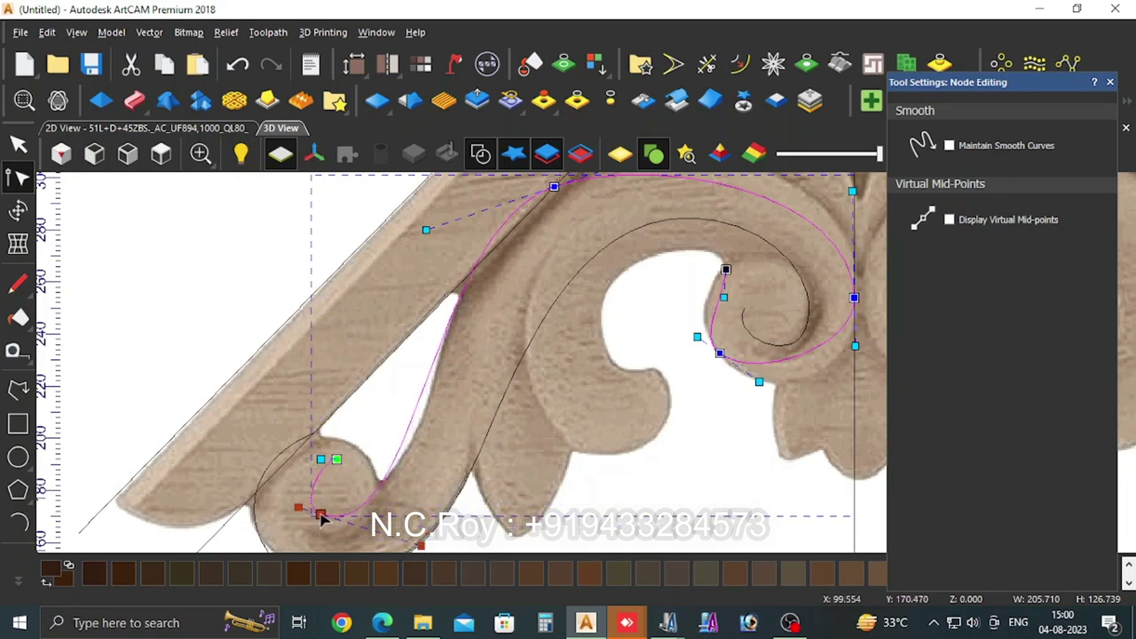
left_click_drag(321, 459, 293, 477)
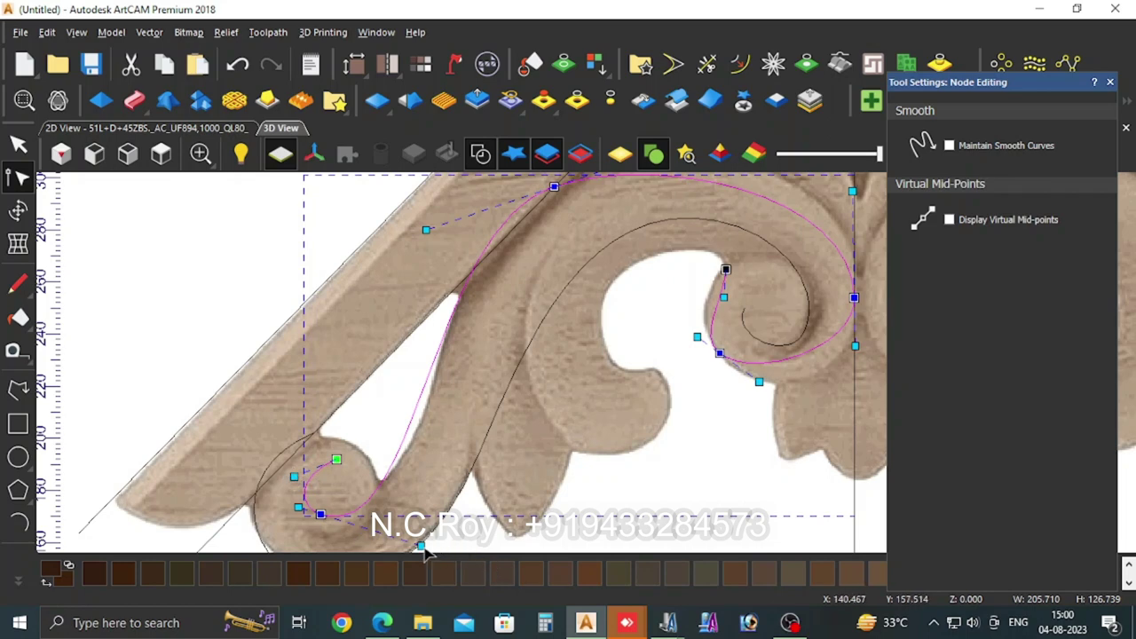
left_click_drag(420, 545, 446, 530)
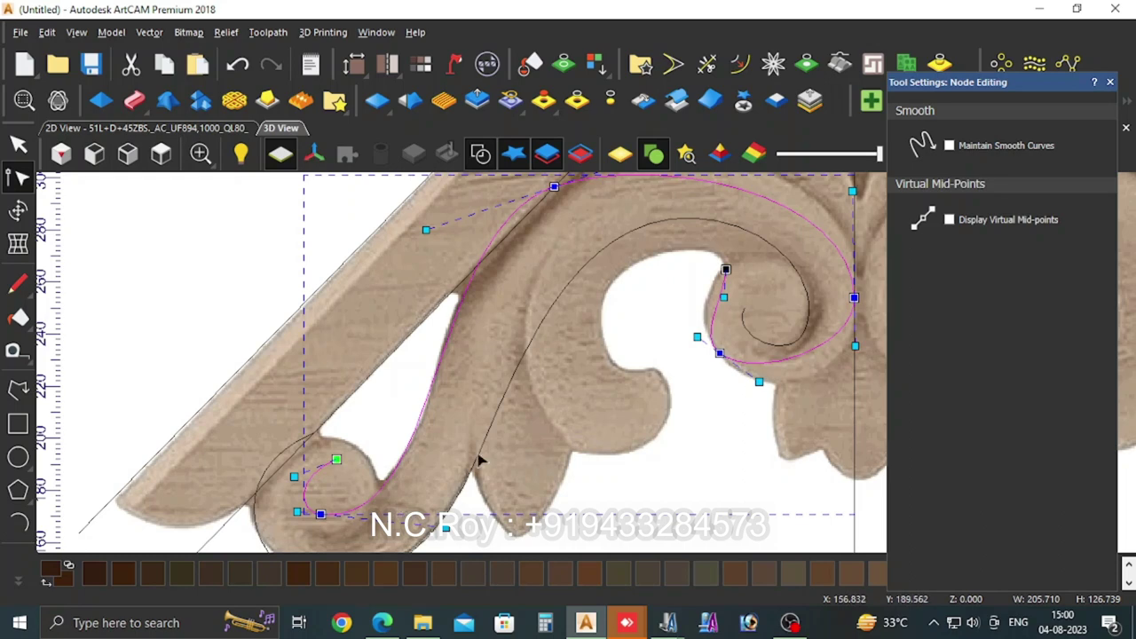
scroll(541, 314, "down", 1)
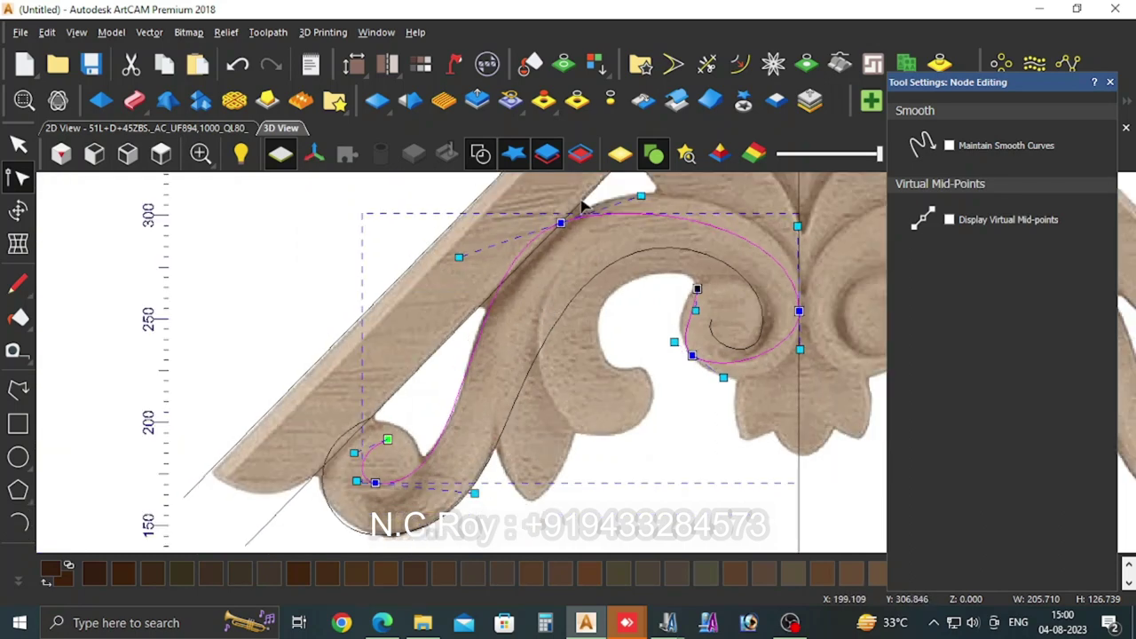
Step: Fit the outer scroll curve to the scroll's top edge
left_click_drag(540, 190, 834, 420)
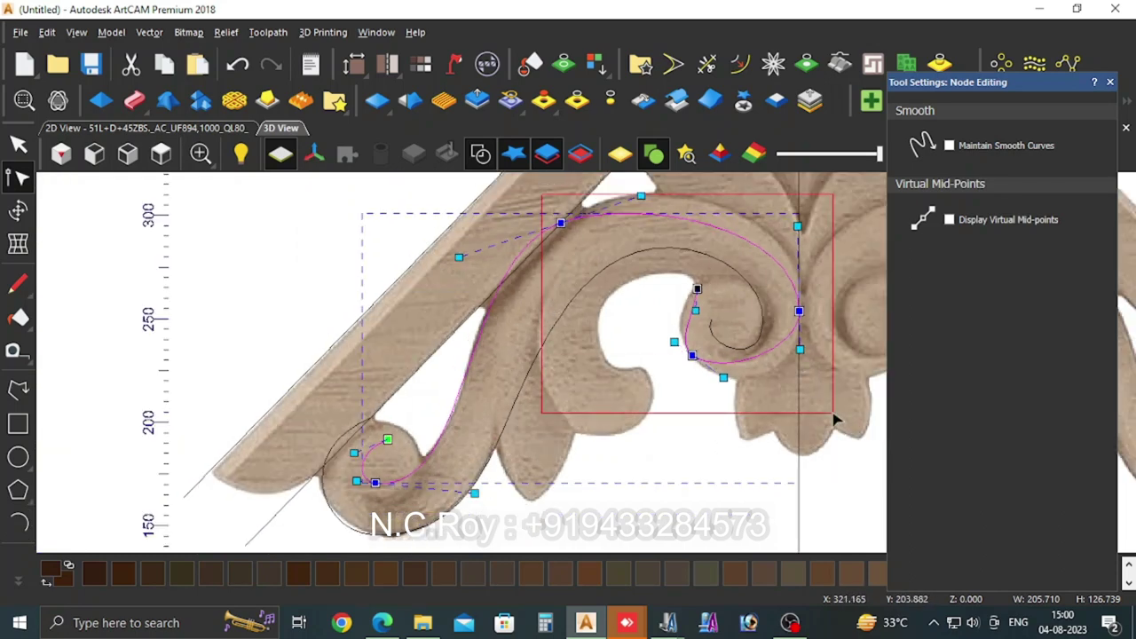
scroll(639, 252, "down", 1)
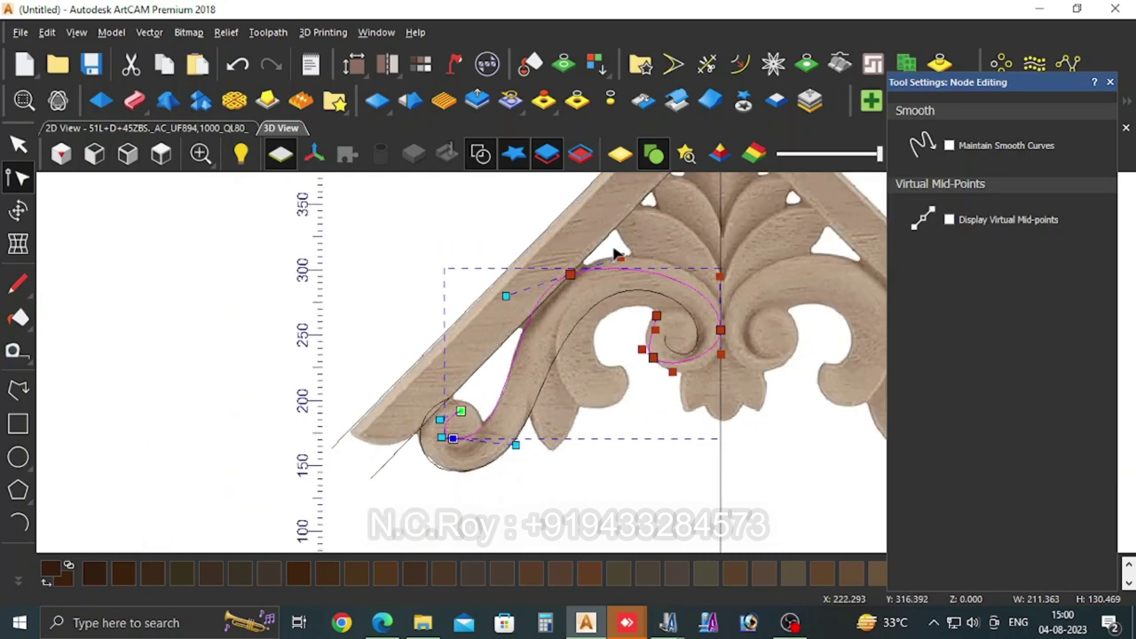
left_click(619, 257)
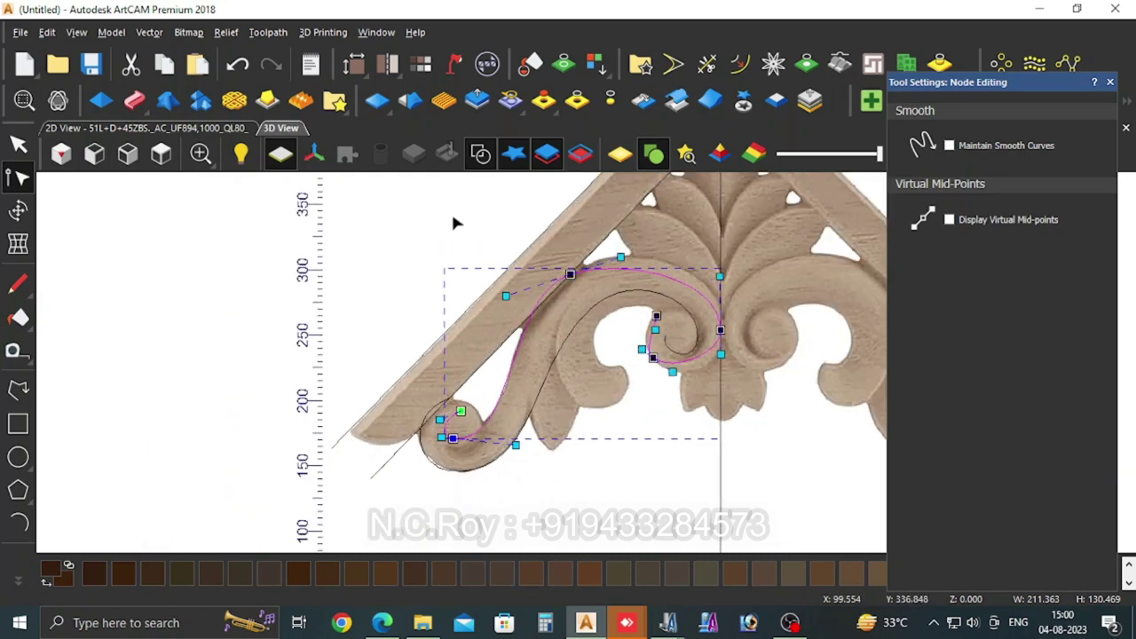
scroll(662, 246, "up", 1)
scroll(607, 344, "up", 1)
scroll(579, 331, "up", 1)
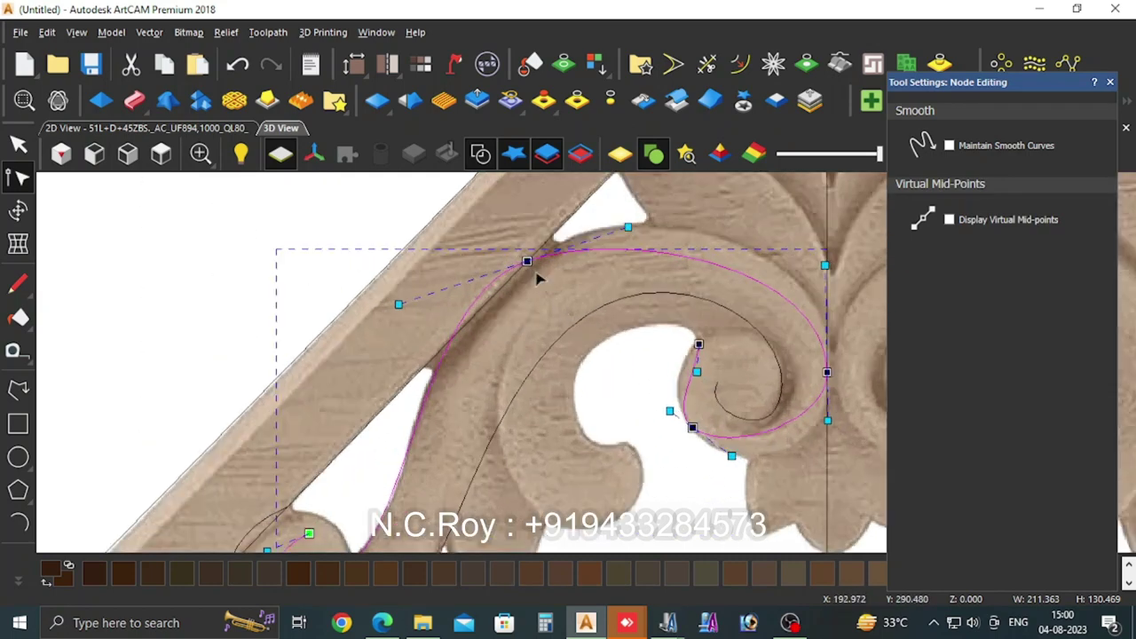
left_click_drag(629, 226, 668, 173)
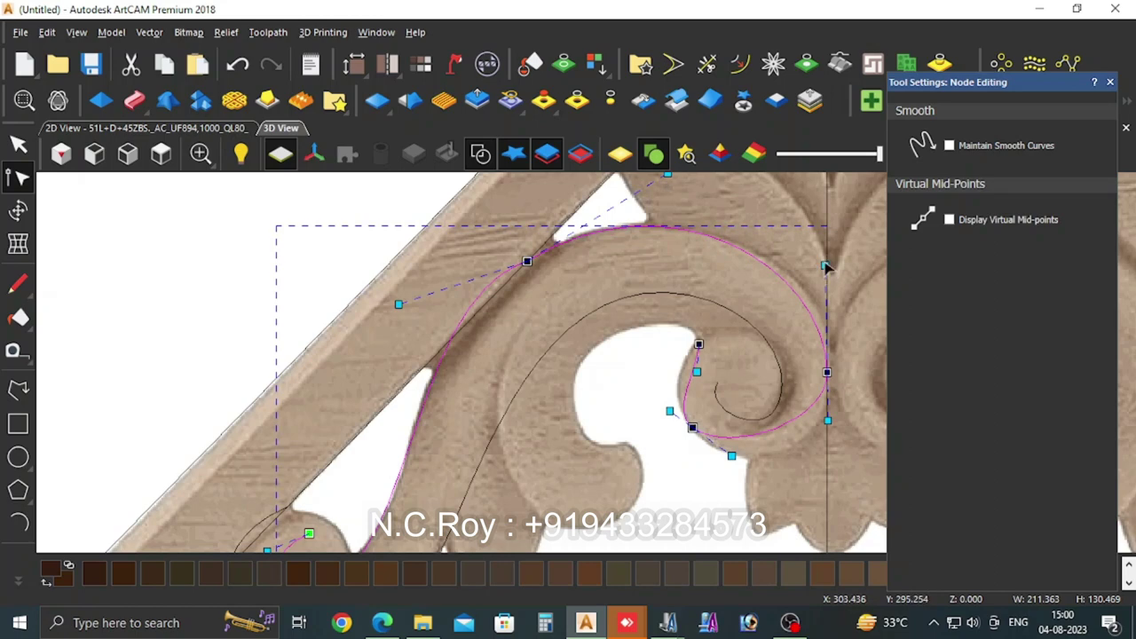
Step: Wrap the outer curve around the spiral's right side and tighten it into the centre
left_click(828, 306)
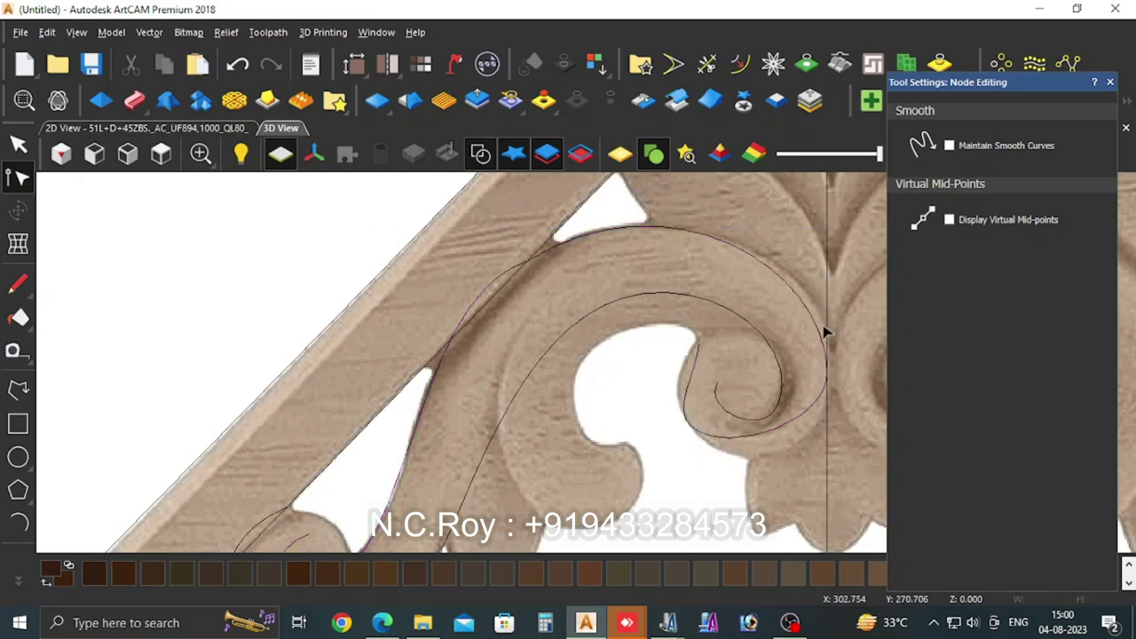
left_click(804, 416)
left_click_drag(731, 457, 756, 503)
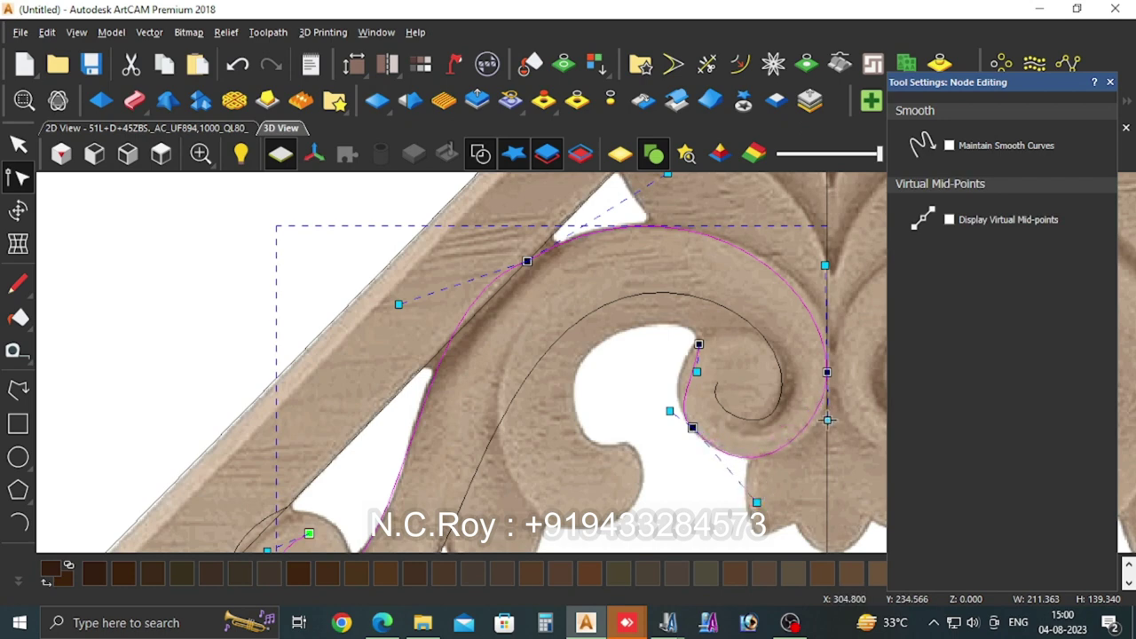
mouse_move(827, 419)
left_mouse_down()
mouse_move(839, 443)
mouse_move(839, 427)
left_mouse_up()
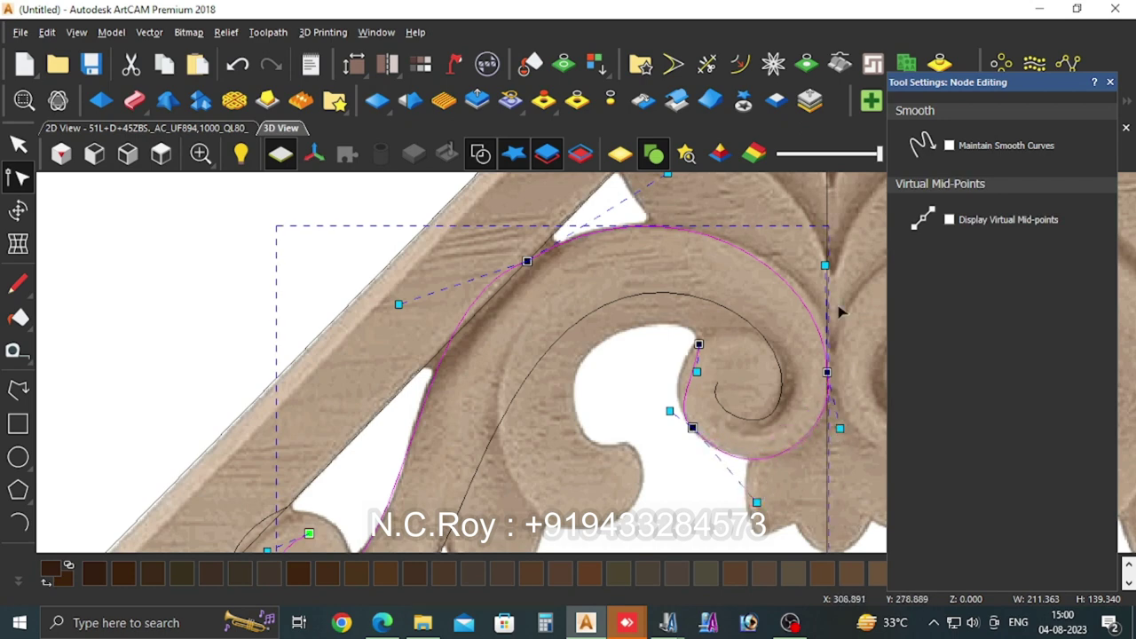
mouse_move(826, 264)
left_mouse_down()
mouse_move(845, 278)
mouse_move(843, 258)
left_mouse_up()
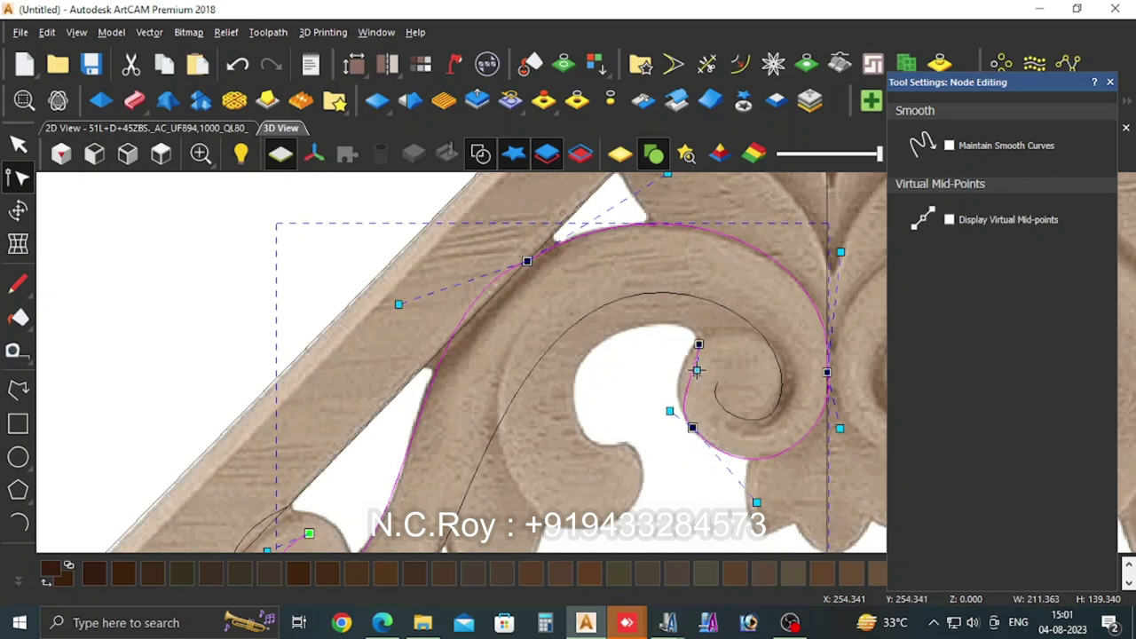
left_click_drag(697, 371, 672, 365)
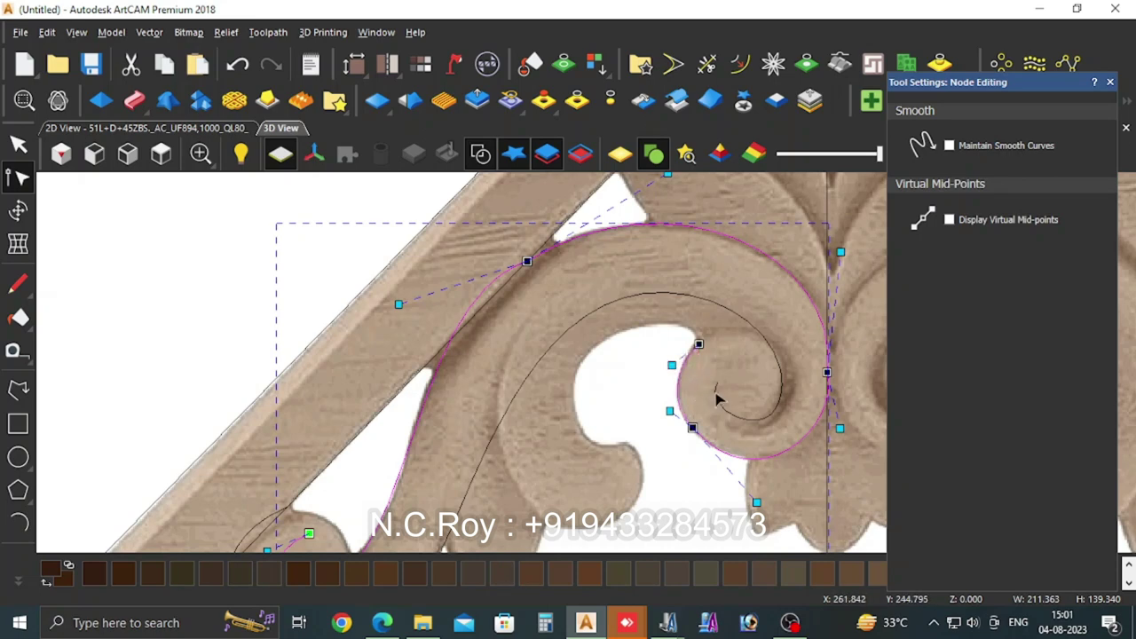
Step: Adjust the inner spiral curve's end node and handle near the spiral centre
left_click(717, 395)
left_click(719, 390)
left_click(718, 390)
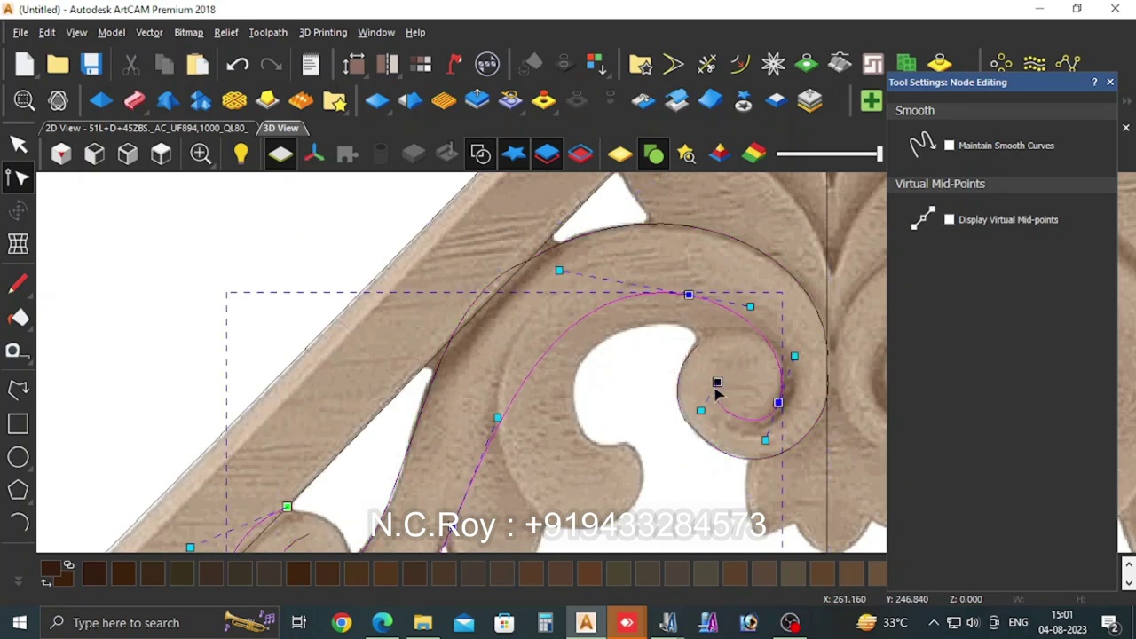
left_click_drag(717, 383, 726, 376)
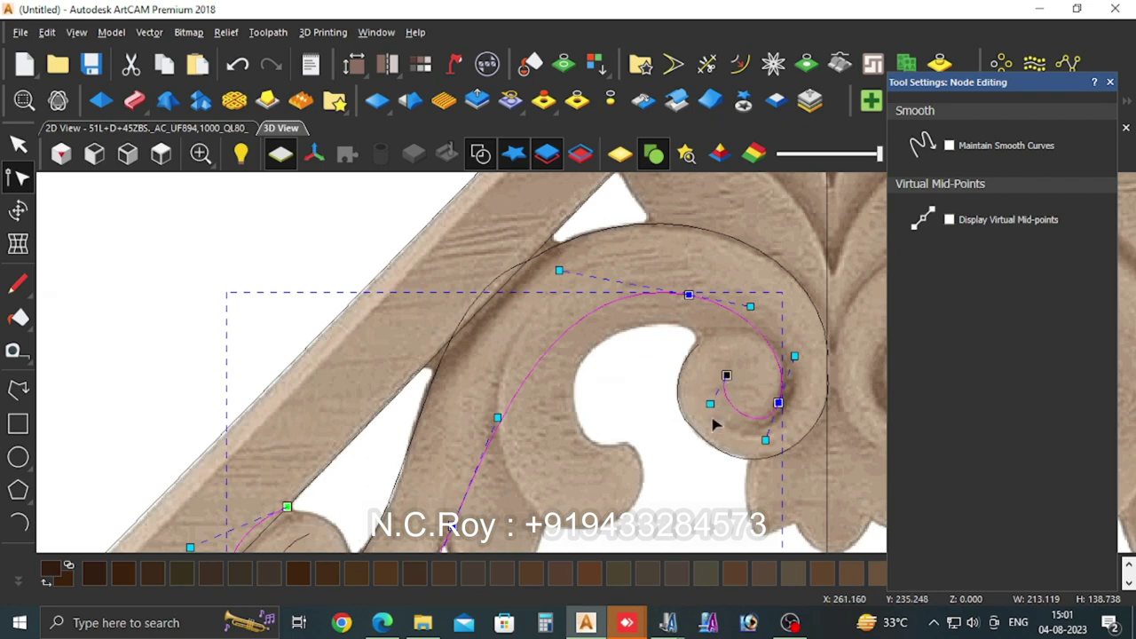
left_click_drag(709, 404, 700, 417)
Step: Draw a three-point polyline from below the scroll spiral, up under the arch, into the curl centre
left_click(627, 375)
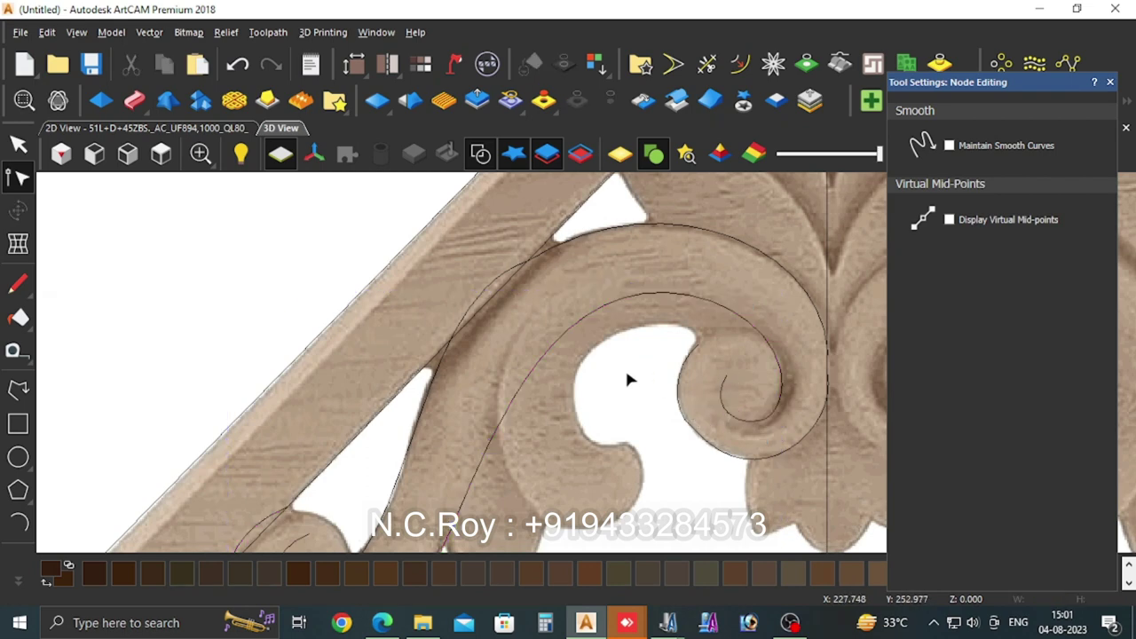
scroll(625, 376, "down", 1)
scroll(624, 377, "down", 1)
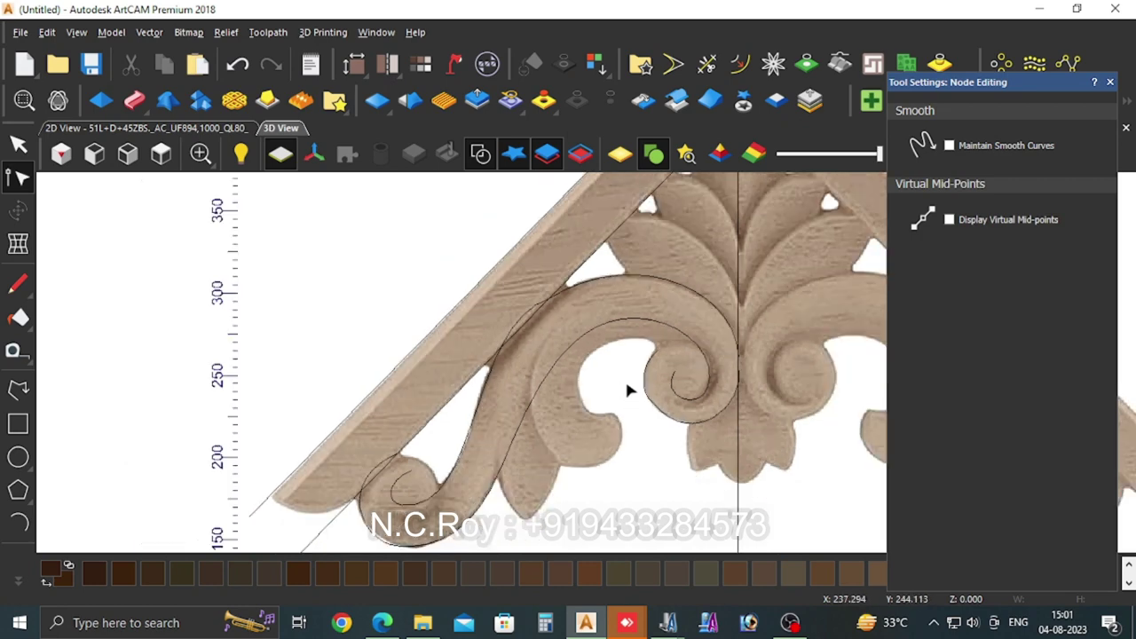
left_click(18, 388)
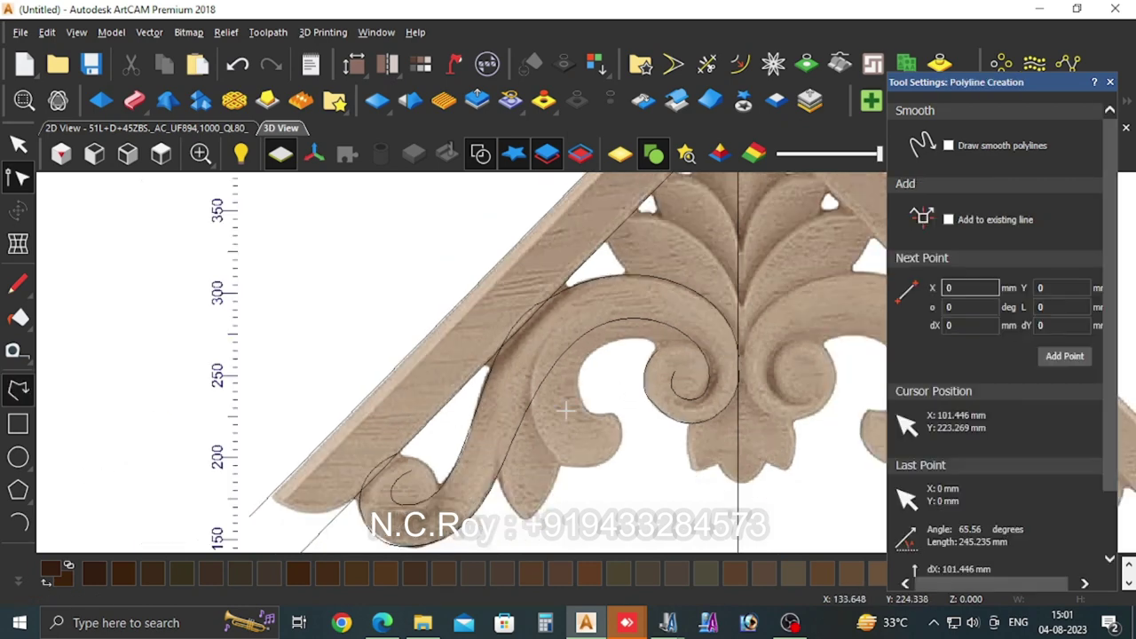
left_click(660, 467)
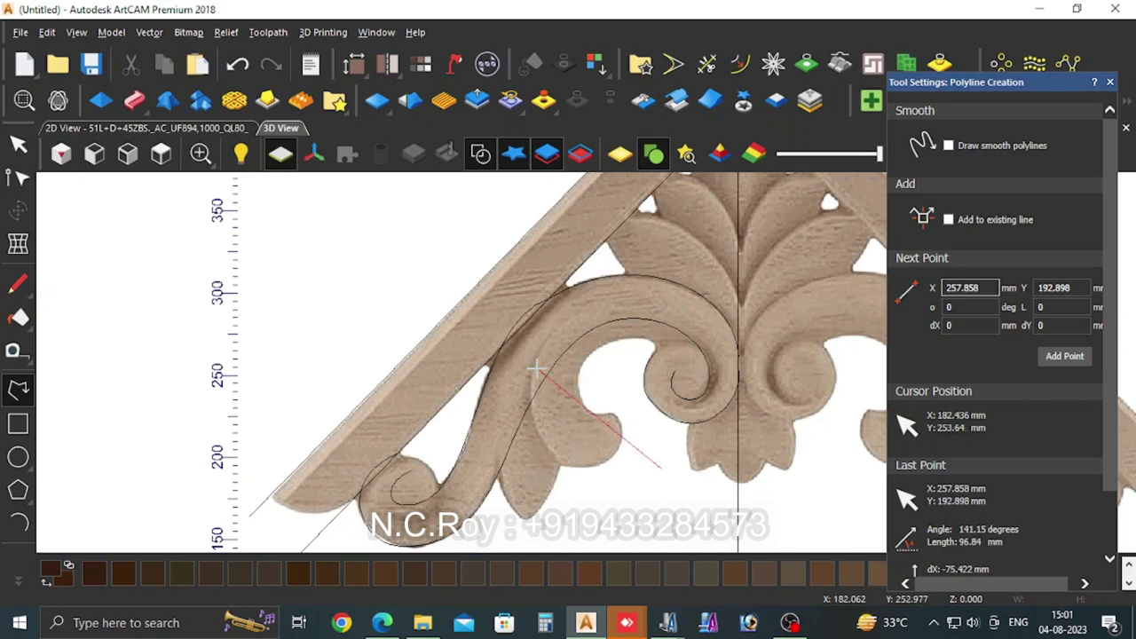
left_click(565, 324)
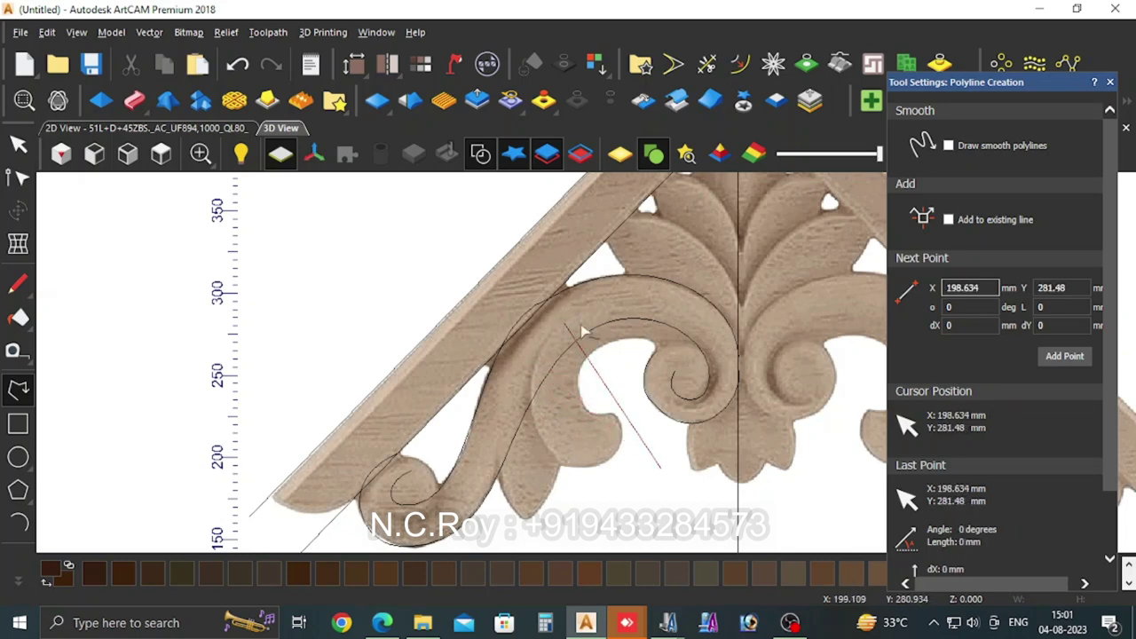
left_click(682, 398)
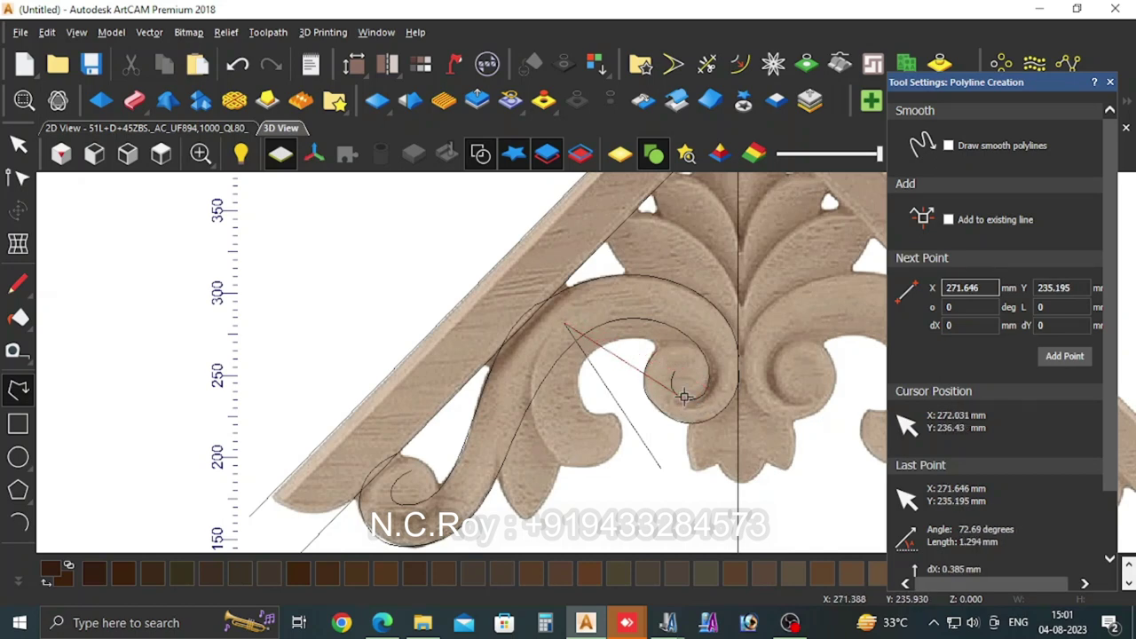
key("Escape")
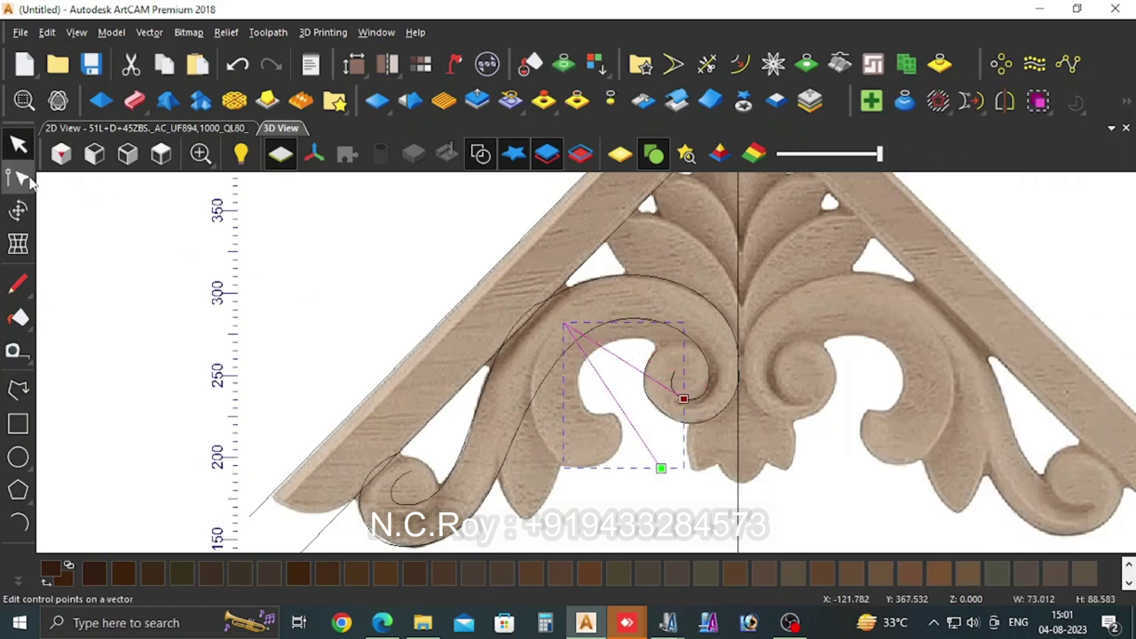
Step: Convert the new line's spans to Béziers and bend it into a loop along the scroll's inner curl
left_click(22, 178)
left_click_drag(535, 278, 710, 504)
key("b")
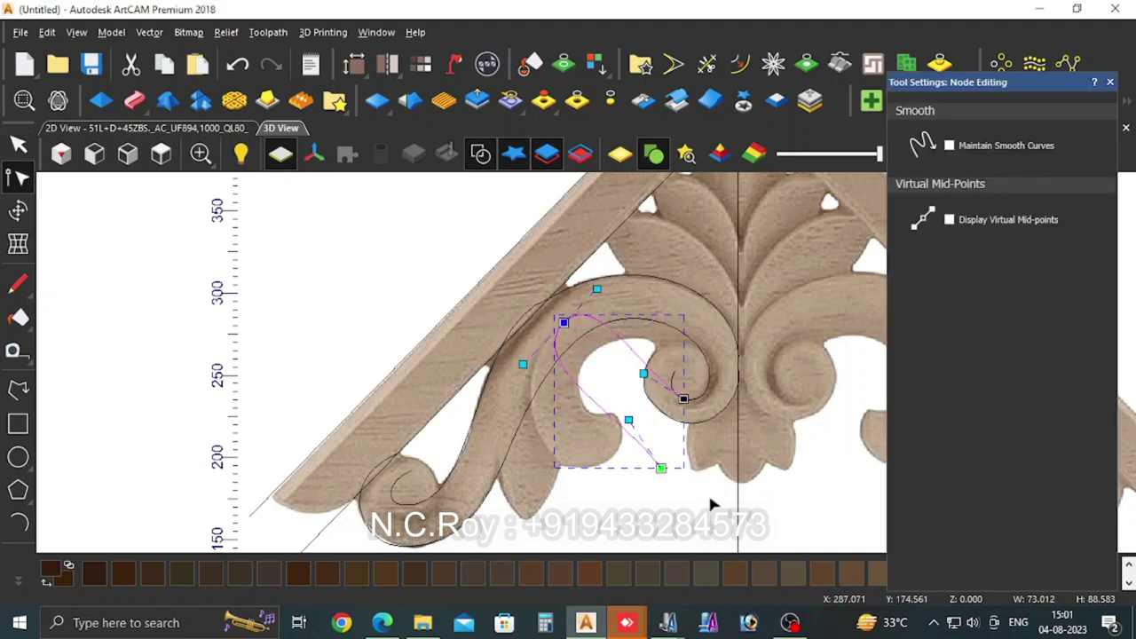
left_click(627, 421)
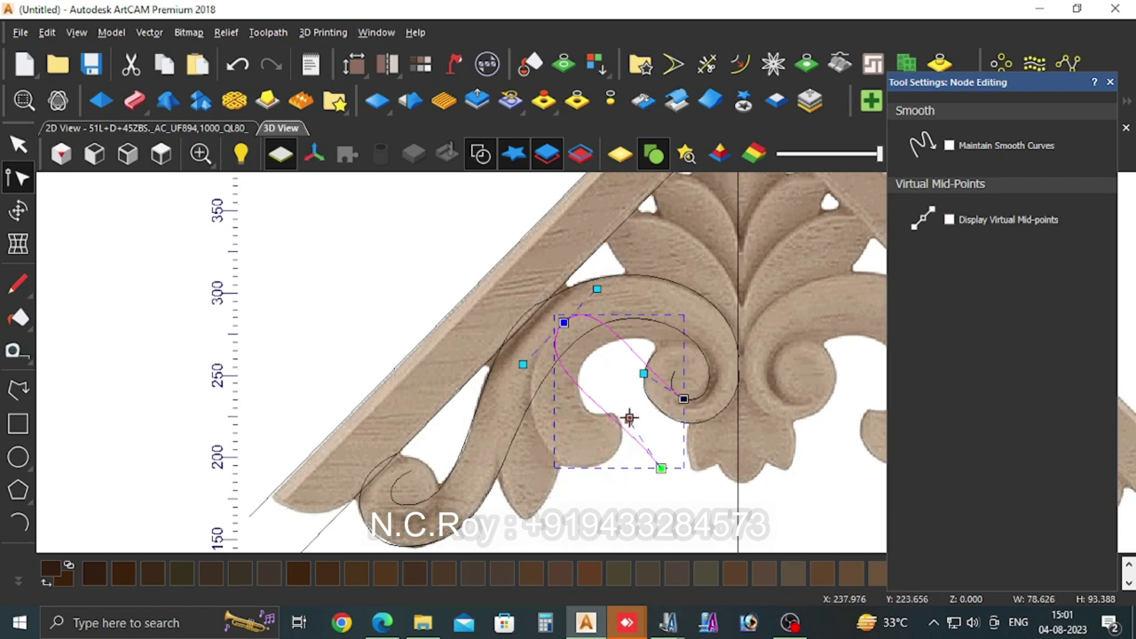
mouse_move(629, 420)
left_mouse_down()
mouse_move(510, 532)
mouse_move(515, 524)
left_mouse_up()
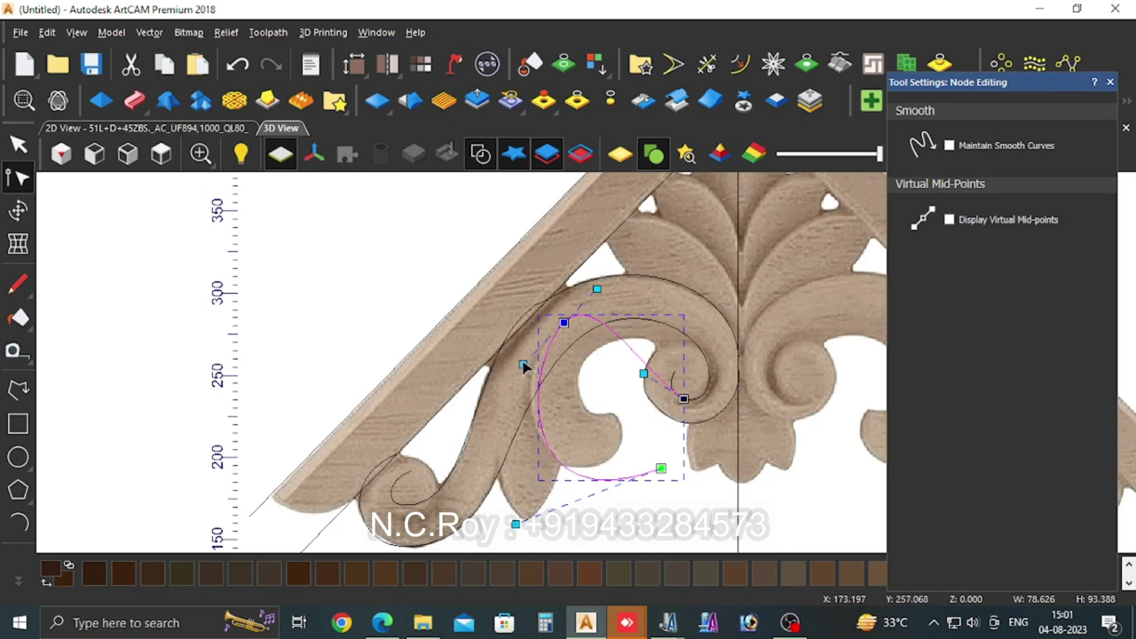
left_click_drag(524, 363, 504, 358)
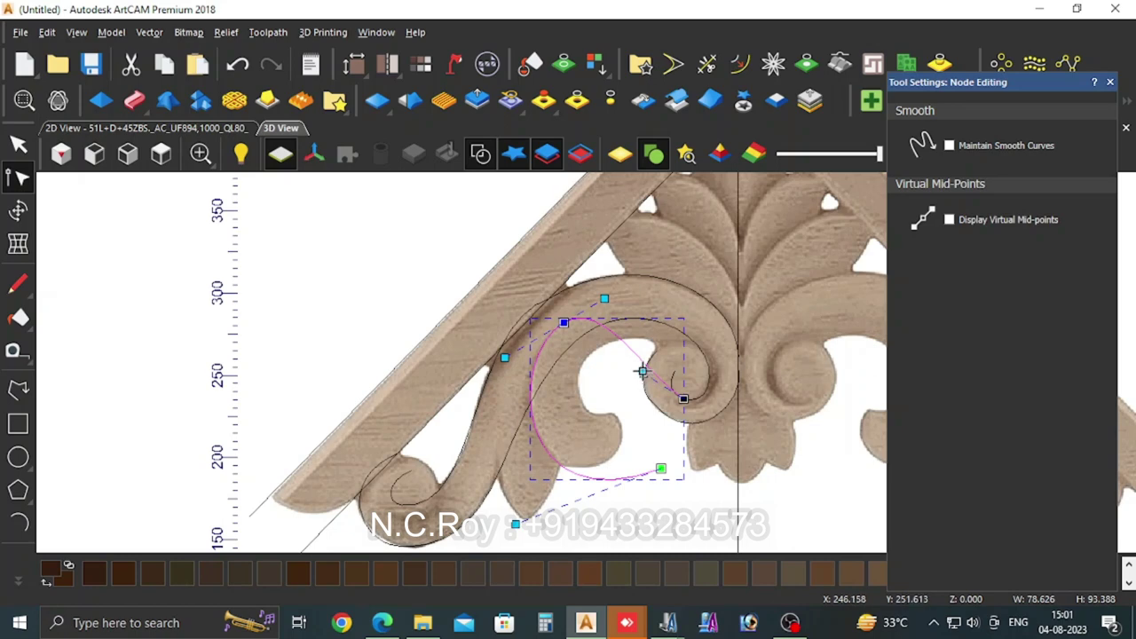
left_click(710, 327)
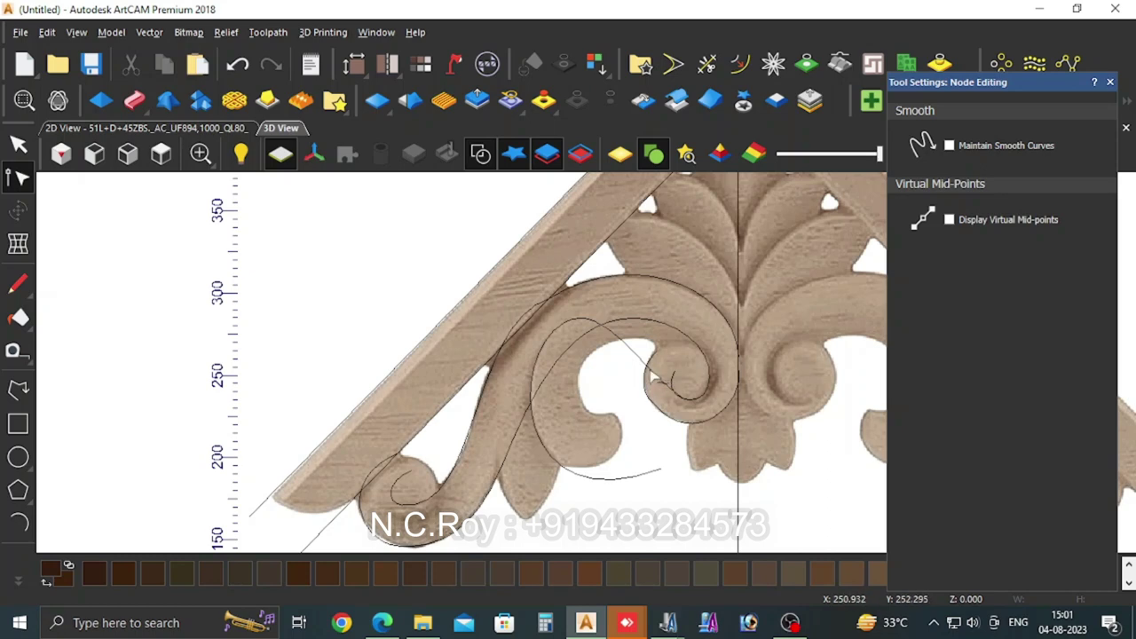
left_click(654, 376)
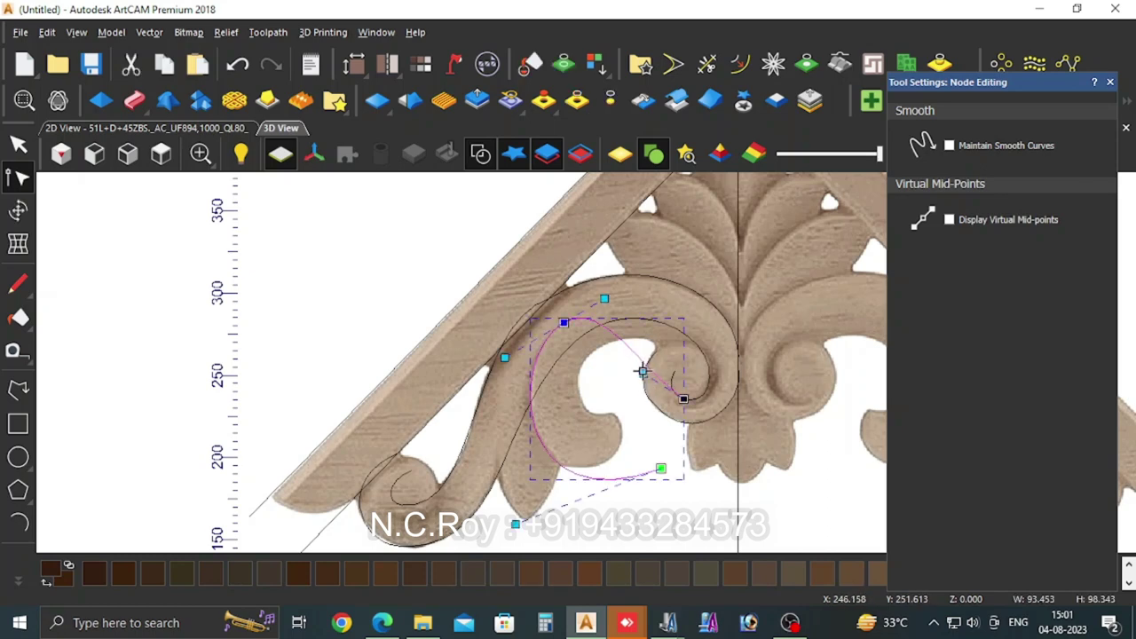
Step: Reshape the loop's handles and shift its lower end right so the spiral hugs the scroll's curl
mouse_move(645, 375)
left_mouse_down()
mouse_move(700, 310)
mouse_move(700, 288)
left_mouse_up()
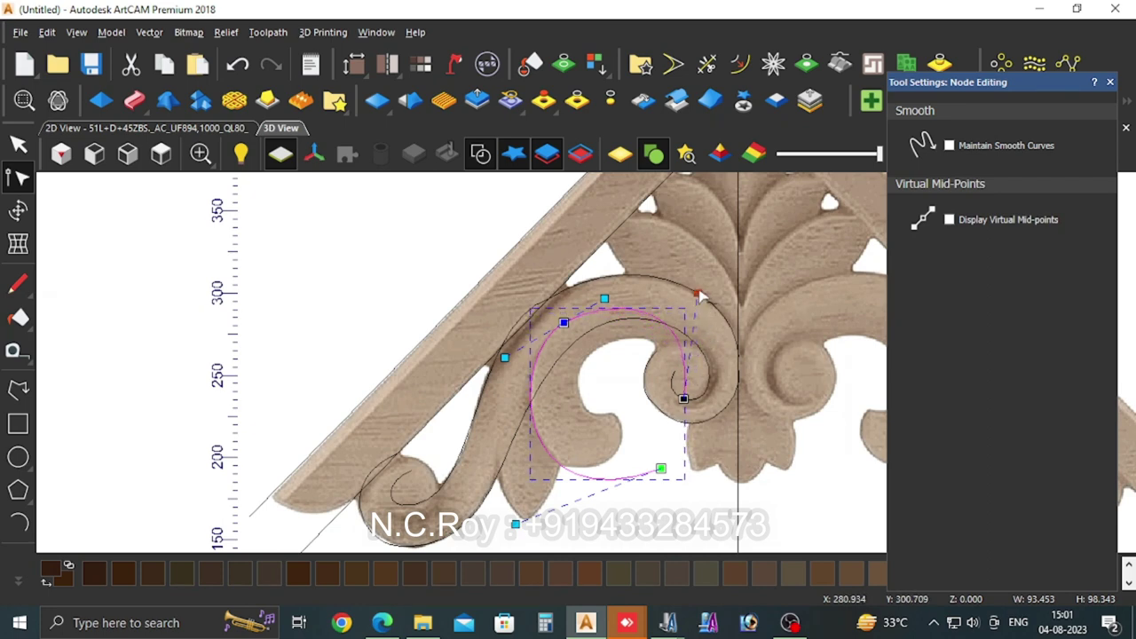
left_click_drag(607, 300, 614, 291)
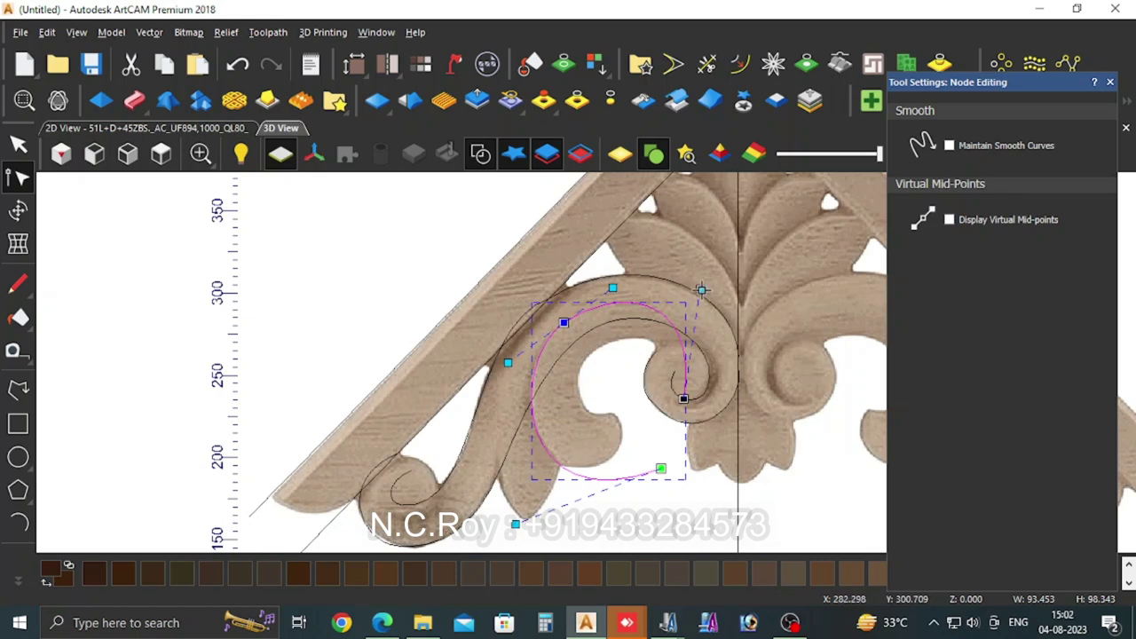
left_click_drag(701, 289, 776, 392)
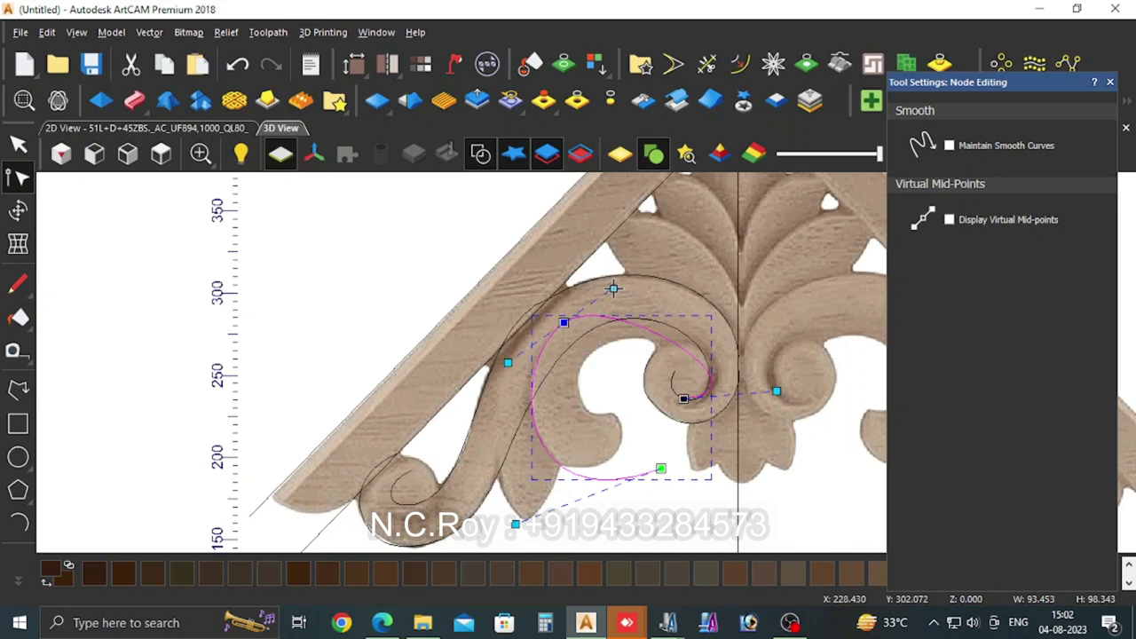
left_click_drag(613, 289, 685, 230)
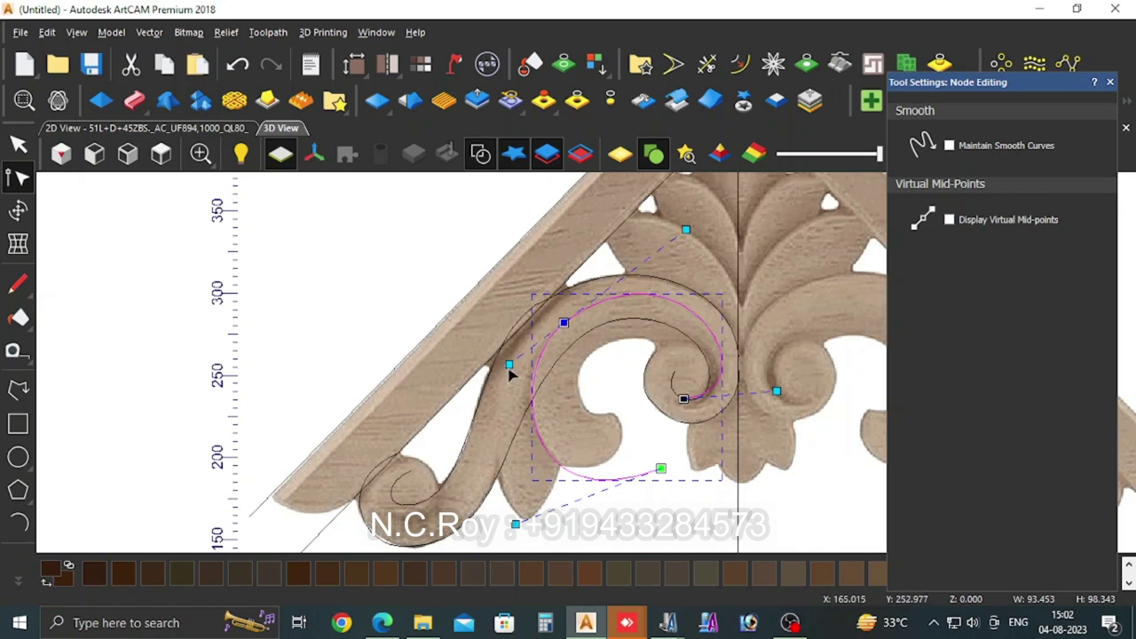
left_click_drag(511, 373, 503, 378)
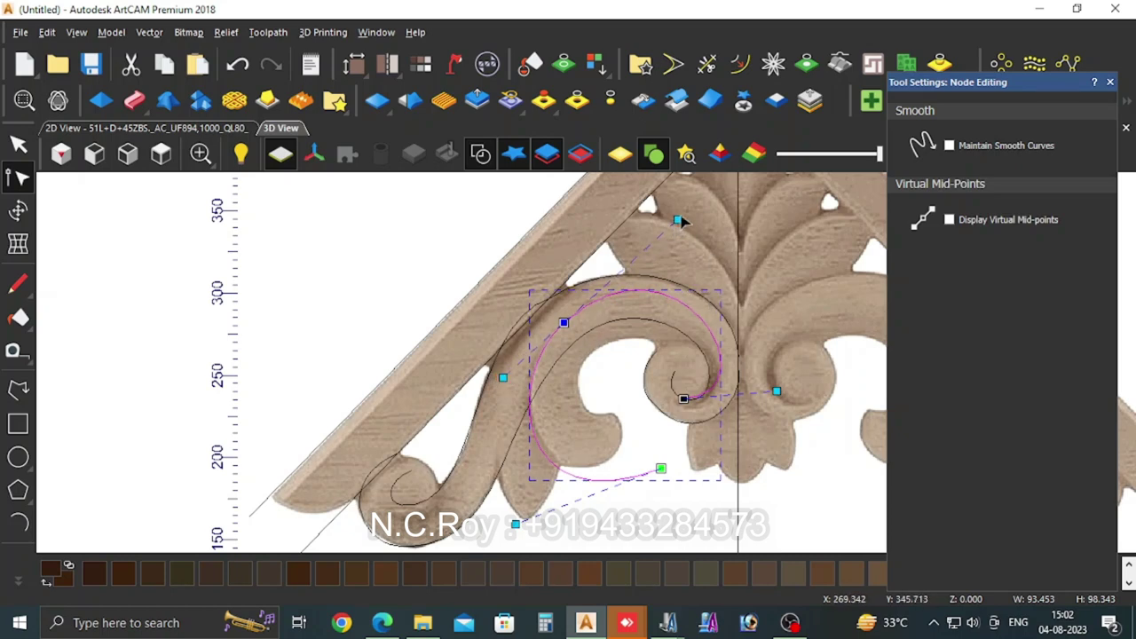
left_click_drag(678, 219, 678, 226)
left_click_drag(677, 236, 675, 239)
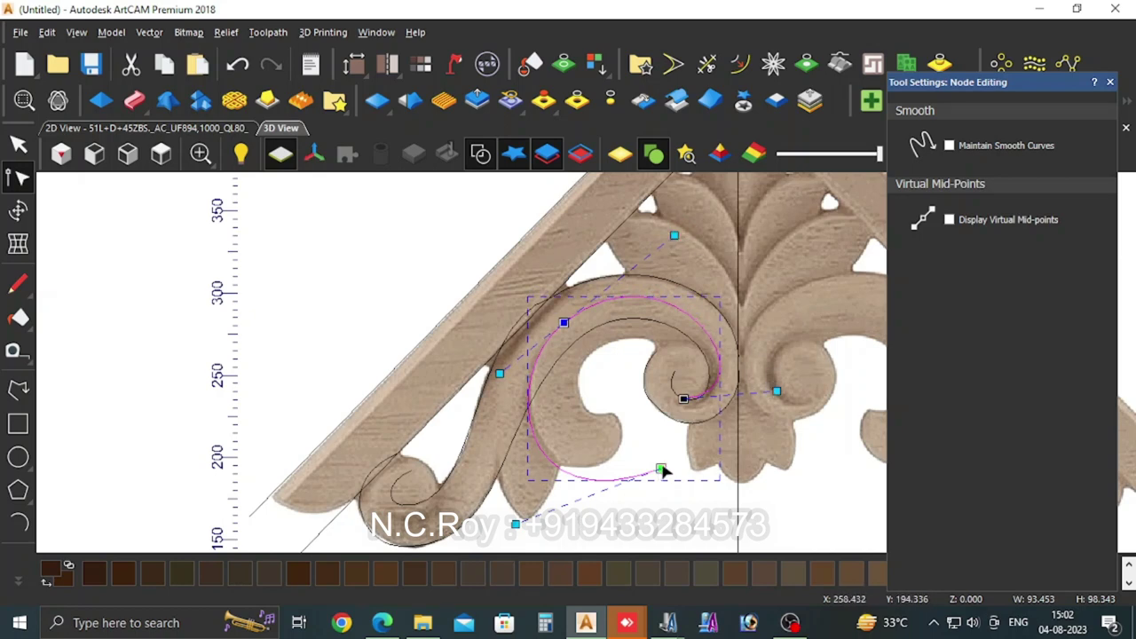
left_click_drag(660, 466, 675, 470)
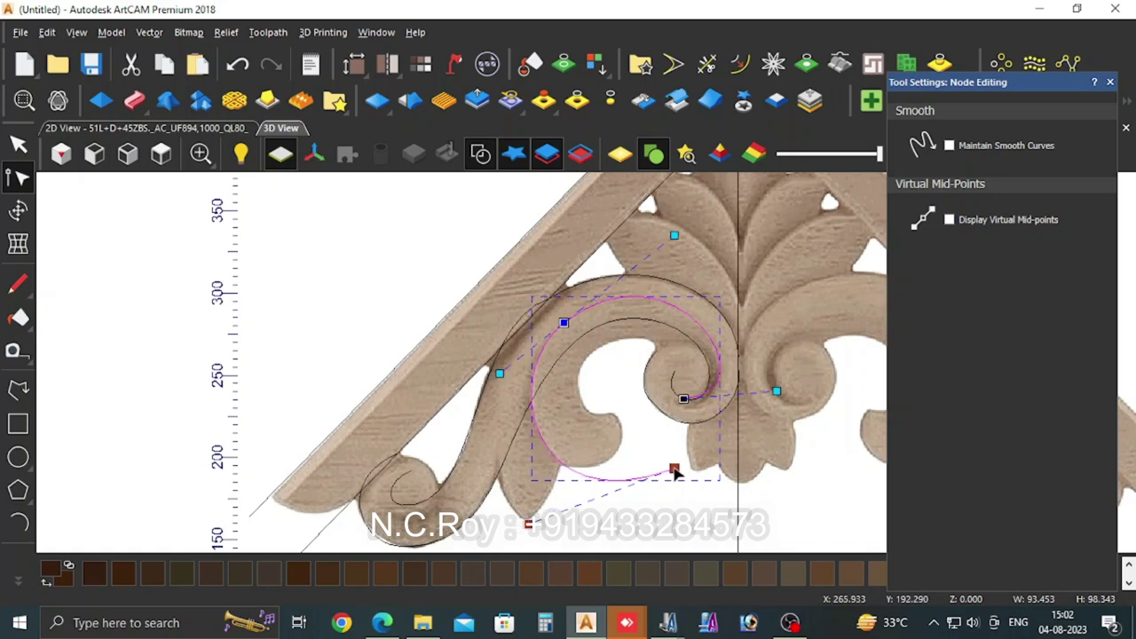
left_click(707, 445)
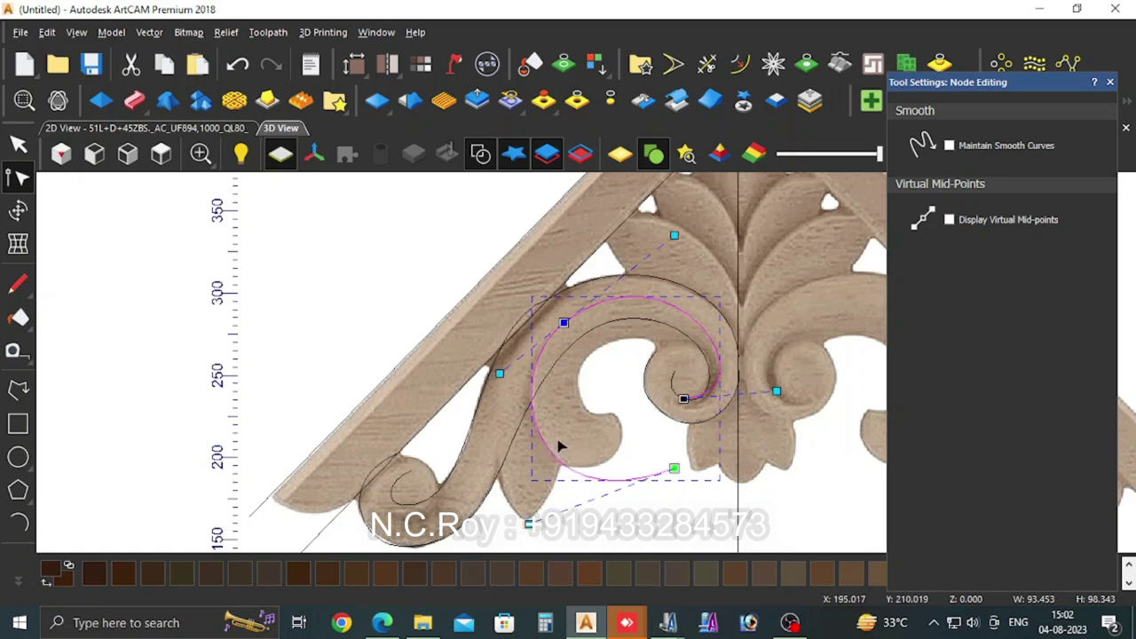
Step: Draw a three-point line from inside the scroll's opening to the curl centre, ready for node editing
left_click(19, 388)
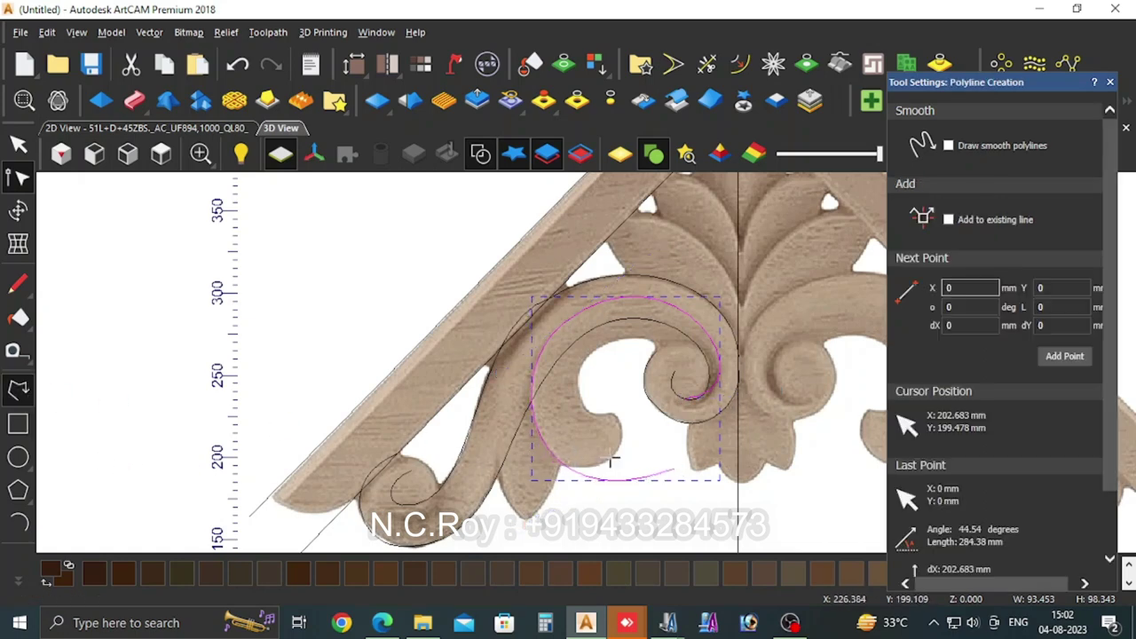
left_click(669, 402)
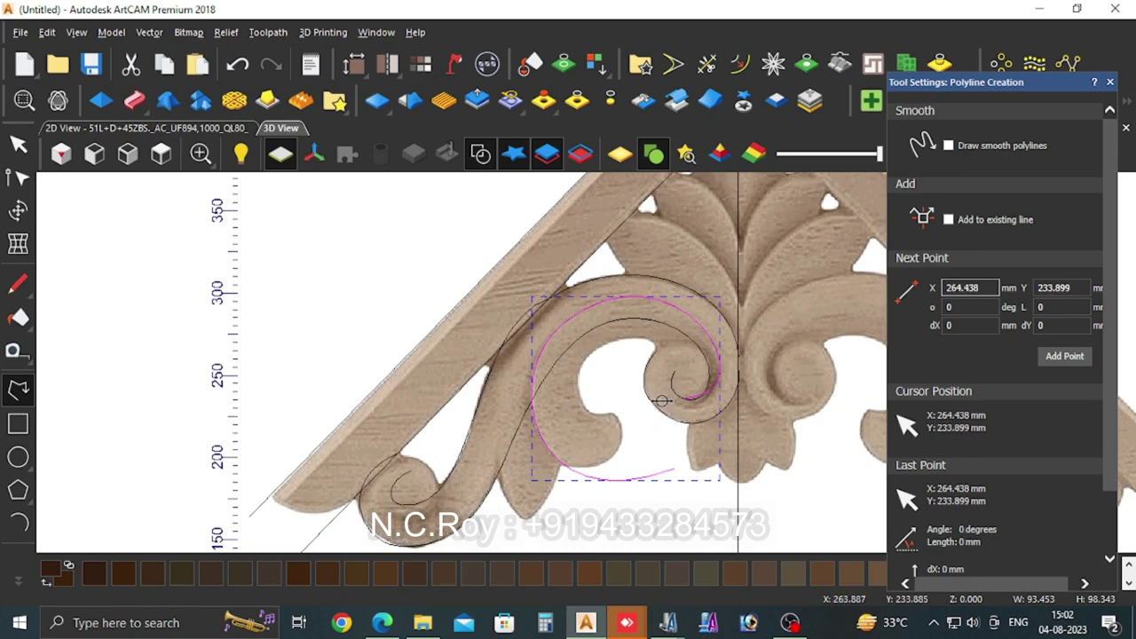
left_click(584, 362)
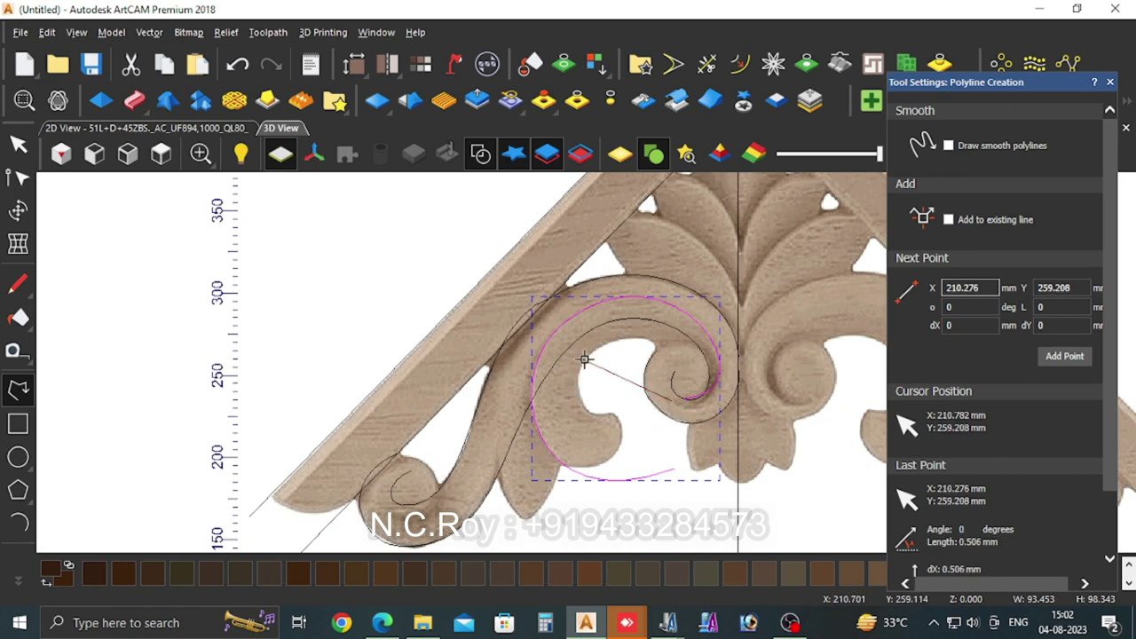
left_click(663, 391)
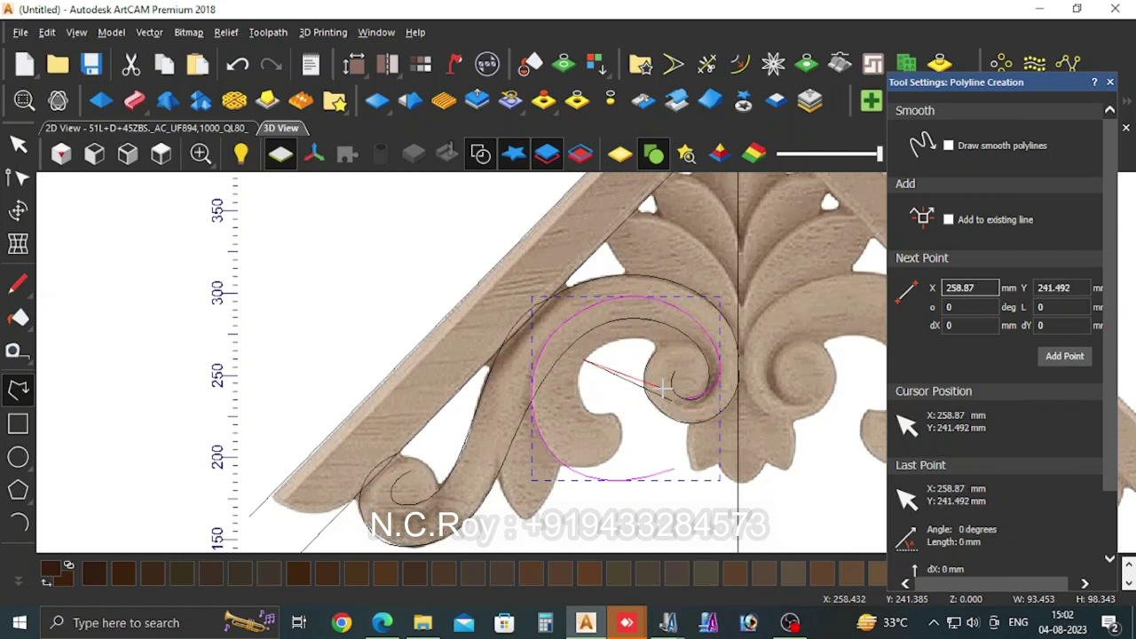
key("Escape")
key("n")
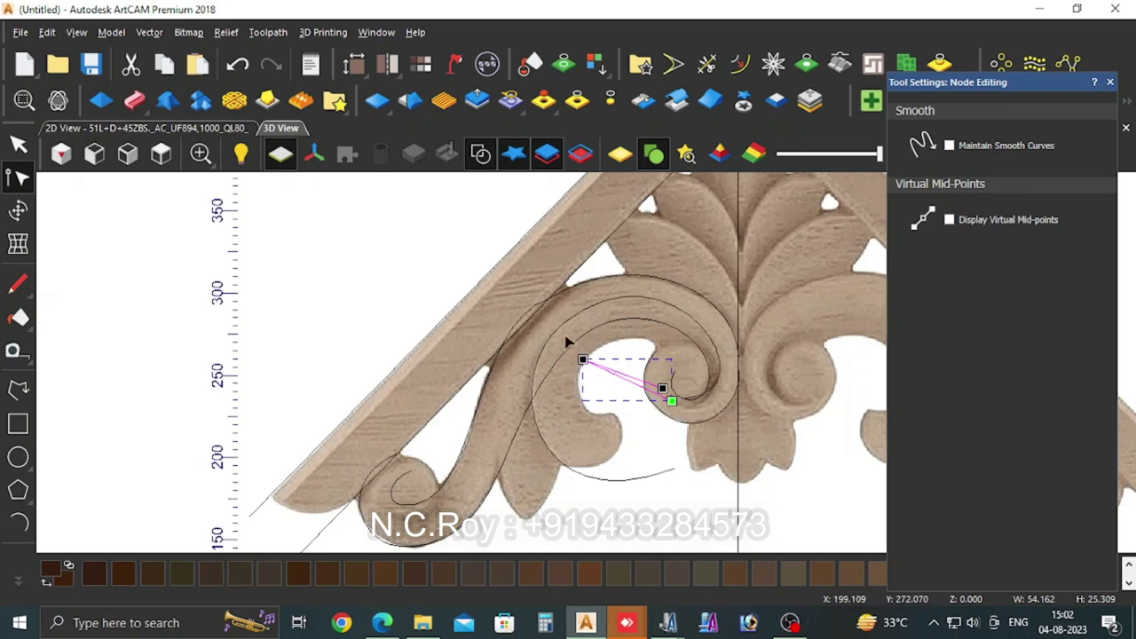
Step: Convert the short line to smooth curves and round out the top of its loop
left_click_drag(568, 341, 707, 436)
key("s")
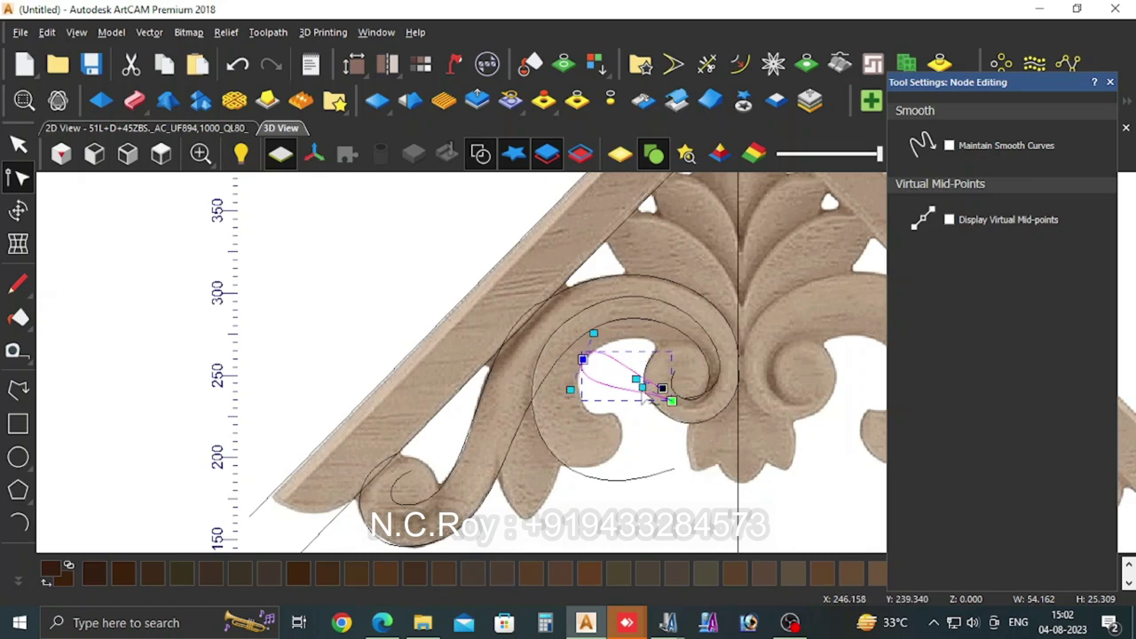
left_click_drag(640, 391, 567, 443)
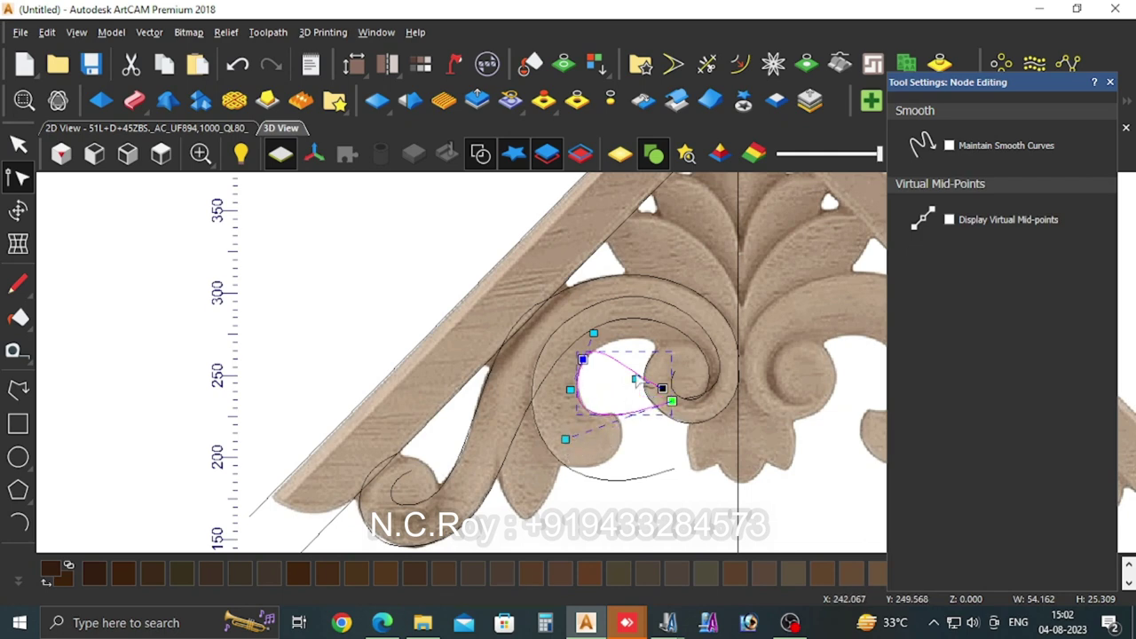
mouse_move(635, 379)
left_mouse_down()
mouse_move(693, 325)
mouse_move(686, 315)
left_mouse_up()
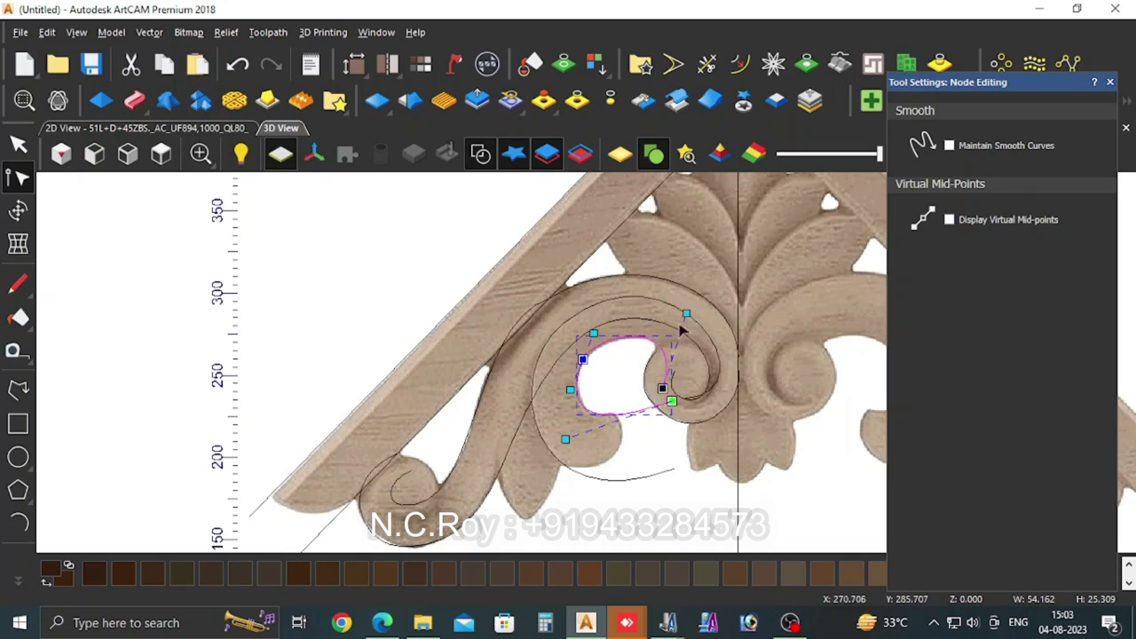
scroll(672, 422, "up", 1)
scroll(675, 416, "up", 2)
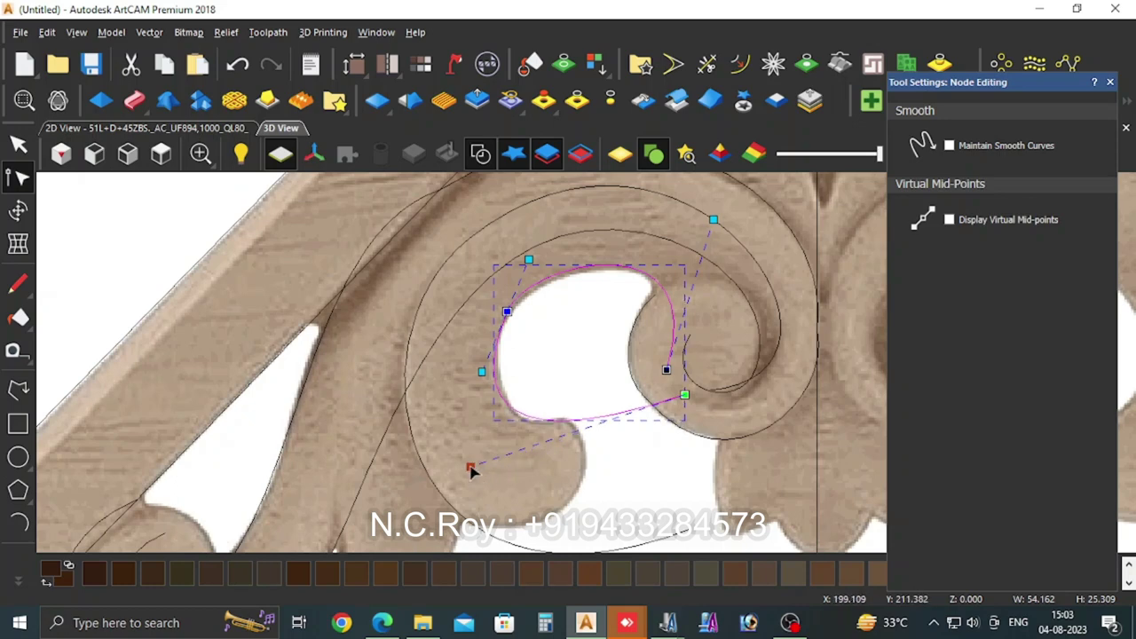
Step: Fit the loop's bottom and end point to the edge of the white opening
left_click_drag(472, 472, 491, 475)
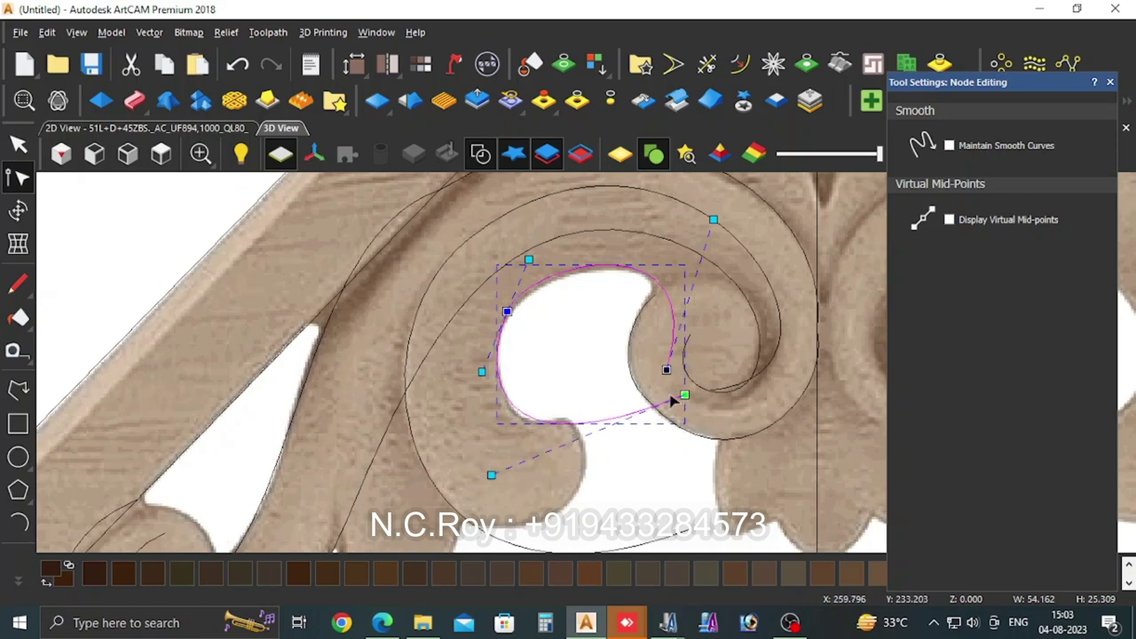
left_click_drag(683, 395, 638, 394)
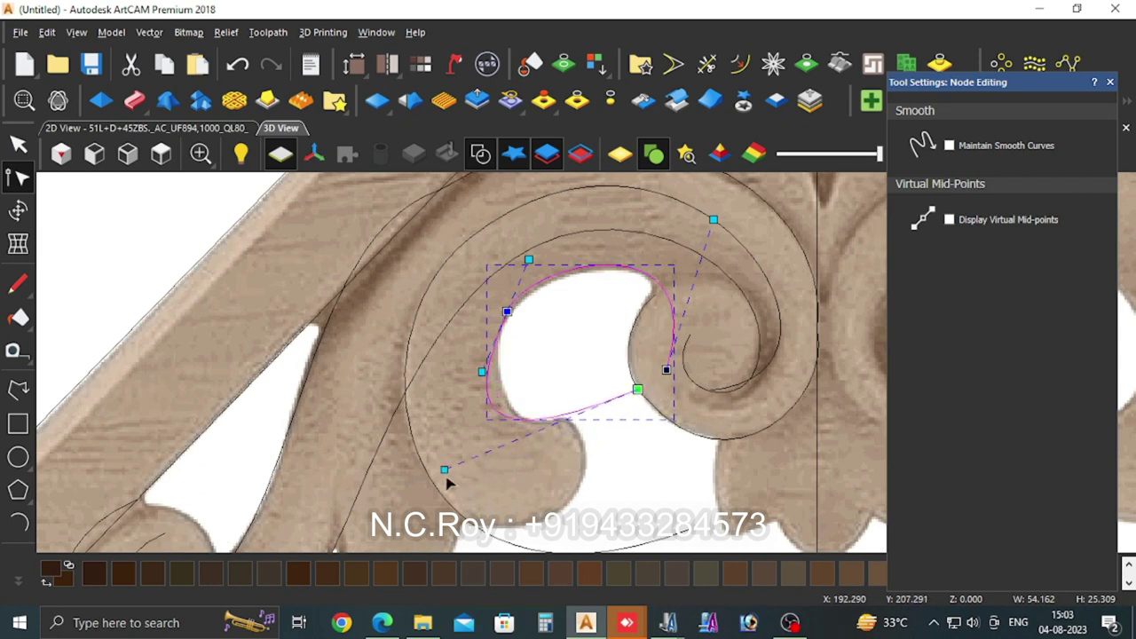
left_click_drag(443, 467, 500, 480)
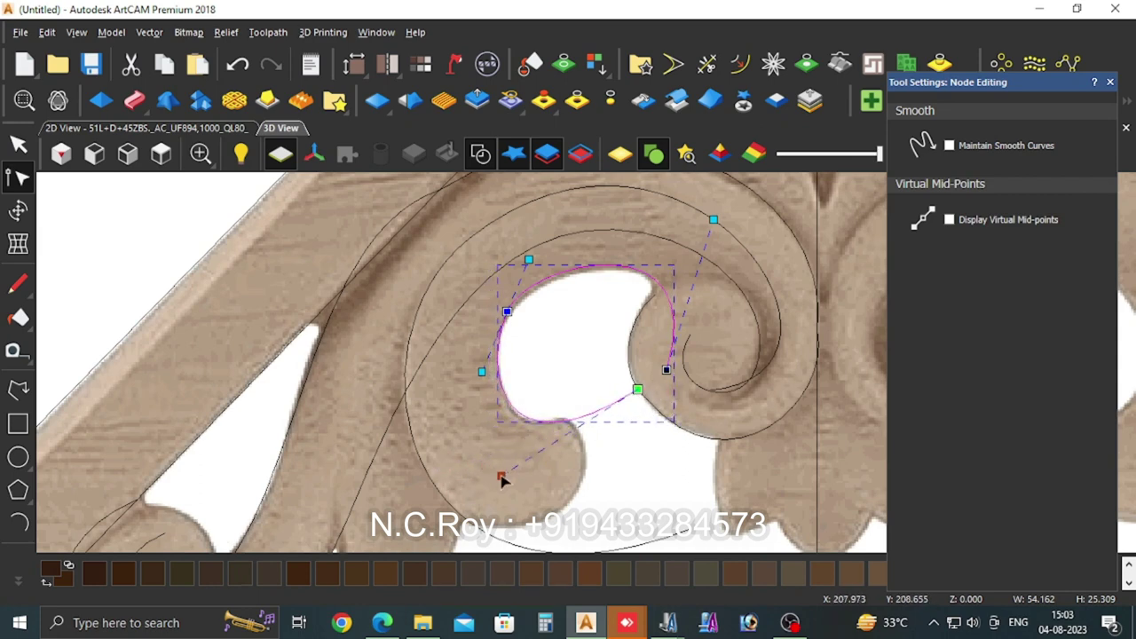
scroll(701, 479, "down", 1)
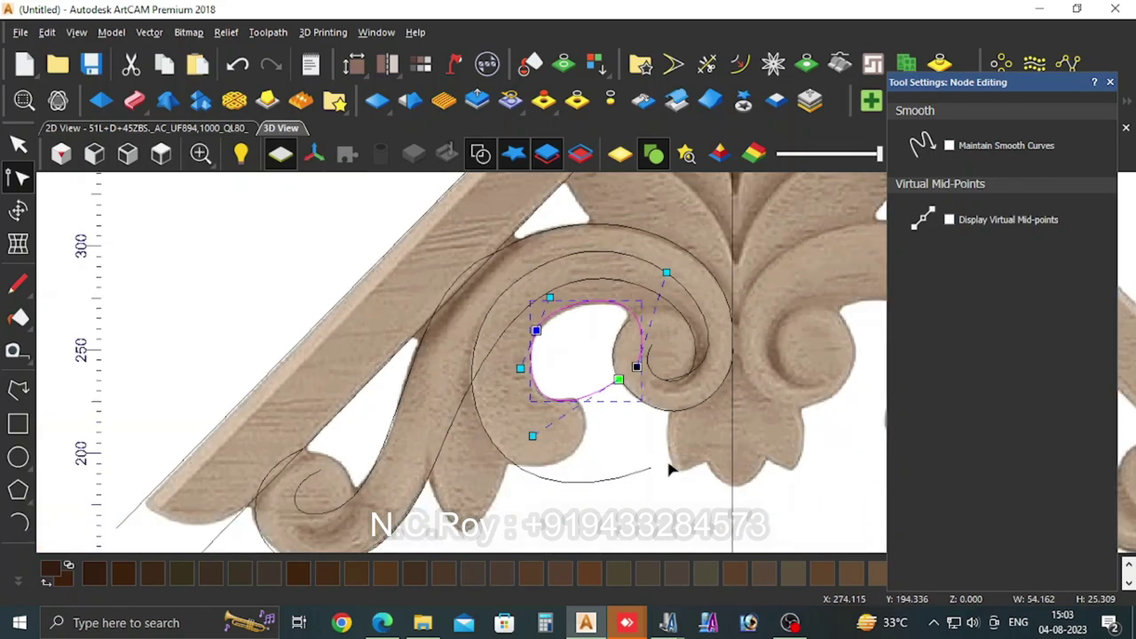
scroll(672, 468, "down", 1)
scroll(633, 272, "up", 1)
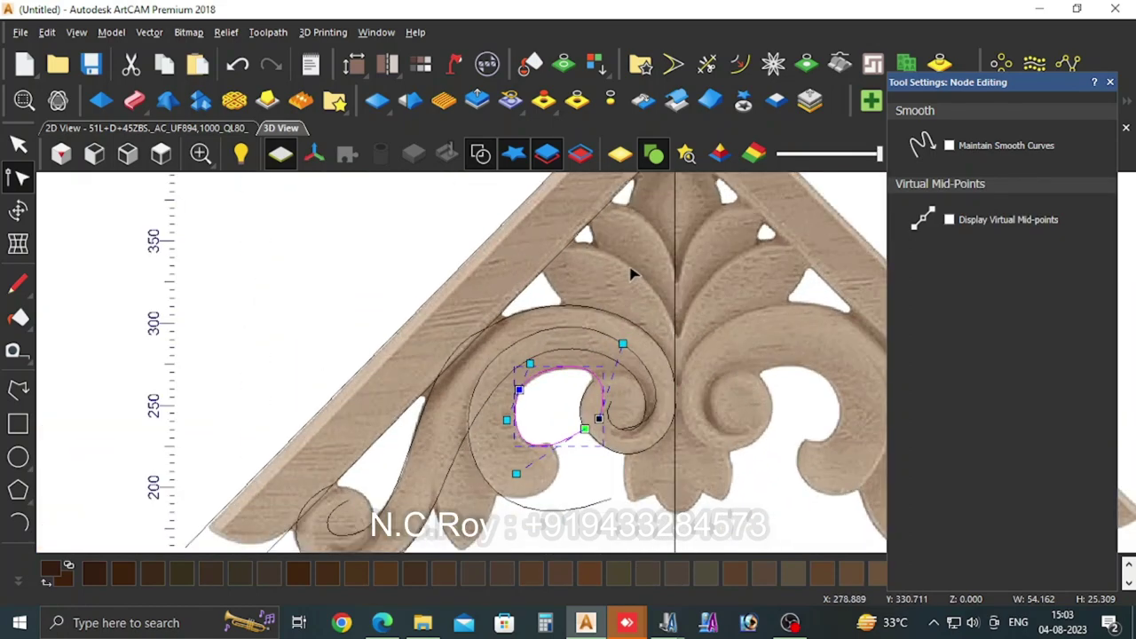
scroll(613, 263, "up", 1)
Step: Draw a three-point line from above the scroll down to the scroll centre
left_click(17, 387)
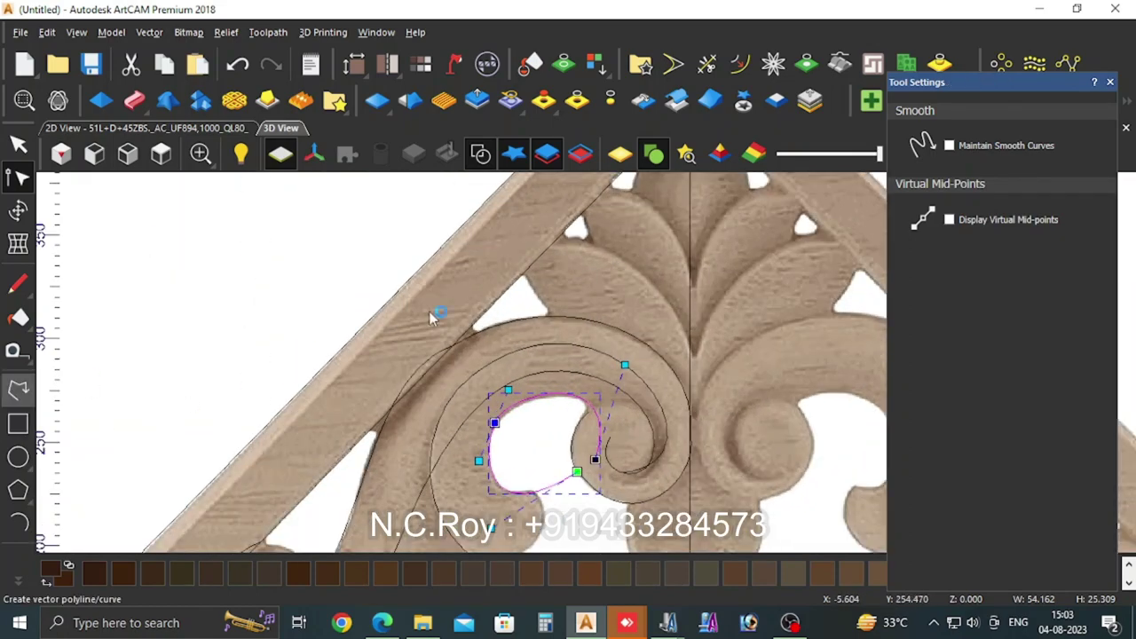
left_click(521, 249)
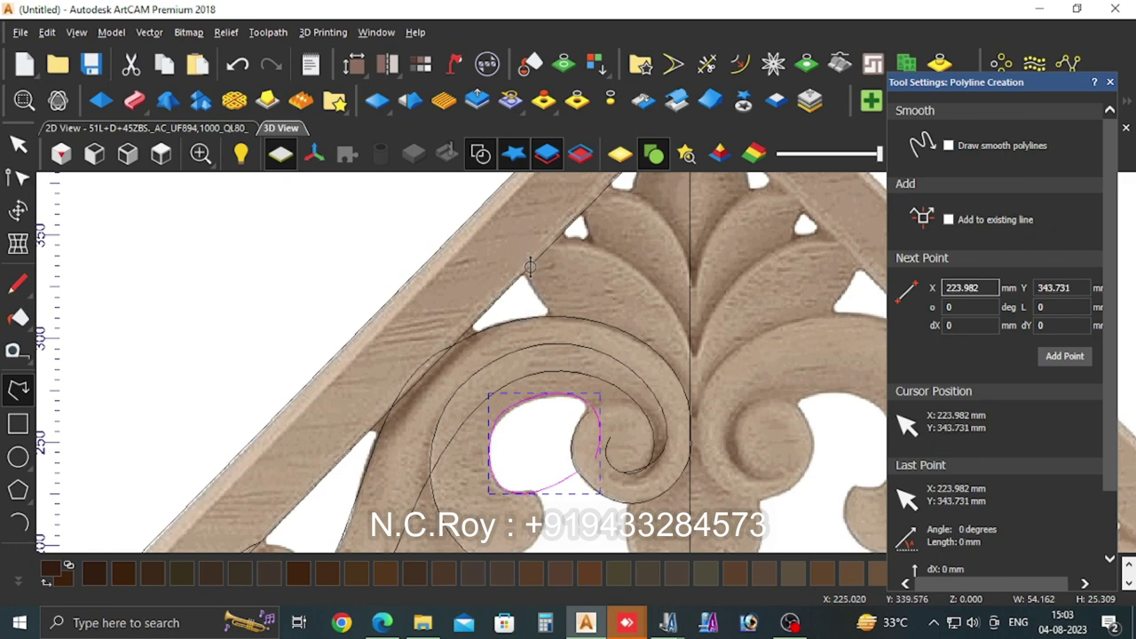
left_click(580, 343)
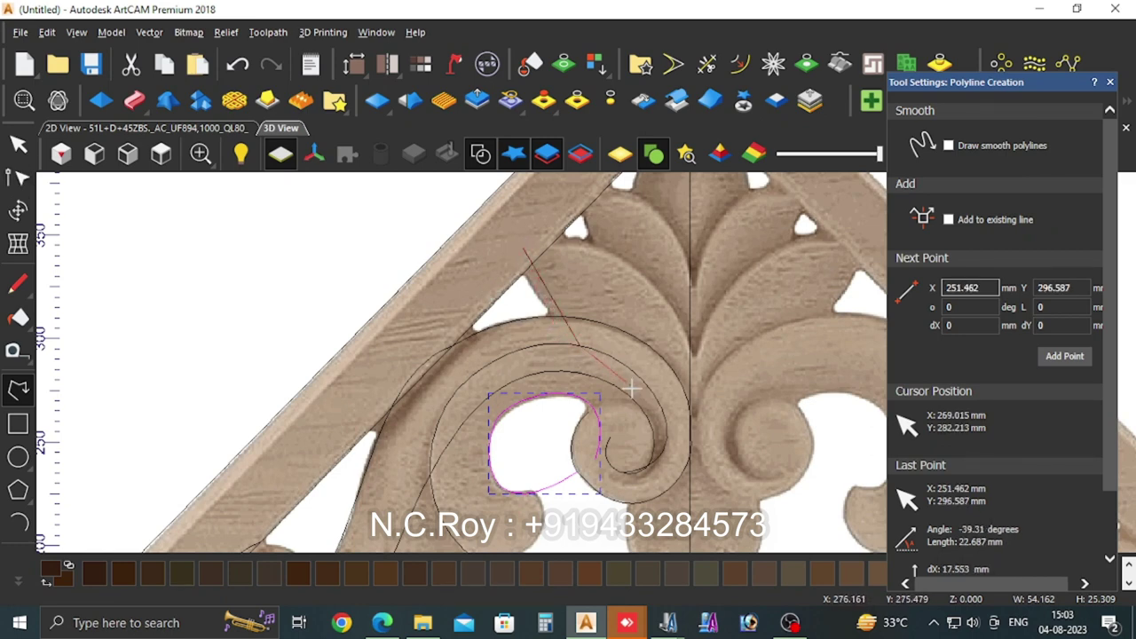
left_click(690, 421)
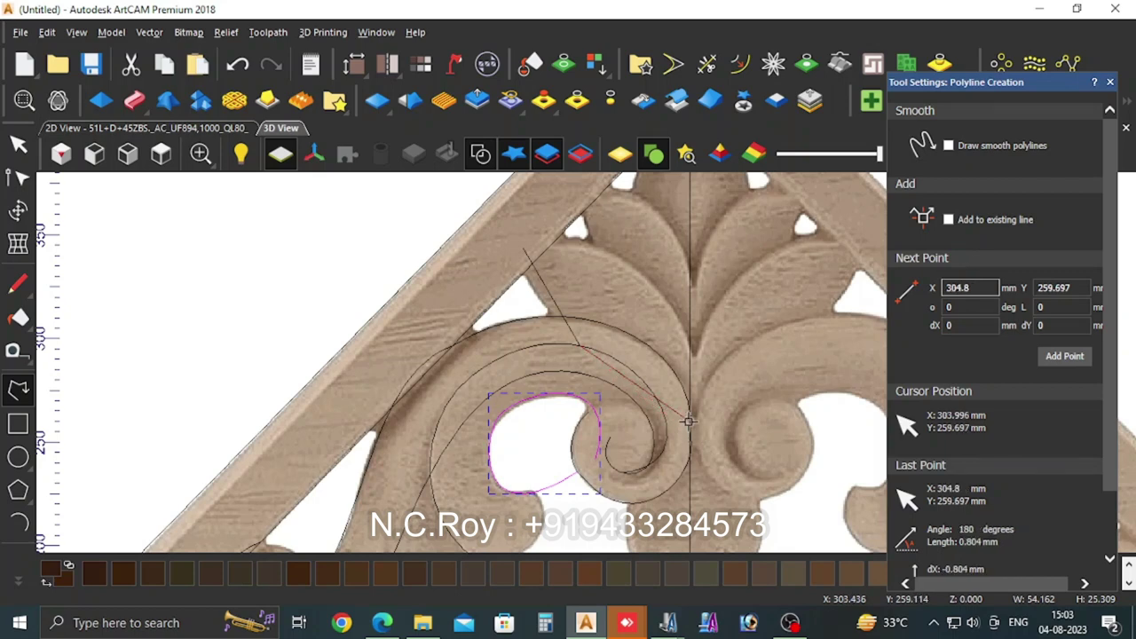
key("Escape")
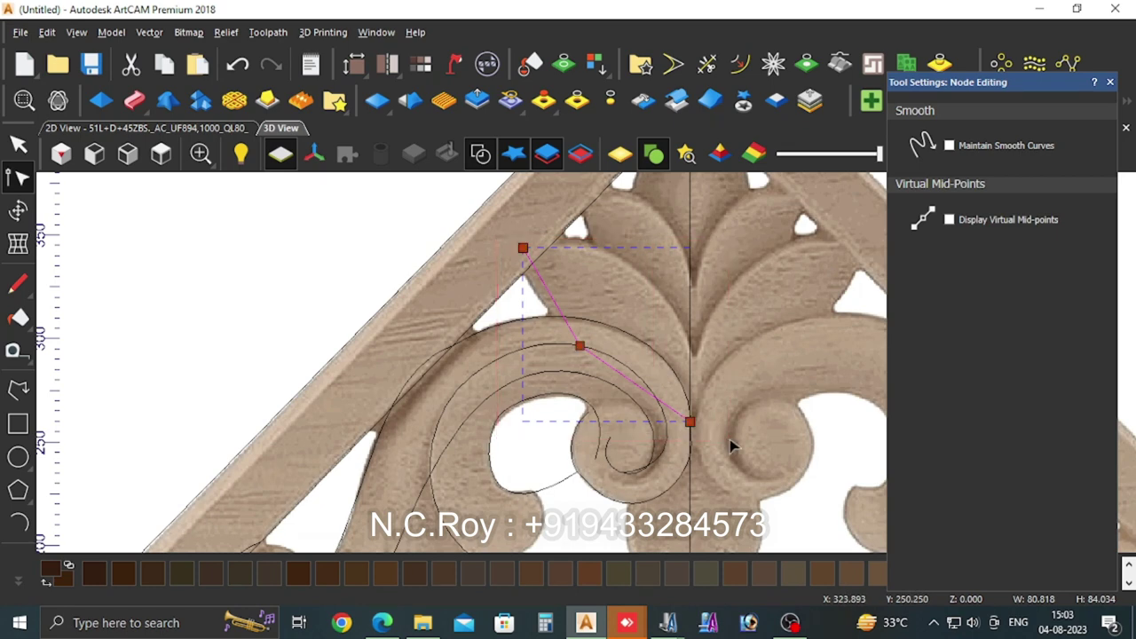
Step: Convert its spans to Béziers and bend the curve along the scroll's outer edge
key("b")
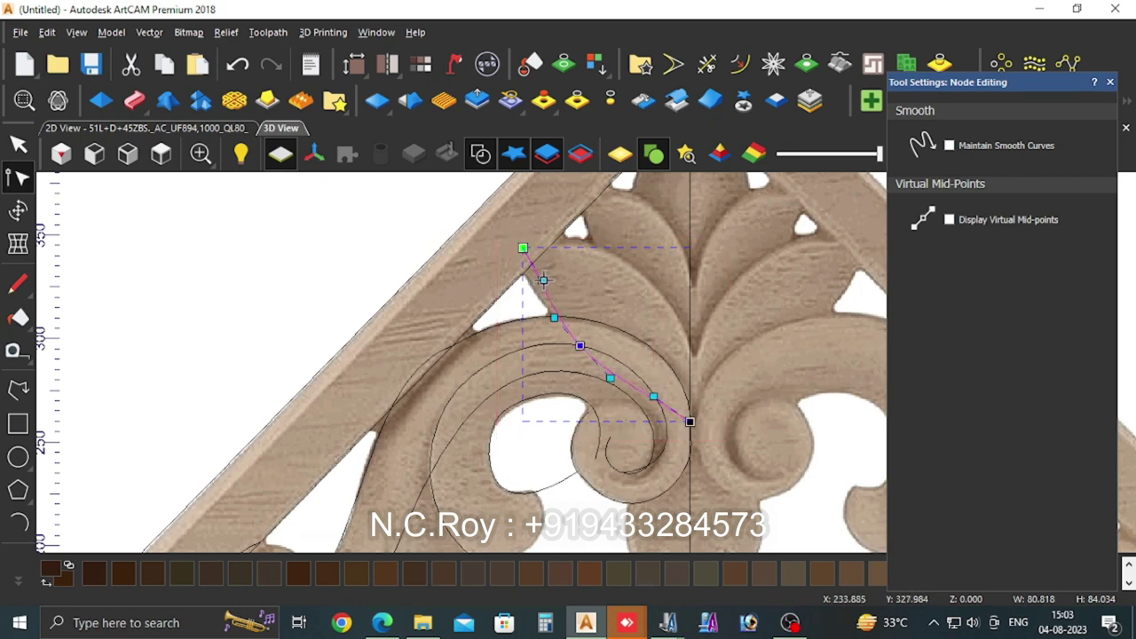
left_click_drag(543, 280, 528, 305)
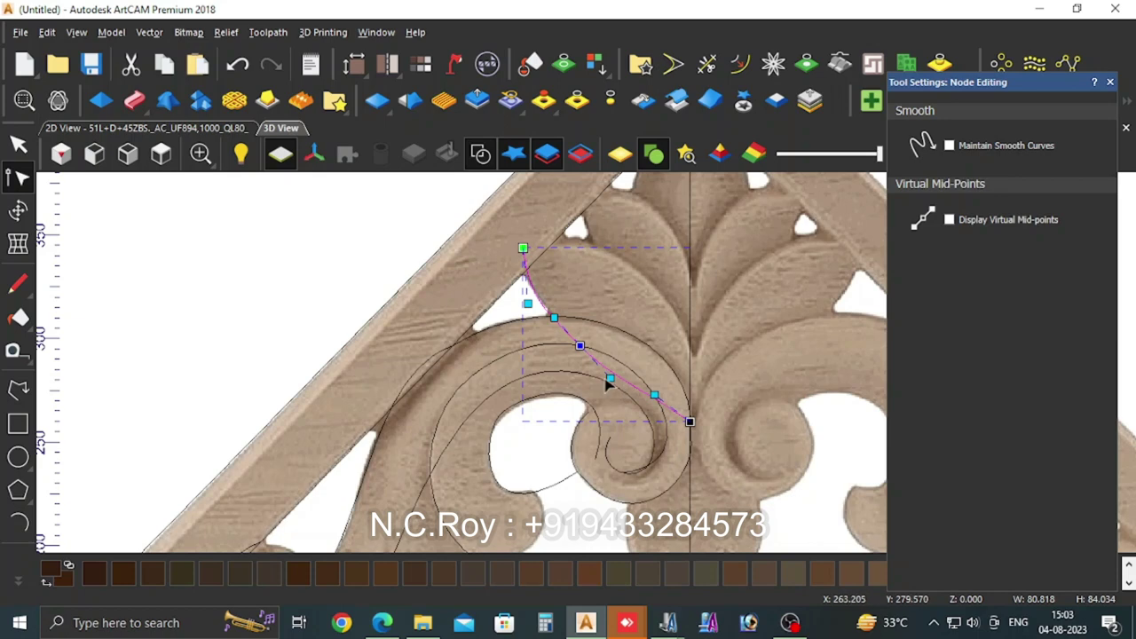
left_click_drag(609, 379, 604, 370)
Step: Draw a three-point line from the previous curve's top end, beside the leaf, to the scroll centre
left_click(18, 388)
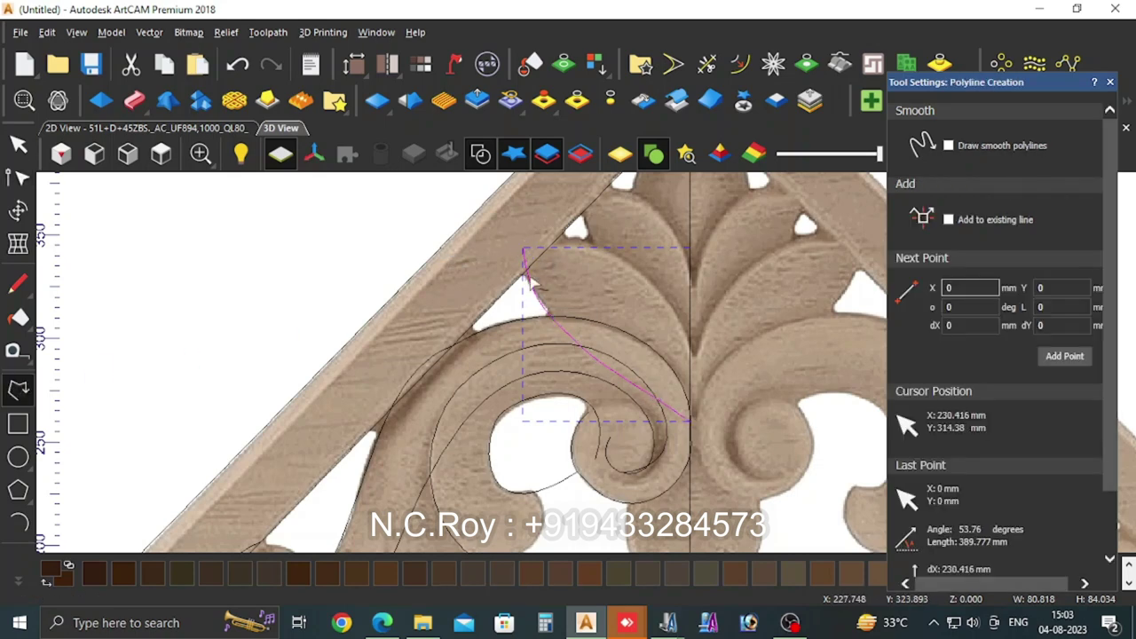
left_click(523, 247)
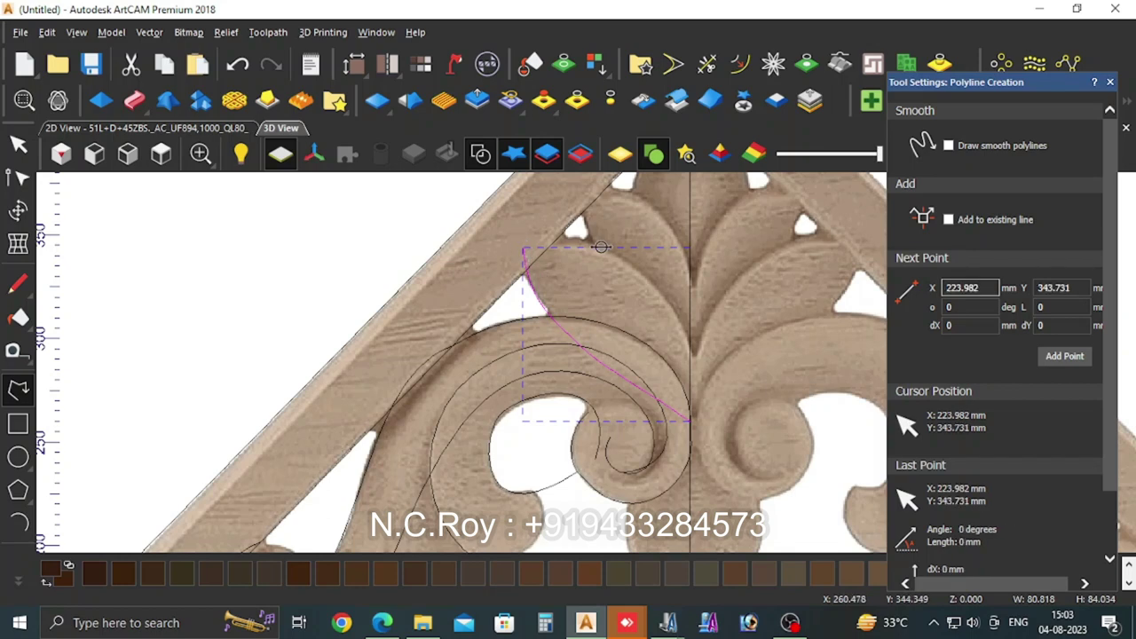
left_click(646, 280)
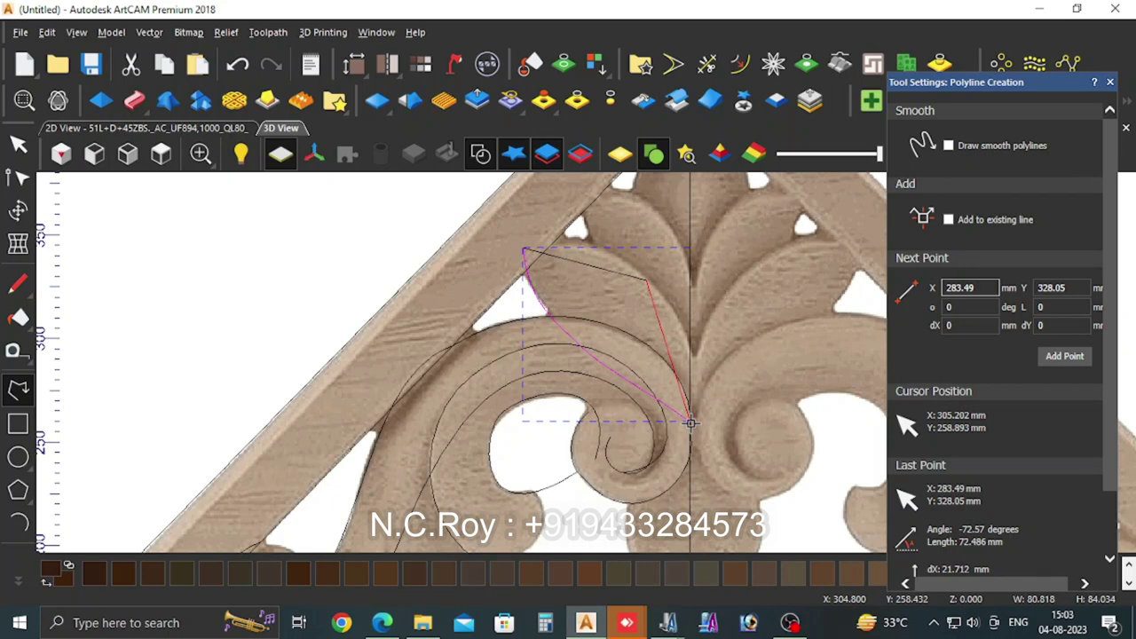
left_click(690, 422)
key("Escape")
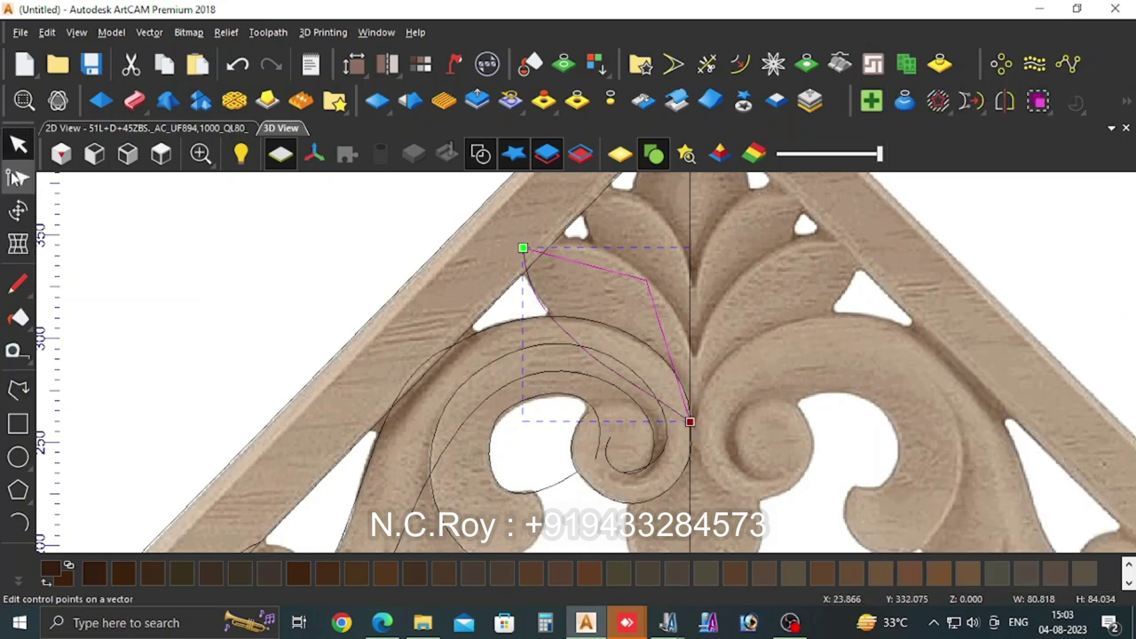
Step: Smooth the spans and bulge the curve out along the leaf's rounded edge
left_click(17, 177)
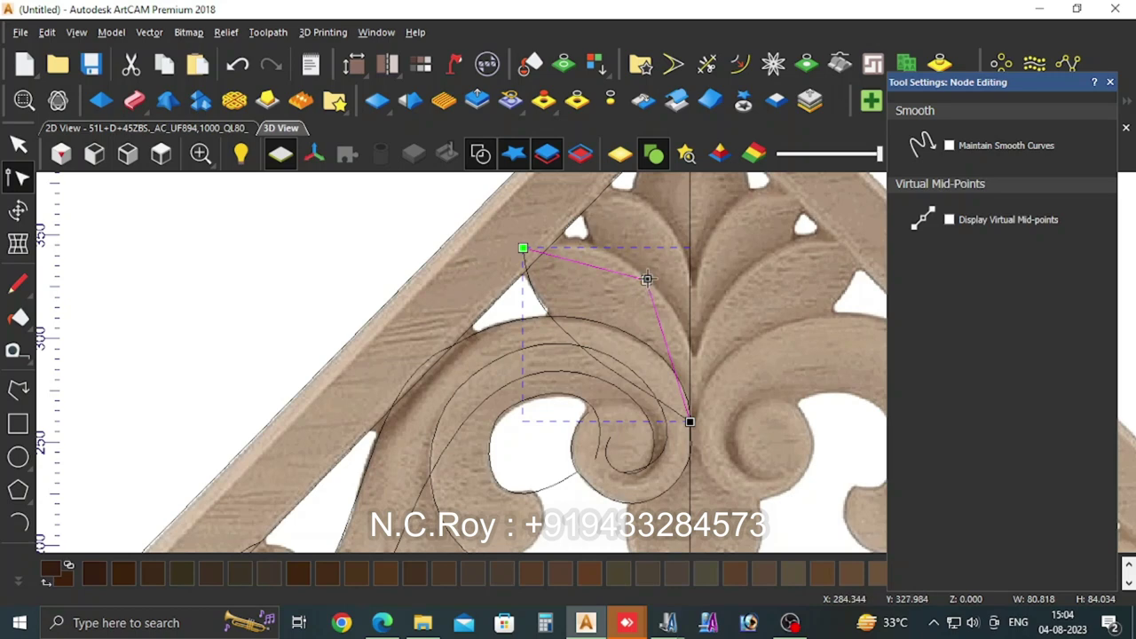
key("s")
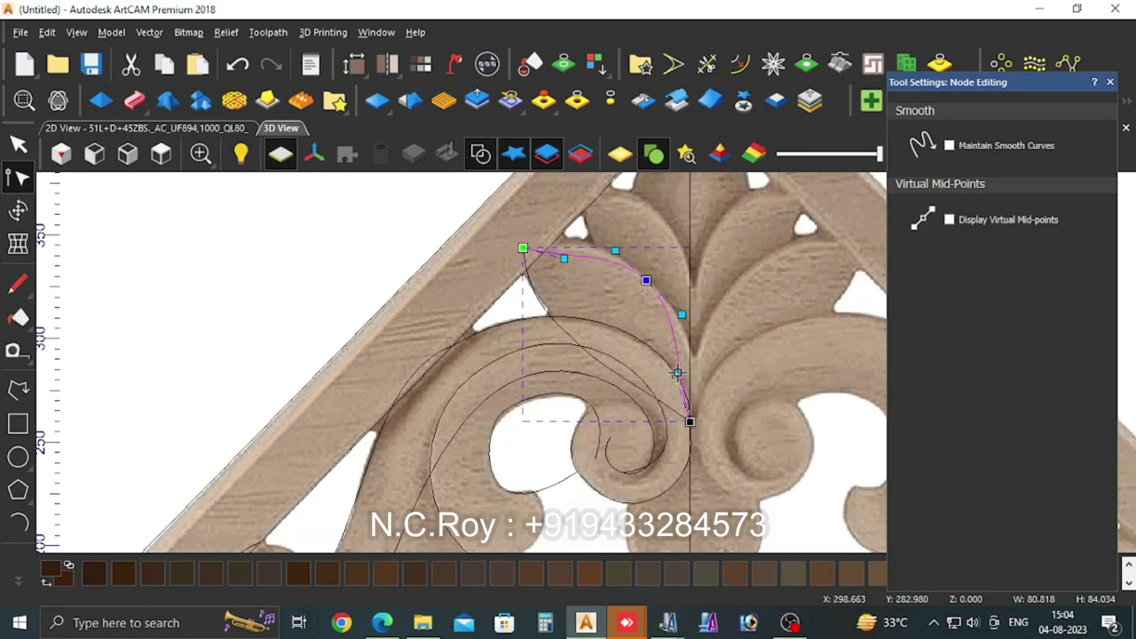
left_click_drag(677, 372, 701, 355)
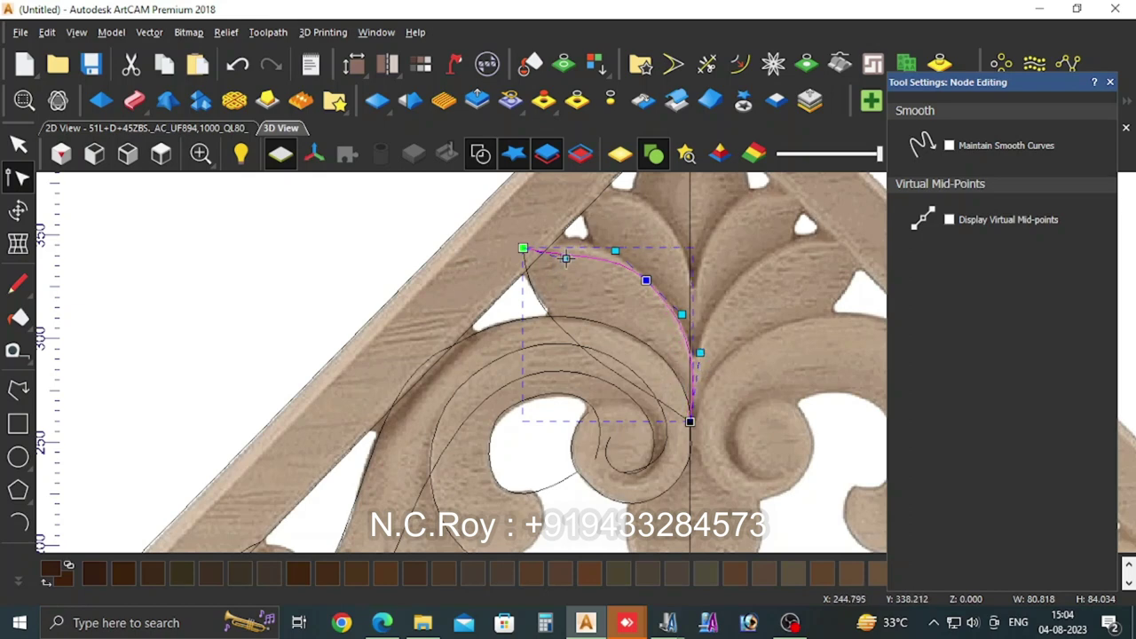
left_click_drag(568, 257, 562, 234)
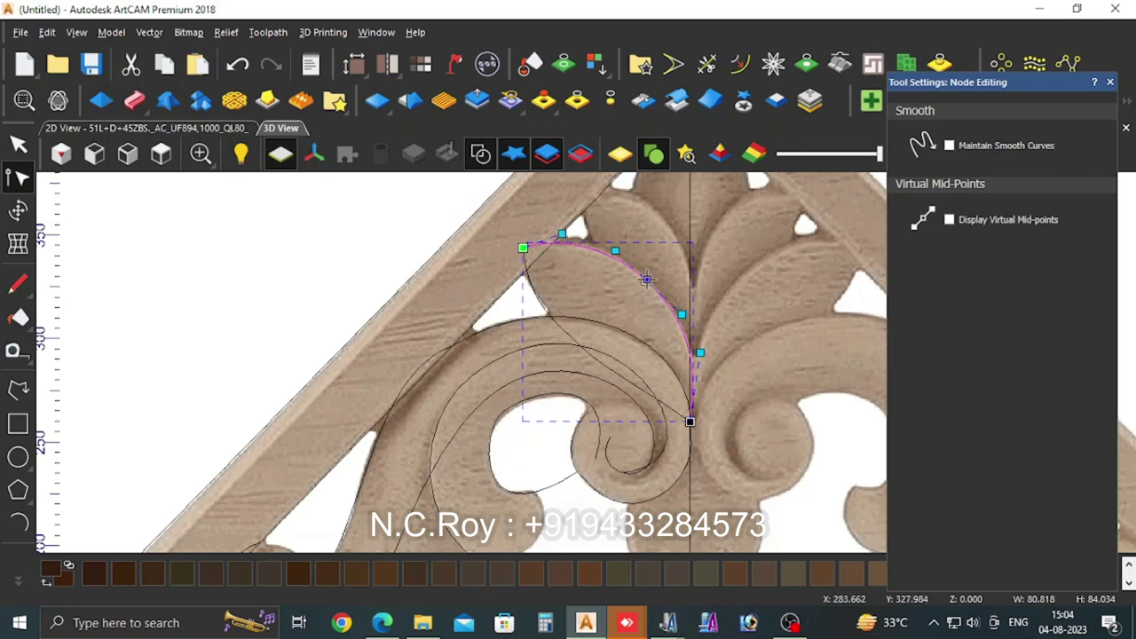
left_click_drag(646, 280, 651, 279)
scroll(612, 329, "down", 1)
scroll(601, 314, "up", 1)
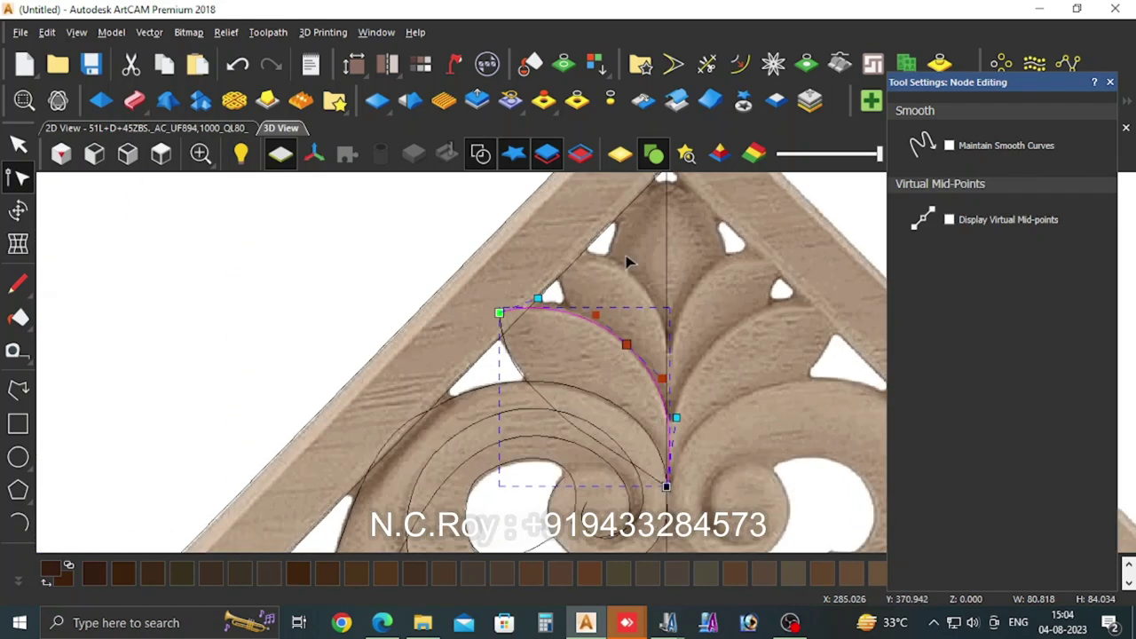
scroll(625, 265, "up", 1)
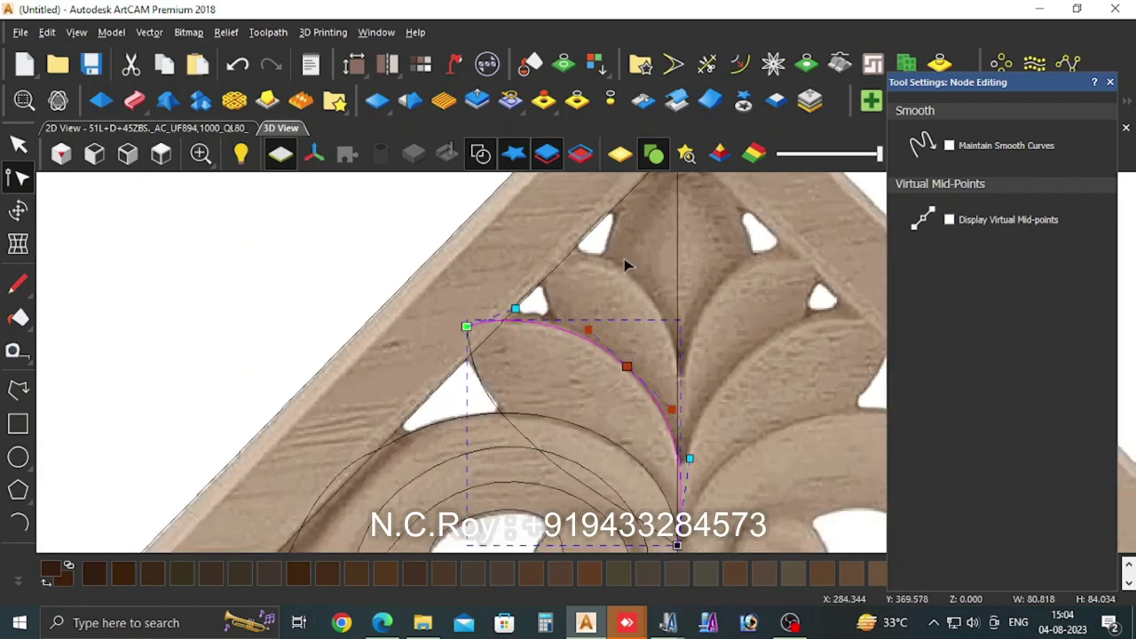
Step: Draw two start-end-point arcs, from the frame band and the leaf's top corner, down to the centre line
left_click(18, 523)
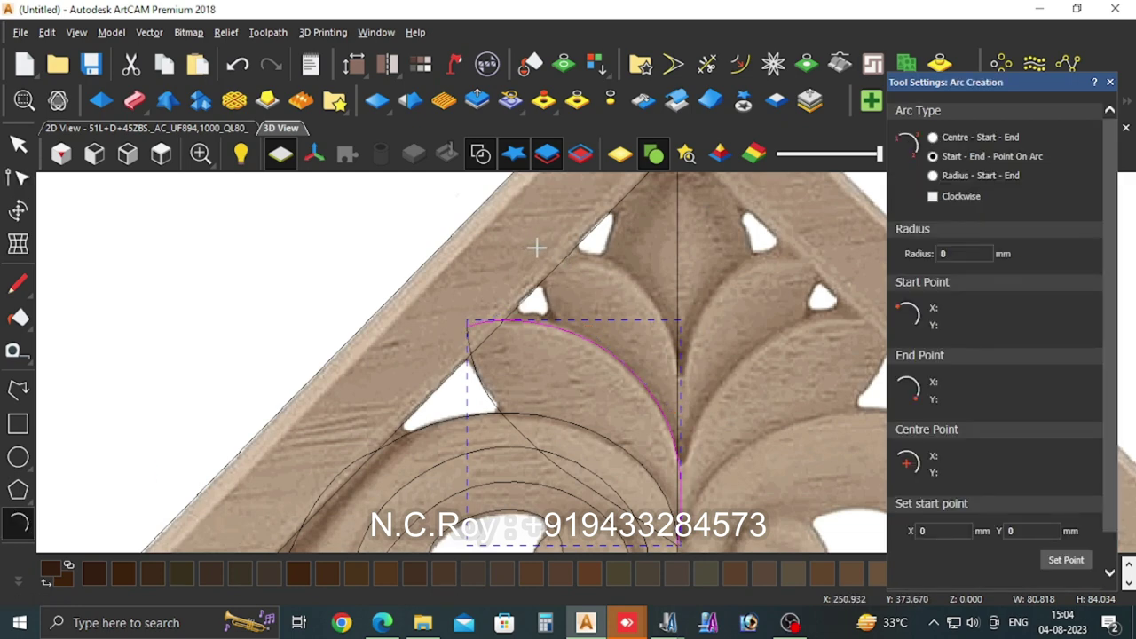
left_click(539, 246)
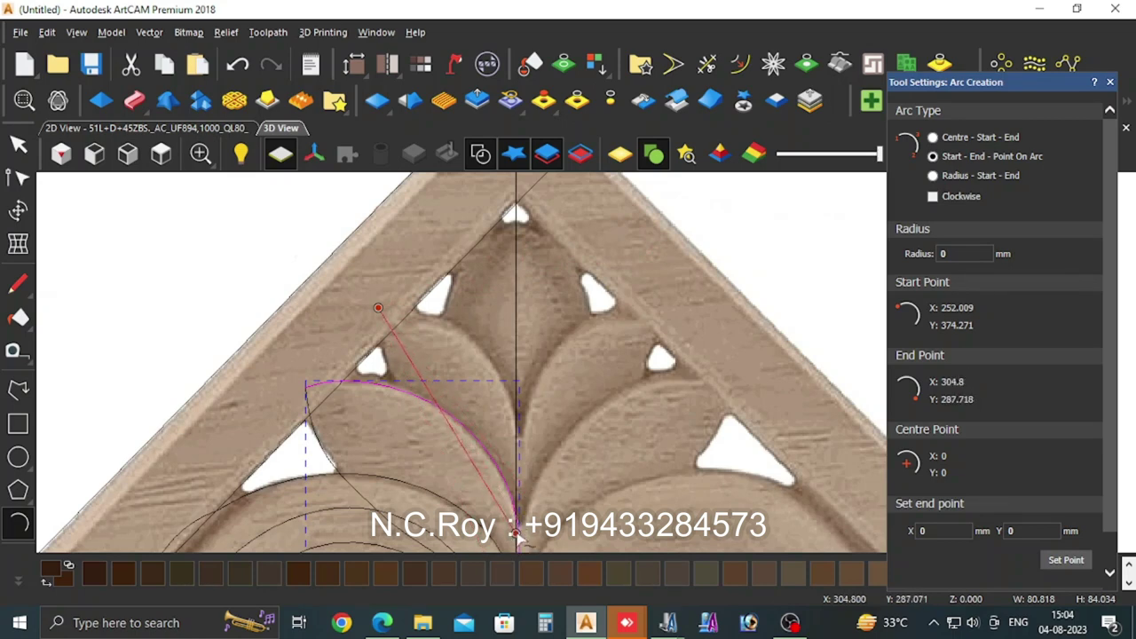
left_click(514, 534)
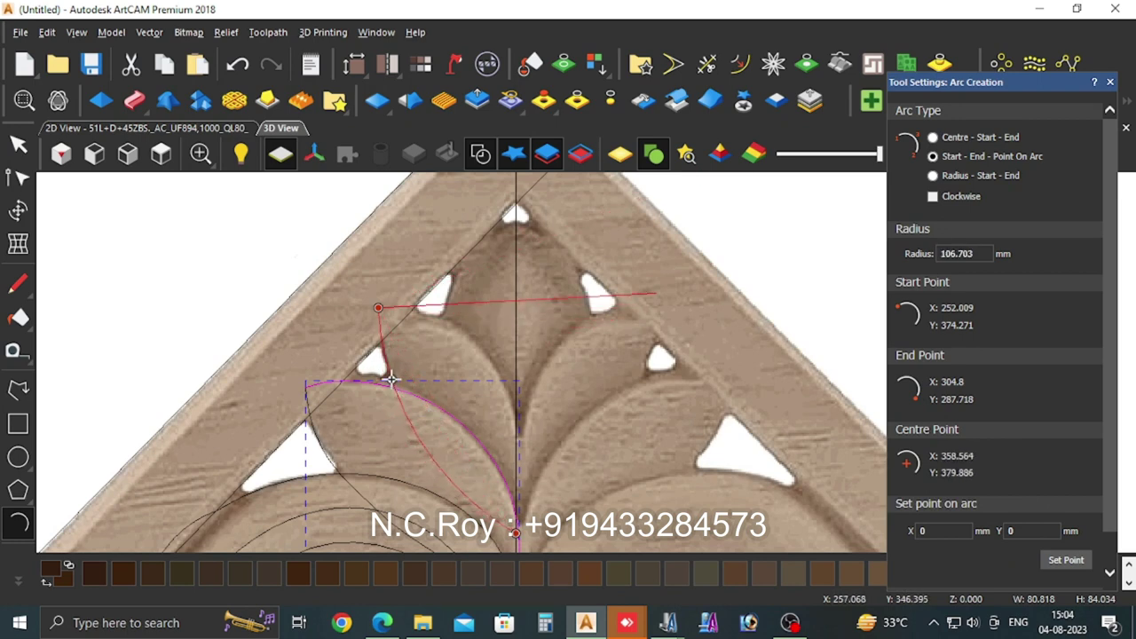
left_click(390, 380)
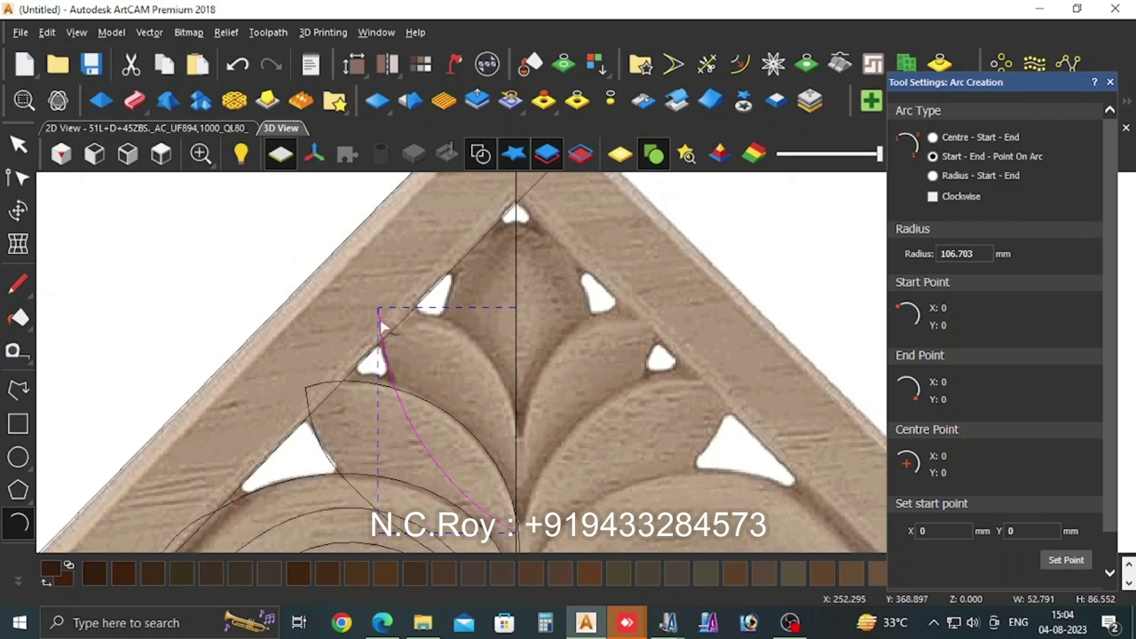
left_click(379, 314)
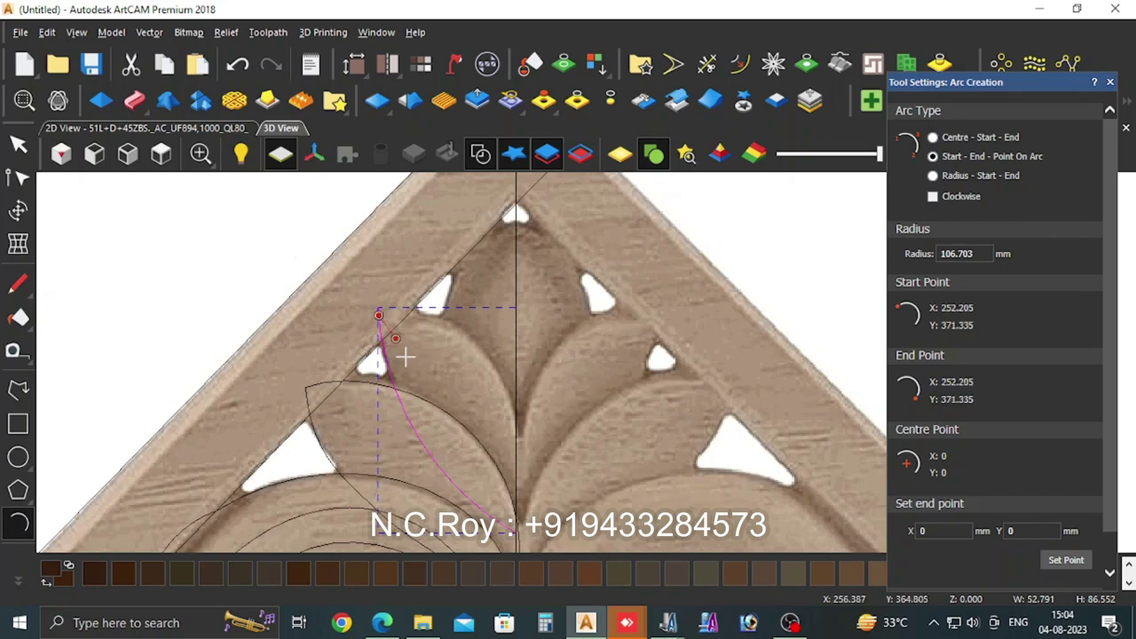
left_click(515, 530)
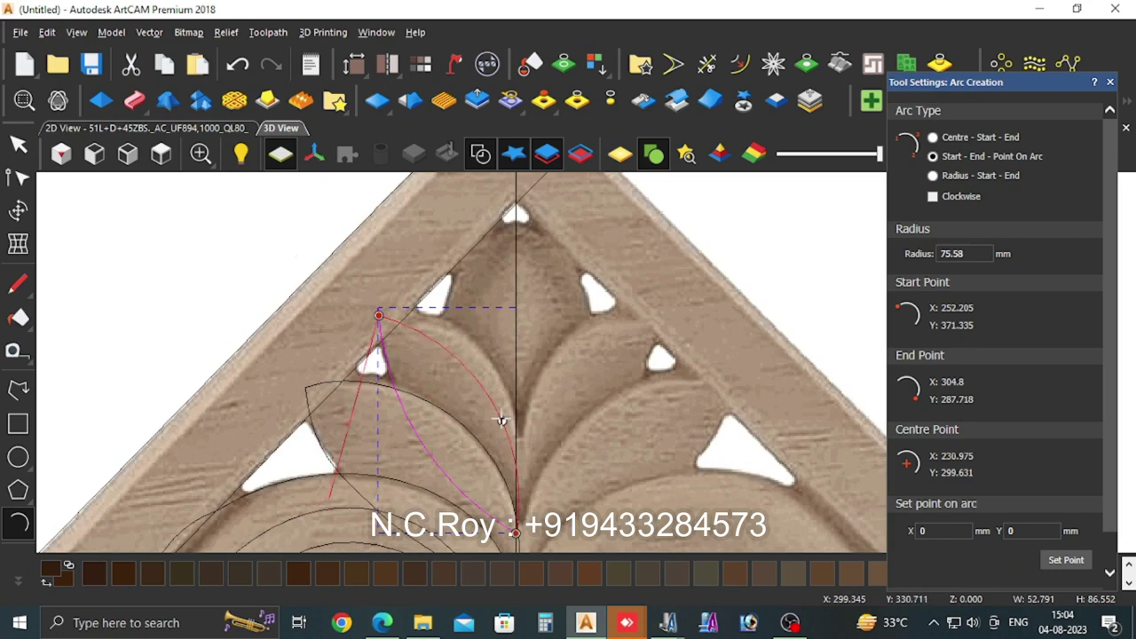
left_click(498, 363)
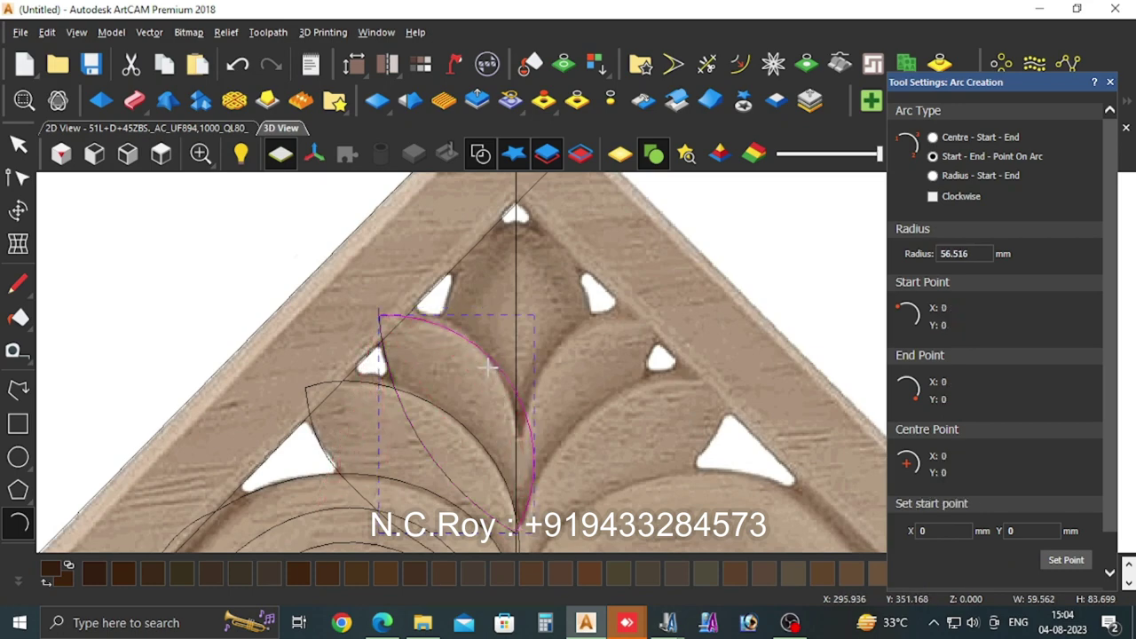
Step: Raise the leaf arc's top point up to the leaf tip
left_click(18, 177)
scroll(377, 322, "up", 3)
scroll(380, 328, "up", 3)
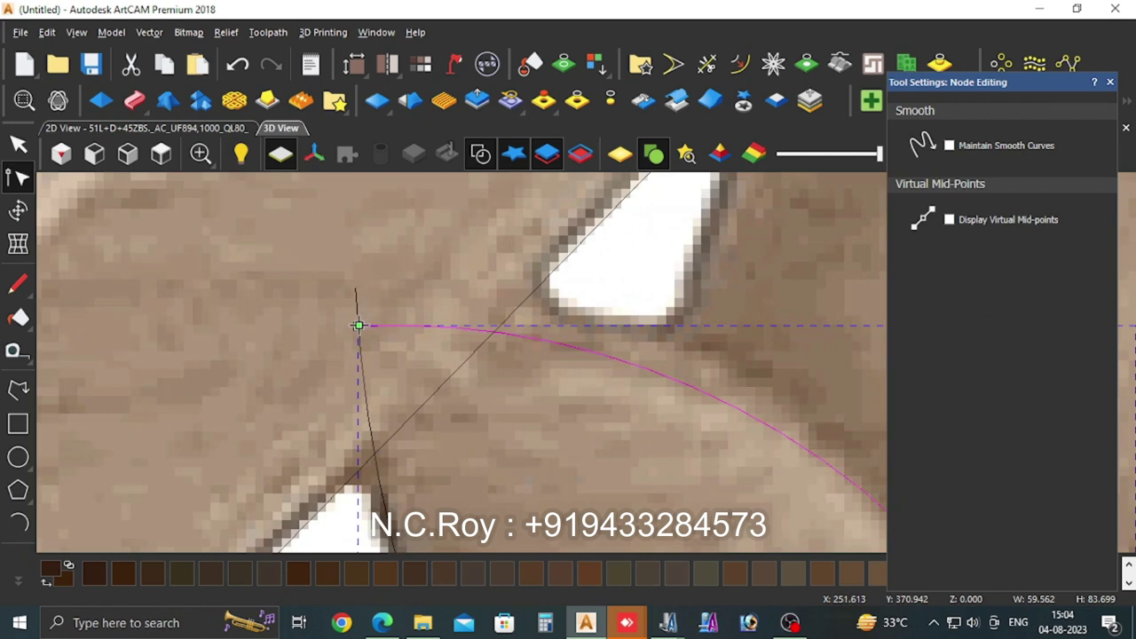
left_click_drag(358, 327, 353, 288)
scroll(487, 405, "down", 3)
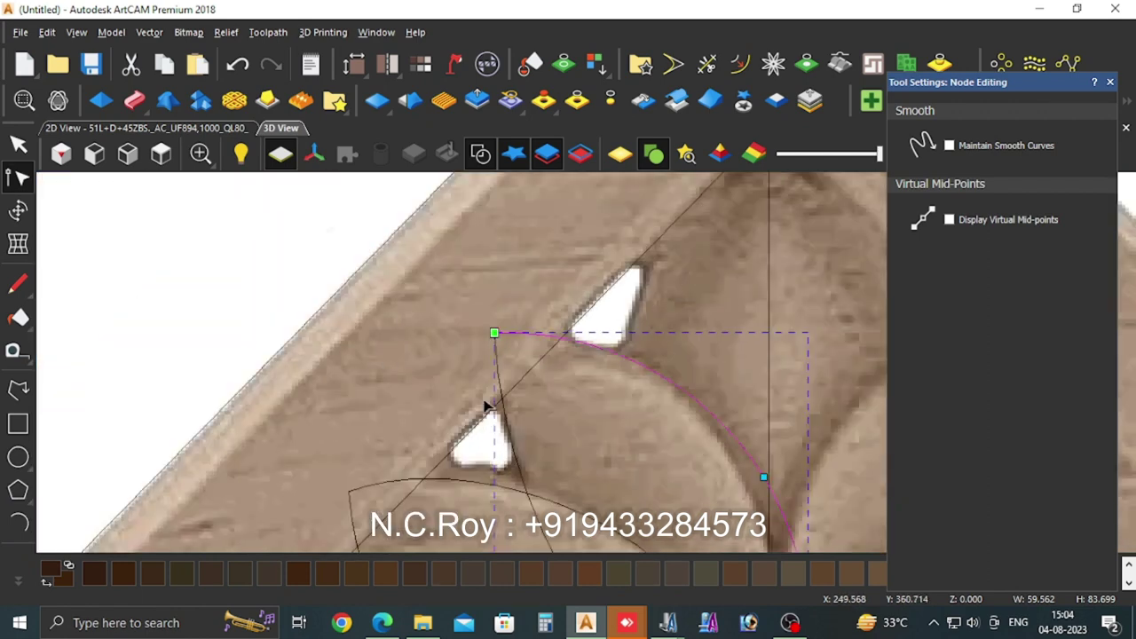
scroll(577, 417, "down", 2)
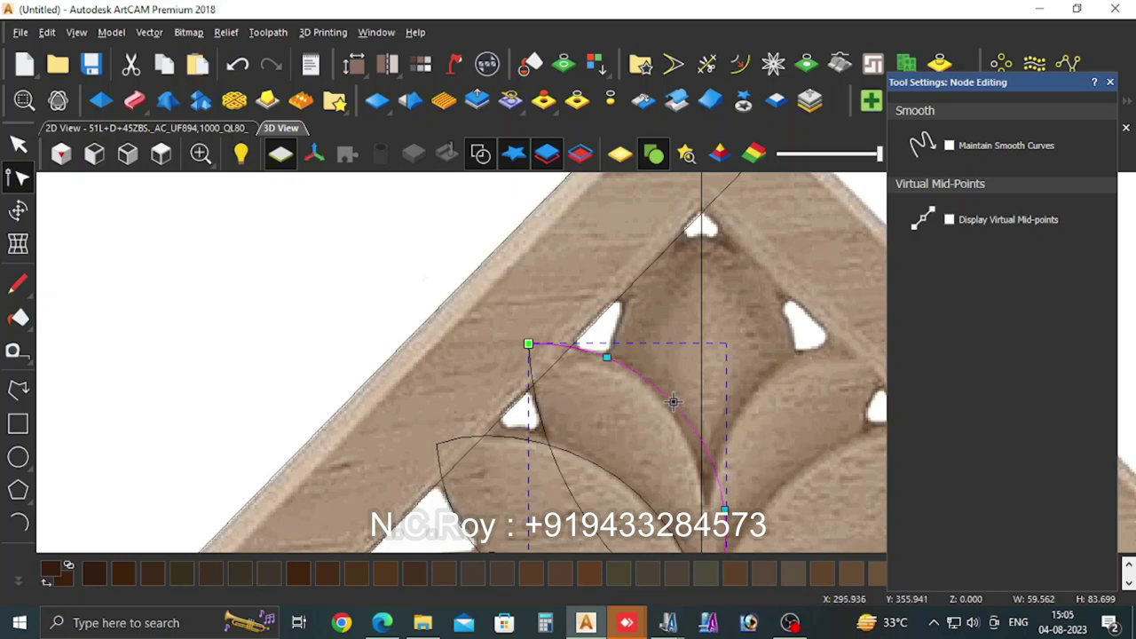
Step: Convert the span to a Bézier, add a point, and fit the lower curve along the leaf edge
key("b")
key("i")
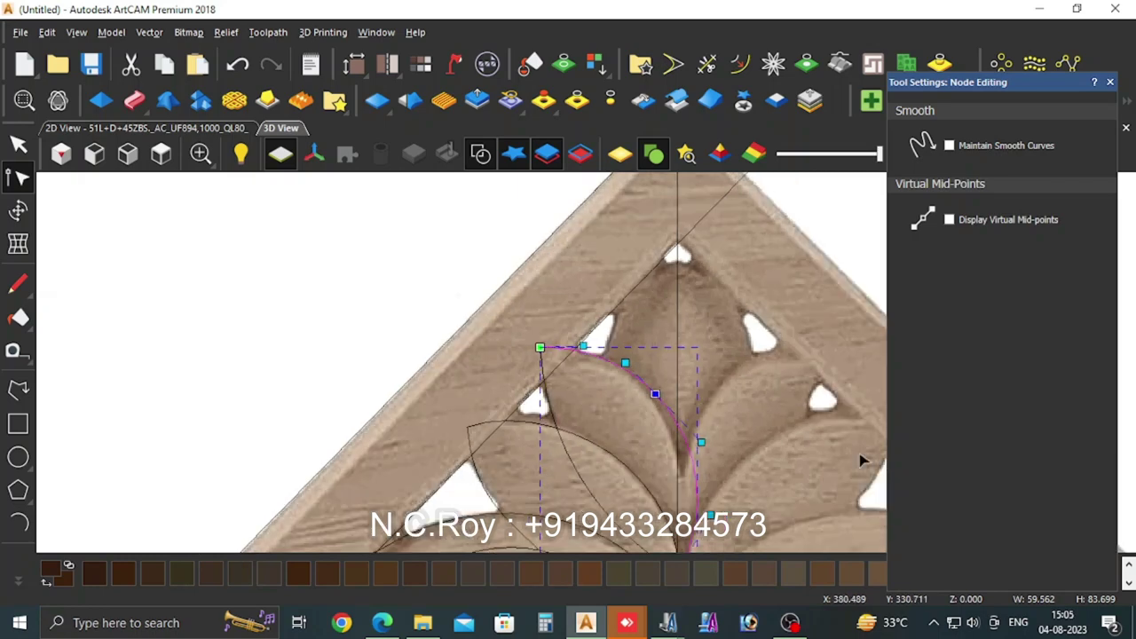
scroll(621, 479, "down", 1)
scroll(701, 503, "up", 1)
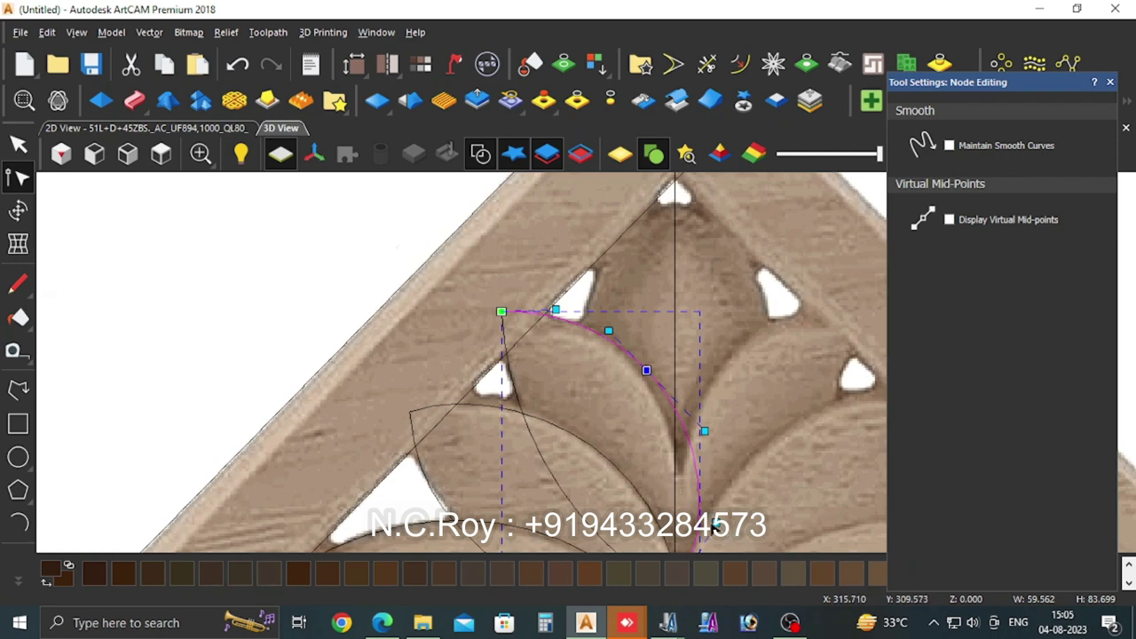
left_click_drag(699, 538, 685, 539)
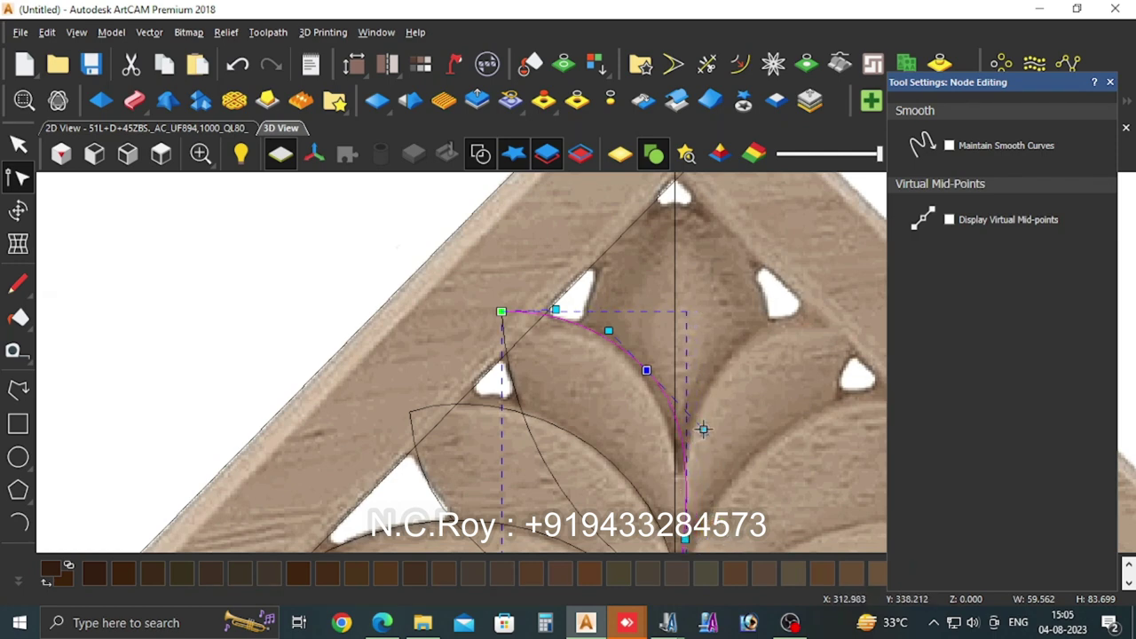
scroll(665, 372, "up", 2)
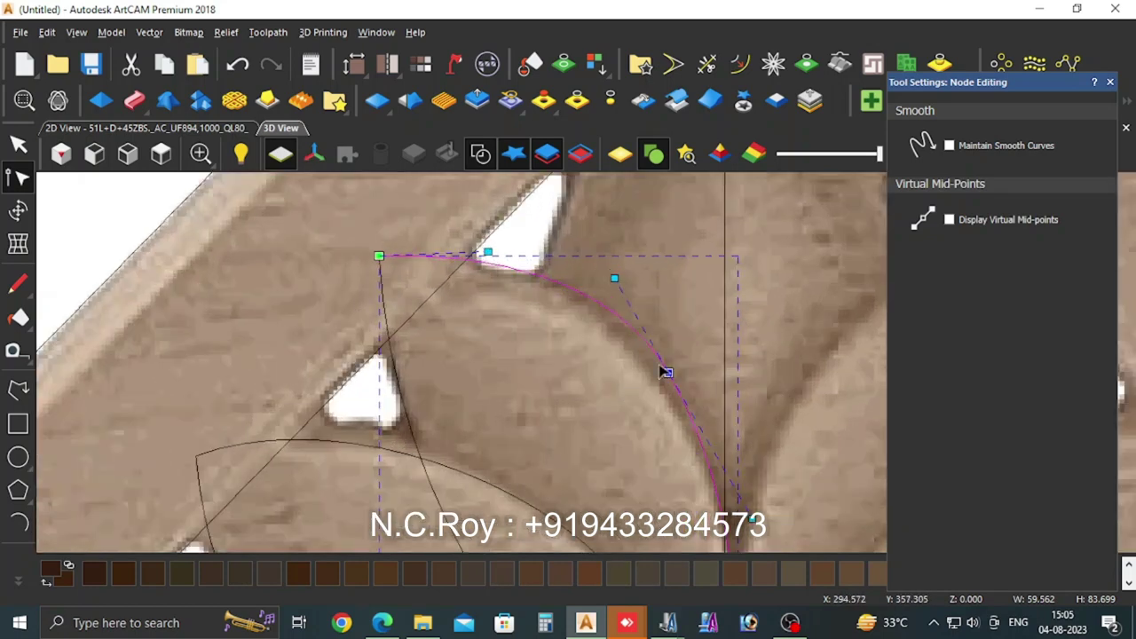
left_click_drag(668, 373, 652, 391)
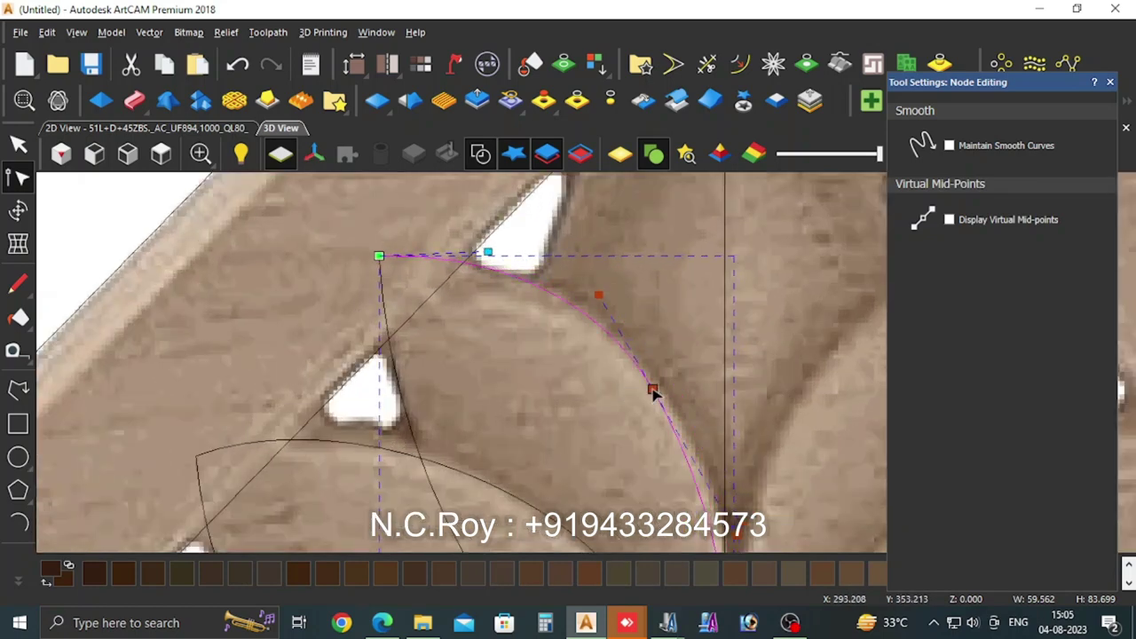
scroll(710, 464, "down", 1)
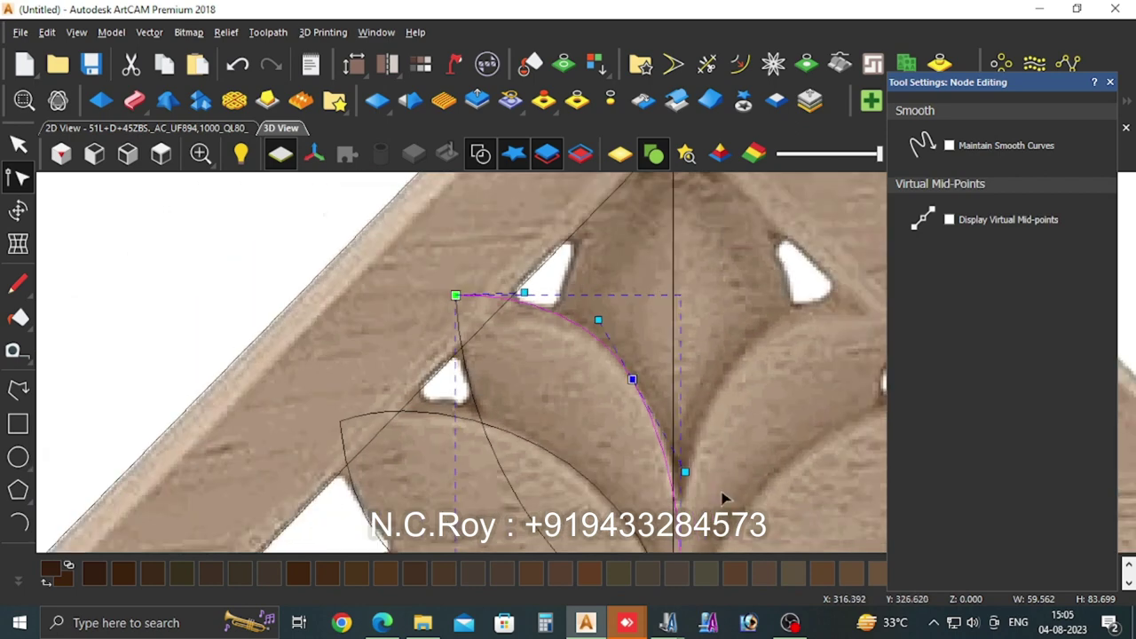
left_click_drag(684, 471, 695, 454)
scroll(694, 454, "down", 2)
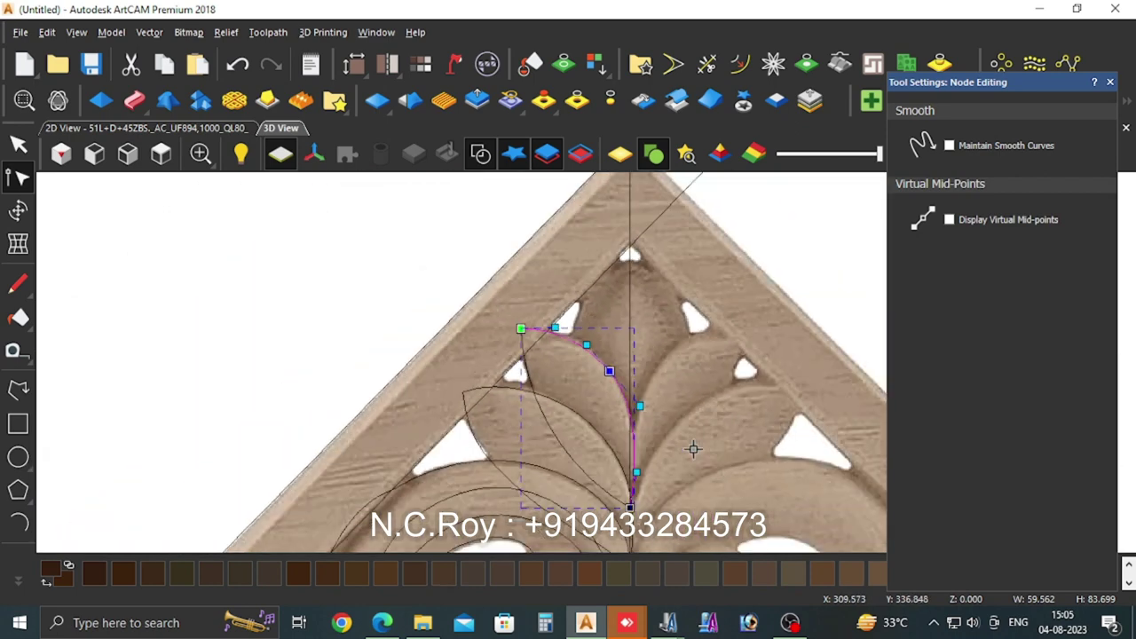
scroll(688, 313, "up", 1)
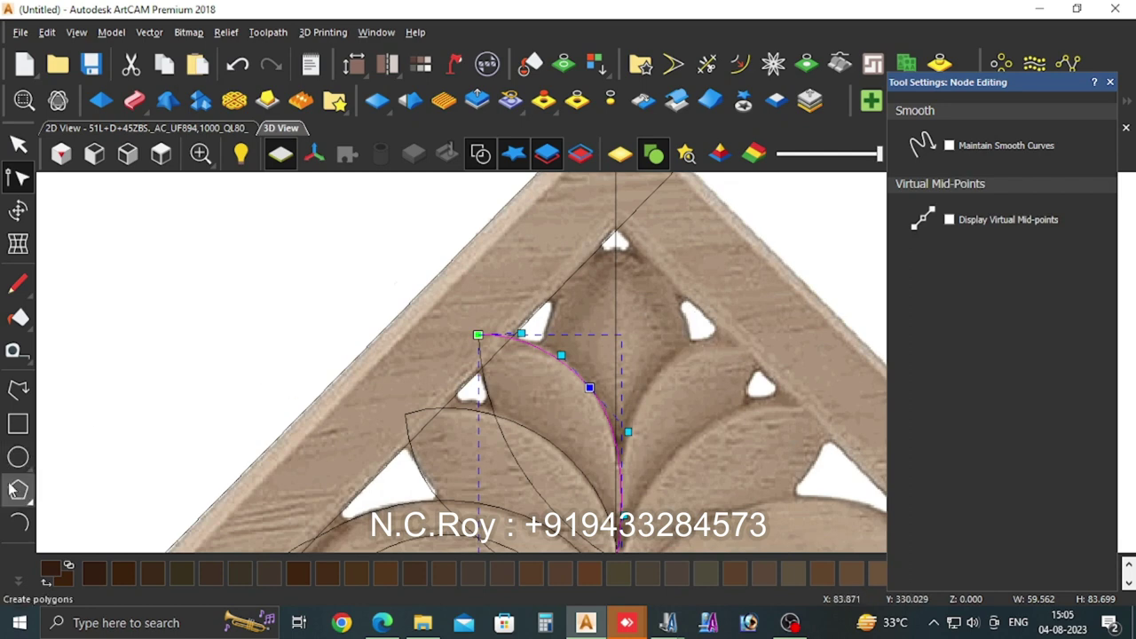
Step: Draw a three-point line from the centre lobe's tip along its left edge to the centre line
left_click(15, 391)
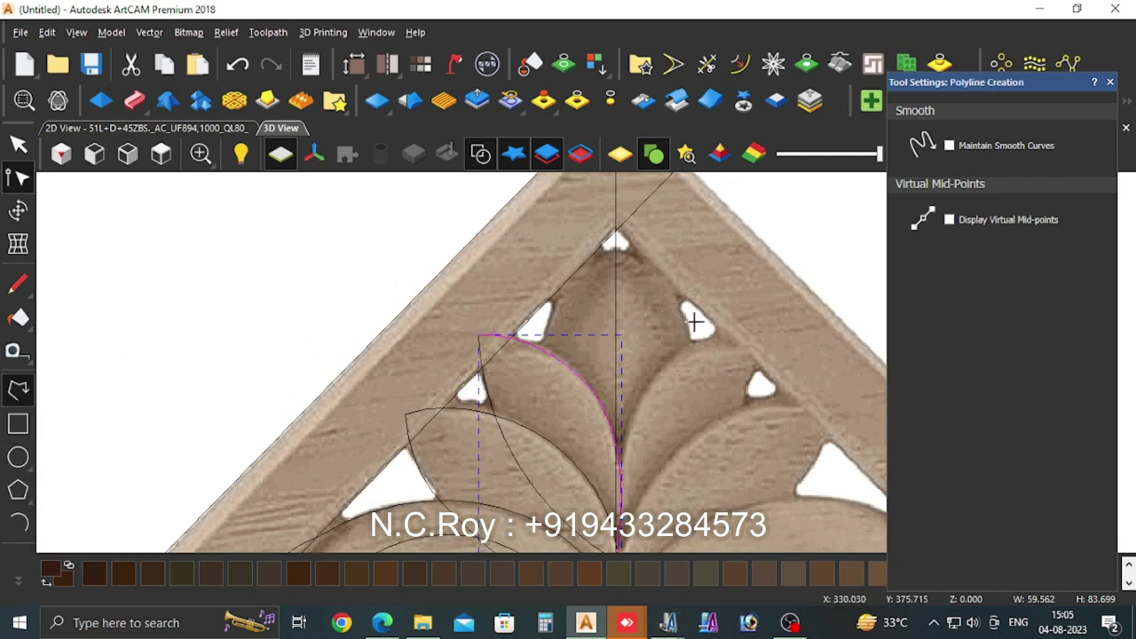
left_click(613, 251)
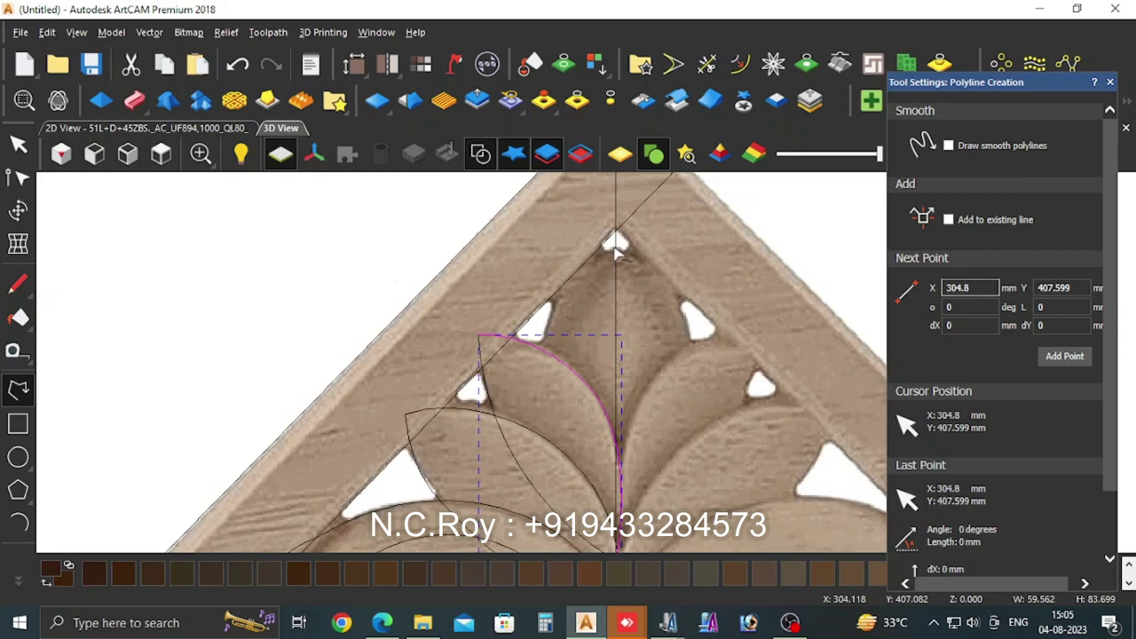
left_click(535, 345)
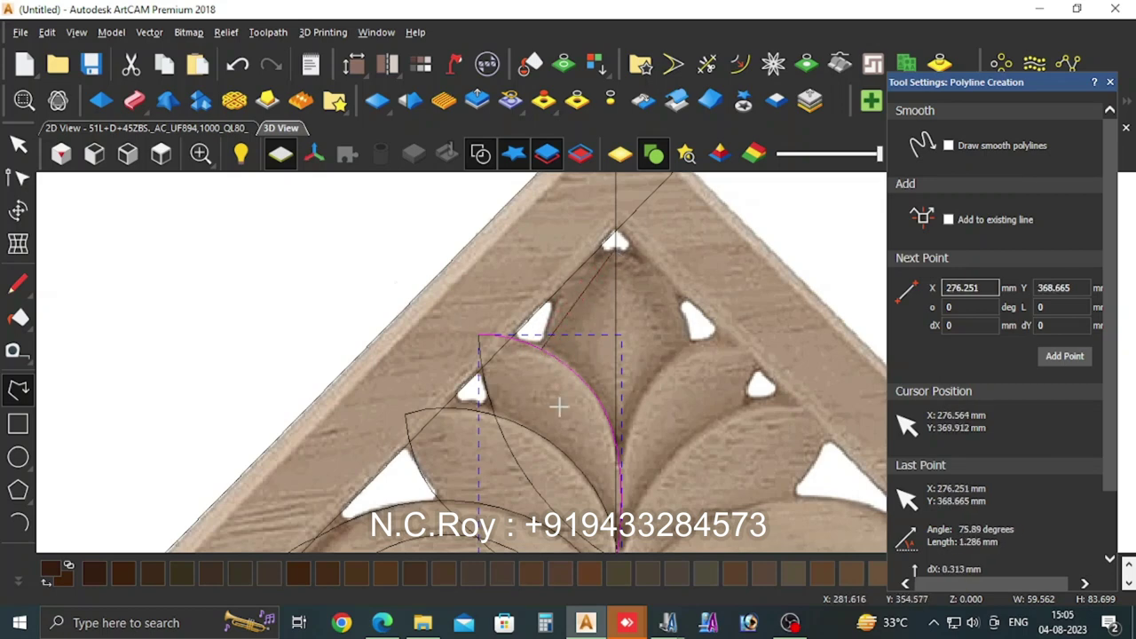
left_click(615, 479)
key("Escape")
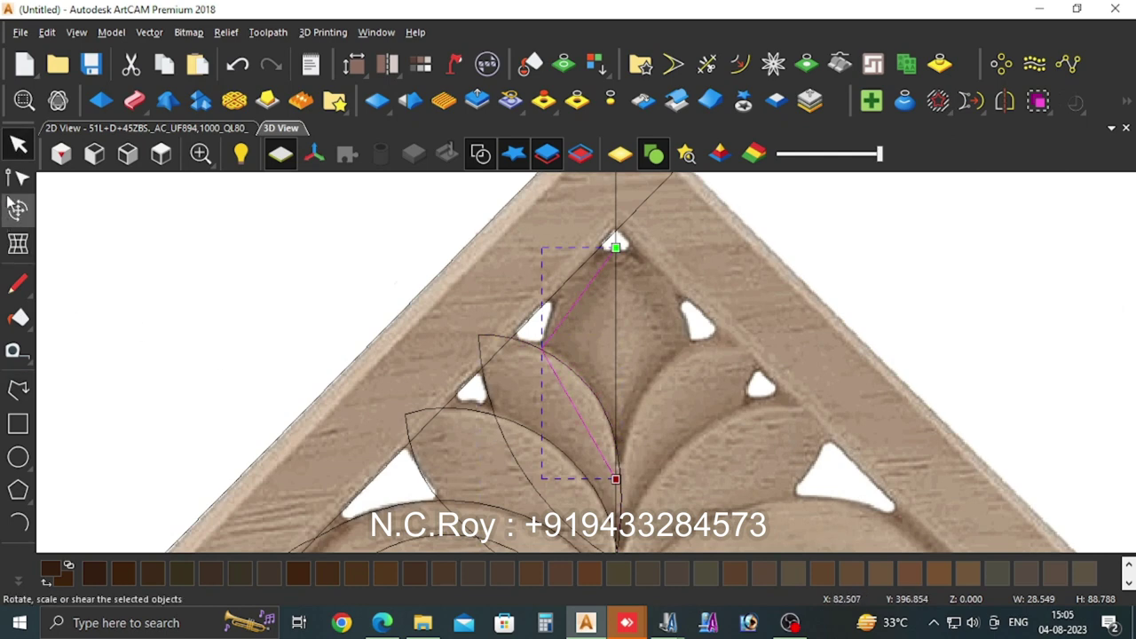
left_click(18, 177)
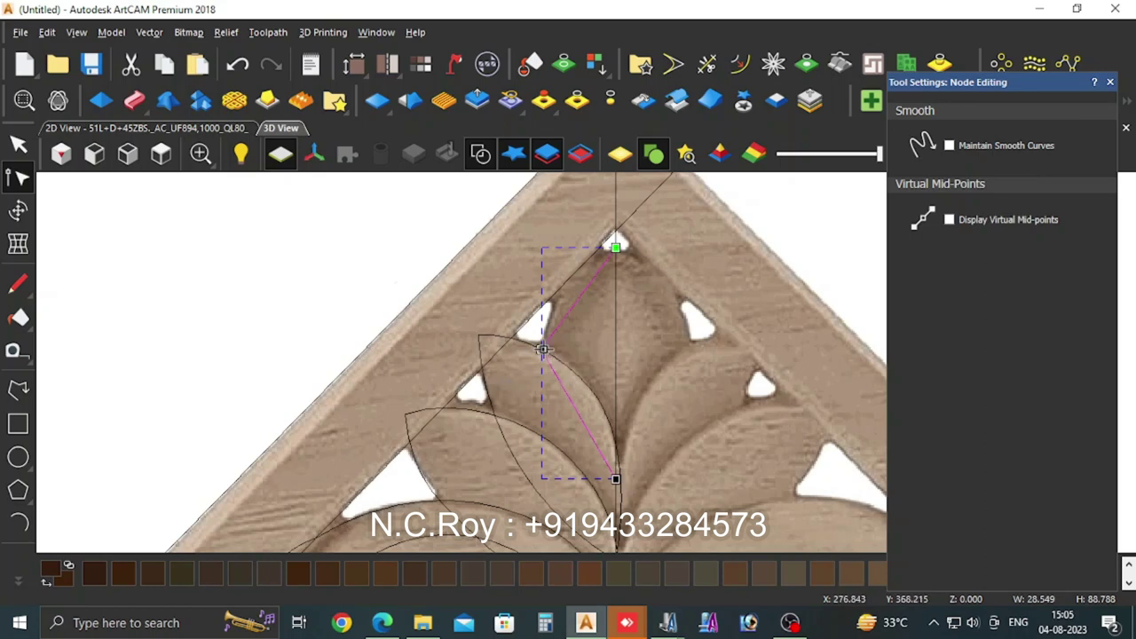
Step: Smooth the new line's spans and reshape them to follow the centre lobe's left edge
key("s")
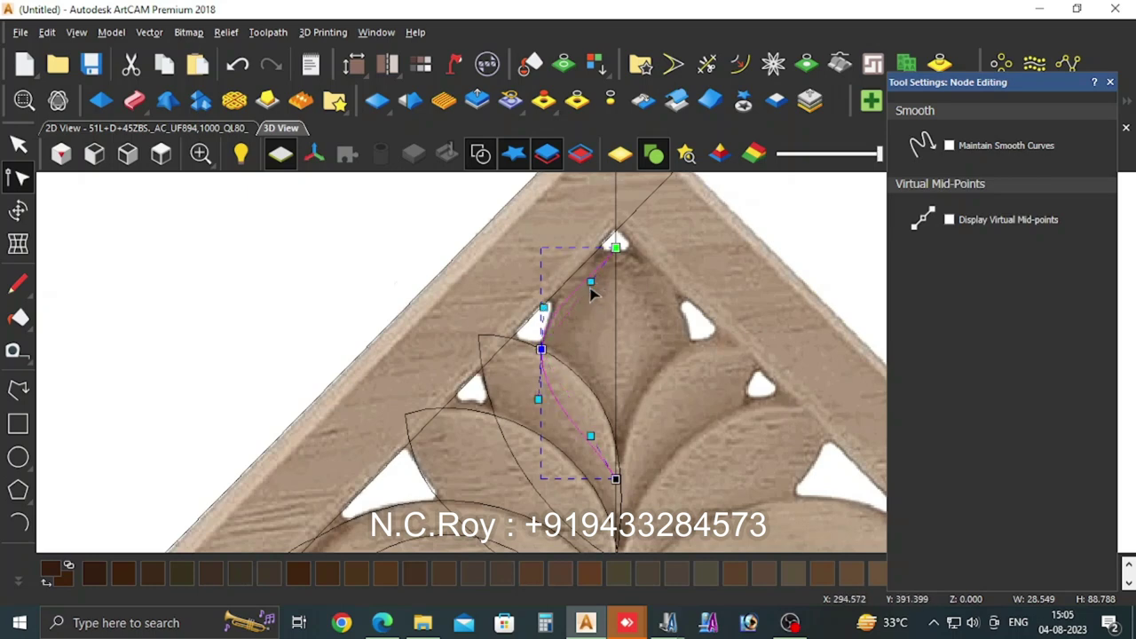
left_click_drag(590, 286, 575, 272)
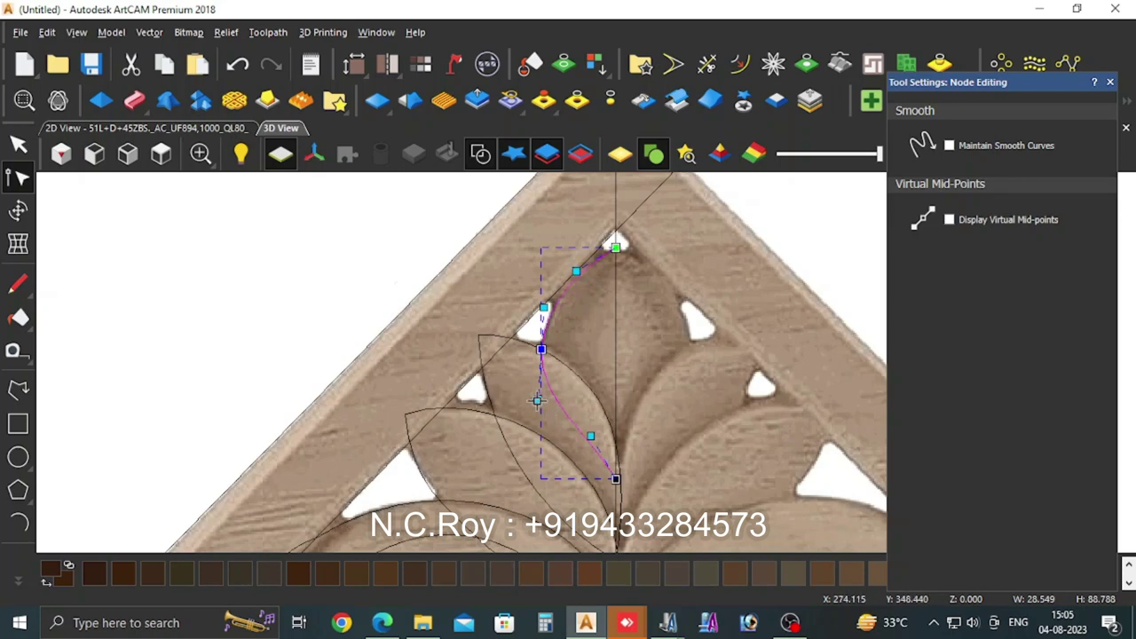
left_click_drag(537, 400, 547, 408)
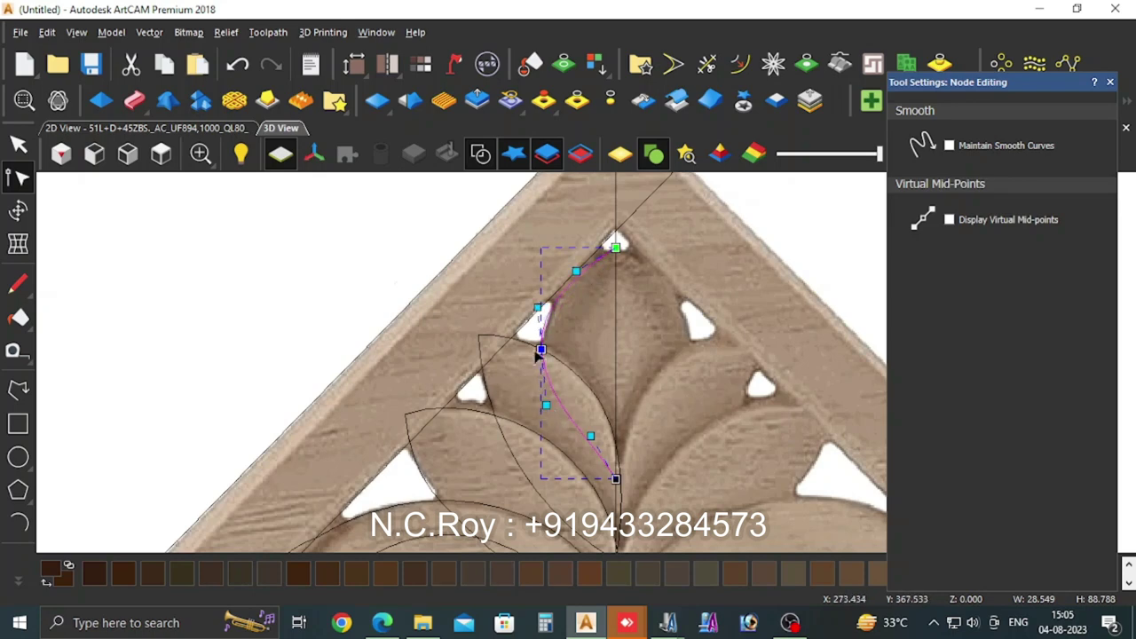
left_click_drag(539, 350, 554, 388)
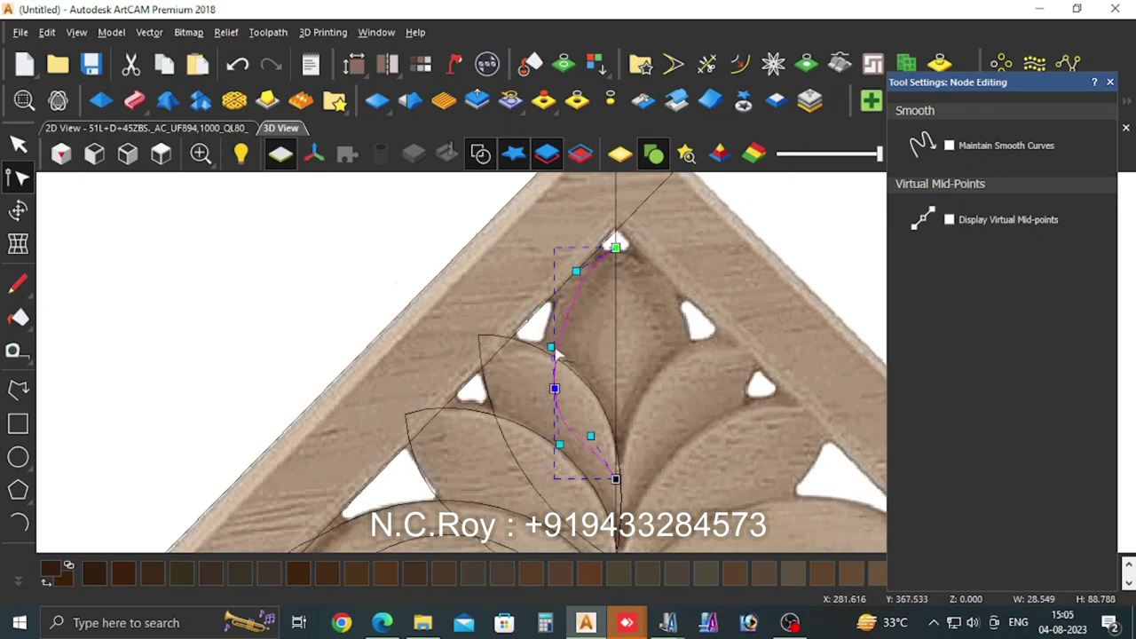
left_click_drag(551, 348, 529, 326)
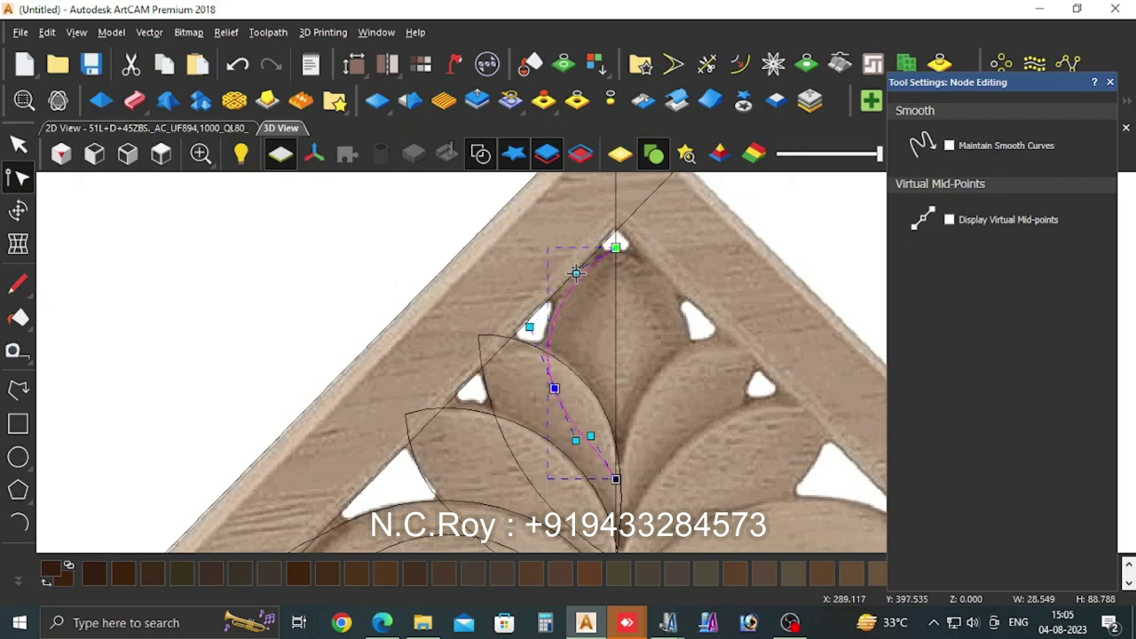
left_click_drag(575, 271, 561, 275)
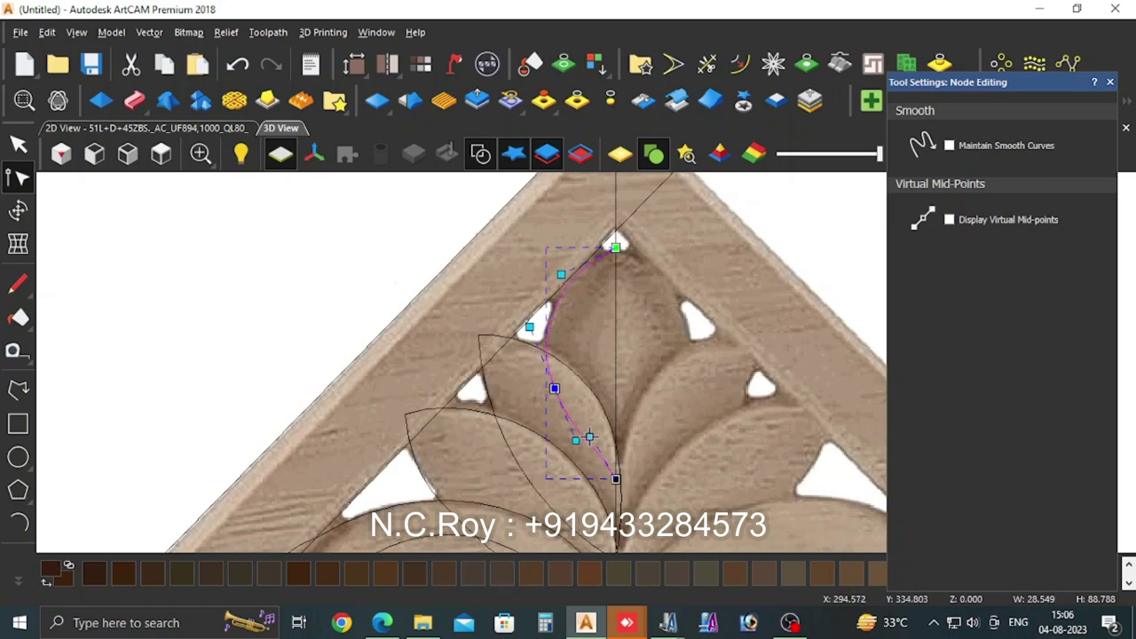
mouse_move(590, 436)
left_mouse_down()
mouse_move(580, 448)
mouse_move(548, 388)
left_mouse_up()
Step: Mirror a copy of the lobe curve horizontally to the right, keeping the original
left_click(741, 73)
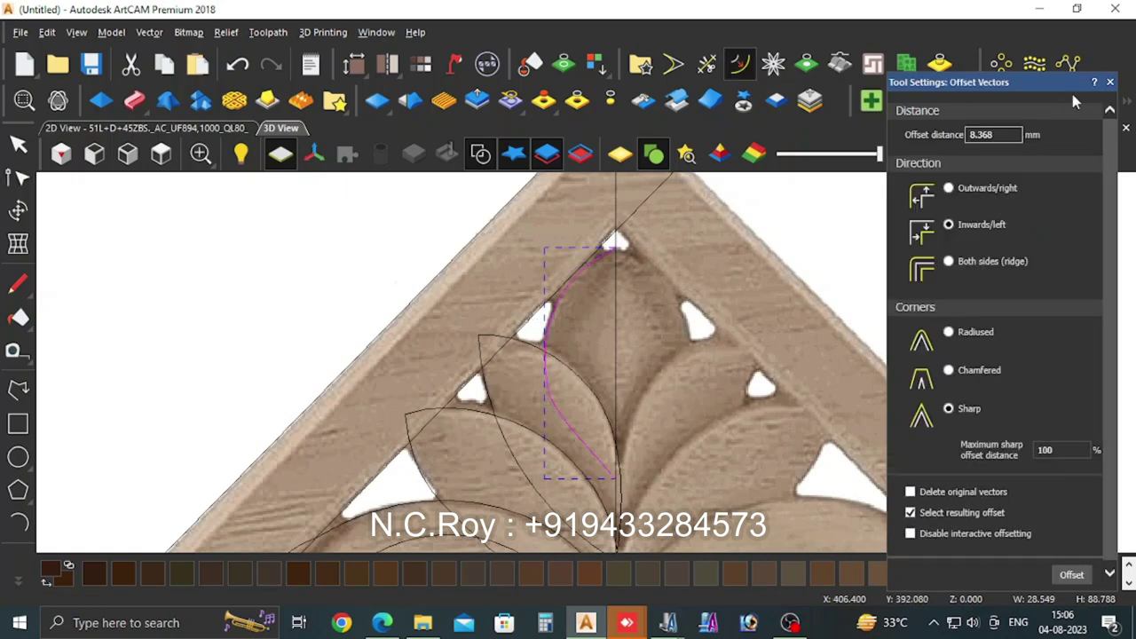
left_click(1109, 82)
left_click(1003, 103)
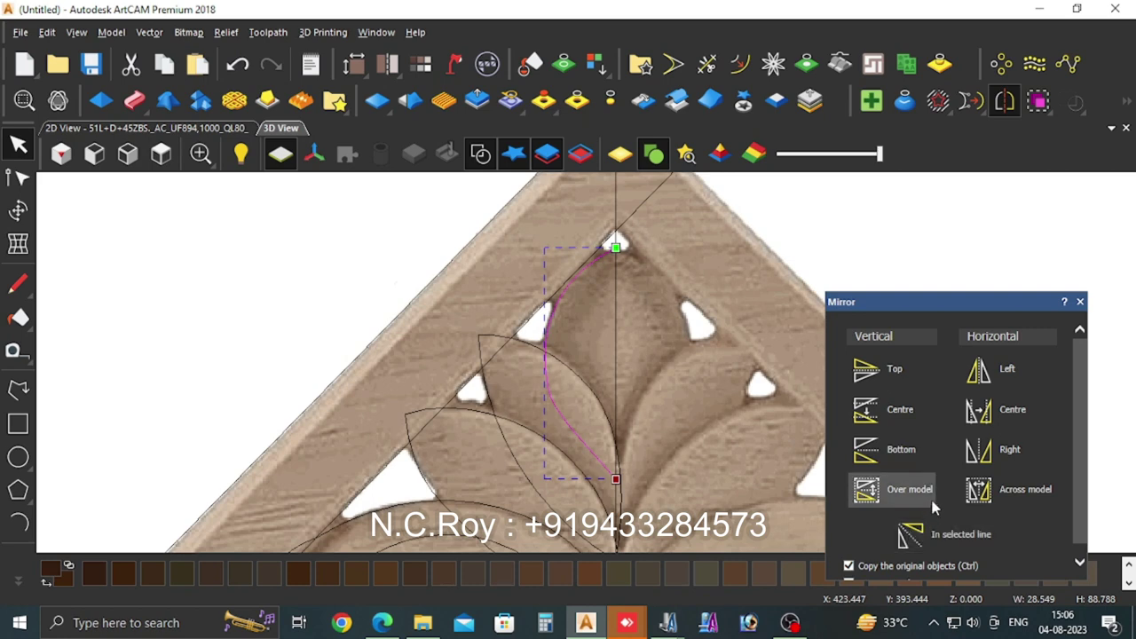
left_click(979, 453)
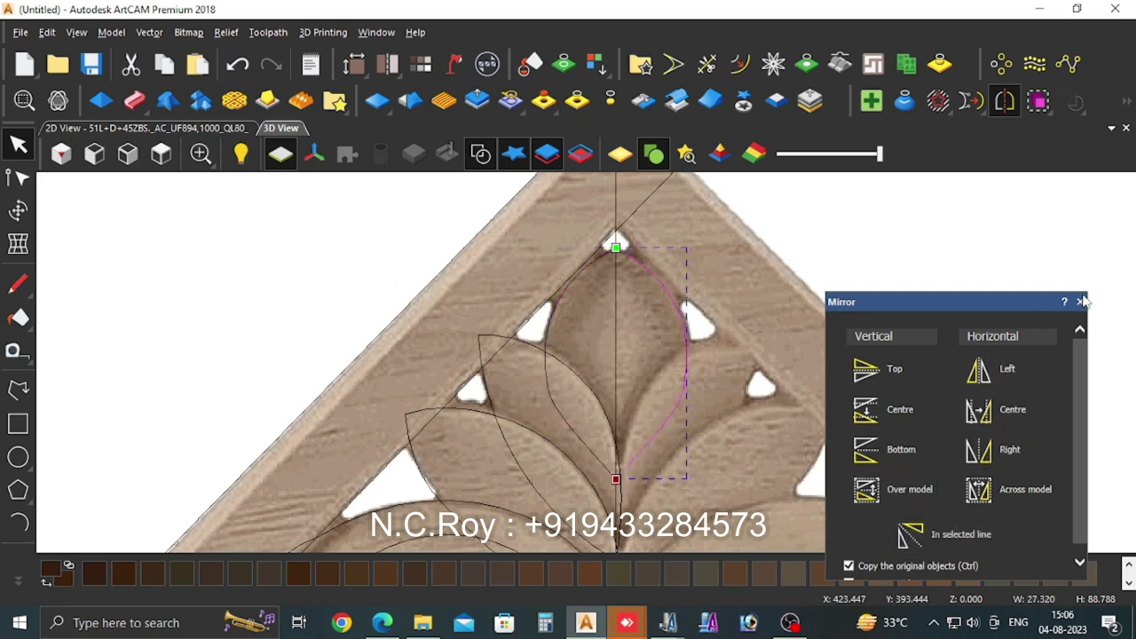
Step: Draw a three-point polyline from the centre line down the lower leaf's left edge
left_click(1080, 302)
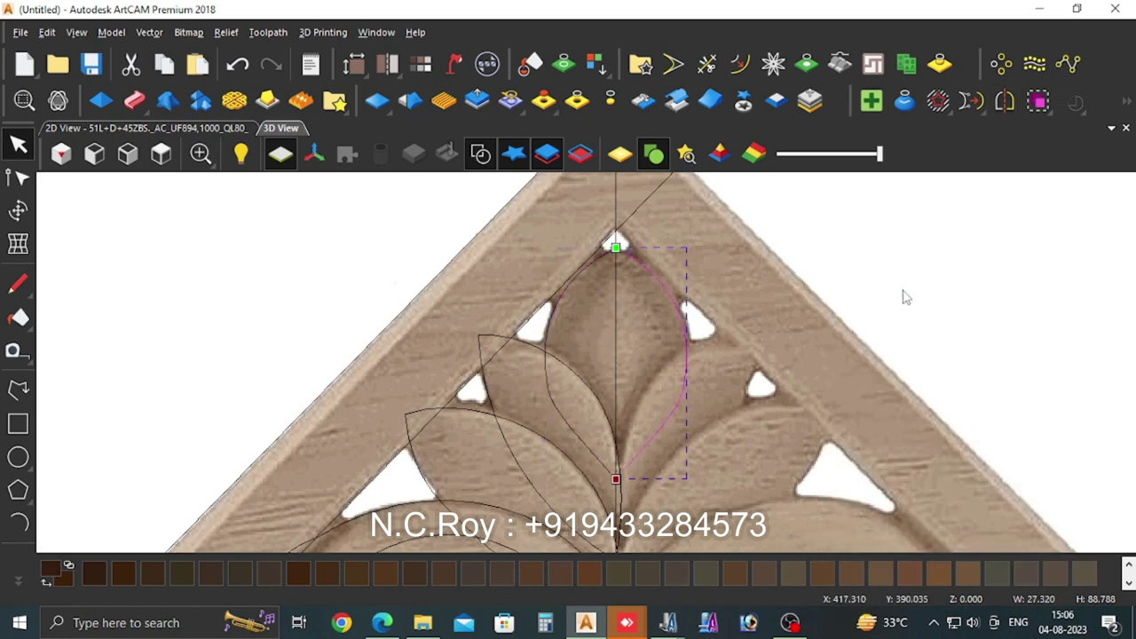
scroll(766, 380, "down", 3)
scroll(621, 443, "down", 1)
scroll(576, 473, "up", 2)
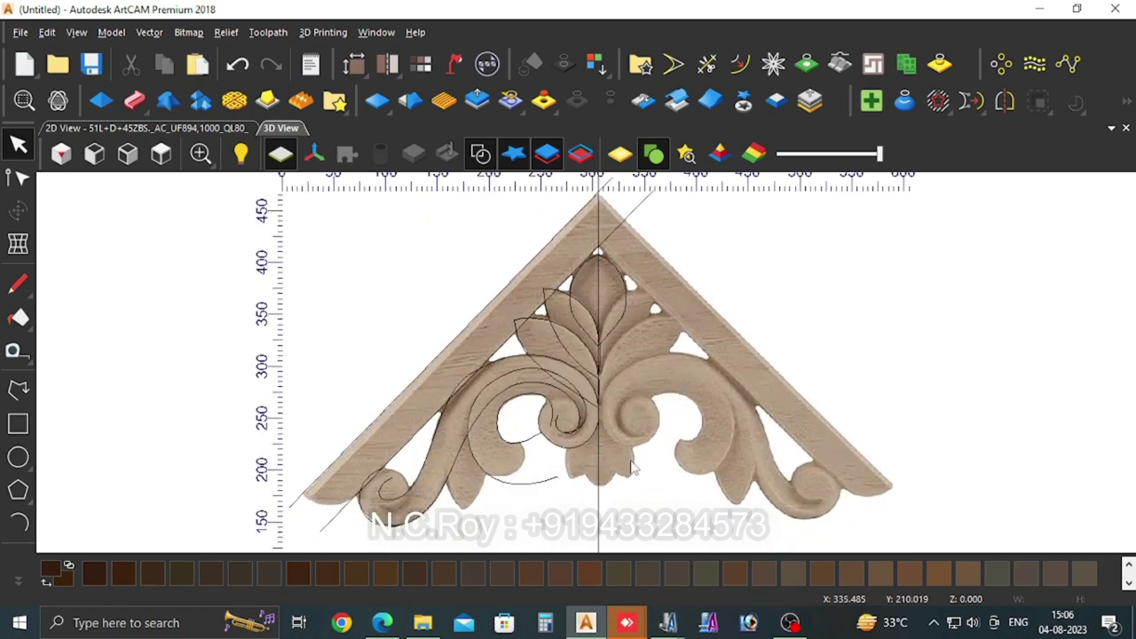
scroll(576, 473, "up", 2)
scroll(576, 472, "up", 2)
scroll(605, 495, "down", 1)
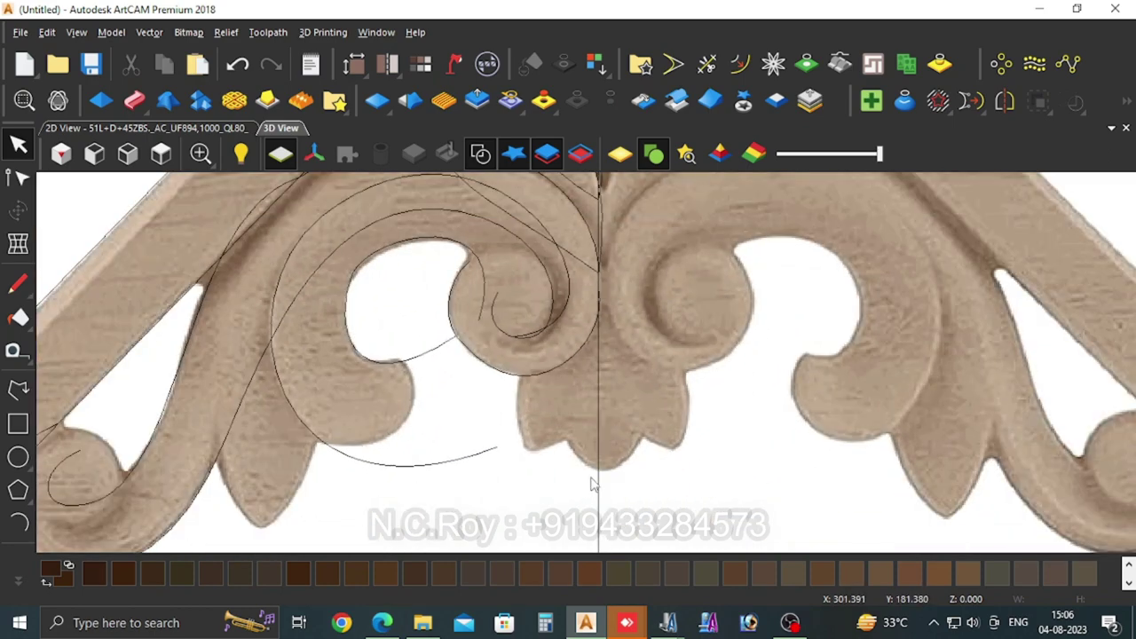
left_click(19, 389)
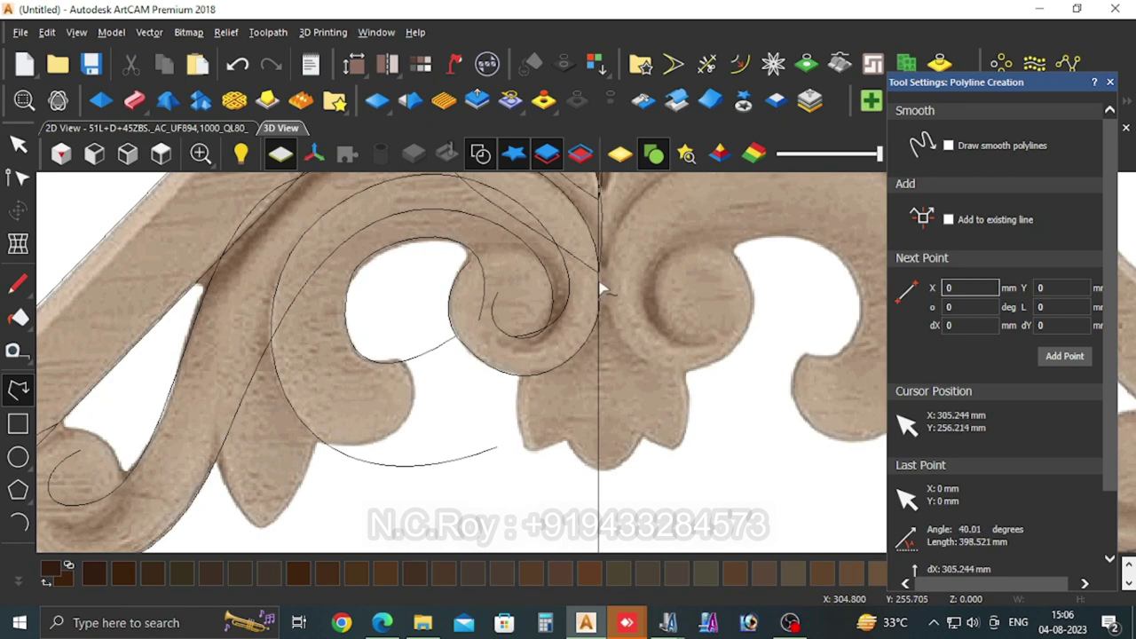
left_click(584, 334)
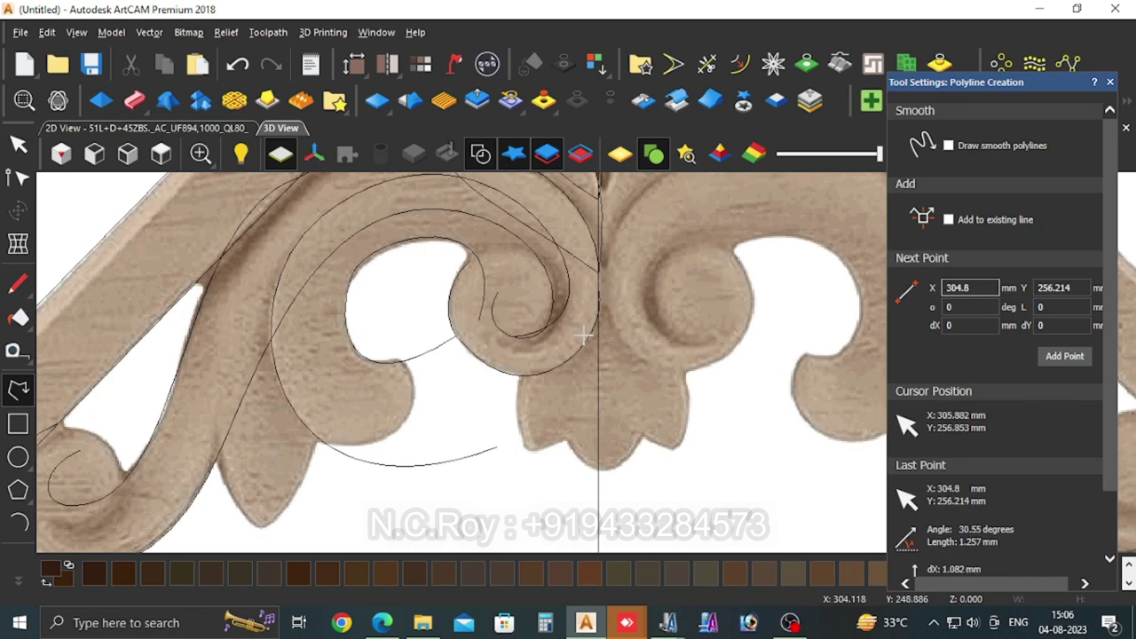
left_click(517, 392)
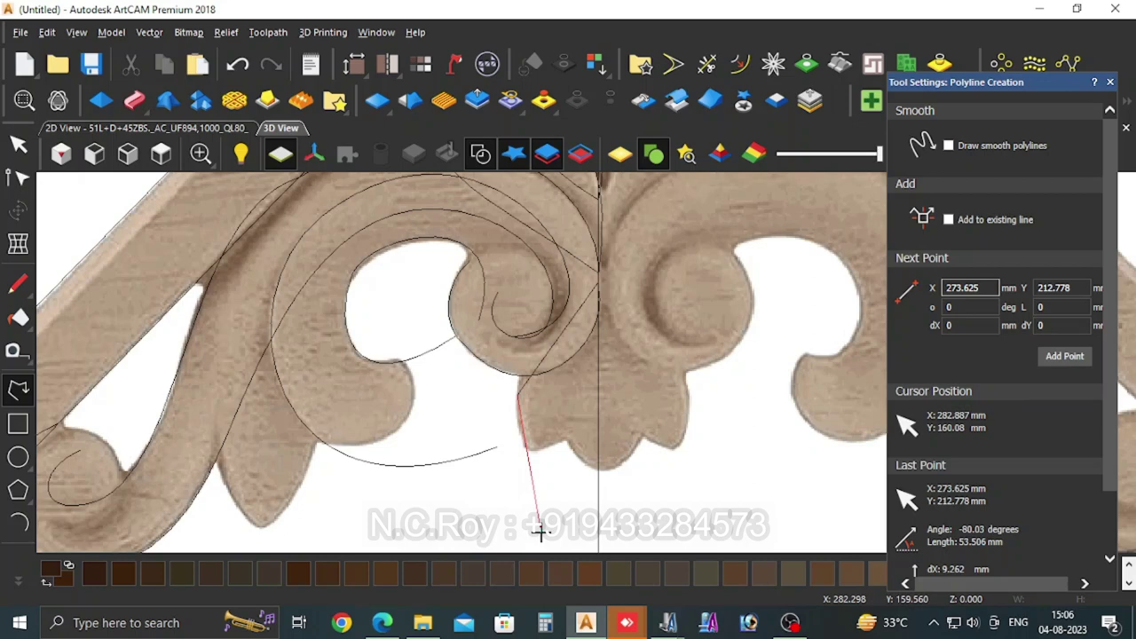
left_click(539, 531)
key("Escape")
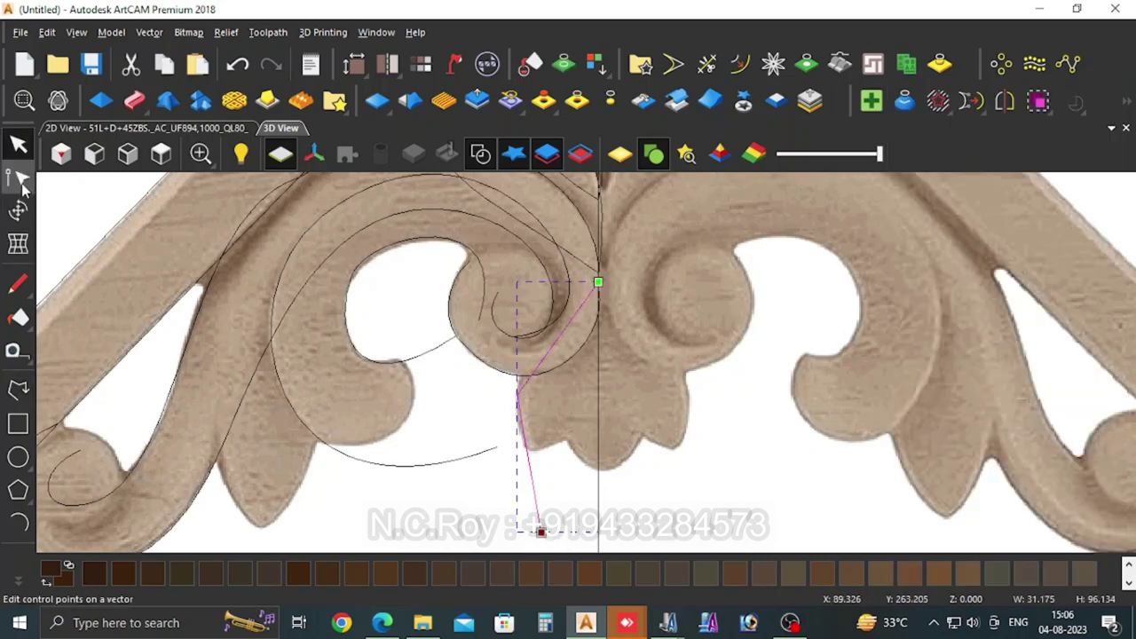
Step: Convert the polyline to smooth curves and fit its spans and handles to the leaf outline
left_click(18, 178)
mouse_move(499, 236)
left_mouse_down()
mouse_move(710, 569)
mouse_move(738, 582)
left_mouse_up()
key("c")
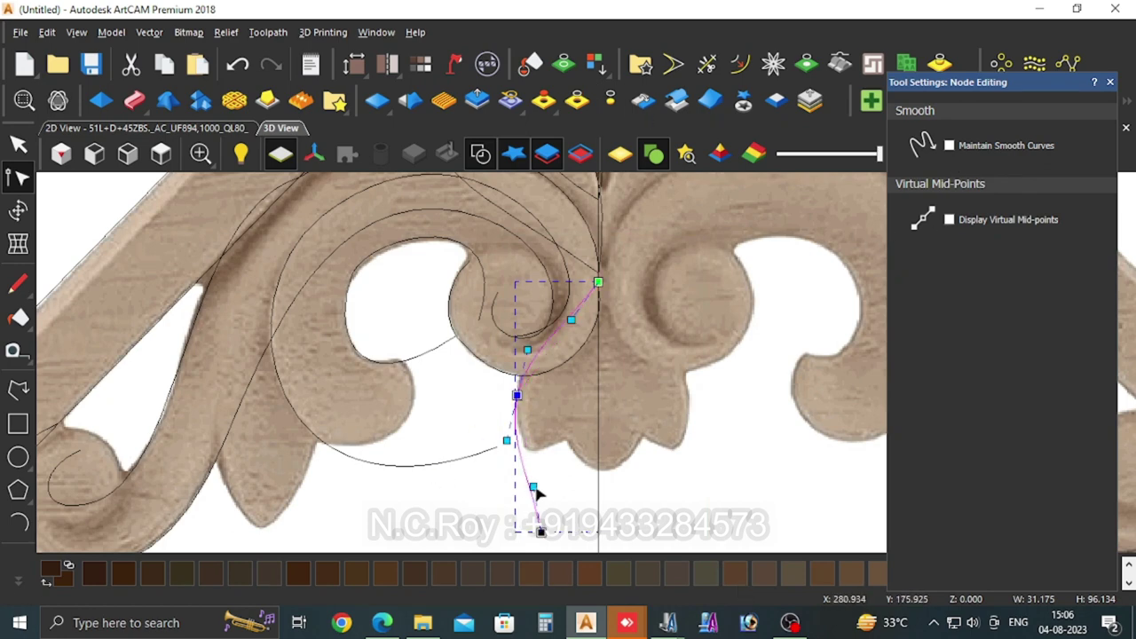
mouse_move(534, 485)
left_mouse_down()
mouse_move(521, 503)
mouse_move(561, 541)
mouse_move(539, 522)
left_mouse_up()
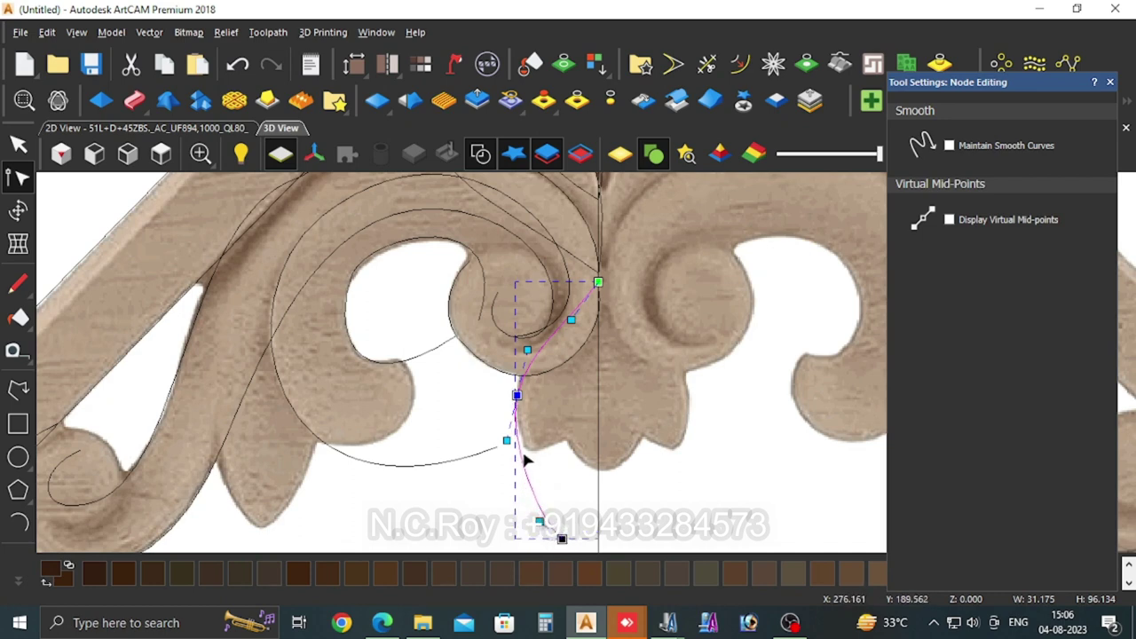
left_click_drag(507, 441, 516, 458)
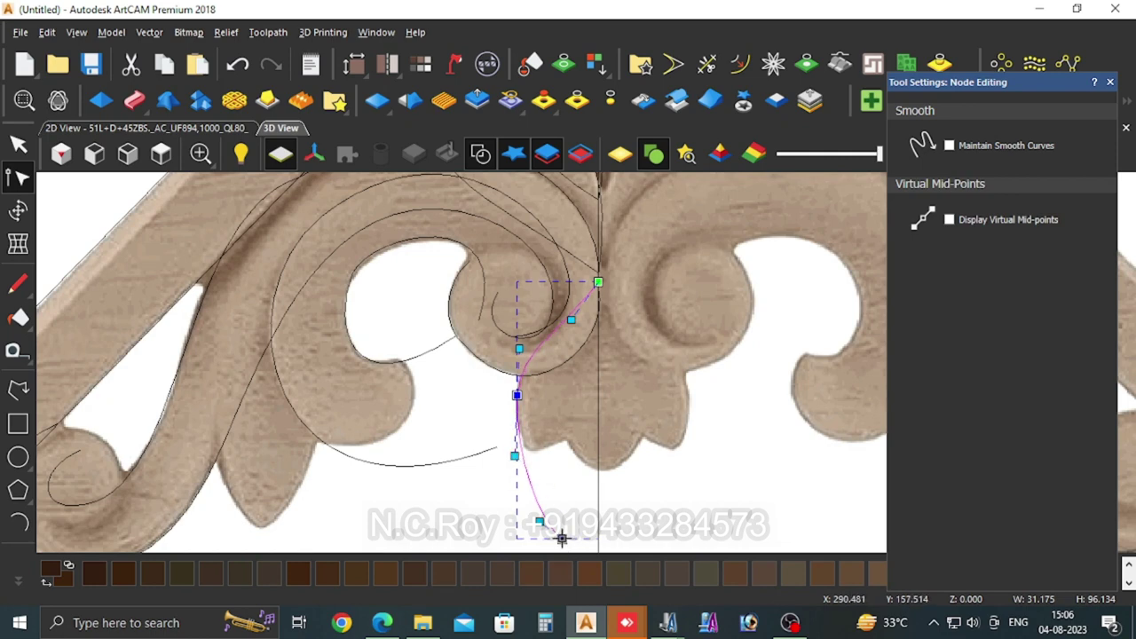
left_click_drag(560, 538, 545, 511)
left_click(572, 320)
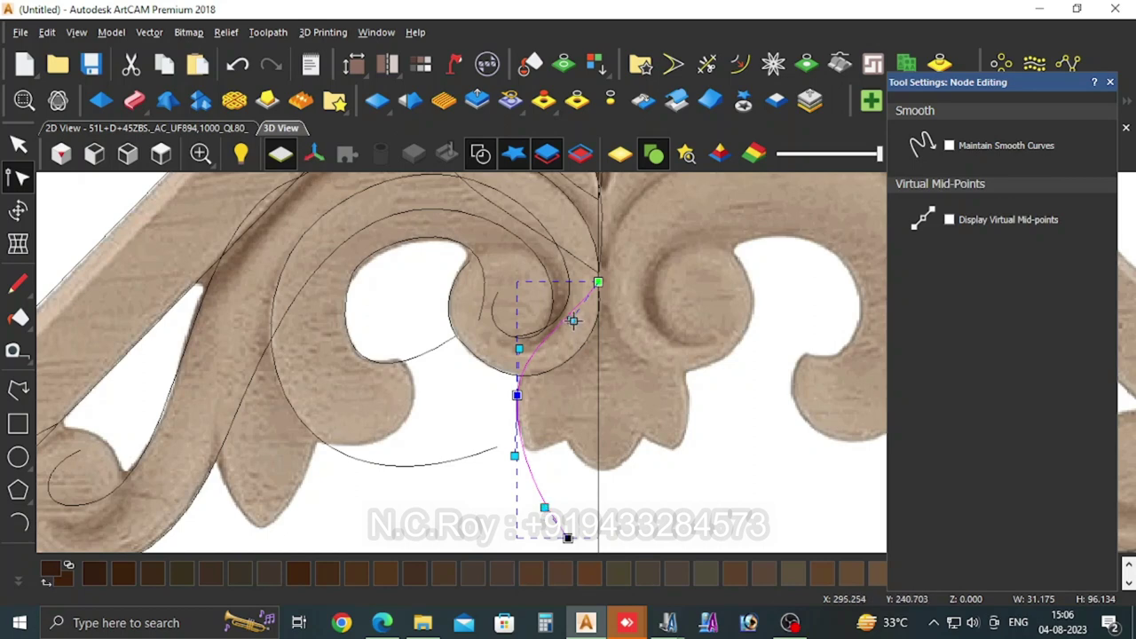
left_click_drag(572, 320, 570, 303)
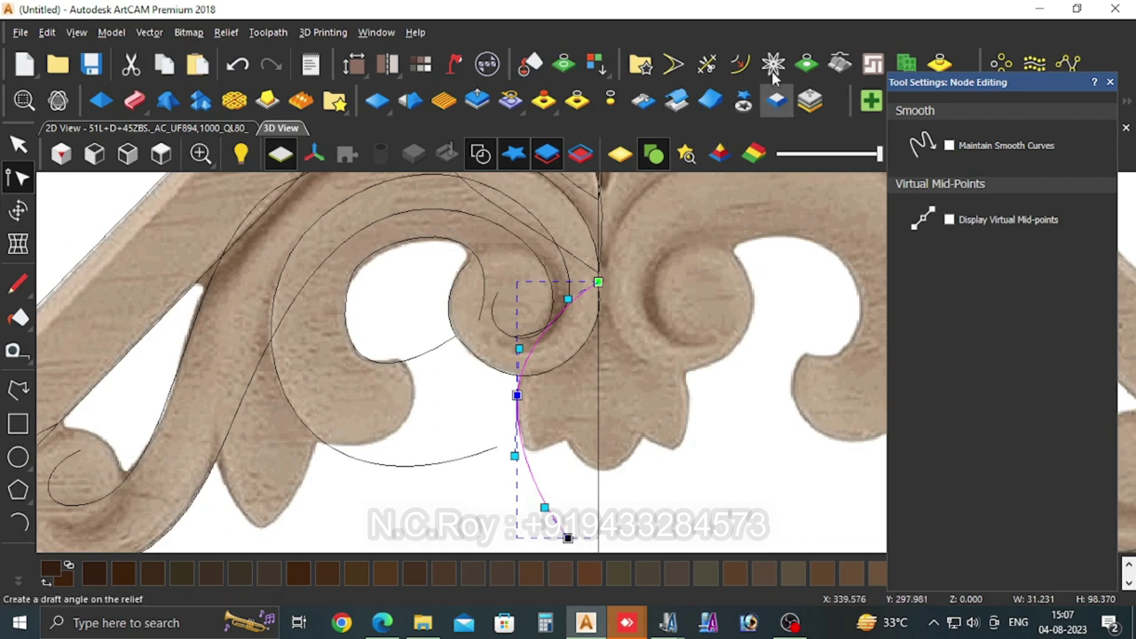
Step: Mirror a copy of the lower-leaf curve to the right of the centre line, then deselect it
left_click(738, 63)
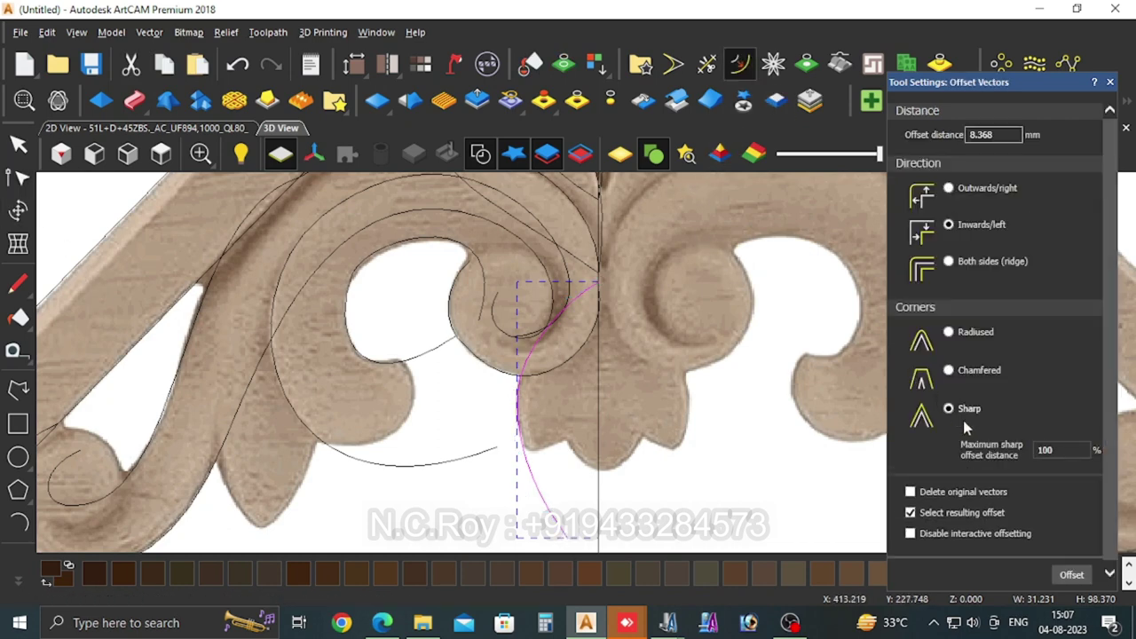
left_click(1109, 83)
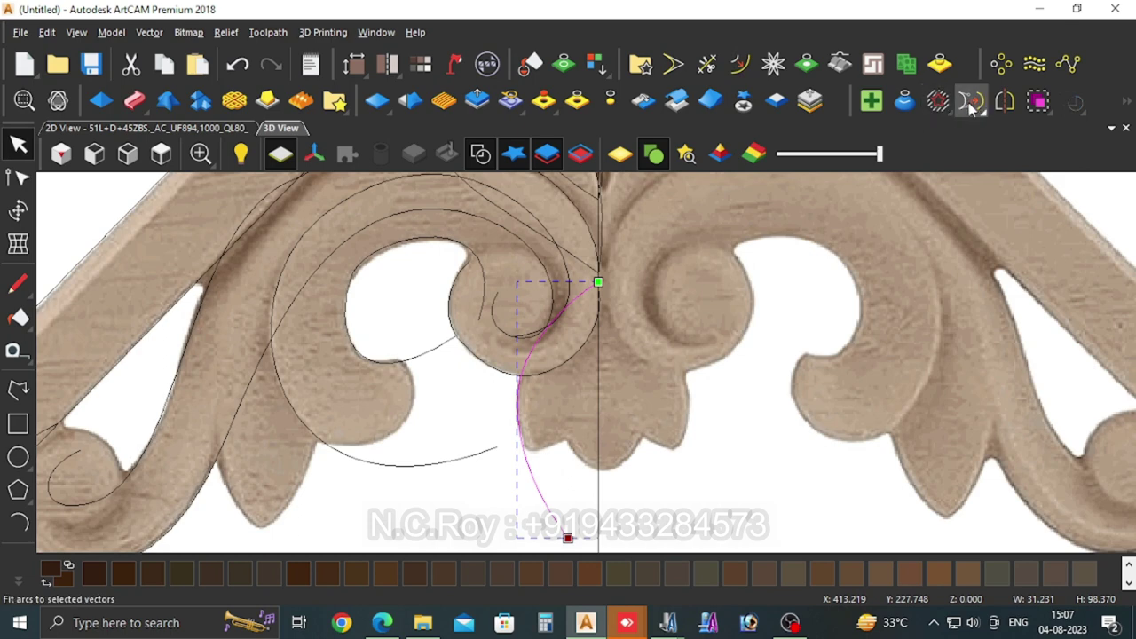
left_click(1004, 102)
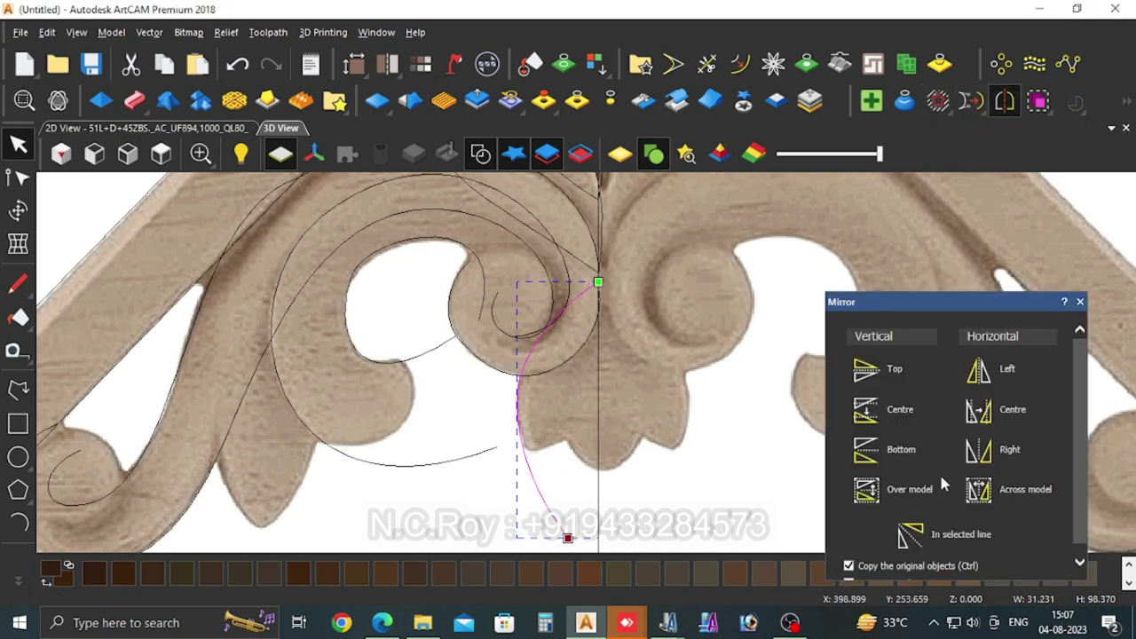
left_click(985, 447)
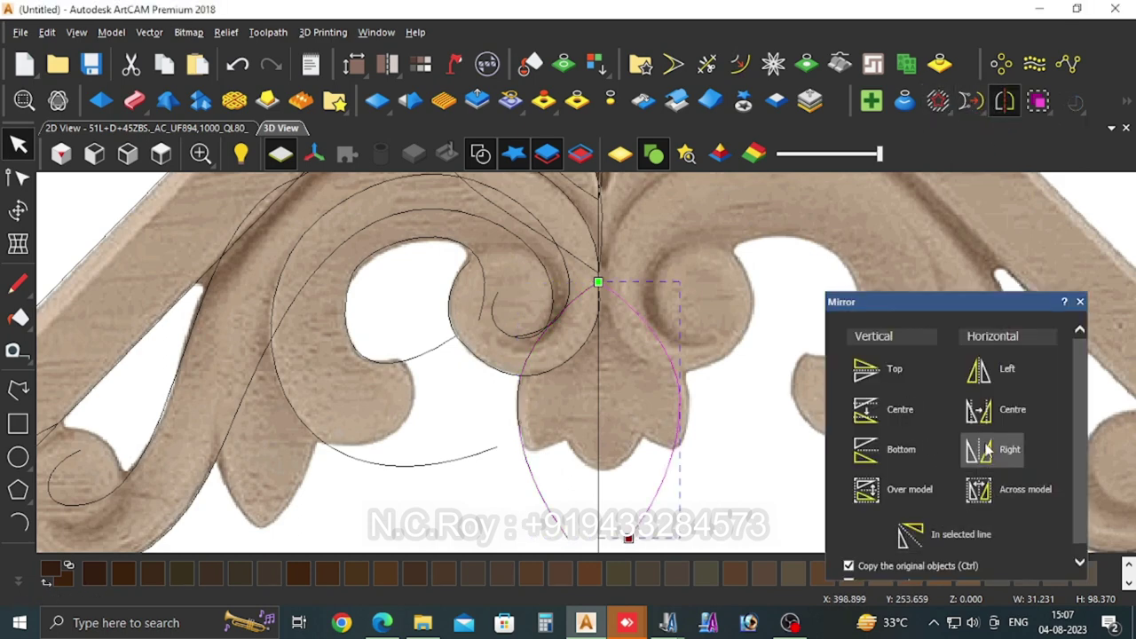
left_click(1080, 302)
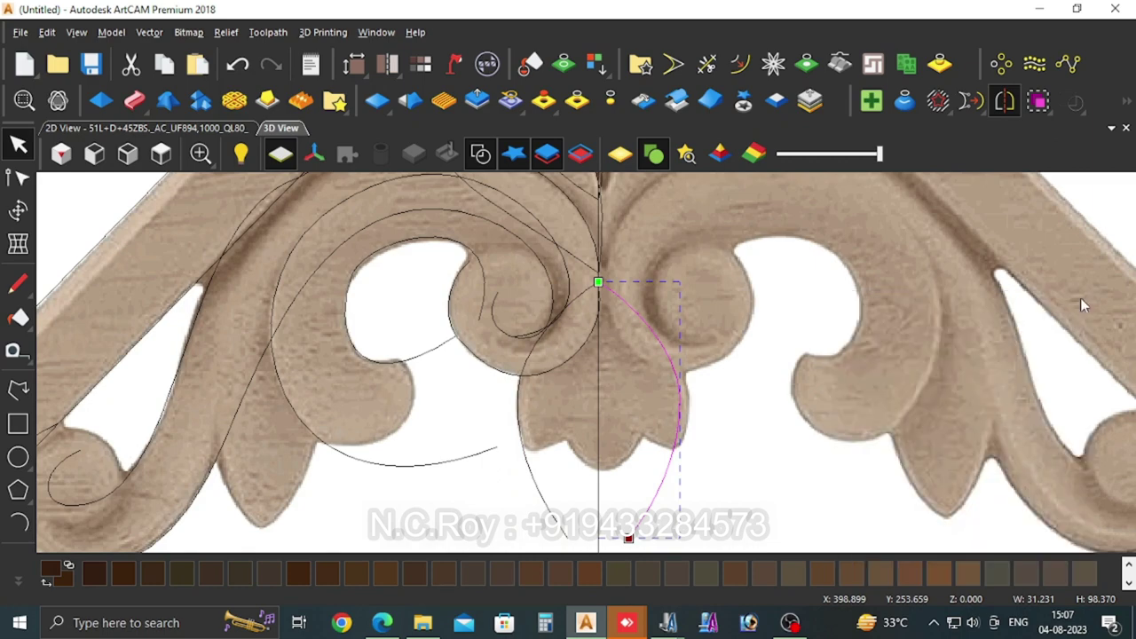
left_click(746, 422)
scroll(479, 346, "down", 2)
scroll(367, 285, "down", 2)
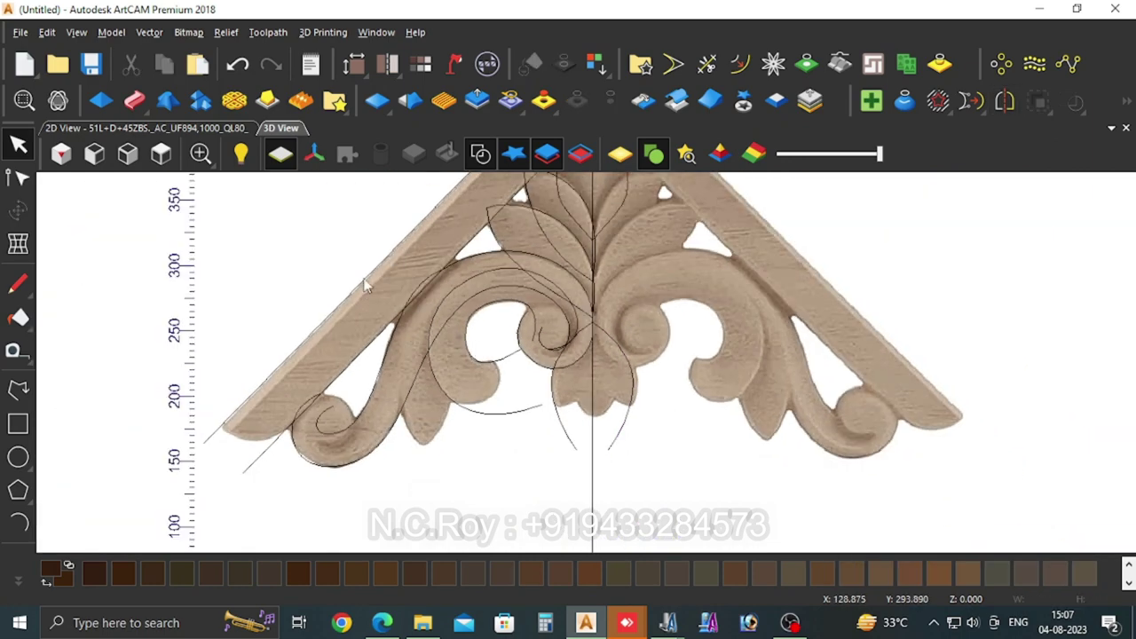
scroll(310, 315, "up", 2)
scroll(377, 339, "up", 2)
scroll(364, 339, "up", 1)
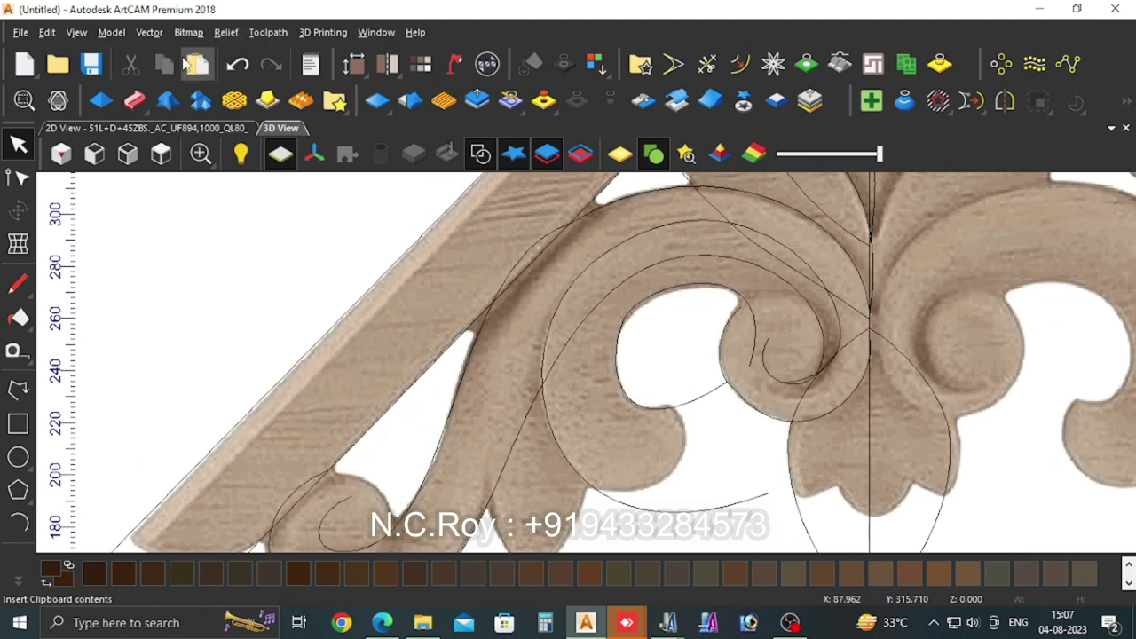
Step: In the 2D View, place a horizontal guideline near 238 mm across the left frame band
left_click(162, 130)
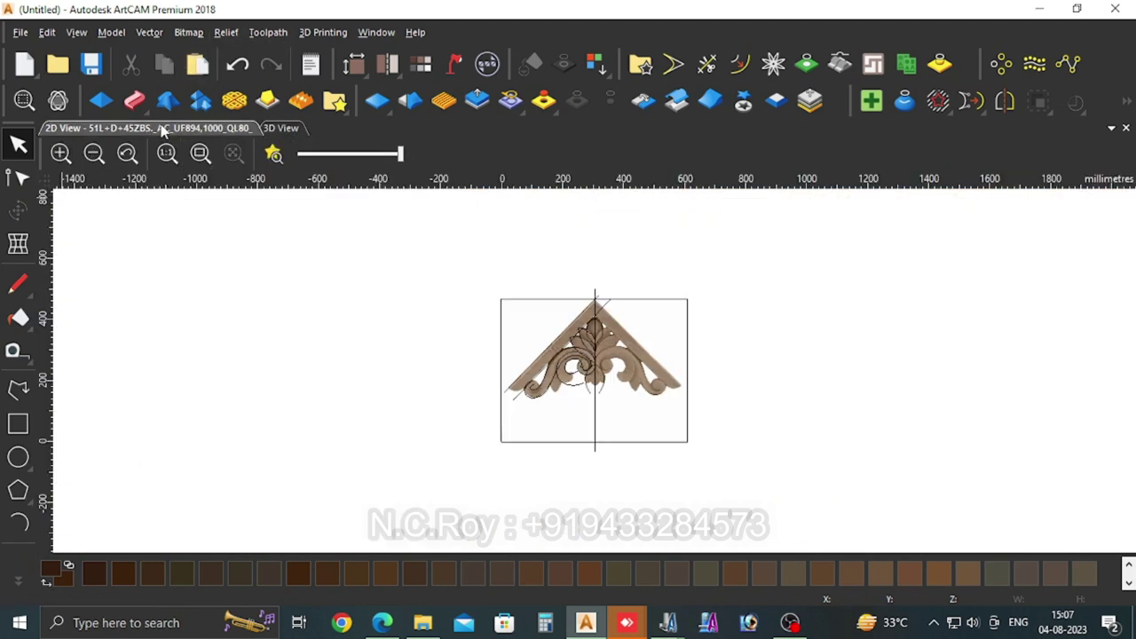
scroll(625, 287, "up", 3)
scroll(589, 363, "down", 2)
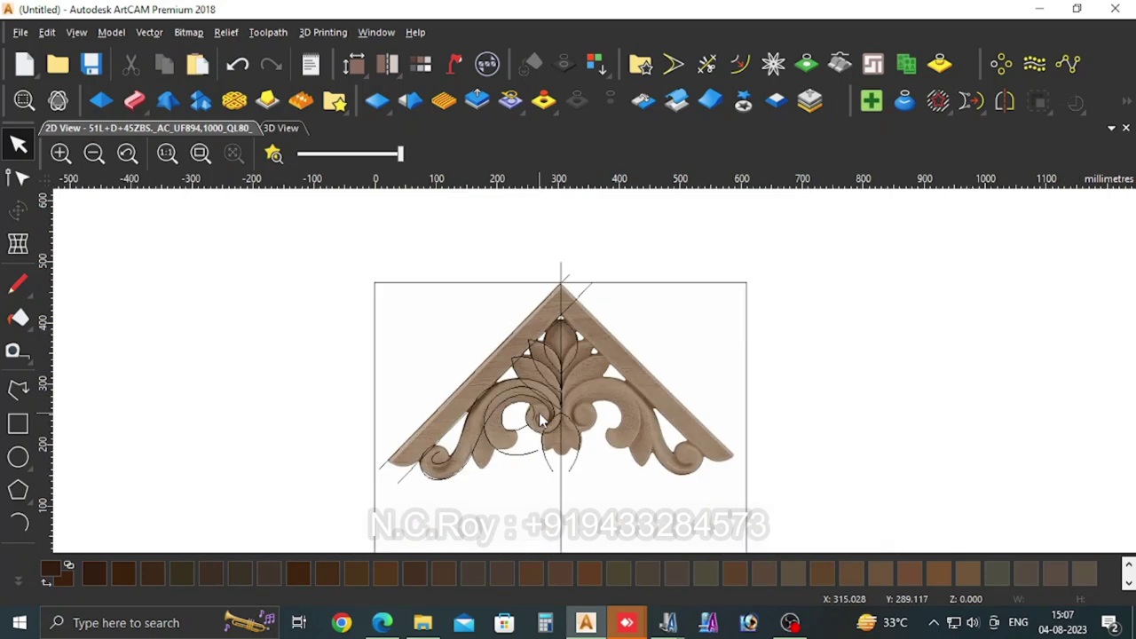
scroll(540, 421, "up", 3)
scroll(533, 410, "down", 2)
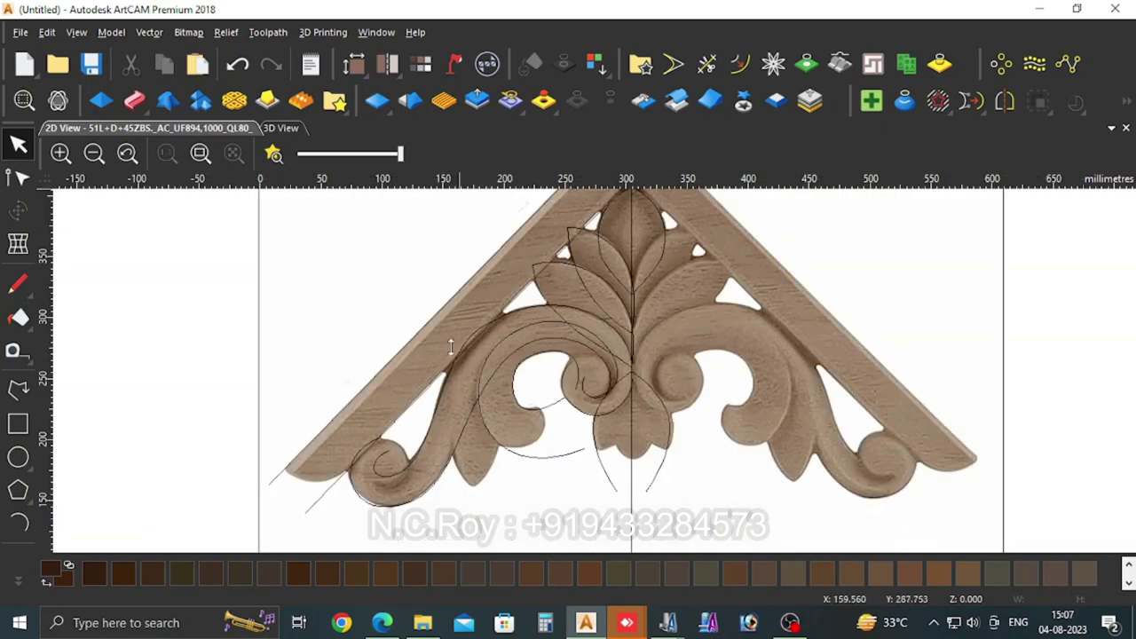
left_click_drag(461, 184, 421, 391)
scroll(421, 390, "up", 2)
scroll(380, 397, "up", 1)
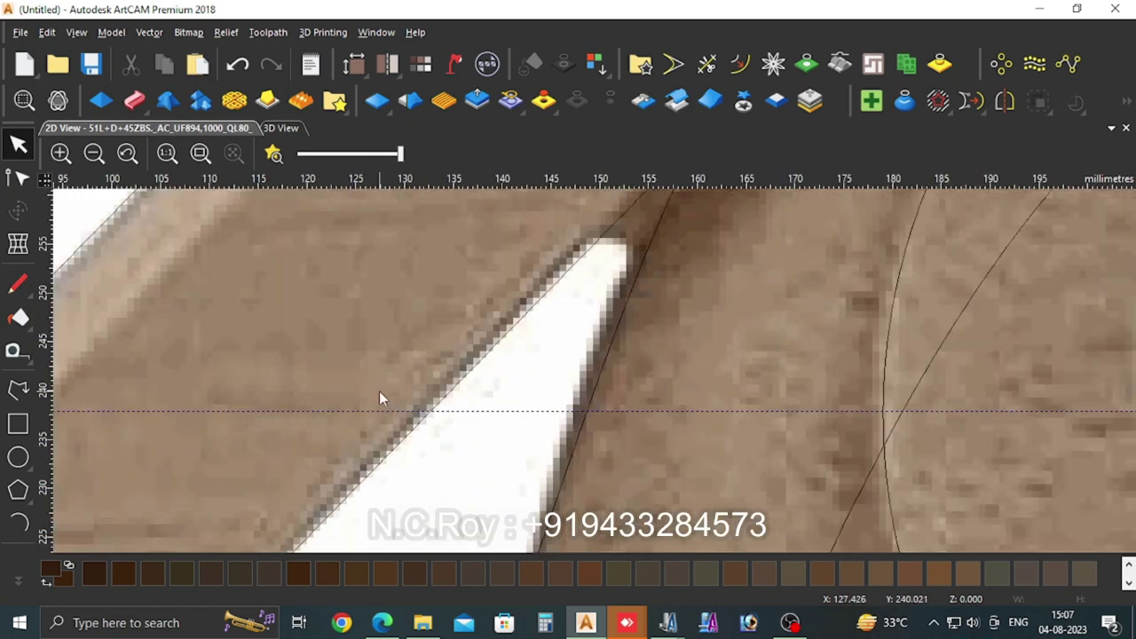
scroll(379, 390, "down", 3)
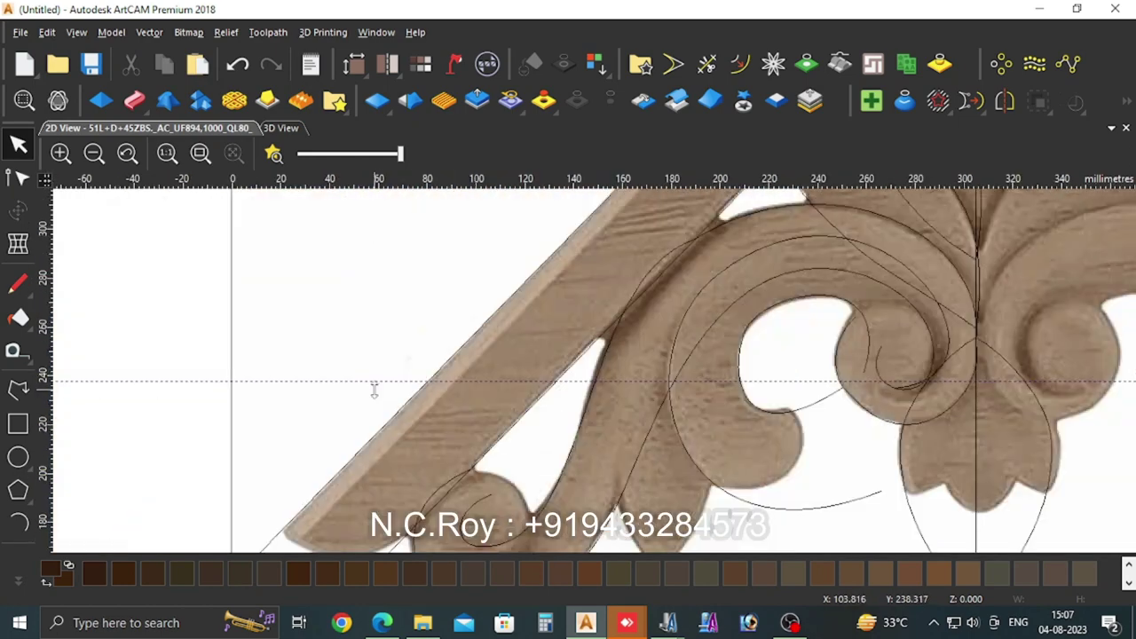
Step: Draw a four-point polyline across the frame band from its outer to inner edge
left_click(17, 388)
scroll(443, 382, "up", 3)
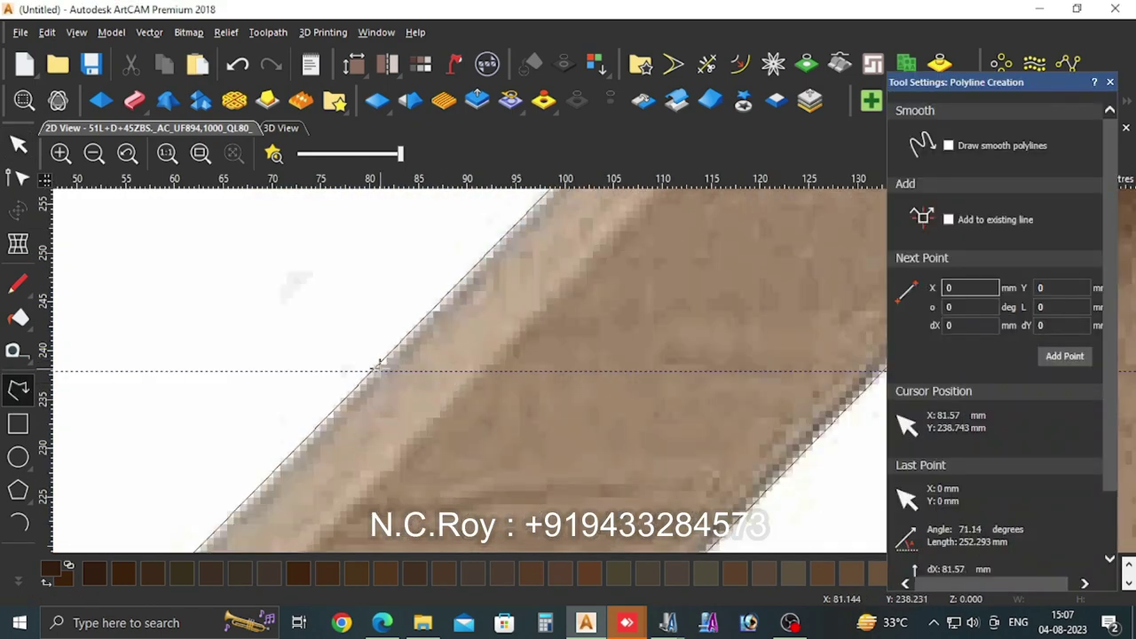
left_click(373, 370)
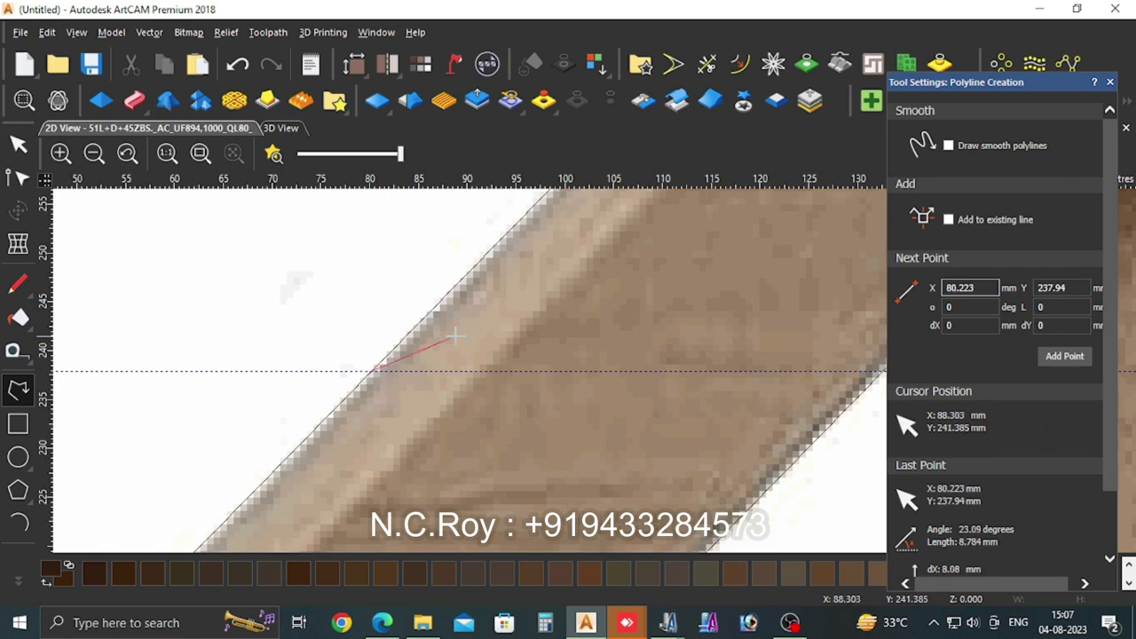
left_click(535, 307)
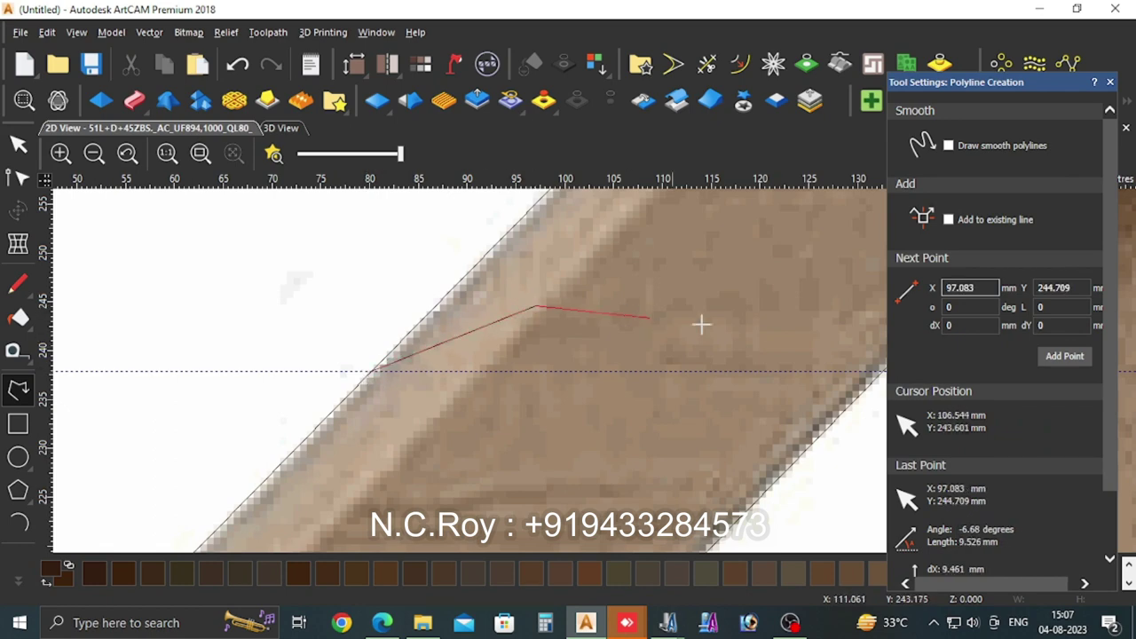
scroll(727, 328, "down", 2)
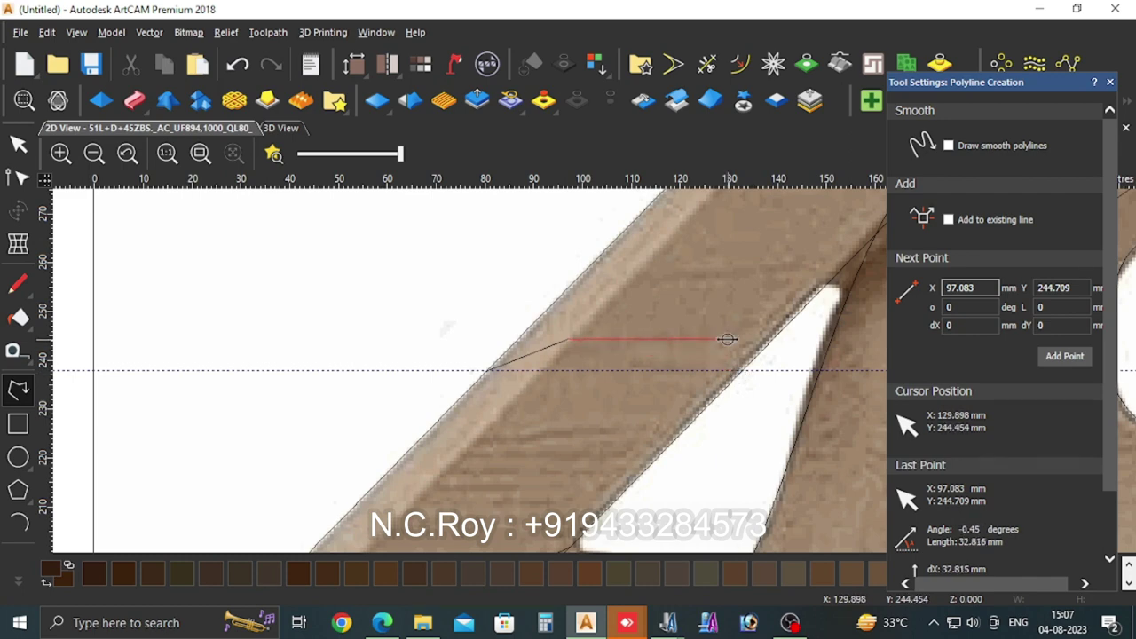
left_click(728, 336)
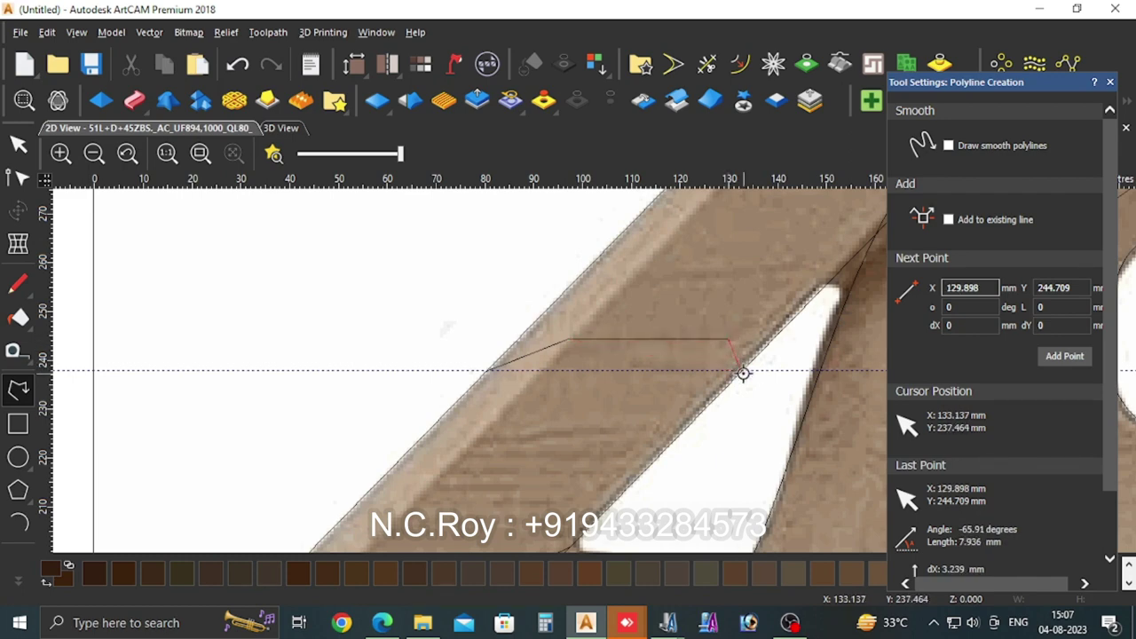
left_click(741, 368)
key("Escape")
Step: Smooth the polyline's right-hand corner and delete the extra corner node
key("n")
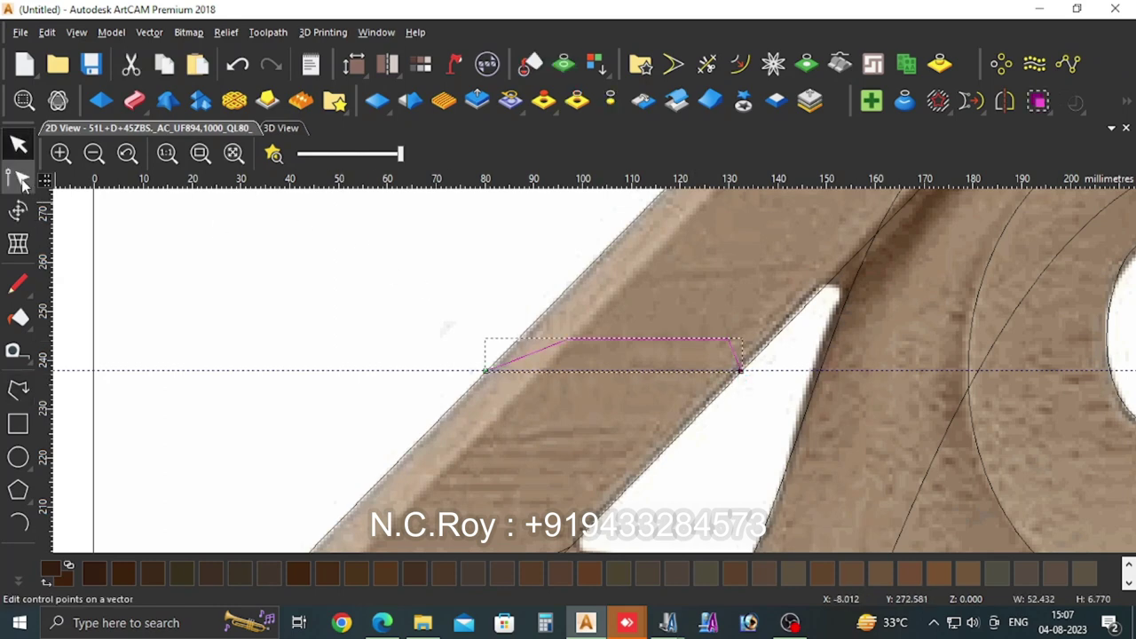
scroll(705, 360, "up", 4)
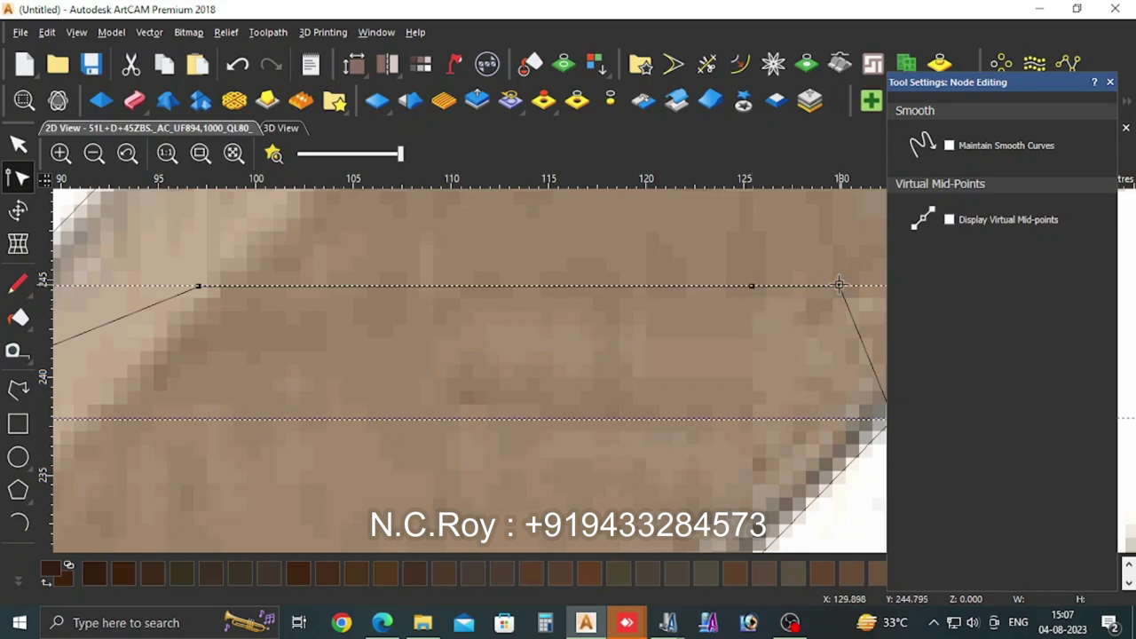
key("s")
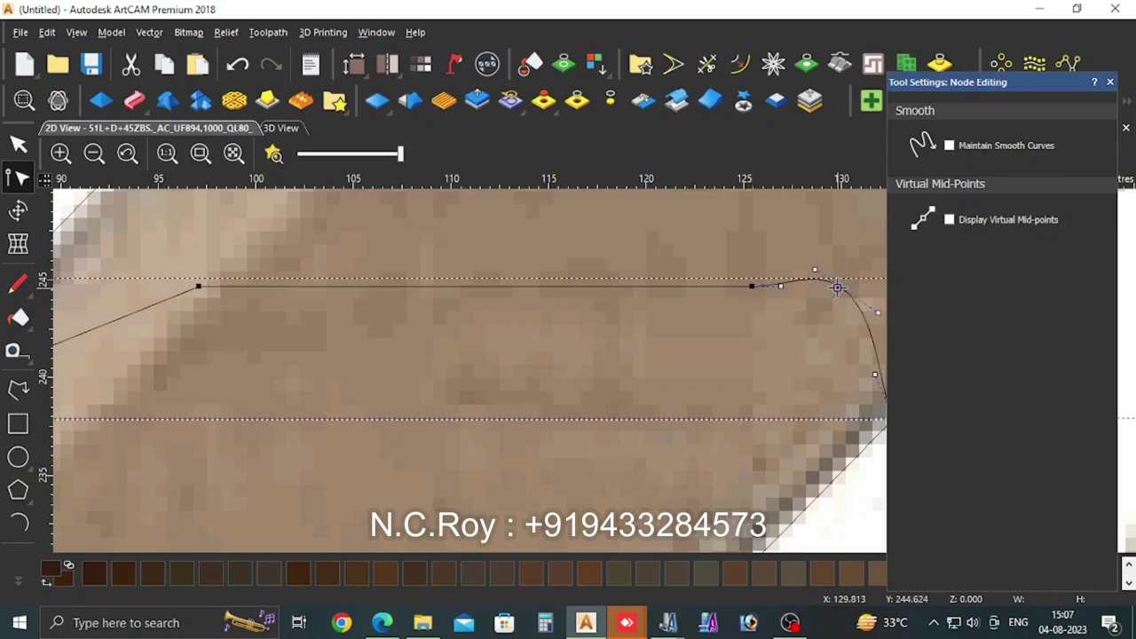
scroll(836, 288, "down", 3)
scroll(700, 361, "up", 3)
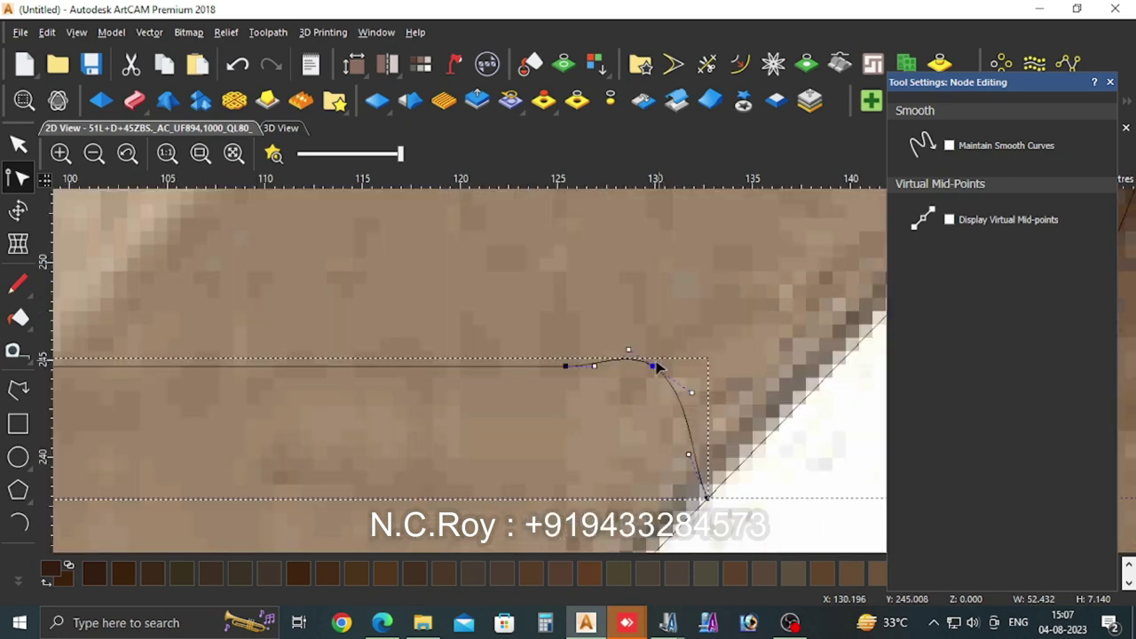
key("Delete")
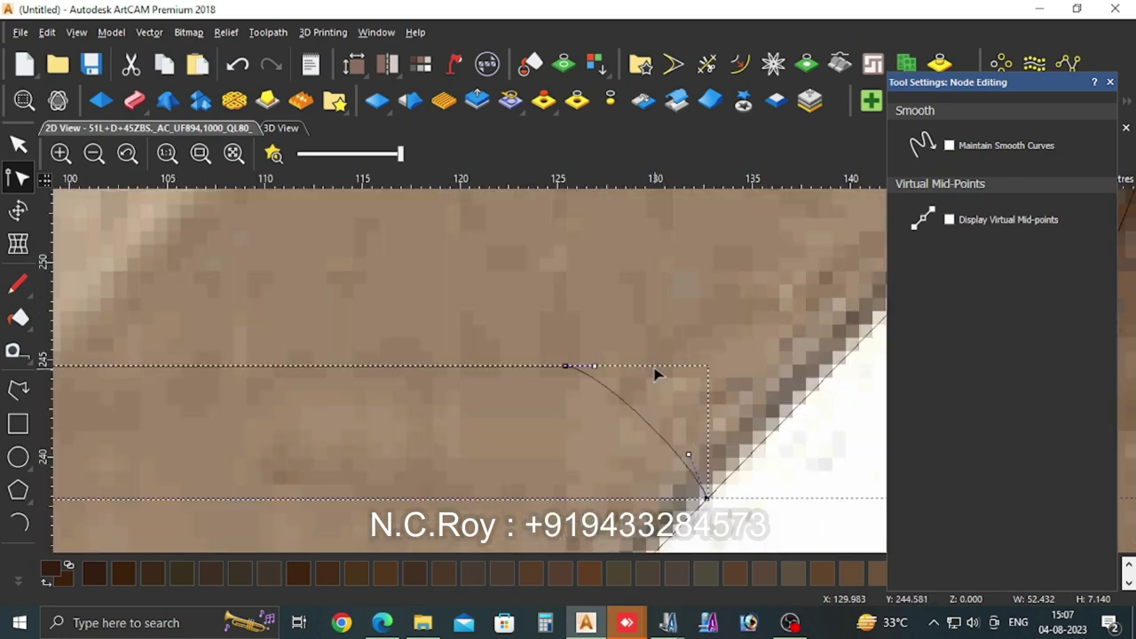
Step: Nudge the upper and lower Bezier handles so the curve rounds into the band's inner edge
left_click(593, 365)
key("Right")
key("Right")
key("Right")
key("Right")
key("Right")
key("Right")
key("Right")
key("Right")
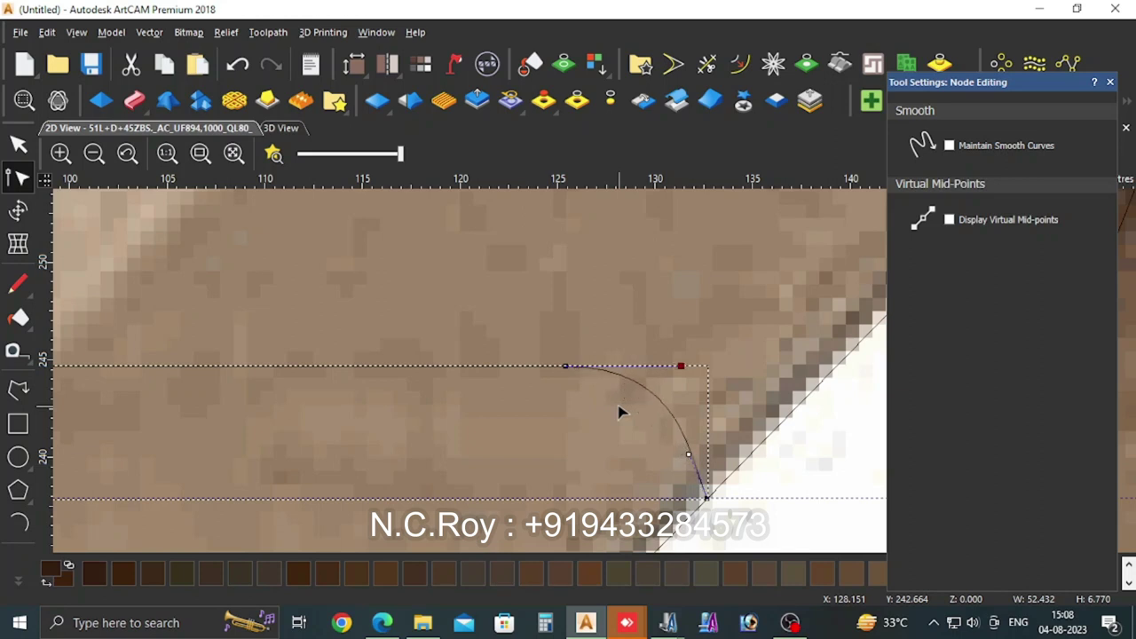
key("Right")
key("Right")
left_click_drag(652, 433, 698, 484)
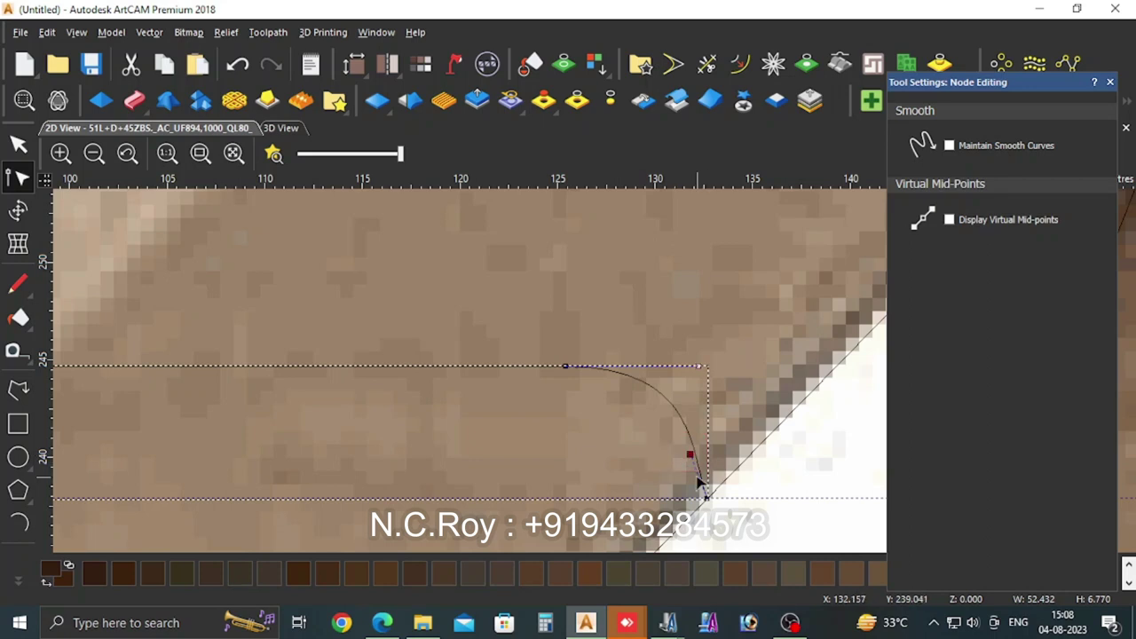
key("Right")
key("Right")
key("Right")
key("Left")
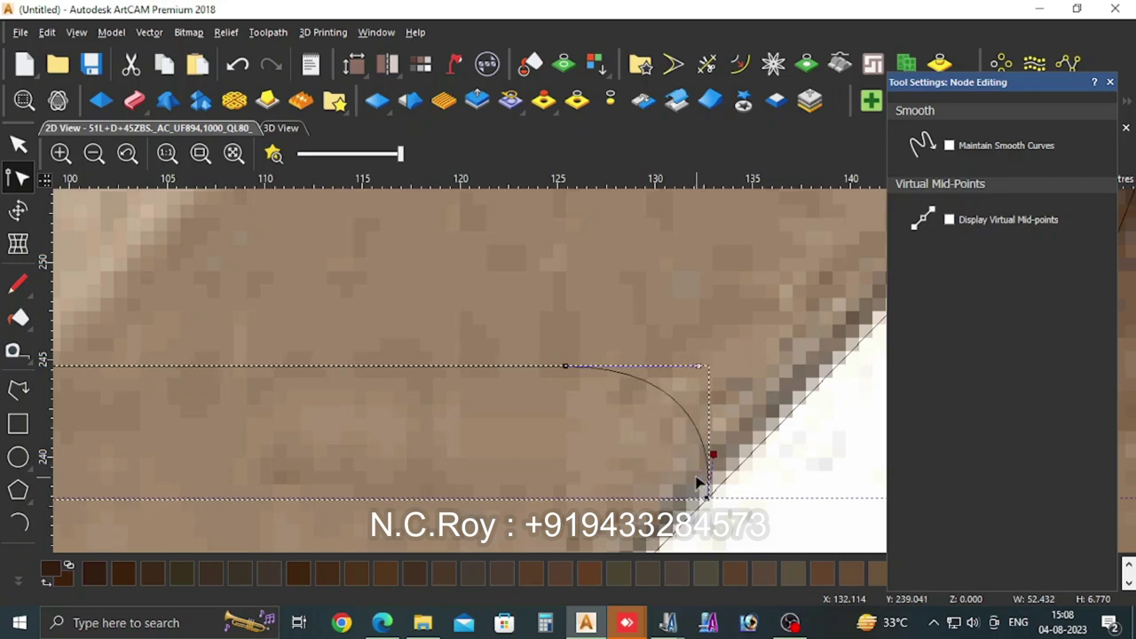
key("Left")
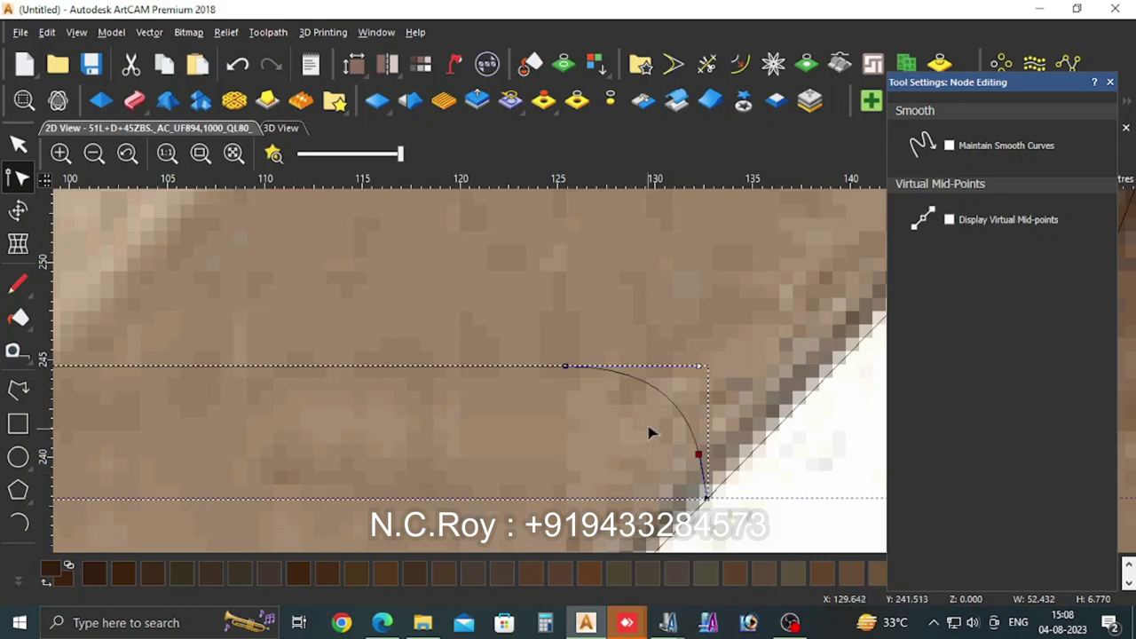
left_click_drag(664, 336, 729, 430)
key("Left")
key("Left")
key("Left")
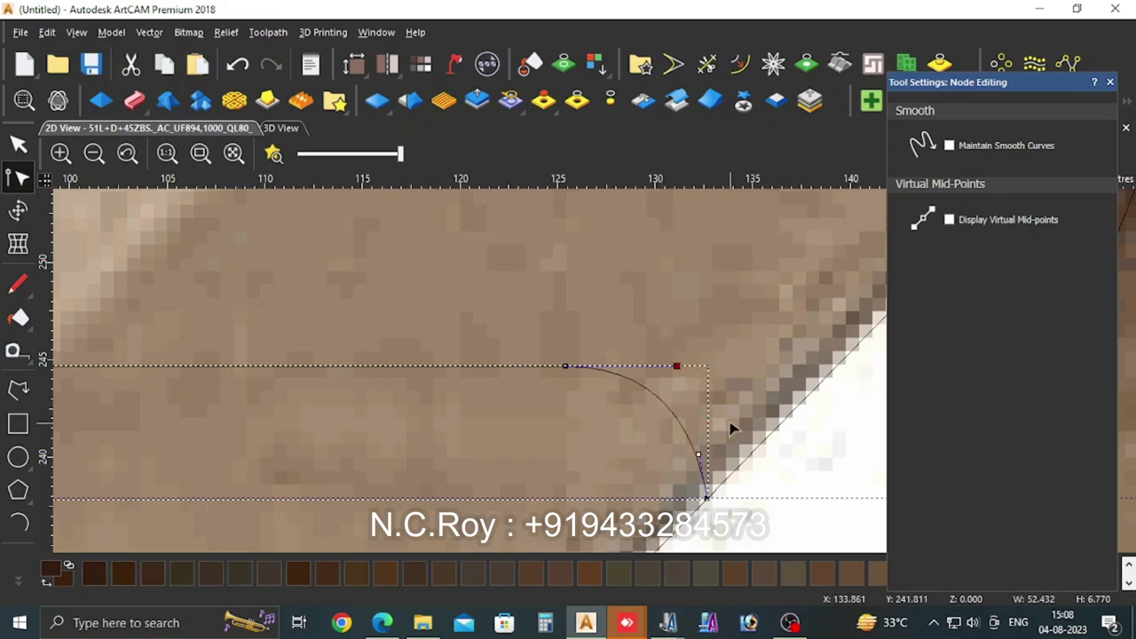
scroll(731, 430, "down", 3)
scroll(755, 414, "down", 3)
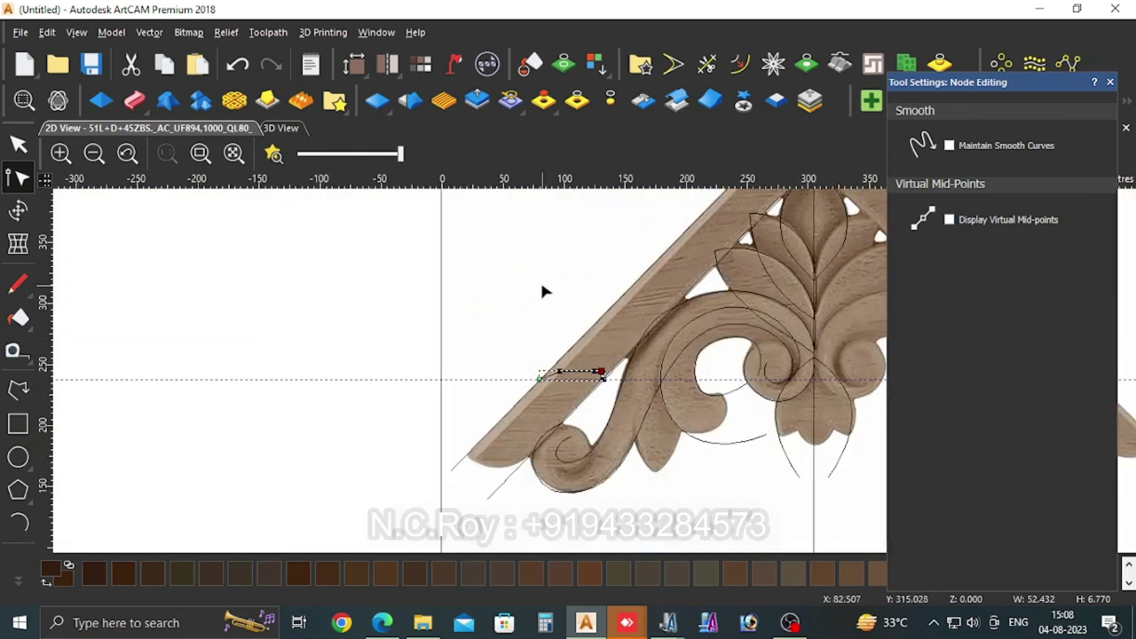
Step: Shift the polyline's upper-left node left toward the band's edge
left_click(543, 391)
scroll(543, 392, "up", 5)
scroll(590, 306, "down", 1)
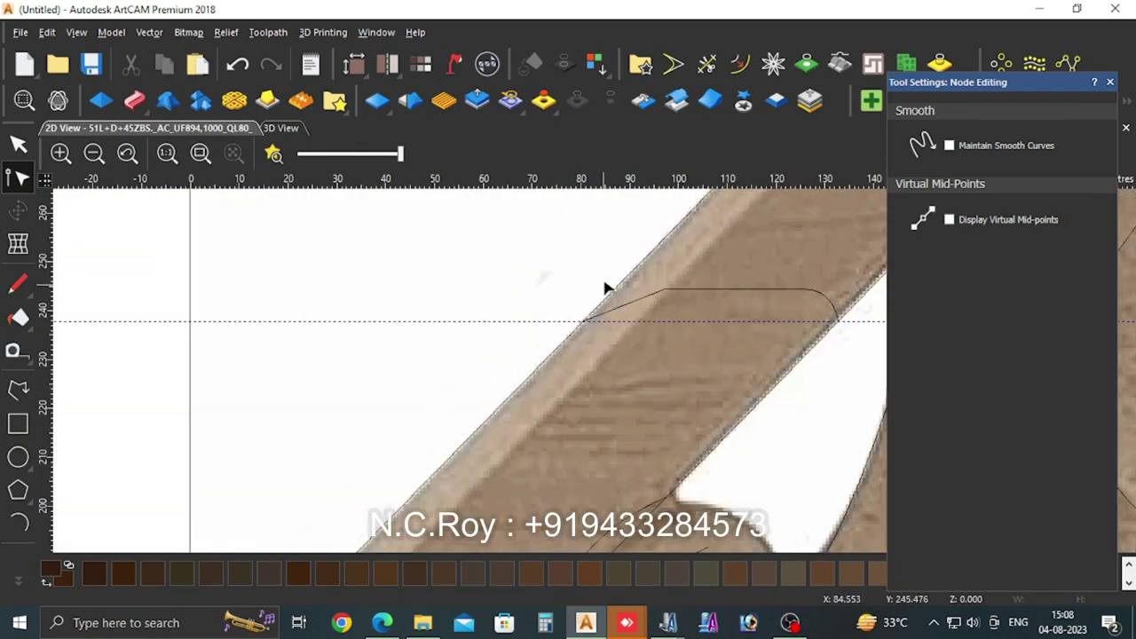
left_click(641, 305)
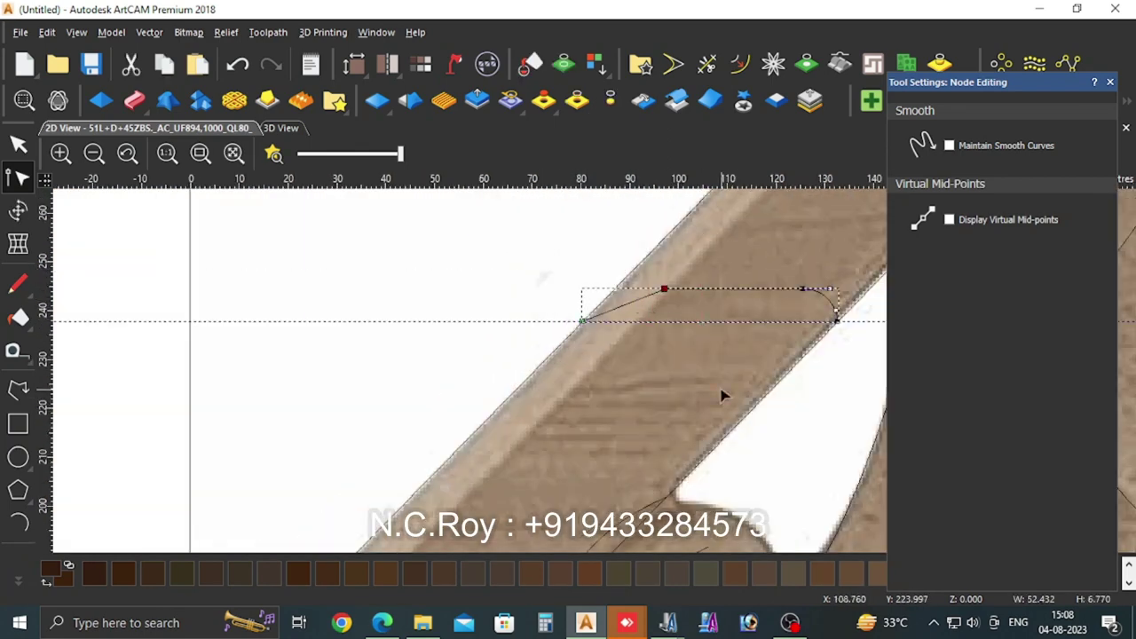
key("Left")
key("Left")
key("Left")
key("Left")
key("Left")
key("Left")
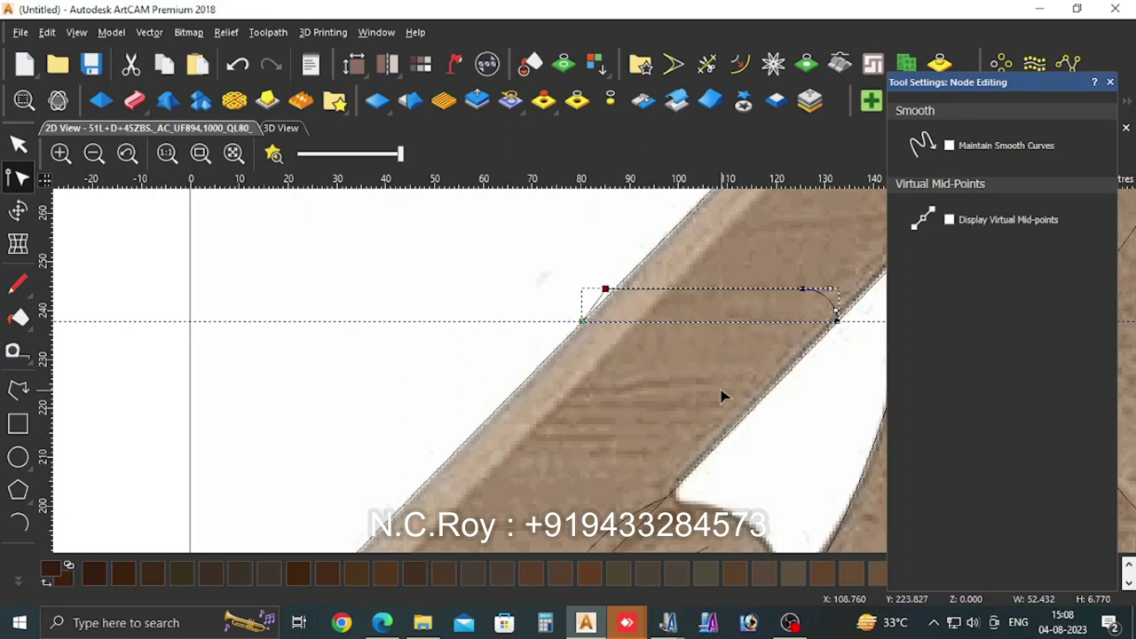
Step: Draw an 11.251 × 6 mm rectangle just left of the top of the diagonal rail
left_click(18, 423)
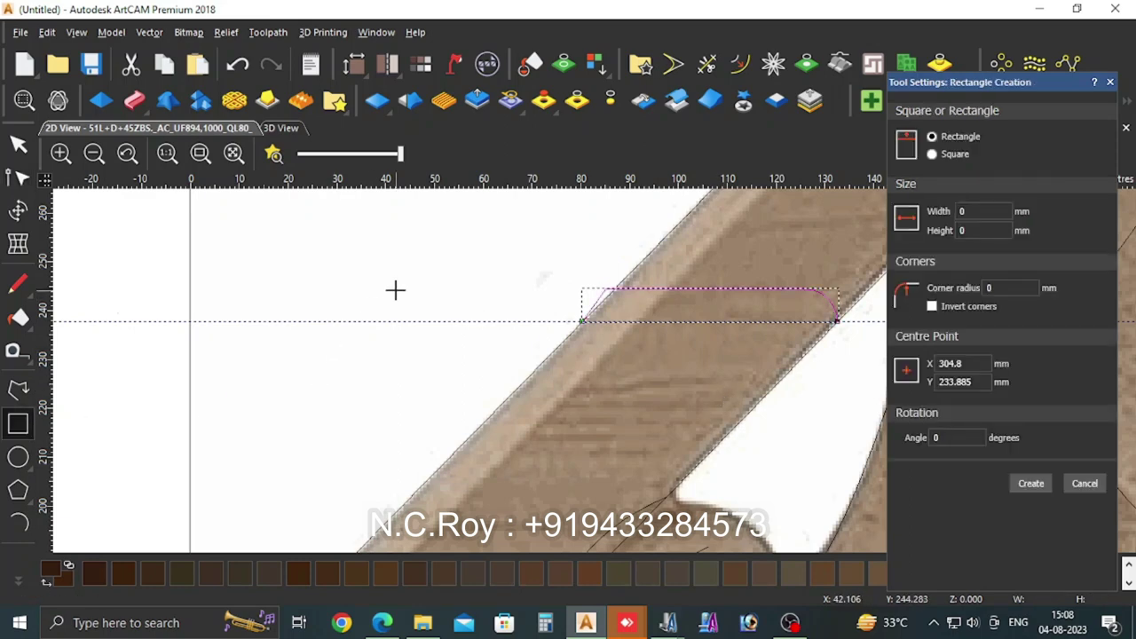
left_click_drag(396, 289, 450, 311)
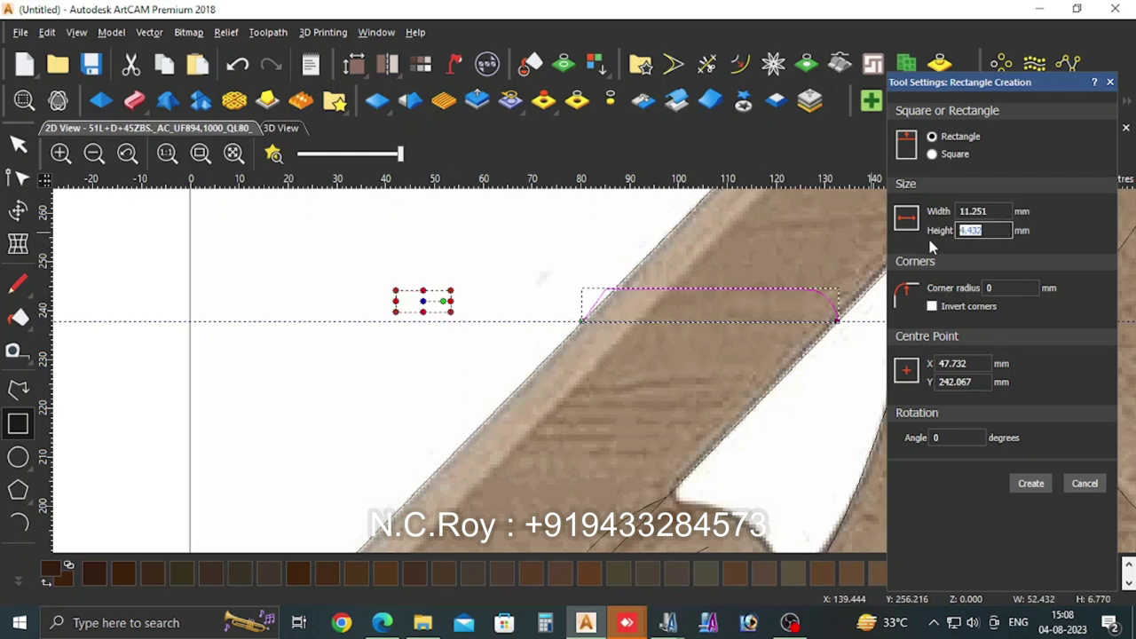
type("6")
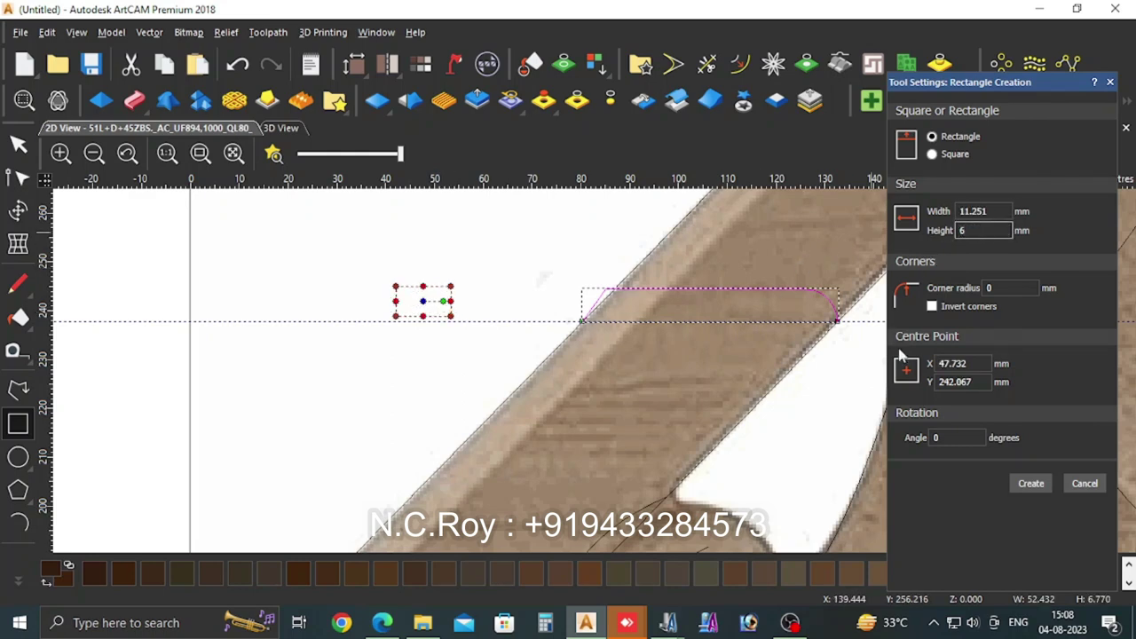
left_click(1045, 482)
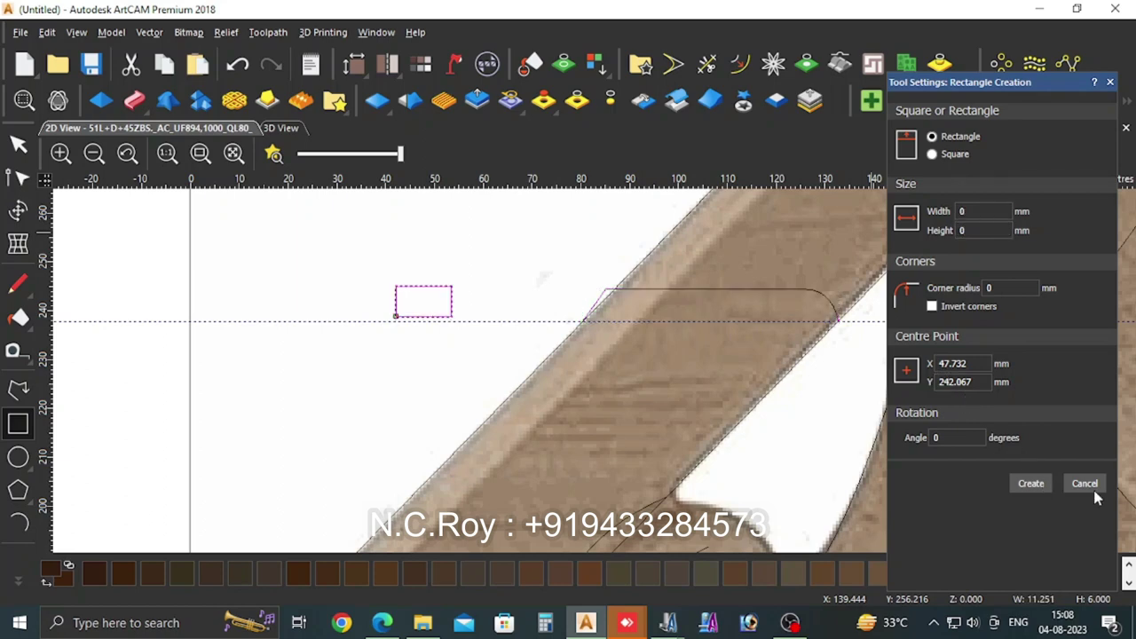
left_click(1084, 483)
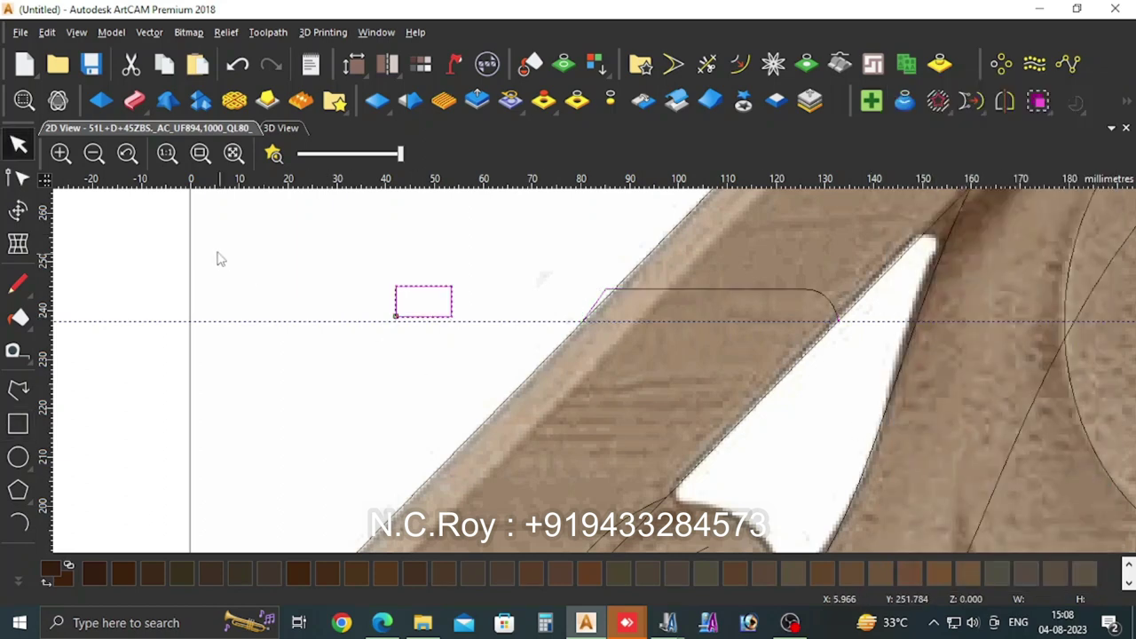
left_click(18, 178)
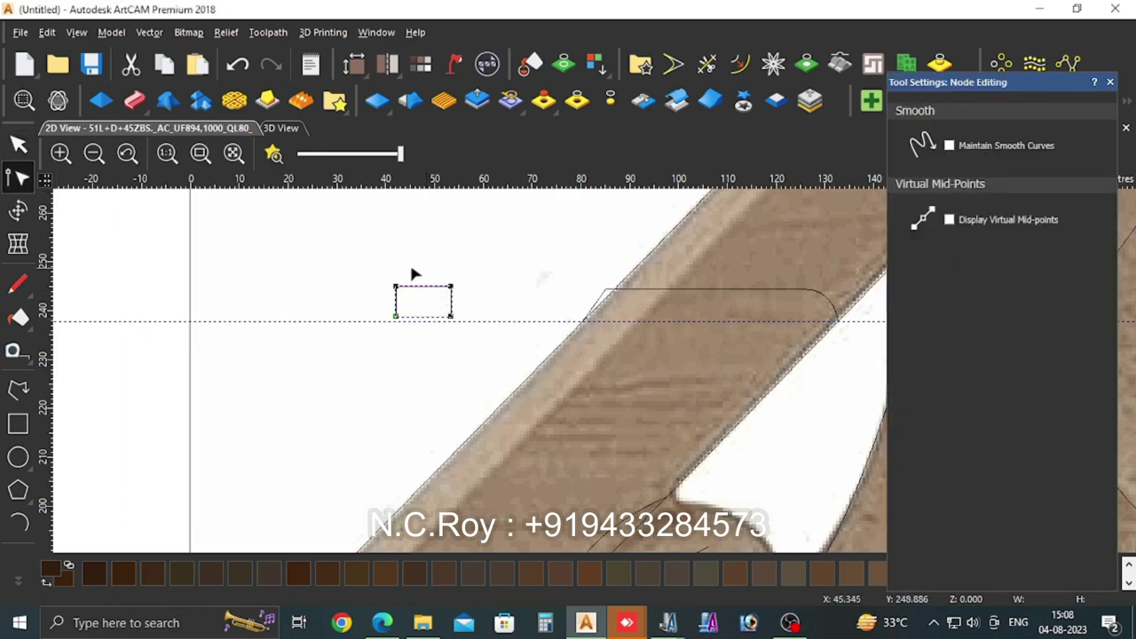
Step: Raise the model resolution to 3534 x 2712 pixels and accept the resampling
left_click(515, 238)
scroll(540, 295, "down", 5)
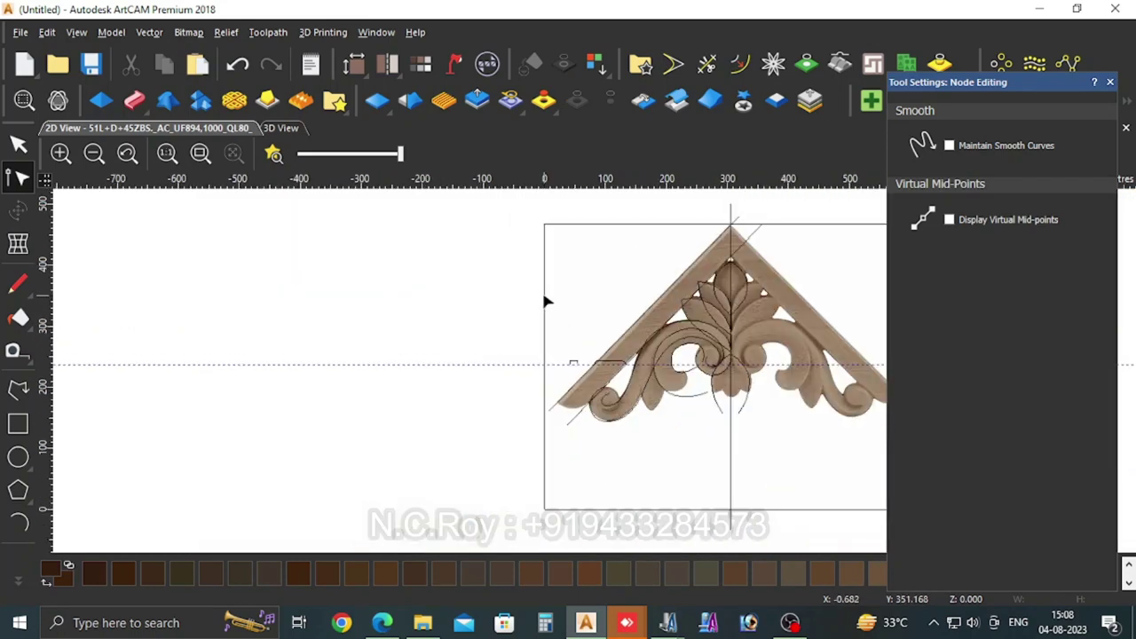
scroll(694, 318, "up", 3)
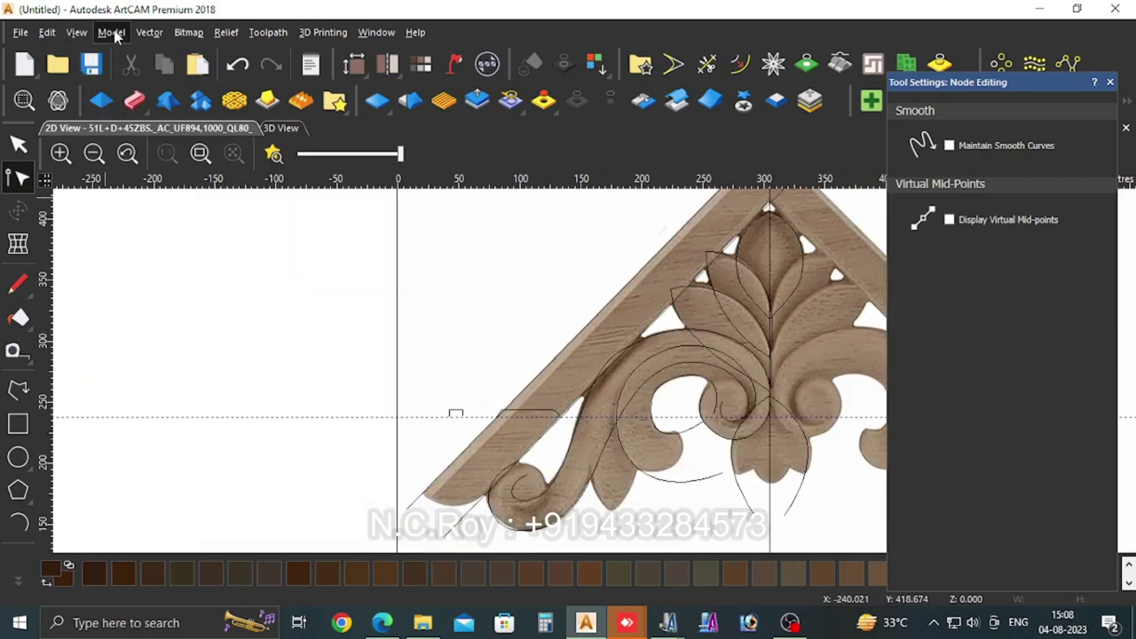
left_click(107, 33)
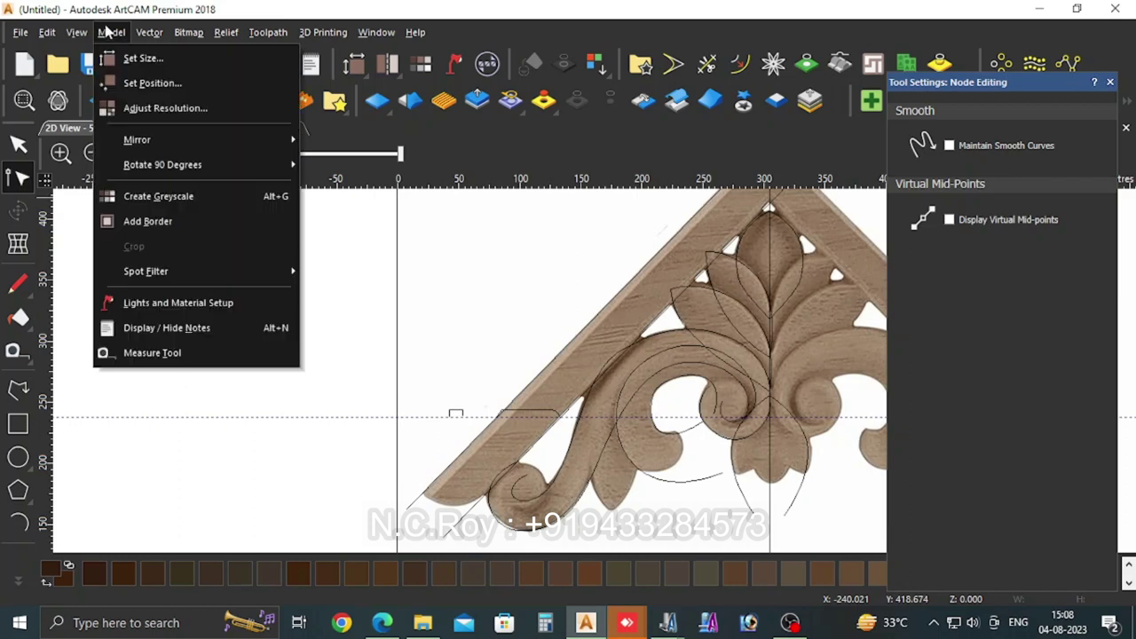
left_click(165, 107)
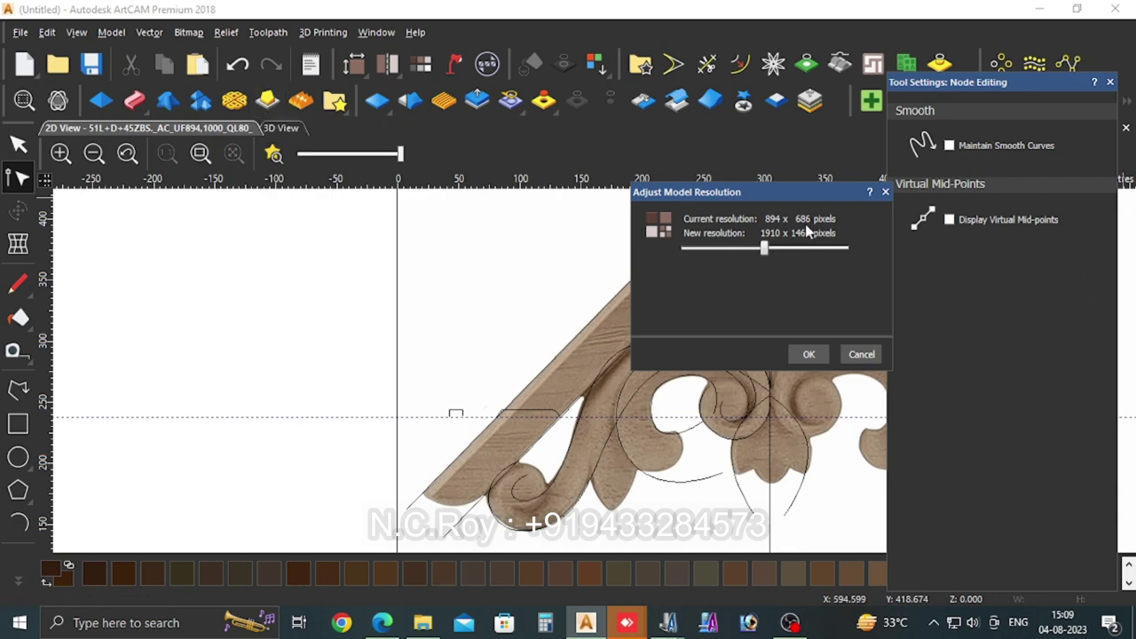
left_click_drag(761, 256, 827, 264)
left_click(810, 354)
left_click(816, 317)
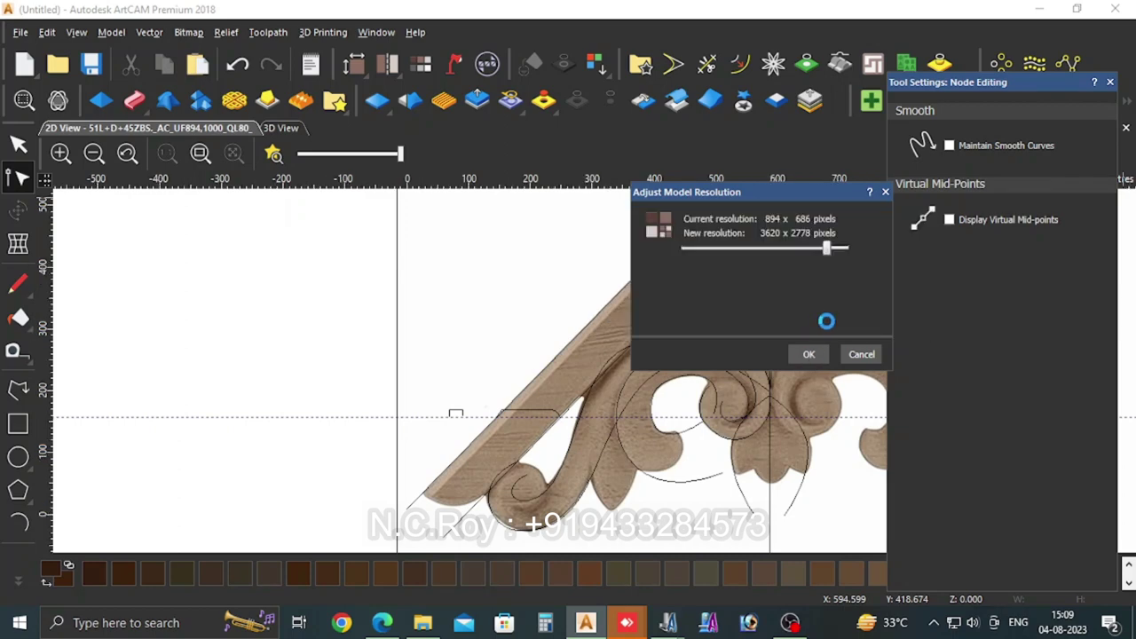
Step: Tile the views vertically and enlarge the 3D view to fill the workspace
left_click(379, 33)
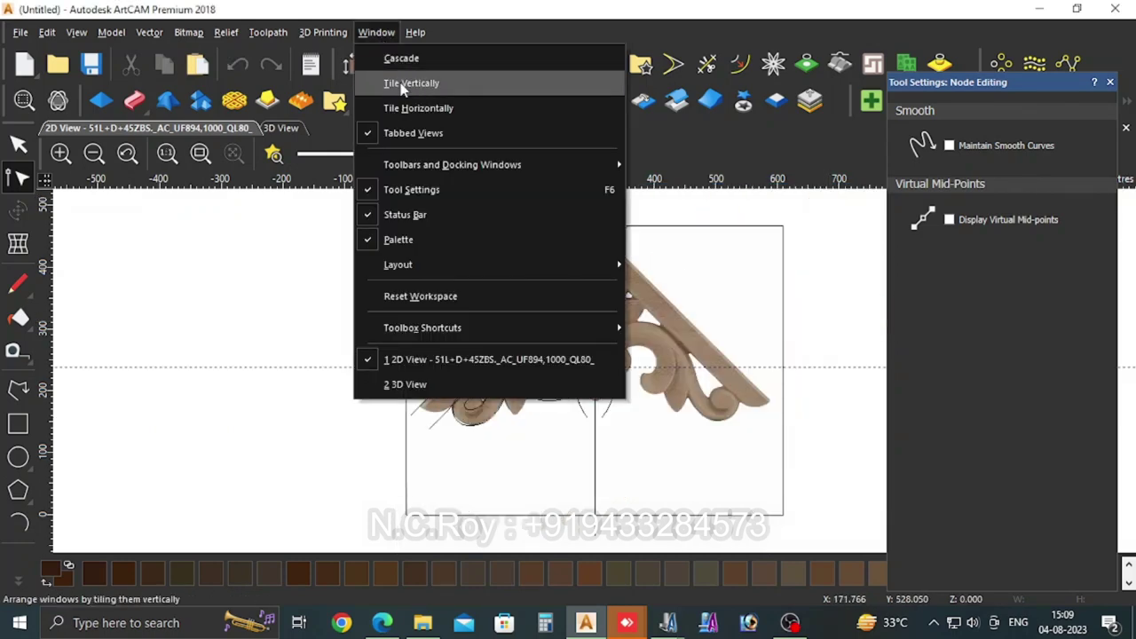
left_click(411, 83)
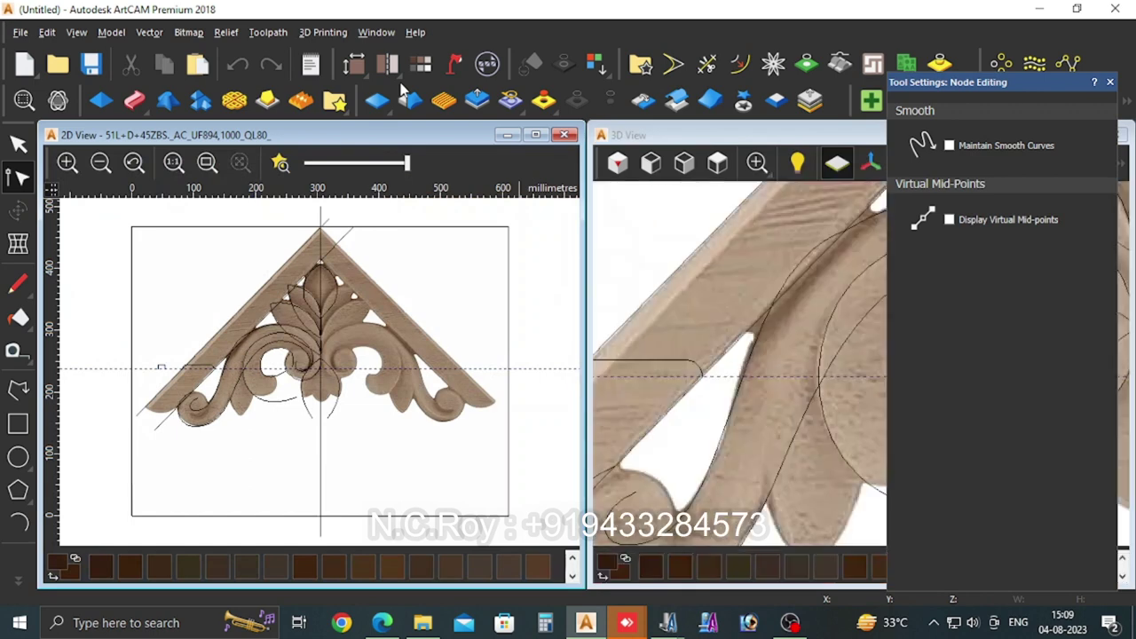
double_click(701, 134)
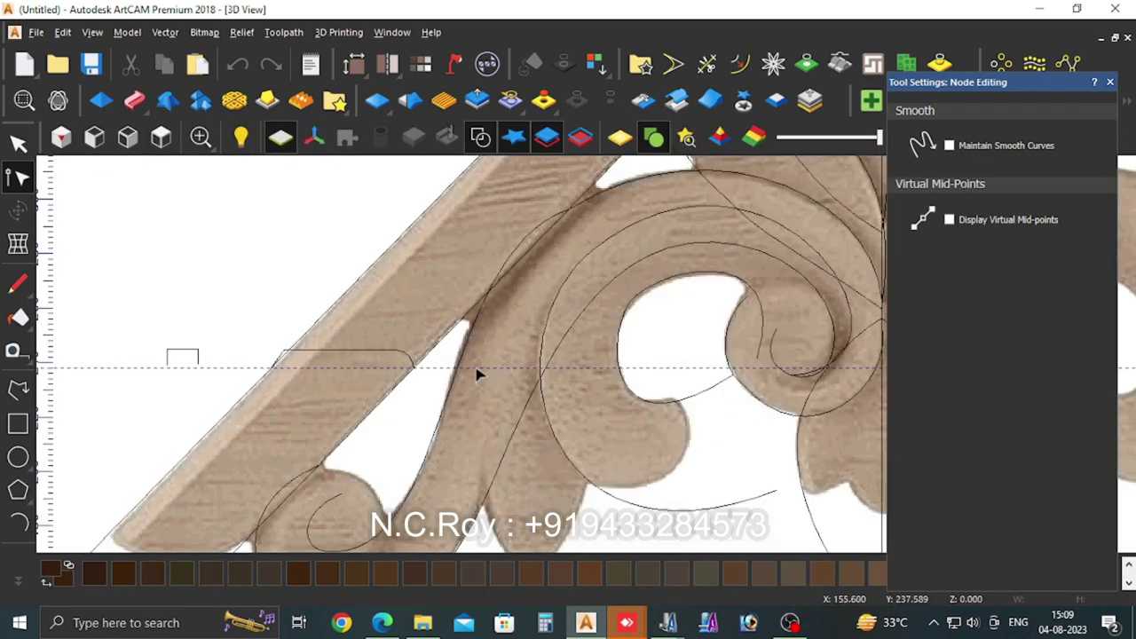
key("n")
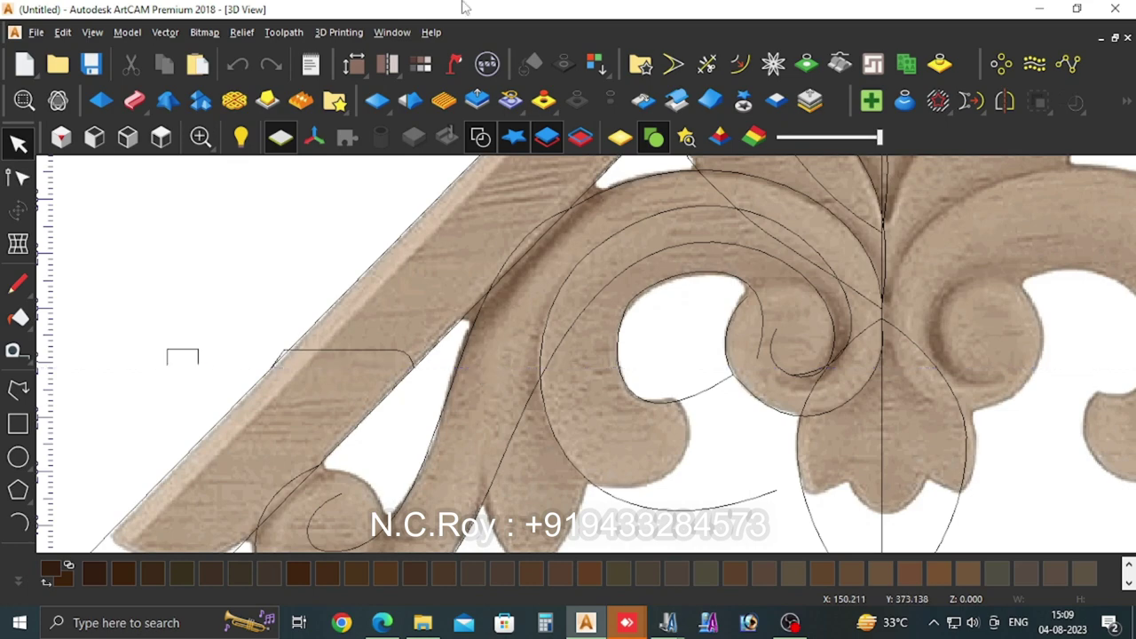
Step: Hide the wood shading, remove the horizontal guideline and select both diagonal rail lines
left_click(636, 131)
scroll(603, 335, "down", 1)
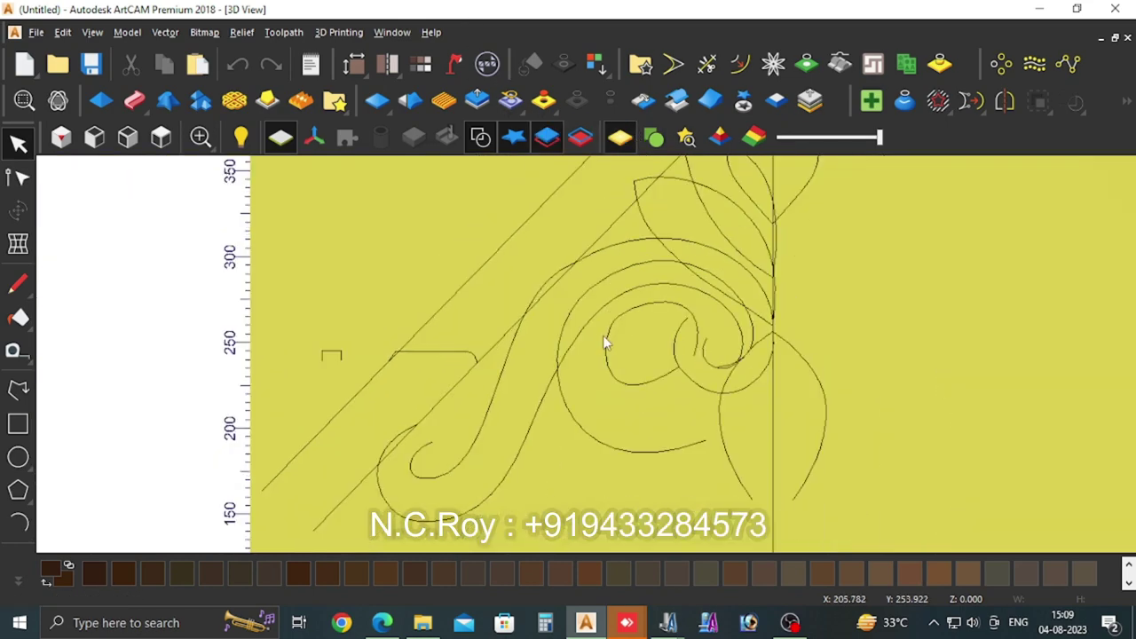
scroll(593, 328, "down", 1)
scroll(483, 242, "down", 2)
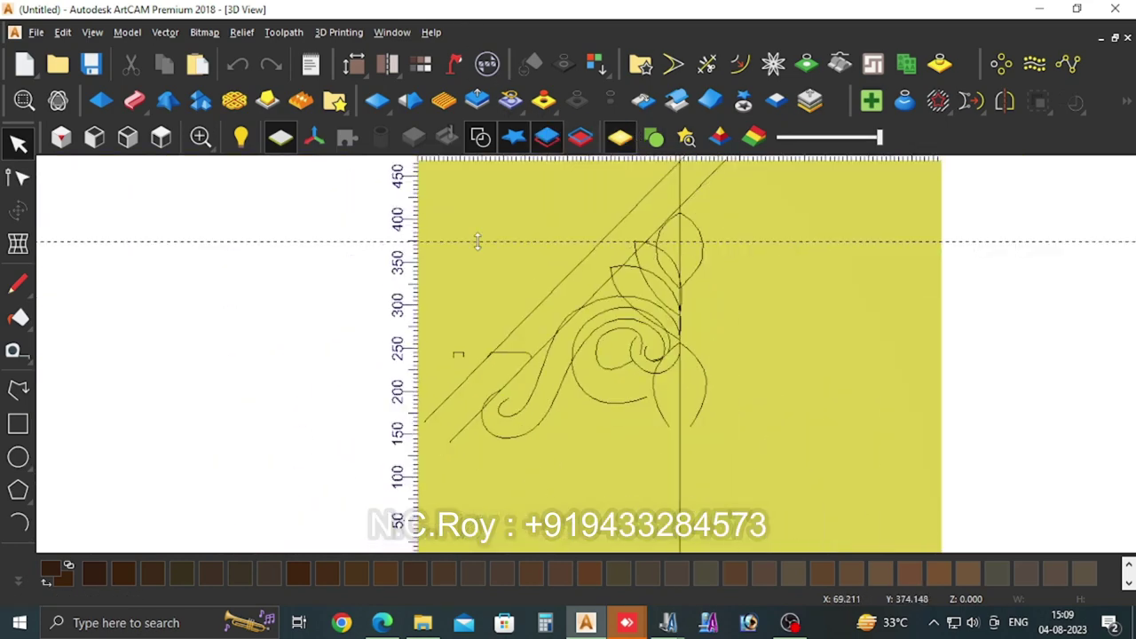
left_click_drag(471, 242, 399, 241)
left_click(534, 310)
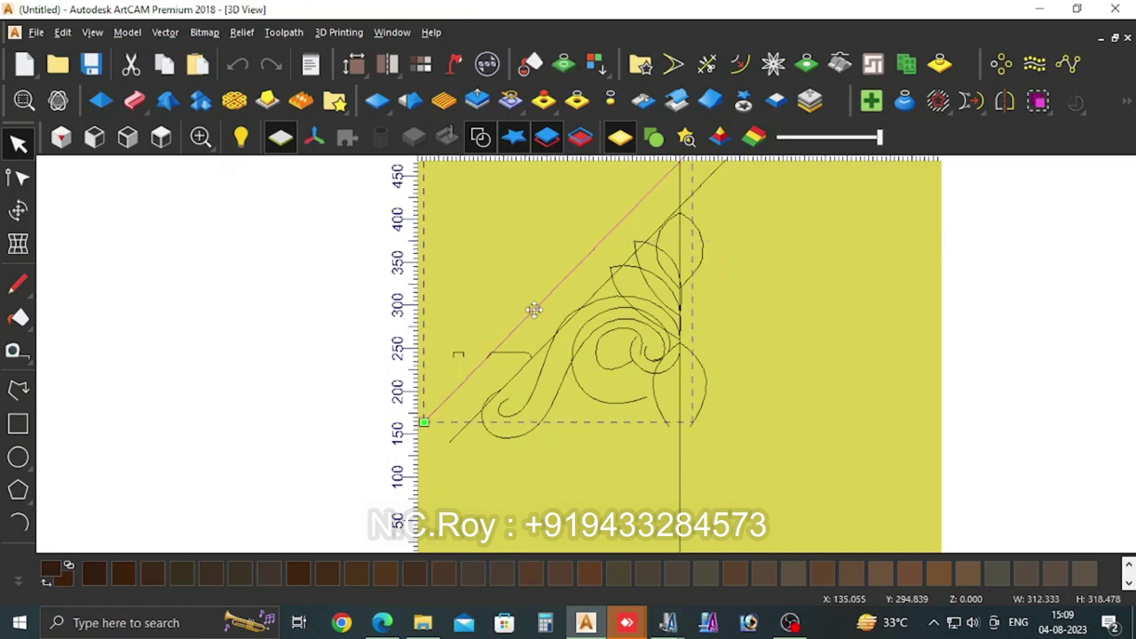
left_click(459, 429, "shift")
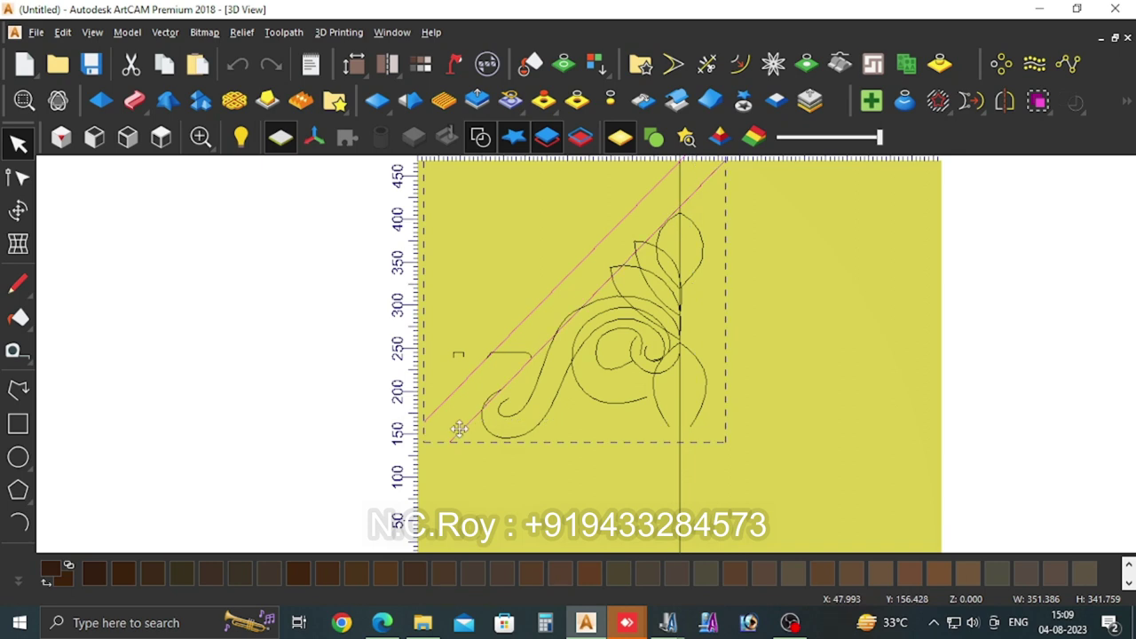
Step: In Two Rail Sweep, add the small profile as cross section and Z Mod height profile with Exact Height
left_click(133, 100)
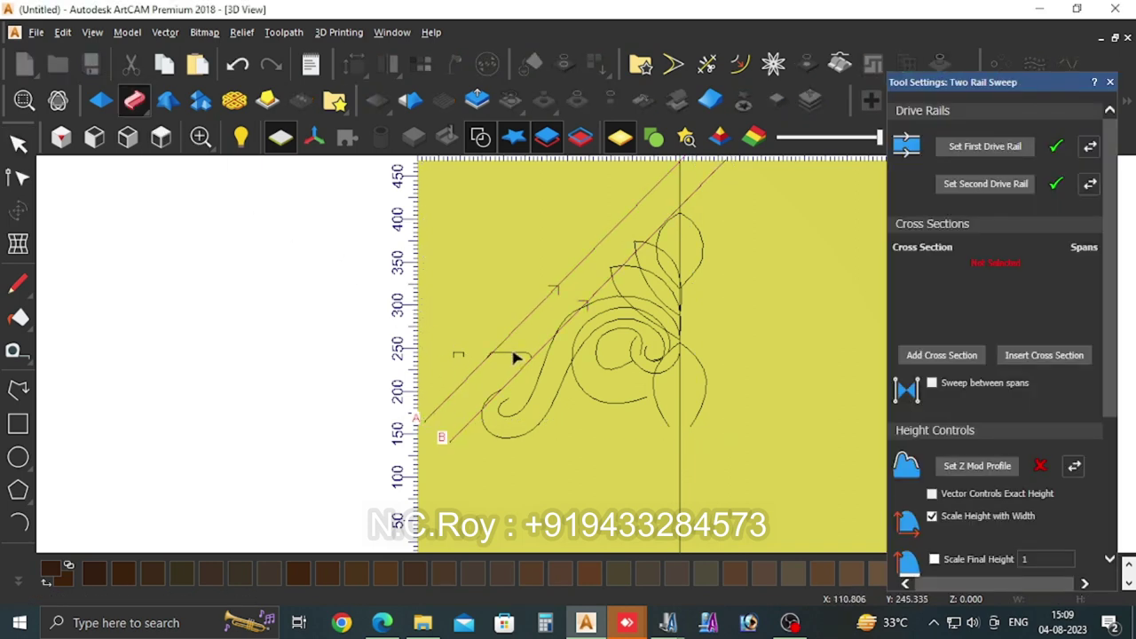
left_click(514, 356)
left_click(965, 358)
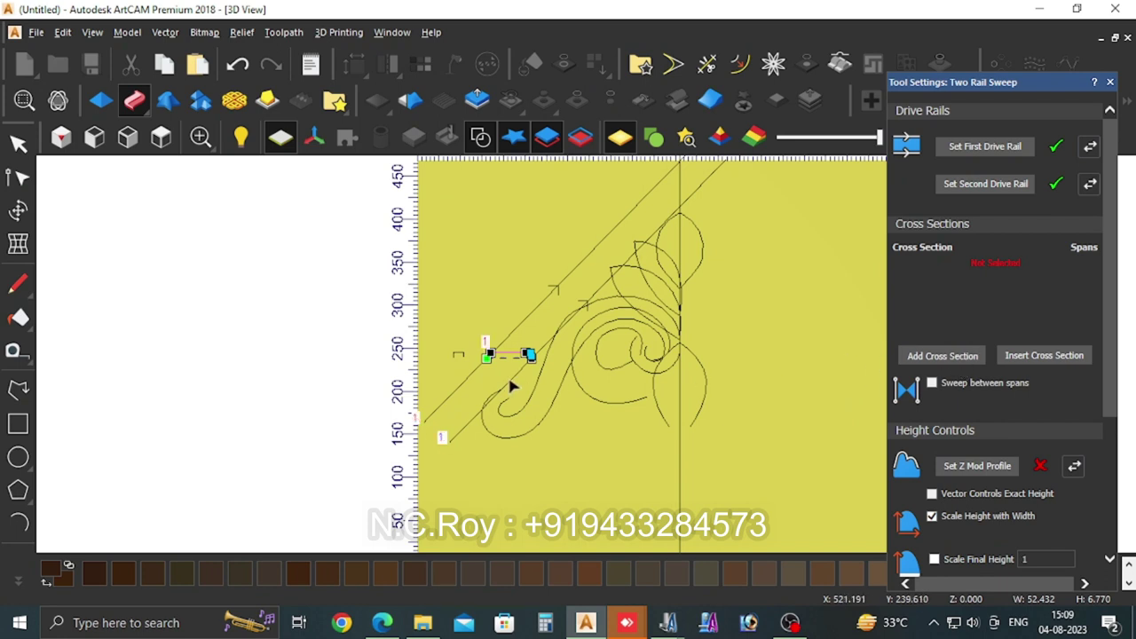
left_click(451, 358)
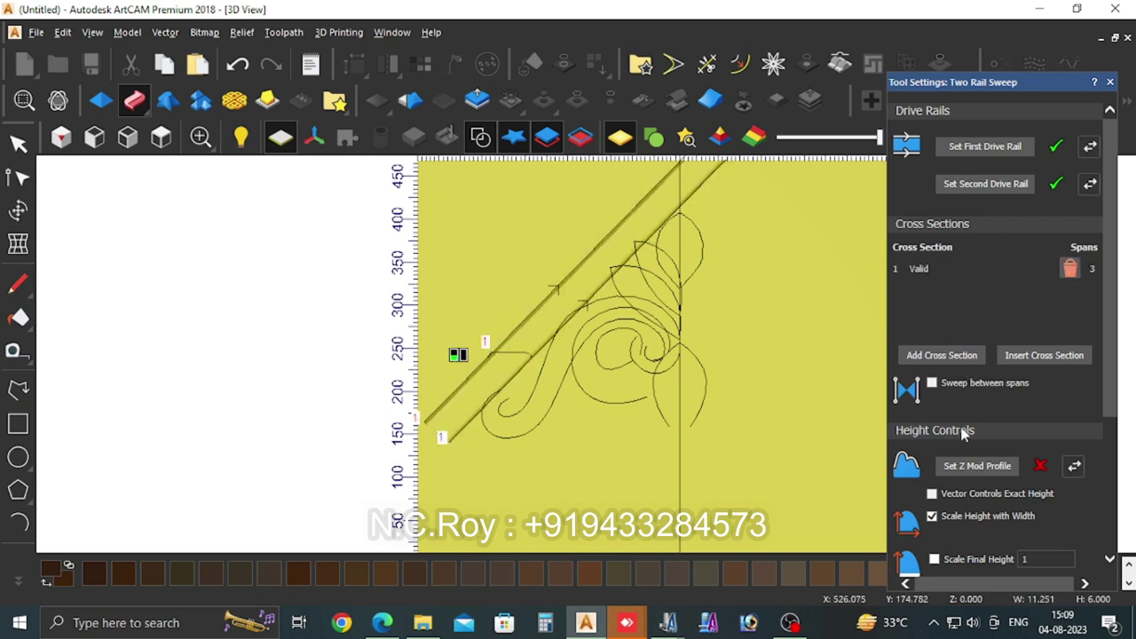
left_click(976, 468)
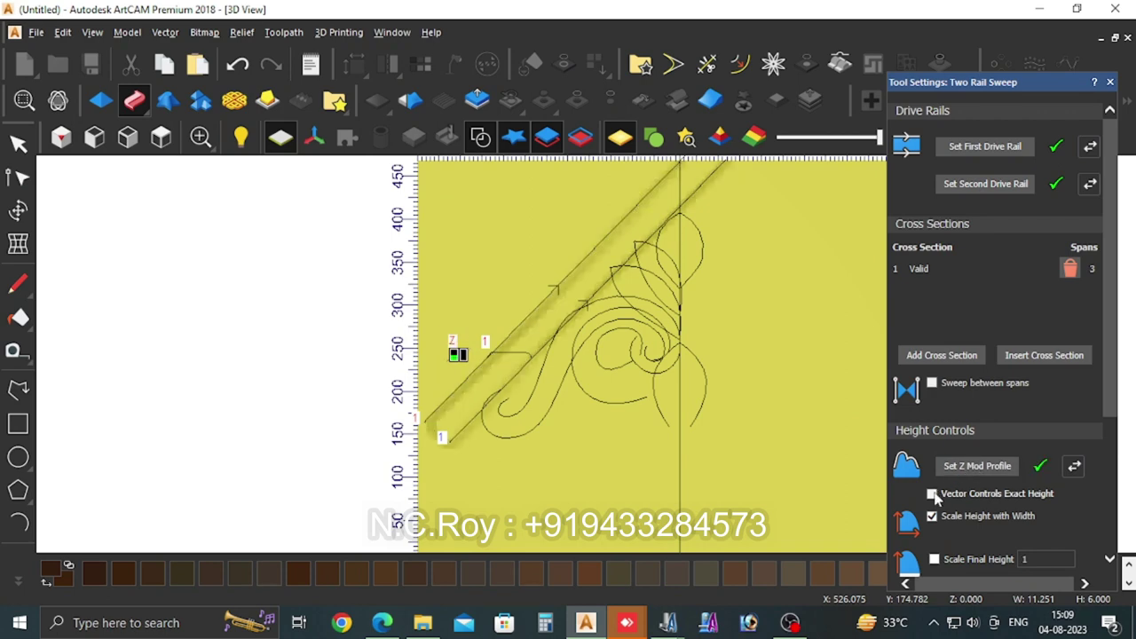
left_click(932, 494)
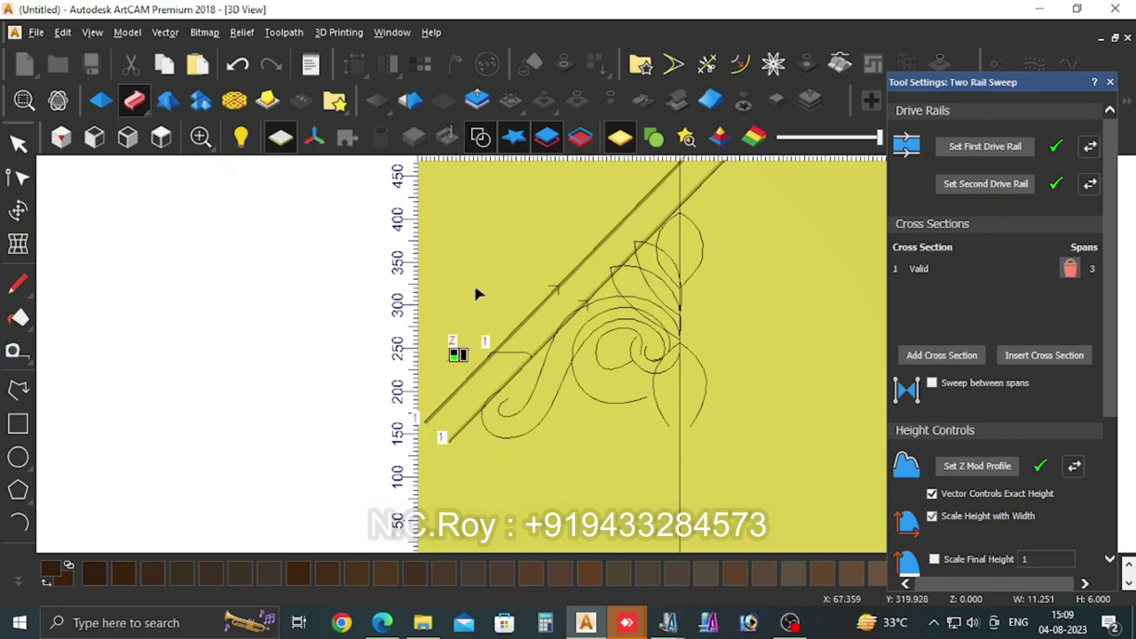
Step: Nudge the cross-section profile's top-left node two steps to the right
scroll(492, 364, "up", 2)
scroll(497, 366, "up", 2)
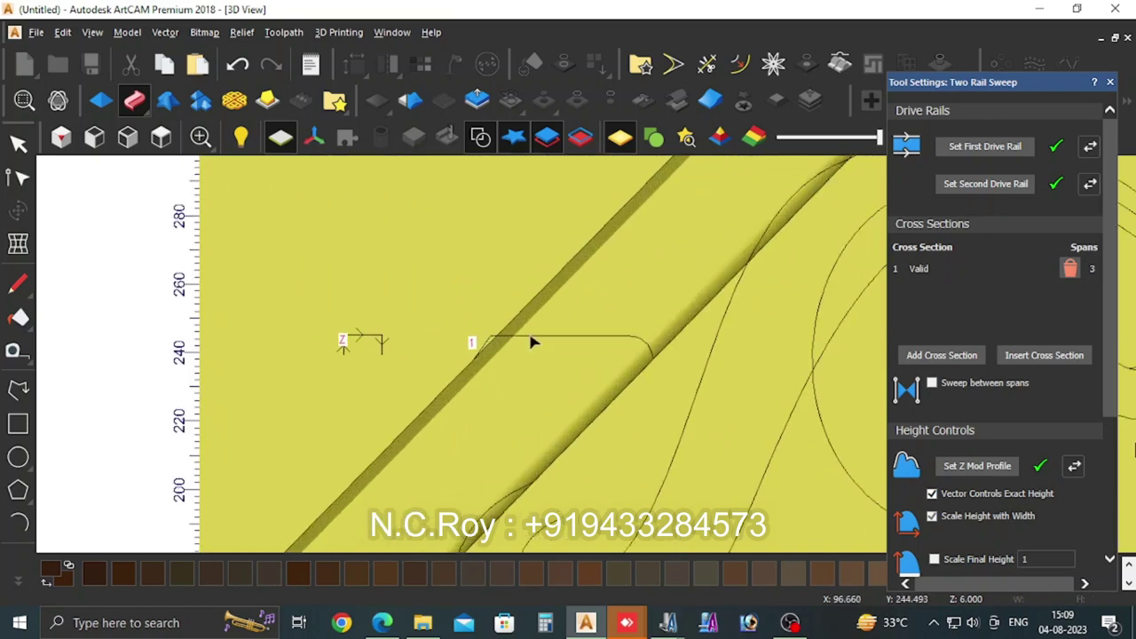
left_click(531, 338)
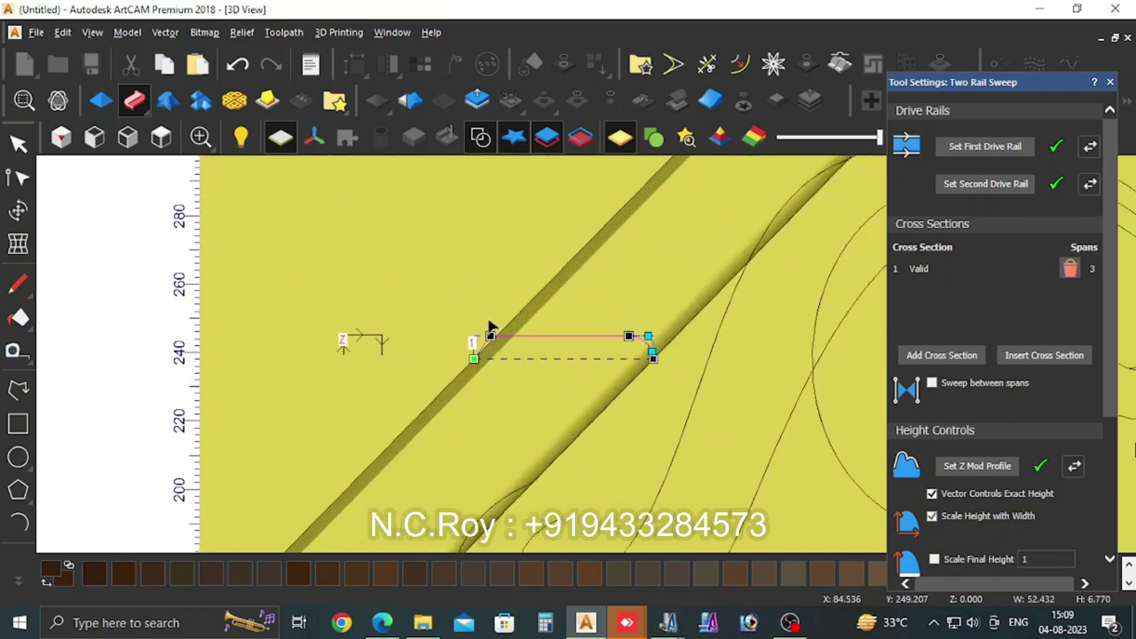
left_click(490, 336)
key("Right")
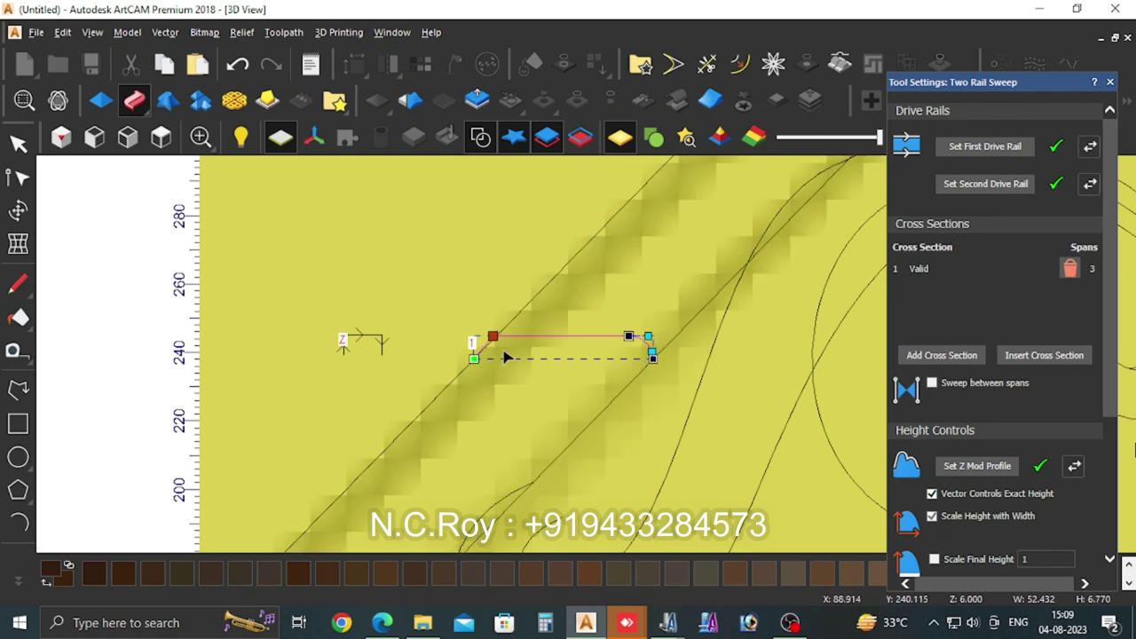
key("Right")
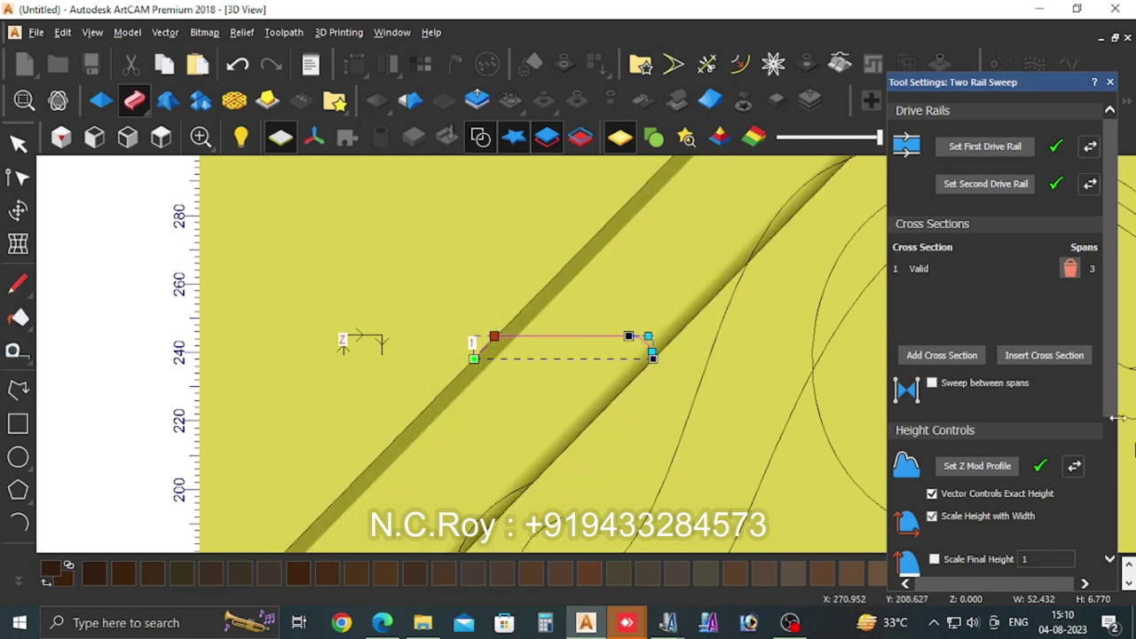
Step: Apply the two-rail sweep with Merge High to raise the rail relief
left_click_drag(1113, 387, 1111, 543)
left_click(956, 494)
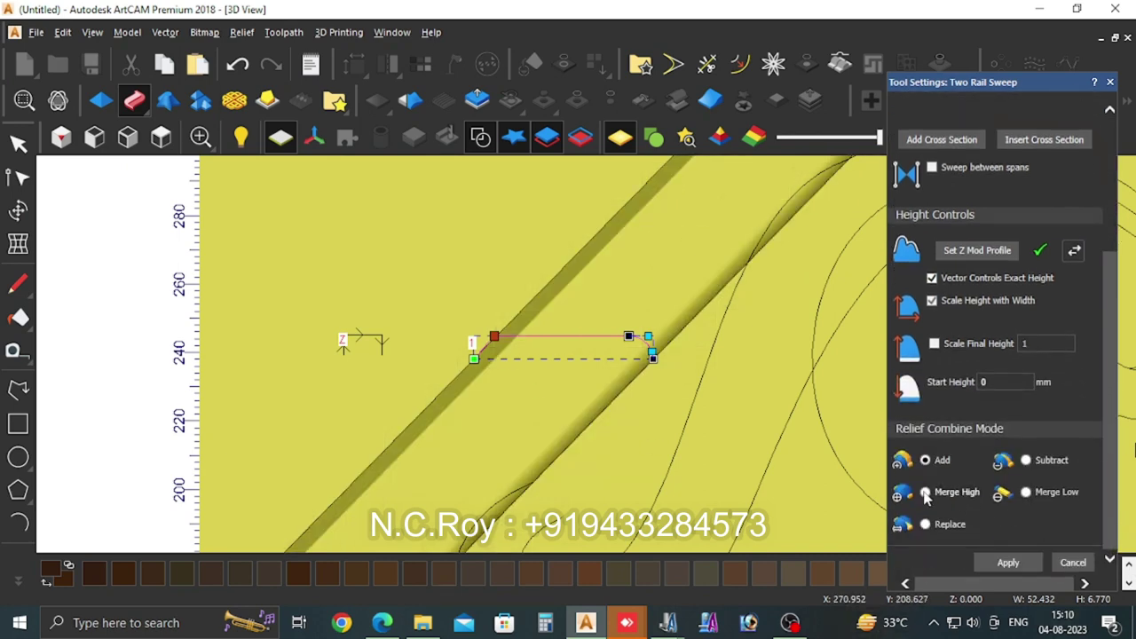
left_click(1072, 563)
left_click(518, 265)
scroll(517, 265, "down", 2)
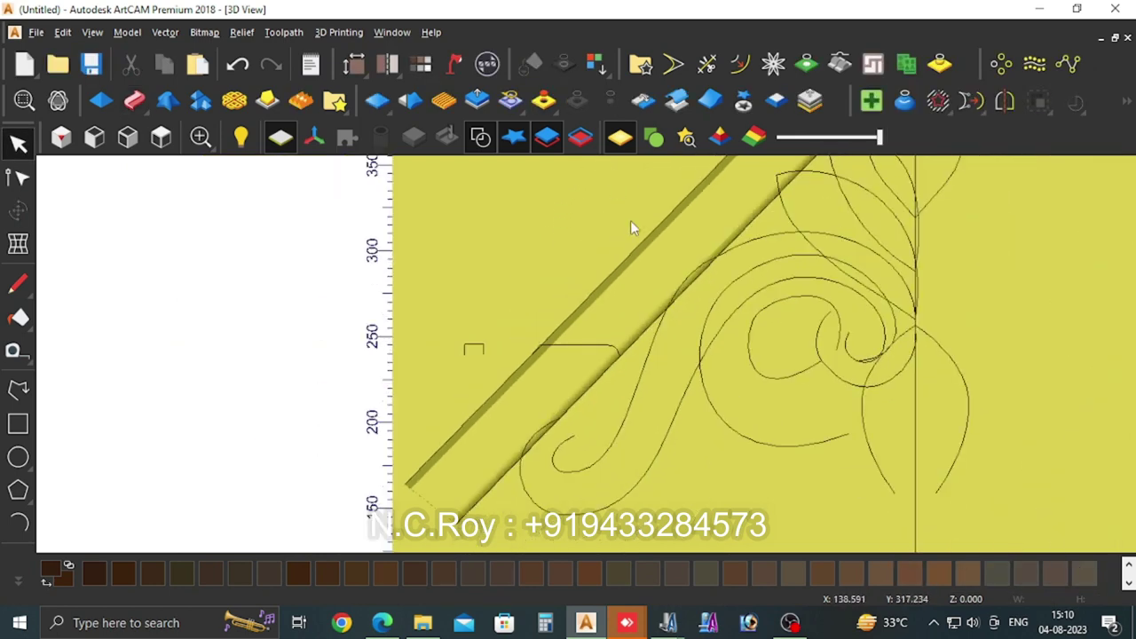
Step: Draw a closed six-point polyline outline around the rail's lower end beside the scroll
left_click(653, 137)
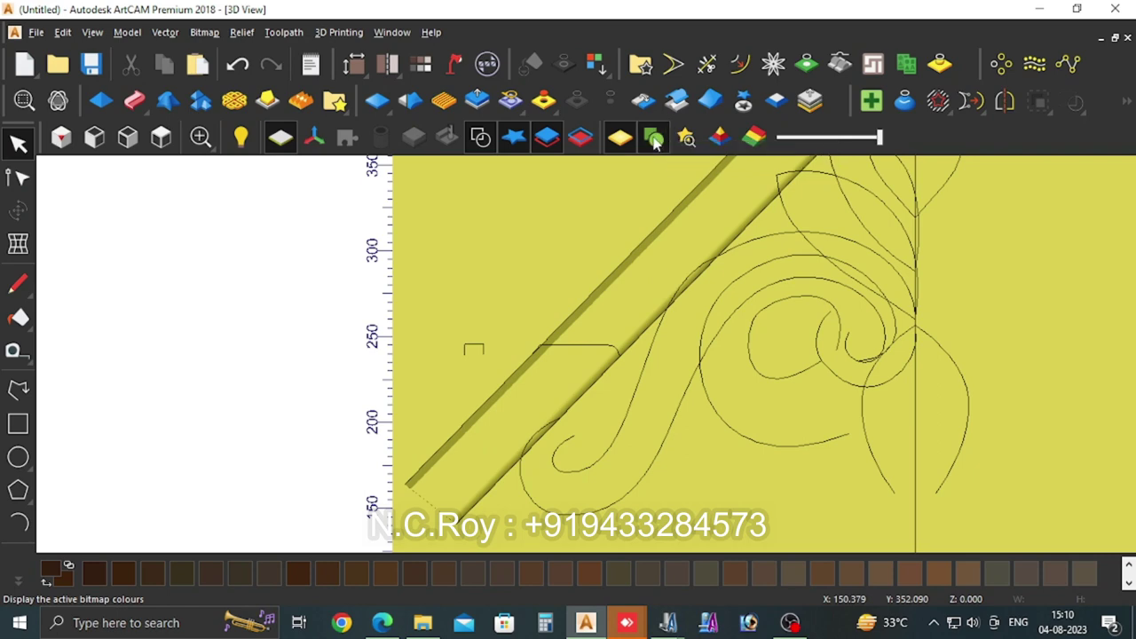
scroll(454, 497, "up", 3)
scroll(479, 495, "up", 1)
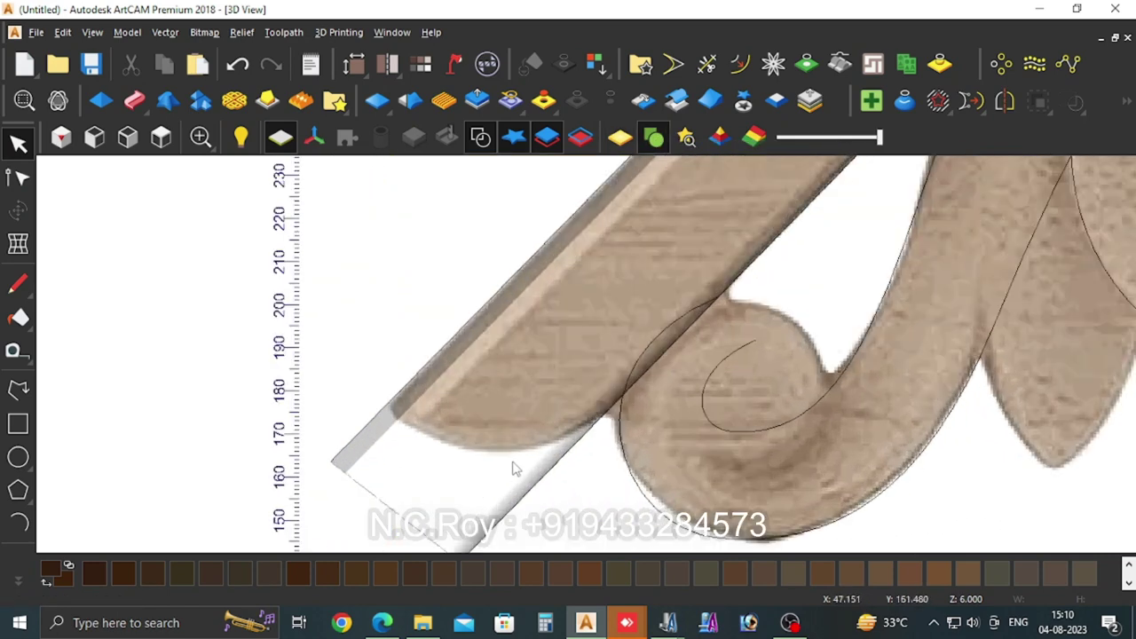
left_click(18, 388)
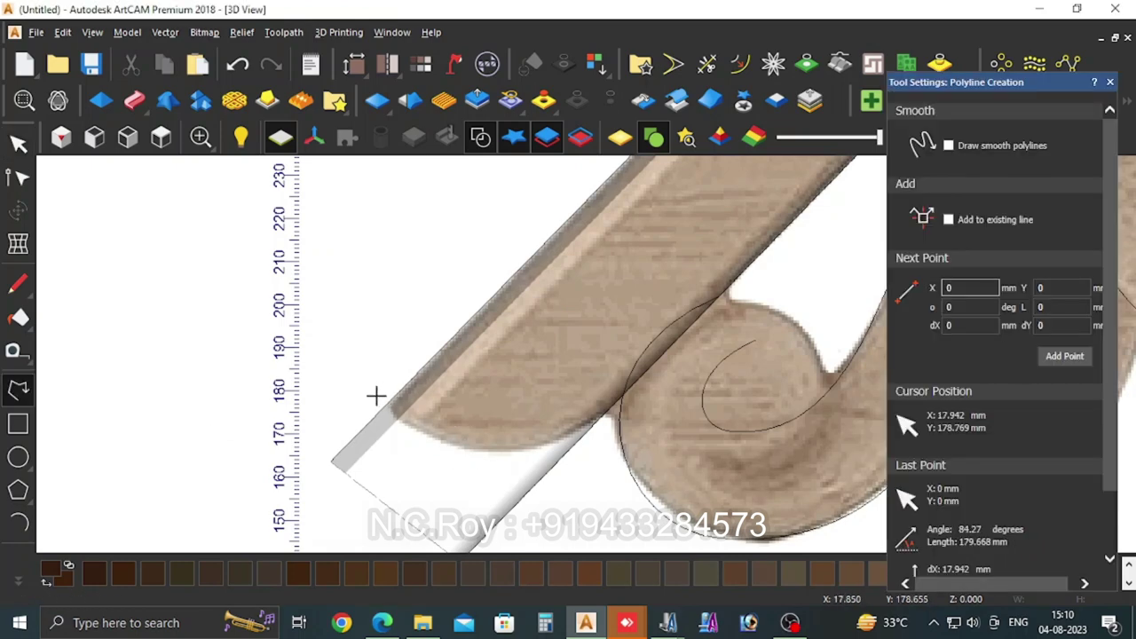
left_click(372, 406)
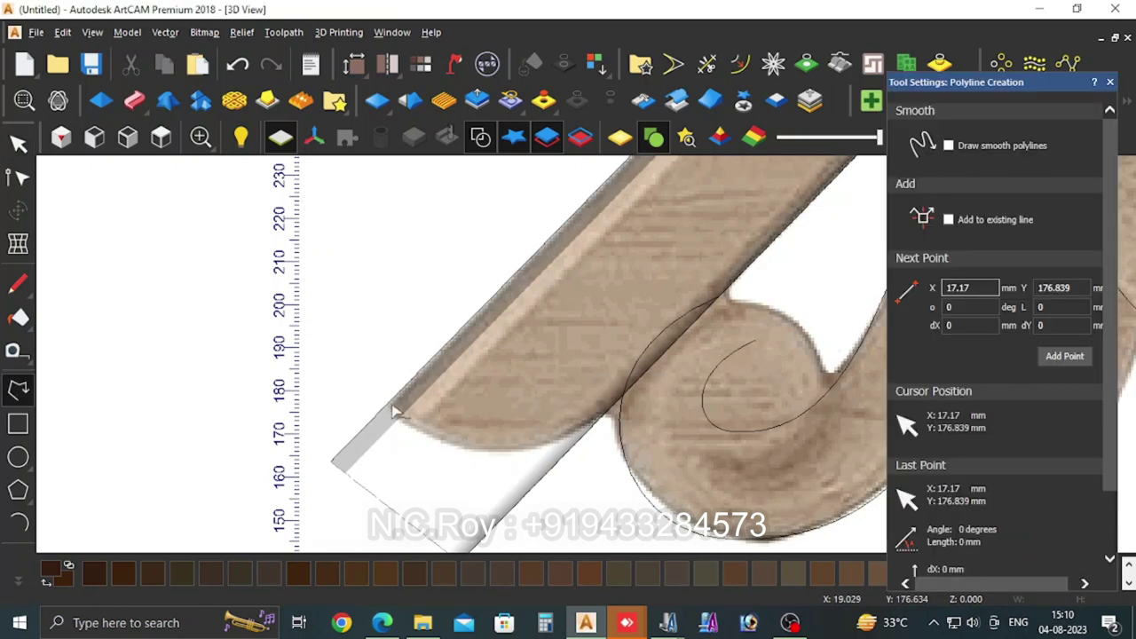
left_click(496, 451)
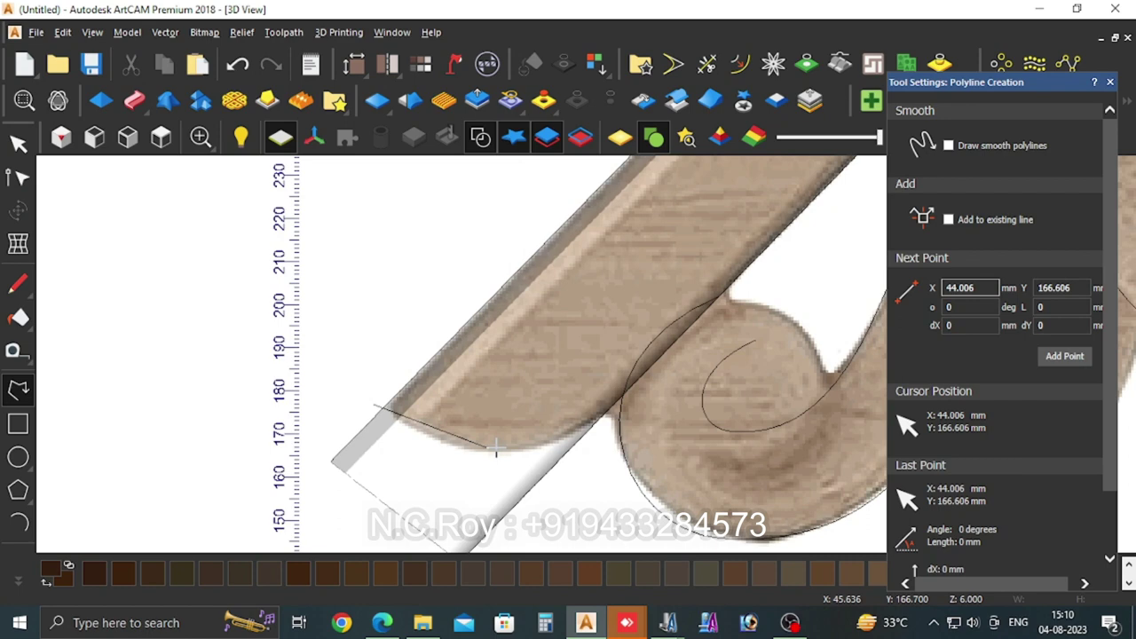
left_click(636, 401)
scroll(613, 515, "down", 1)
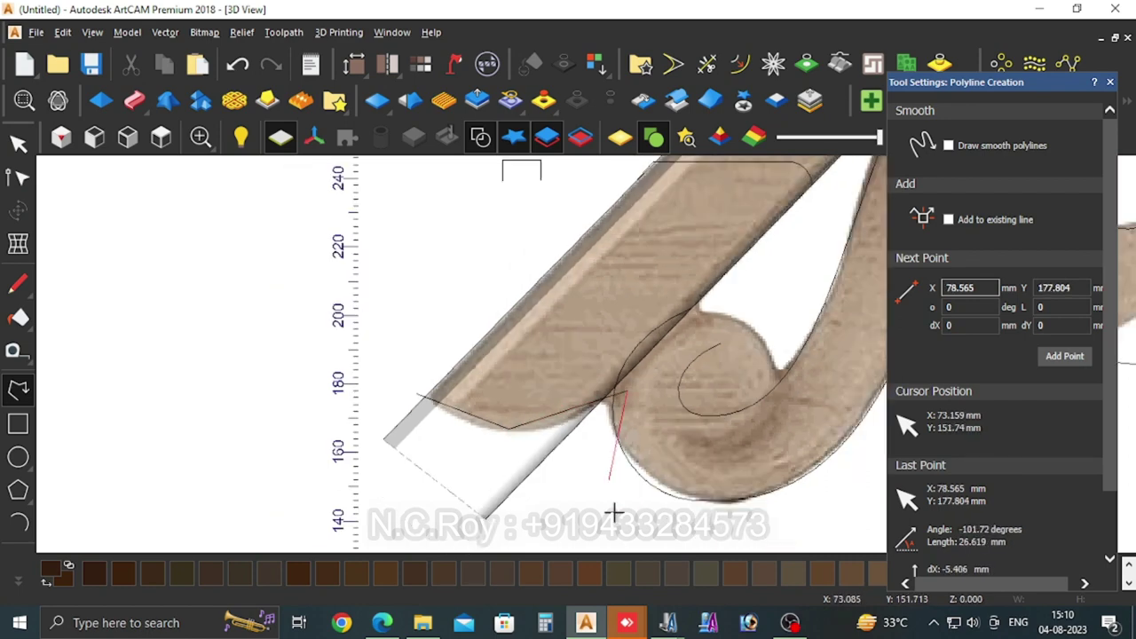
left_click(593, 528)
left_click(458, 541)
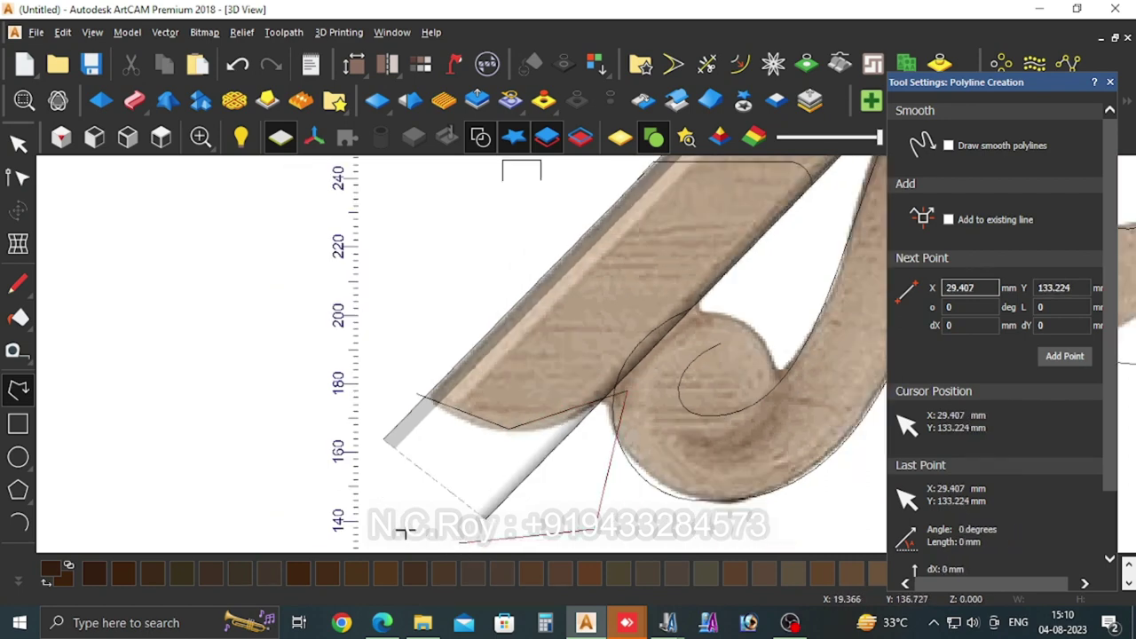
left_click(302, 487)
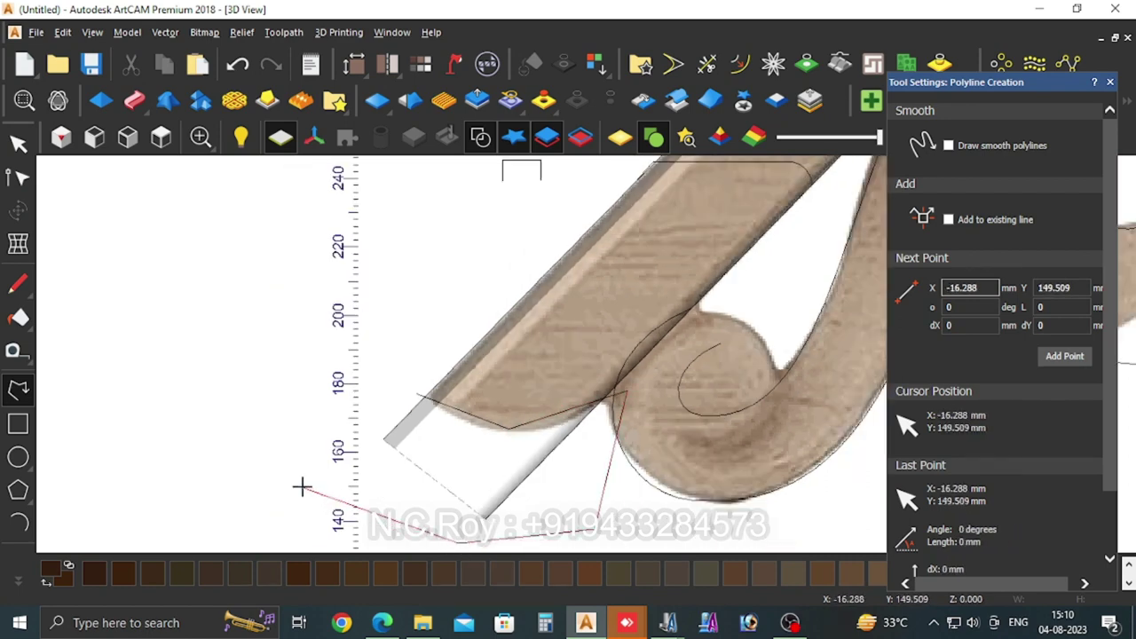
left_click(417, 395)
Step: Convert the outline's spans to curves, reshape the arc and nudge the left end node up
left_click(18, 177)
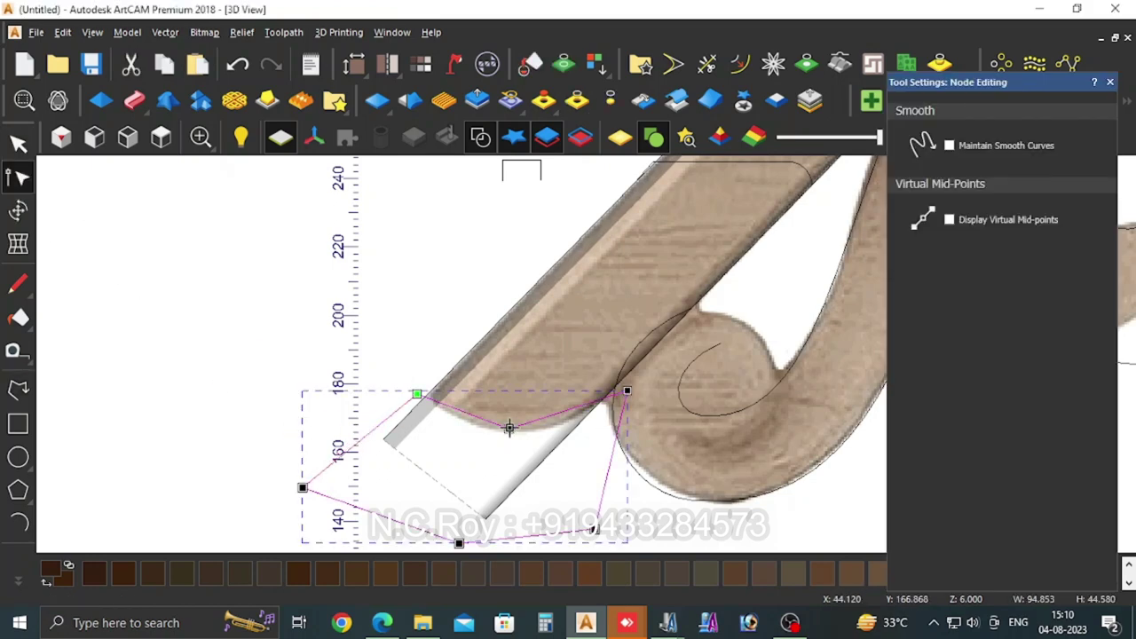
key("s")
scroll(586, 403, "up", 1)
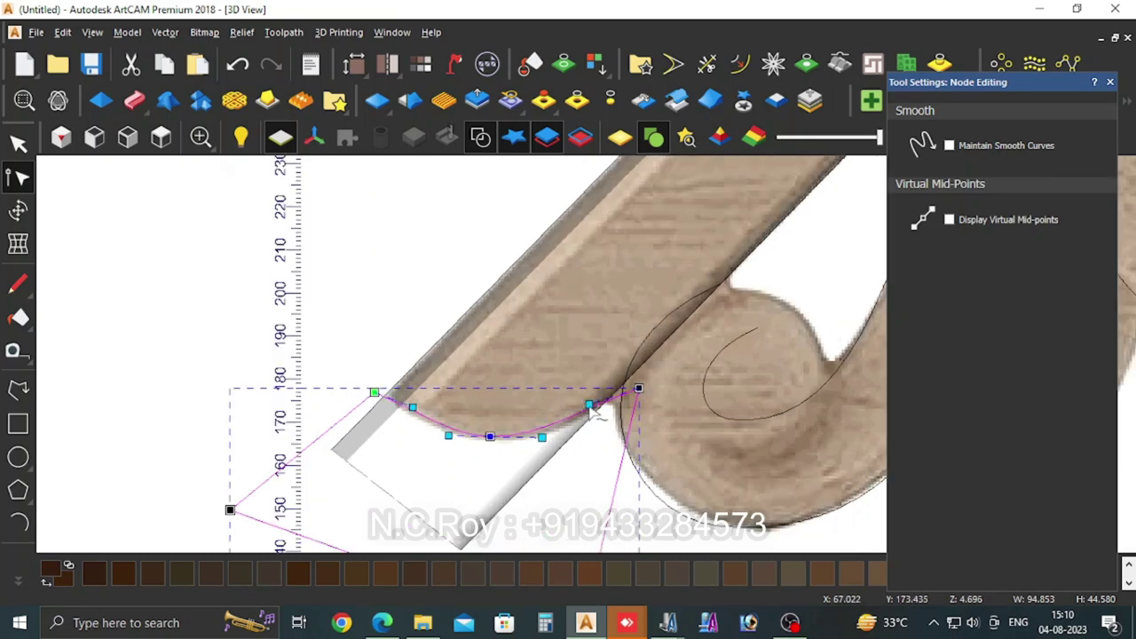
left_click_drag(586, 405, 574, 434)
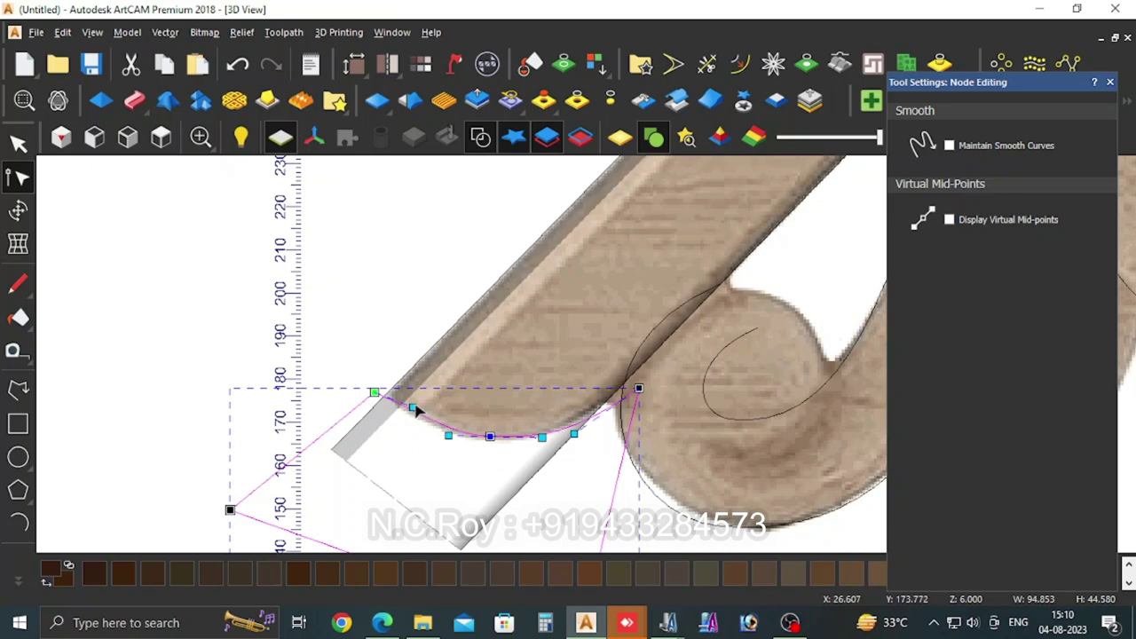
left_click_drag(415, 407, 412, 418)
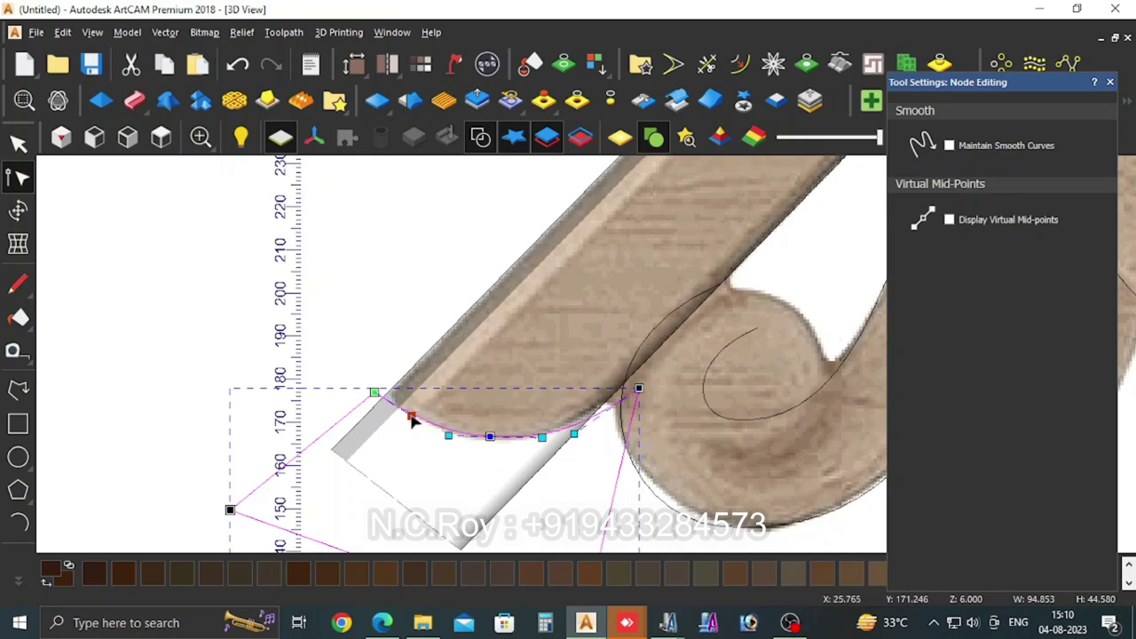
left_click(373, 392)
key("Up")
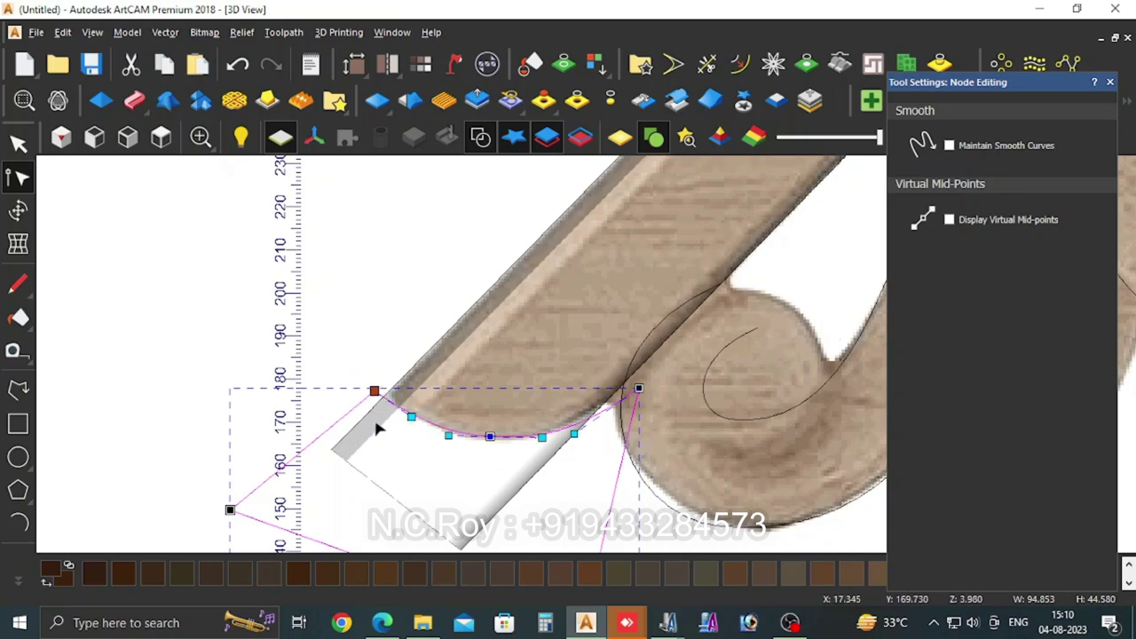
key("Up")
key("Up")
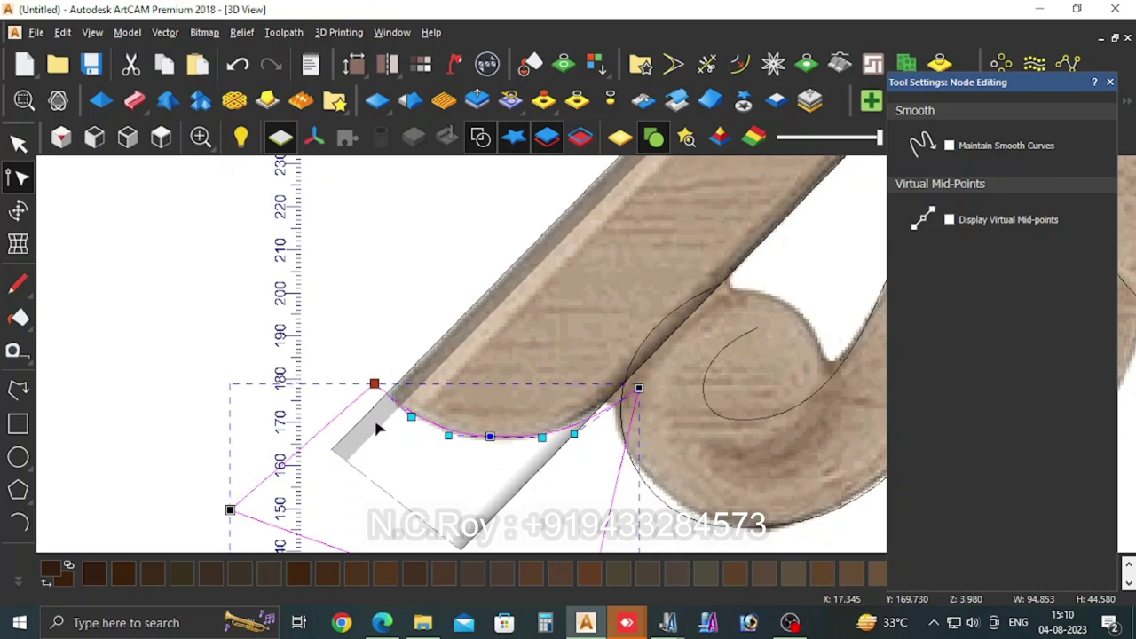
Step: Nudge the right end node up and right, then fit the curve to the rail edge and scroll
left_click(635, 386)
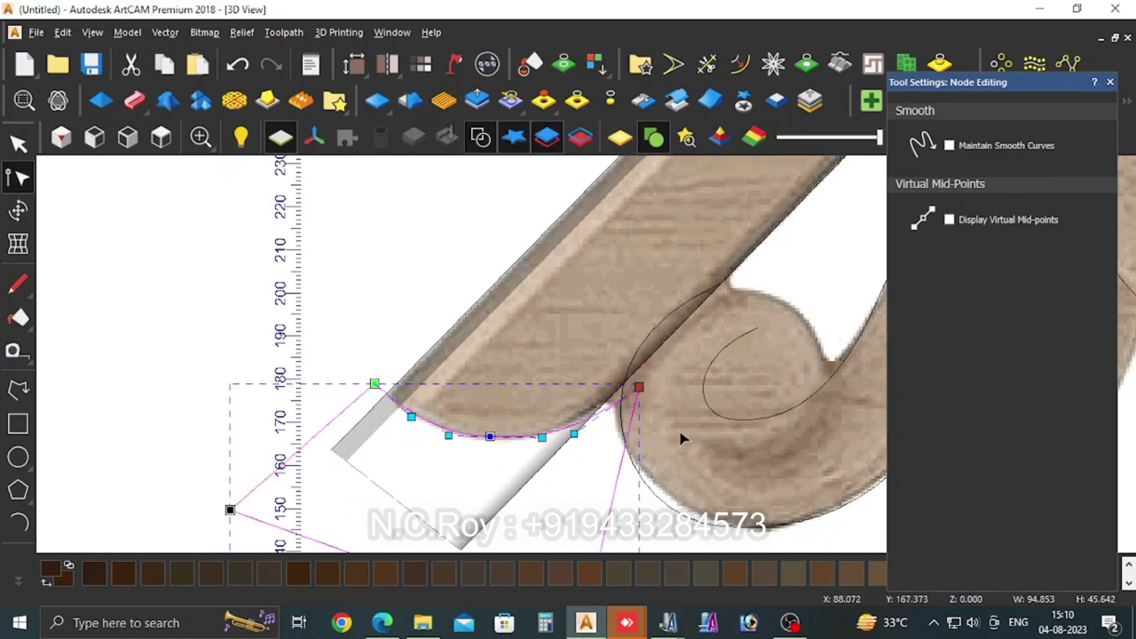
key("Up")
key("Up")
key("Up")
key("Up")
key("Up")
key("Up")
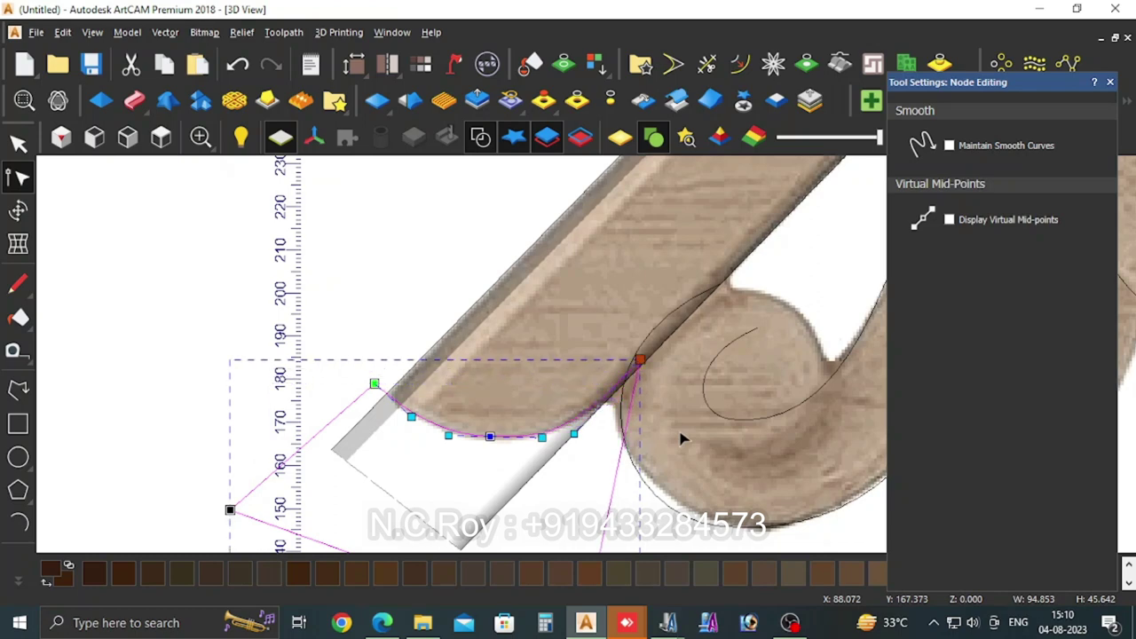
key("Right")
key("Right")
key("Right")
key("Right")
key("Right")
key("Right")
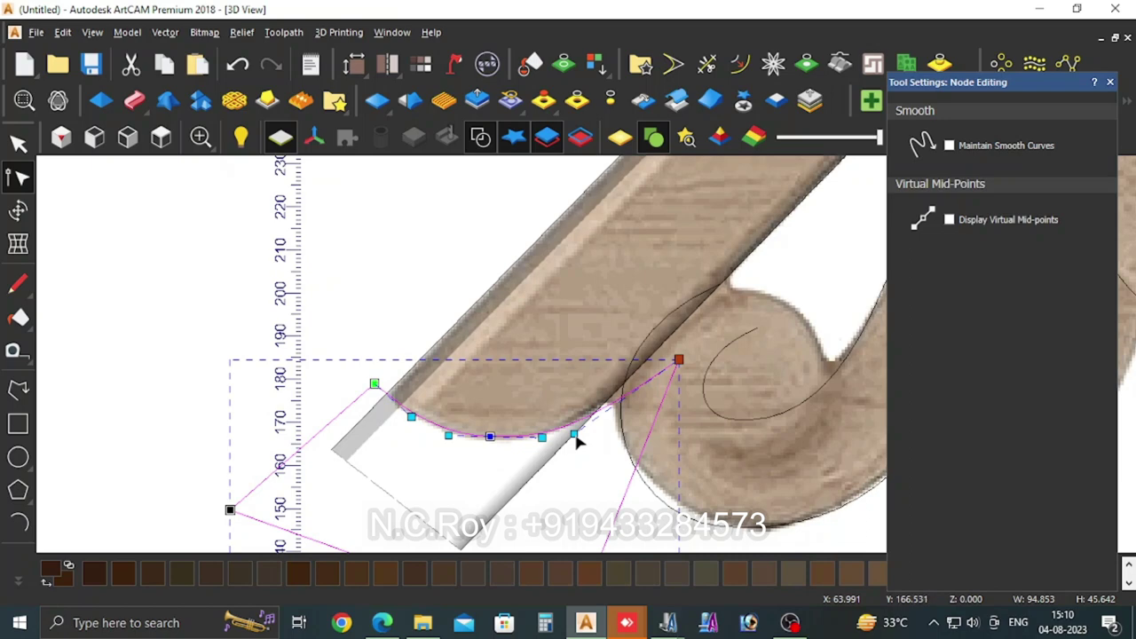
left_click_drag(575, 434, 586, 422)
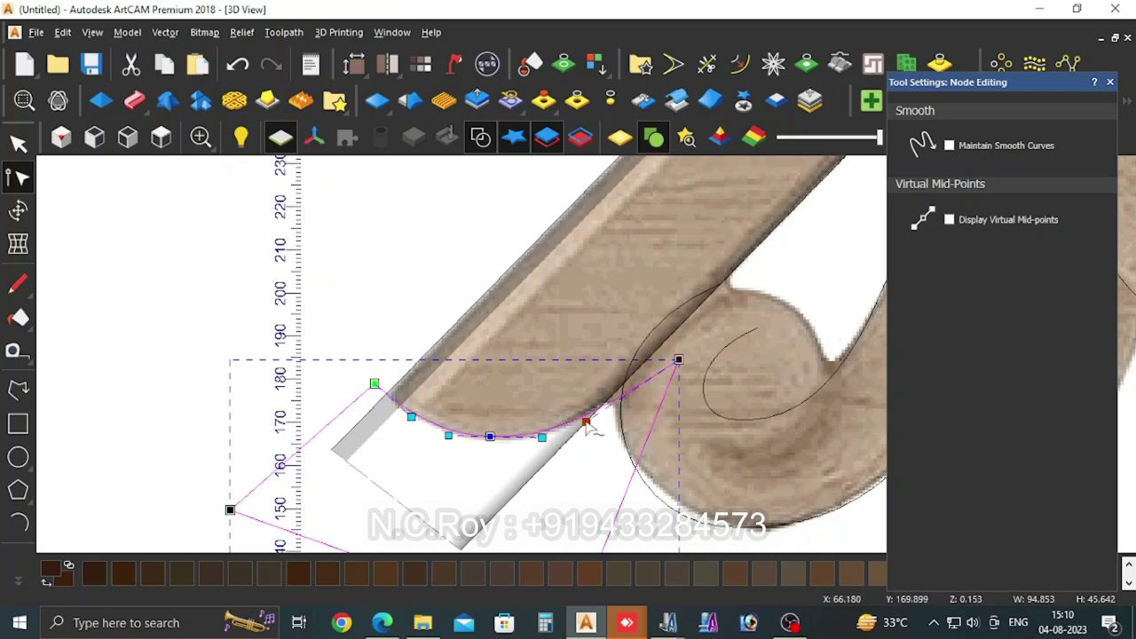
scroll(598, 393, "up", 2)
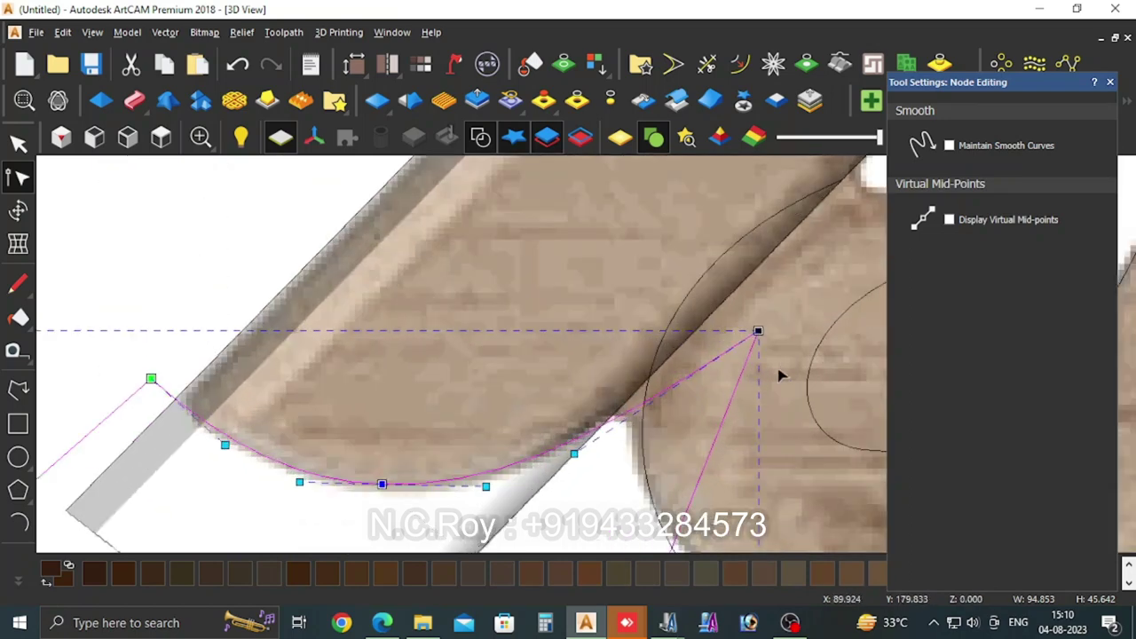
left_click_drag(754, 332, 771, 307)
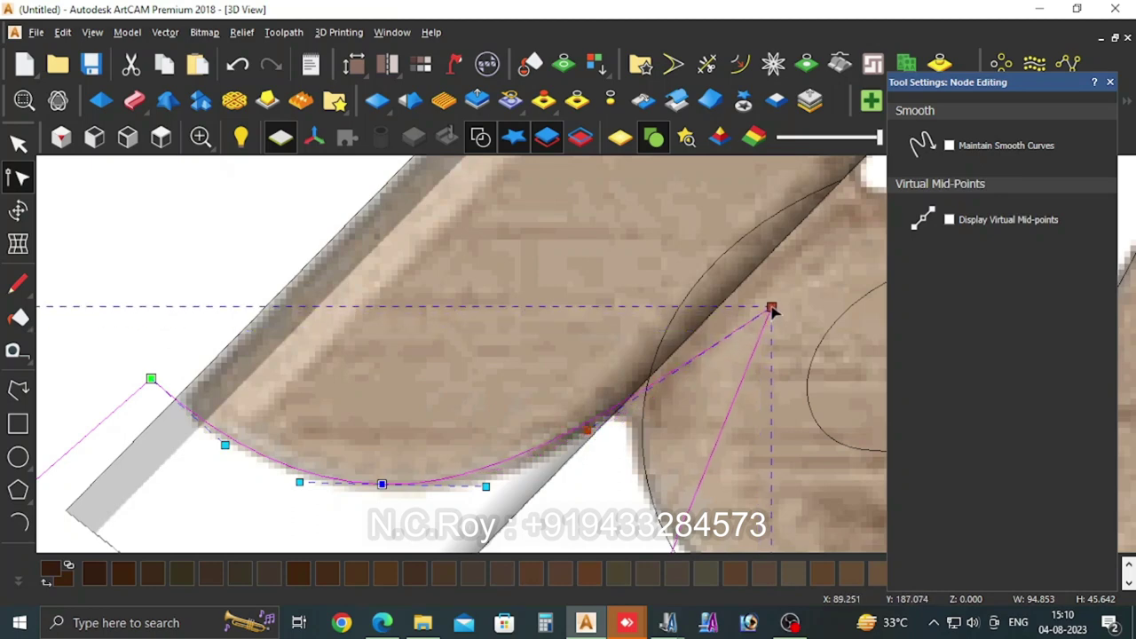
left_click_drag(486, 486, 525, 487)
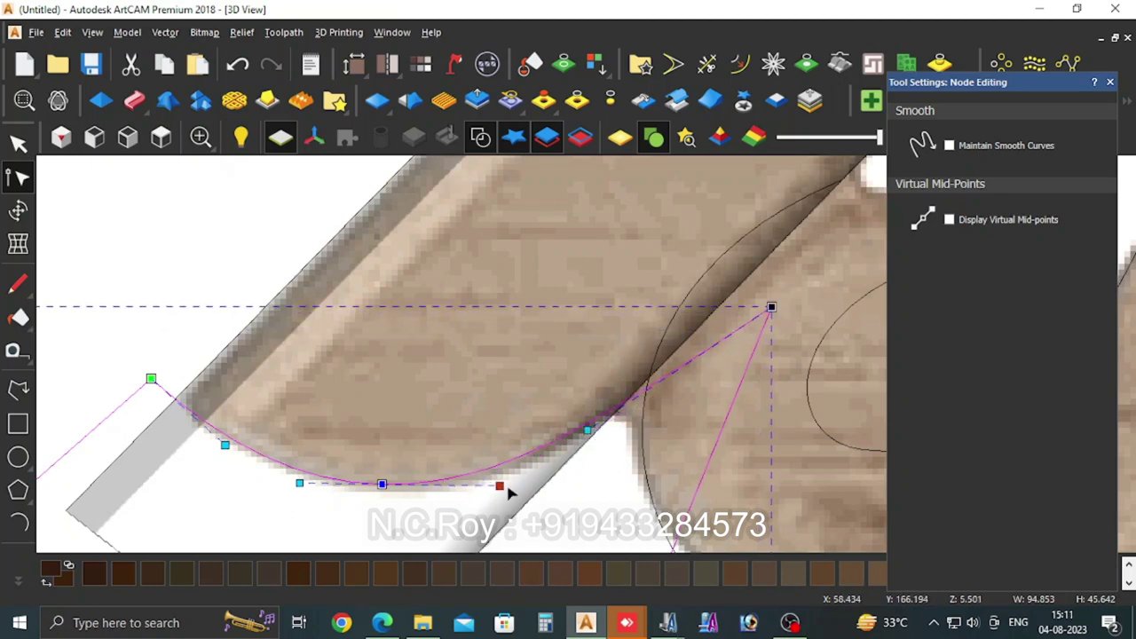
Step: In shaded material view, zero the relief inside the outline so the rail ends in a curve
left_click(623, 140)
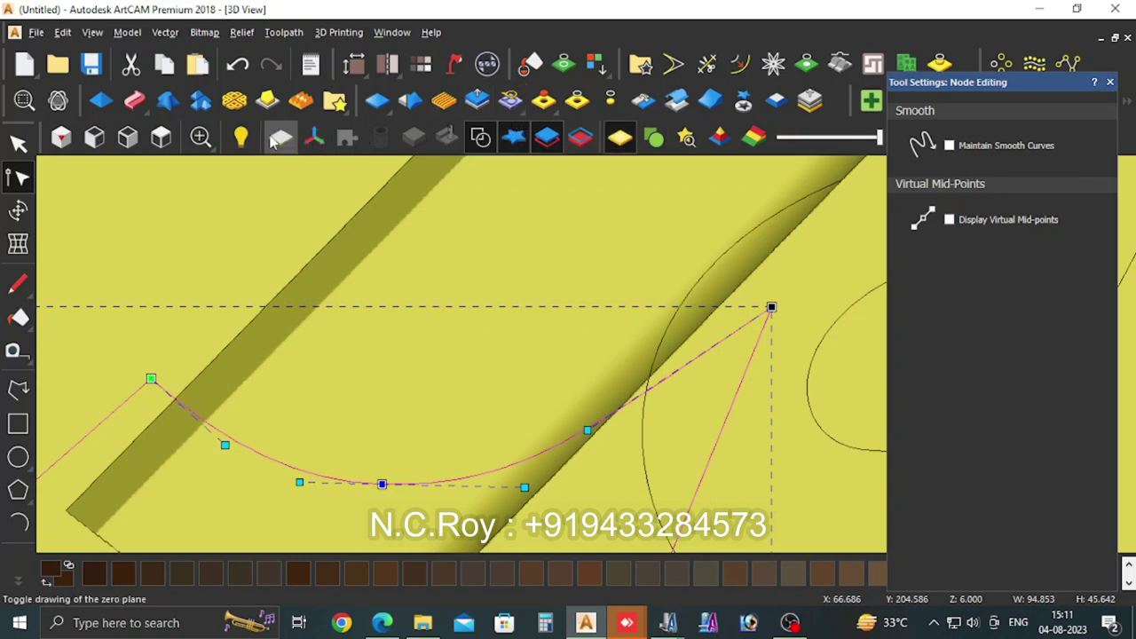
left_click(18, 144)
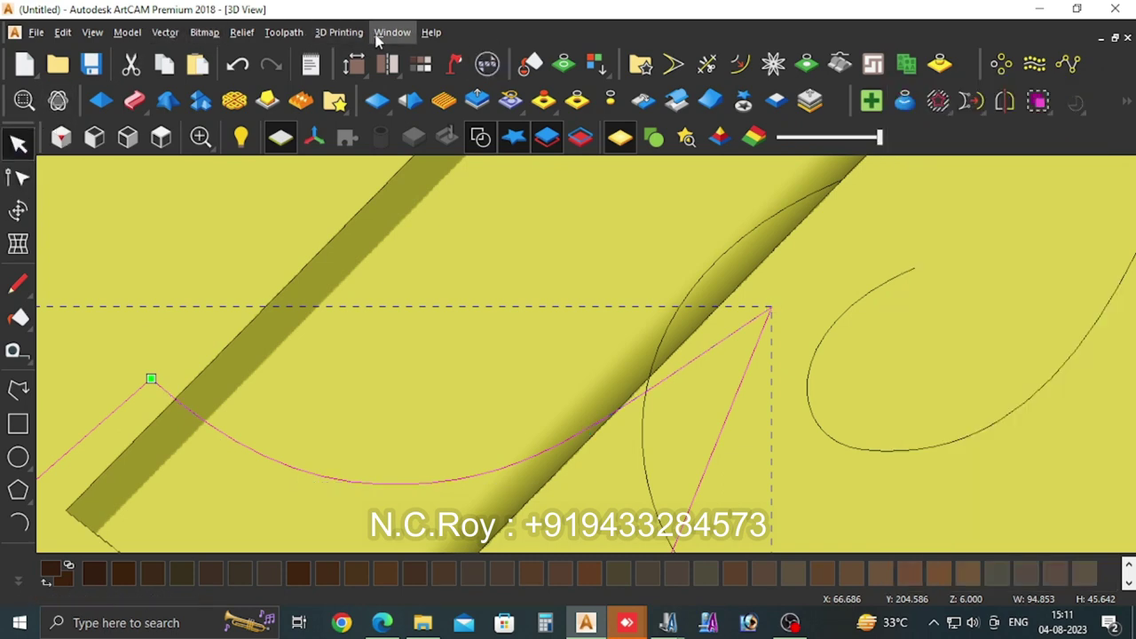
left_click(579, 105)
left_click(560, 249)
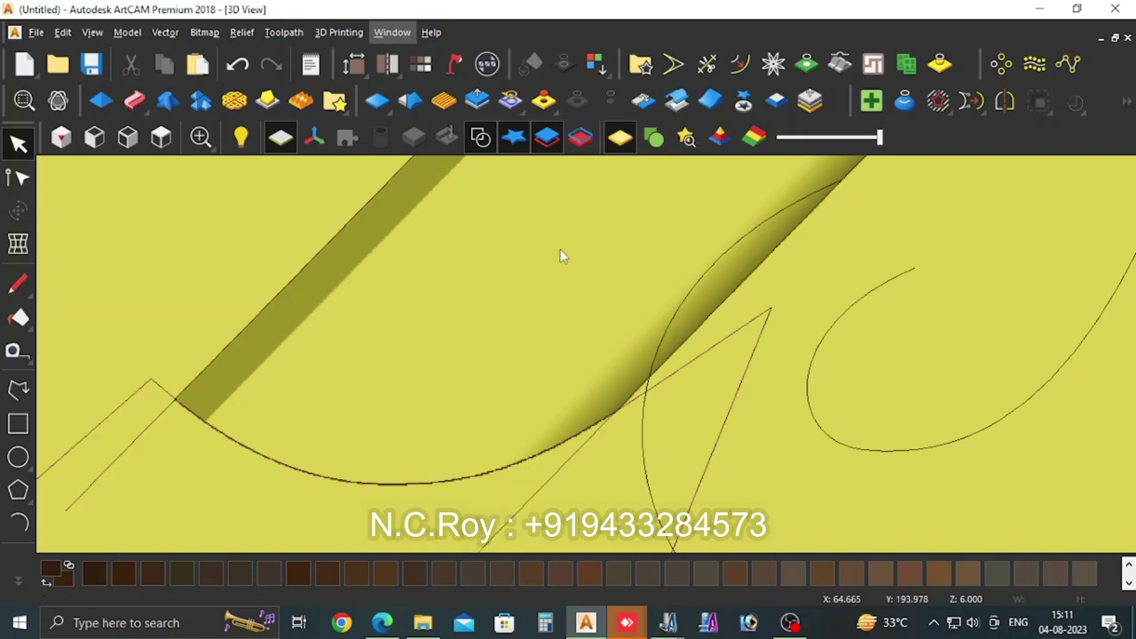
scroll(556, 272, "down", 2)
scroll(556, 293, "down", 1)
scroll(610, 321, "up", 3)
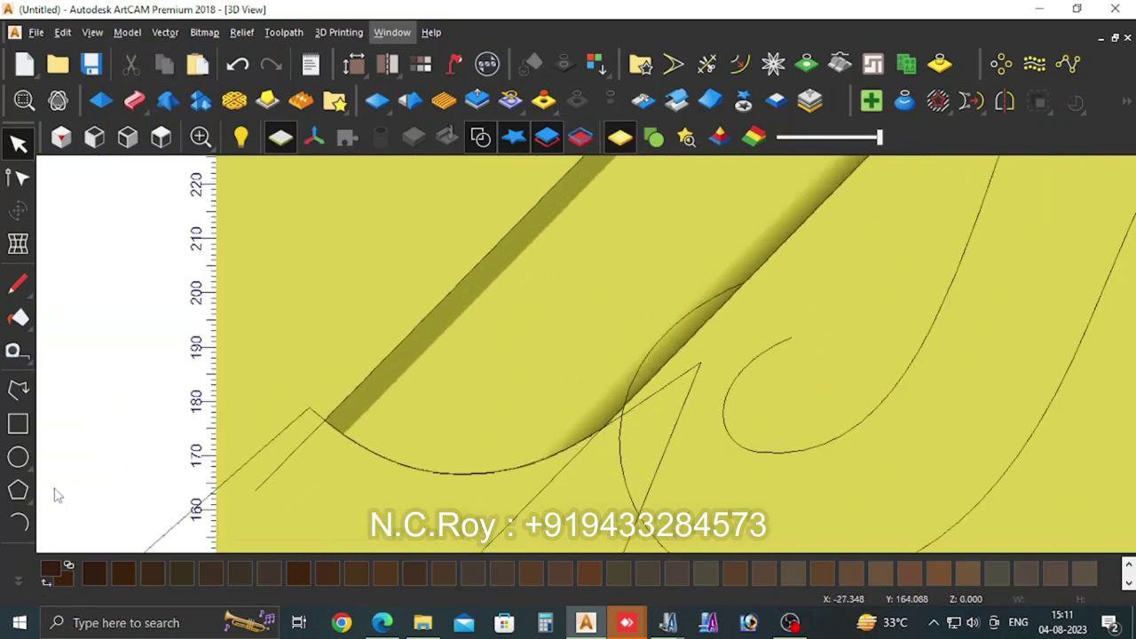
left_click(17, 581)
Step: Save the model to the Desktop as '3d class.art'
key("ctrl+s")
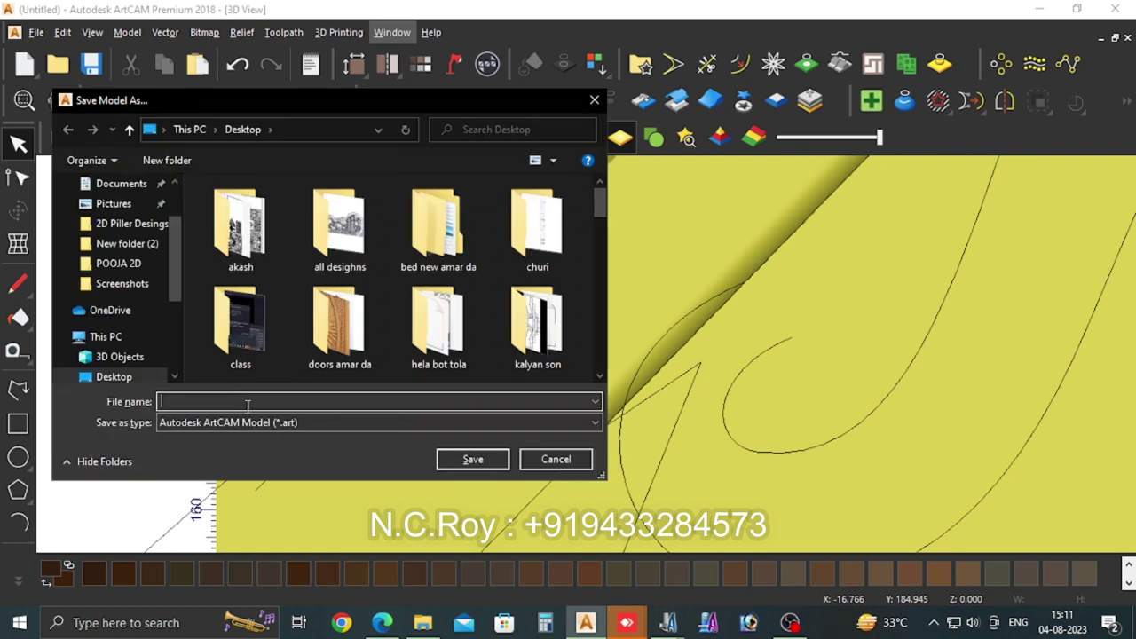
type("3d class")
left_click(471, 459)
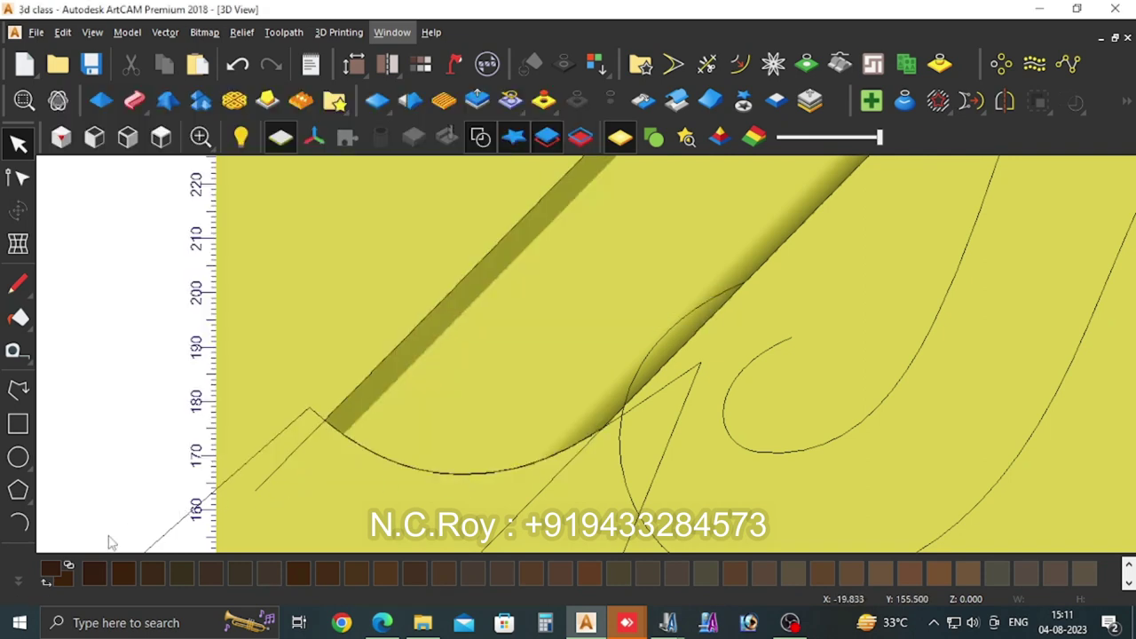
Step: Set up the Smoothing Tool with 100% smoothness, 71-pixel radius and 10% strength
left_click(18, 578)
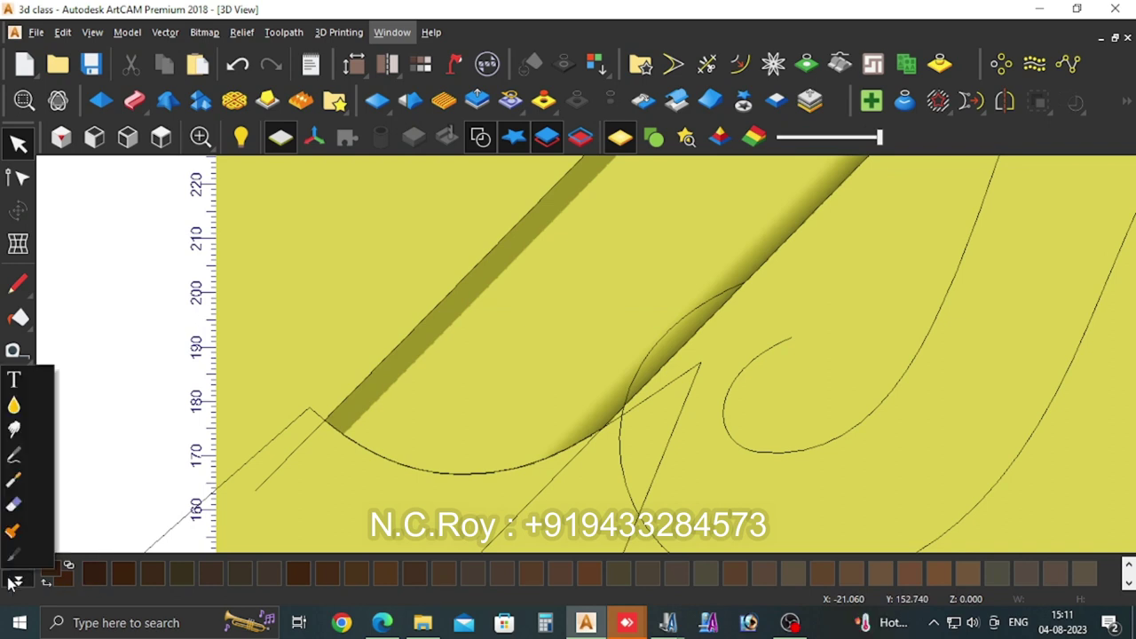
left_click(13, 401)
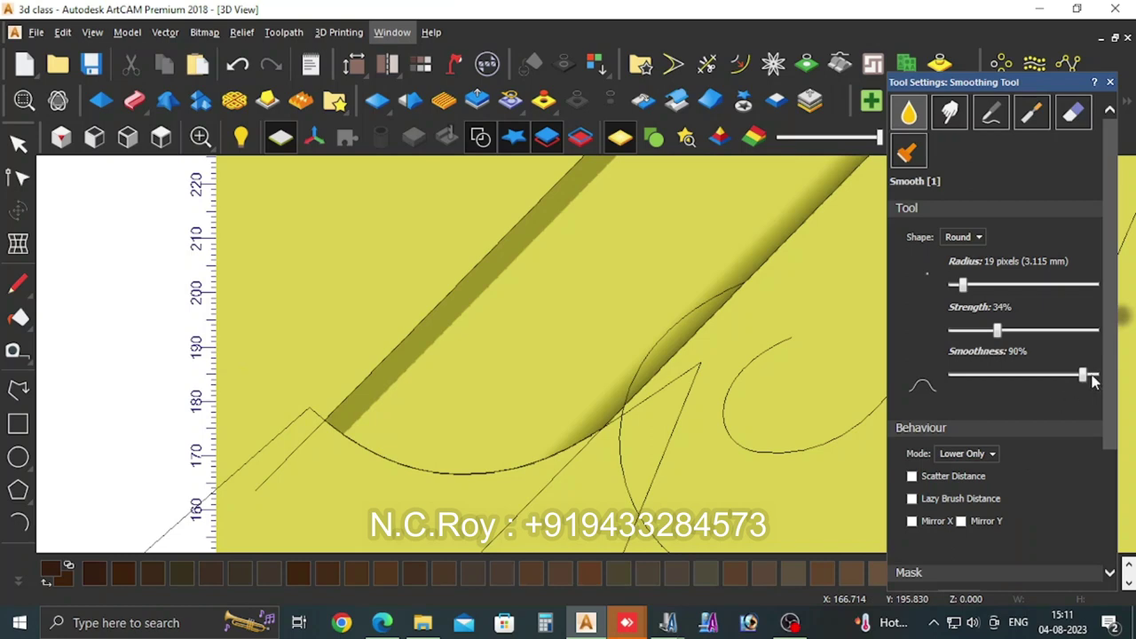
left_click_drag(1084, 376, 1127, 378)
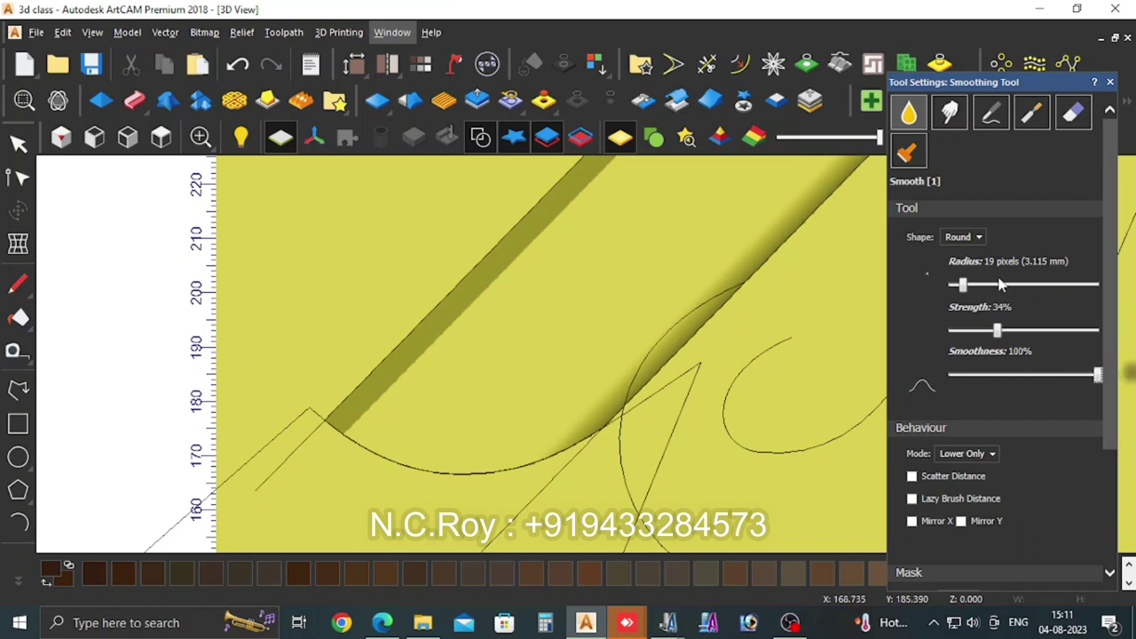
left_click(999, 287)
left_click(961, 331)
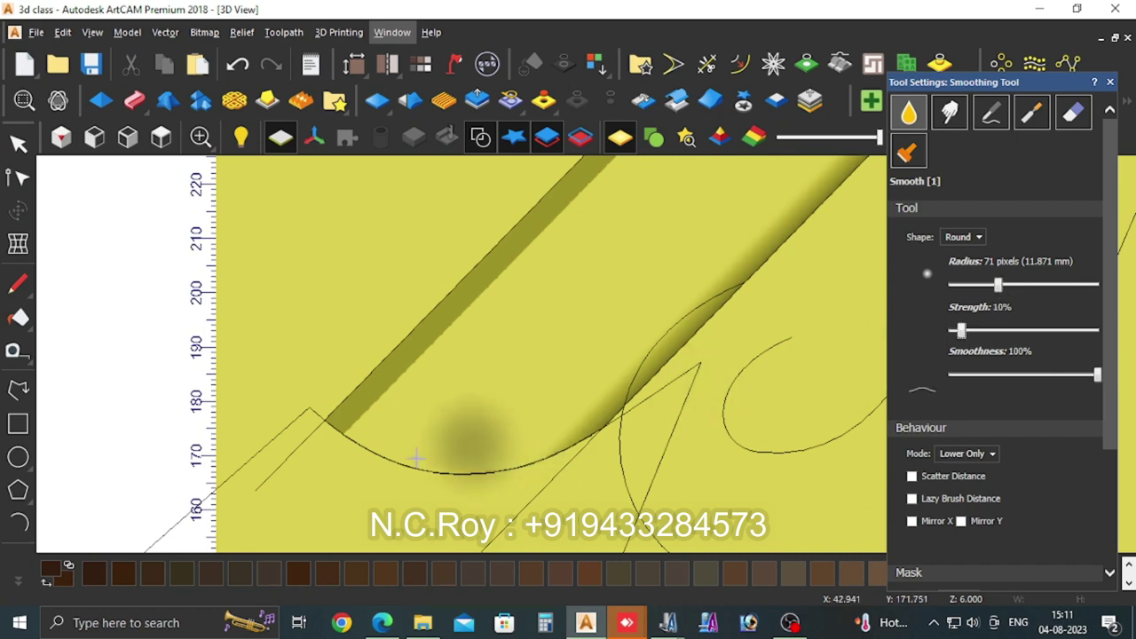
Step: Smooth the rail's curved lower end and left edge, then widen the brush to 159 pixels
mouse_move(378, 477)
left_mouse_down()
mouse_move(595, 471)
mouse_move(621, 457)
mouse_move(588, 443)
left_mouse_up()
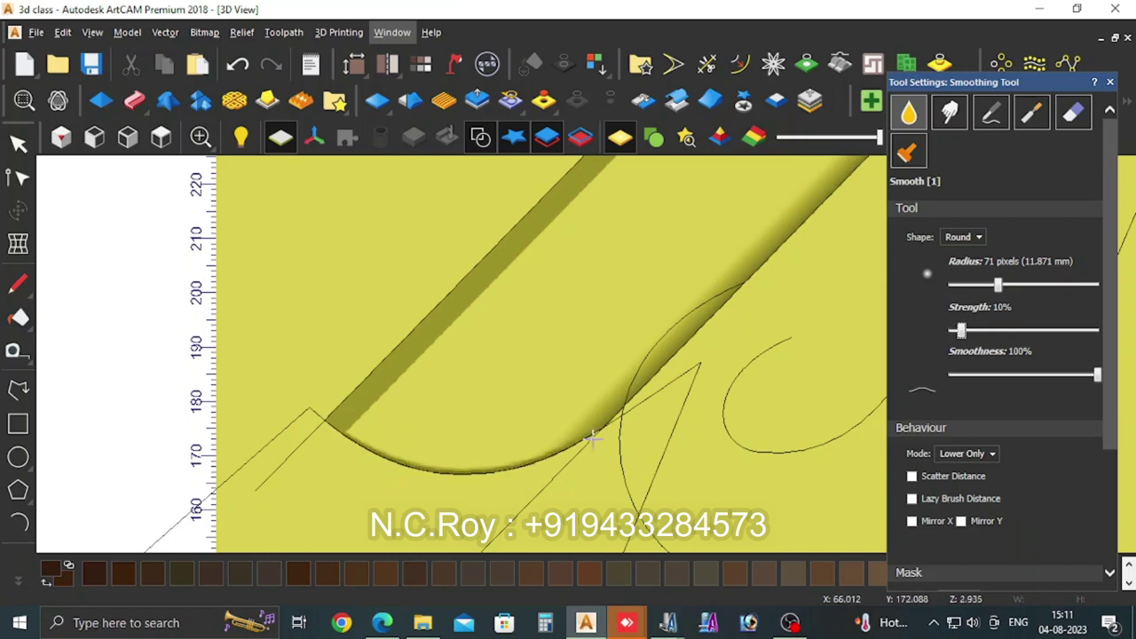
left_click_drag(347, 410, 387, 457)
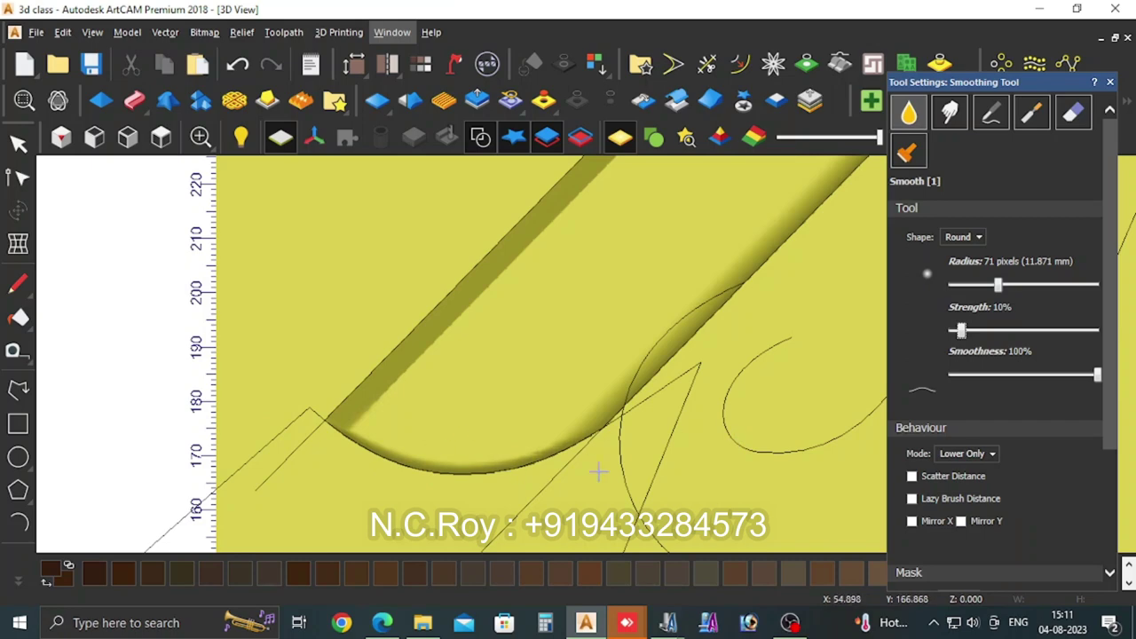
left_click_drag(342, 393, 385, 456)
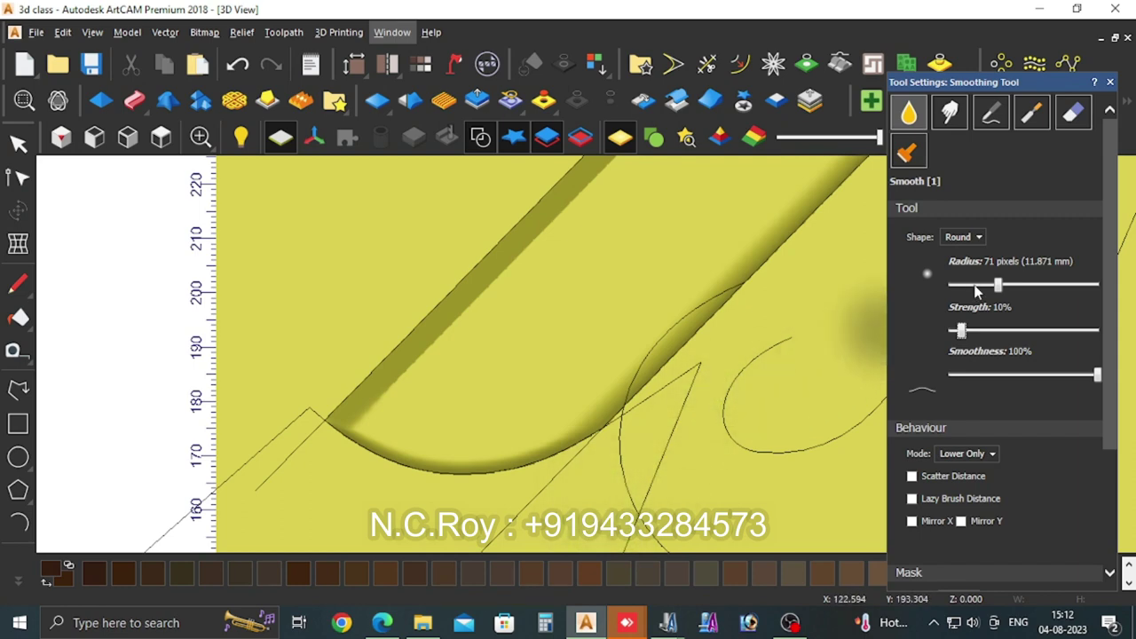
left_click(1029, 284)
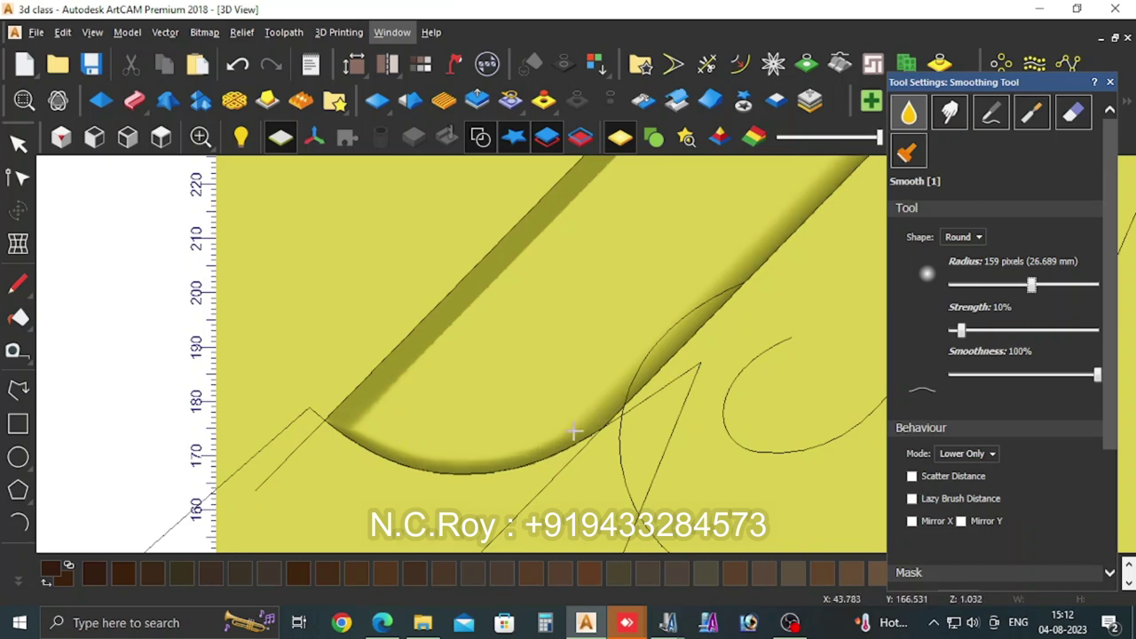
scroll(408, 482, "down", 2)
scroll(408, 482, "down", 2)
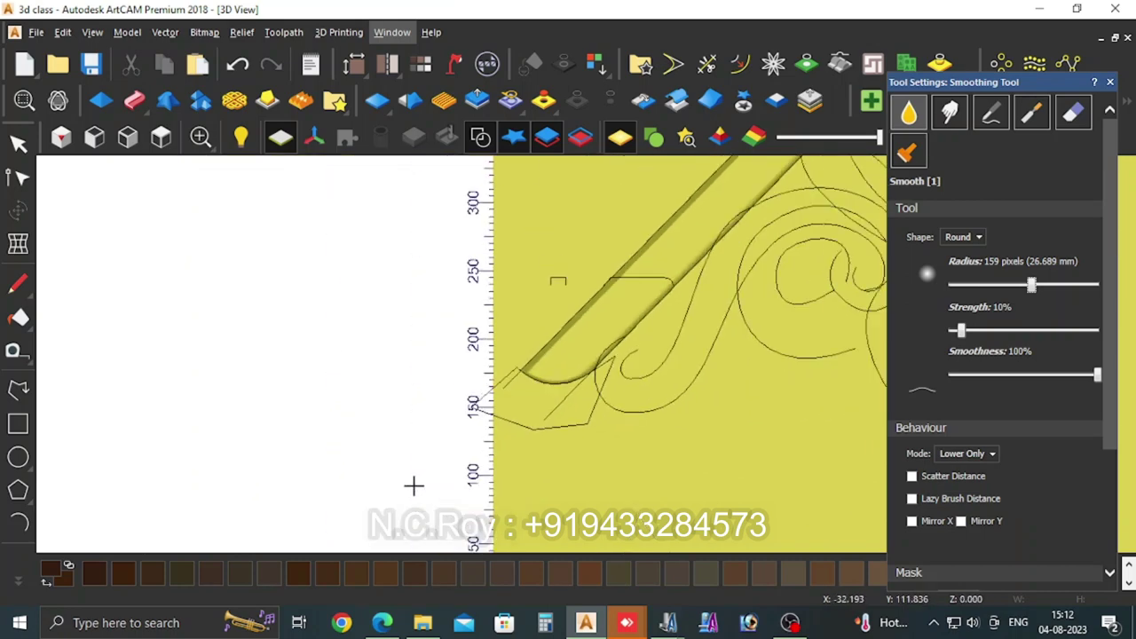
scroll(408, 482, "down", 2)
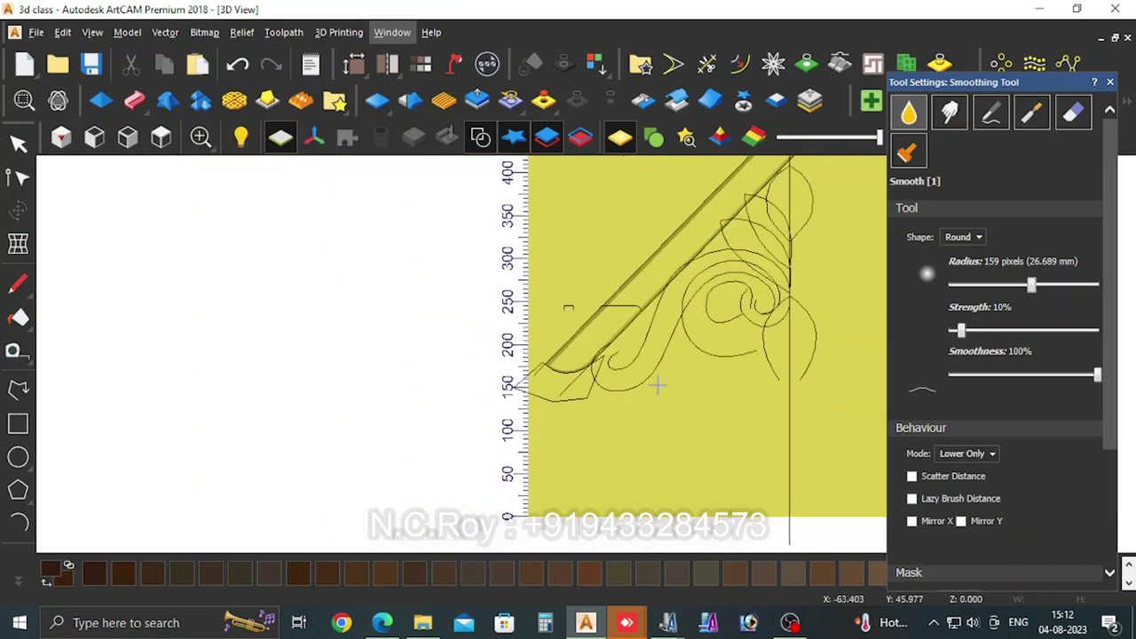
Step: Apply a Left over right relief mirror merge, copying the smoothed rail to the right side
left_click(1110, 81)
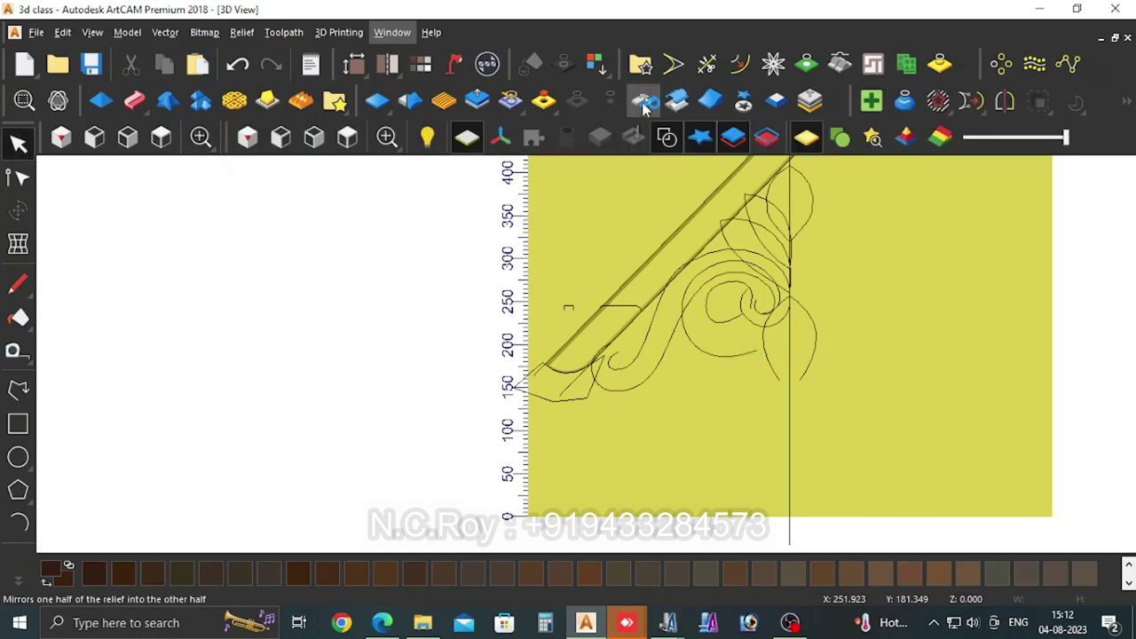
left_click(645, 103)
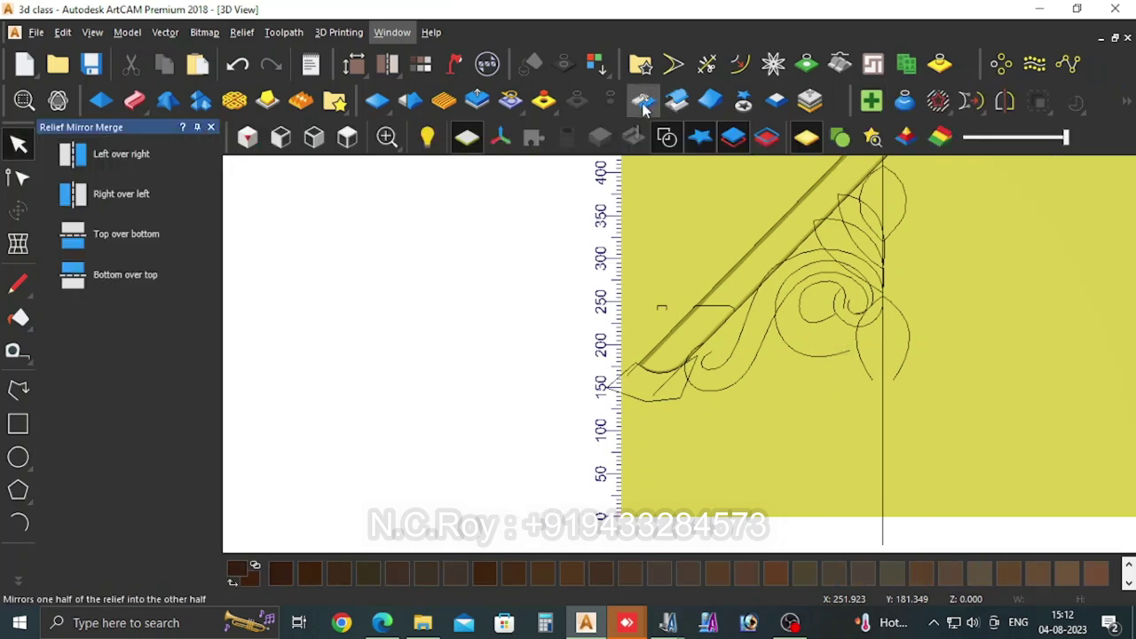
left_click(79, 165)
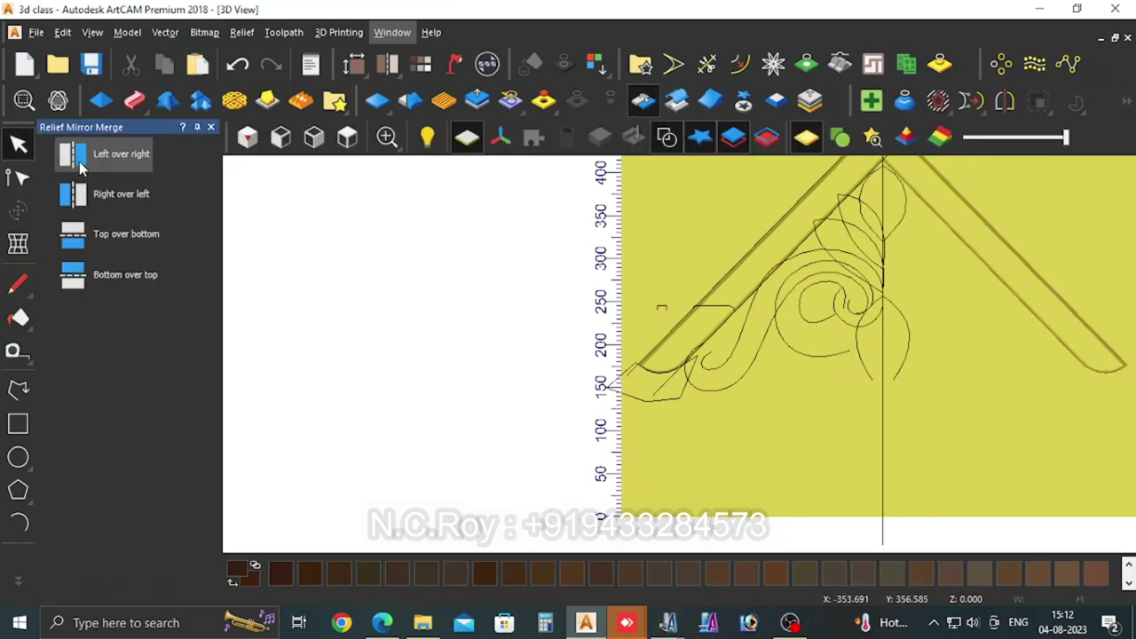
left_click(211, 127)
scroll(759, 294, "up", 1)
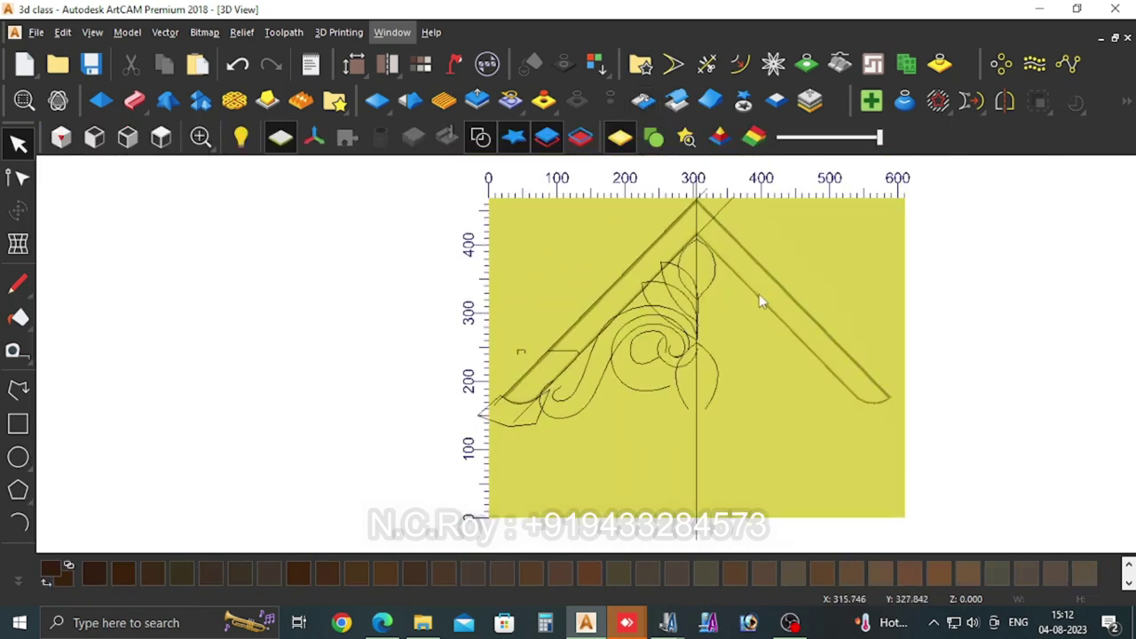
scroll(765, 289, "up", 1)
scroll(765, 288, "up", 1)
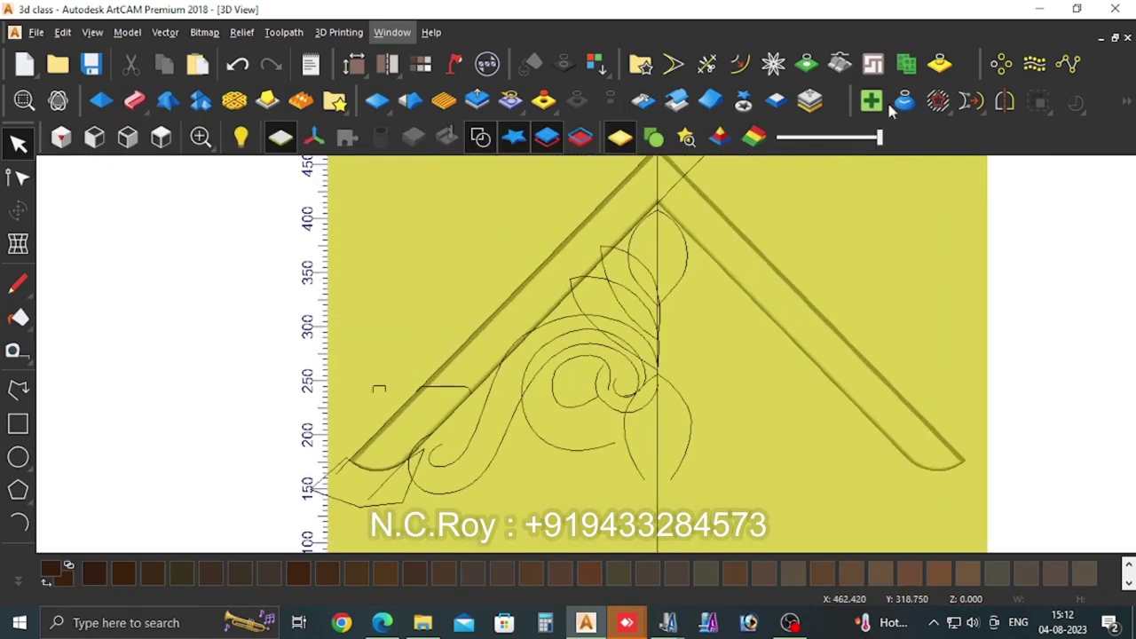
Step: Apply the Soft Gold lighting and material preset, dismissing the failed default-save message
left_click(127, 32)
left_click(226, 303)
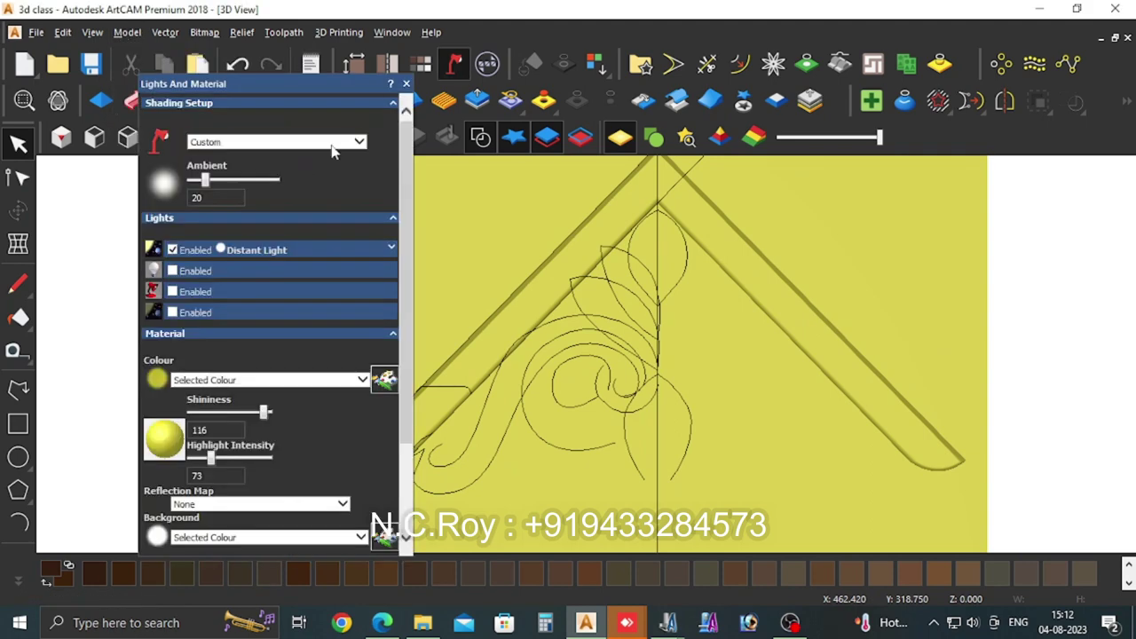
left_click(357, 144)
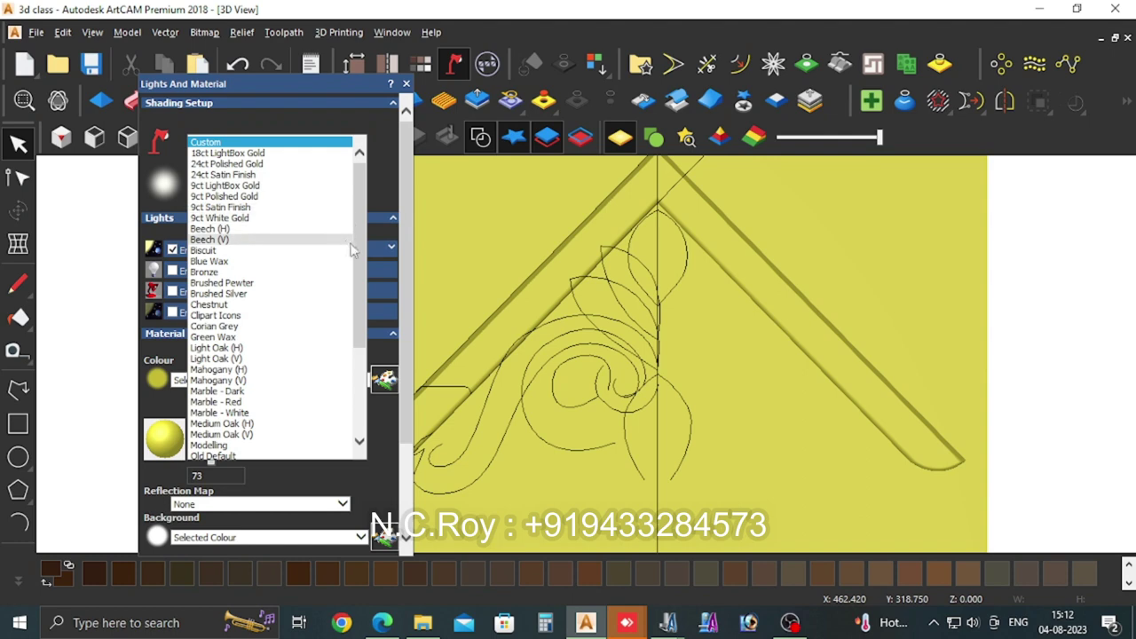
scroll(337, 248, "down", 1)
scroll(266, 338, "down", 3)
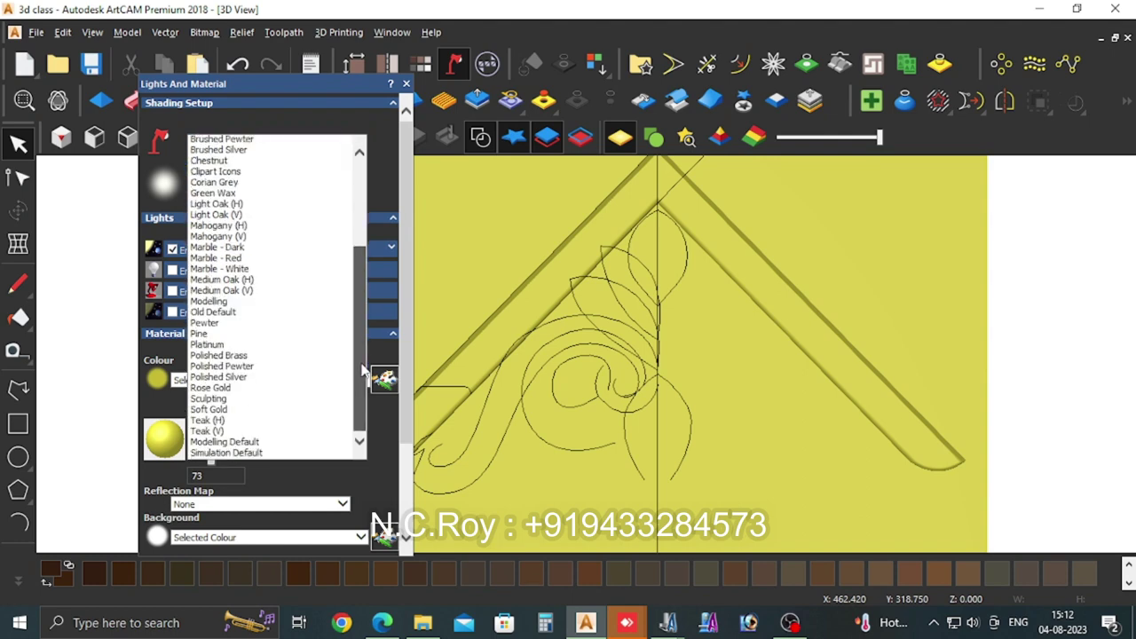
left_click(213, 409)
scroll(404, 407, "down", 1)
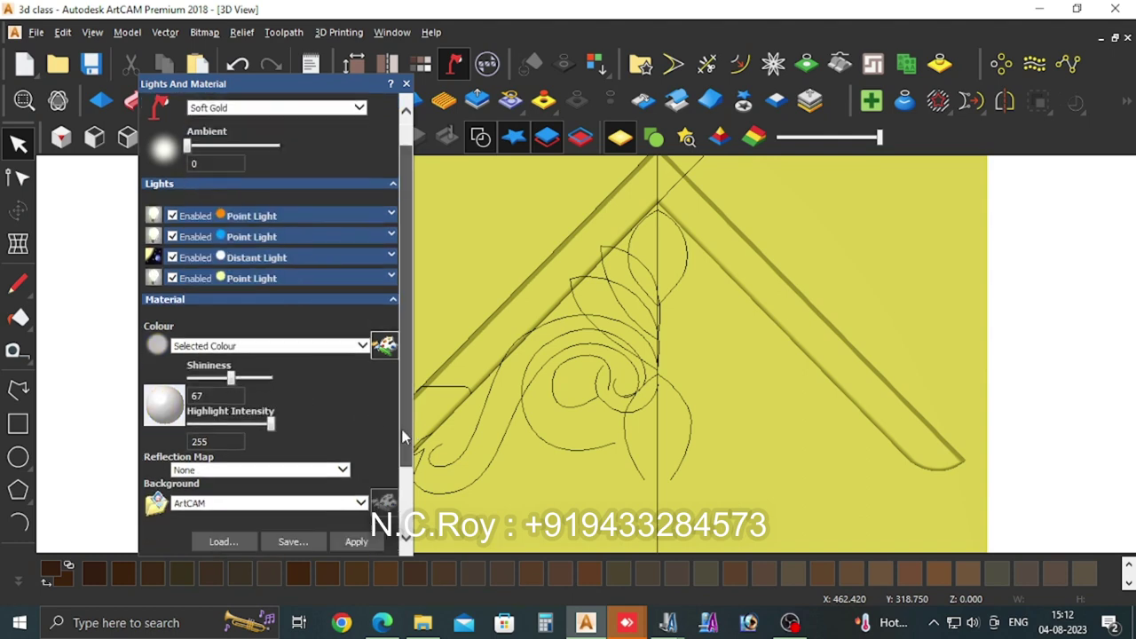
scroll(382, 435, "down", 2)
left_click(356, 455)
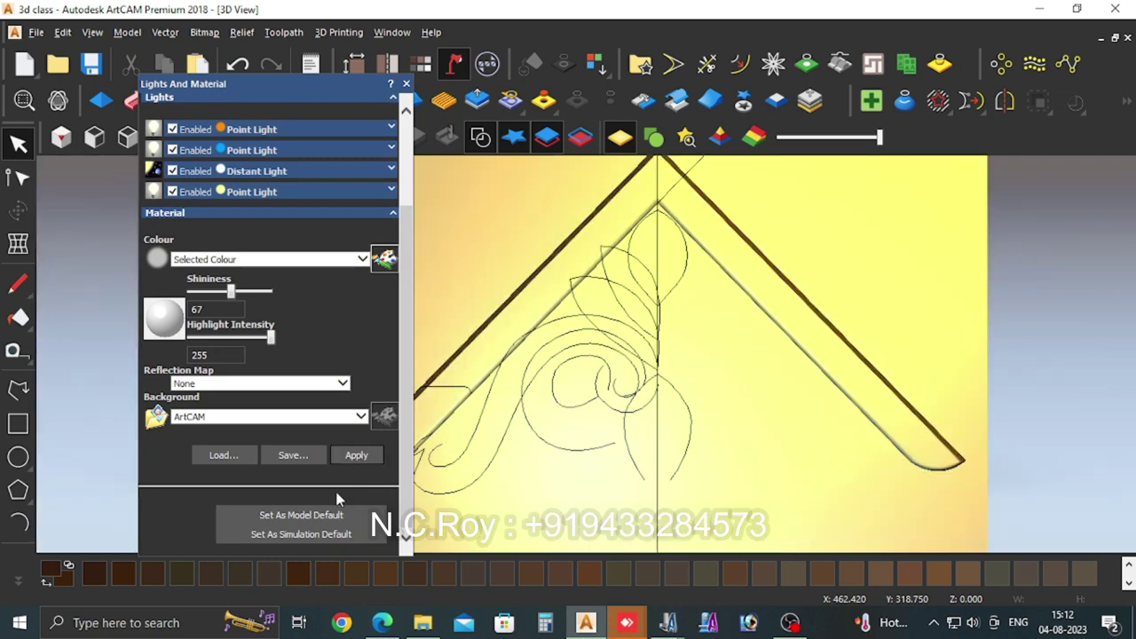
left_click(322, 520)
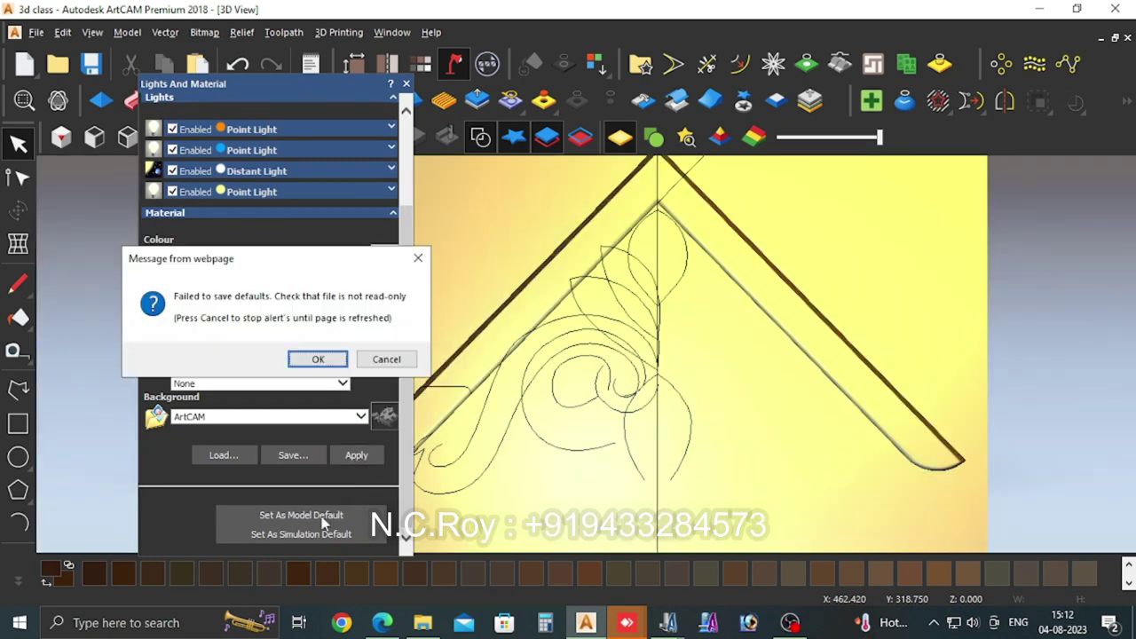
left_click(313, 361)
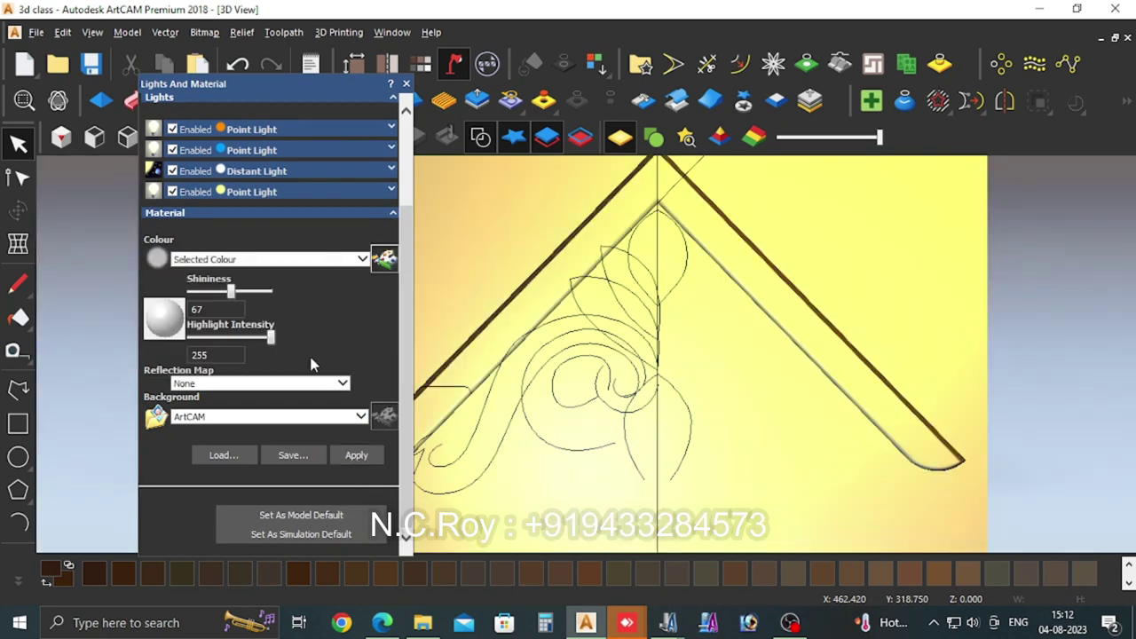
left_click(406, 84)
Step: Tile the 3D and 2D views vertically and apply the Standard workspace layout
left_click(391, 32)
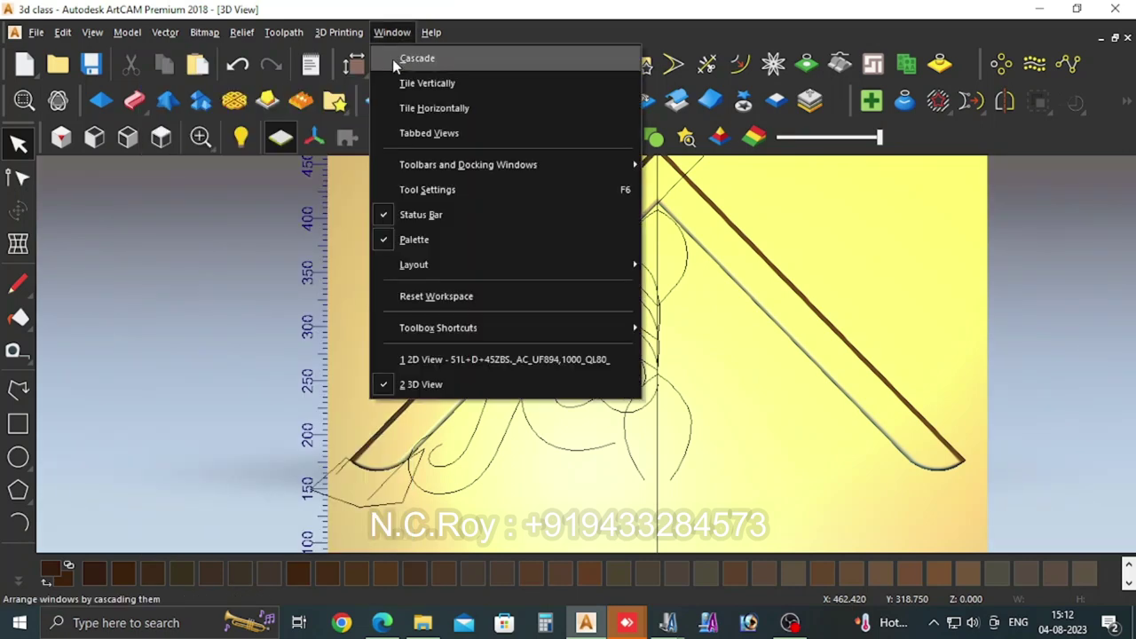
left_click(410, 83)
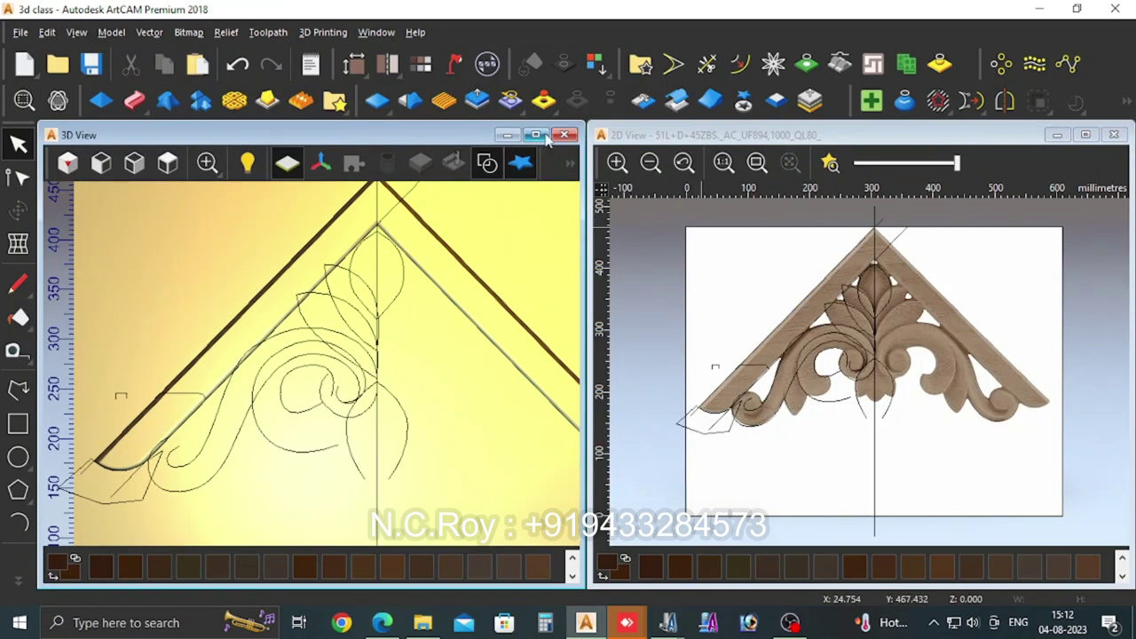
left_click(376, 32)
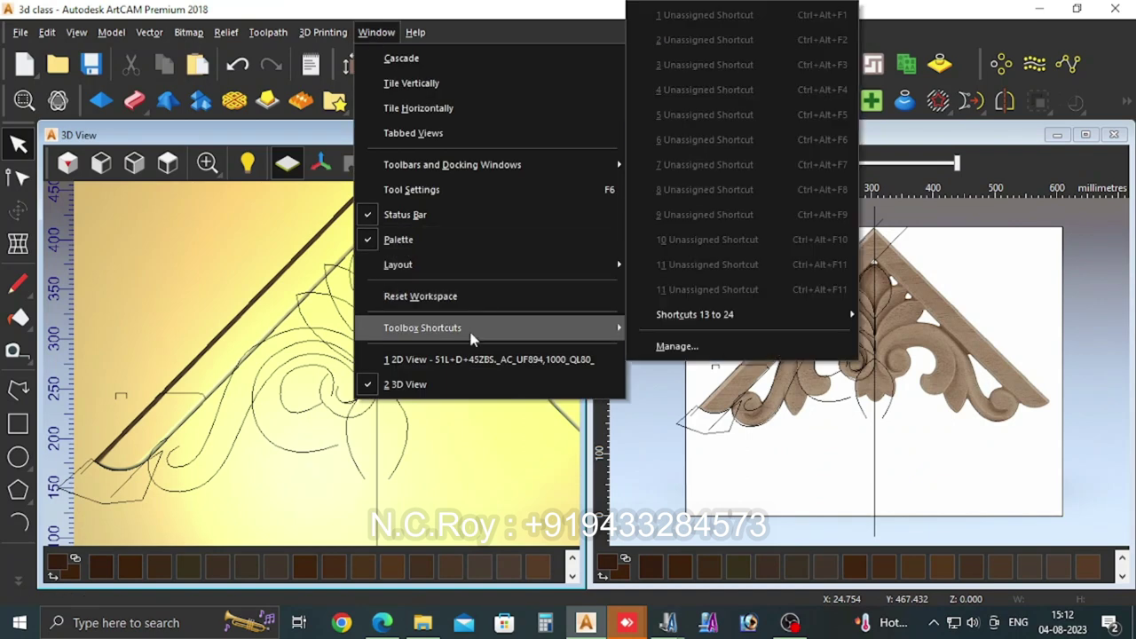
mouse_move(398, 265)
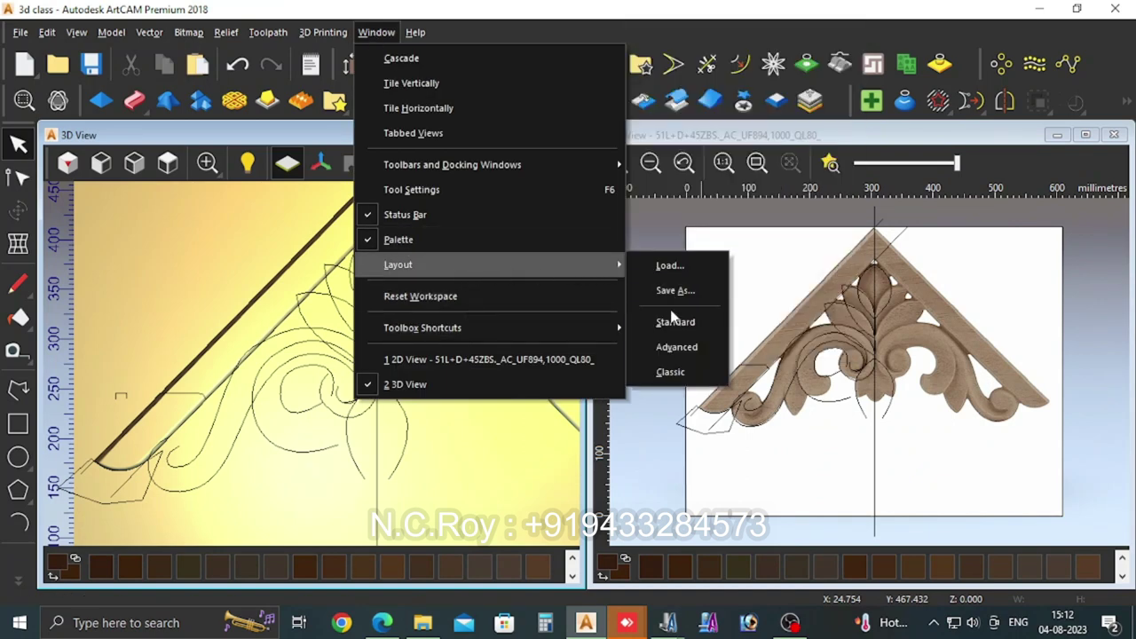
left_click(675, 321)
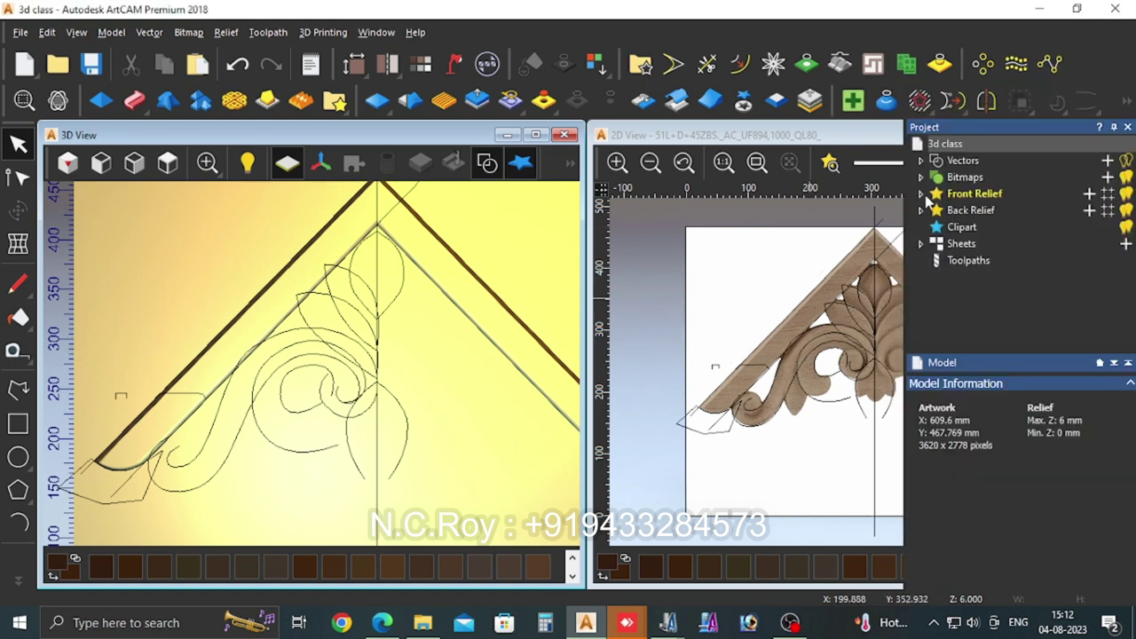
Step: Add a new relief layer named Relief Layer 1 under Front Relief
left_click(921, 194)
left_click(1090, 195)
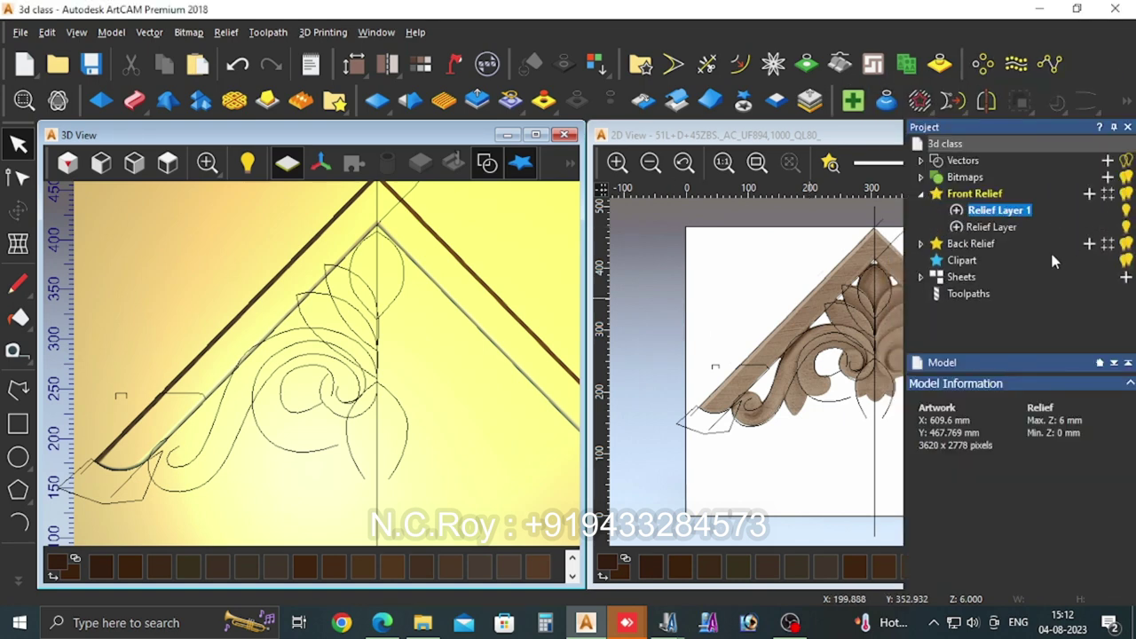
left_click(993, 310)
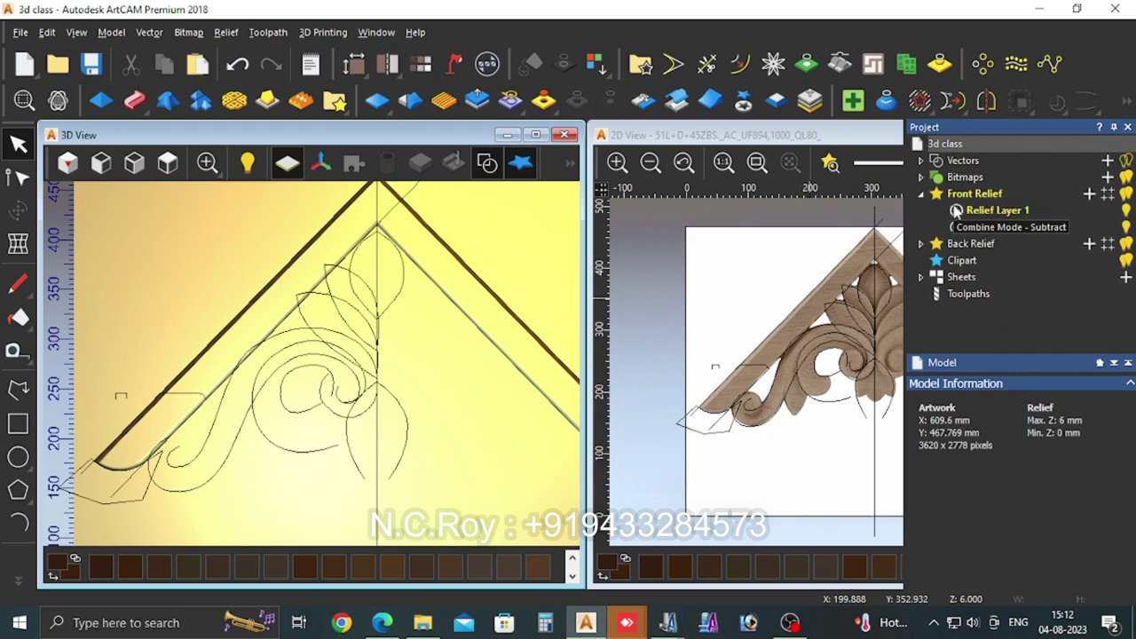
Step: Make Relief Layer 1 (Merge High) the working layer and zoom into the 2D view
left_click(967, 214)
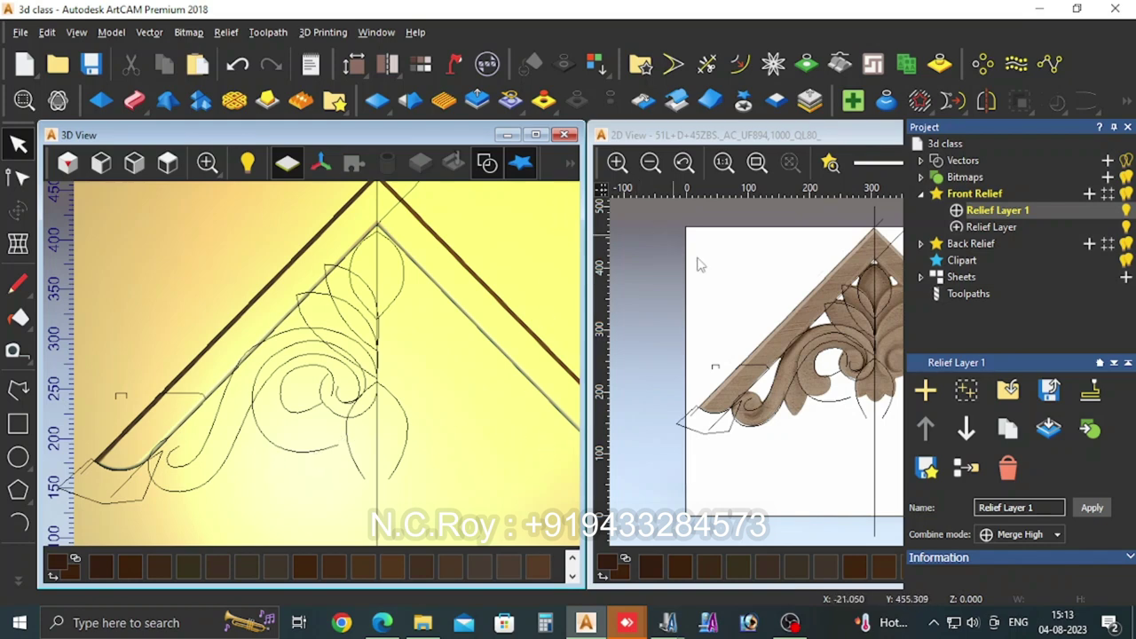
scroll(782, 470, "up", 2)
scroll(783, 369, "up", 2)
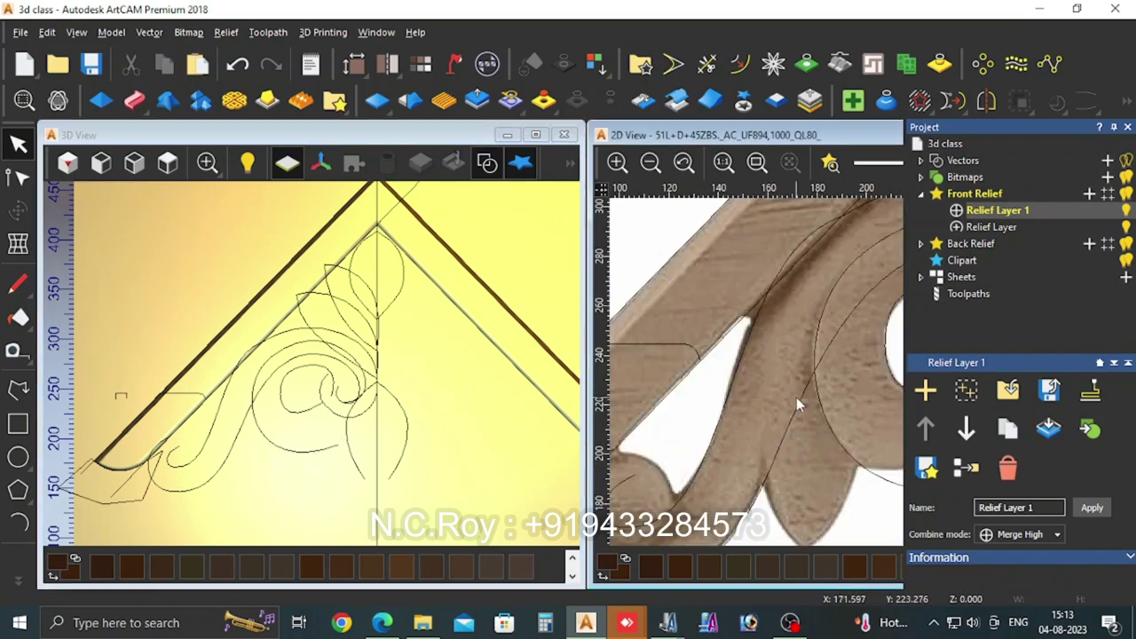
Step: Draw a start-end-point arc beside the scroll for the leaf petal
left_click(18, 522)
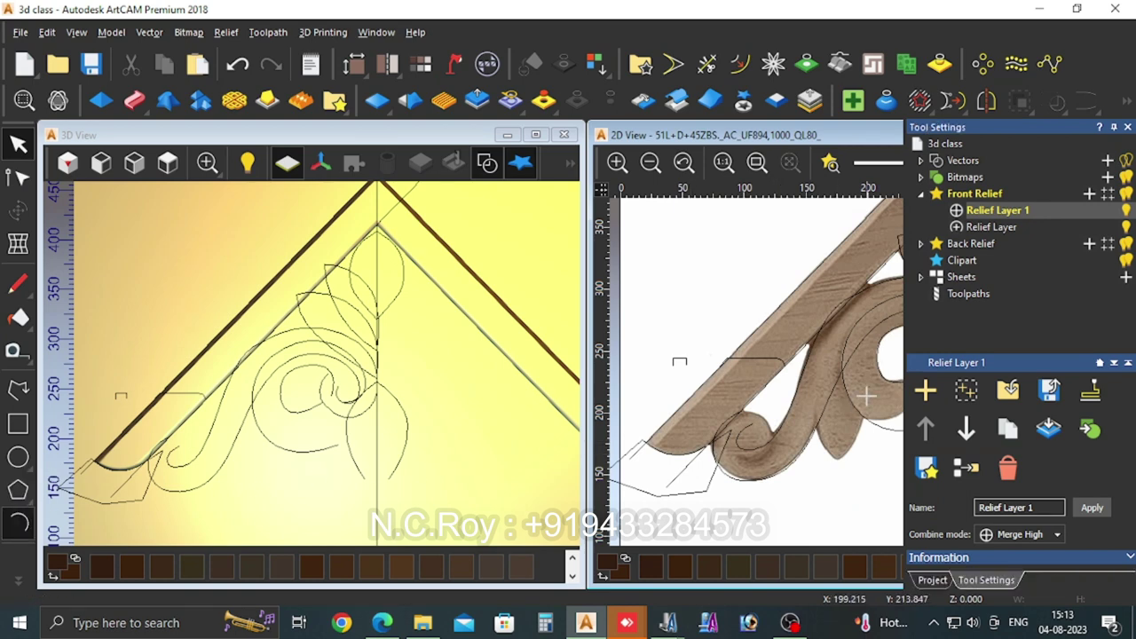
left_click(857, 331)
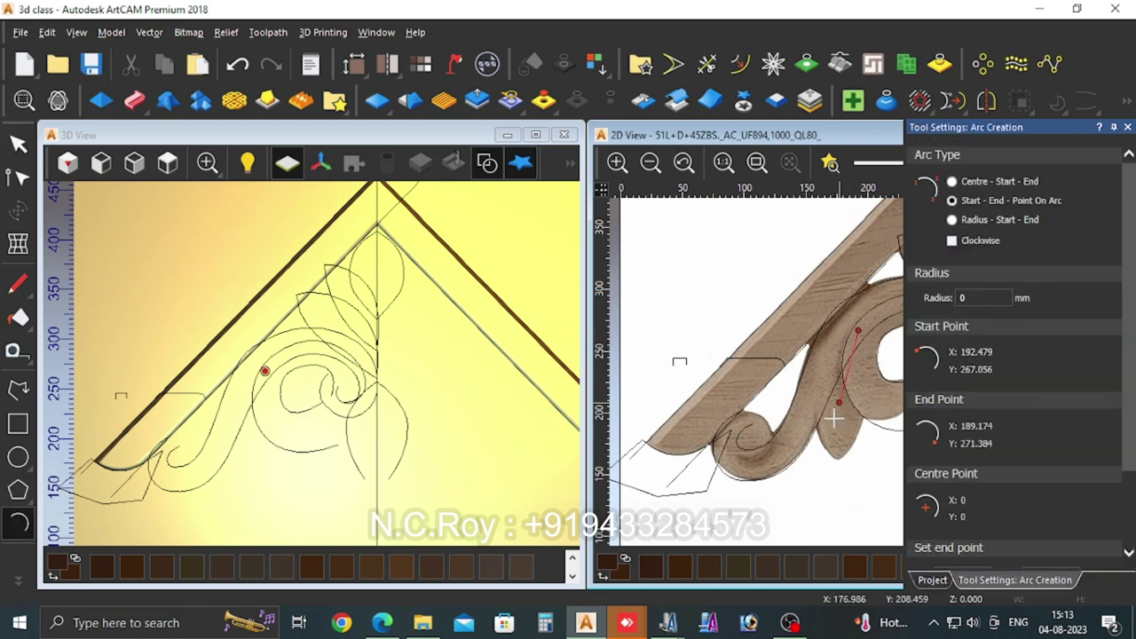
left_click(838, 462)
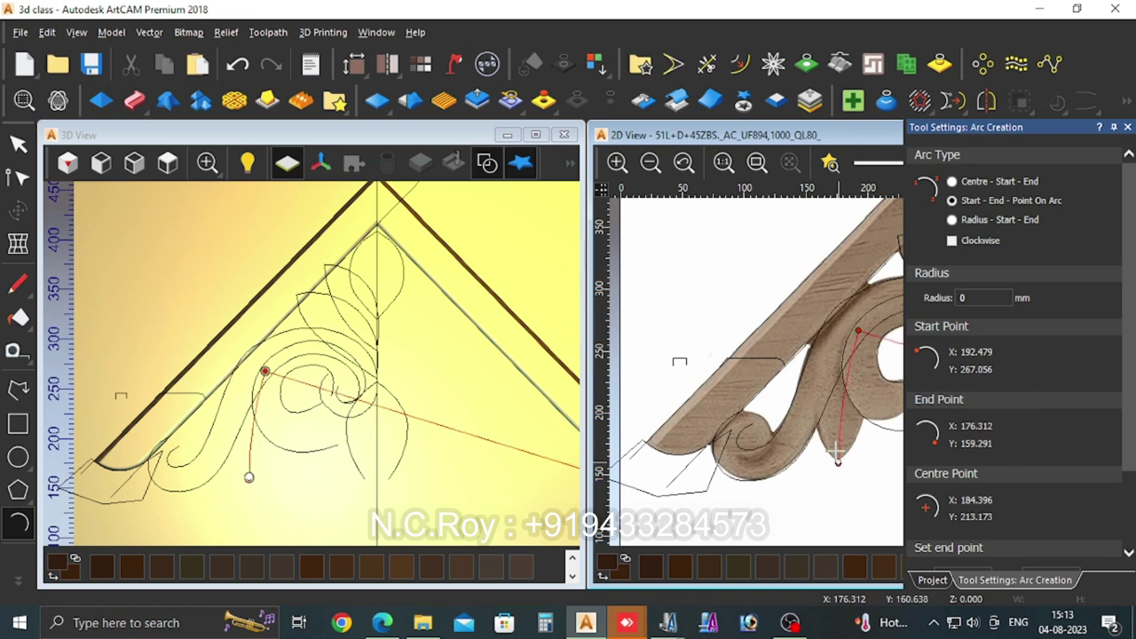
left_click(817, 406)
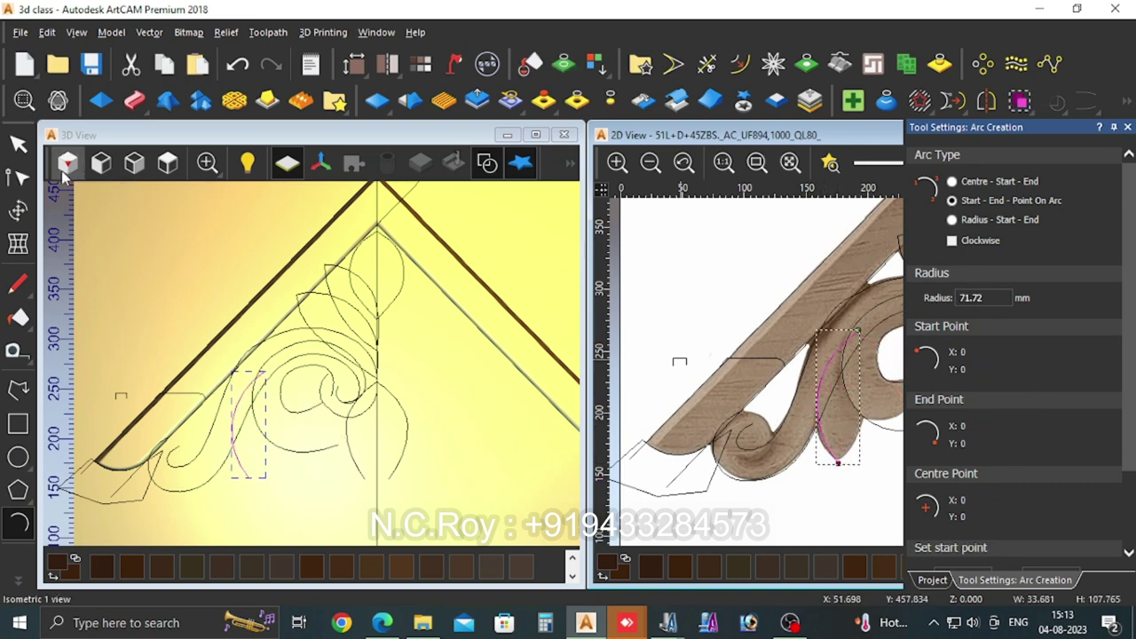
Step: Drag the arc's bottom end lower and its top end up, then undo the last node move
left_click(23, 186)
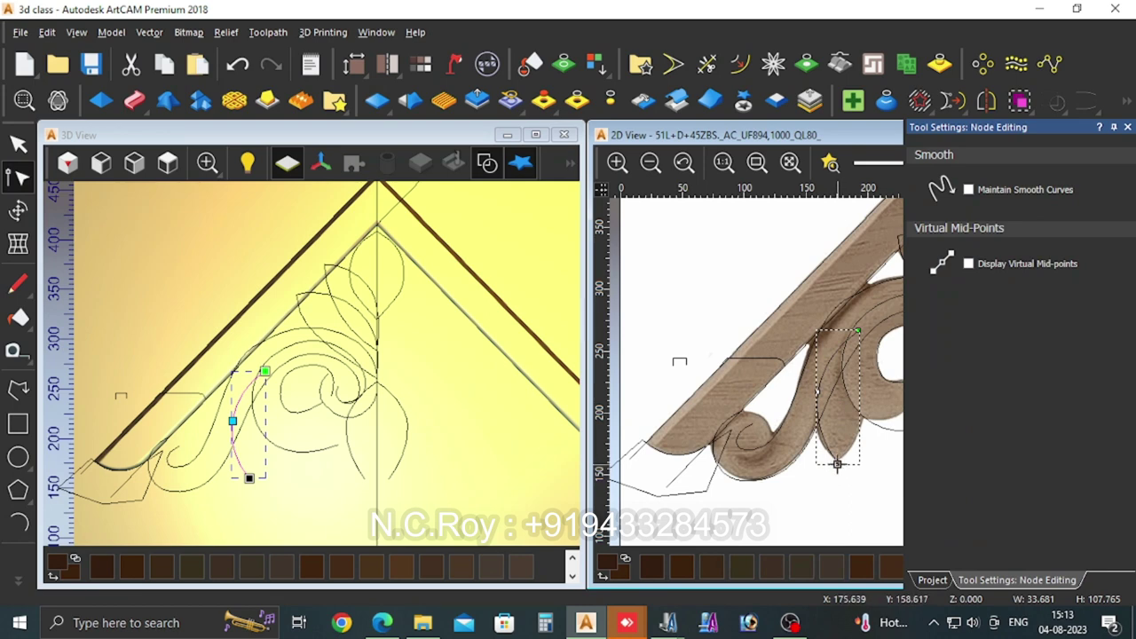
left_click_drag(836, 463, 853, 491)
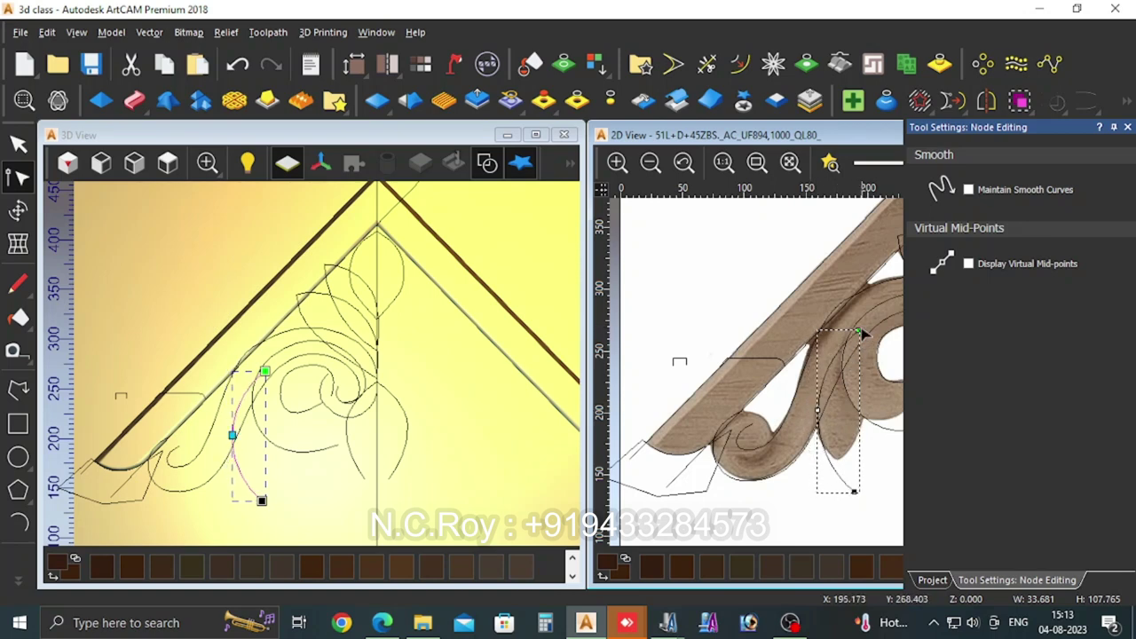
mouse_move(858, 331)
left_mouse_down()
mouse_move(865, 313)
mouse_move(872, 319)
left_mouse_up()
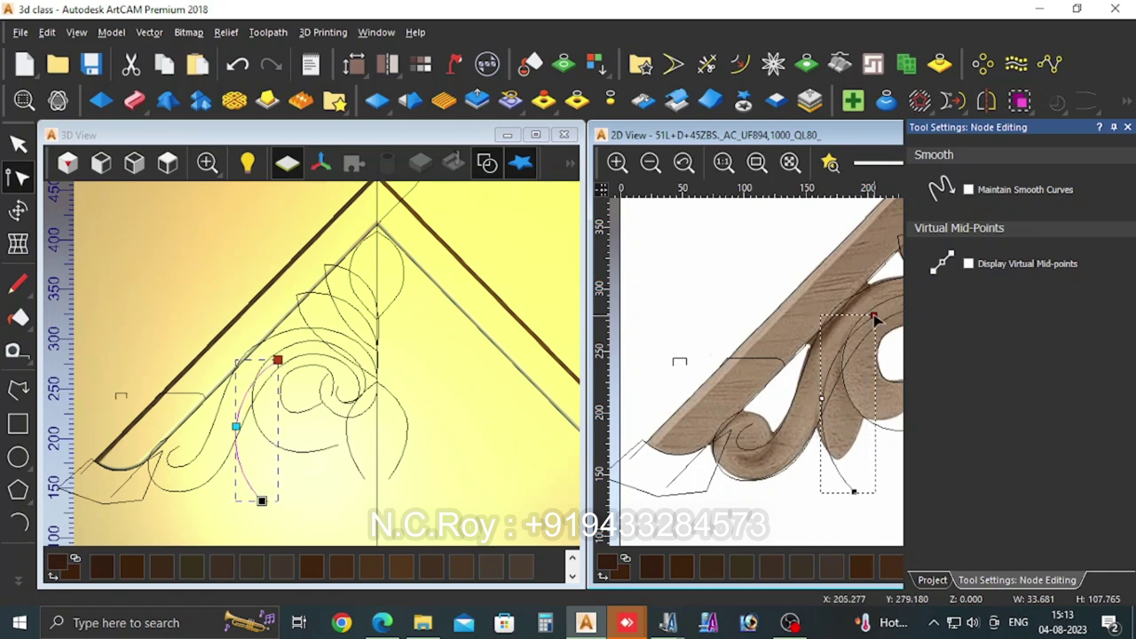
key("ctrl+z")
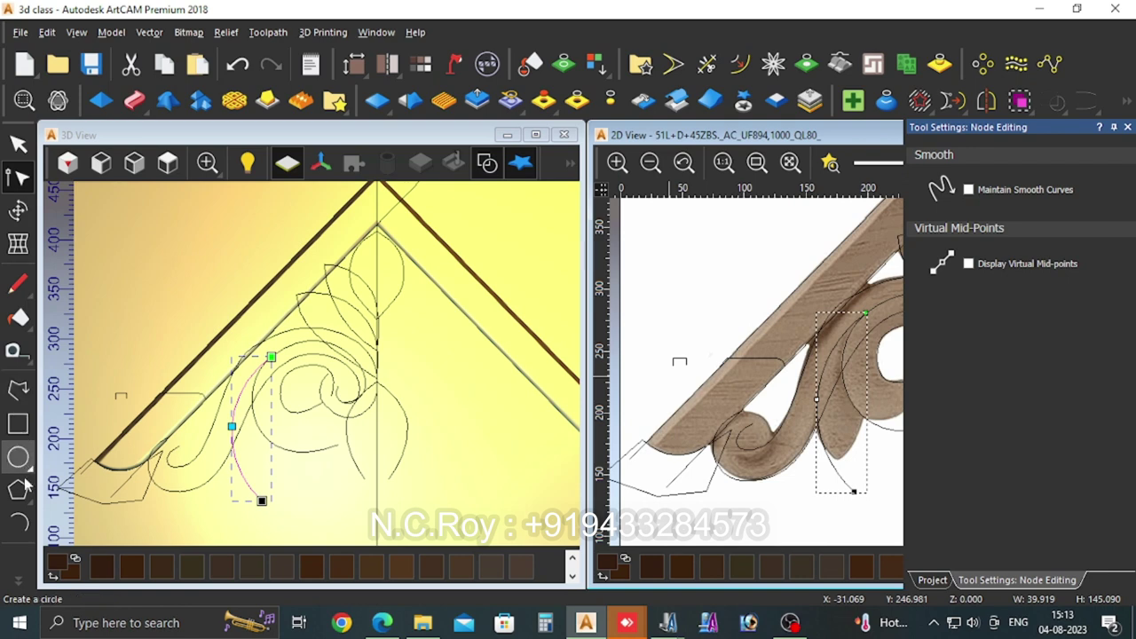
Step: Draw two more arcs tracing the petal edges, from the first arc's top and from the lower petal tip
left_click(18, 523)
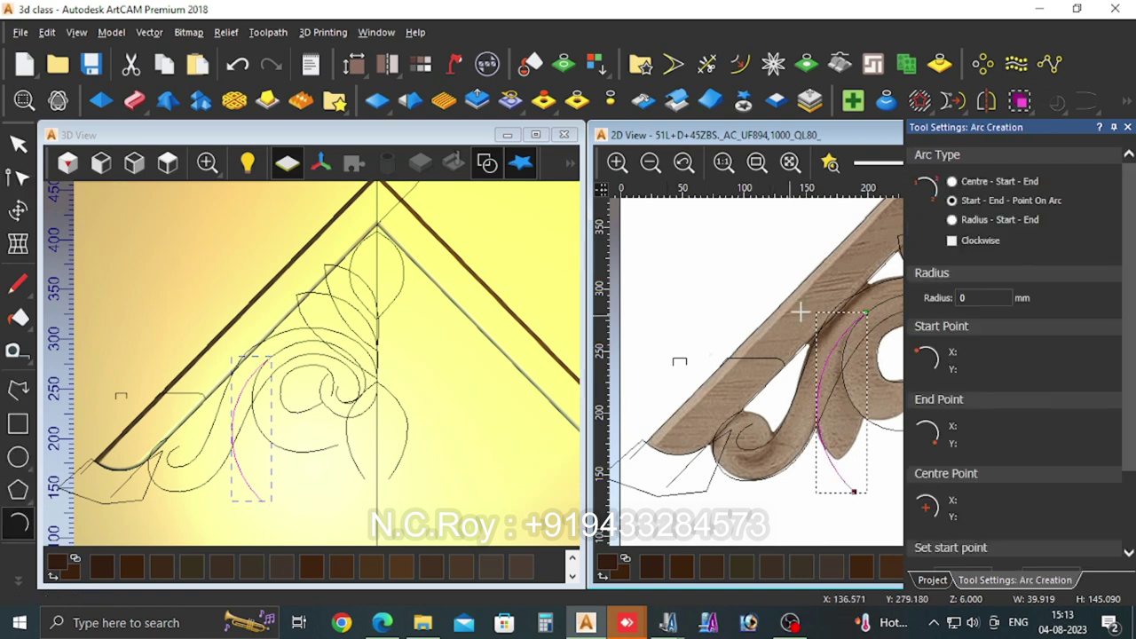
left_click(867, 314)
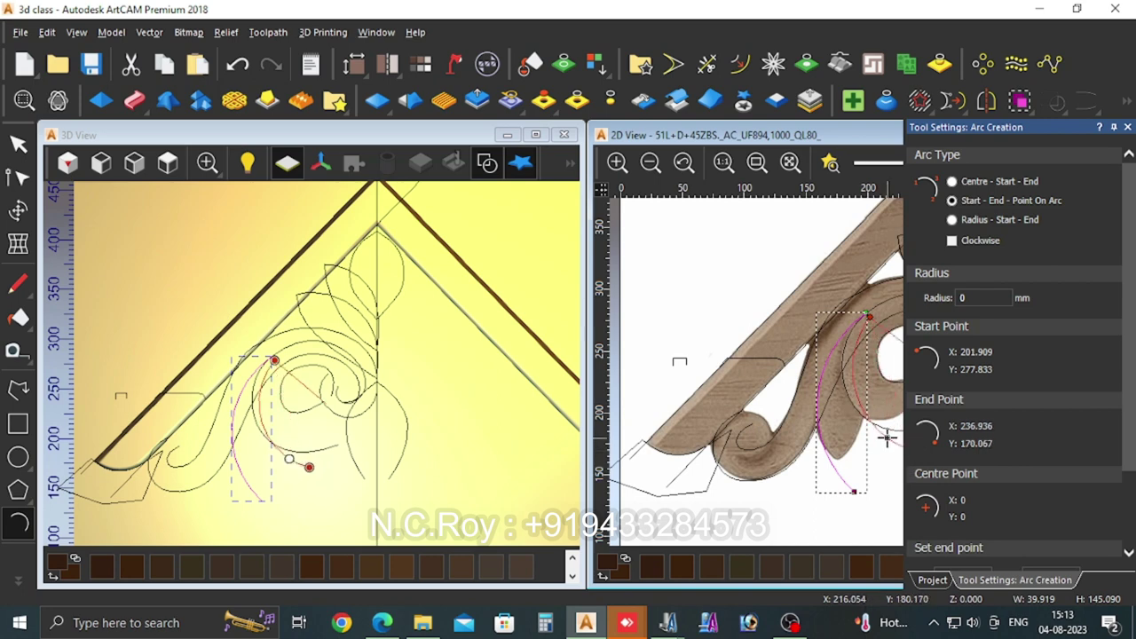
left_click(904, 448)
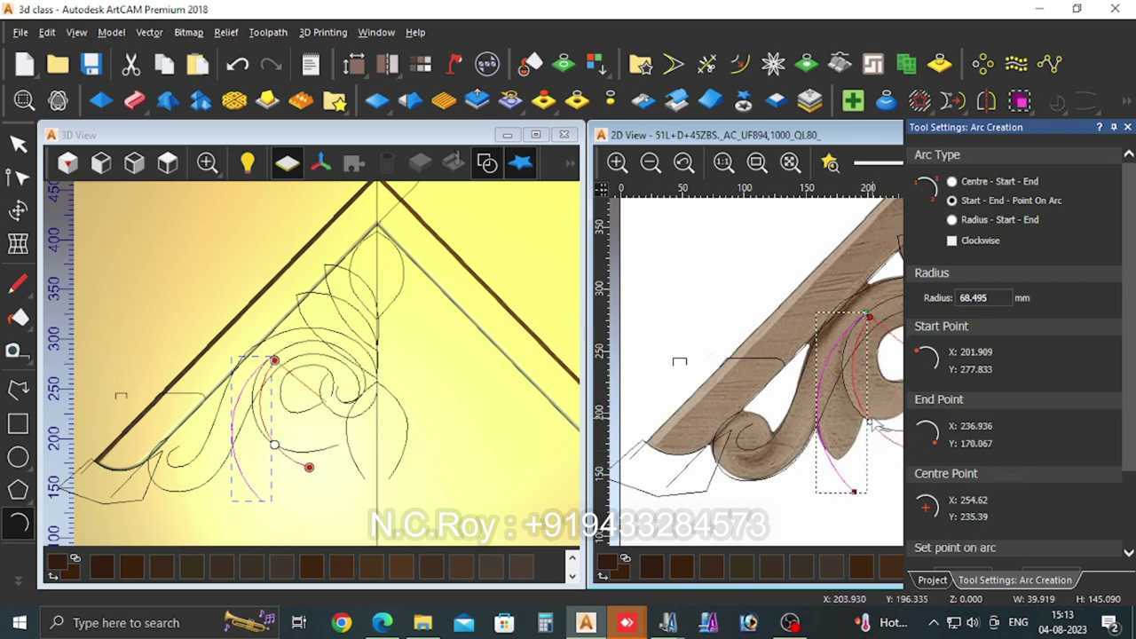
left_click(882, 433)
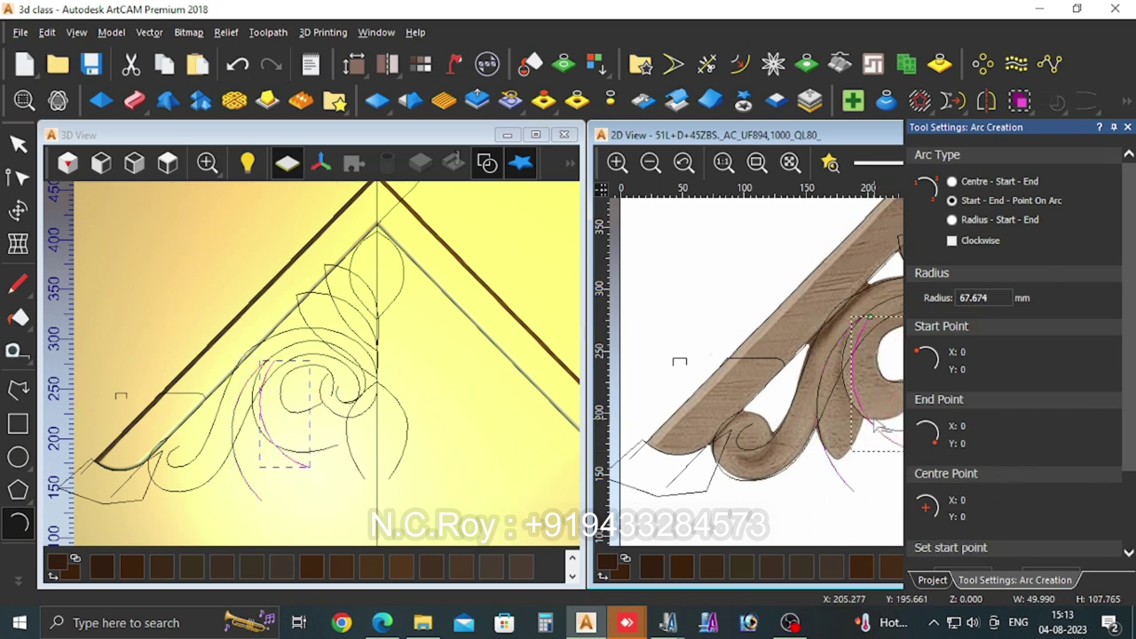
left_click(824, 477)
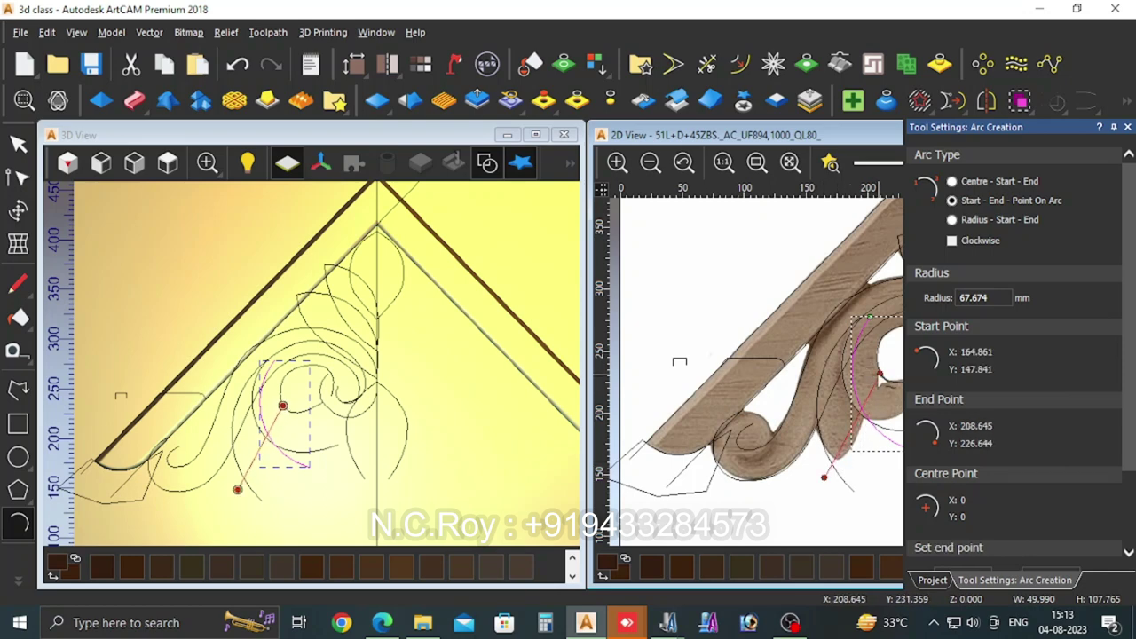
left_click(874, 373)
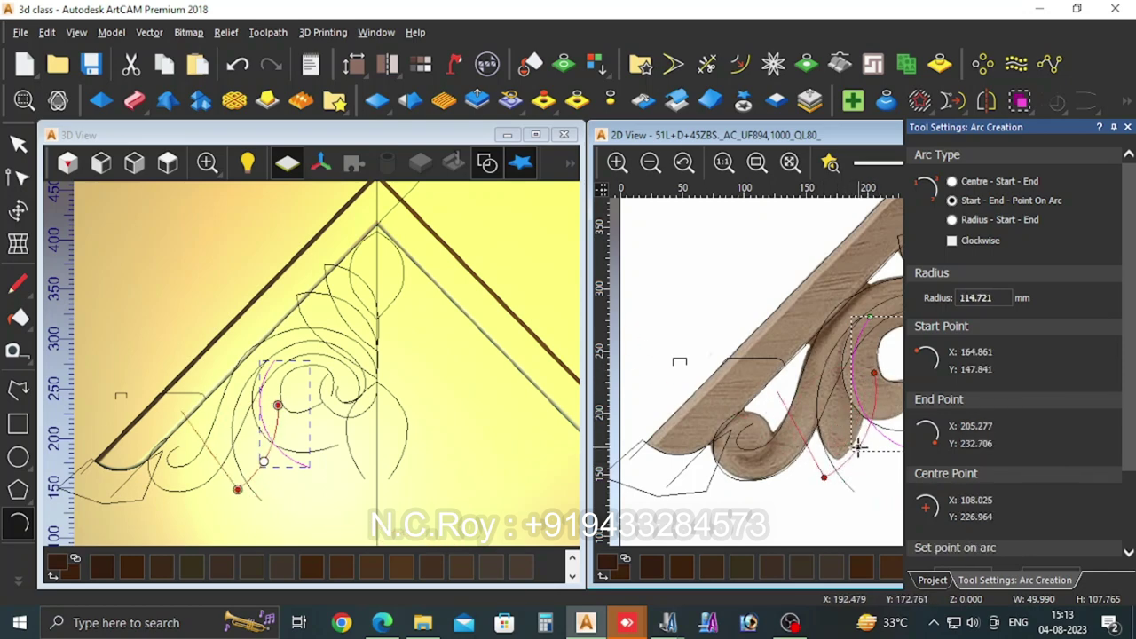
left_click(859, 432)
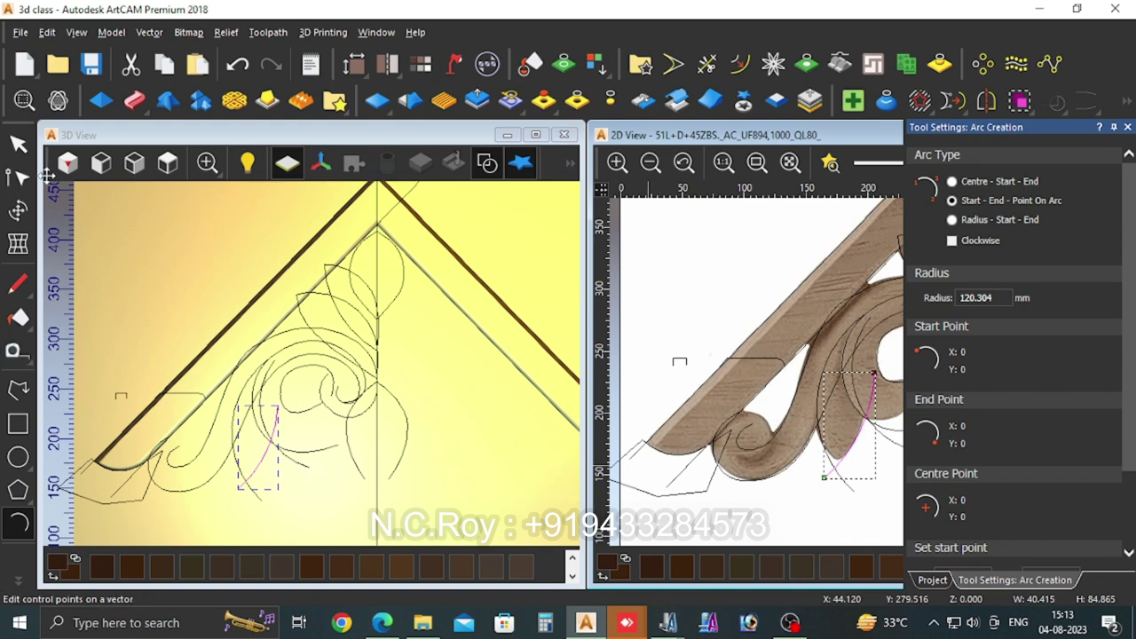
Step: Nudge the new arc's top node down-left and pick the longer petal curve for editing
left_click(18, 178)
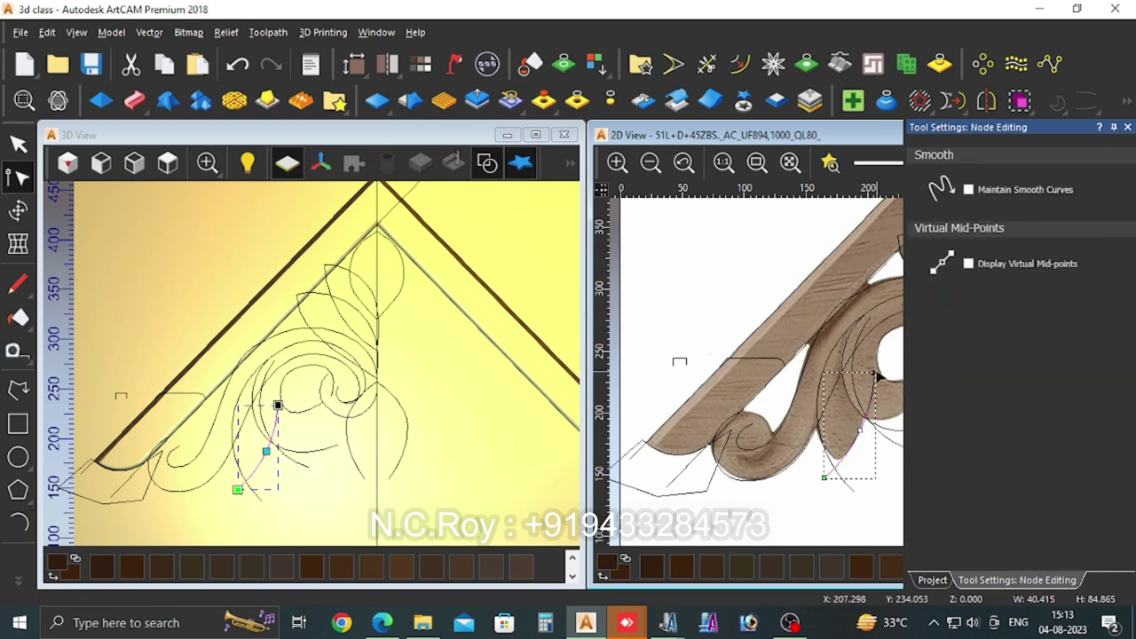
left_click_drag(874, 375, 872, 380)
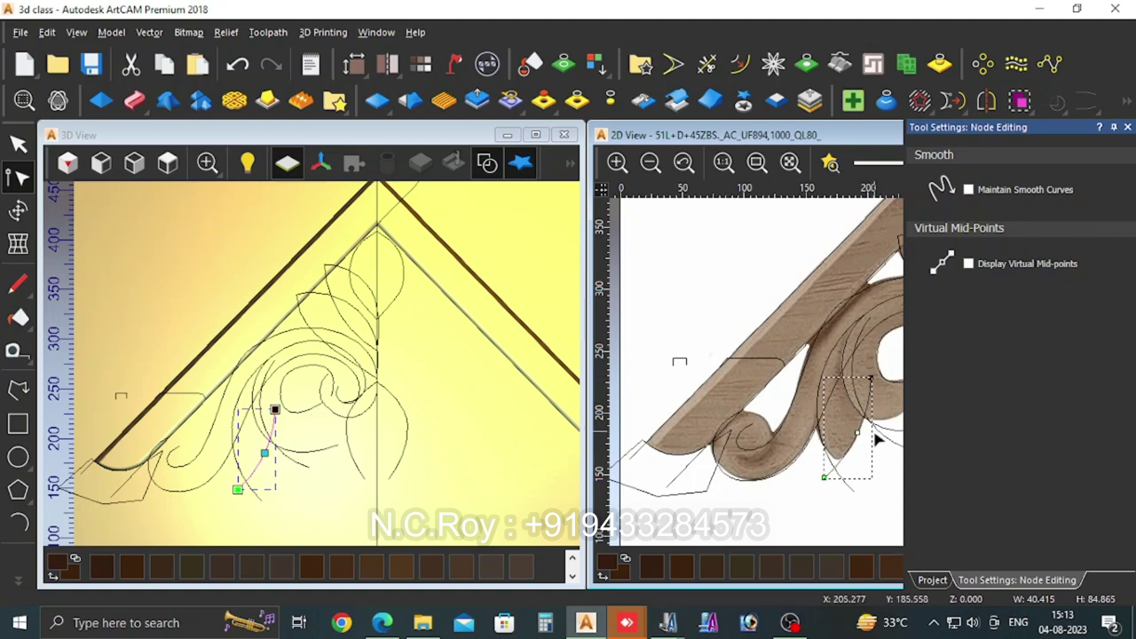
left_click(854, 494)
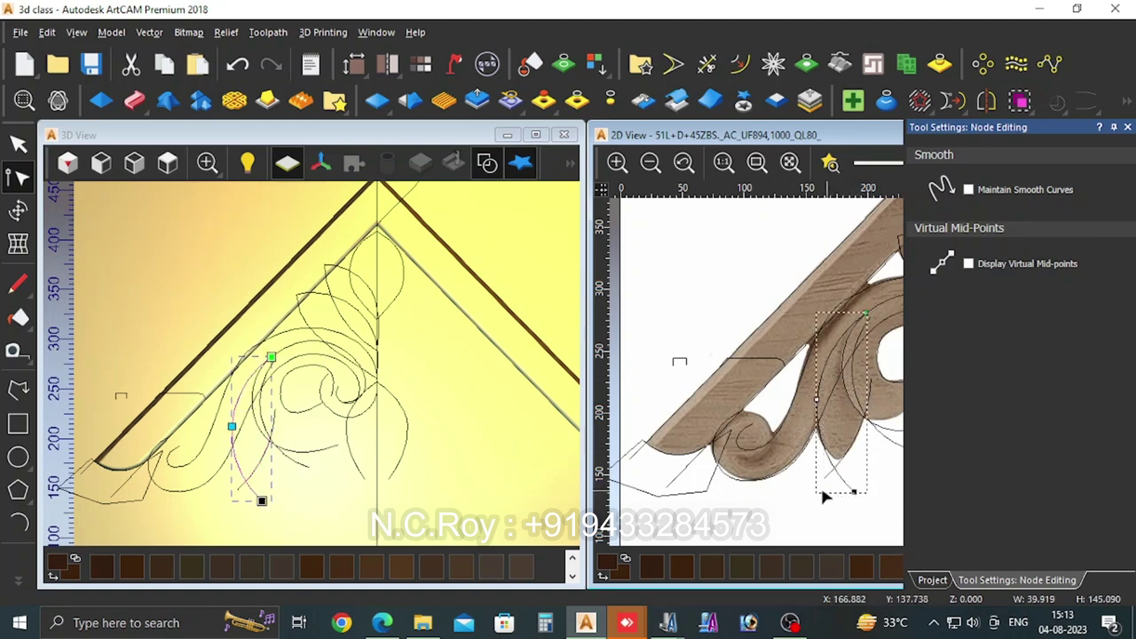
scroll(820, 484, "down", 2)
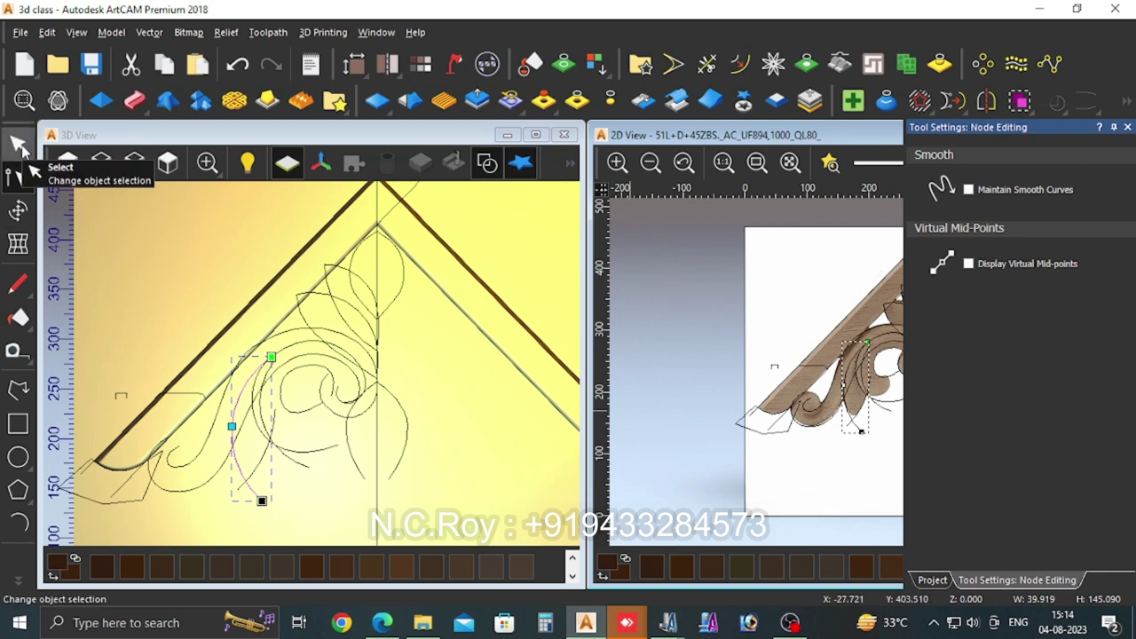
Step: Reselect the long petal curve and drag its lower end and middle nodes to follow the leaf edge
scroll(855, 421, "up", 3)
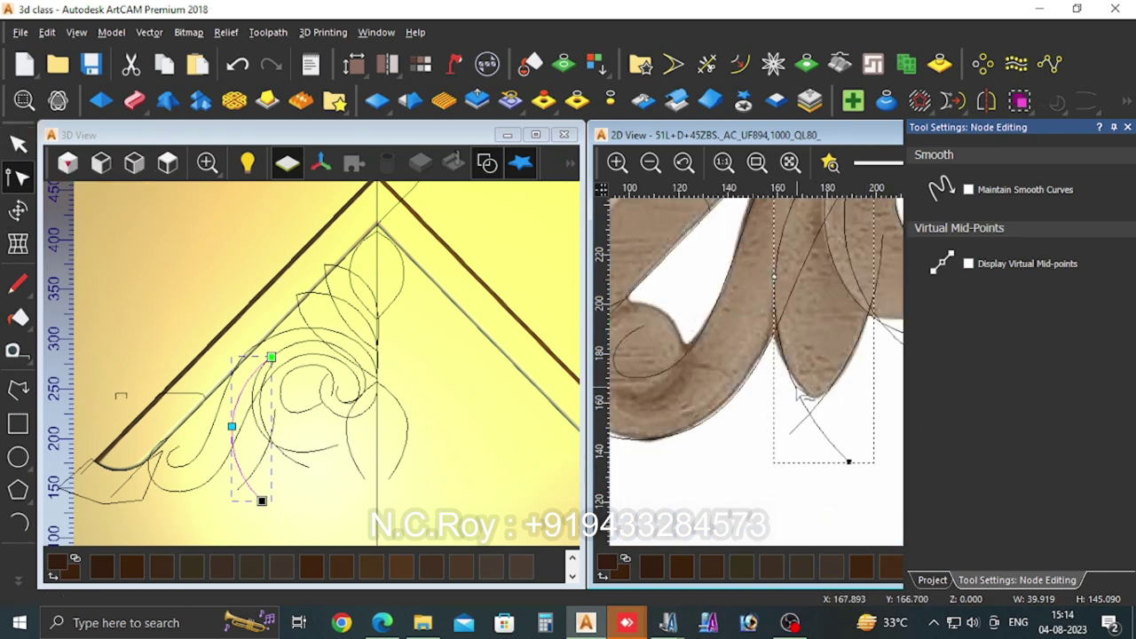
left_click(777, 296)
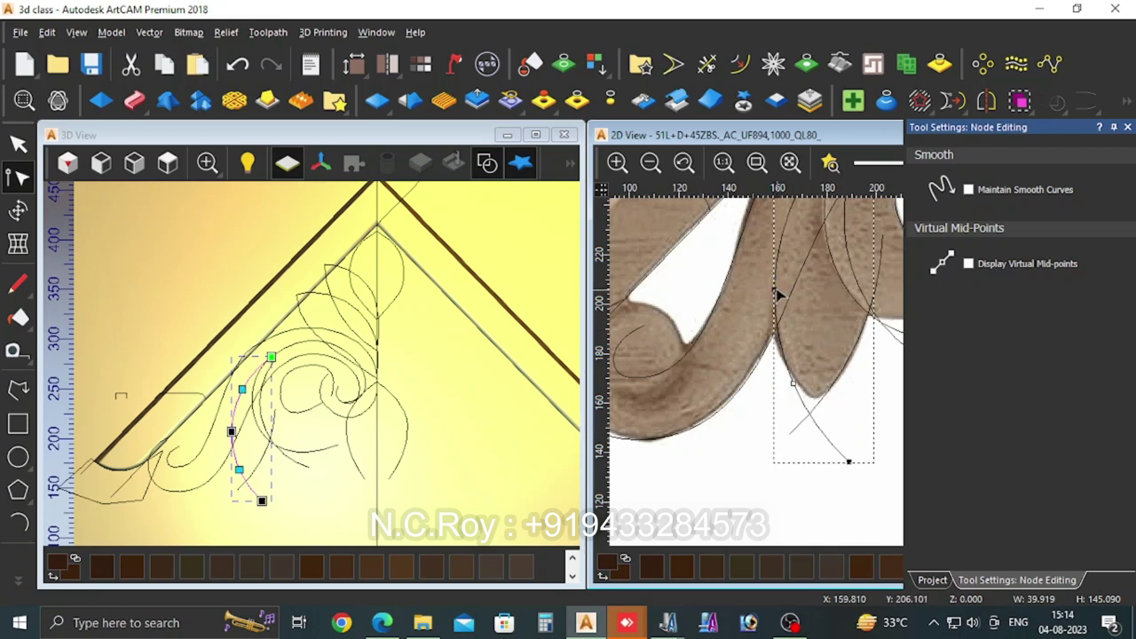
left_click(775, 291)
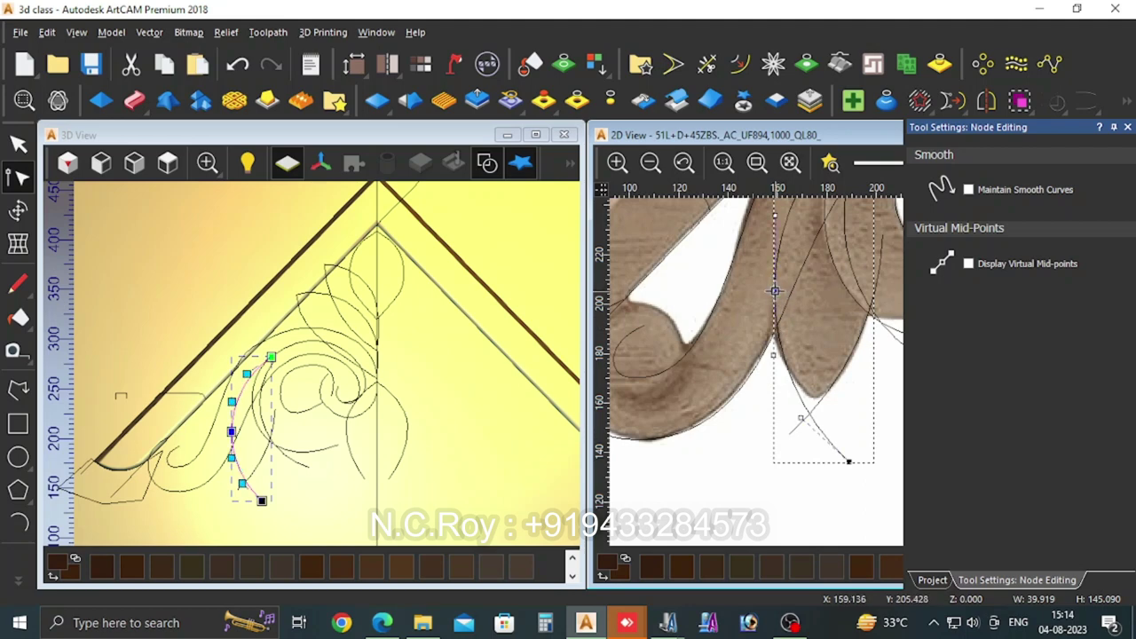
left_click(868, 473)
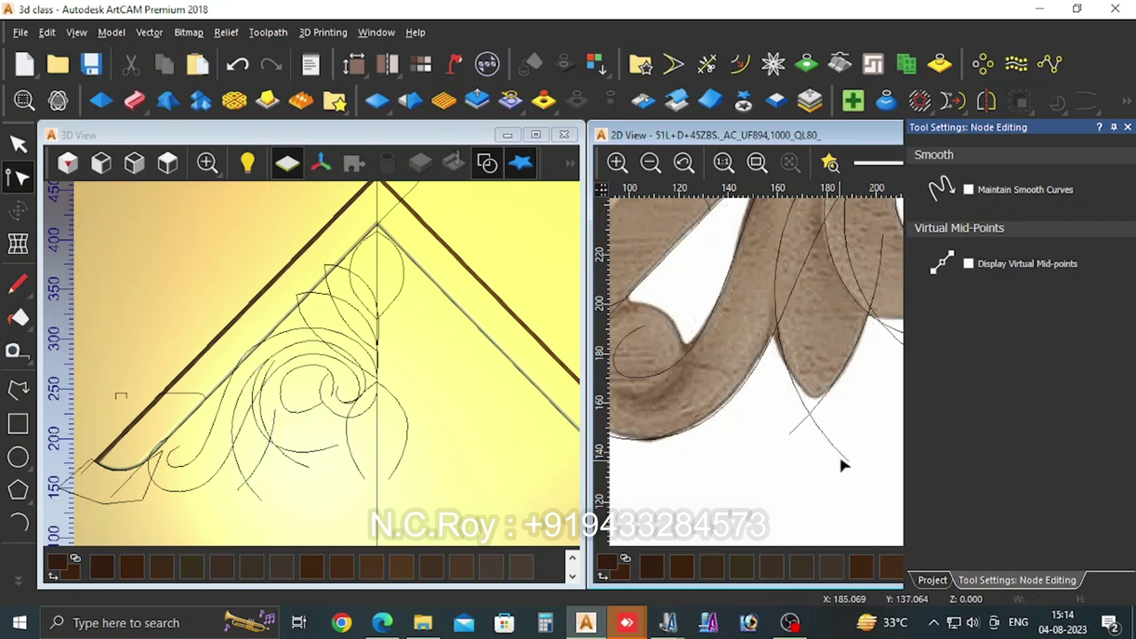
left_click(843, 463)
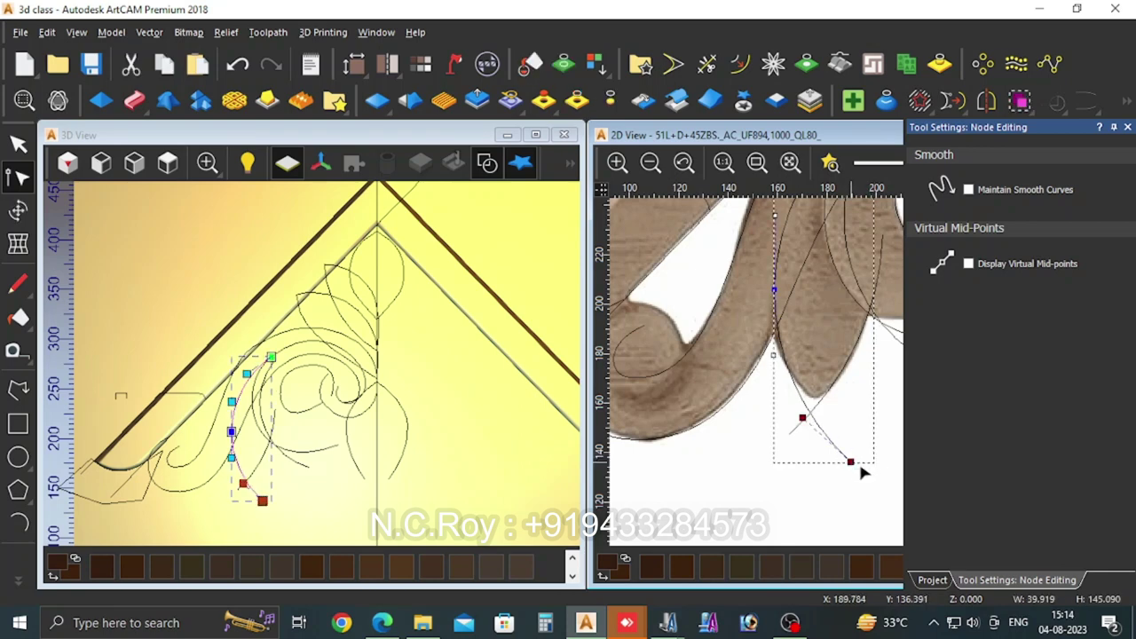
left_click_drag(852, 464, 881, 470)
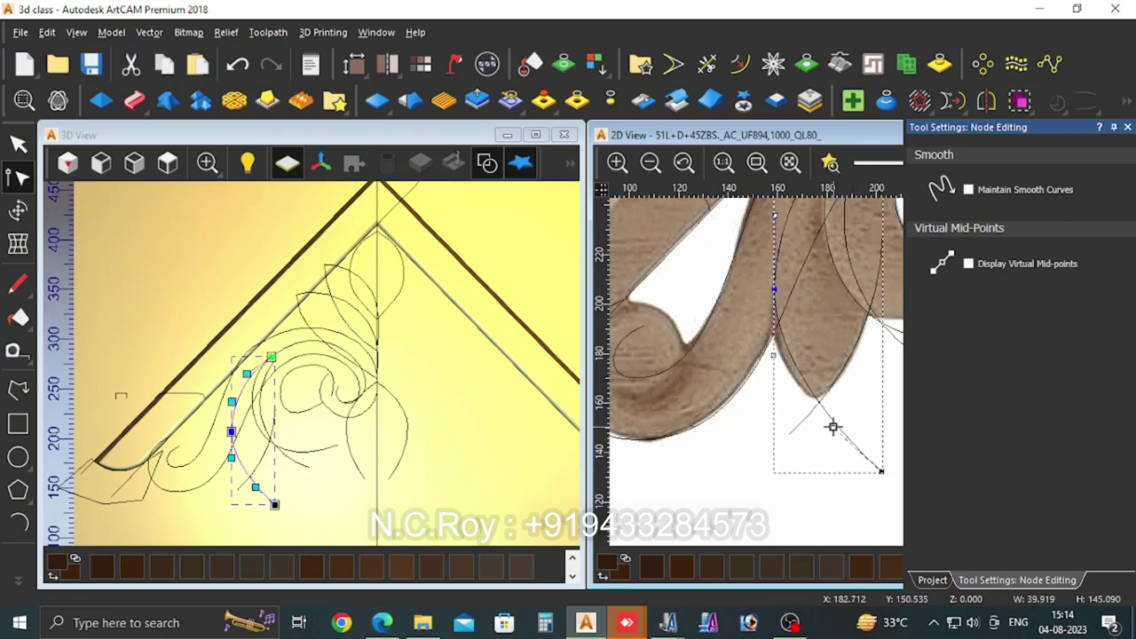
left_click_drag(832, 428, 809, 431)
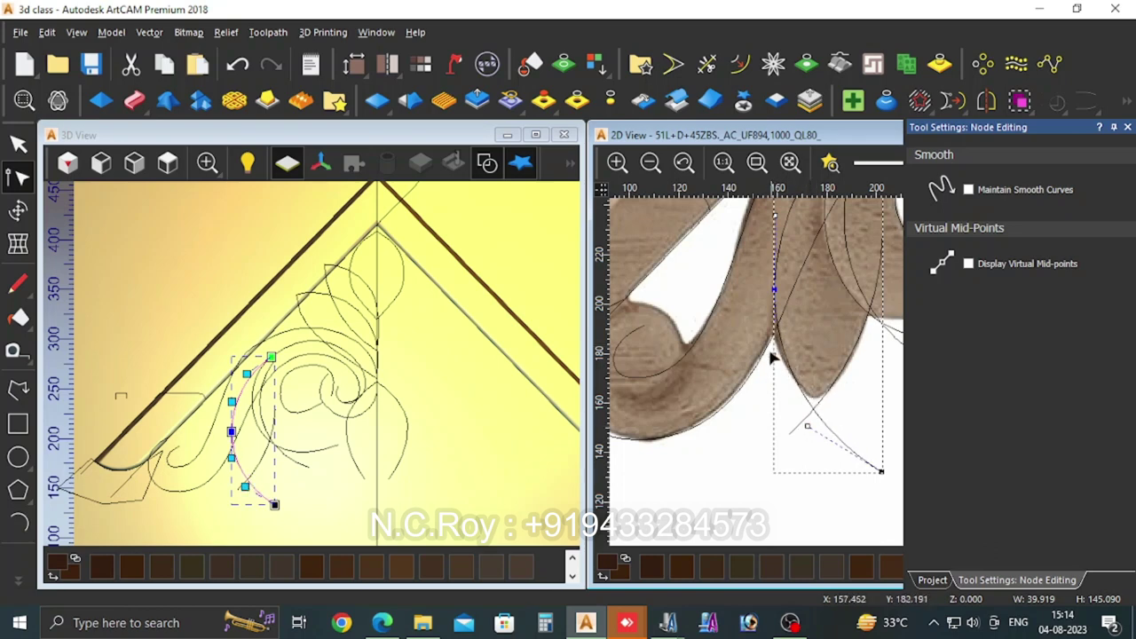
left_click_drag(774, 356, 771, 350)
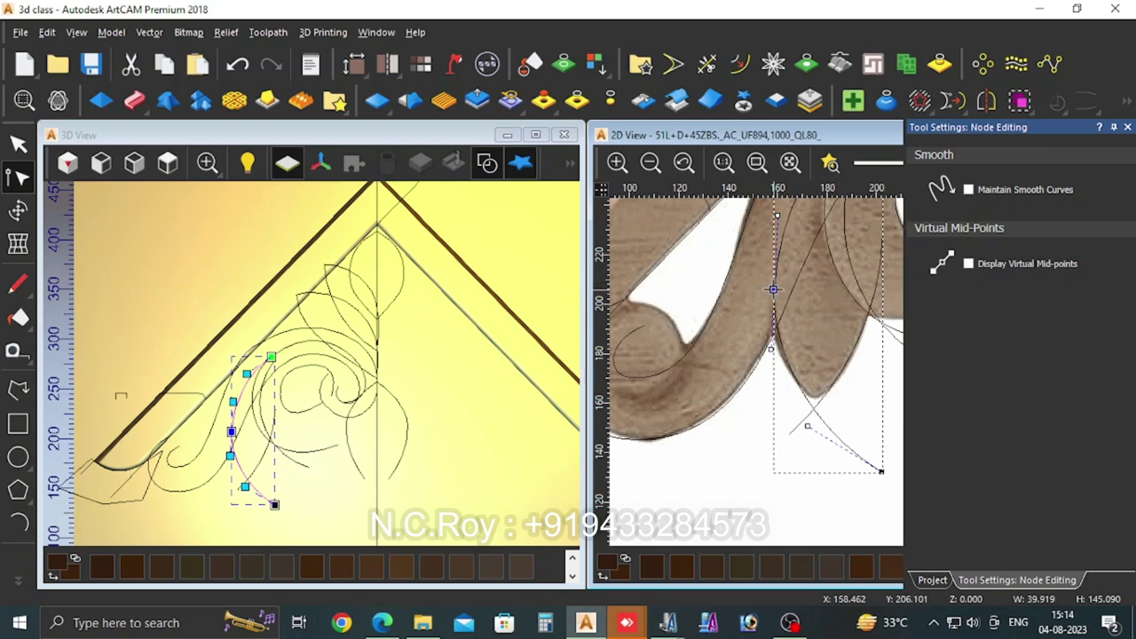
left_click_drag(773, 289, 770, 283)
scroll(777, 301, "down", 4)
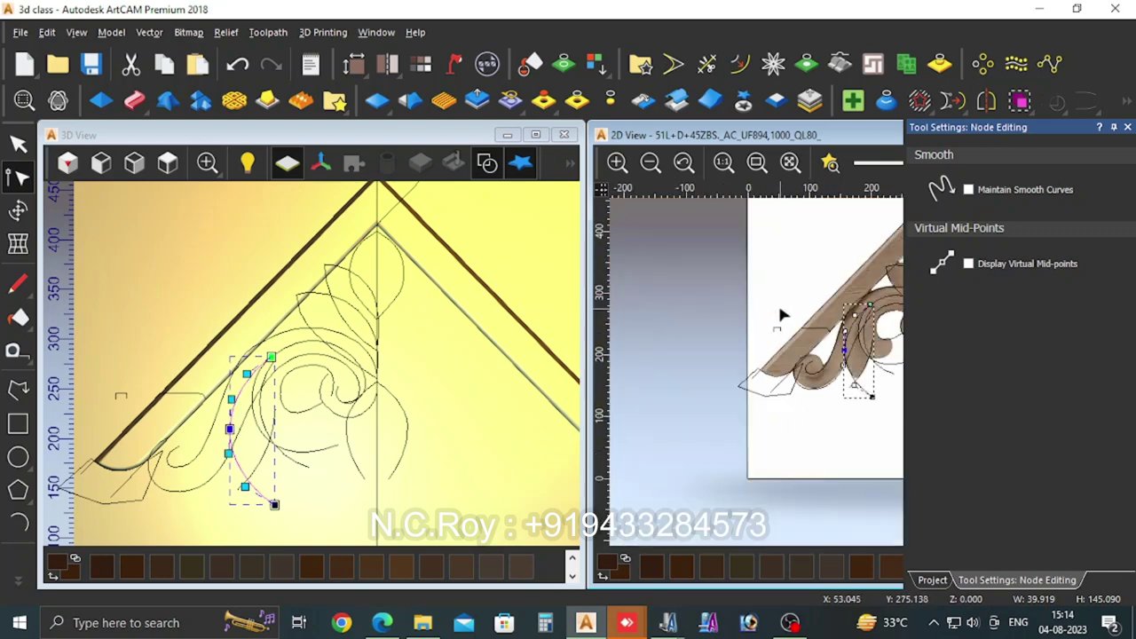
scroll(906, 346, "up", 3)
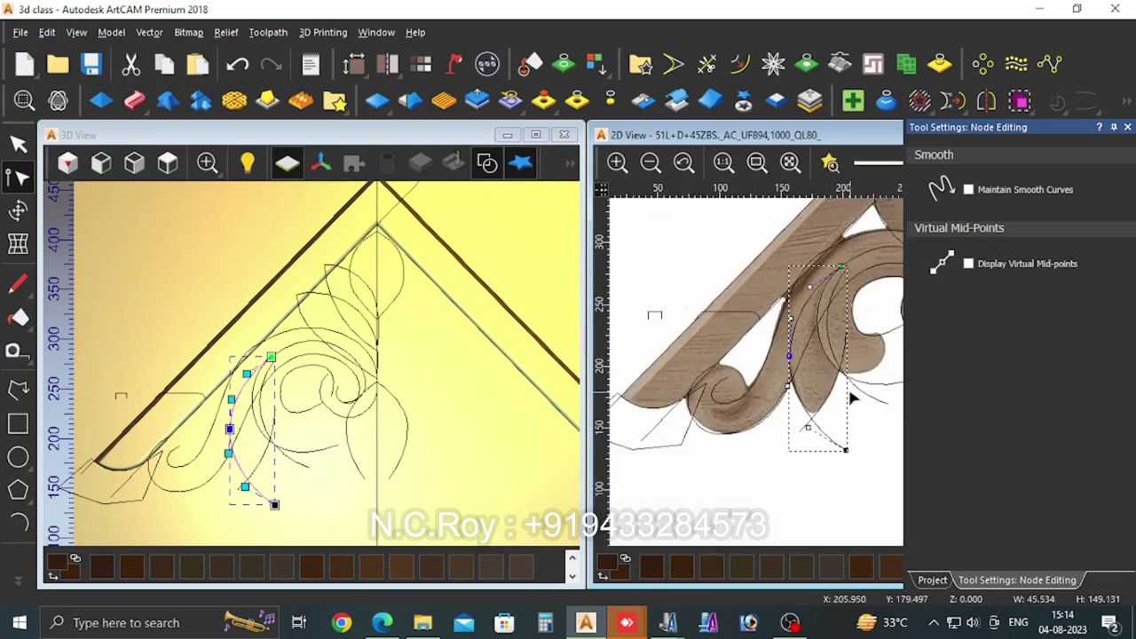
left_click(18, 144)
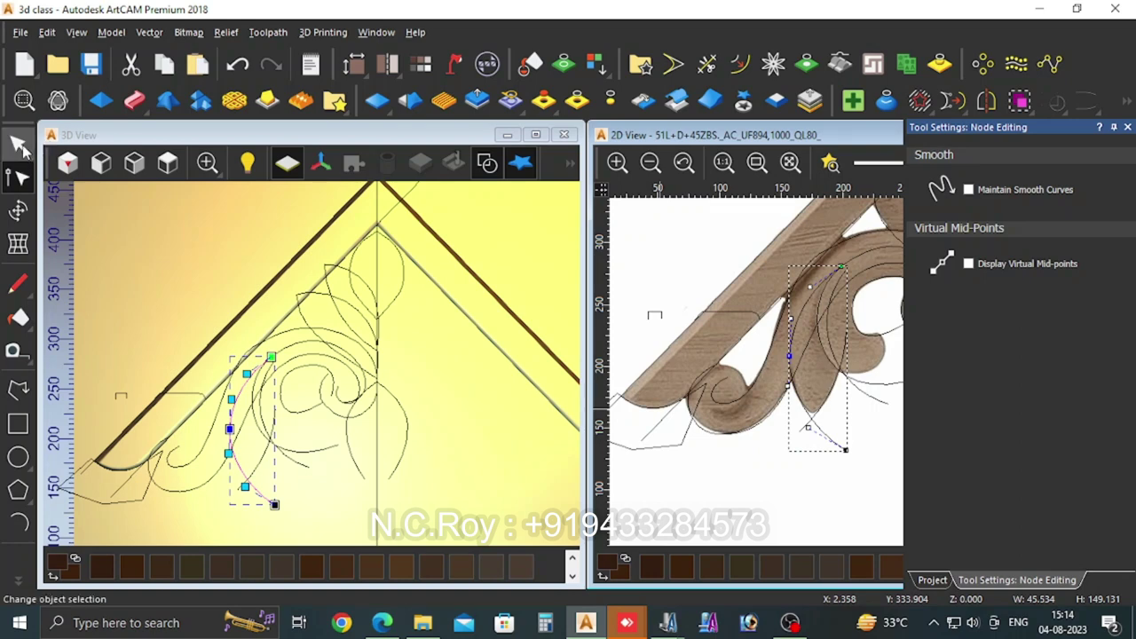
Step: Join the two petal curves with a line and close them into one closed petal outline
scroll(872, 373, "down", 3)
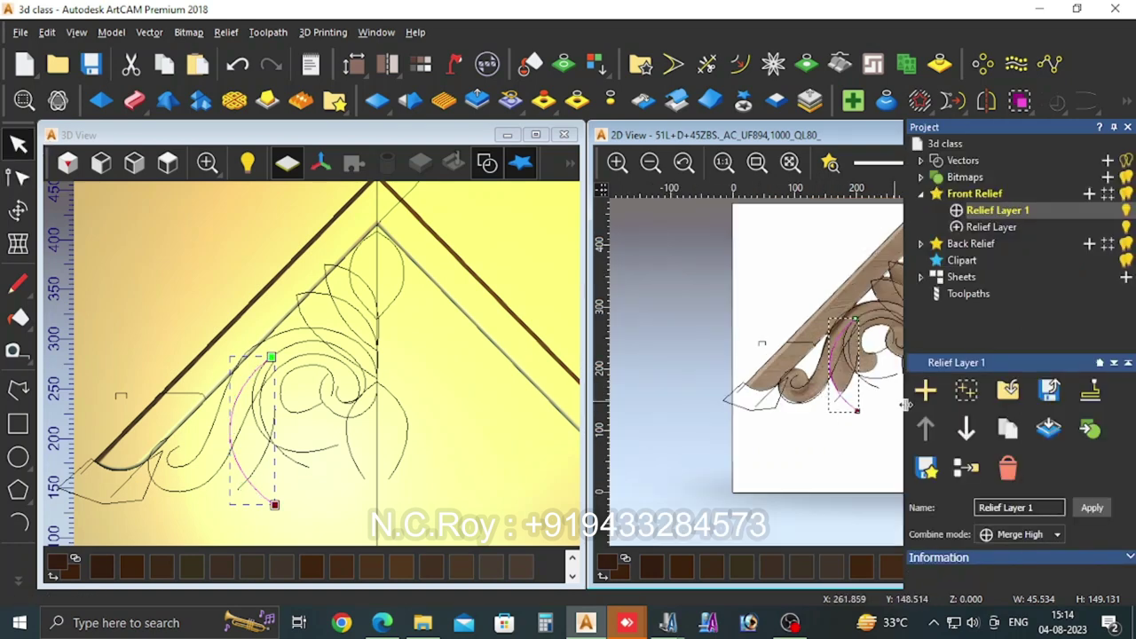
scroll(874, 399, "up", 6)
left_click_drag(766, 371, 882, 450)
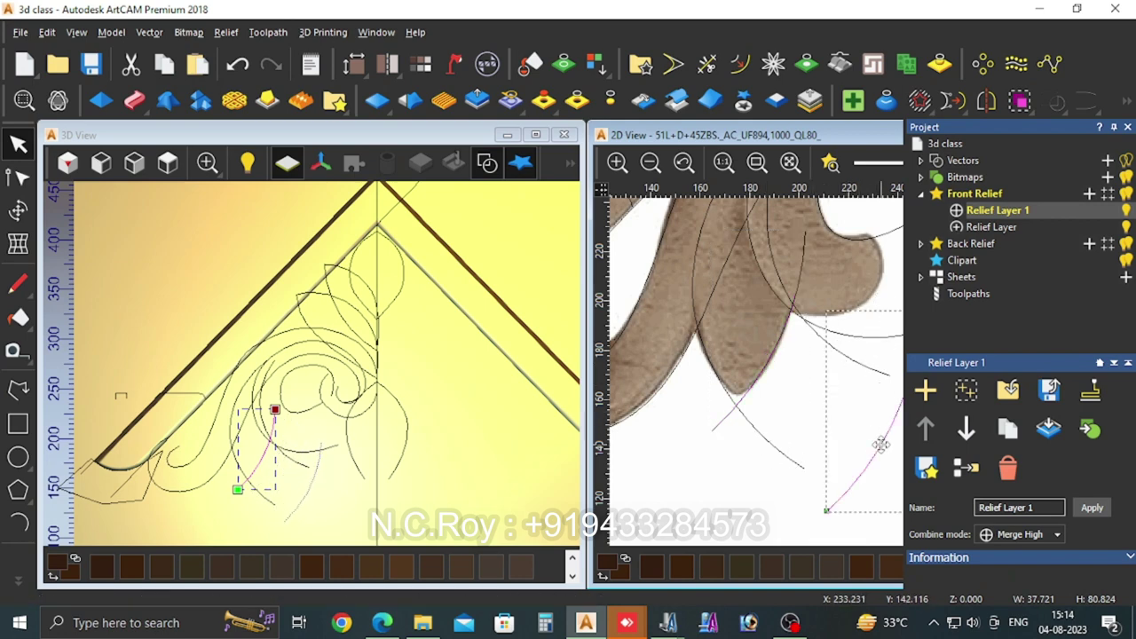
left_click(756, 387, "shift")
right_click(755, 387)
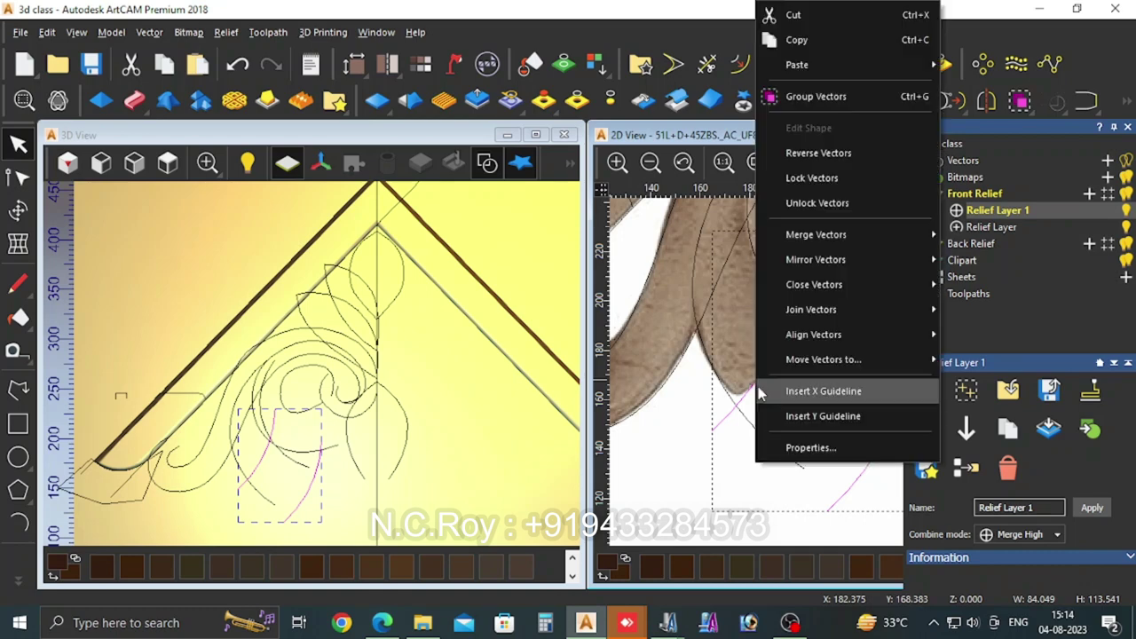
mouse_move(811, 309)
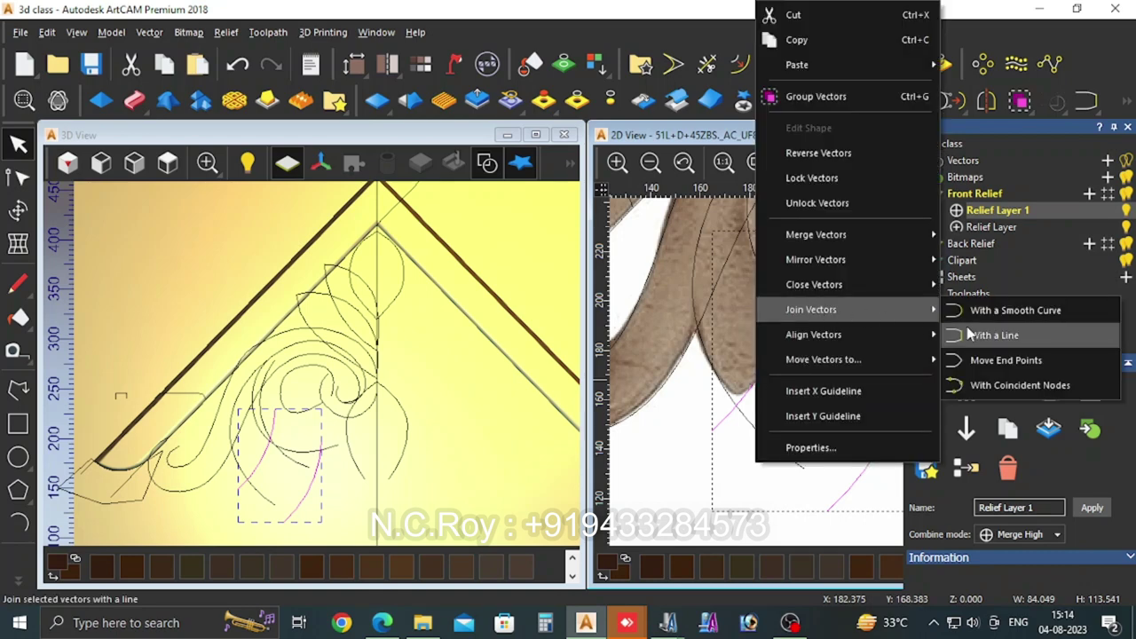
left_click(992, 335)
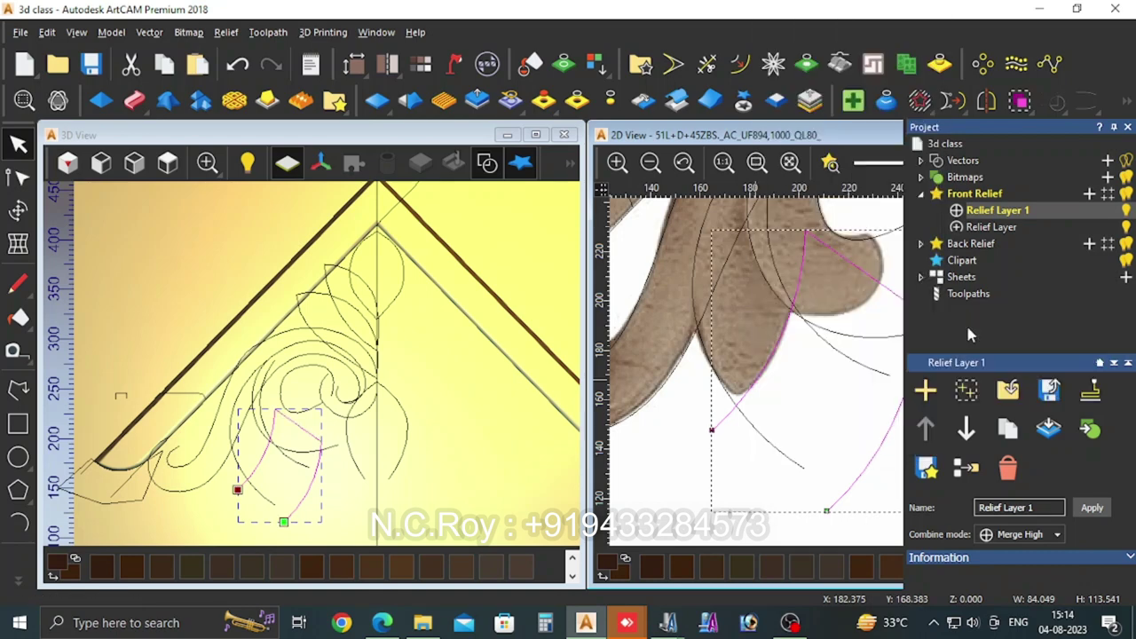
right_click(778, 361)
mouse_move(834, 228)
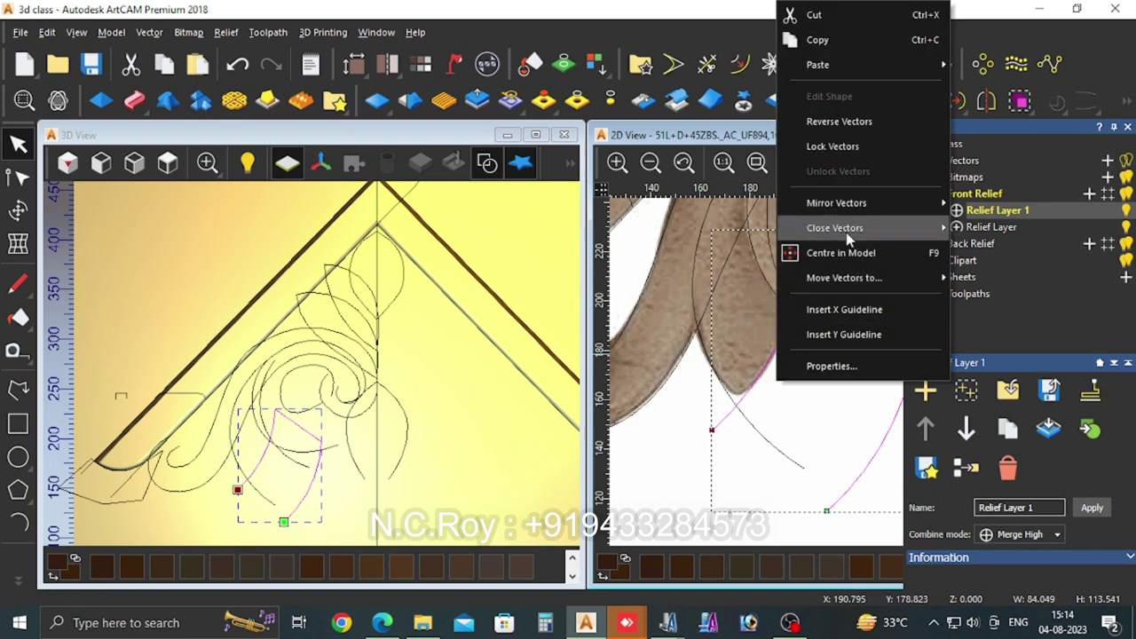
left_click(985, 253)
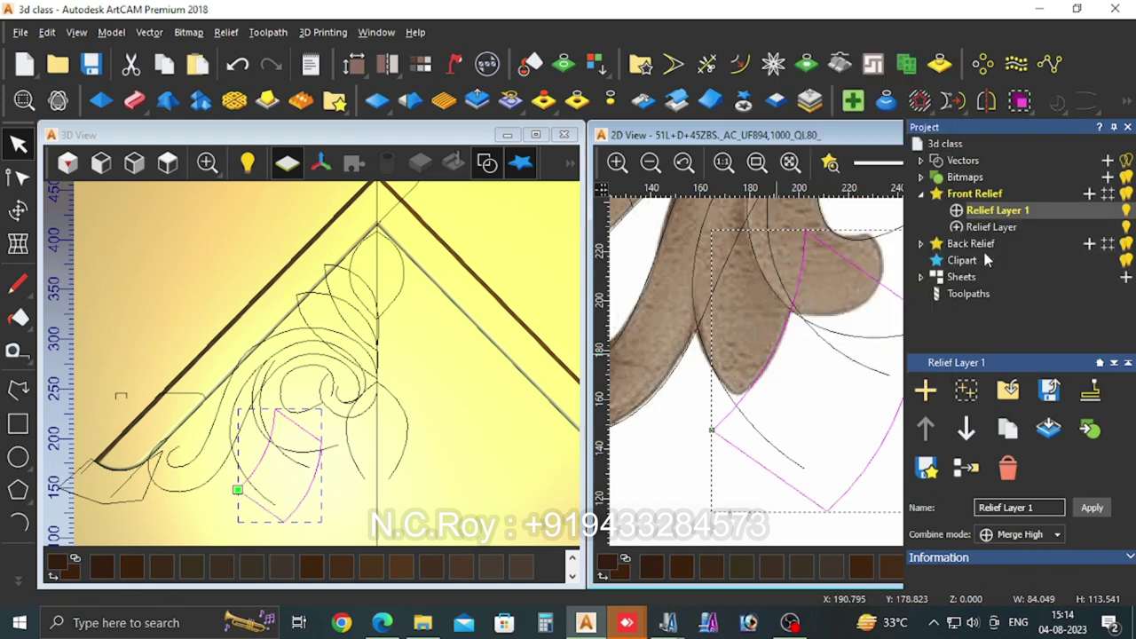
left_click(685, 425)
Step: Maximize the 2D view so it fills the workspace
scroll(685, 424, "down", 2)
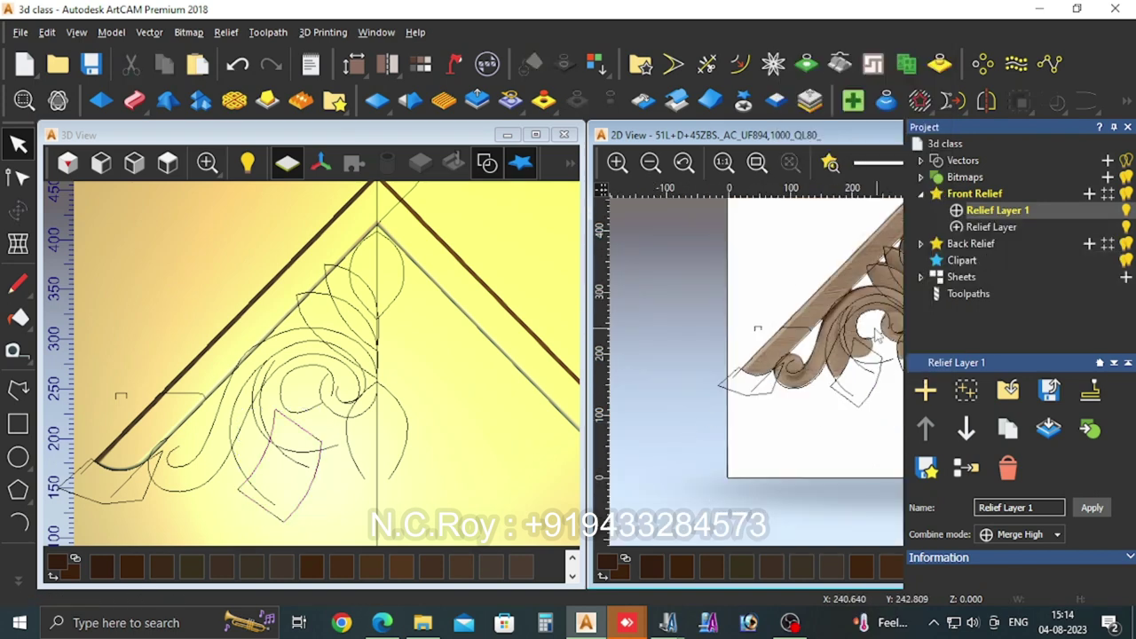
scroll(852, 330, "down", 1)
scroll(884, 368, "up", 2)
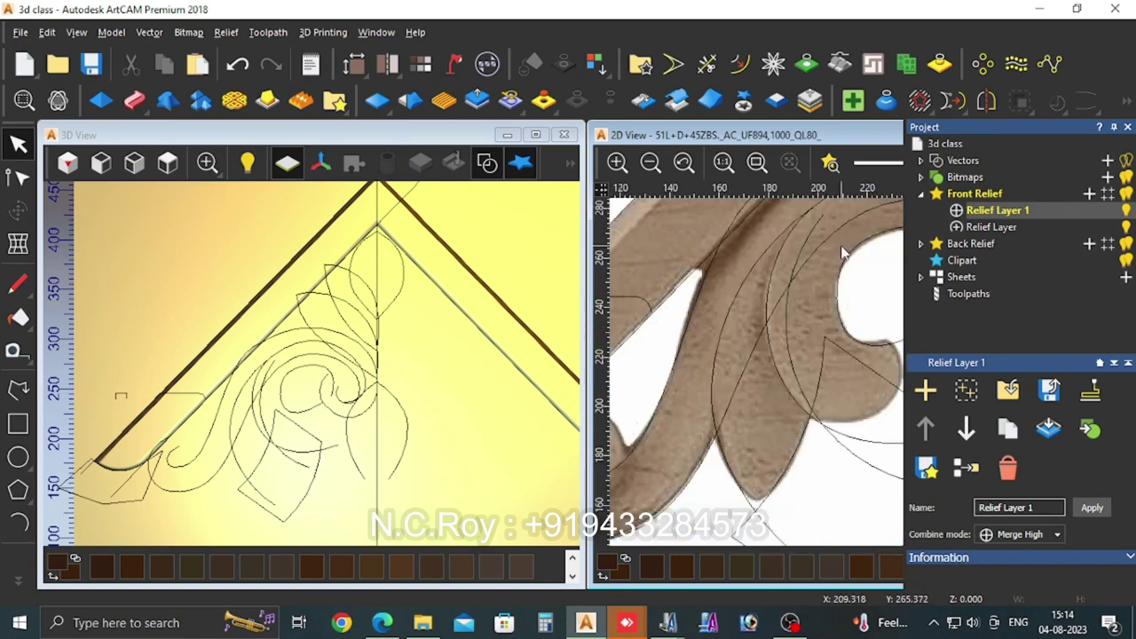
double_click(857, 142)
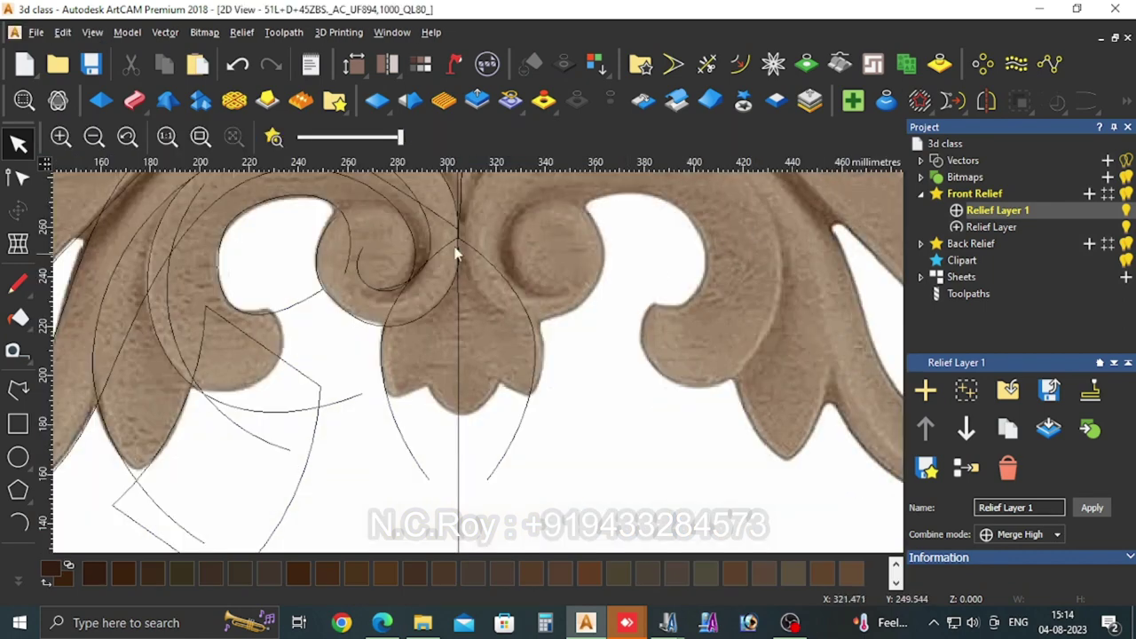
scroll(456, 254, "down", 2)
scroll(387, 337, "up", 2)
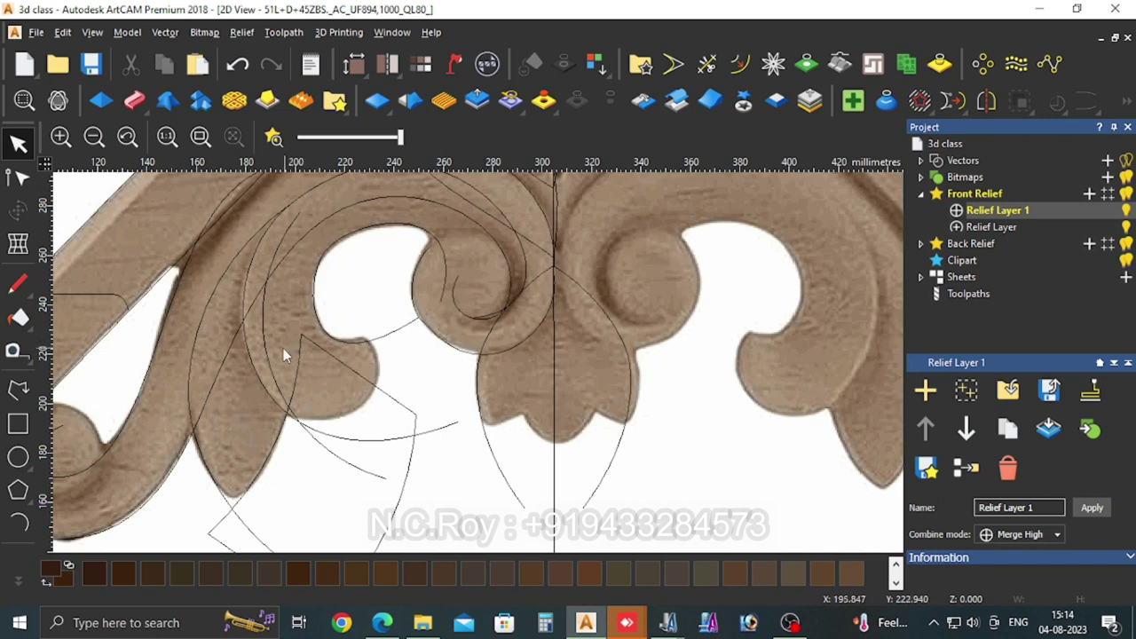
Step: Draw a three-point polyline across the petal below the scroll, starting near 157, 208 mm
left_click(18, 388)
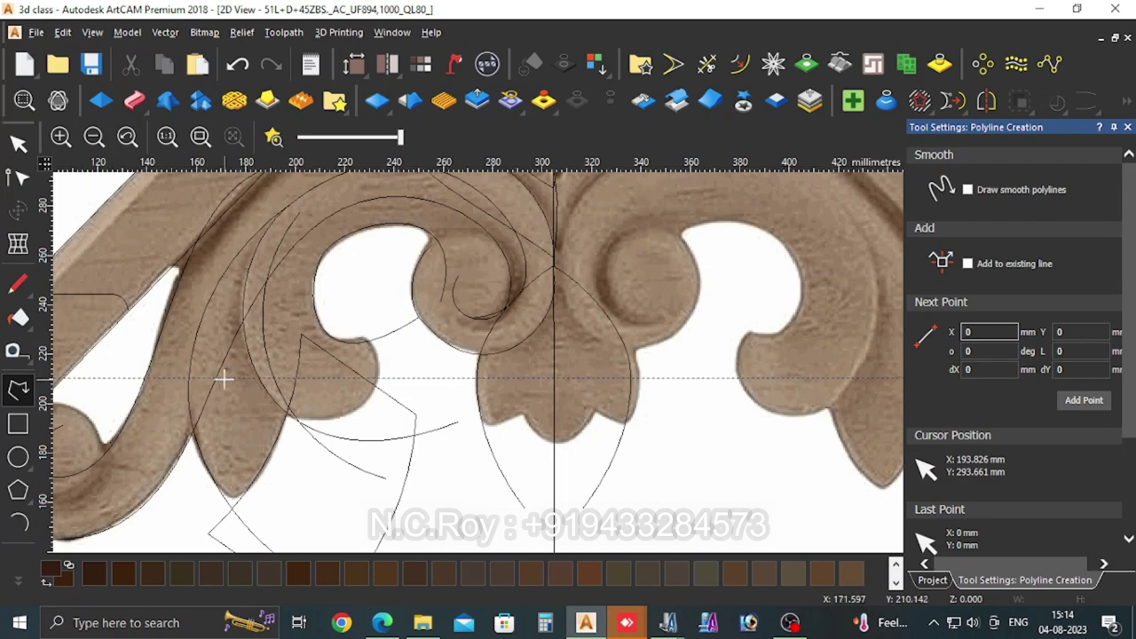
left_click(187, 383)
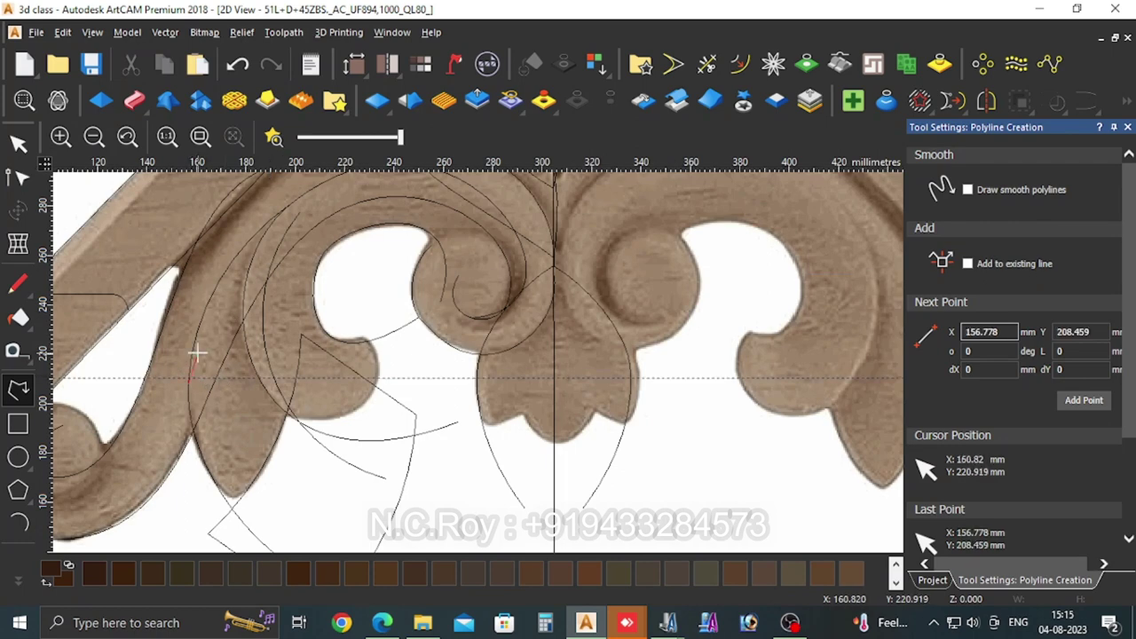
scroll(196, 351, "up", 3)
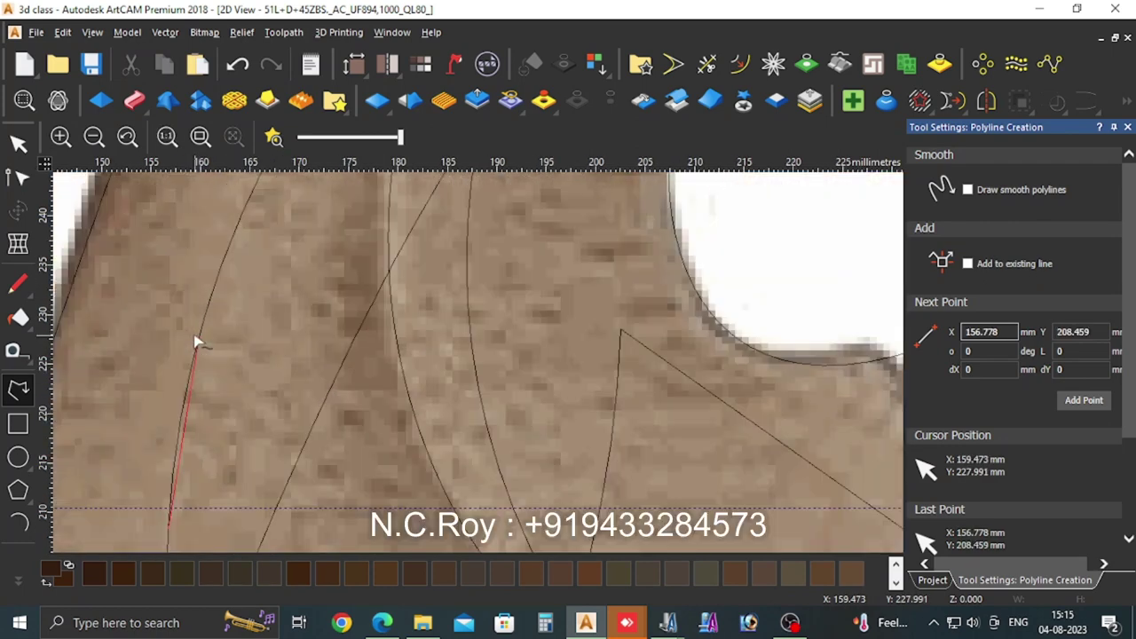
left_click(218, 311)
scroll(302, 373, "down", 3)
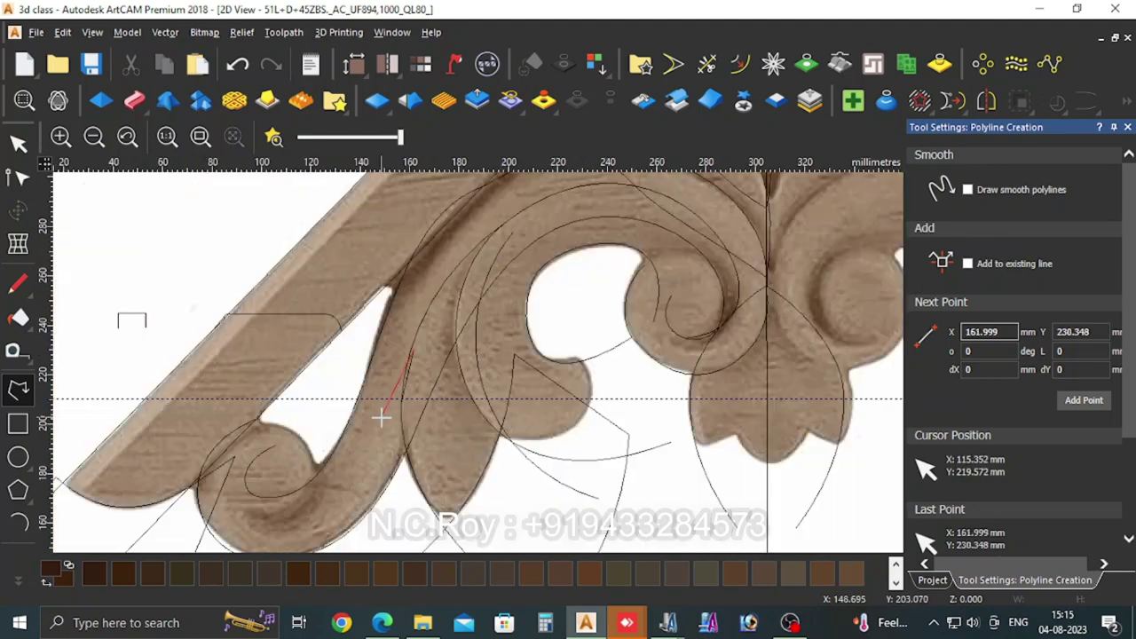
left_click(508, 398)
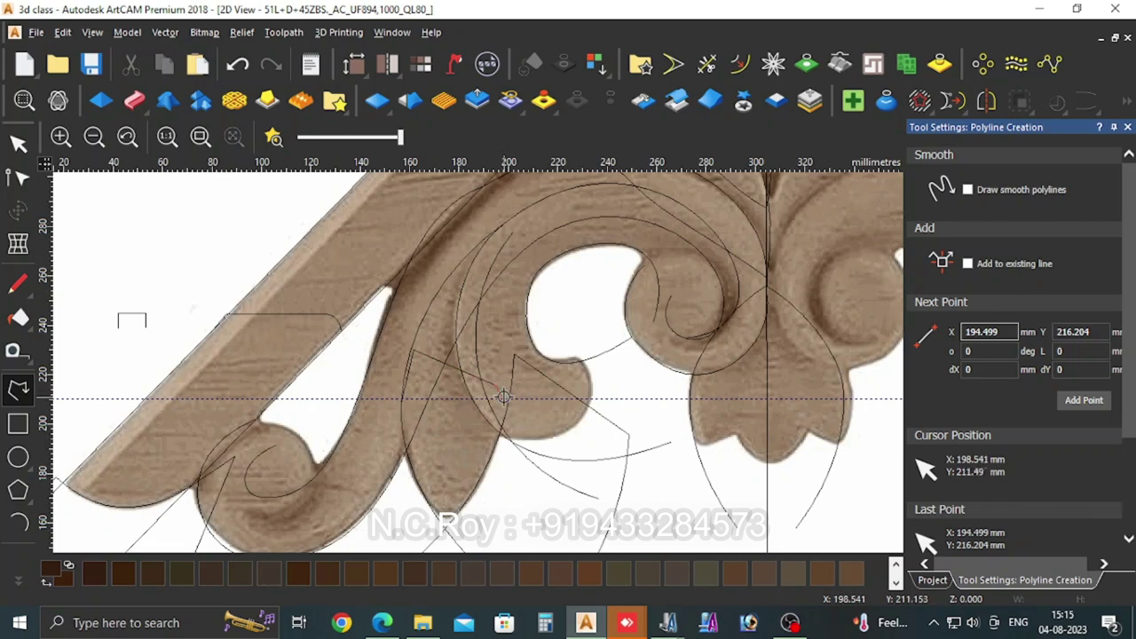
key("Escape")
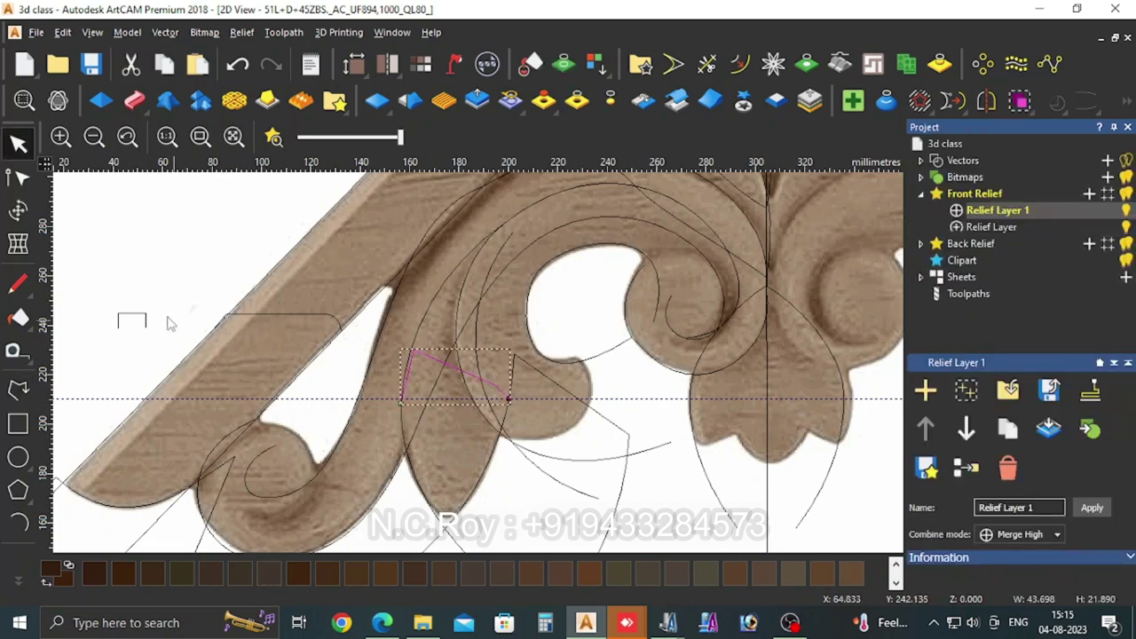
left_click(22, 178)
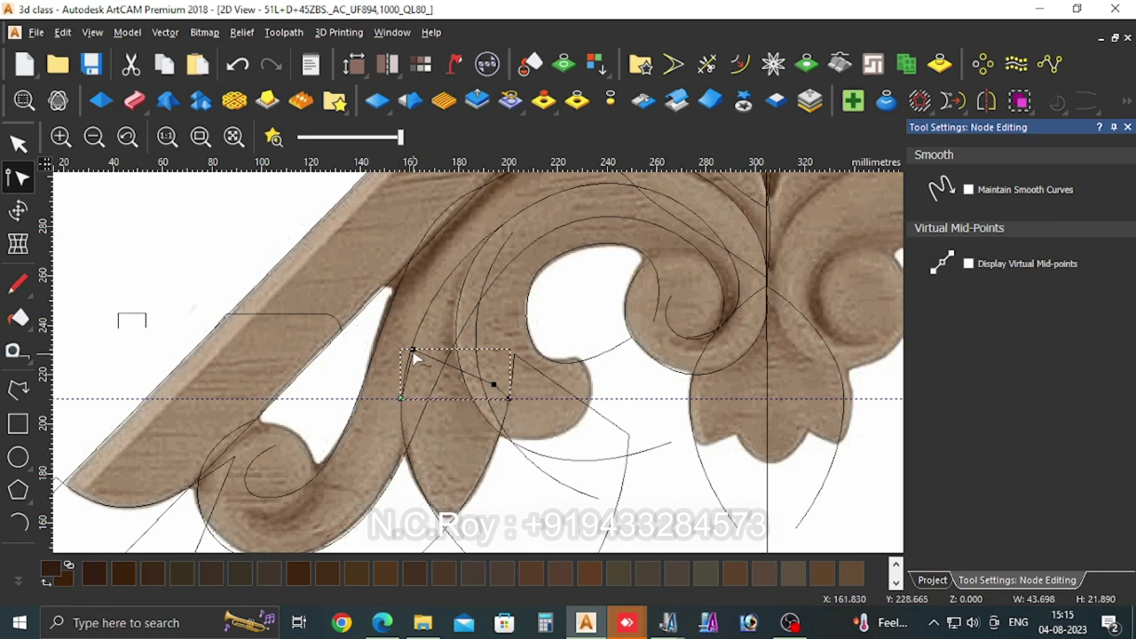
Step: Drag the polyline's nodes and Bezier handles into a smooth arch about 43.7 × 17.6 mm
scroll(401, 366, "up", 3)
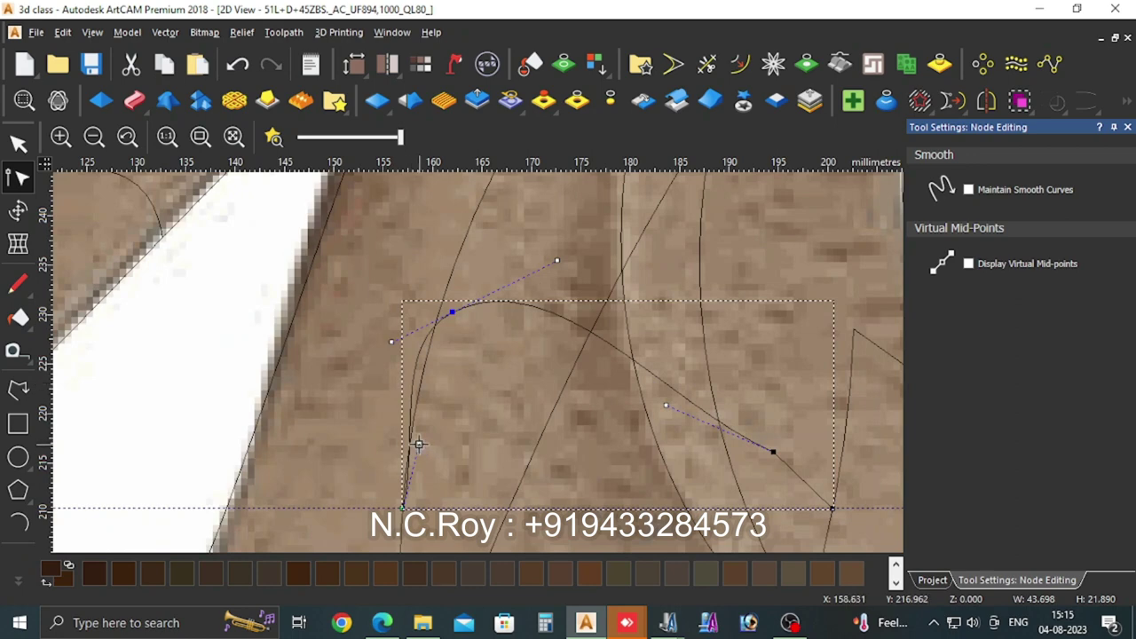
left_click_drag(421, 443, 394, 466)
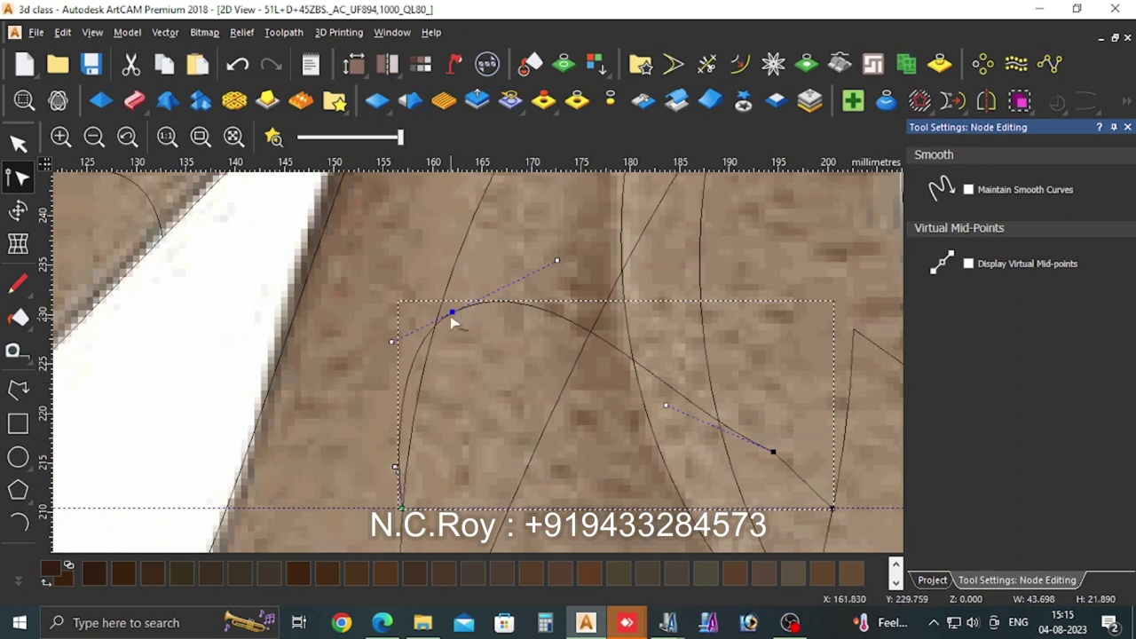
left_click_drag(452, 314, 483, 316)
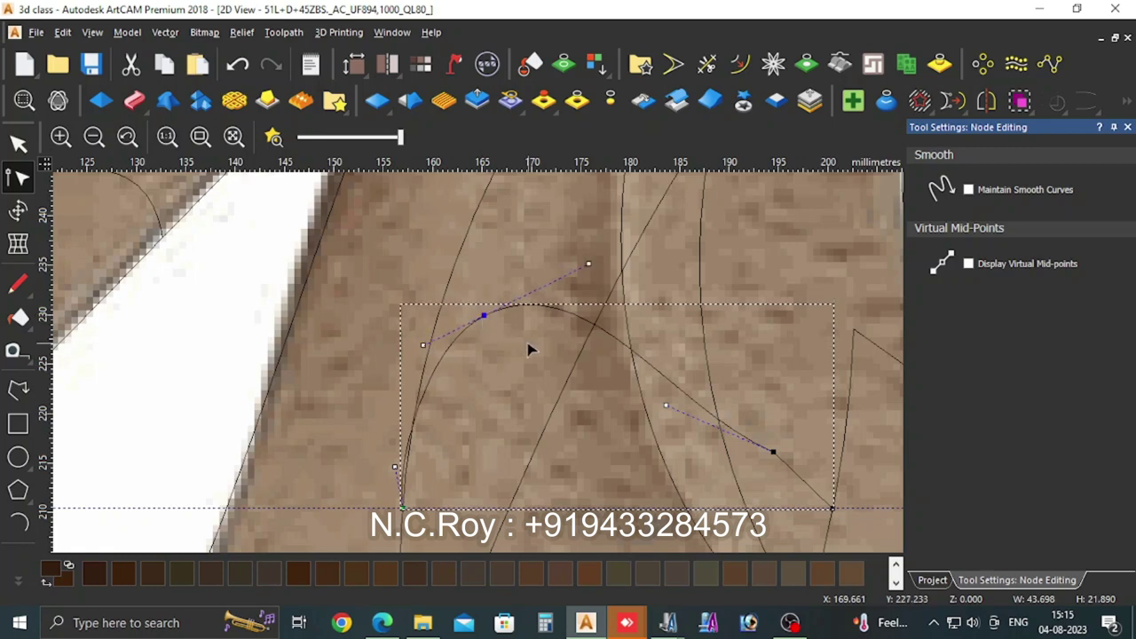
scroll(537, 363, "down", 3)
scroll(563, 398, "up", 3)
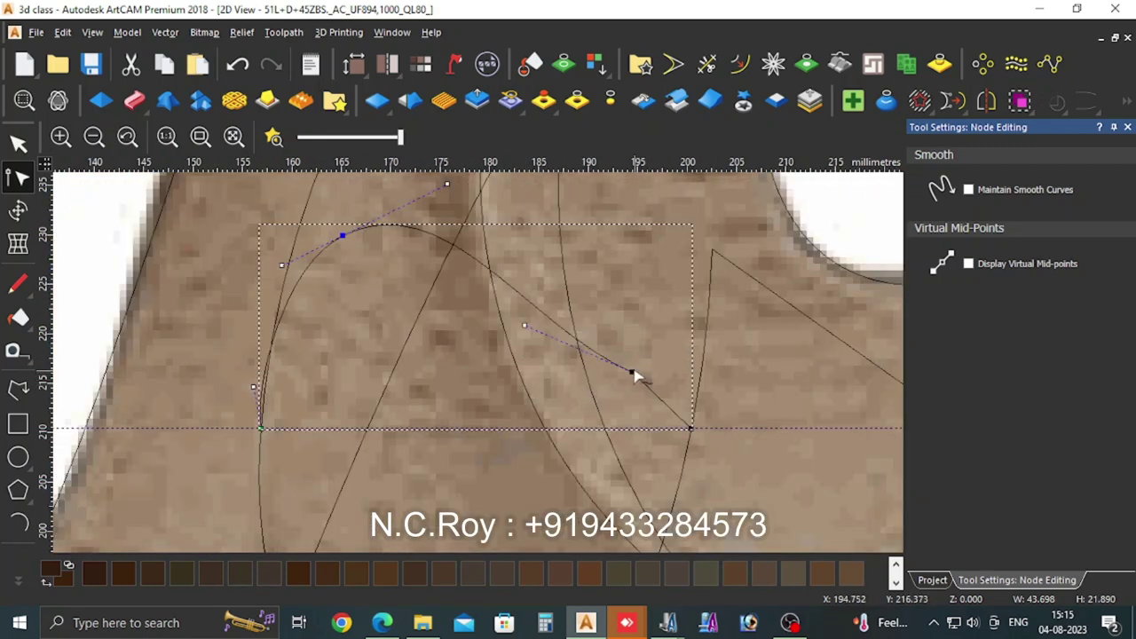
left_click_drag(633, 374, 667, 398)
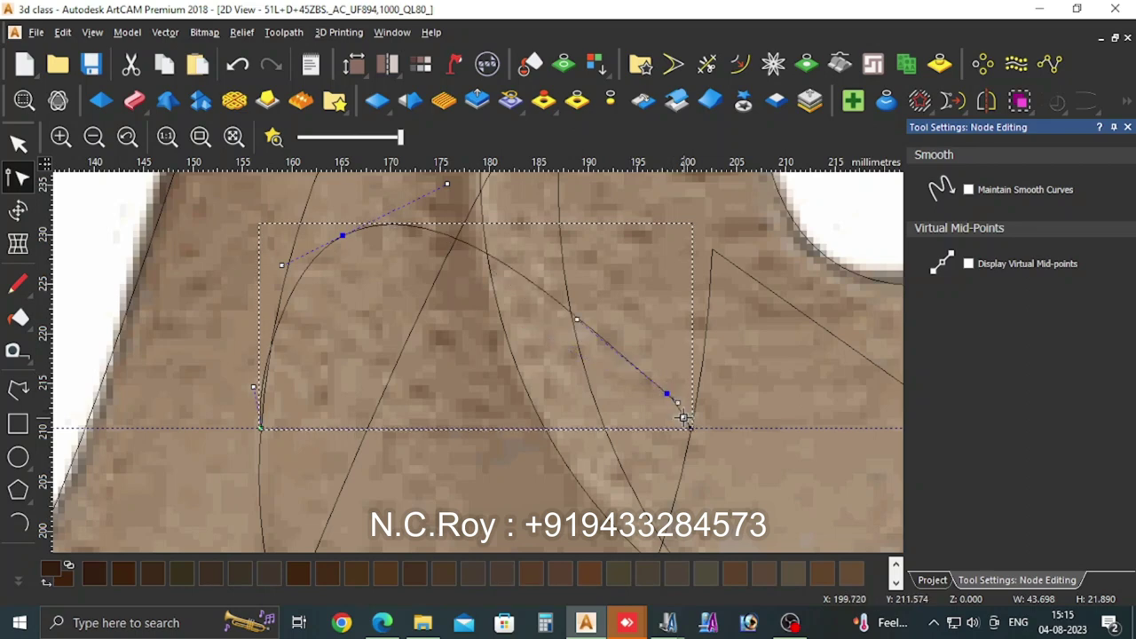
left_click_drag(684, 417, 674, 401)
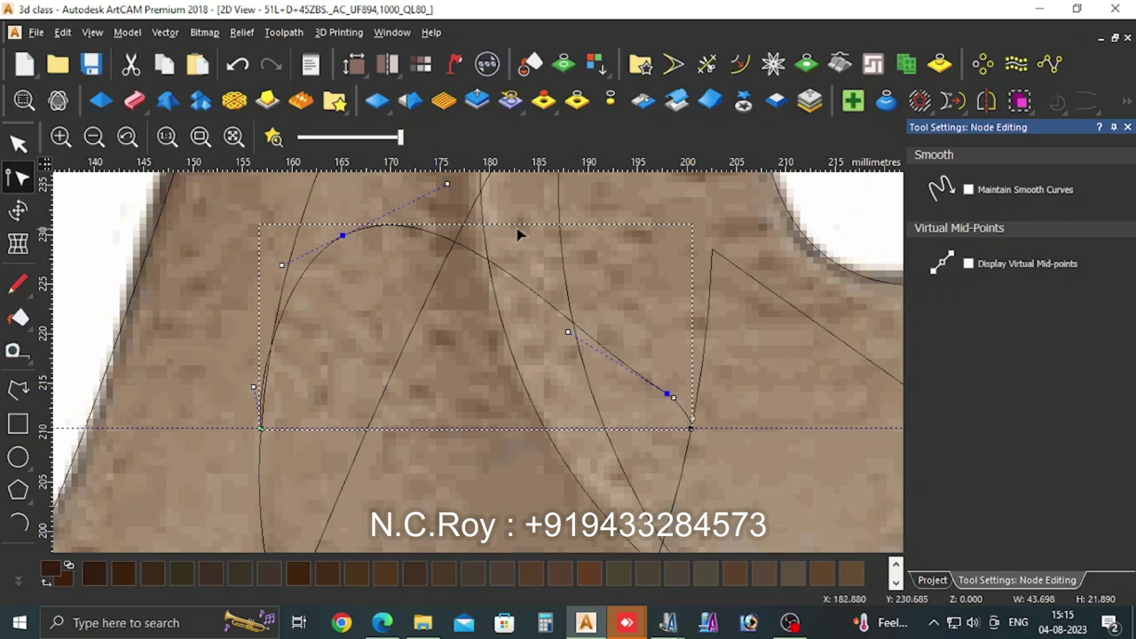
left_click_drag(447, 183, 407, 199)
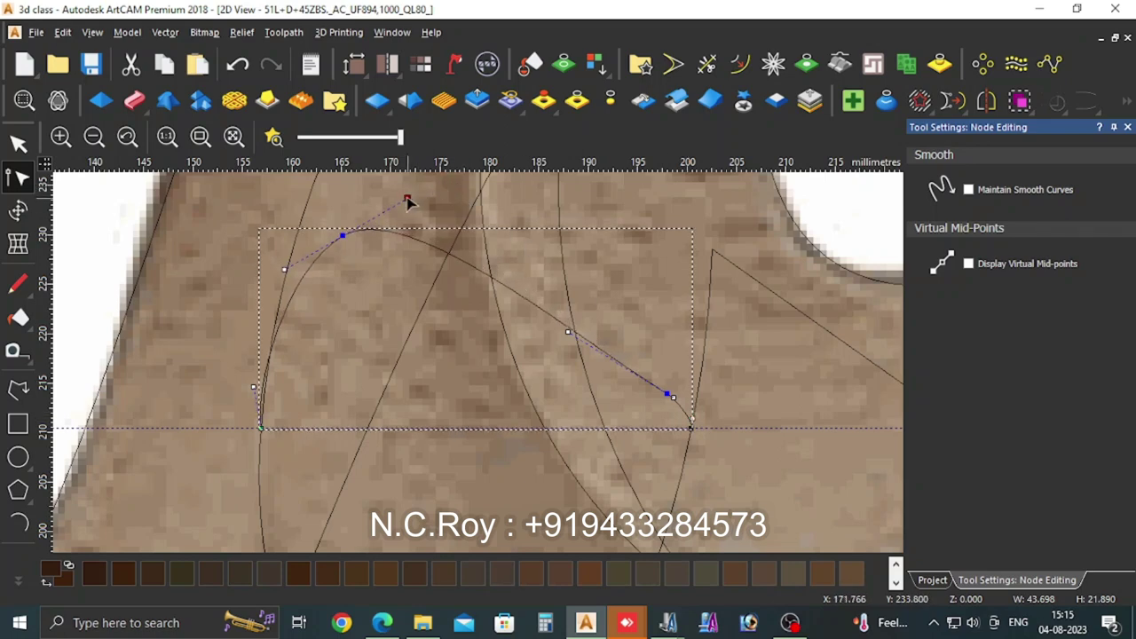
left_click_drag(345, 238, 357, 258)
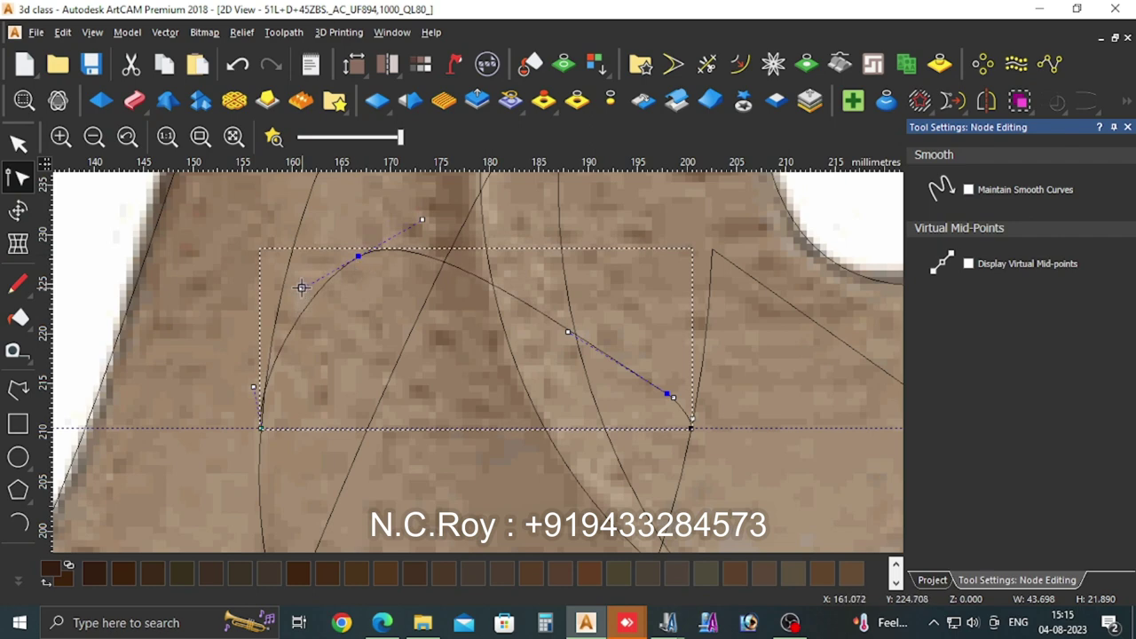
left_click_drag(301, 287, 285, 270)
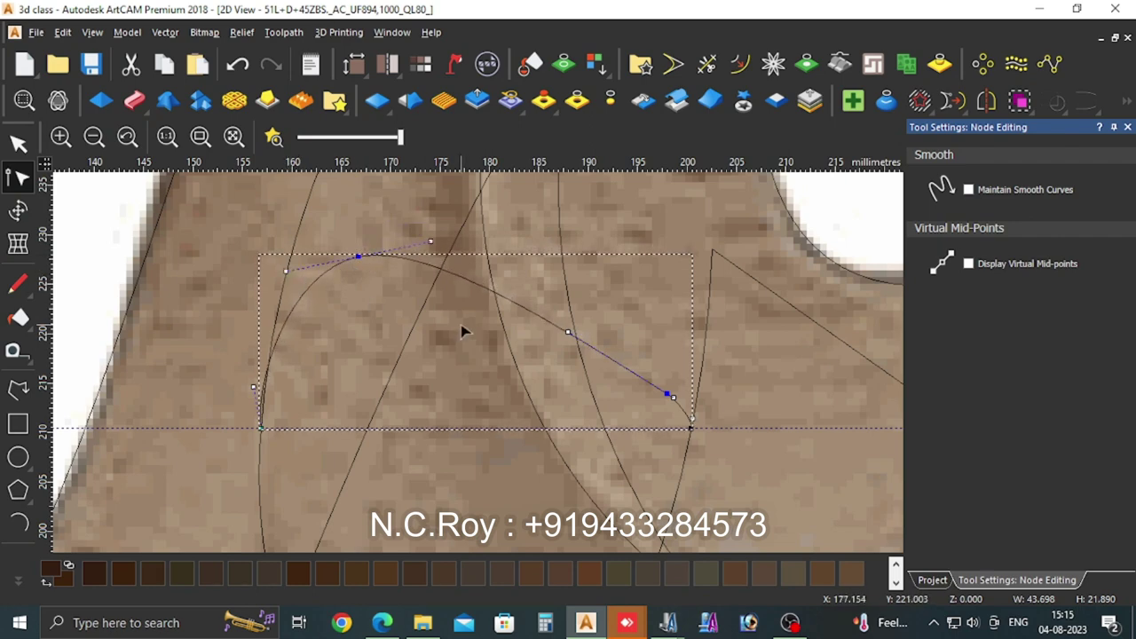
scroll(468, 337, "down", 5)
scroll(535, 380, "up", 2)
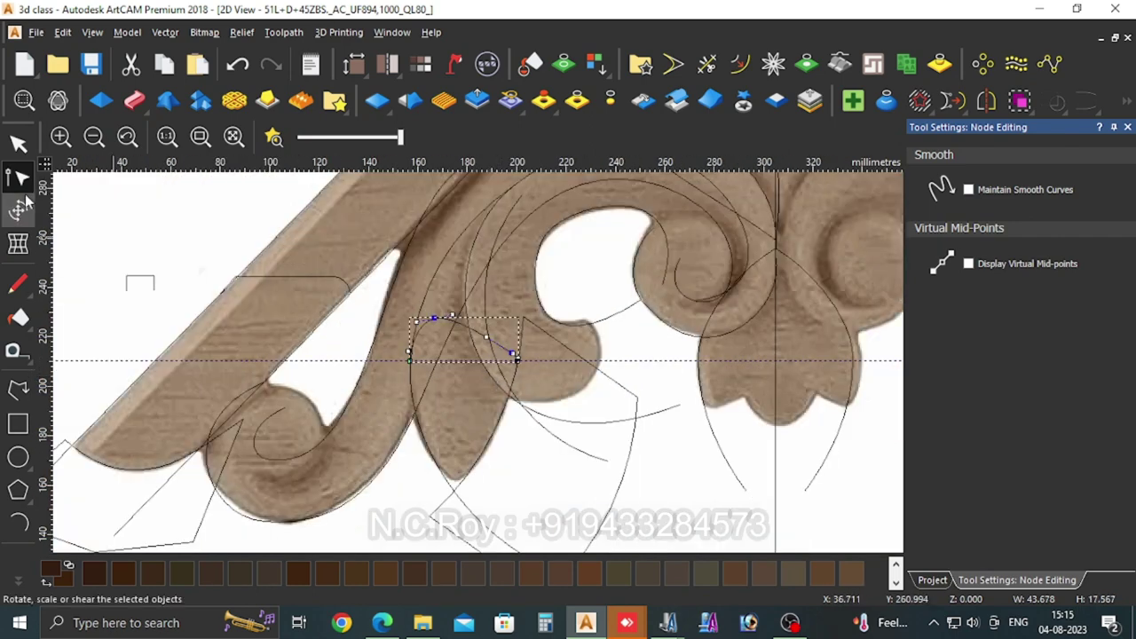
Step: Select the two long petal-edge curves as rails and tile the 2D and 3D views vertically
left_click(18, 145)
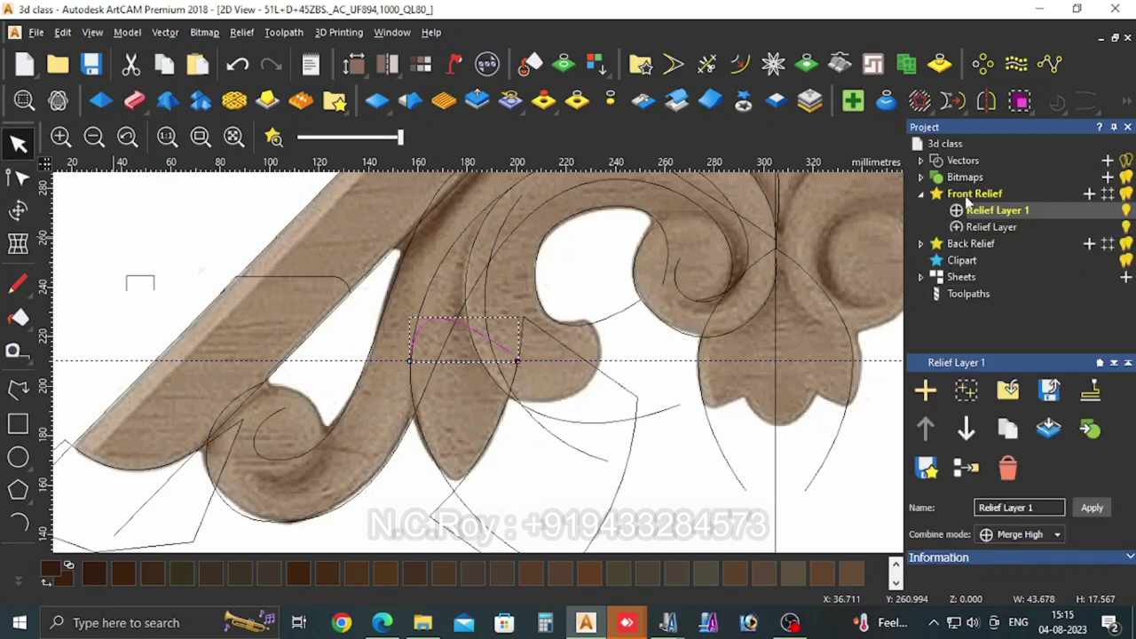
left_click(480, 518)
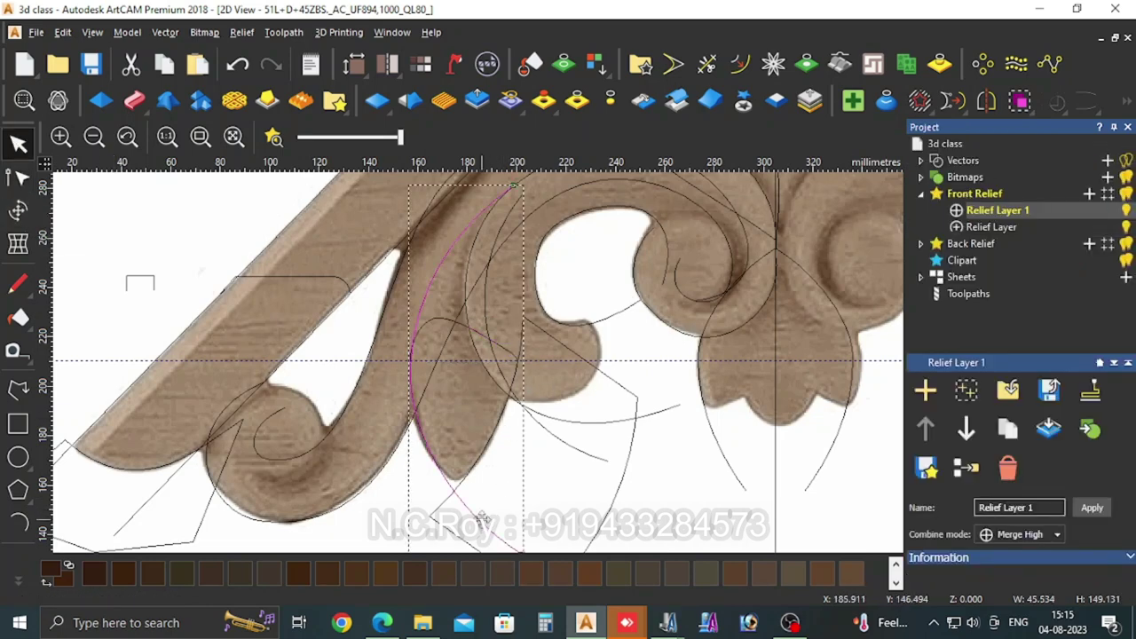
left_click(566, 450, "shift")
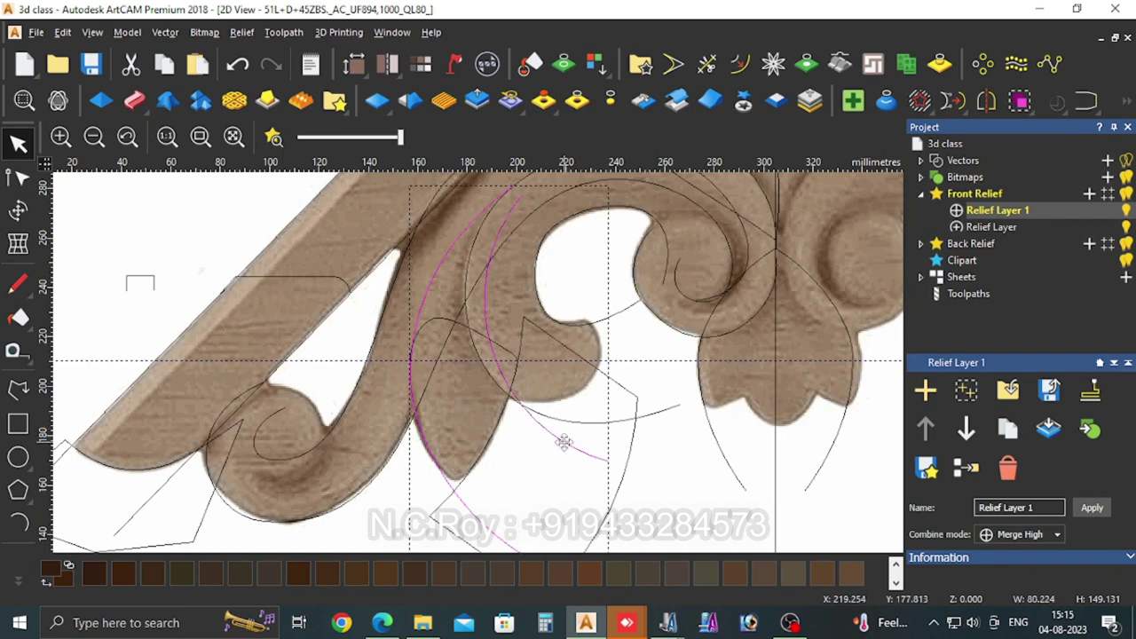
left_click(391, 32)
left_click(405, 84)
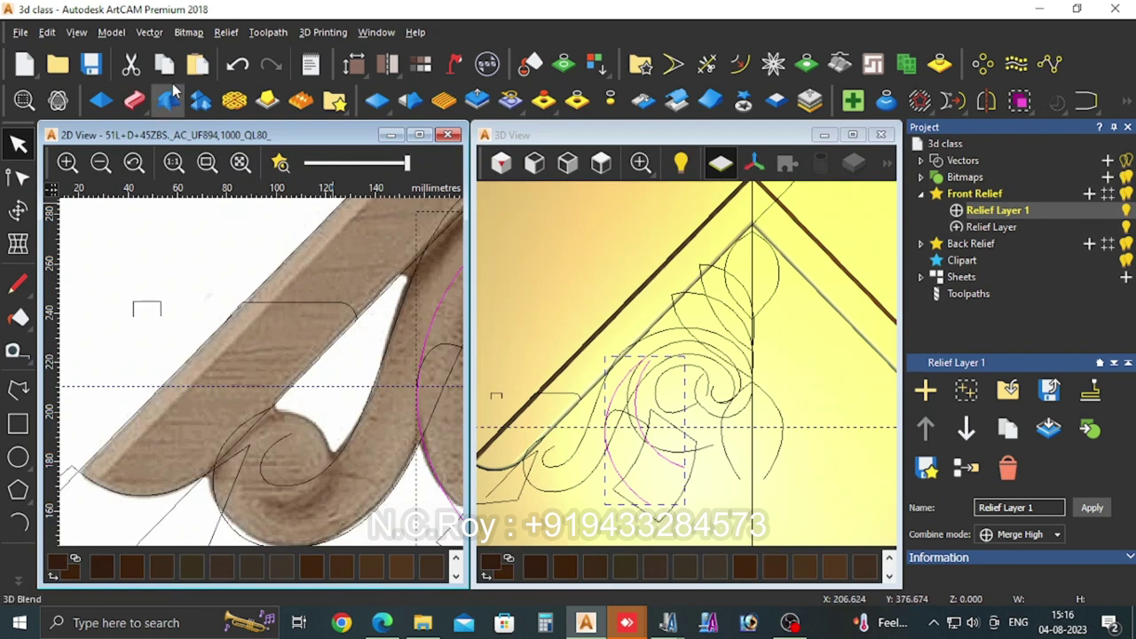
Step: Sweep the petal between the rails with the arch cross-section and bracket Z profile, Merge High
left_click(134, 100)
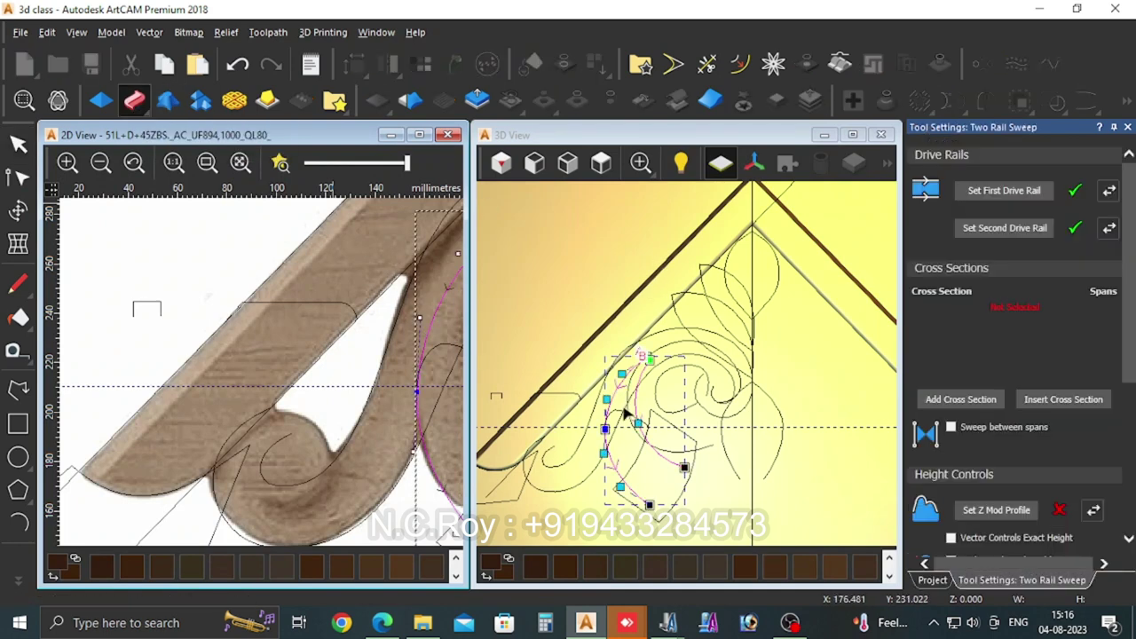
left_click(626, 410)
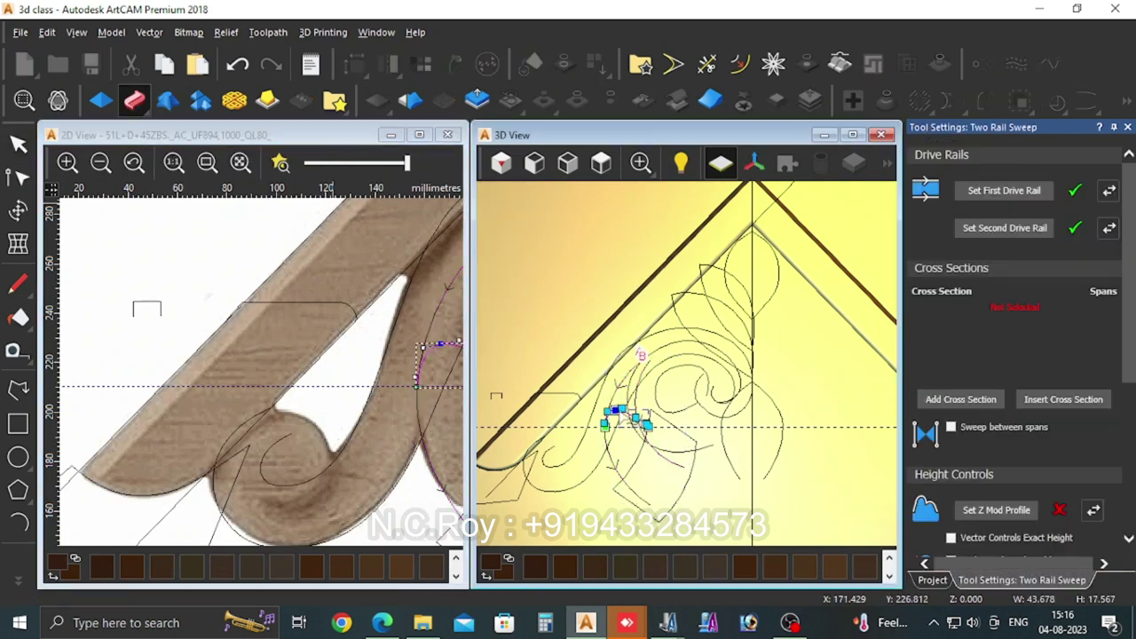
left_click(936, 400)
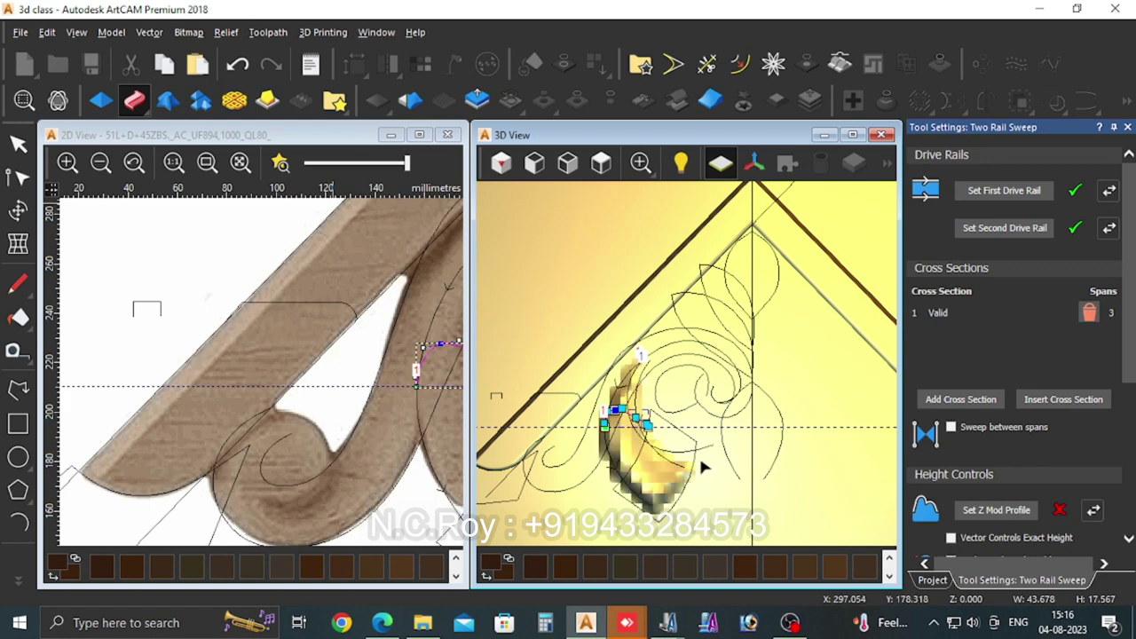
left_click(503, 399)
left_click(499, 397)
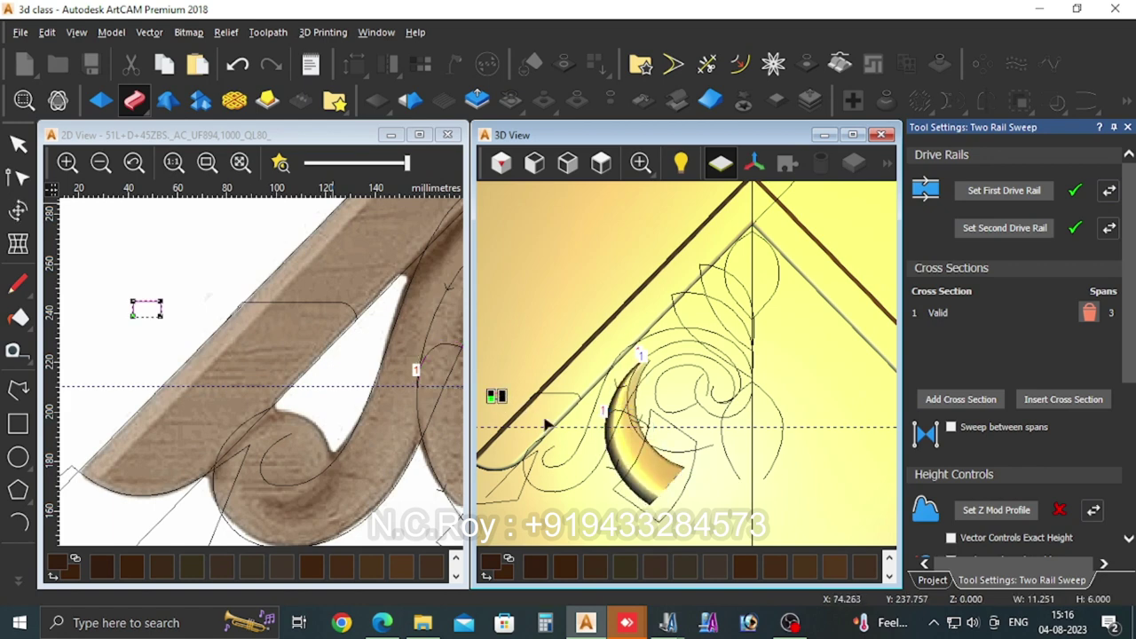
left_click(984, 511)
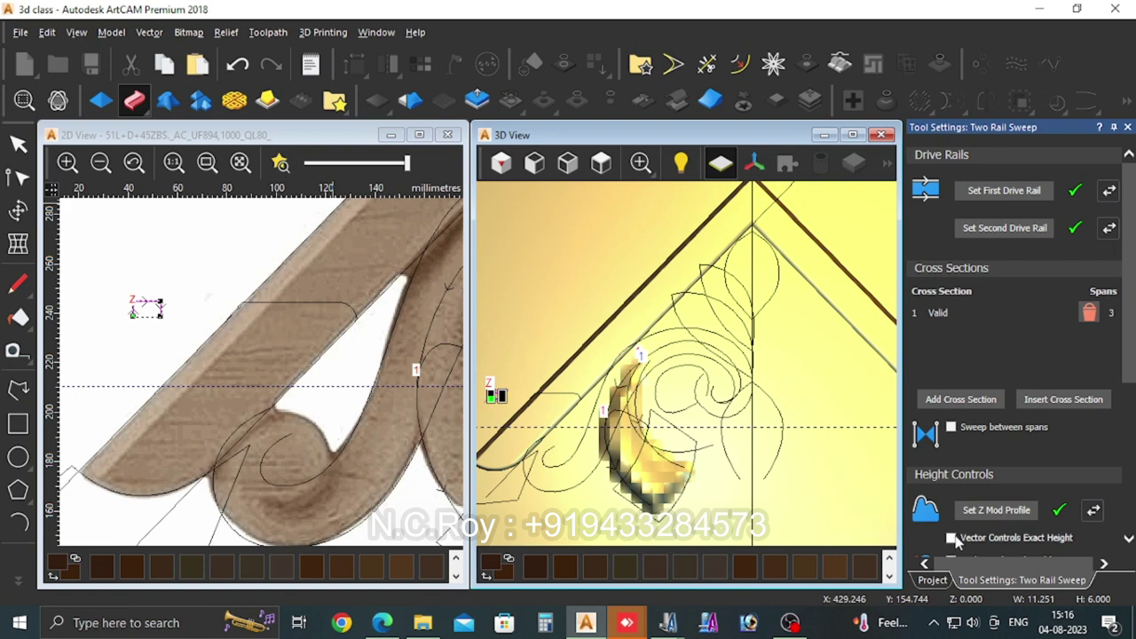
left_click(950, 537)
scroll(1091, 470, "down", 2)
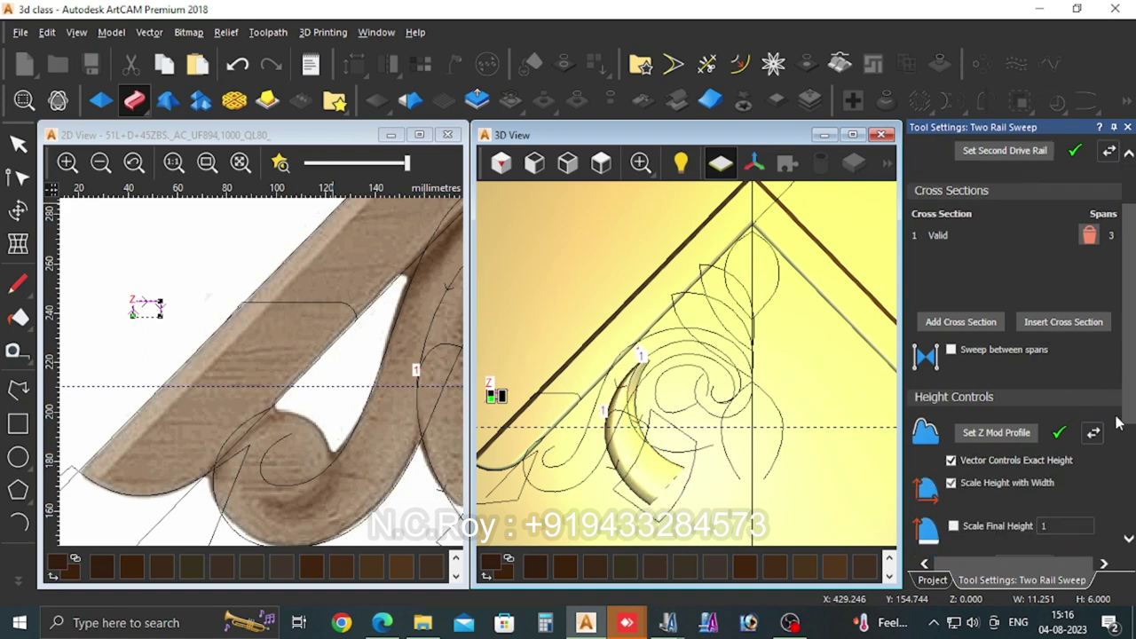
scroll(1091, 497, "down", 5)
left_click(944, 472)
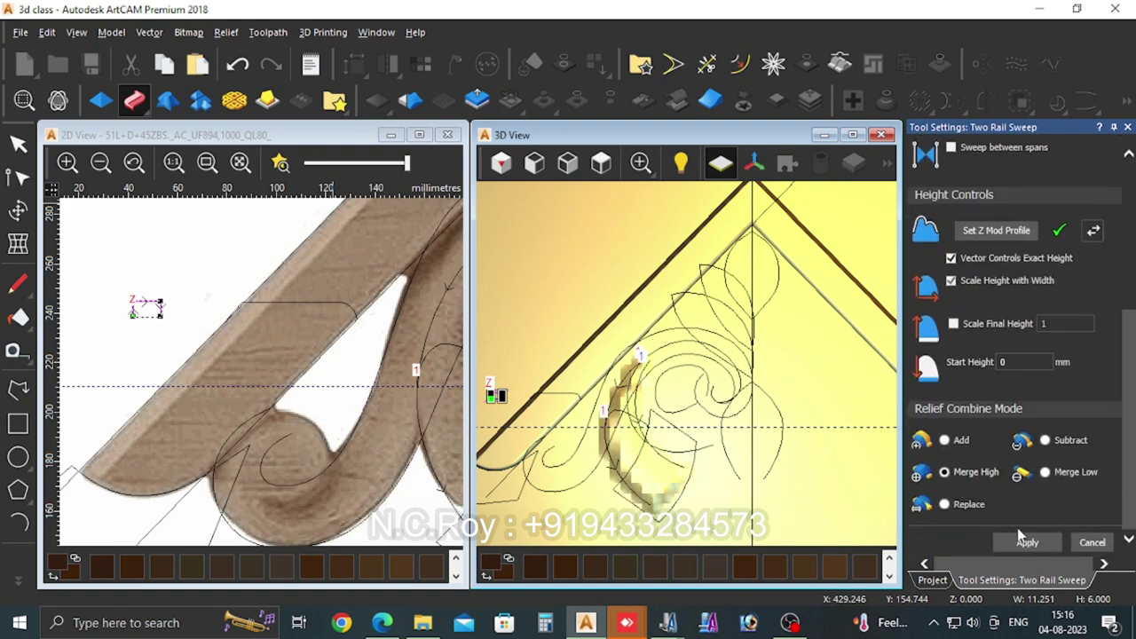
left_click(1093, 542)
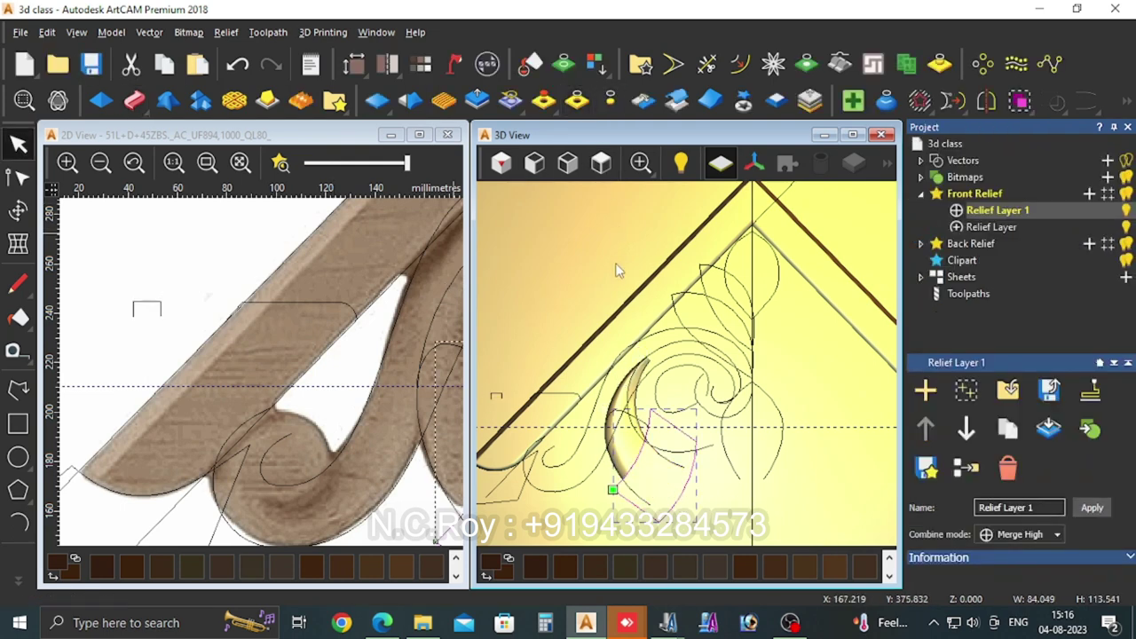
Step: Carve down the crescent's upper tip with a much larger brush and a 0 mm safety plane
left_click(633, 458)
scroll(632, 457, "up", 3)
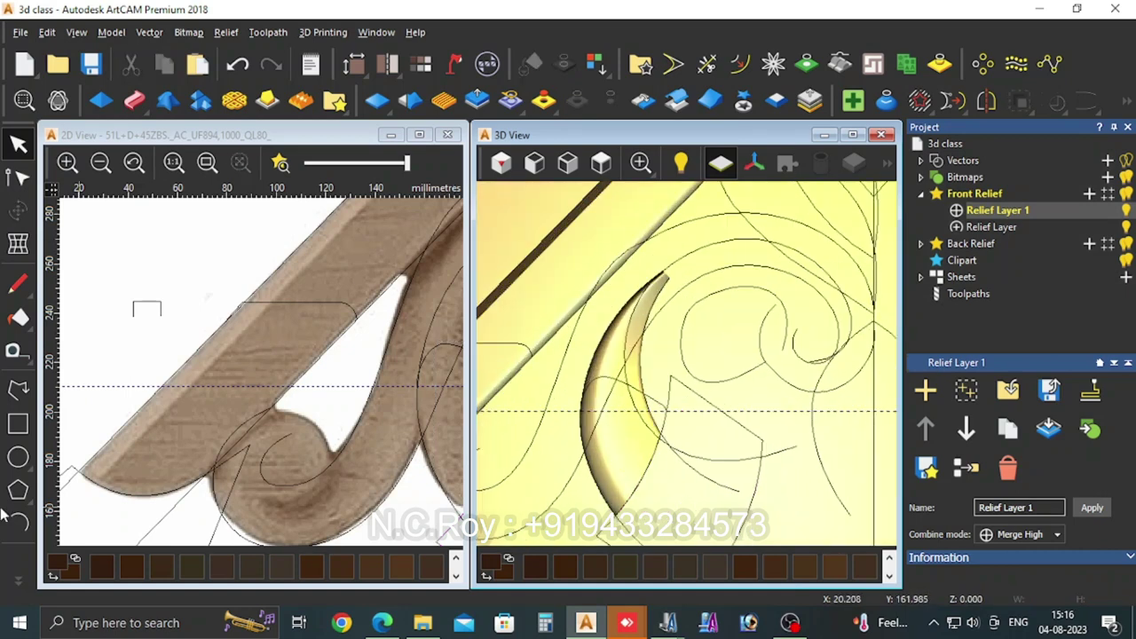
left_click(18, 583)
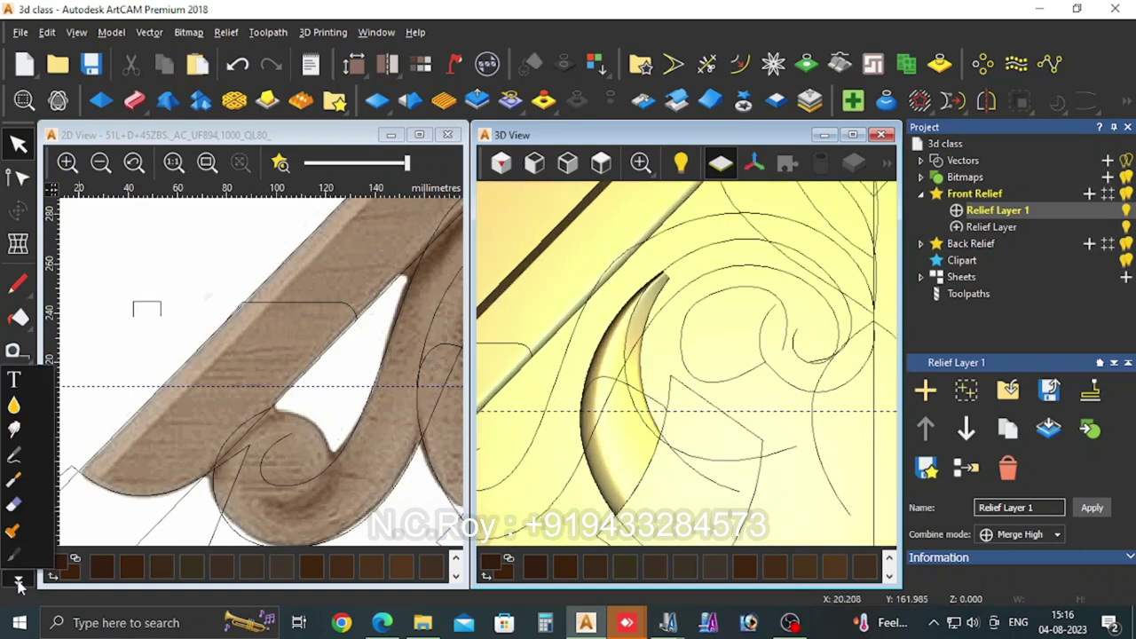
left_click(11, 432)
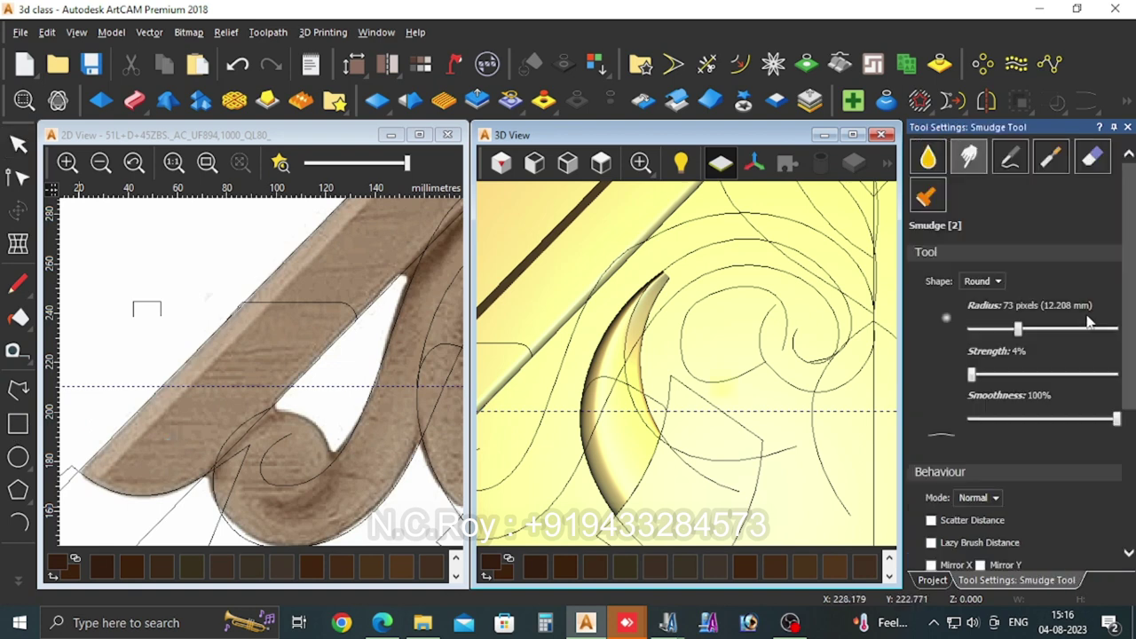
left_click(968, 157)
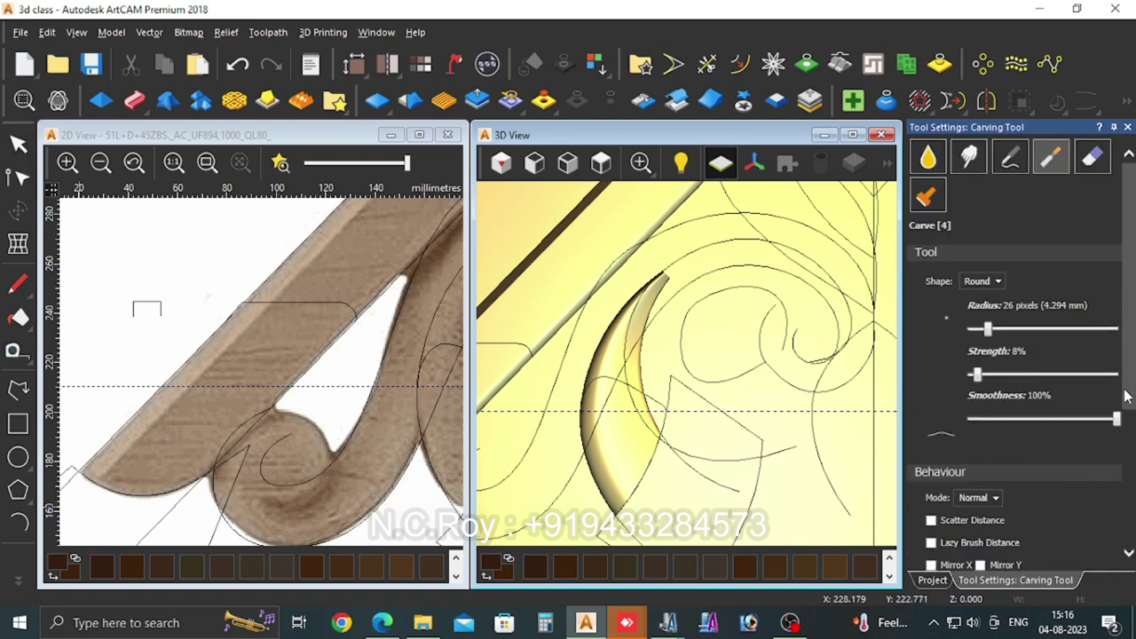
mouse_move(1127, 395)
left_mouse_down()
mouse_move(1125, 532)
mouse_move(1125, 334)
left_mouse_up()
left_click(930, 428)
left_click(1020, 329)
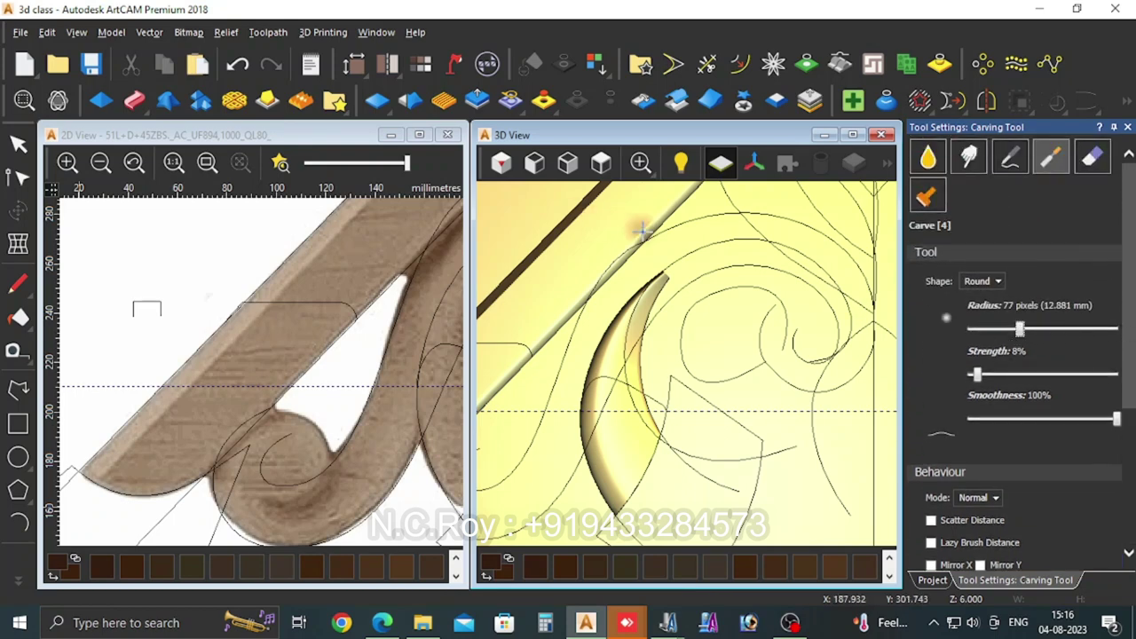
left_click_drag(1020, 330, 1072, 329)
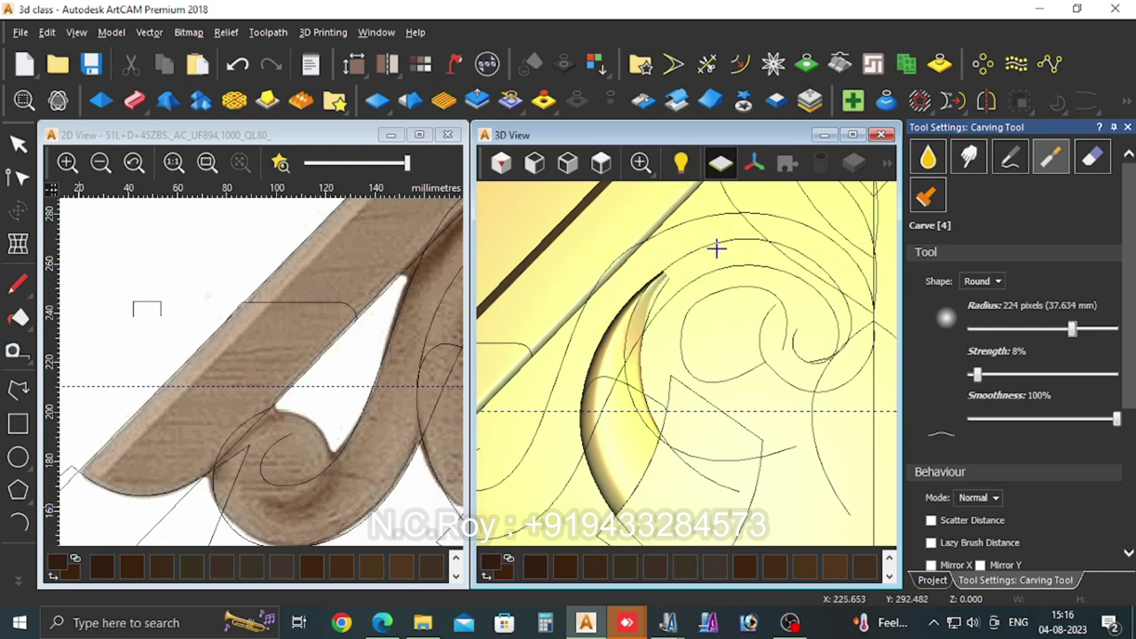
mouse_move(717, 246)
left_mouse_down()
mouse_move(667, 328)
mouse_move(672, 354)
left_mouse_up()
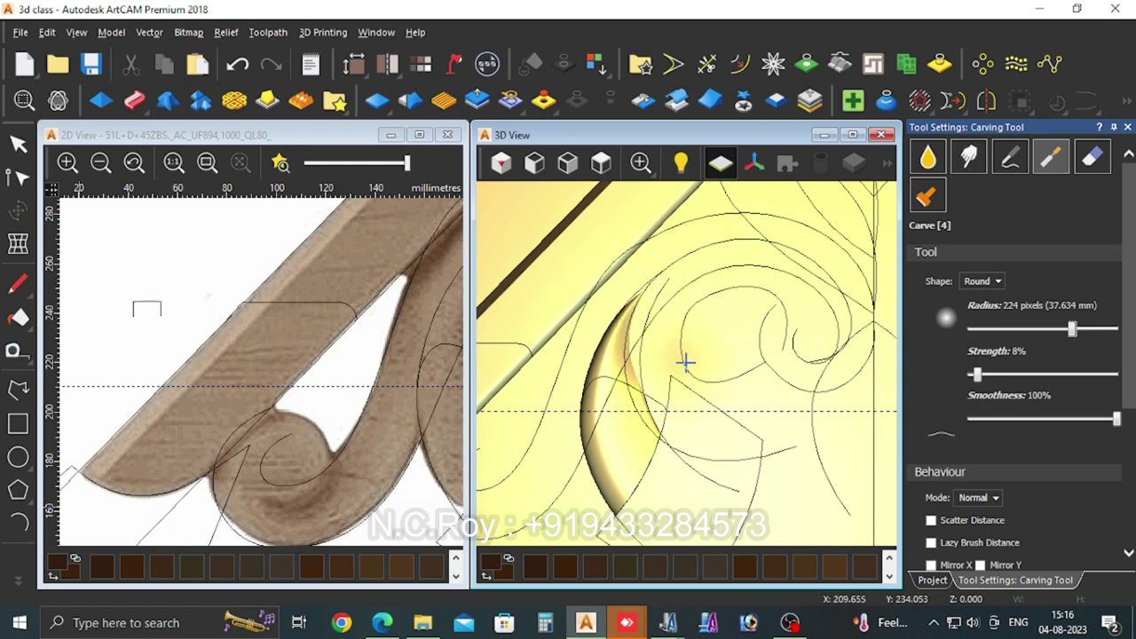
Step: Smudge the crescent's upper tip to blend it softly, then close the sculpting settings
left_click(968, 157)
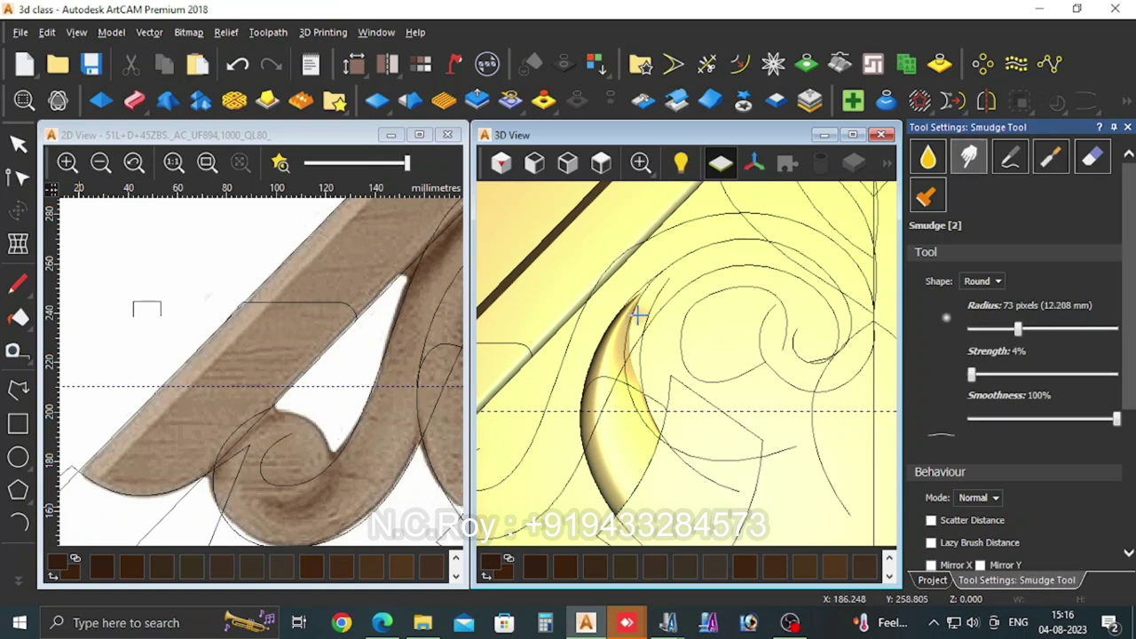
left_click_drag(636, 298, 639, 296)
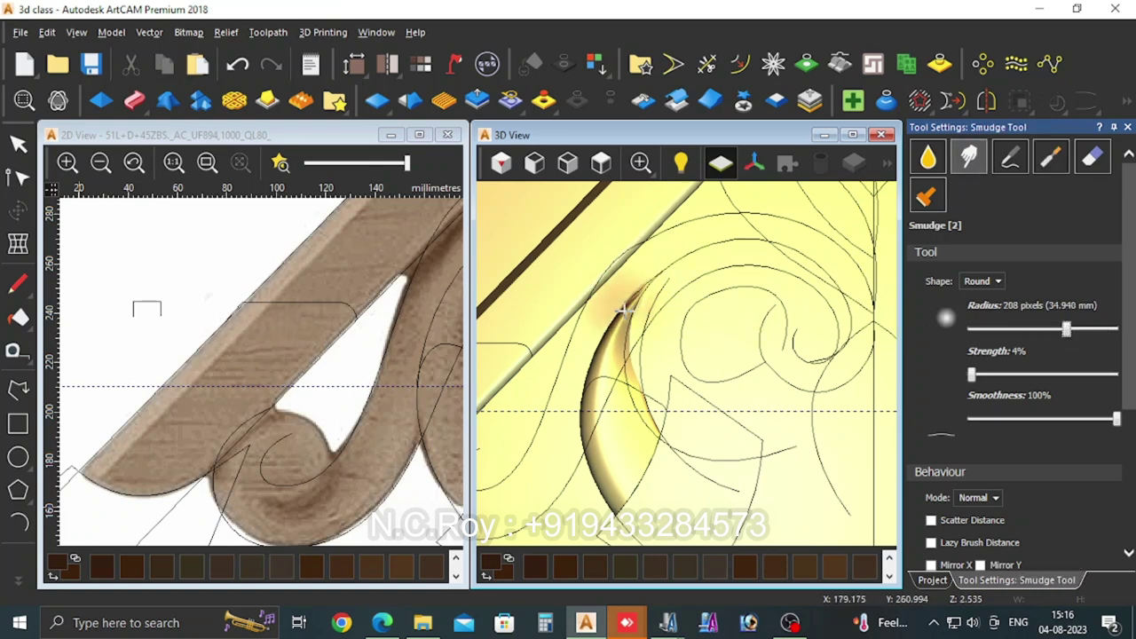
left_click_drag(665, 275, 637, 373)
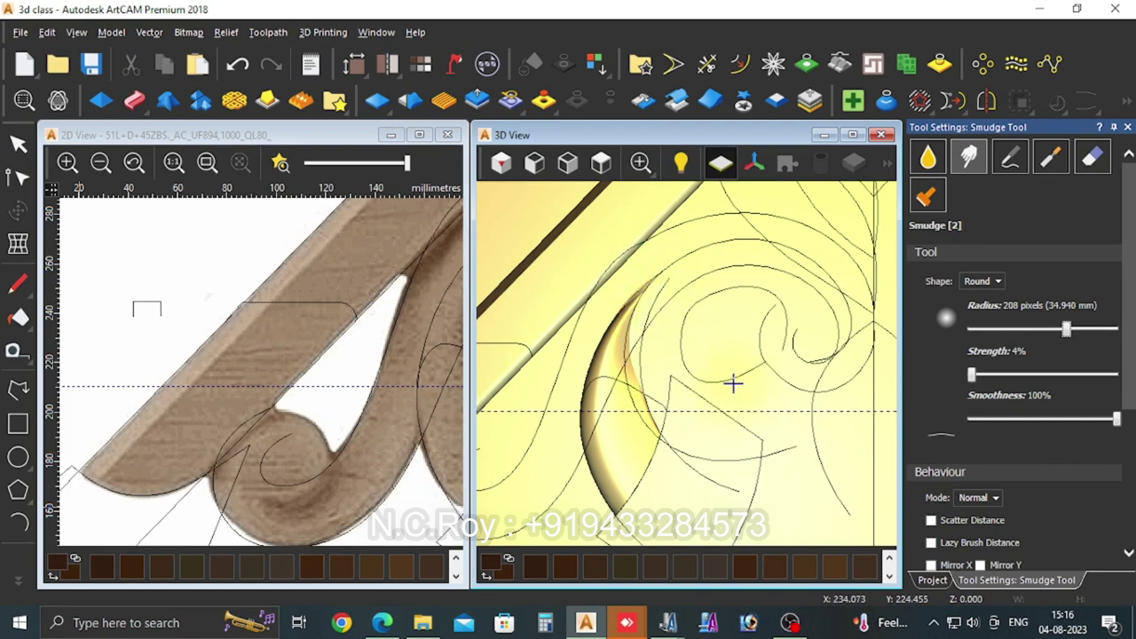
scroll(733, 383, "down", 1)
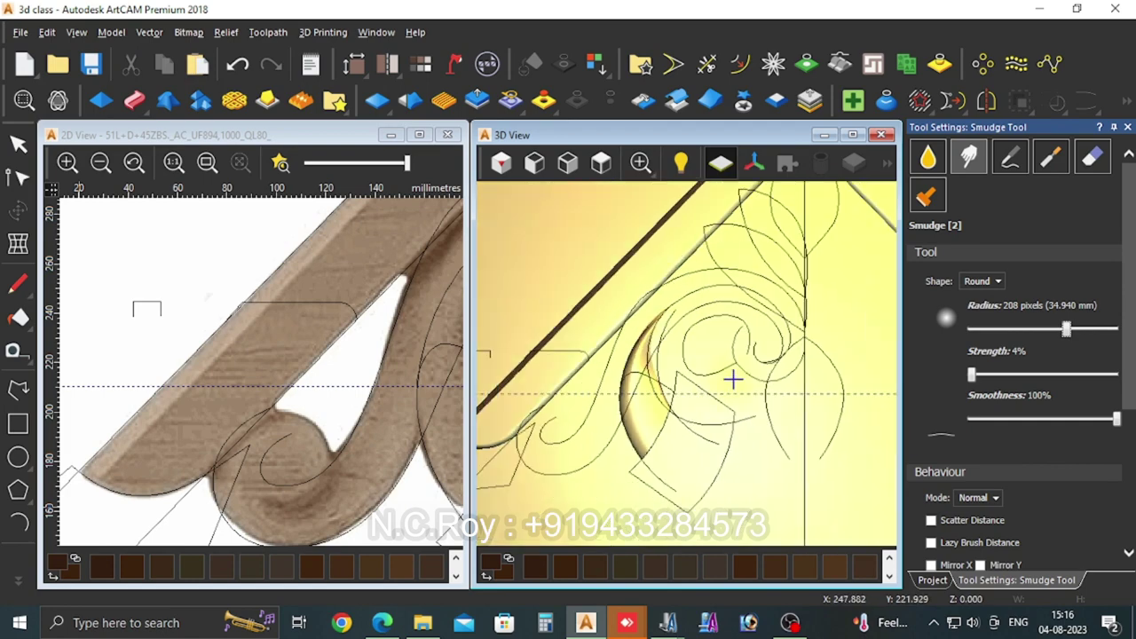
left_click(1127, 129)
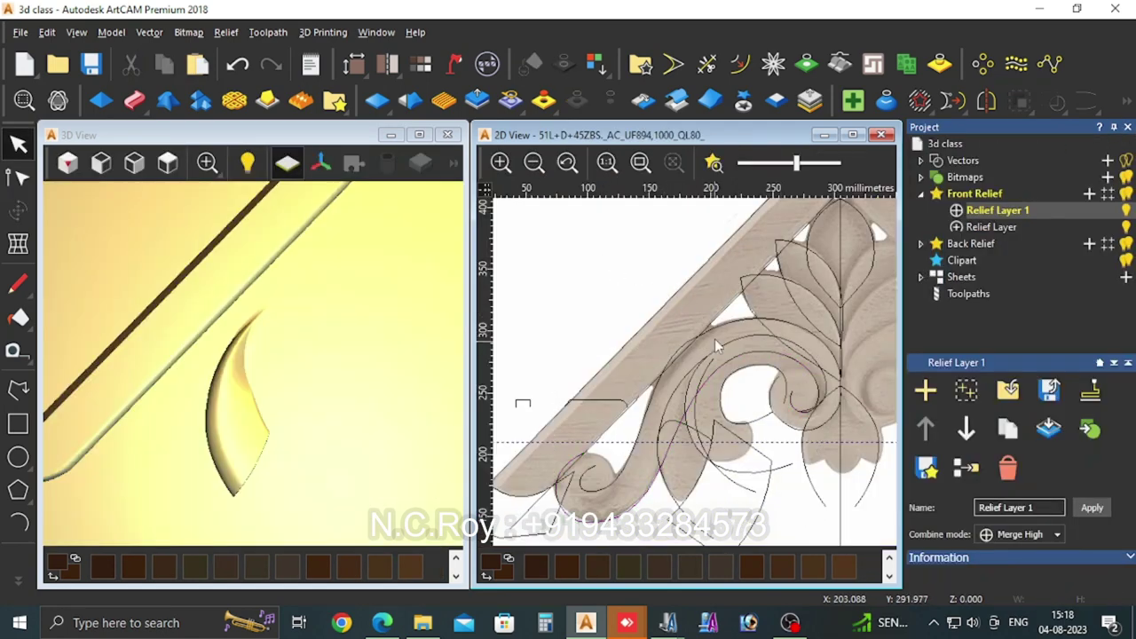
left_click(721, 326)
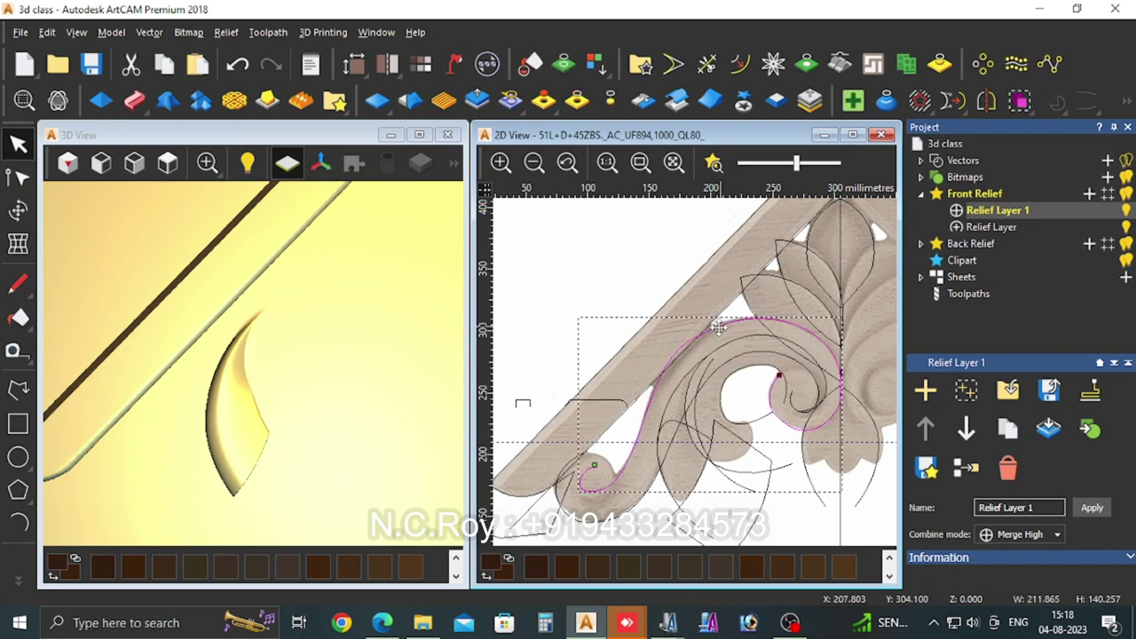
Step: Select both scroll rails for a Two Rail Sweep, add the first cross section and an exact-height Z profile
left_click(733, 371, "shift")
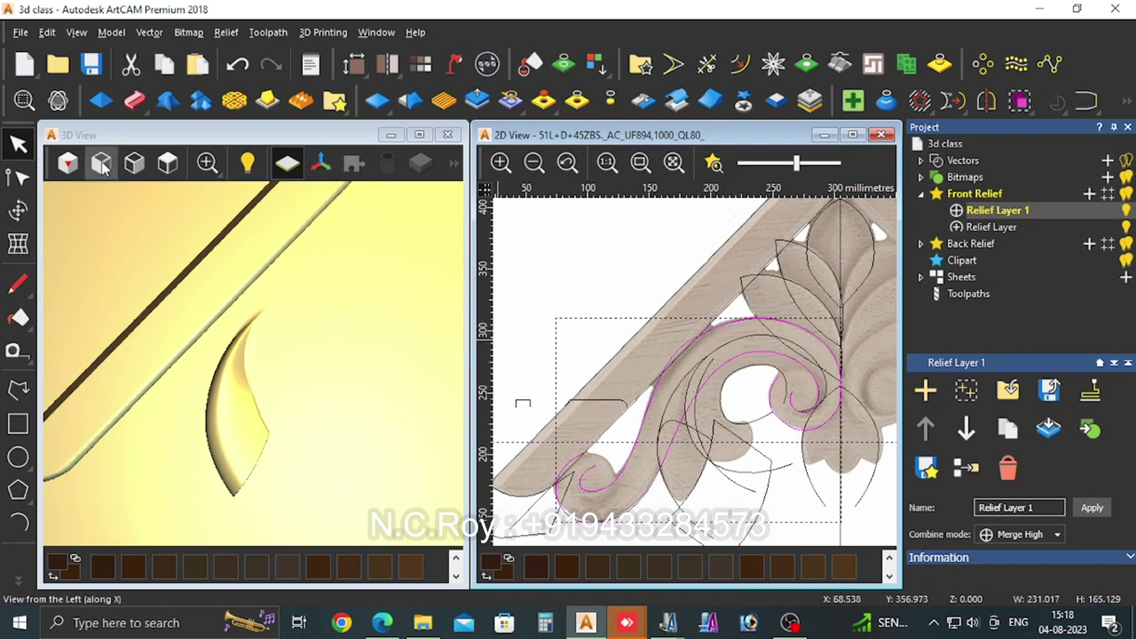
left_click(134, 101)
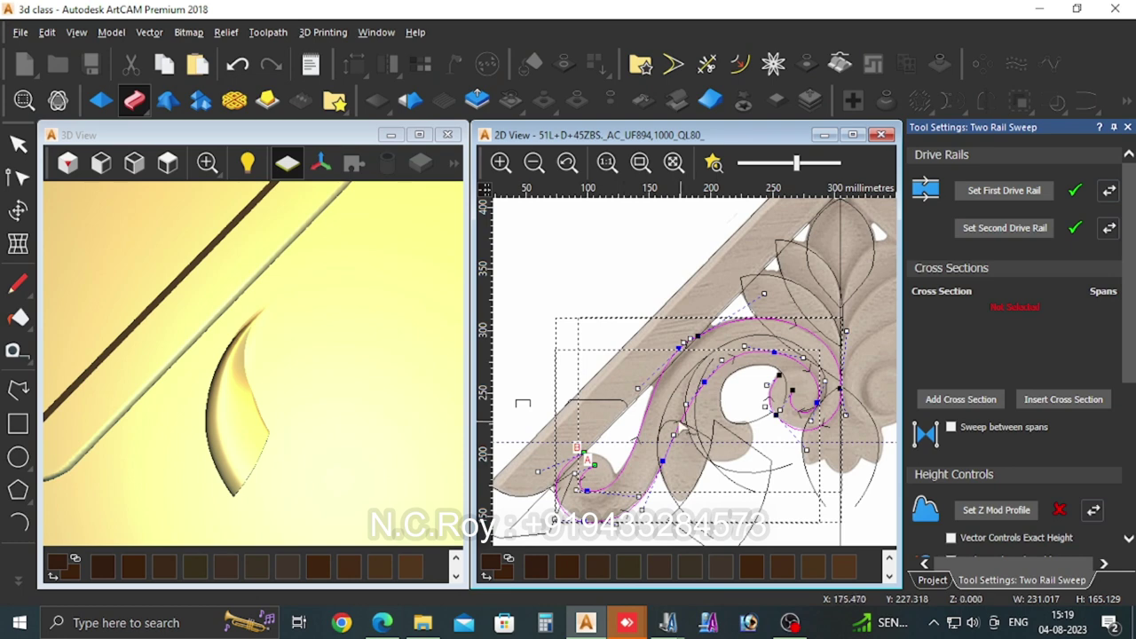
left_click(960, 399)
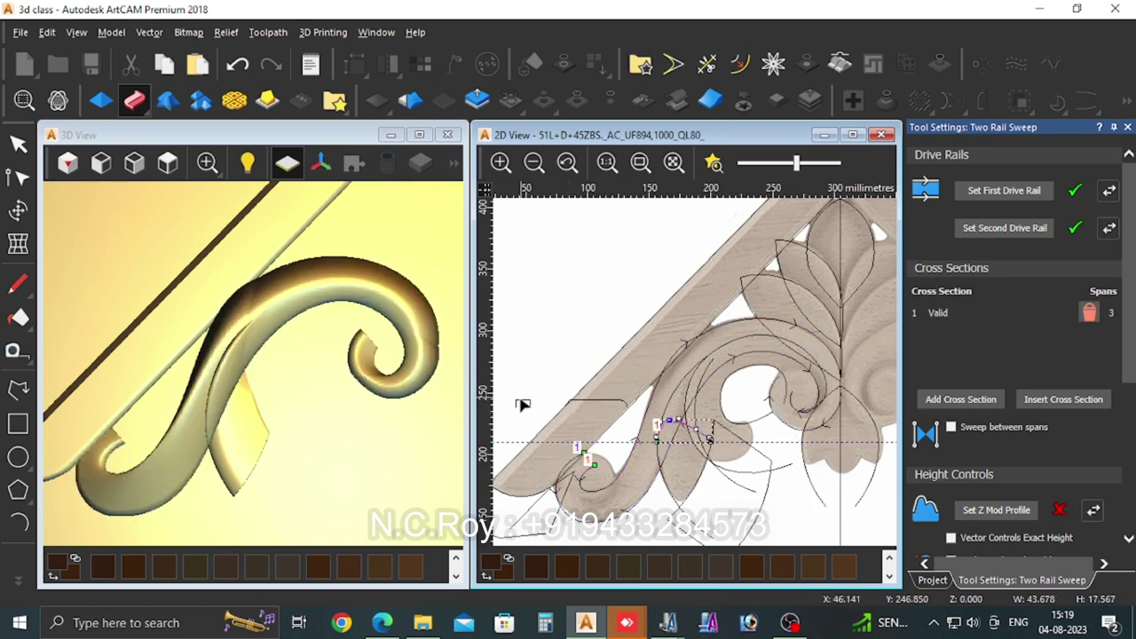
left_click(522, 403)
left_click(995, 510)
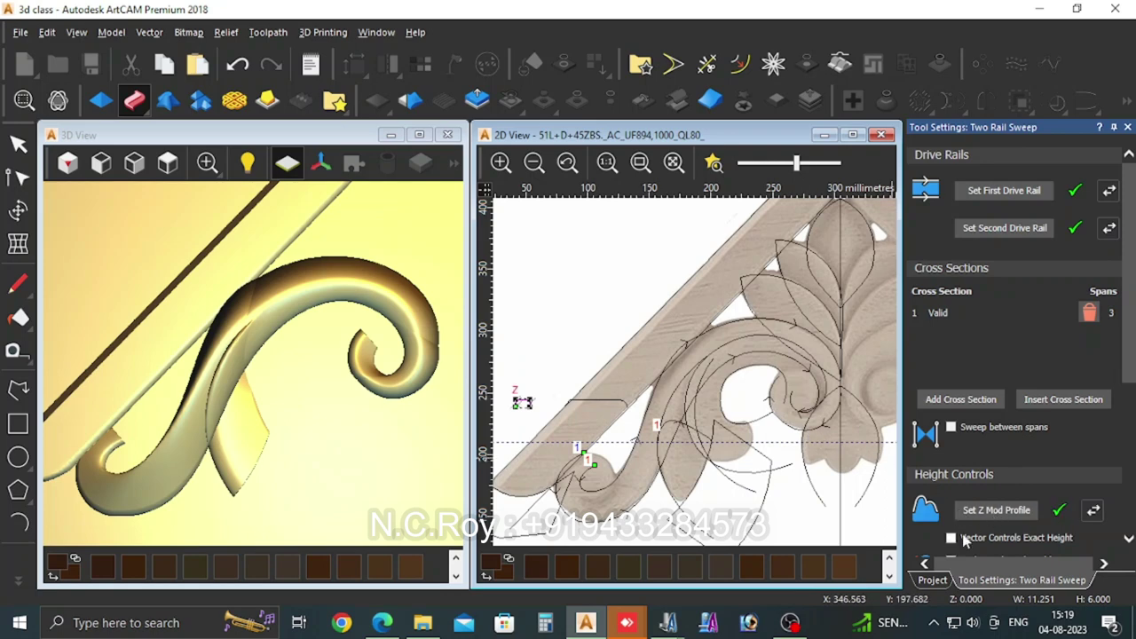
left_click(950, 537)
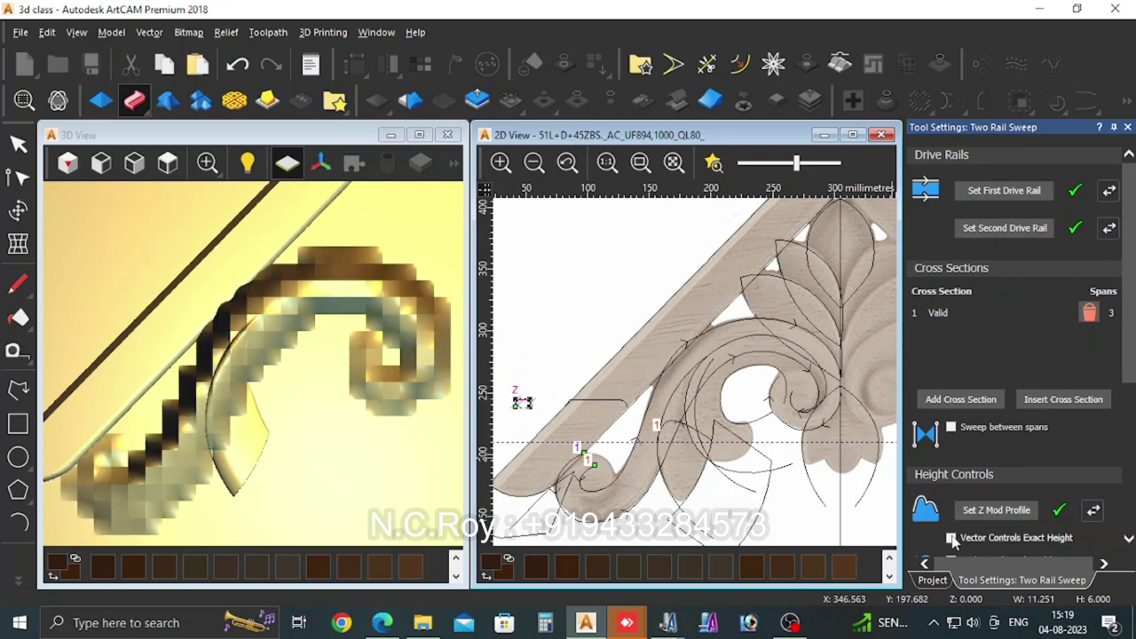
Step: Add second and third cross sections, then merge the sweep high into the relief
left_click(672, 430)
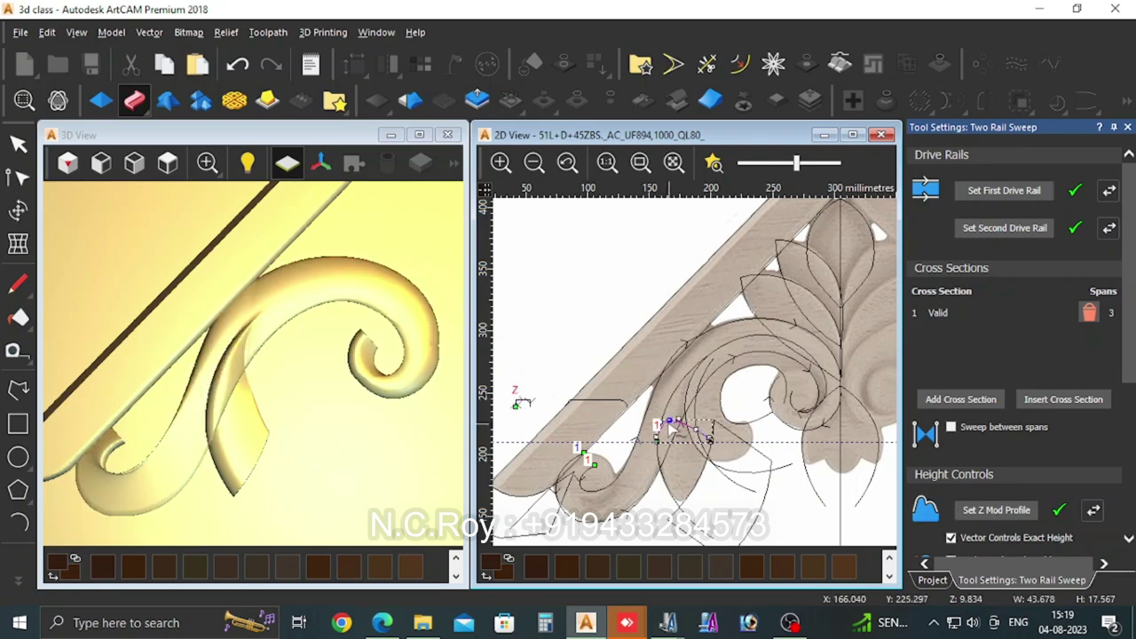
left_click(962, 401)
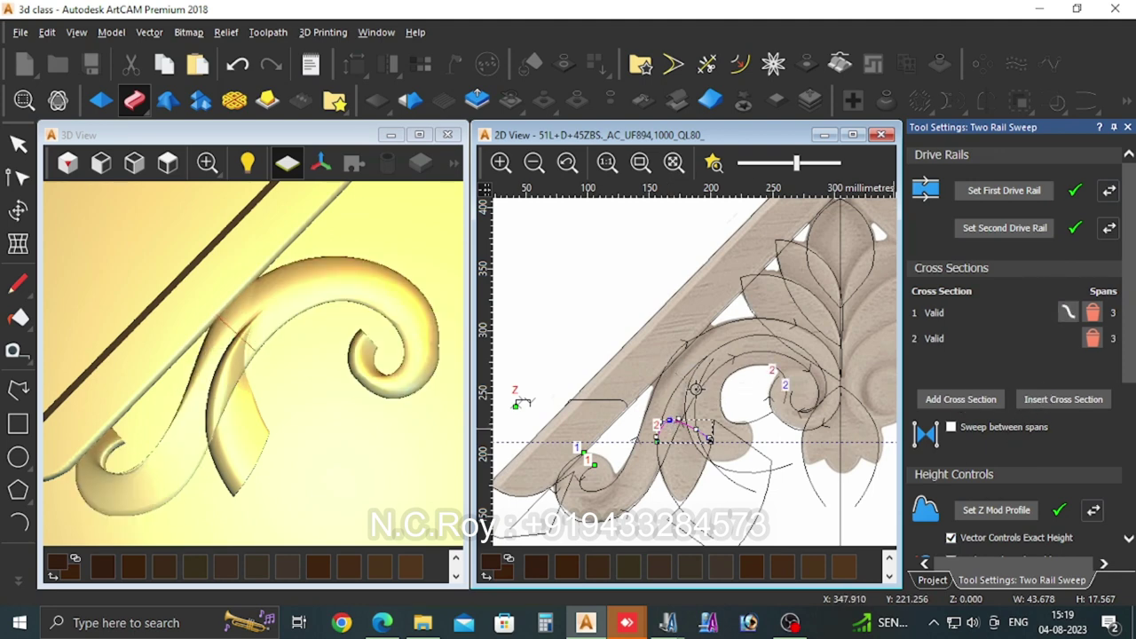
left_click(694, 390)
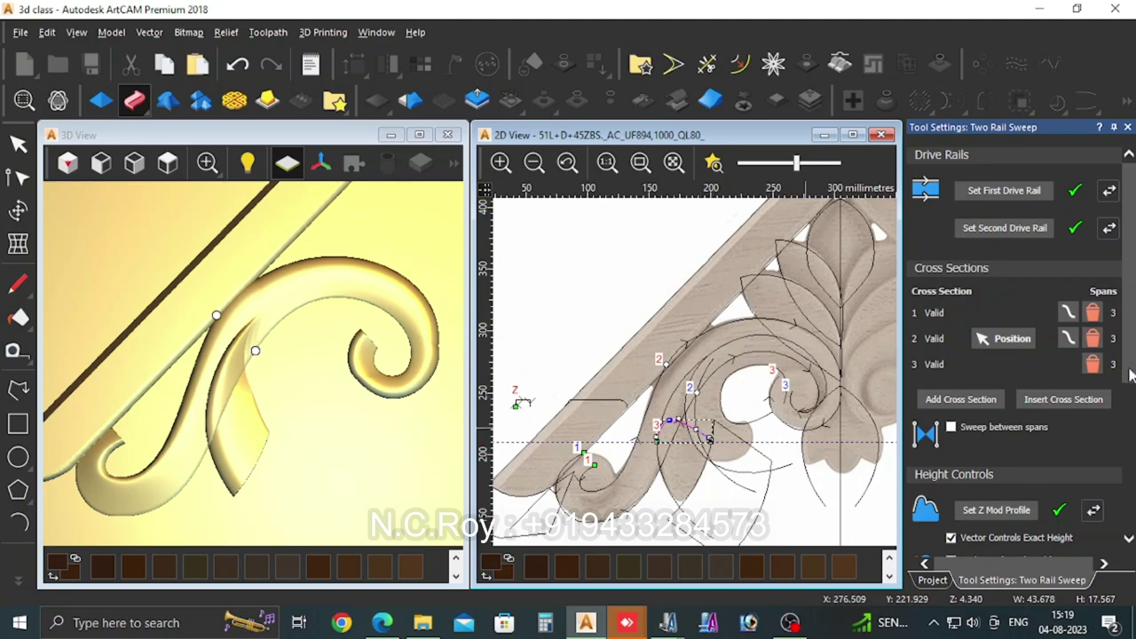
left_click_drag(1129, 375, 1120, 545)
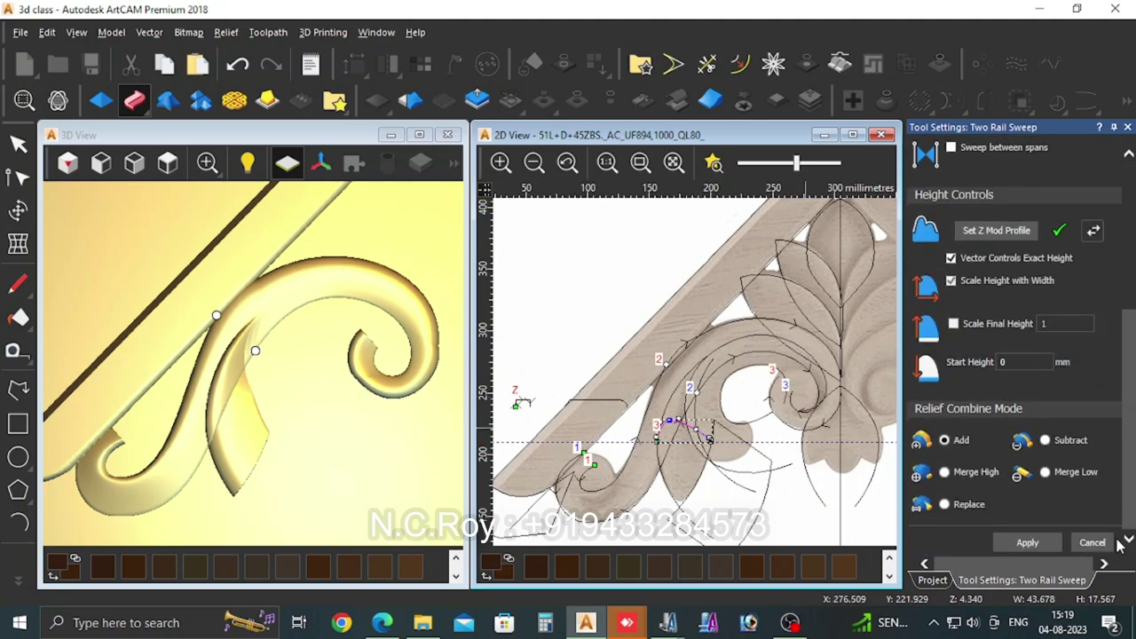
left_click(945, 473)
left_click(1025, 544)
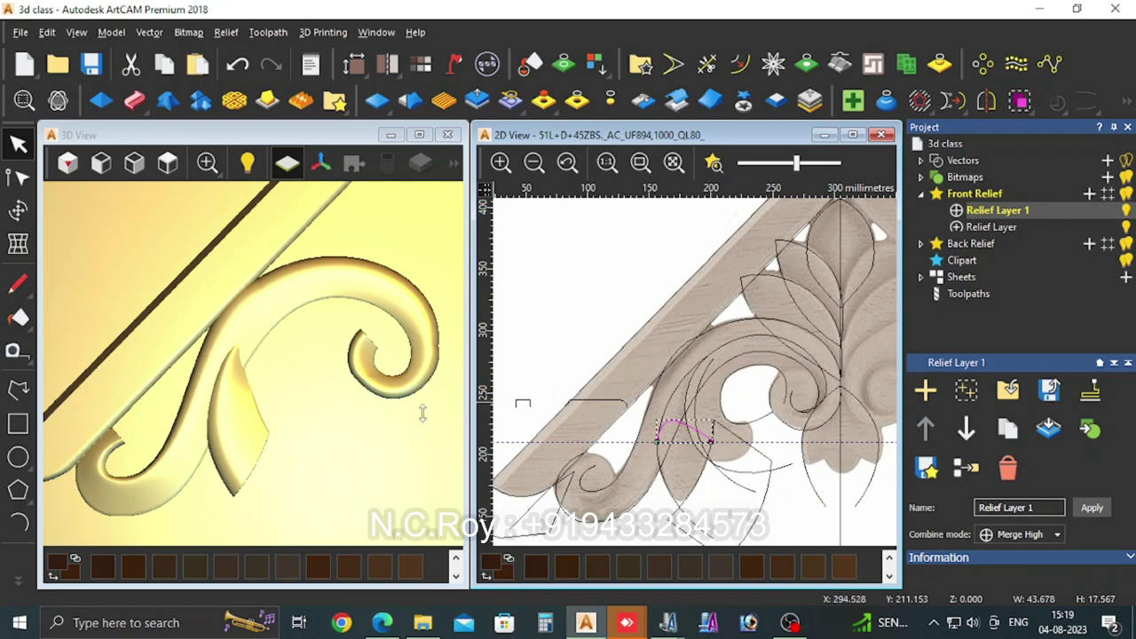
Step: Mirror-merge the relief left over right
left_click(640, 101)
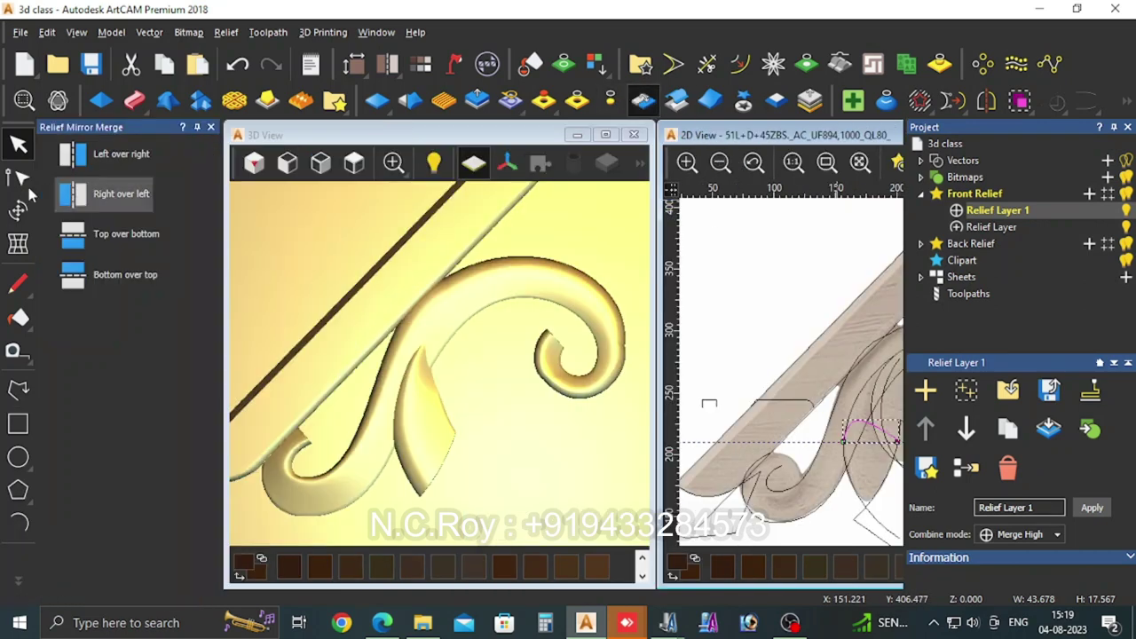
left_click(111, 161)
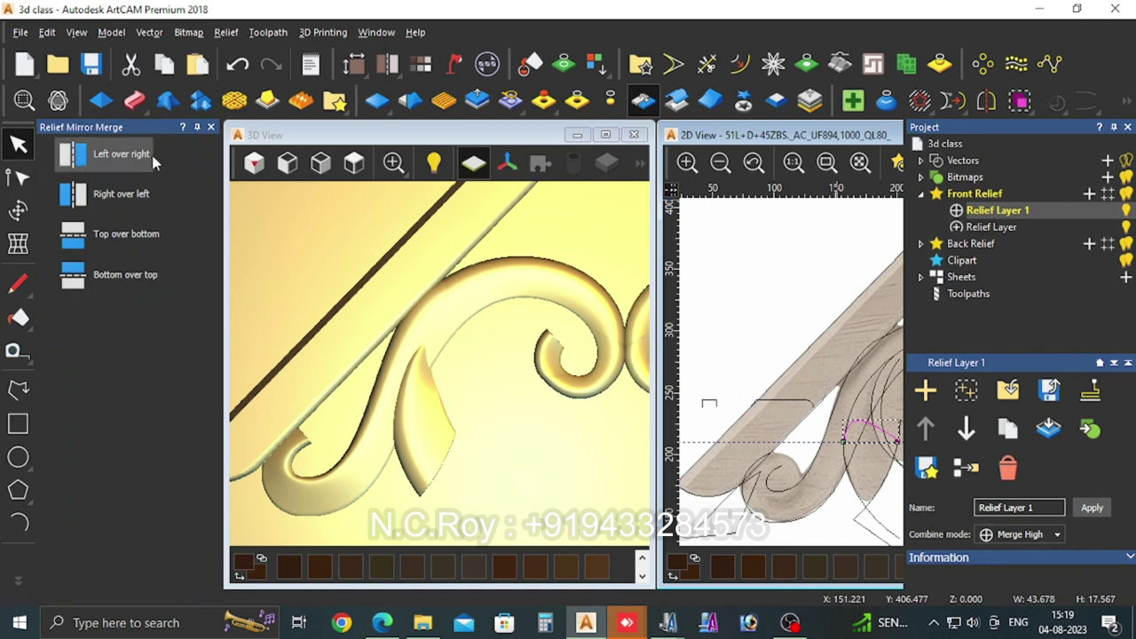
left_click(210, 127)
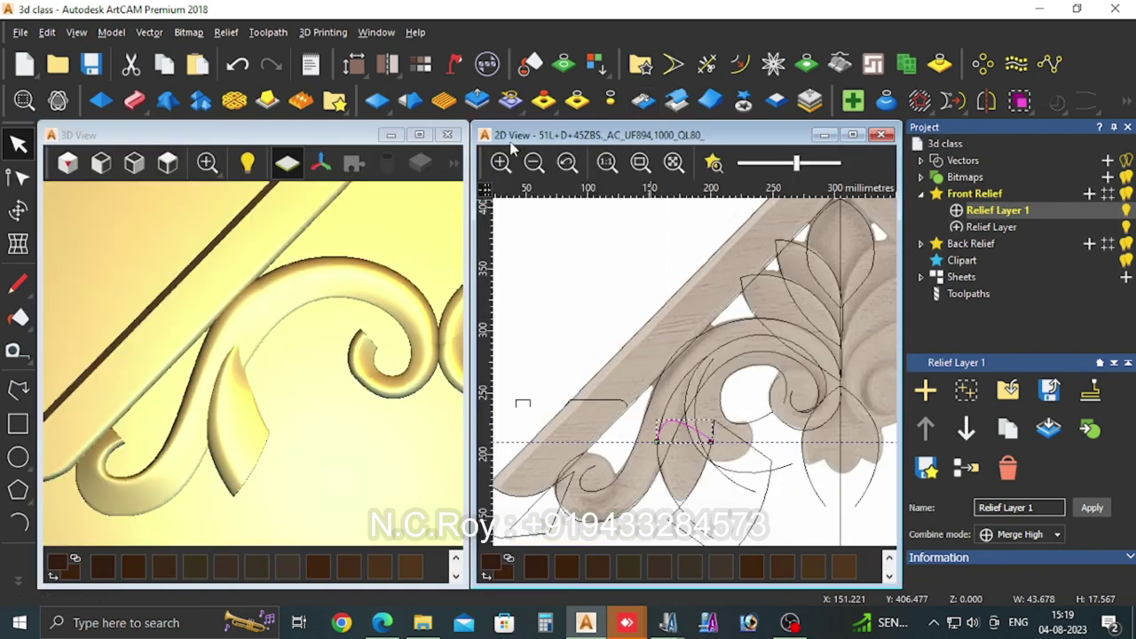
Step: Maximise the 3D view and add Relief Layer 2 as the working layer
left_click(423, 136)
scroll(555, 345, "up", 2)
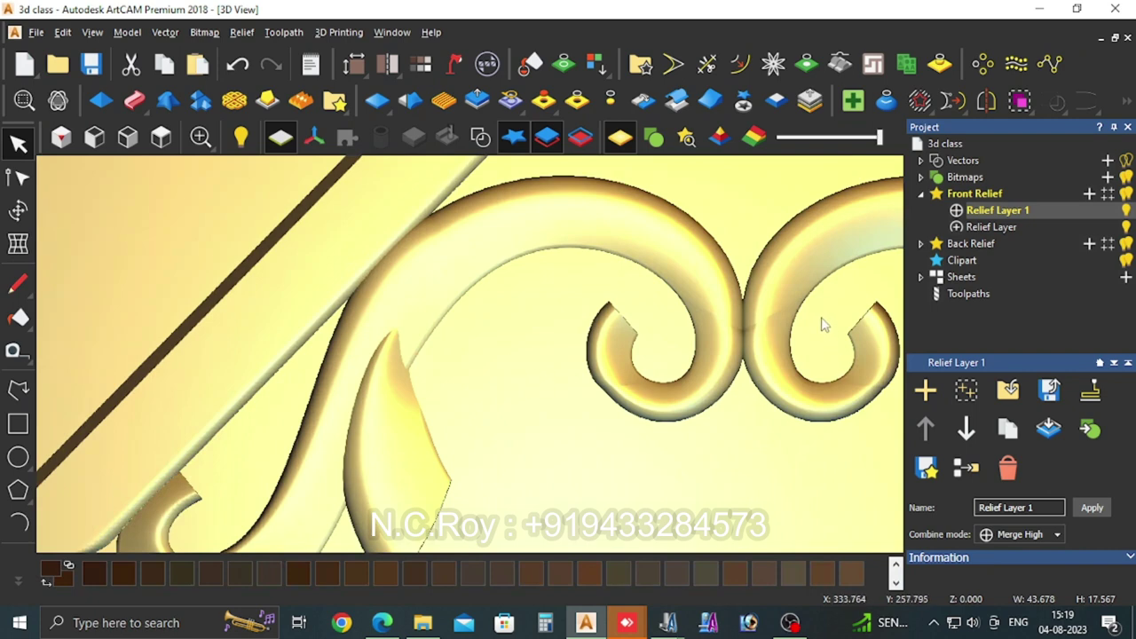
scroll(772, 338, "up", 2)
scroll(772, 337, "down", 1)
scroll(755, 329, "down", 1)
scroll(751, 329, "down", 1)
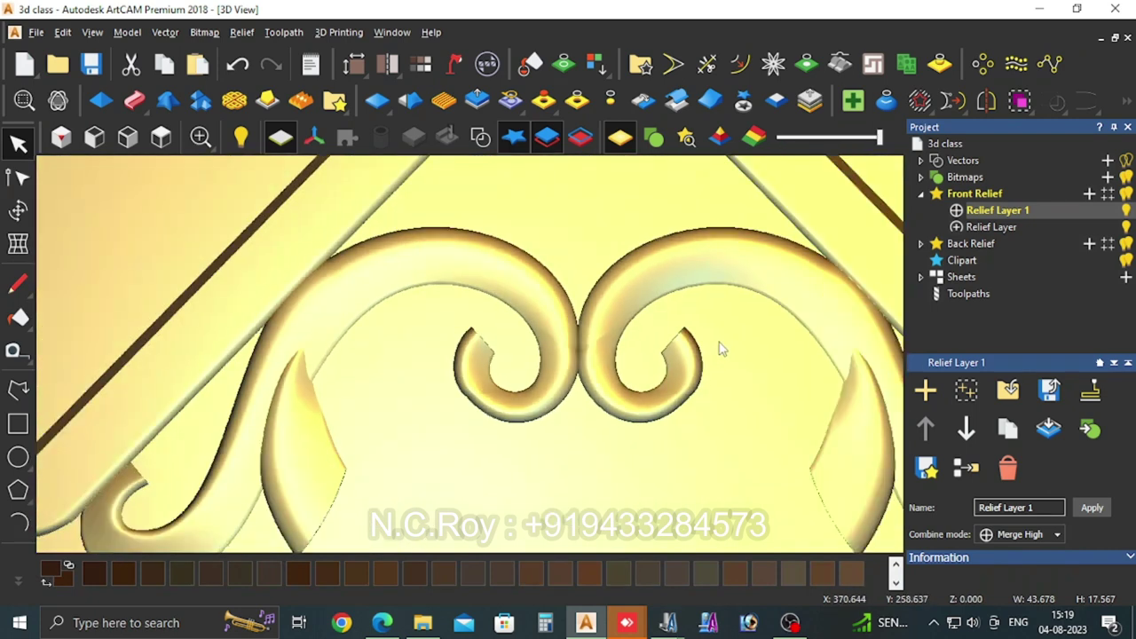
scroll(719, 350, "down", 1)
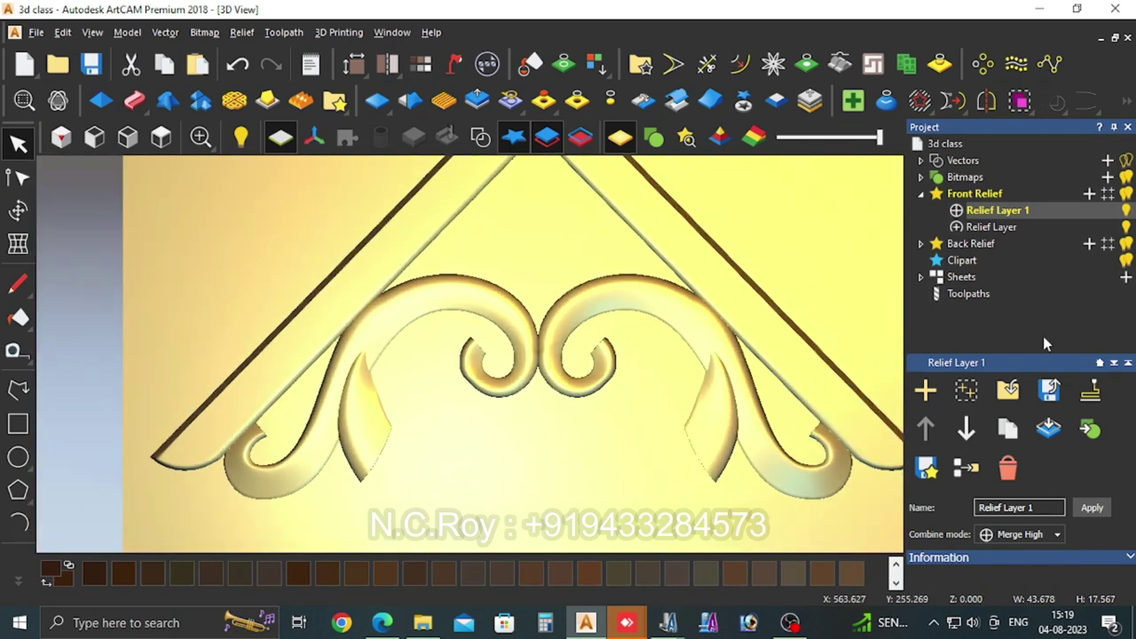
left_click(1088, 195)
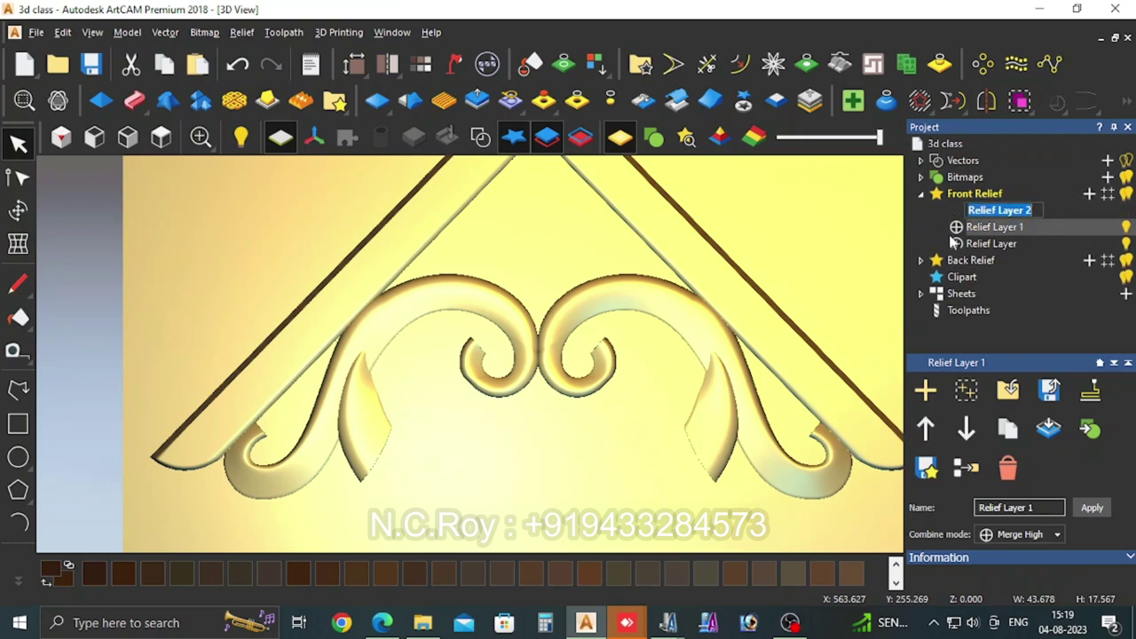
left_click(960, 211)
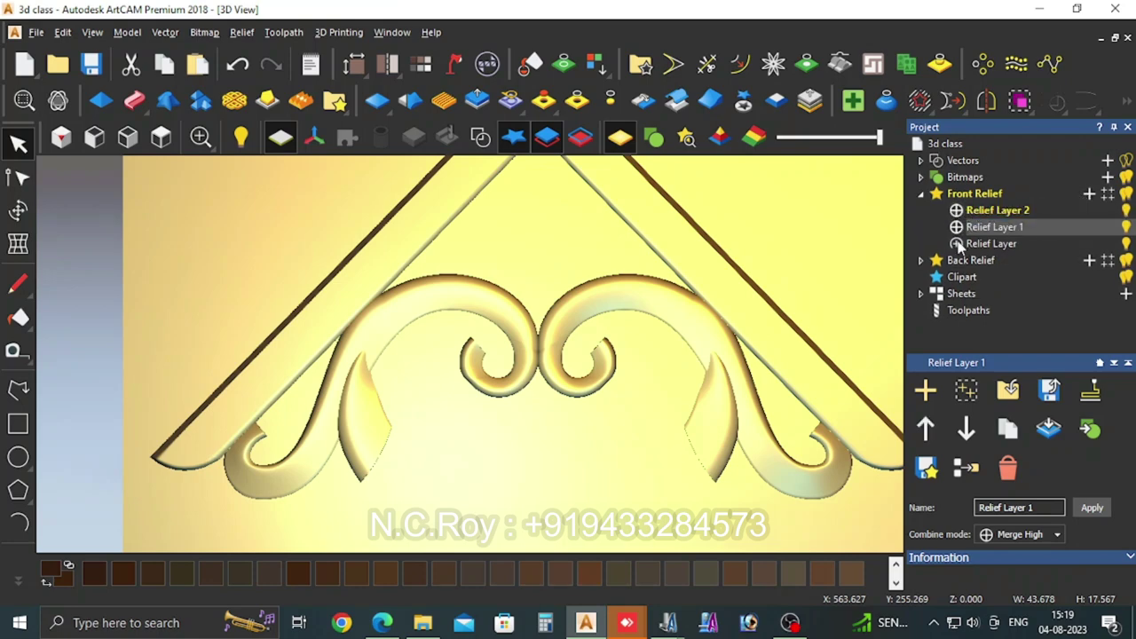
Step: Draw a 21.95 mm radius circle at the scroll end and move it onto the lower scroll end
left_click(17, 457)
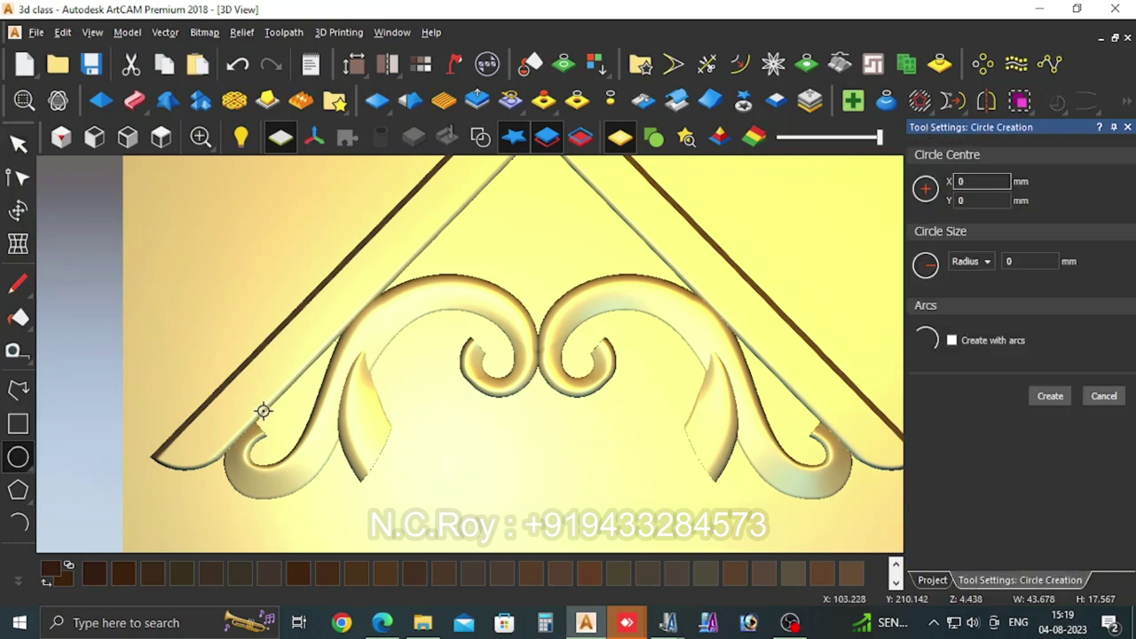
left_click(266, 410)
left_click(285, 432)
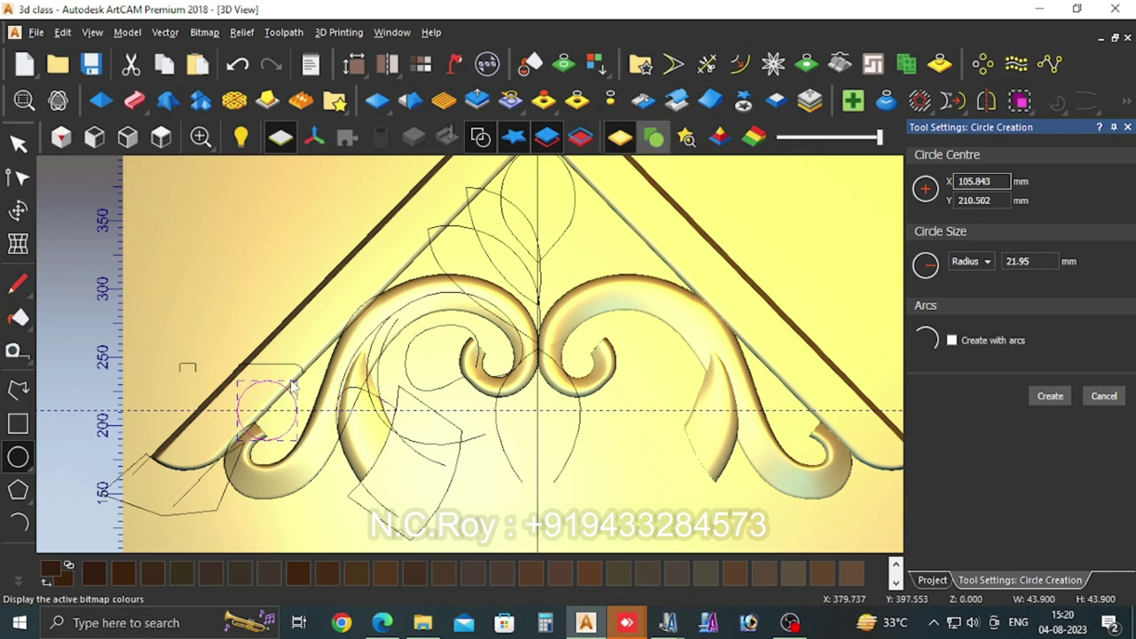
scroll(293, 388, "up", 1)
scroll(291, 404, "up", 1)
scroll(289, 417, "up", 1)
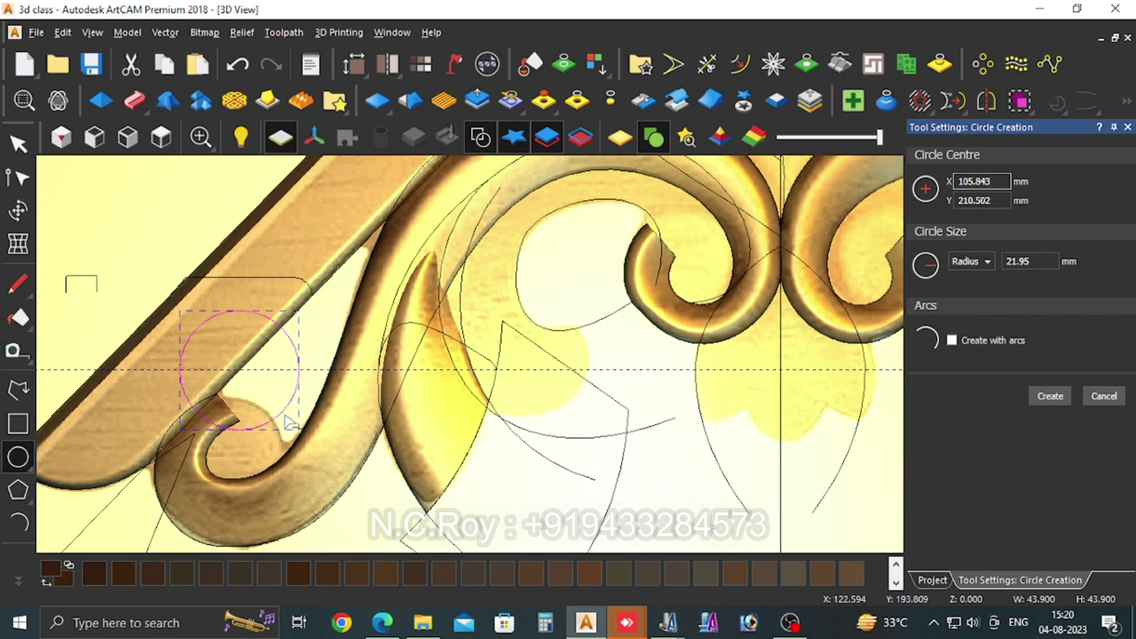
left_click(17, 142)
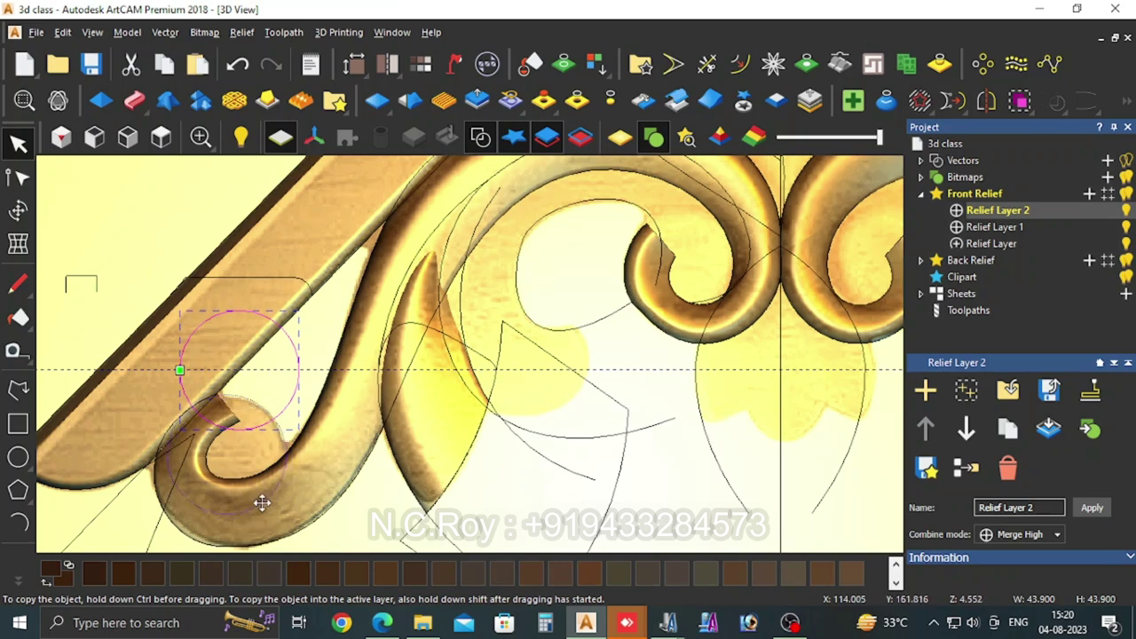
left_click_drag(262, 502, 261, 502)
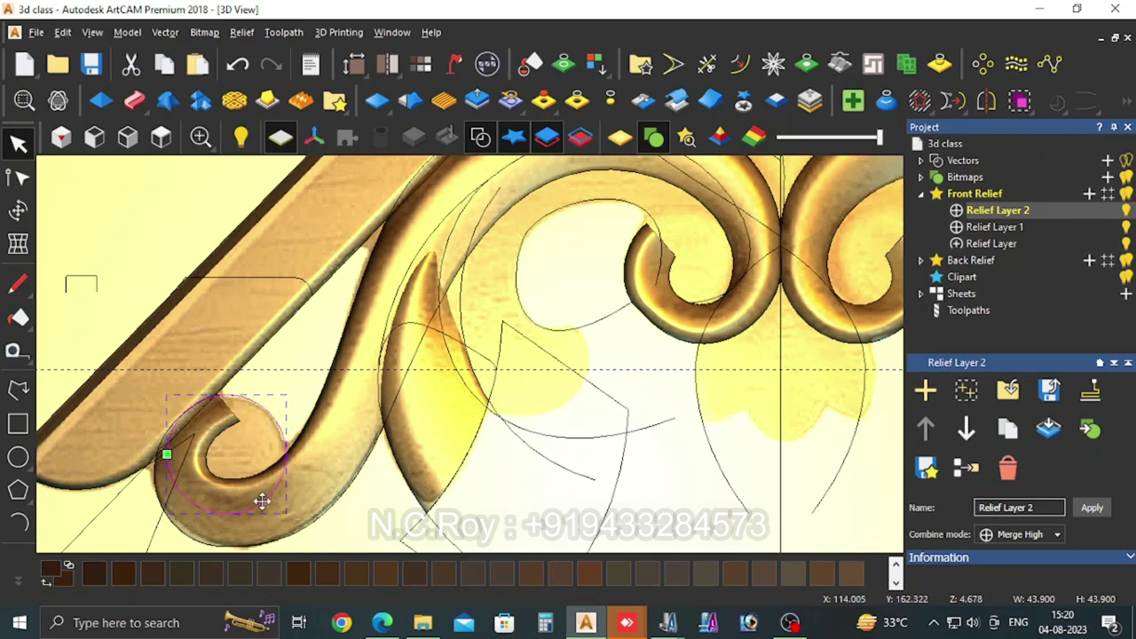
Step: Scale the right curl circle to about 51.6 × 49.9 mm, turn off material shading, and add the left circle to the selection
left_click(723, 310)
left_click(17, 210)
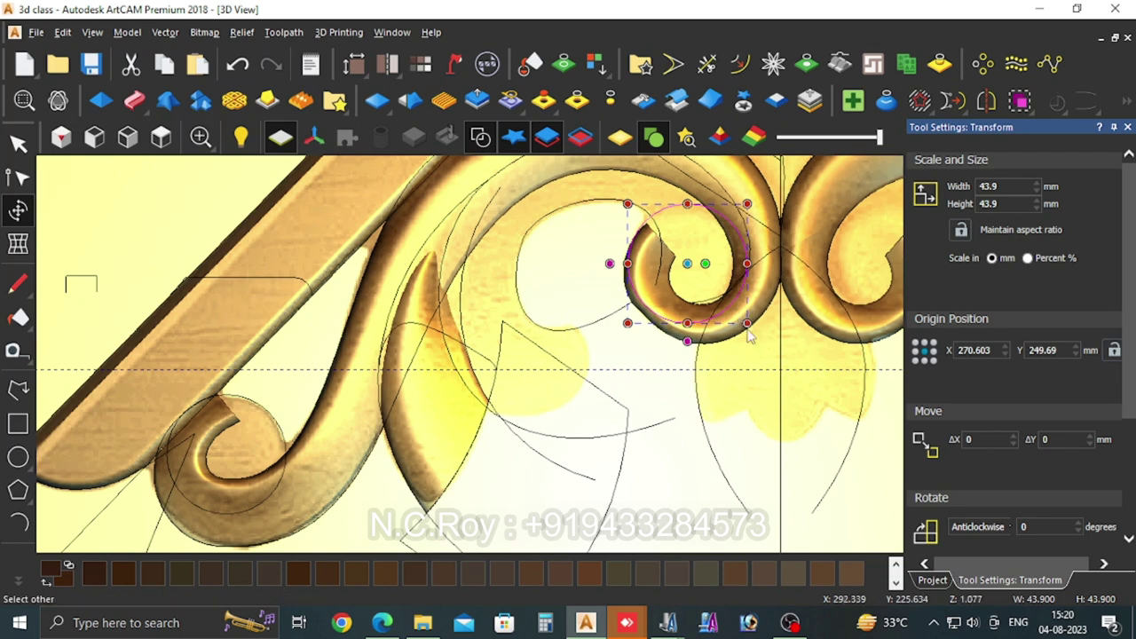
left_click_drag(746, 323, 763, 340)
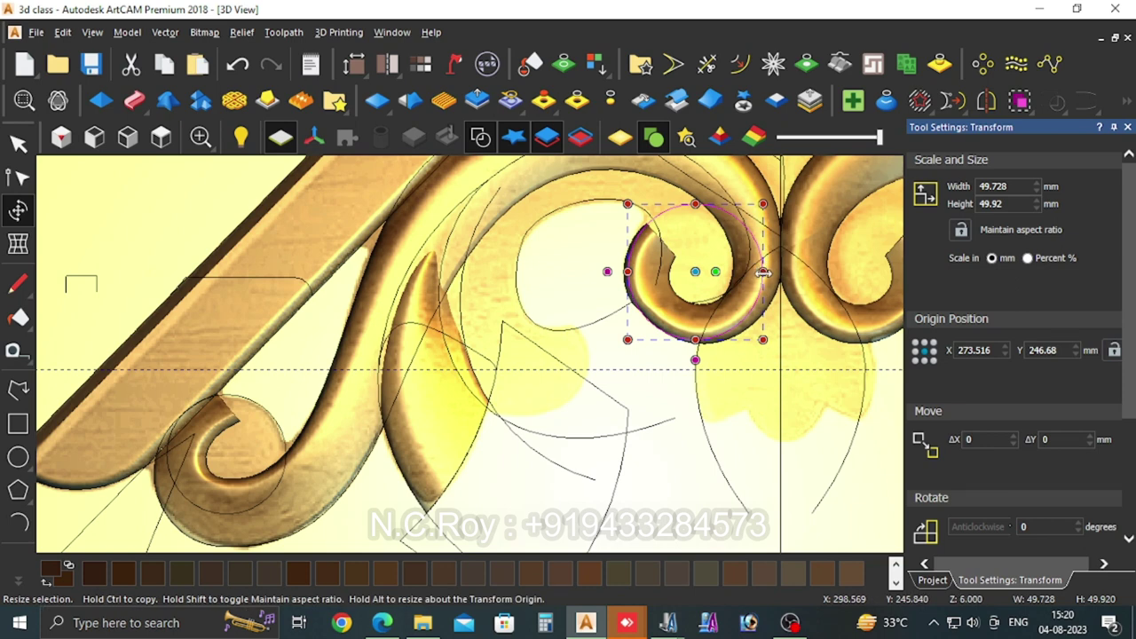
left_click_drag(763, 273, 768, 273)
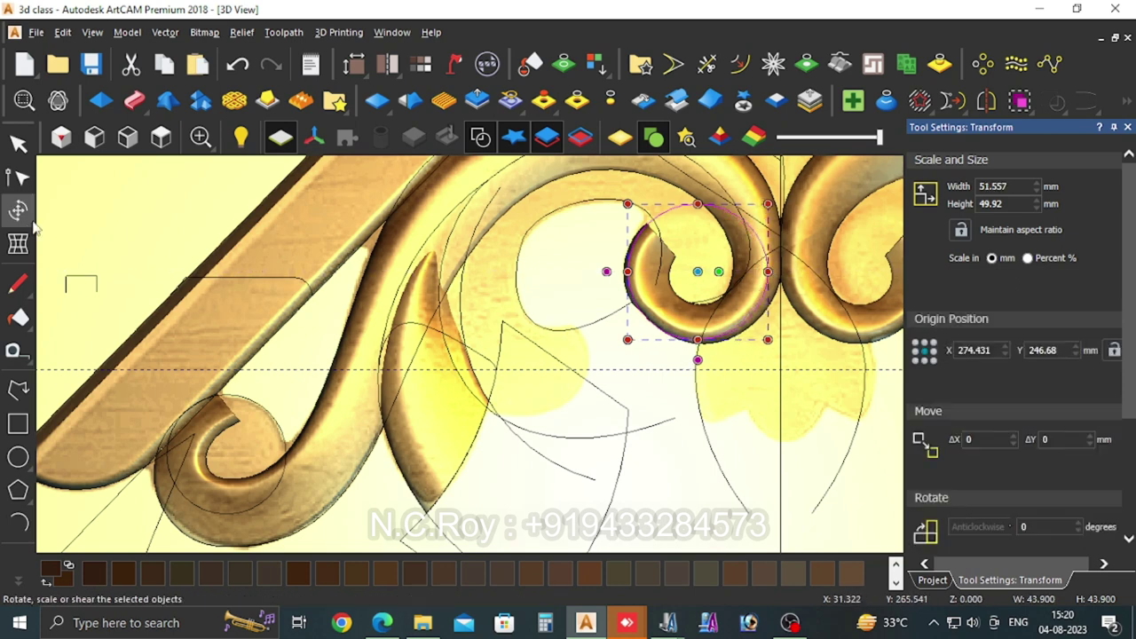
left_click(18, 144)
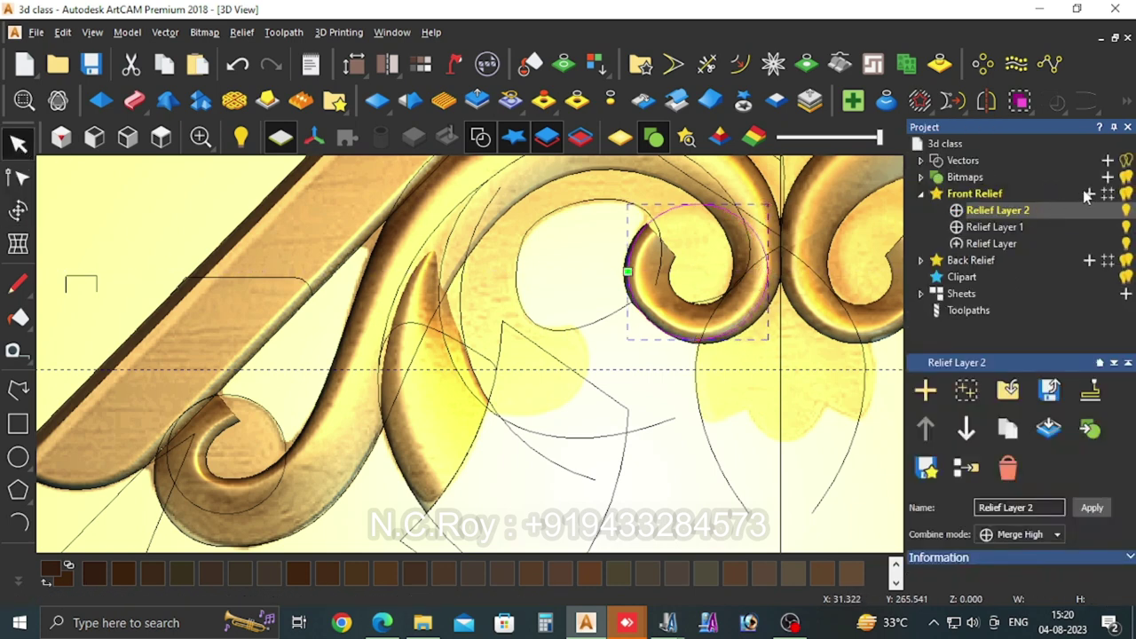
left_click(653, 136)
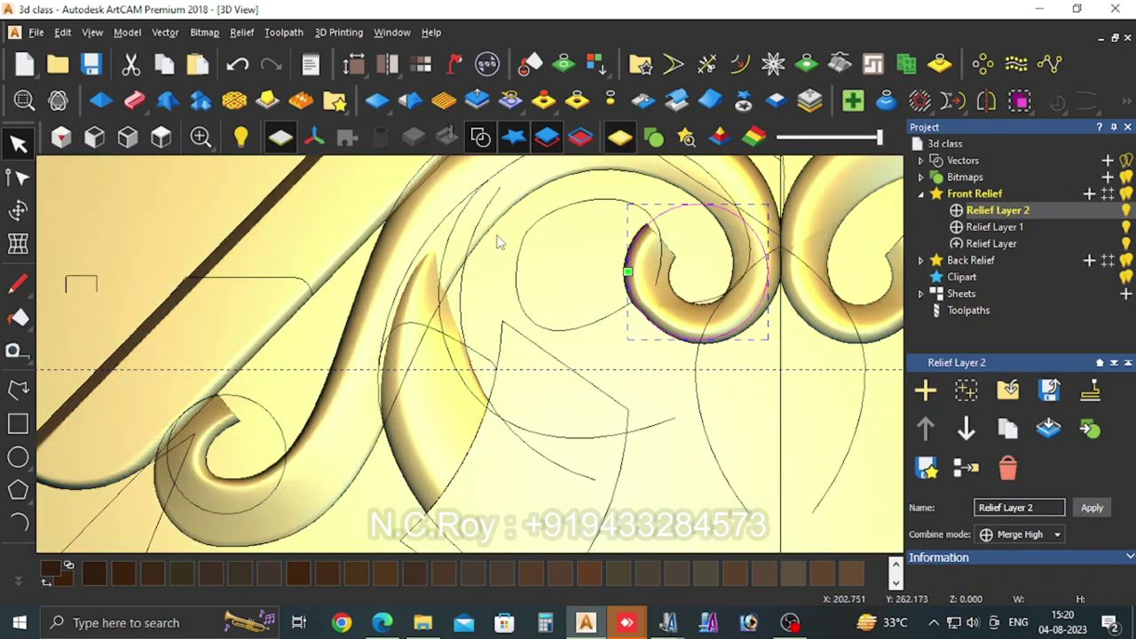
left_click(284, 435, "shift")
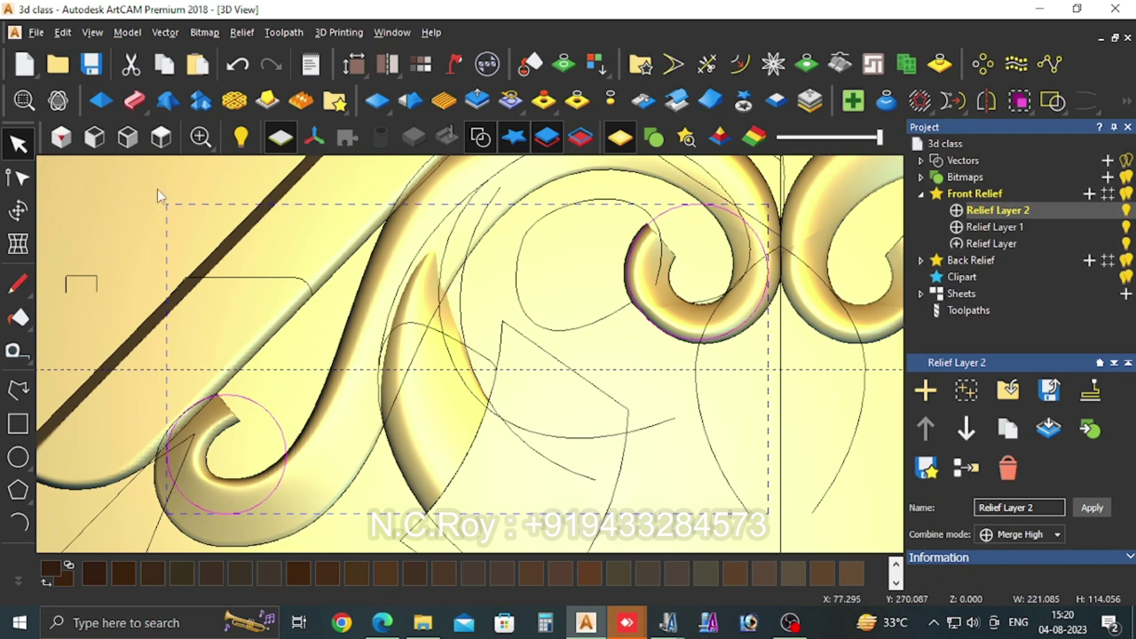
Step: Give both circles a Round Shape Editor profile at 65° angle, limited to 6 mm height
left_click(101, 101)
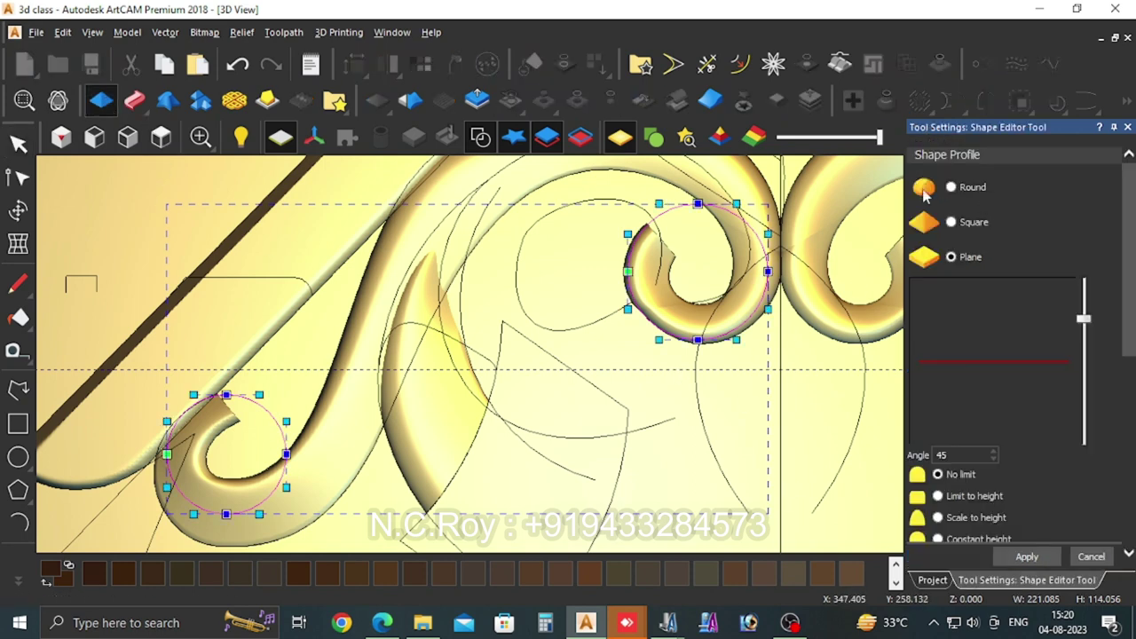
left_click(951, 187)
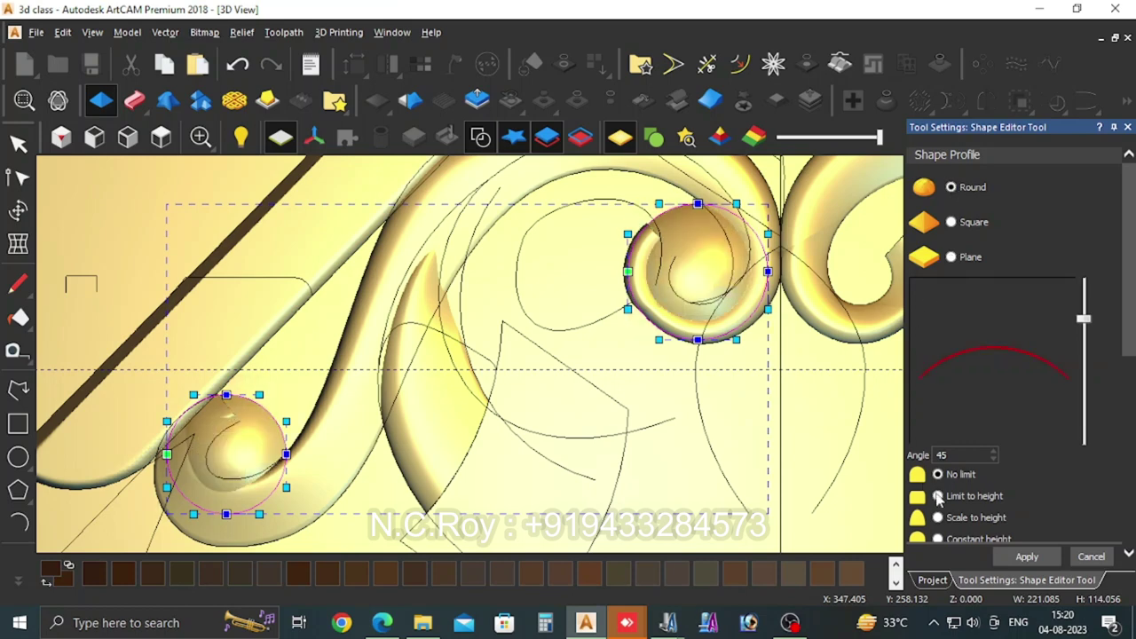
left_click(938, 497)
left_click_drag(1129, 344, 1121, 433)
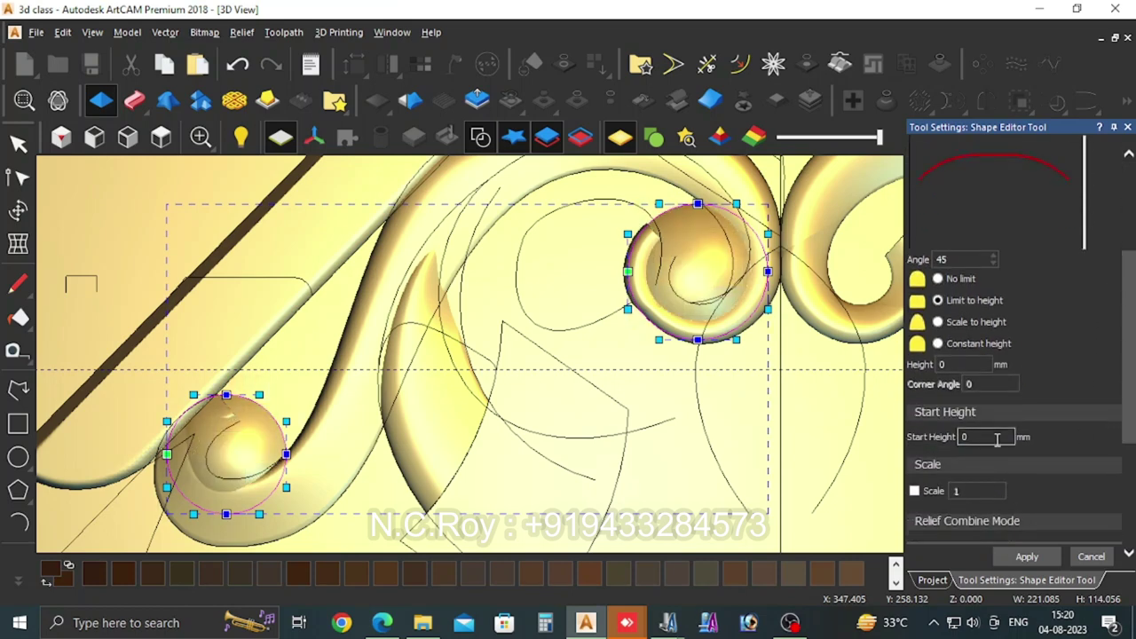
left_click(958, 364)
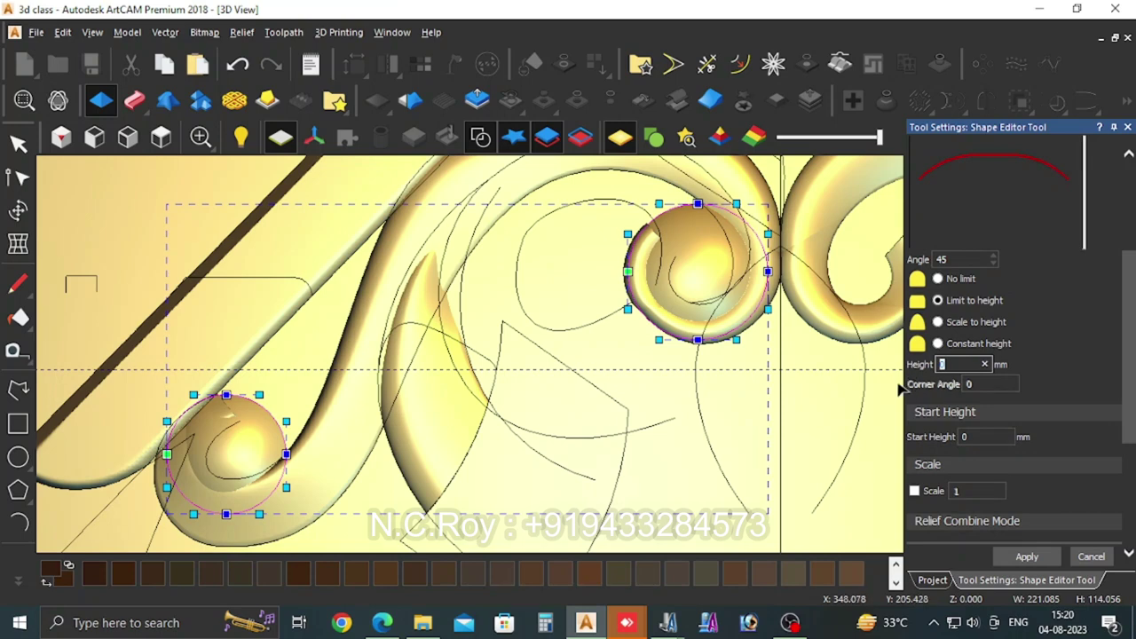
type("6")
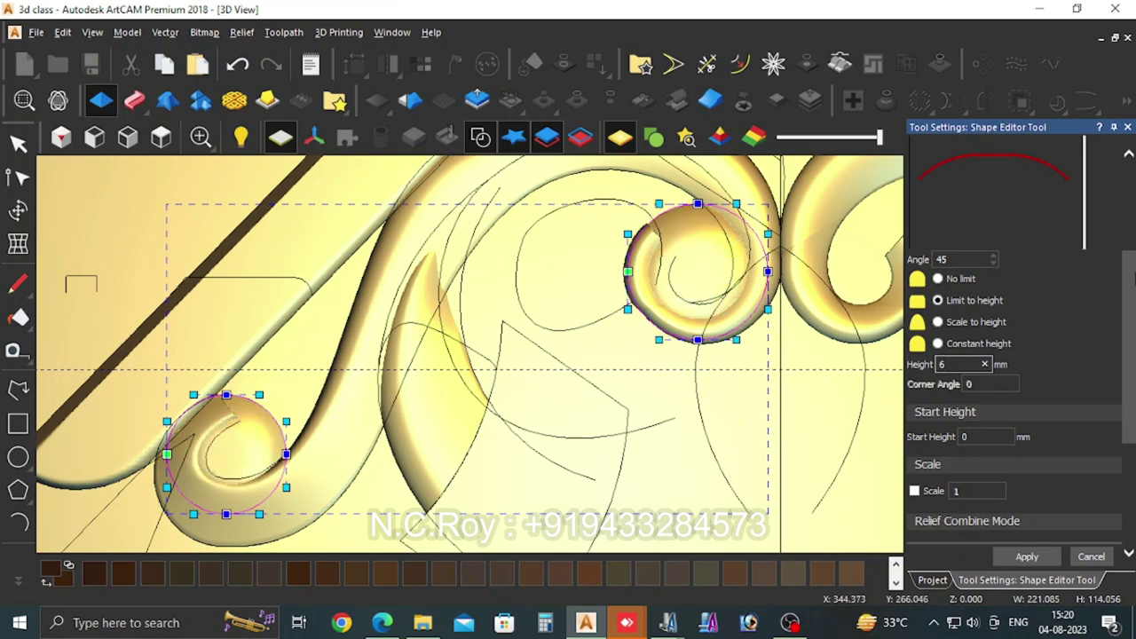
scroll(1129, 330, "up", 3)
left_click(1084, 267)
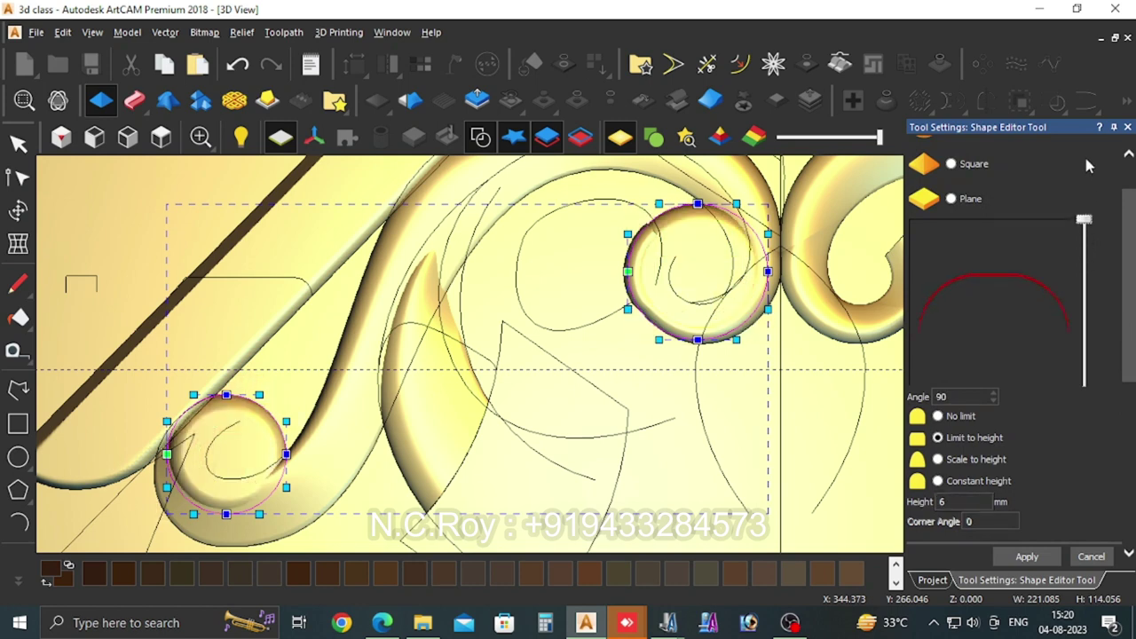
double_click(959, 397)
type("65")
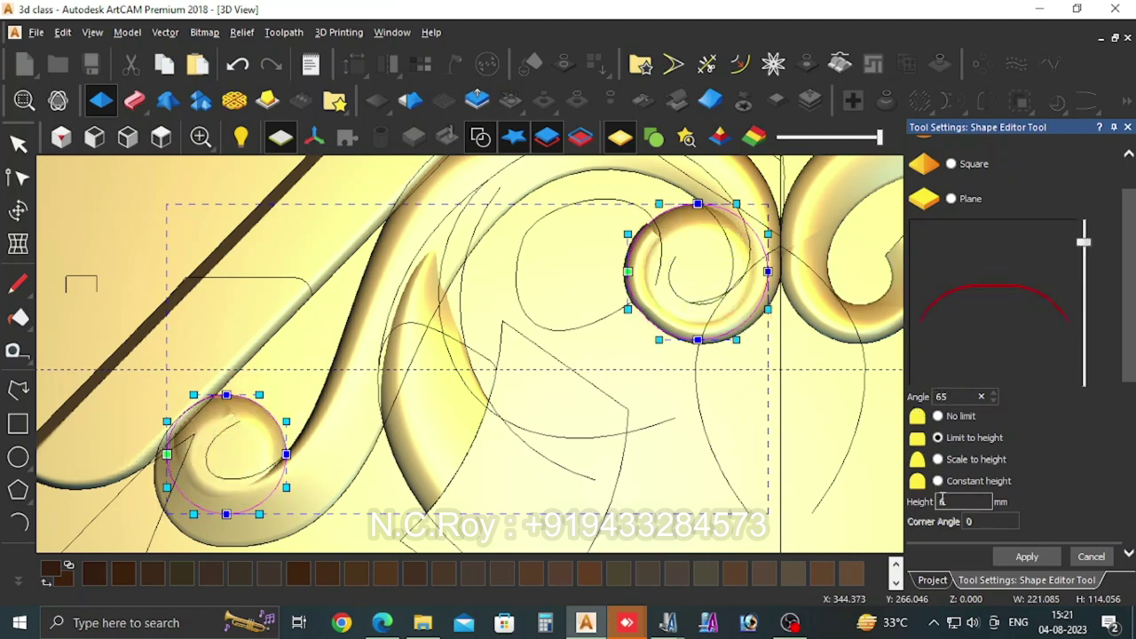
left_click(1093, 557)
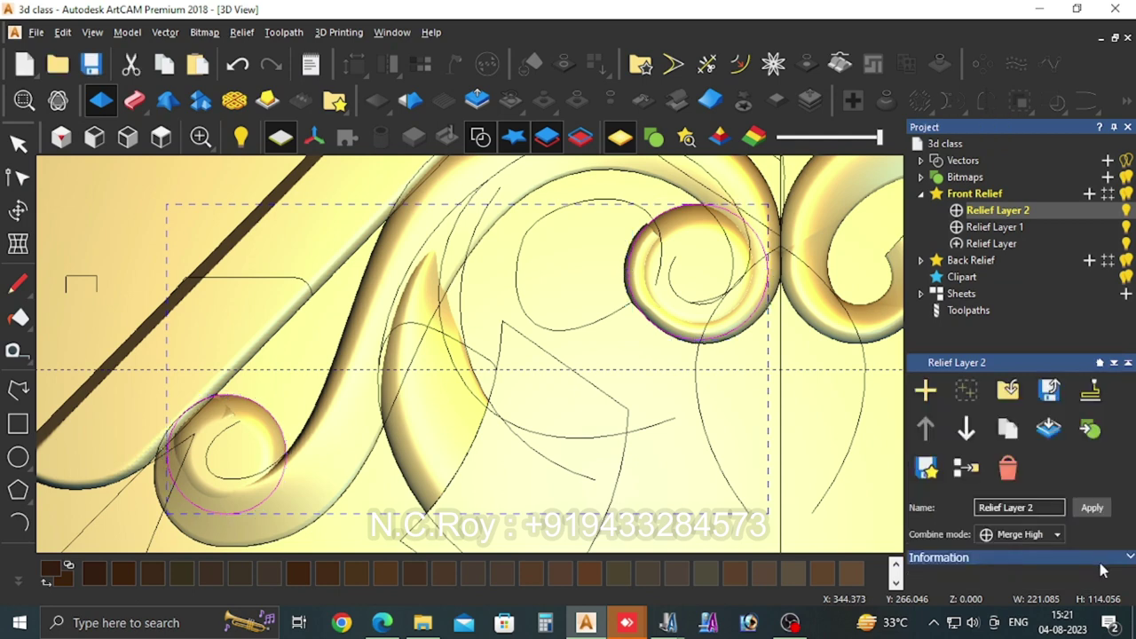
Step: Make Relief Layer 1 current, hide the 3D vectors and pick the sculpting Carve tool
left_click(989, 227)
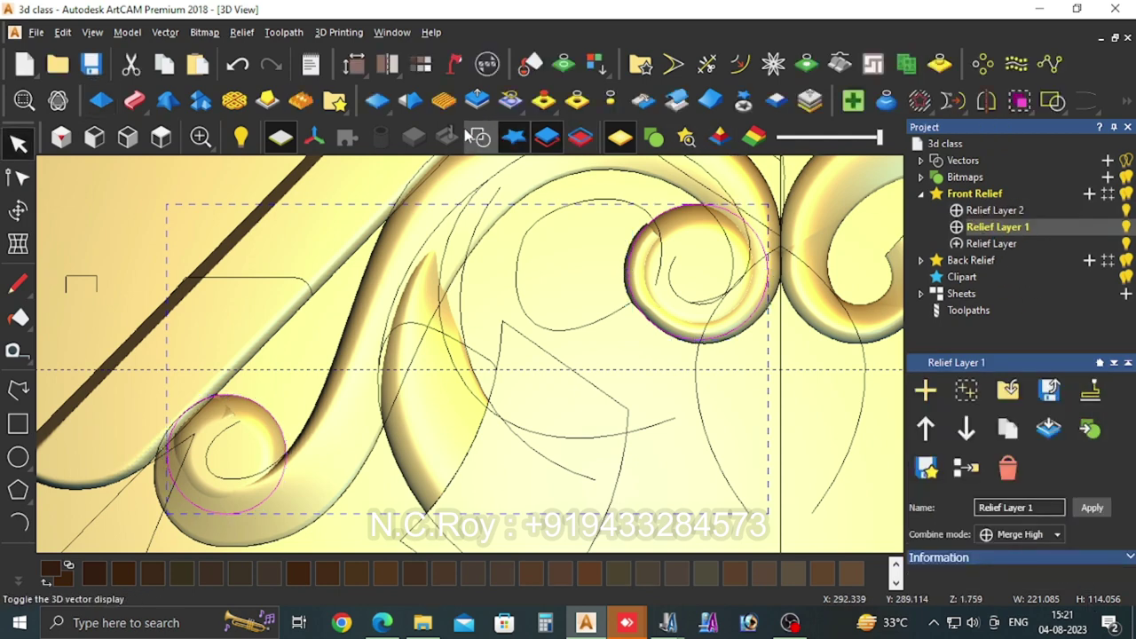
left_click(486, 134)
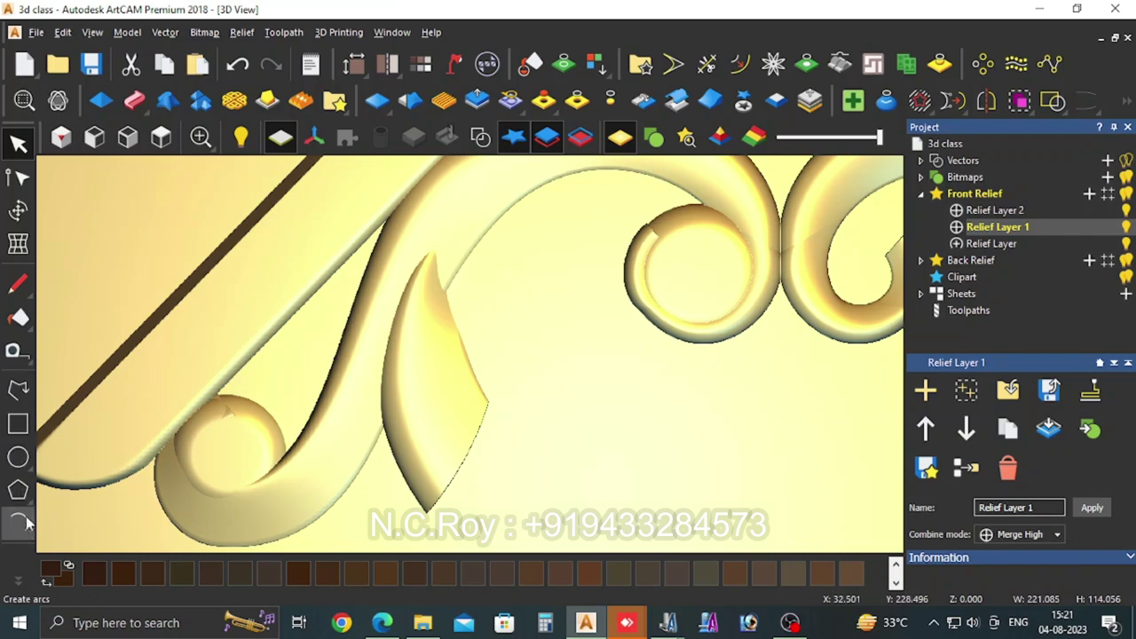
left_click(18, 578)
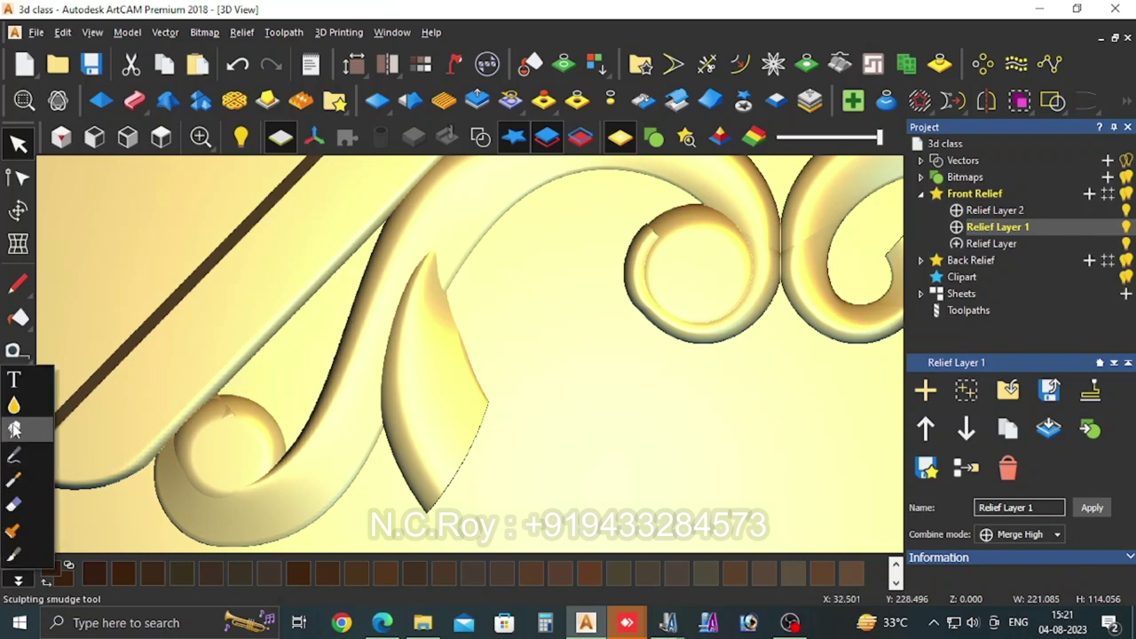
left_click(13, 480)
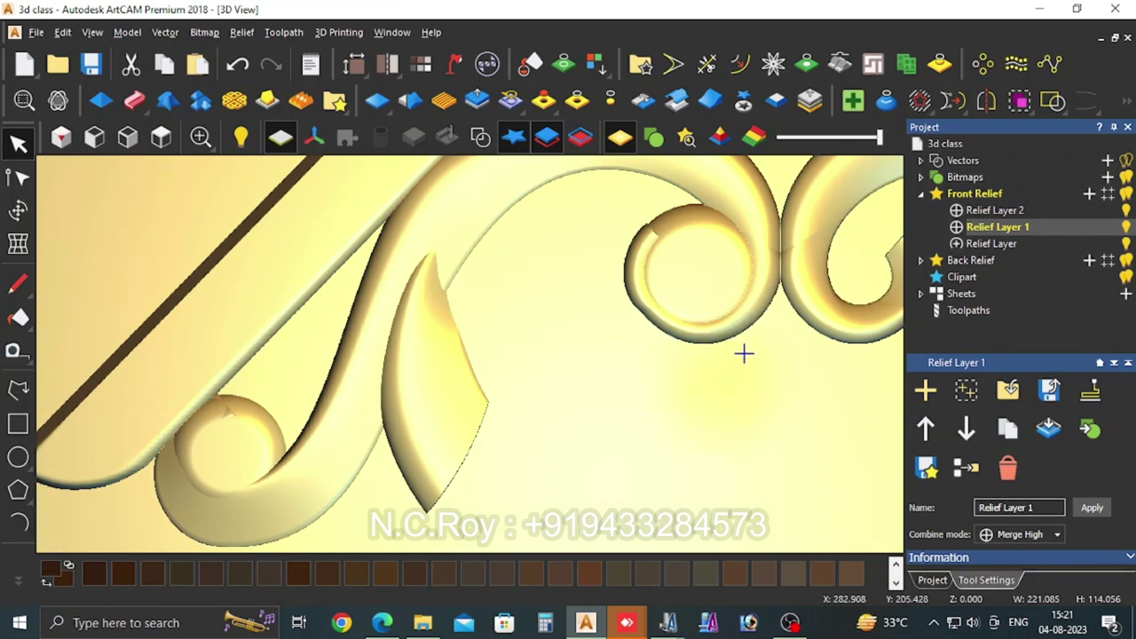
Step: Carve around the central scroll circle's rims, reducing the brush radius to 99 pixels
left_click(820, 265)
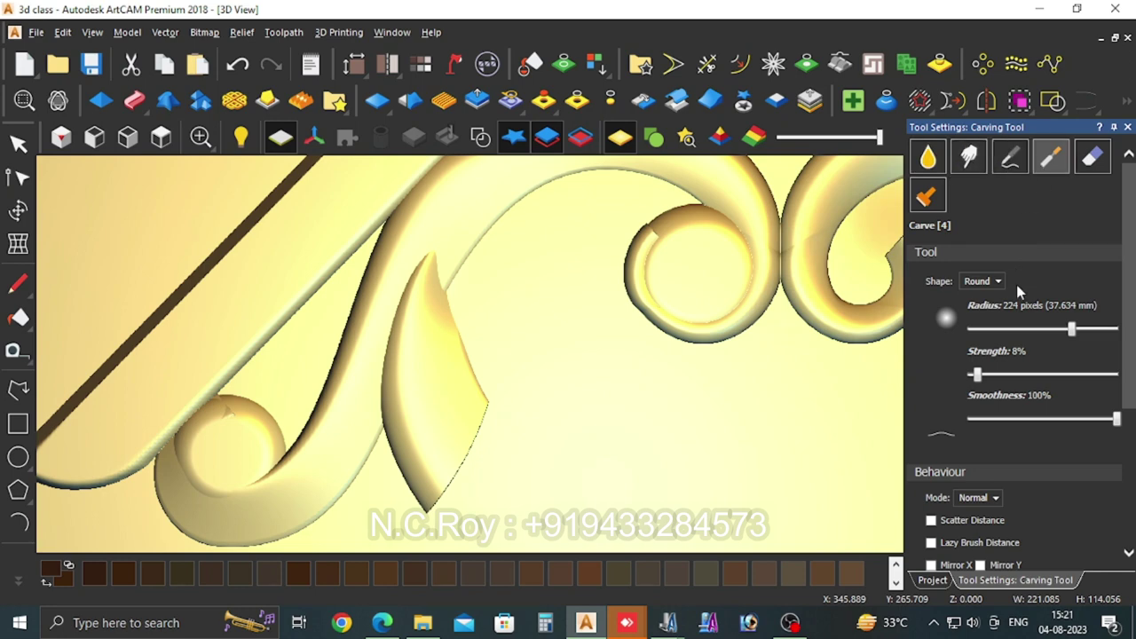
left_click_drag(677, 236, 704, 268)
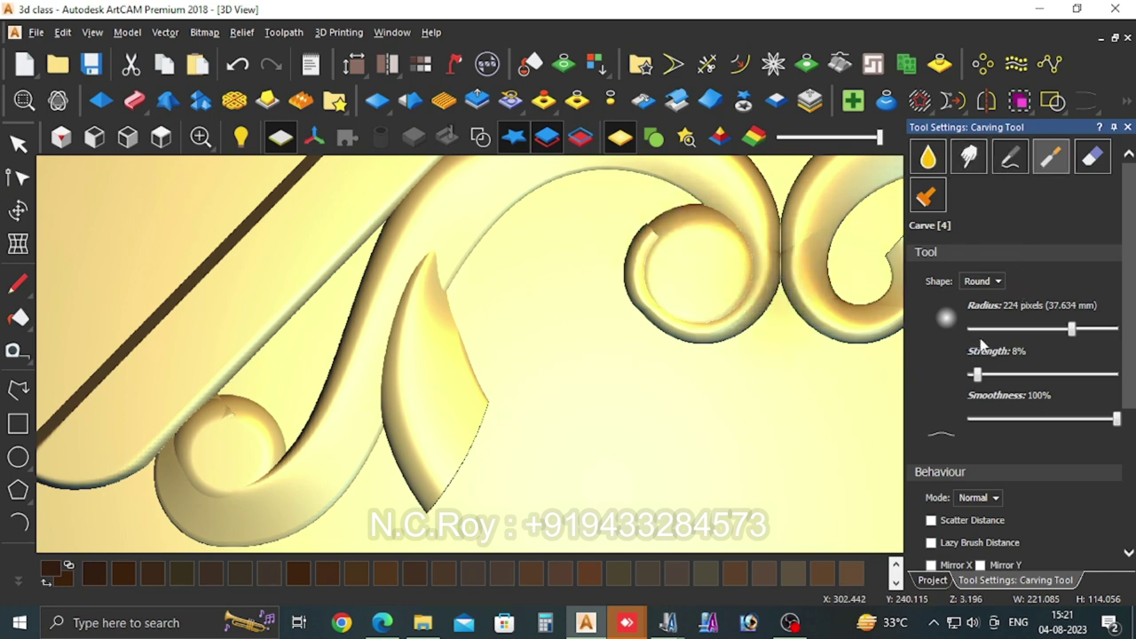
left_click_drag(1064, 331, 1060, 330)
left_click(709, 258)
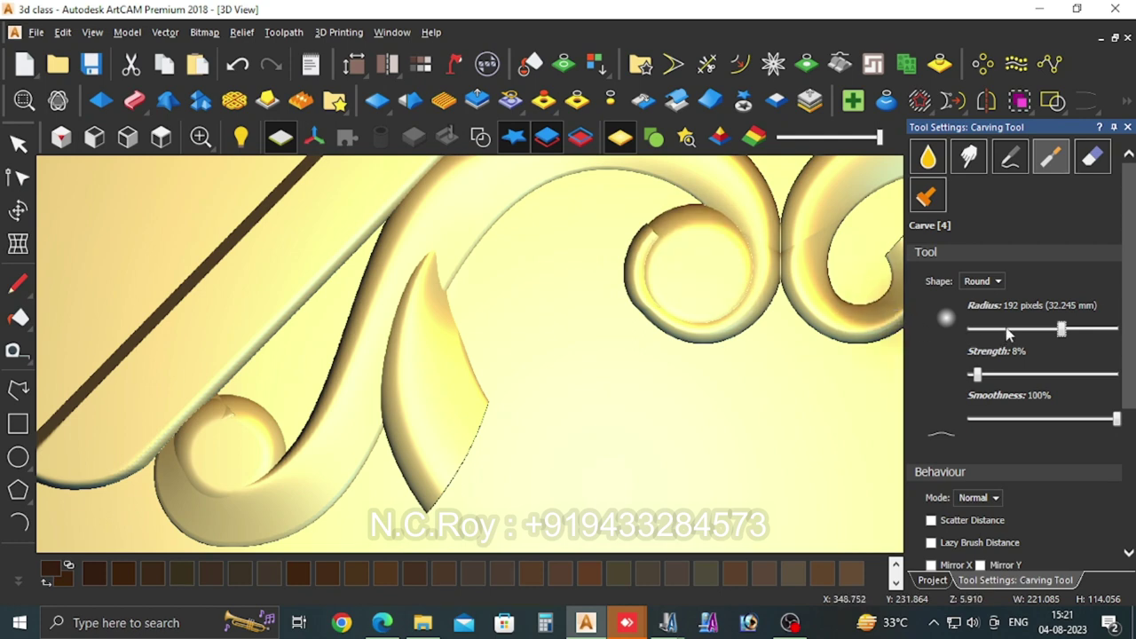
left_click(1029, 330)
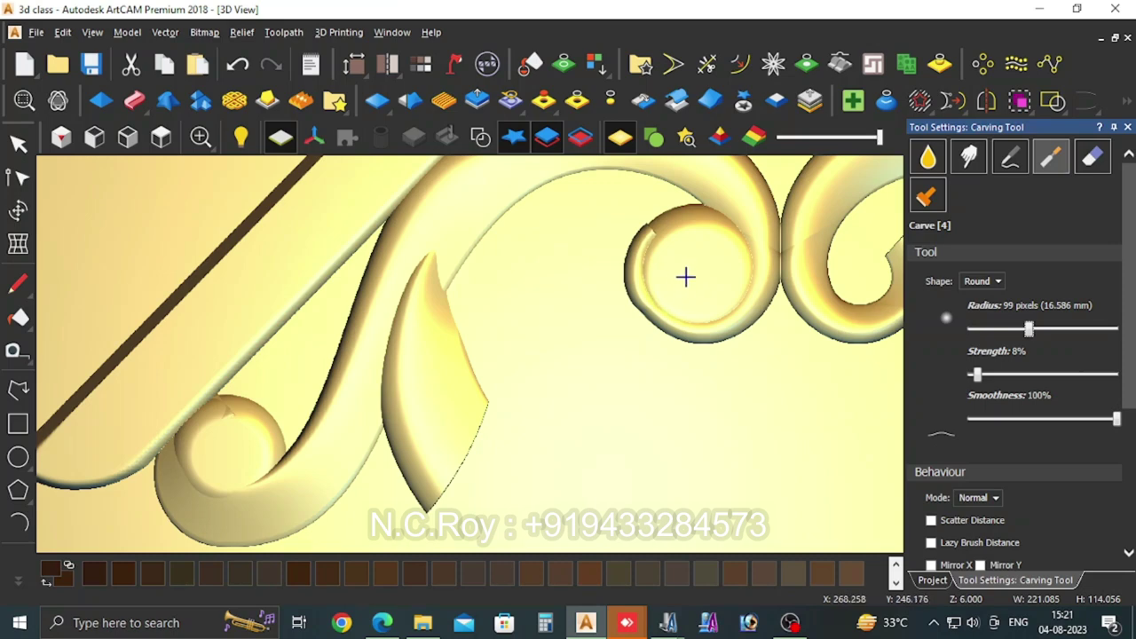
mouse_move(676, 266)
left_mouse_down()
mouse_move(654, 267)
mouse_move(663, 246)
mouse_move(639, 241)
mouse_move(619, 256)
mouse_move(624, 302)
left_mouse_up()
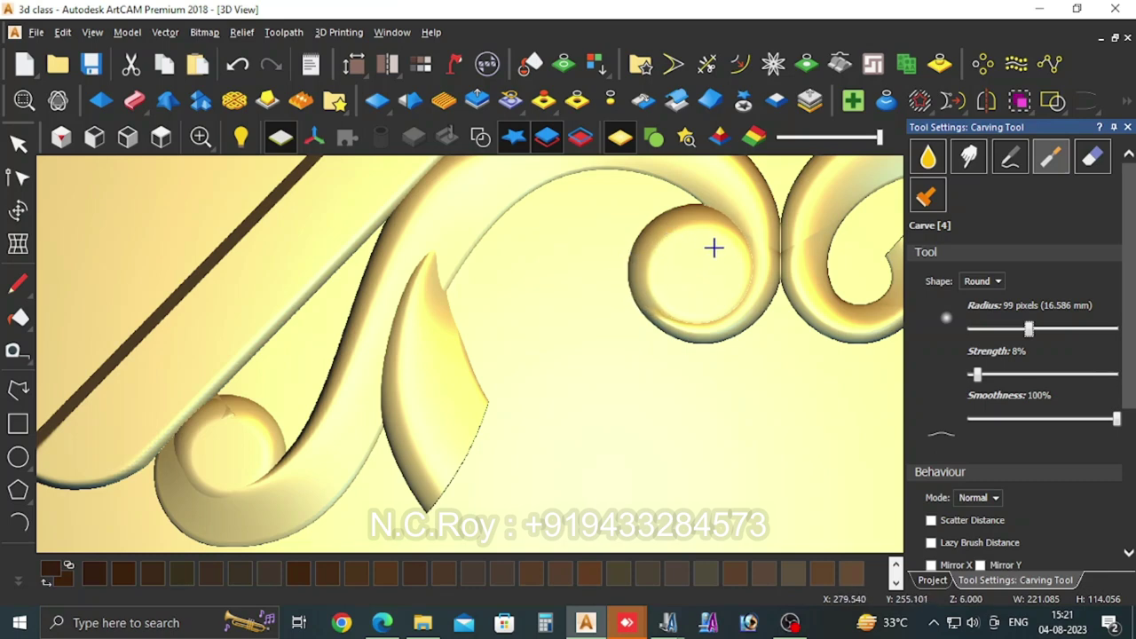
left_click_drag(714, 248, 717, 248)
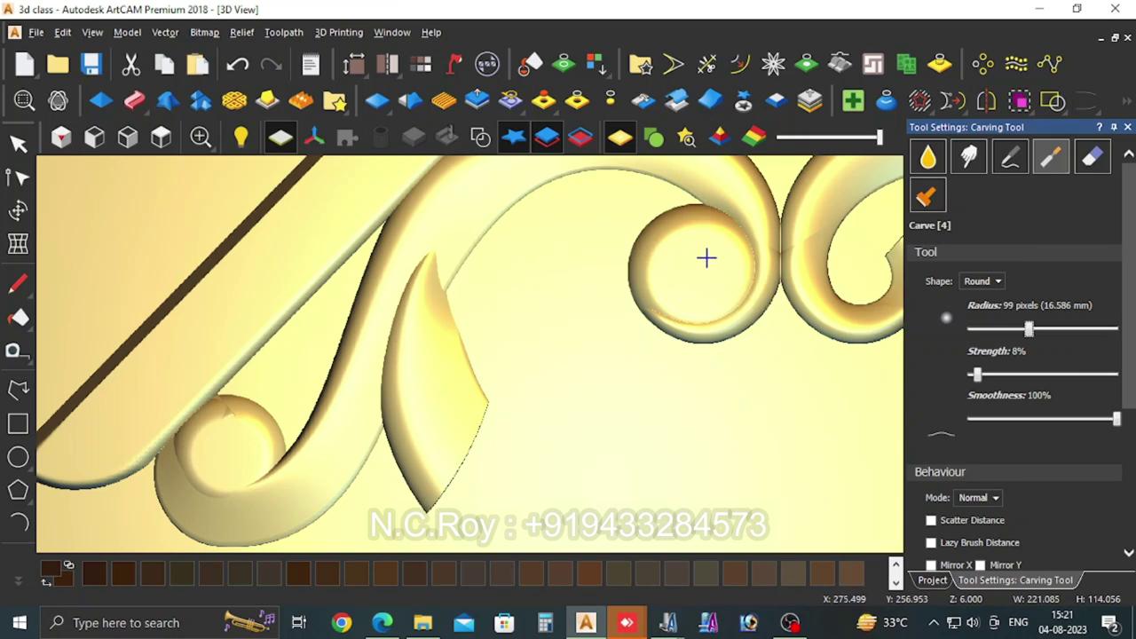
mouse_move(724, 272)
left_mouse_down()
mouse_move(733, 268)
mouse_move(733, 284)
mouse_move(709, 233)
left_mouse_up()
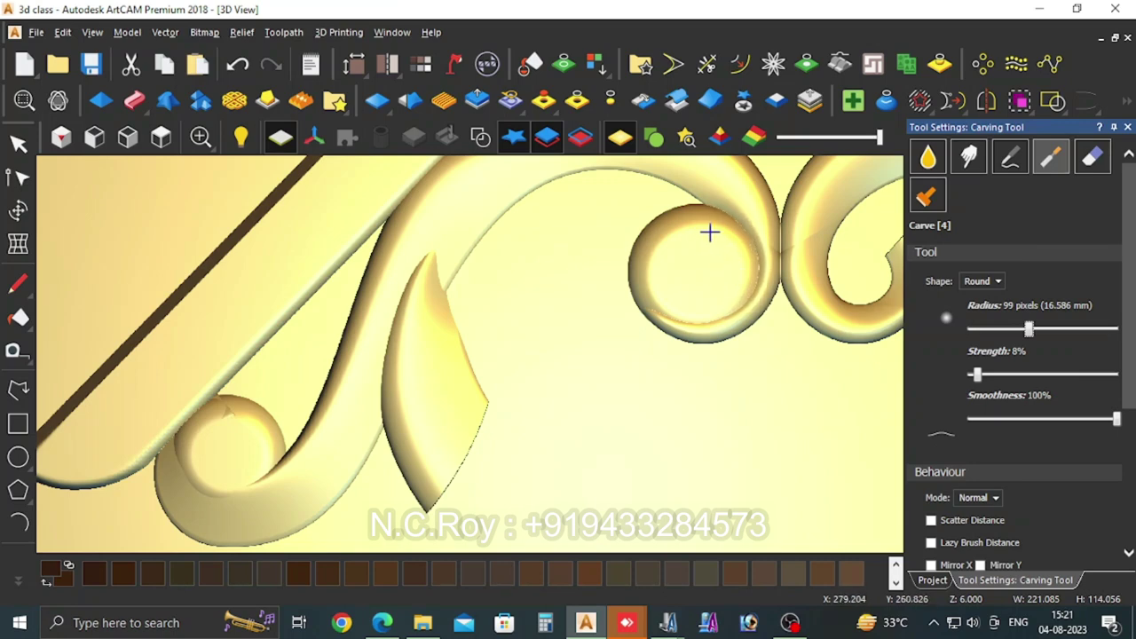
Step: Sculpt the left scroll-end circle so it blends into the scroll
scroll(697, 276, "down", 3)
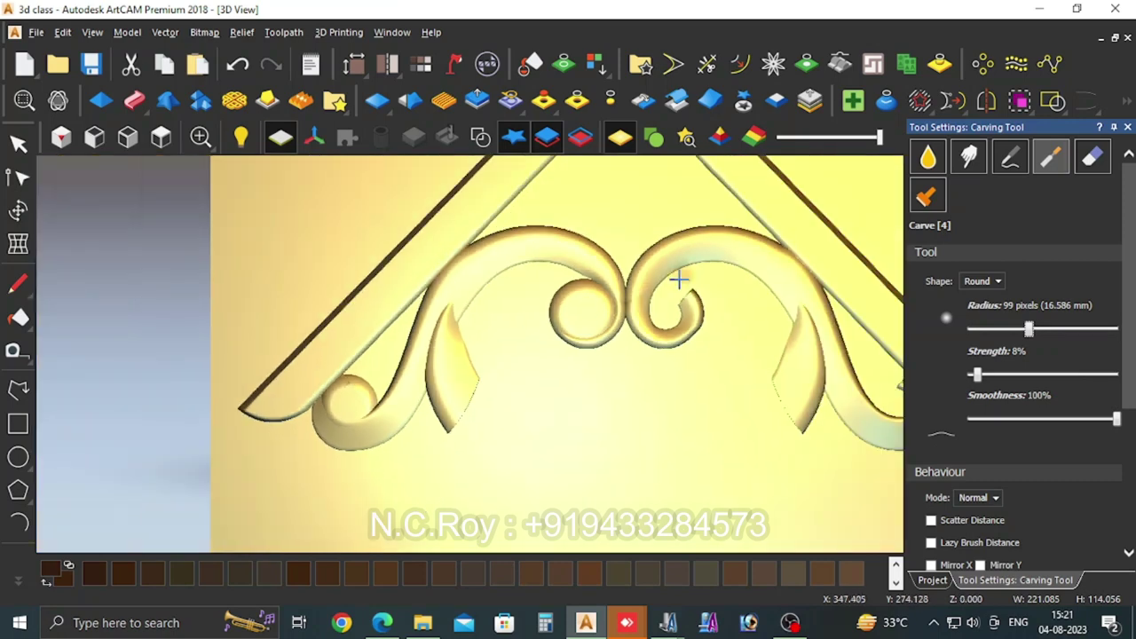
scroll(341, 382, "up", 2)
scroll(346, 401, "up", 2)
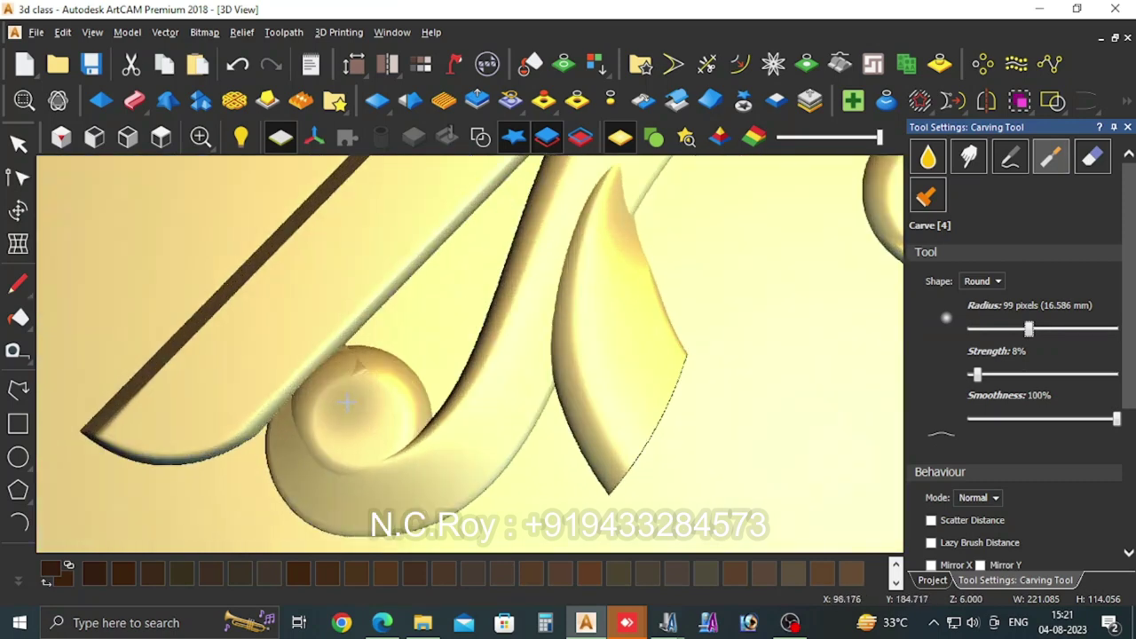
mouse_move(347, 417)
left_mouse_down()
mouse_move(358, 446)
mouse_move(360, 433)
mouse_move(380, 444)
mouse_move(347, 459)
mouse_move(332, 434)
mouse_move(405, 429)
mouse_move(378, 451)
mouse_move(347, 444)
mouse_move(384, 449)
left_mouse_up()
scroll(371, 427, "down", 3)
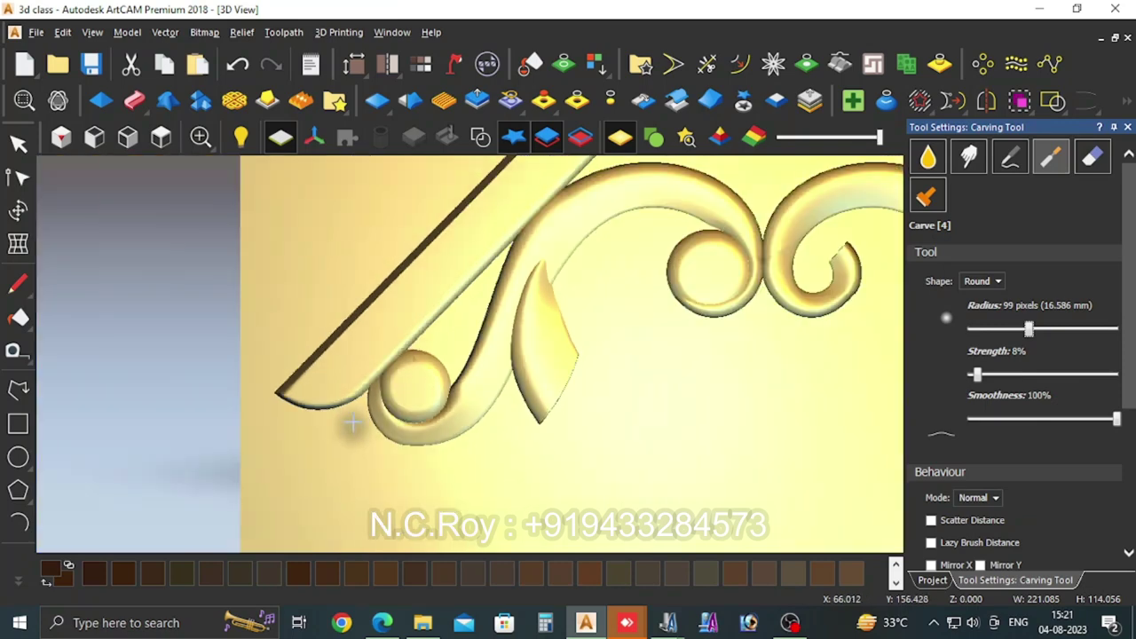
middle_click_drag(382, 422, 426, 430)
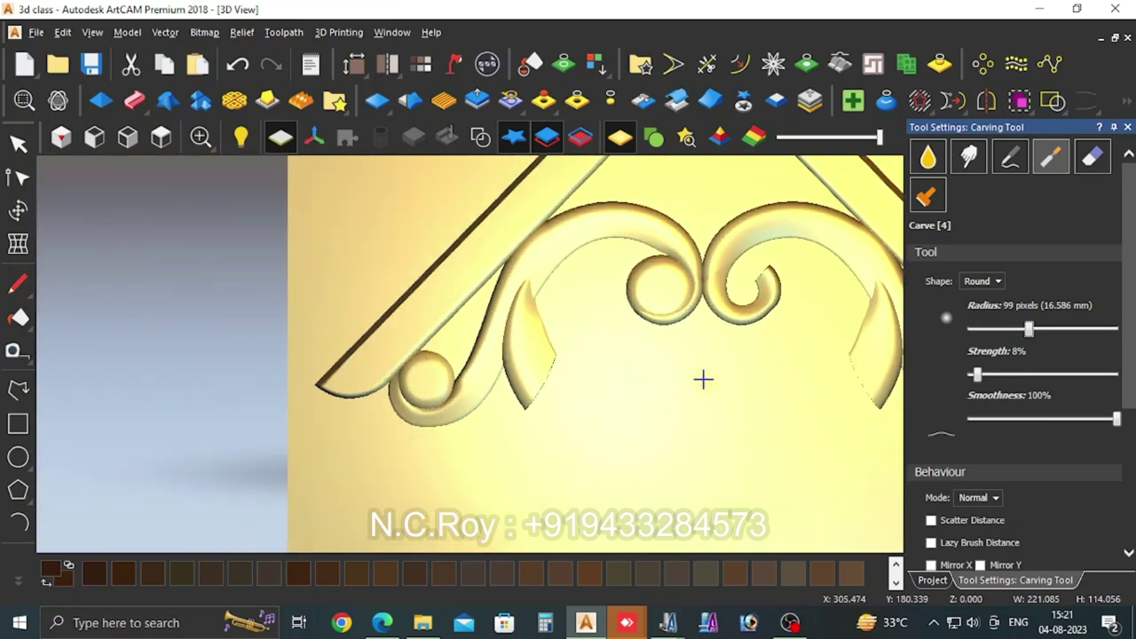
Step: Make Relief Layer 2 current and mirror-merge the relief left over right
left_click(1127, 128)
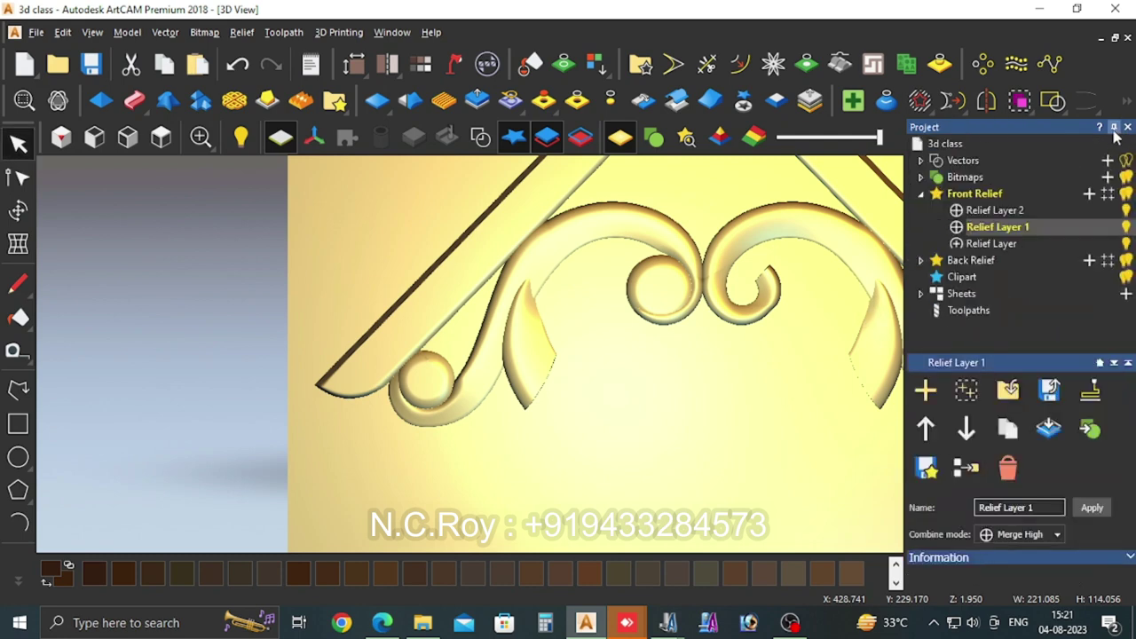
left_click(642, 100)
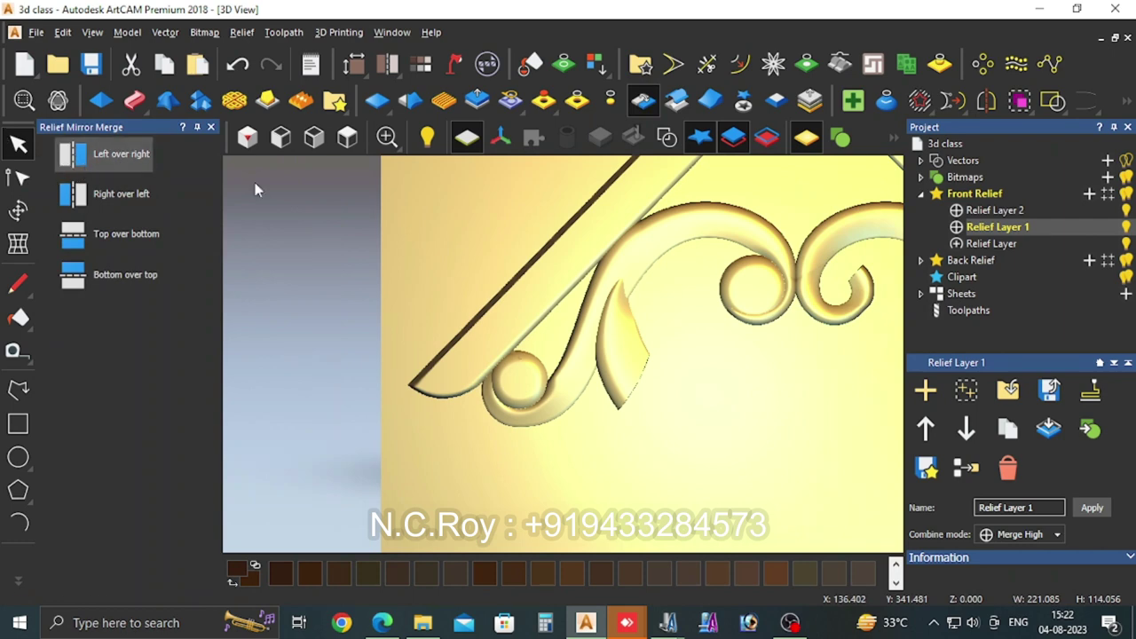
left_click(987, 210)
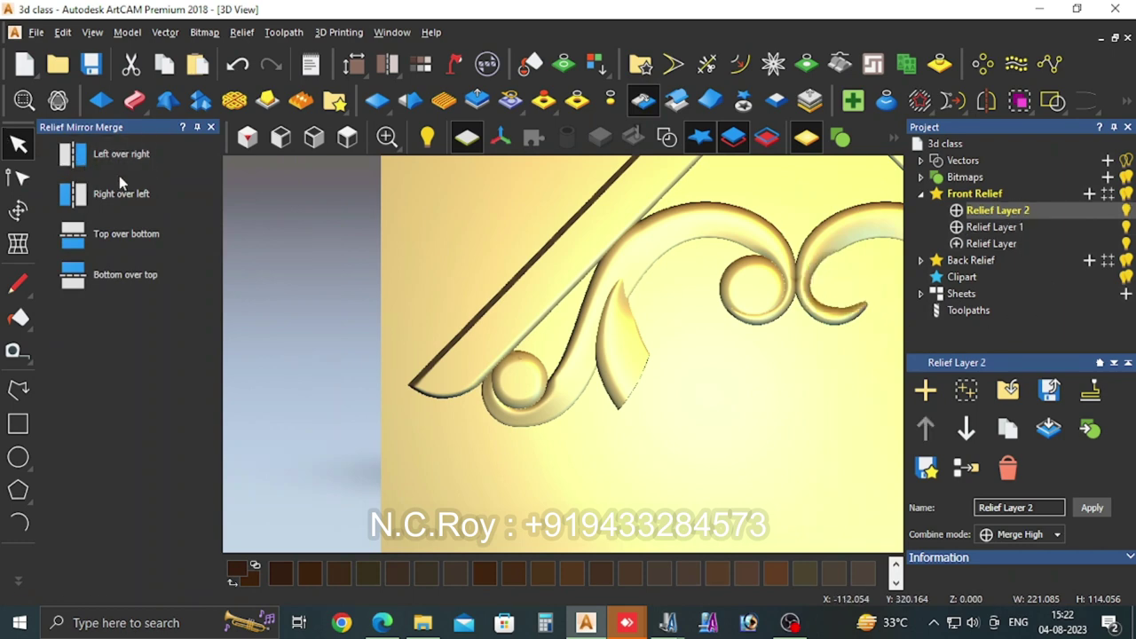
left_click(75, 156)
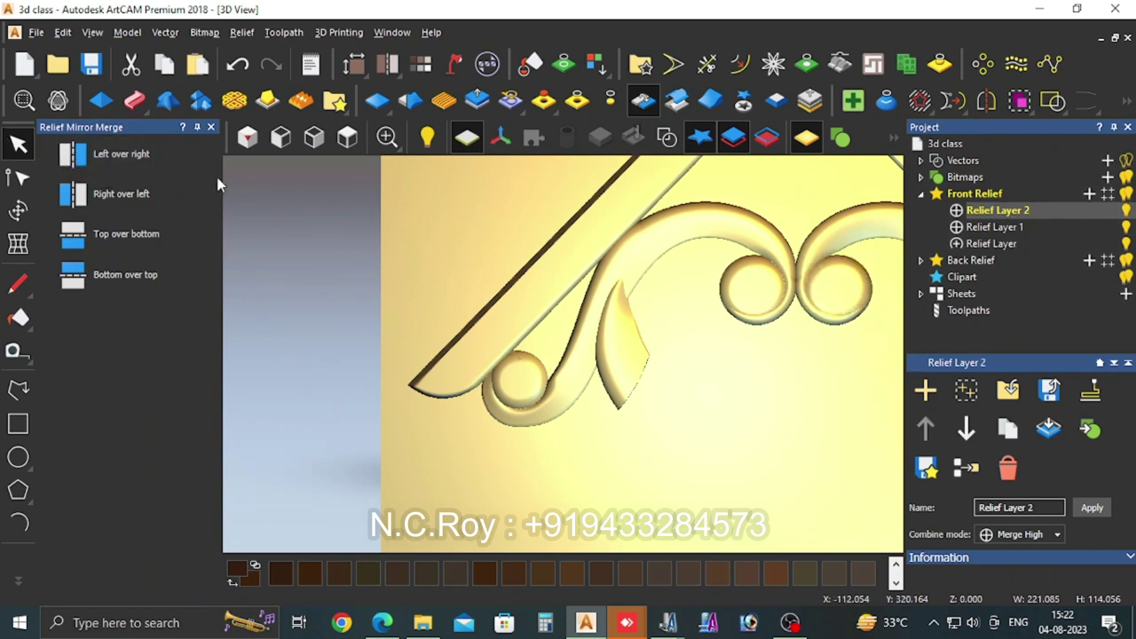
left_click(211, 128)
Step: Zoom out and add a new relief layer to Front Relief
scroll(719, 395, "down", 2)
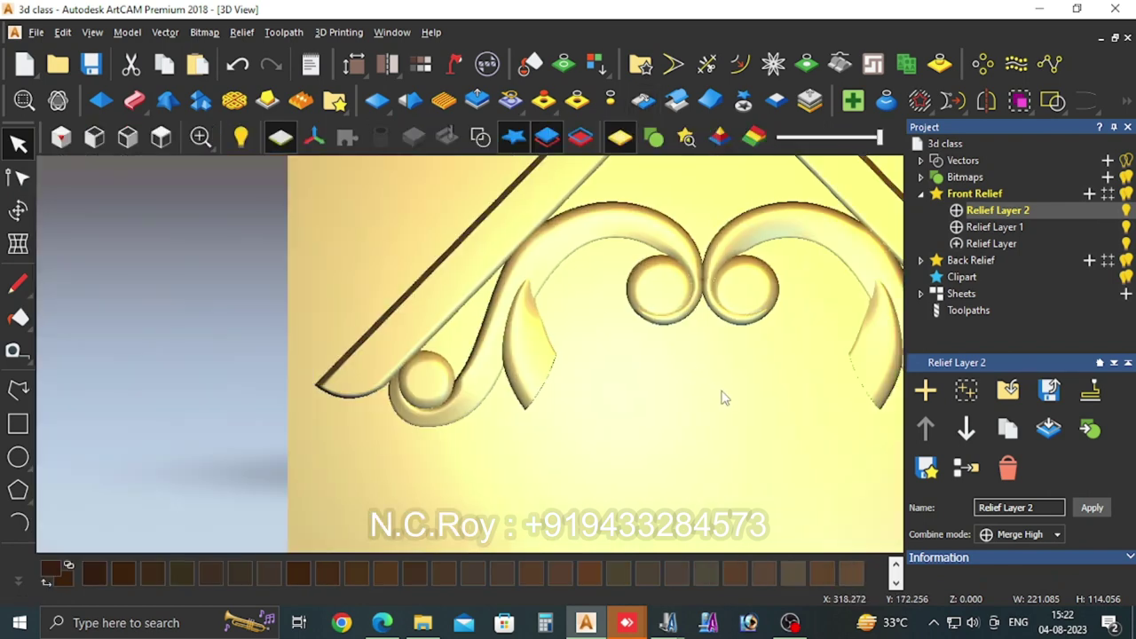
scroll(715, 423, "down", 1)
scroll(701, 391, "down", 1)
scroll(636, 282, "up", 1)
scroll(636, 282, "up", 1)
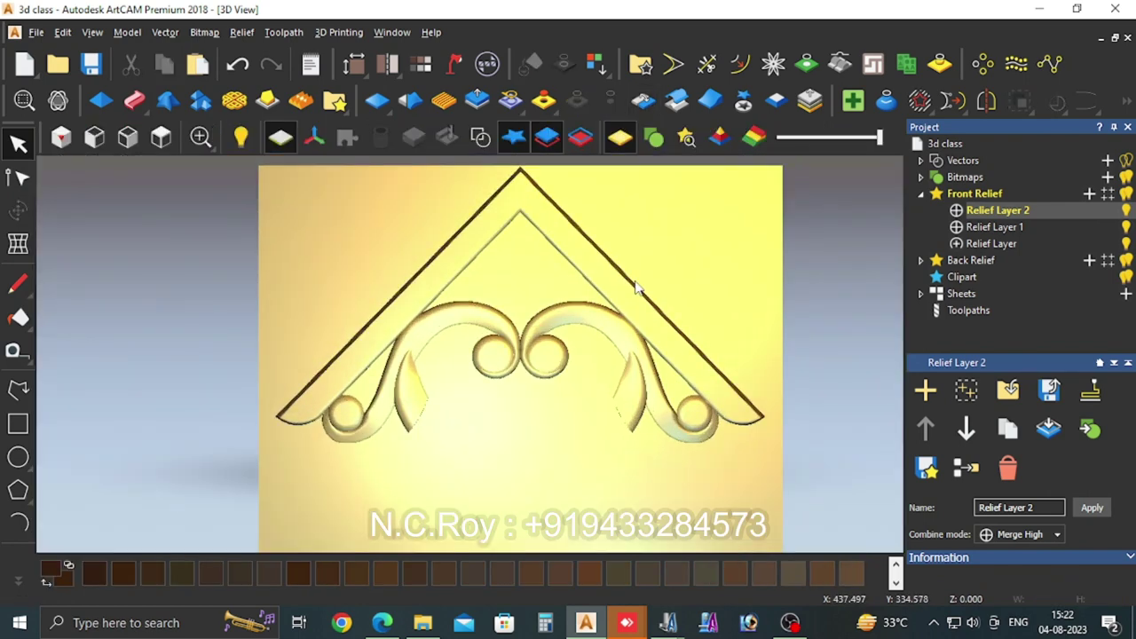
left_click(1088, 193)
Step: Confirm the new layer's name and make Relief Layer 3 the working layer
key("Return")
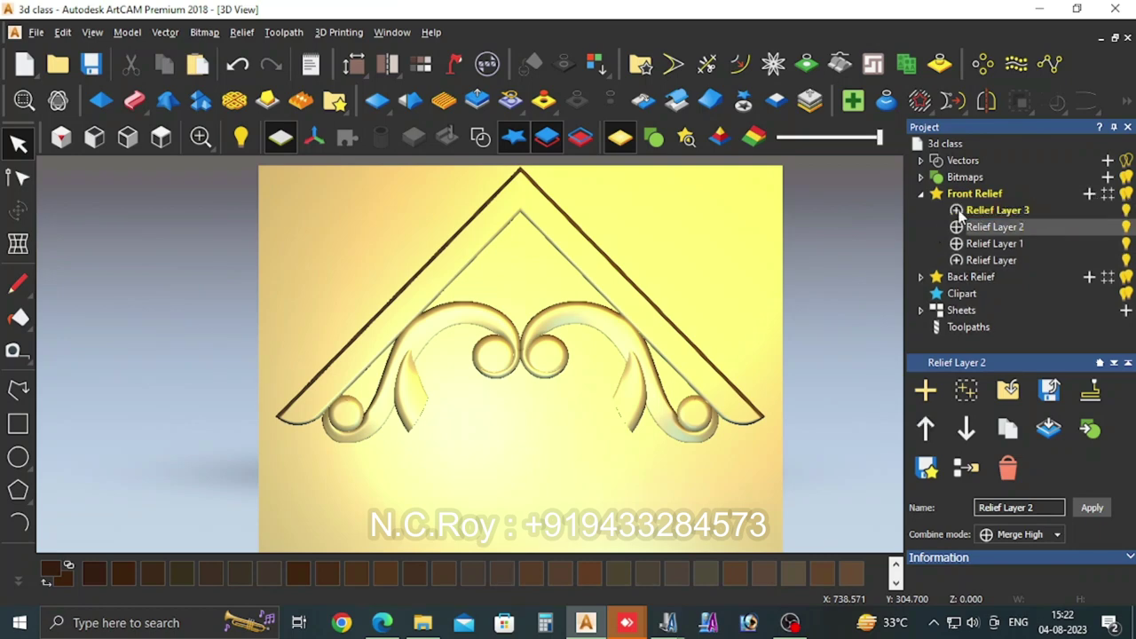
left_click(980, 211)
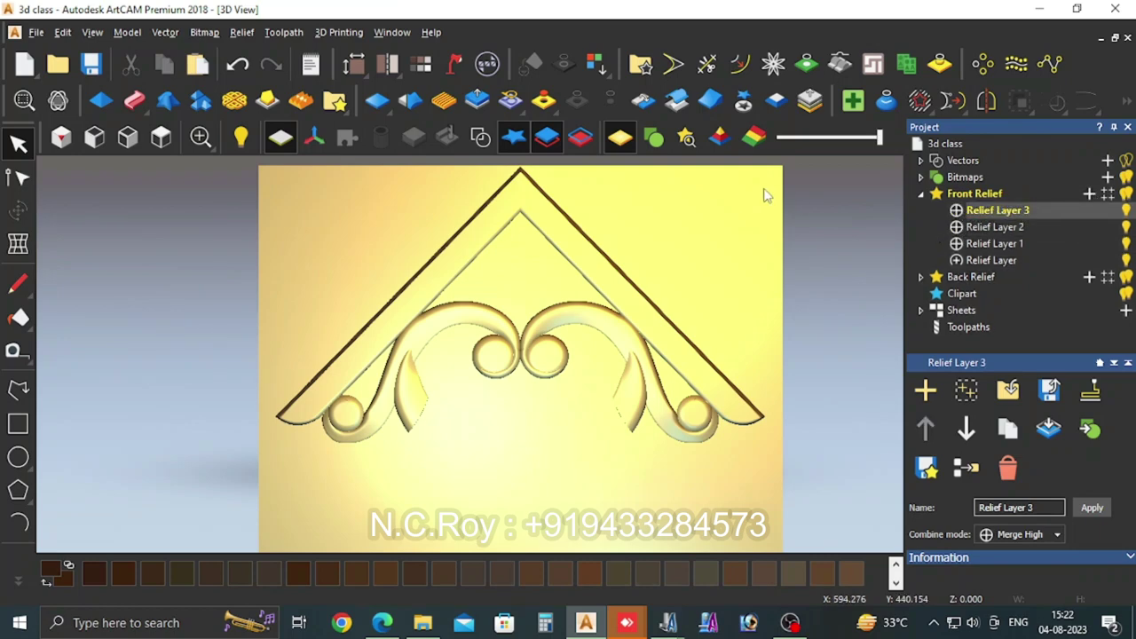
left_click(480, 138)
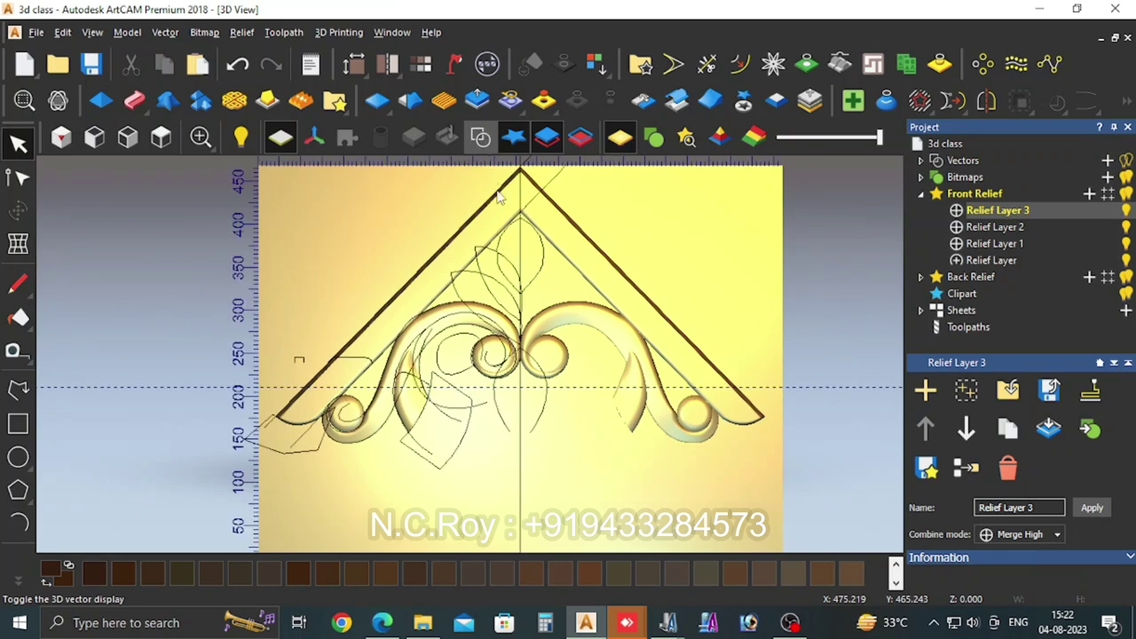
left_click(480, 137)
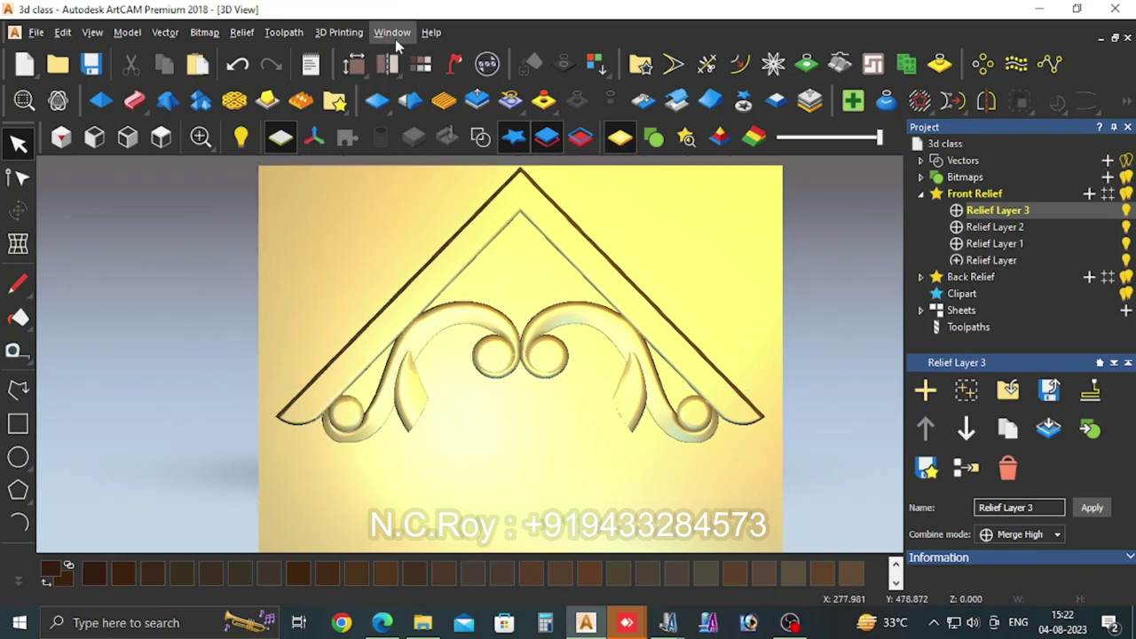
Step: Tile the views vertically and use both centre-leaf edge arcs as Two Rail Sweep rails
left_click(394, 36)
left_click(425, 89)
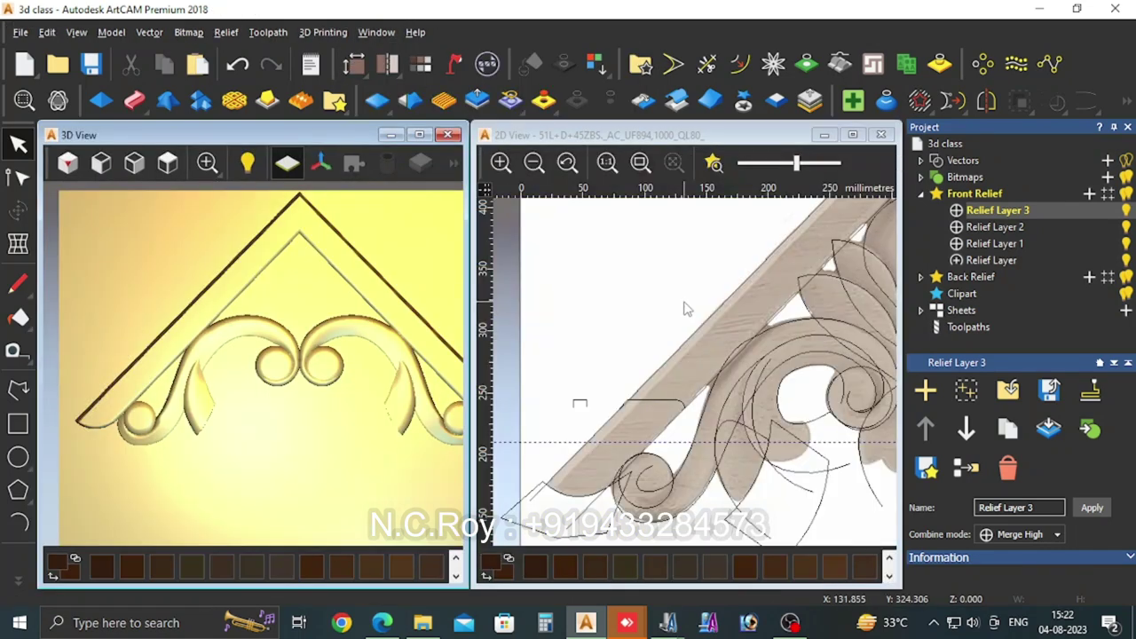
scroll(652, 271, "down", 2)
scroll(792, 328, "up", 2)
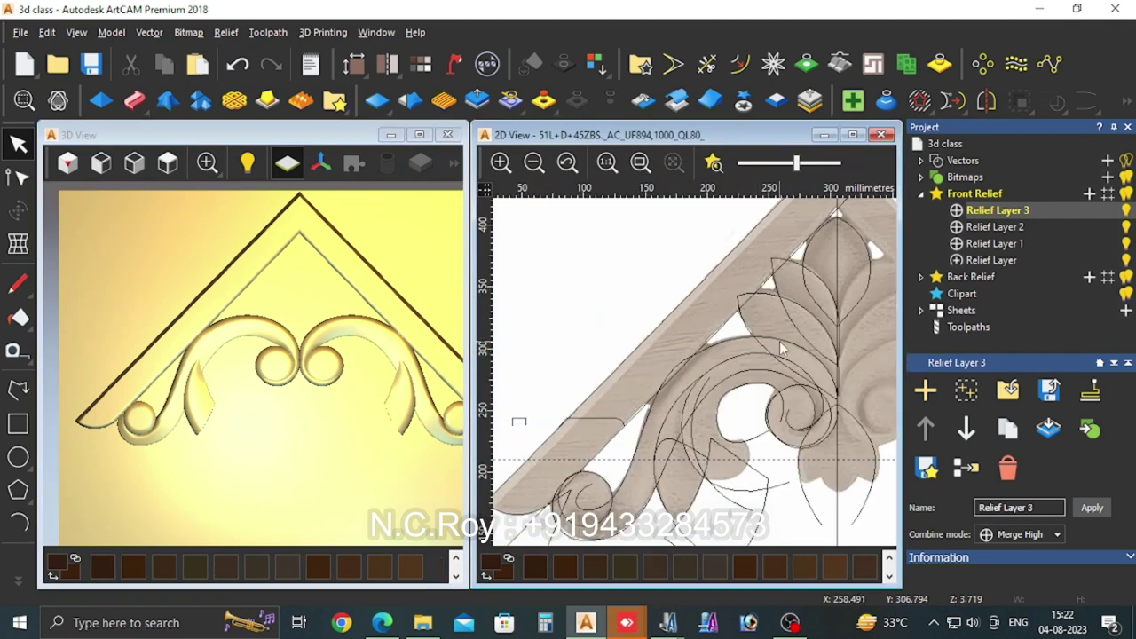
left_click(764, 294)
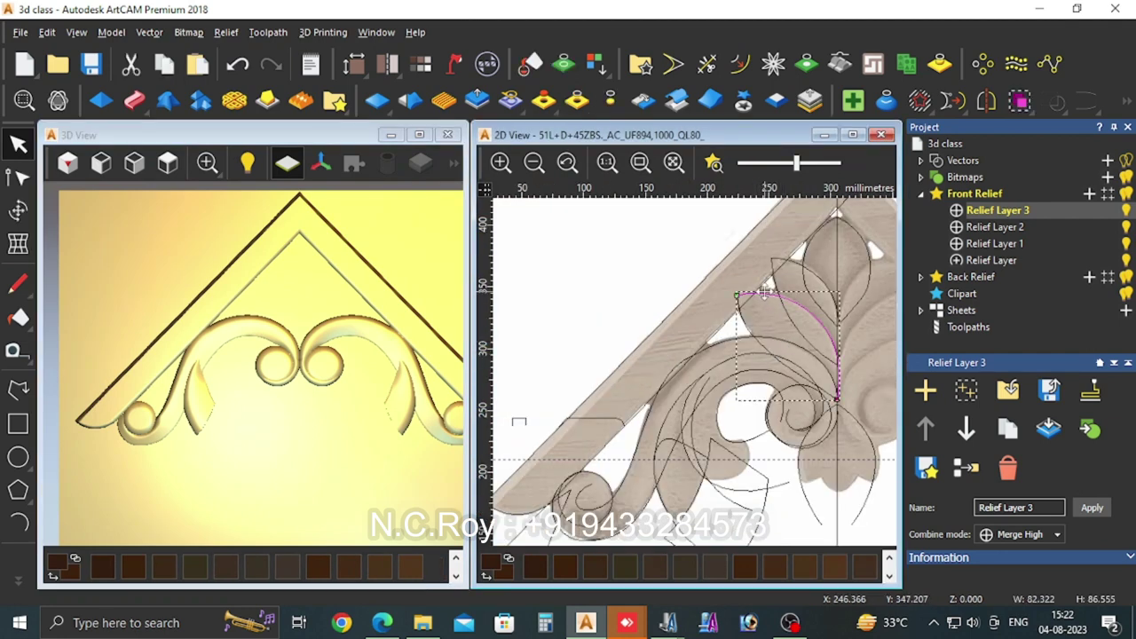
left_click(745, 330, "shift")
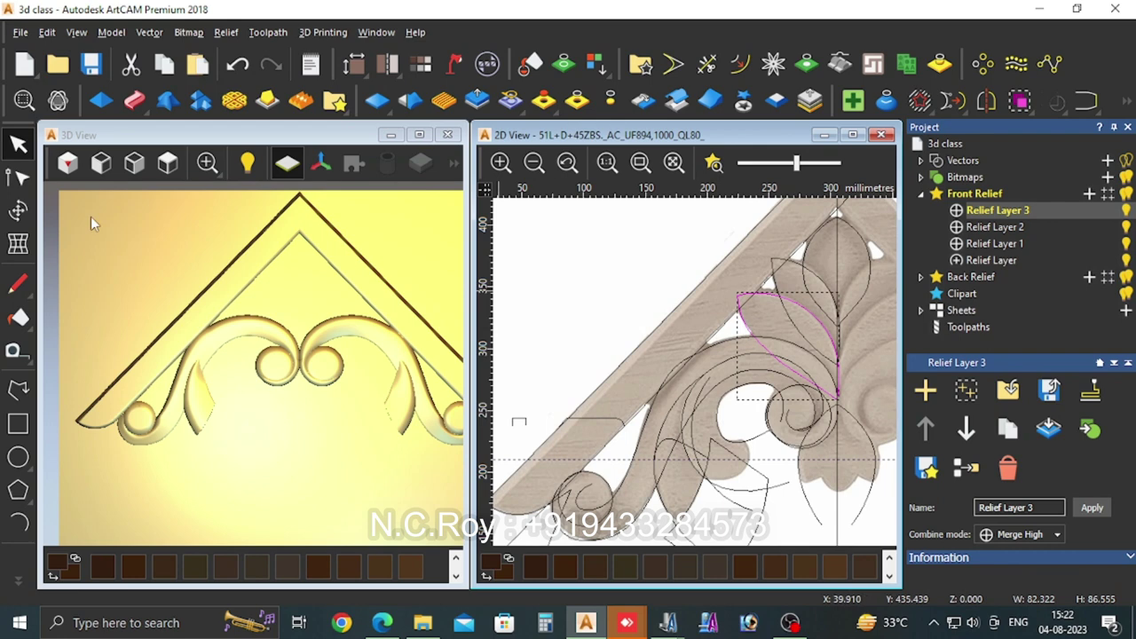
left_click(134, 101)
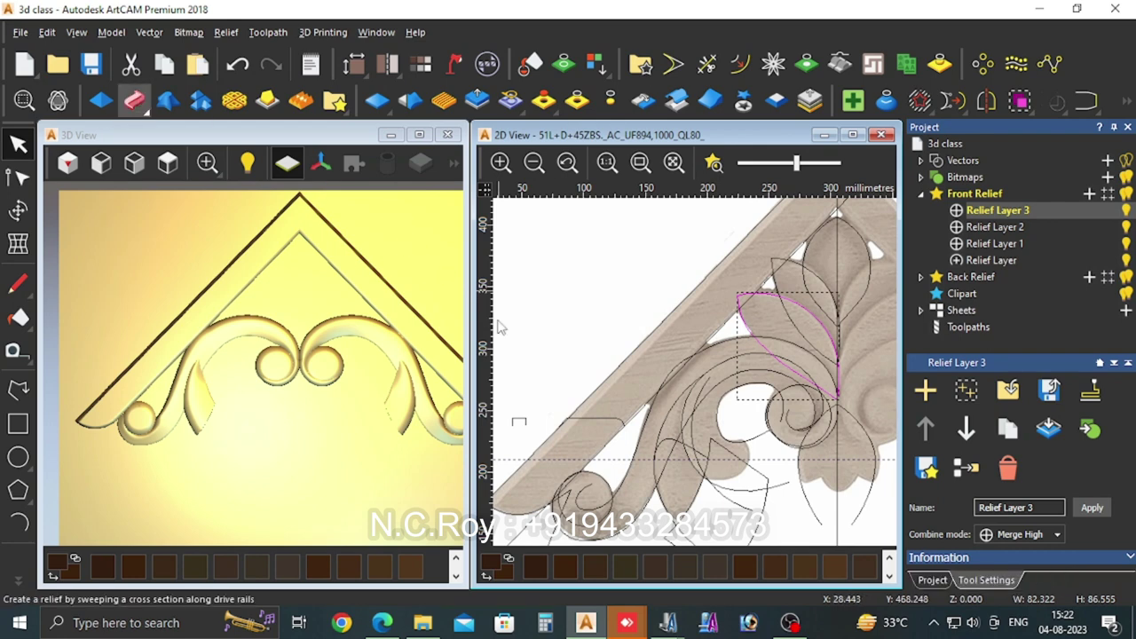
Step: Add the small curve as cross section and set an exact-height Z Mod Profile
left_click(674, 444)
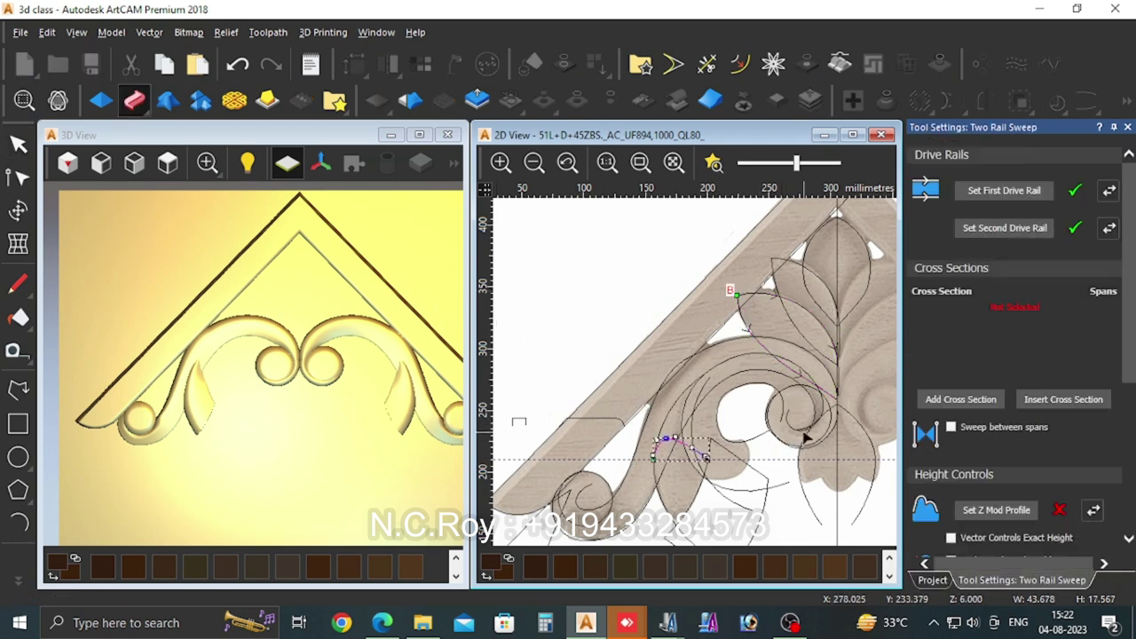
left_click(961, 399)
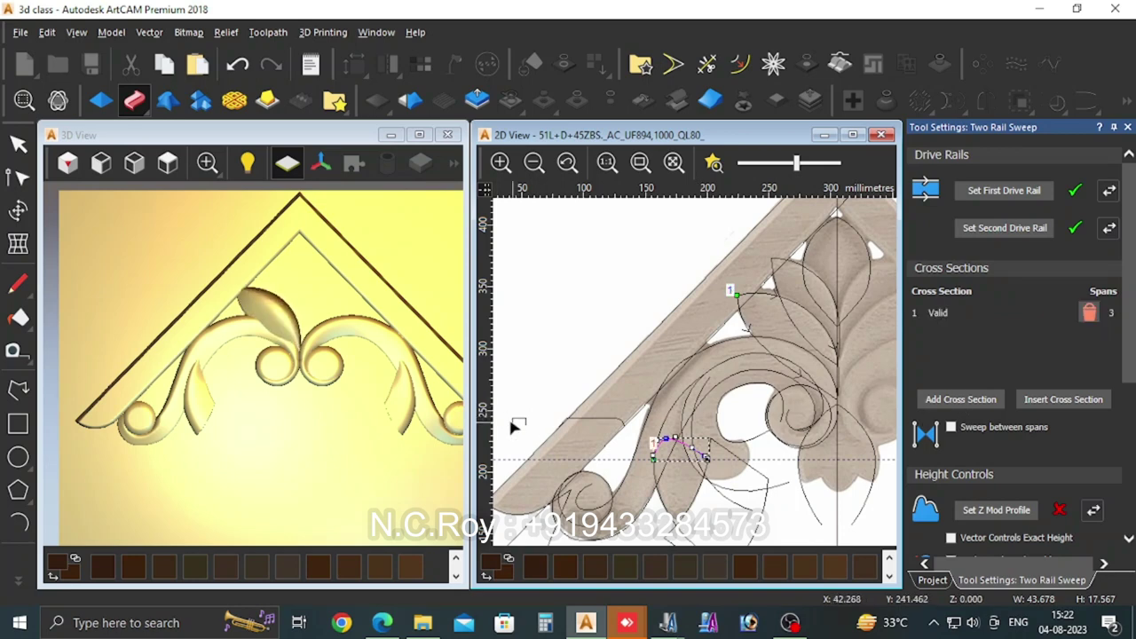
left_click(520, 421)
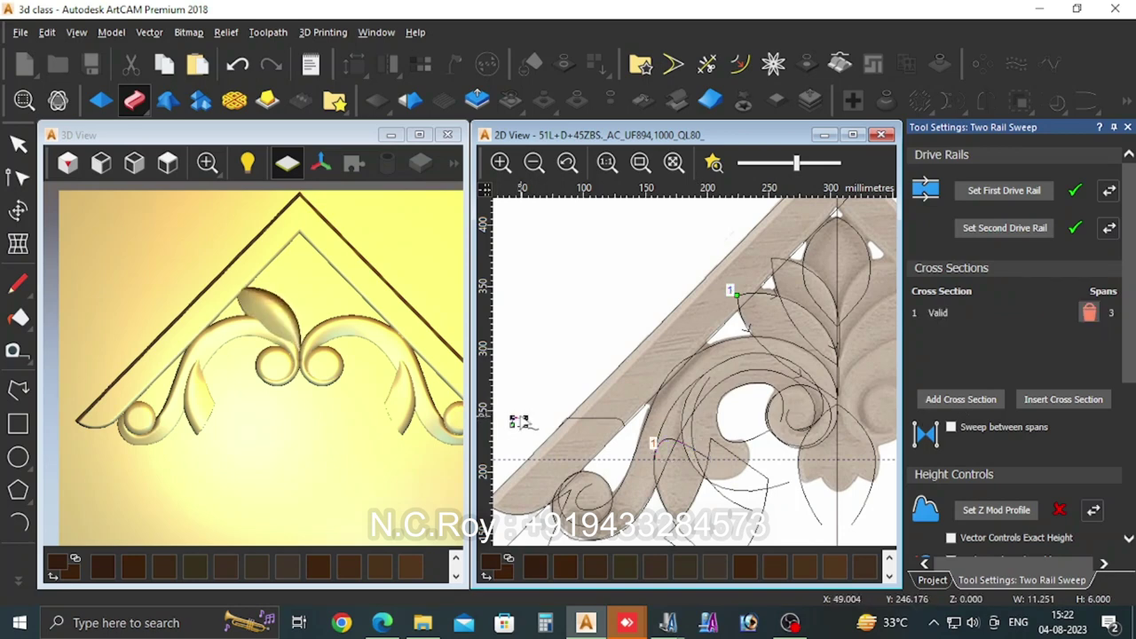
left_click(981, 511)
left_click(950, 539)
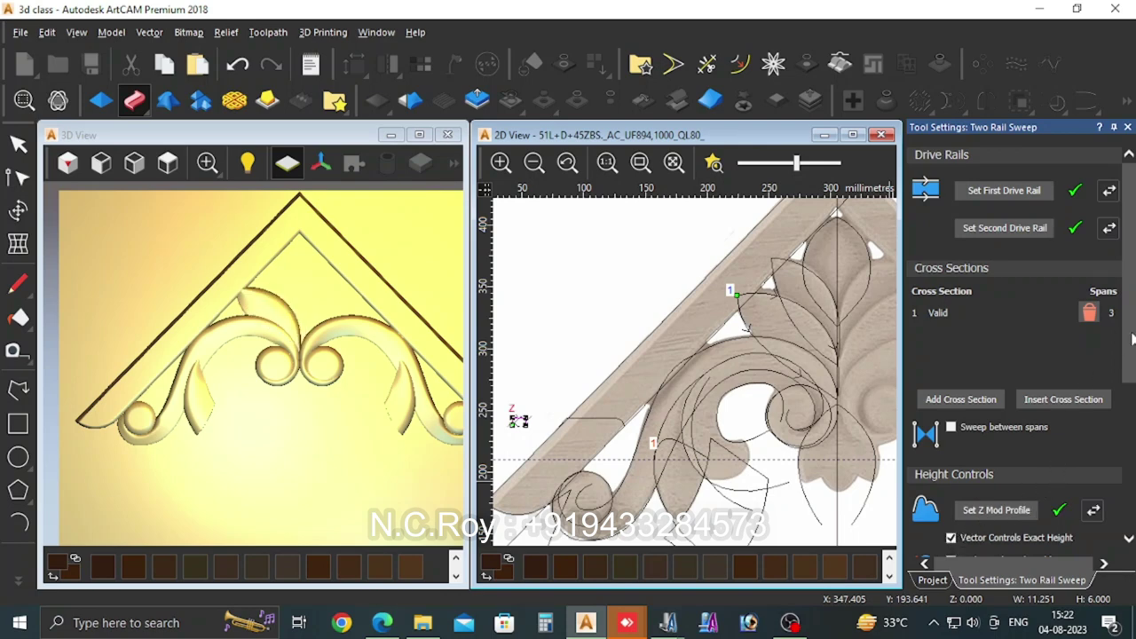
left_click_drag(1133, 338, 1125, 493)
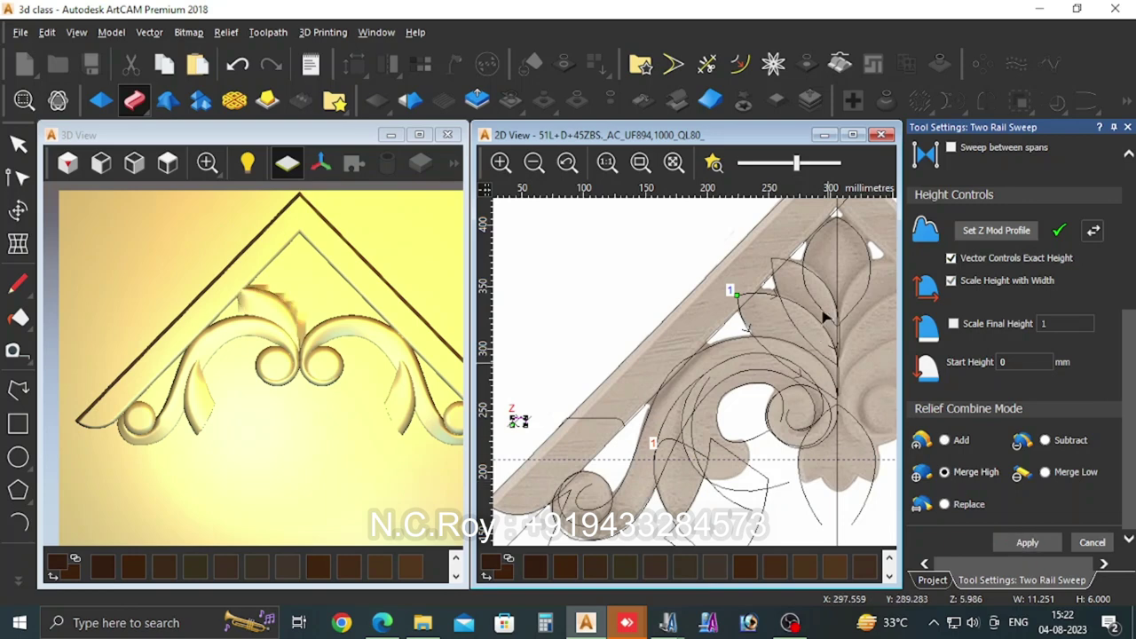
Step: Reset the drive rails to the next petal's edges and apply the sweep
left_click(812, 279)
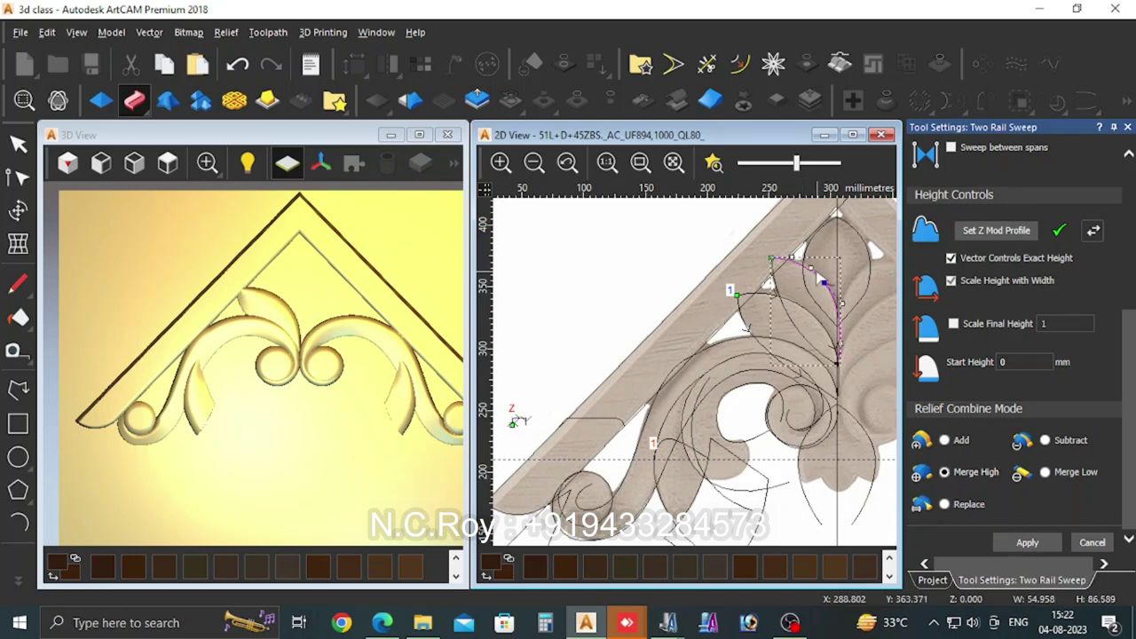
left_click(791, 317, "shift")
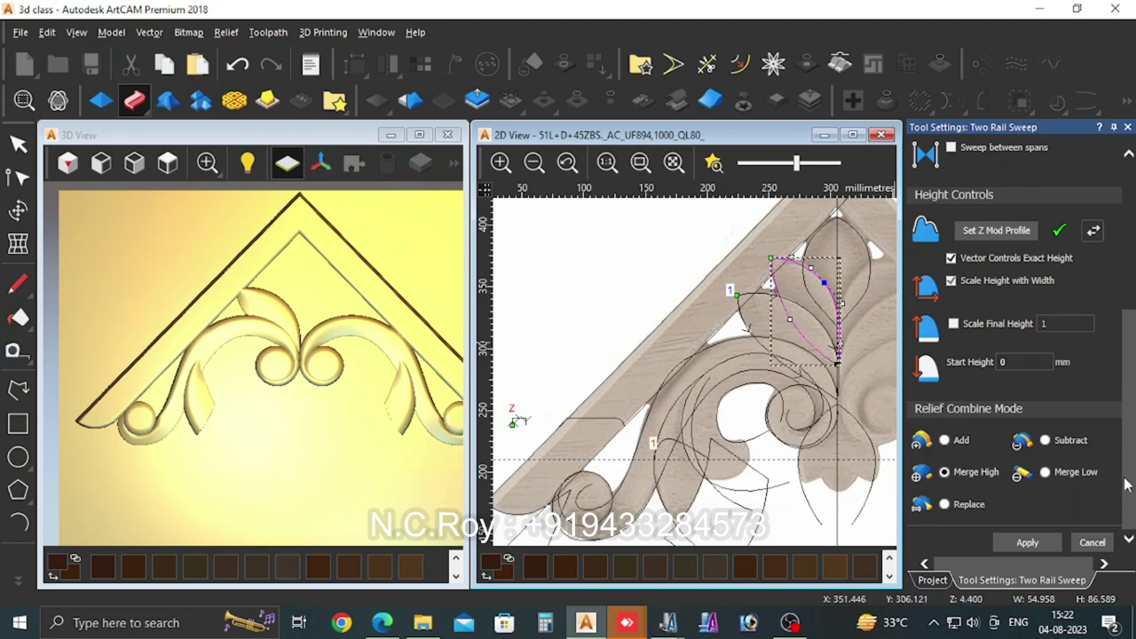
left_click_drag(1127, 484, 1115, 327)
left_click(1029, 192)
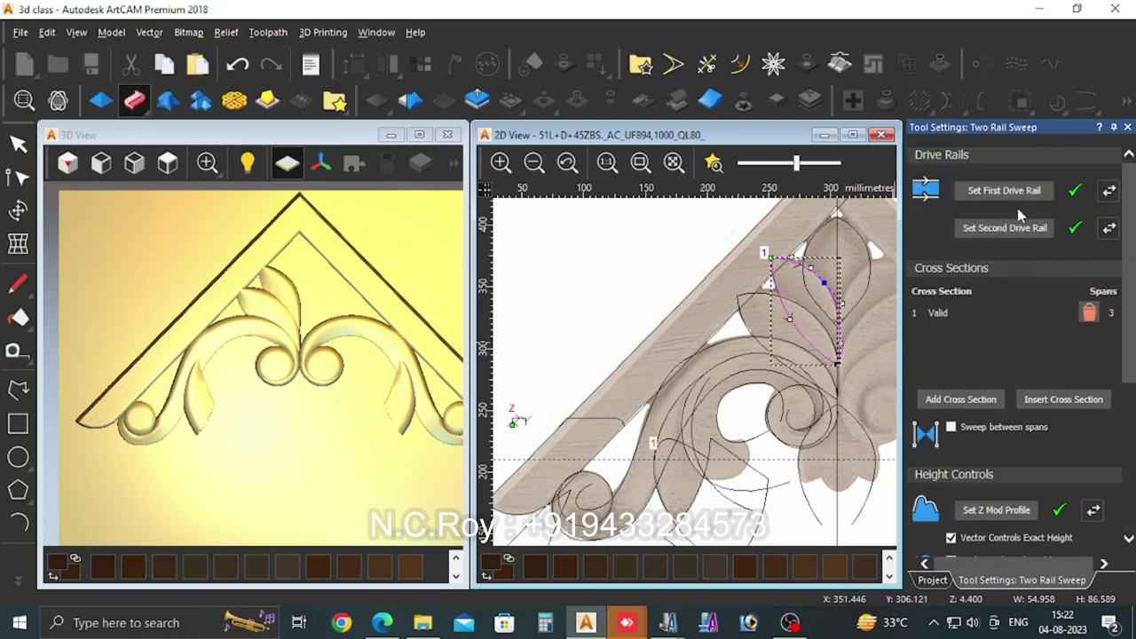
left_click_drag(1129, 373, 1122, 521)
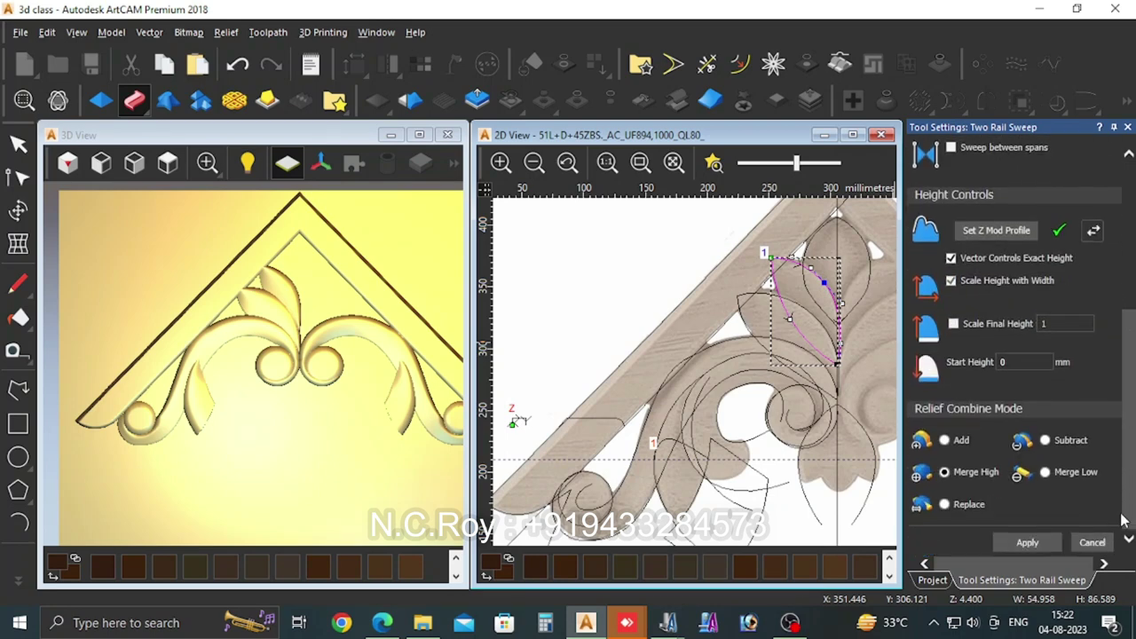
left_click(1058, 544)
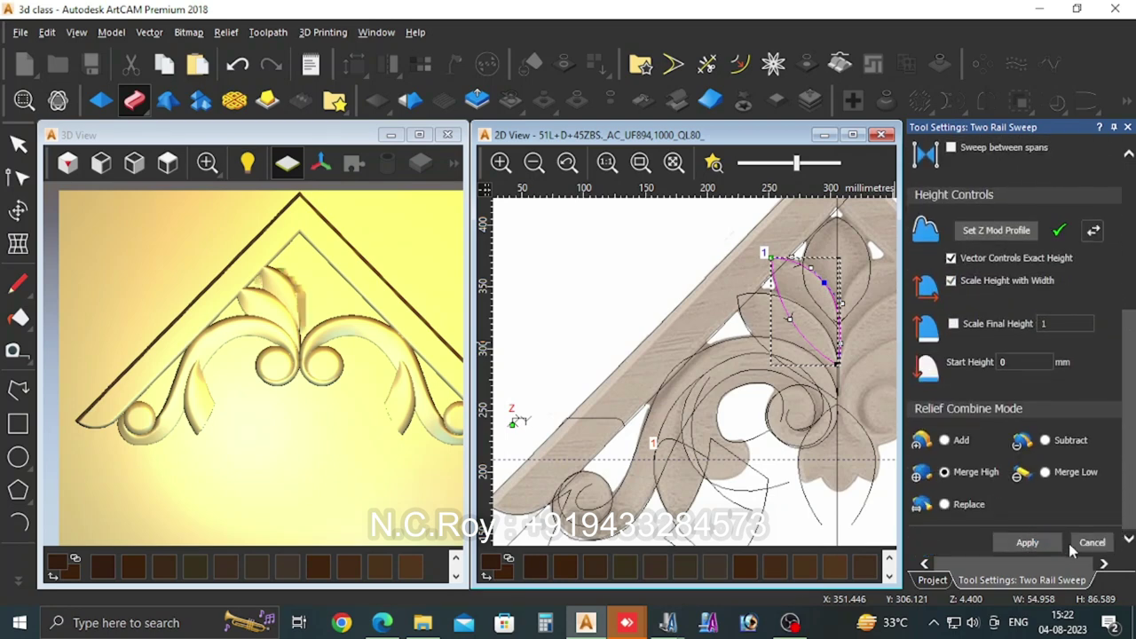
left_click(1090, 542)
Step: Zoom into the 3D view and ready the Sculpting Carve brush at a 176-pixel radius
left_click(426, 241)
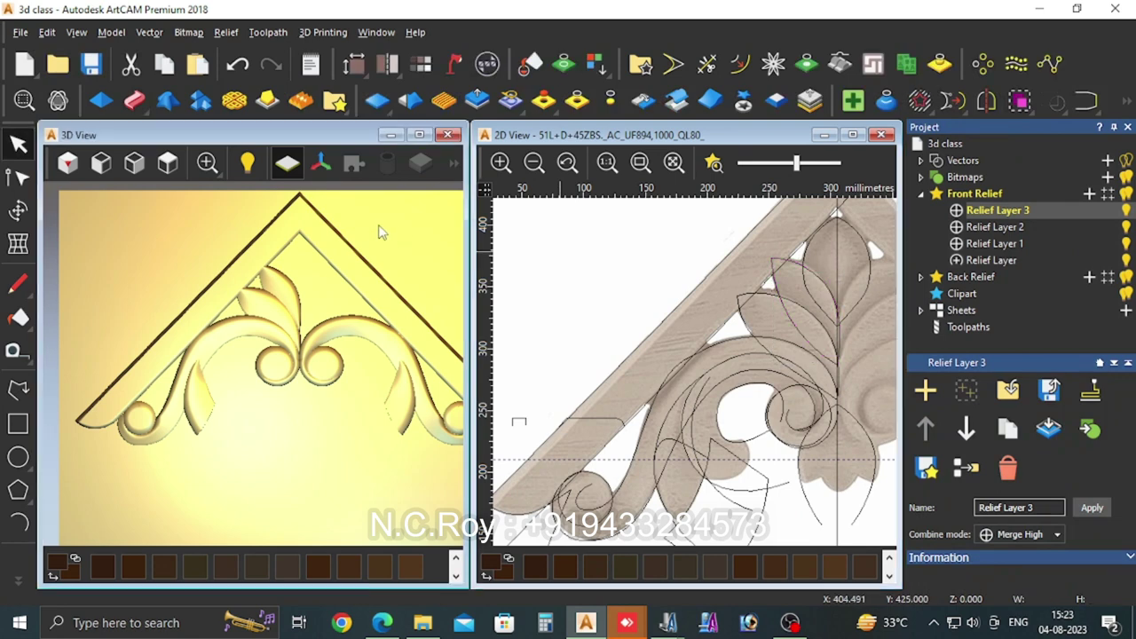
scroll(258, 279, "up", 3)
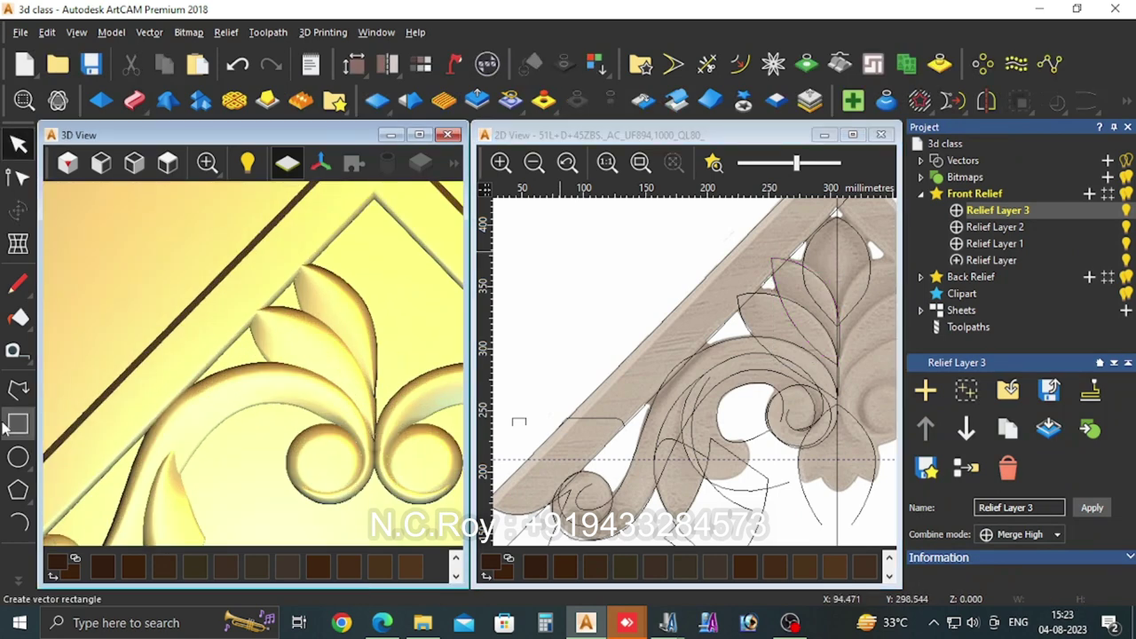
left_click(18, 578)
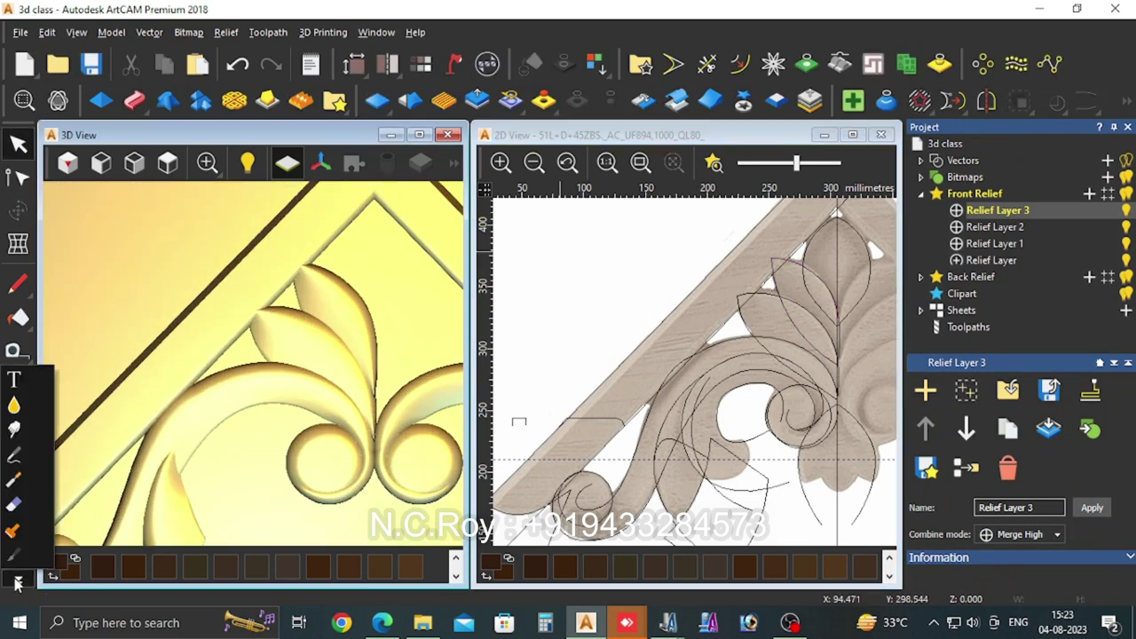
left_click(15, 479)
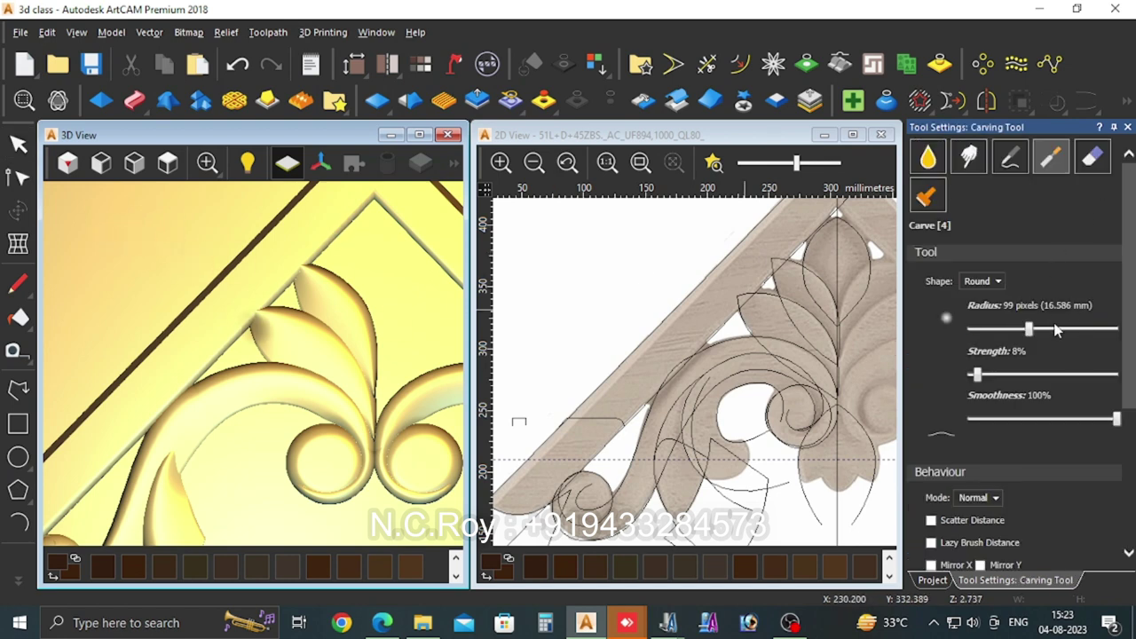
left_click(1056, 330)
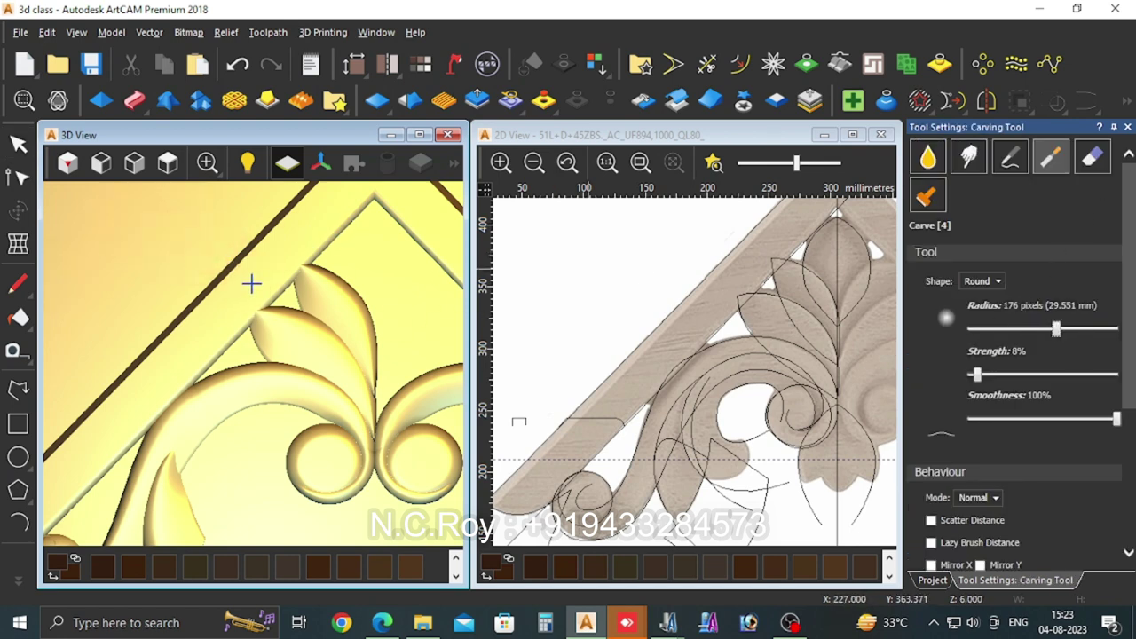
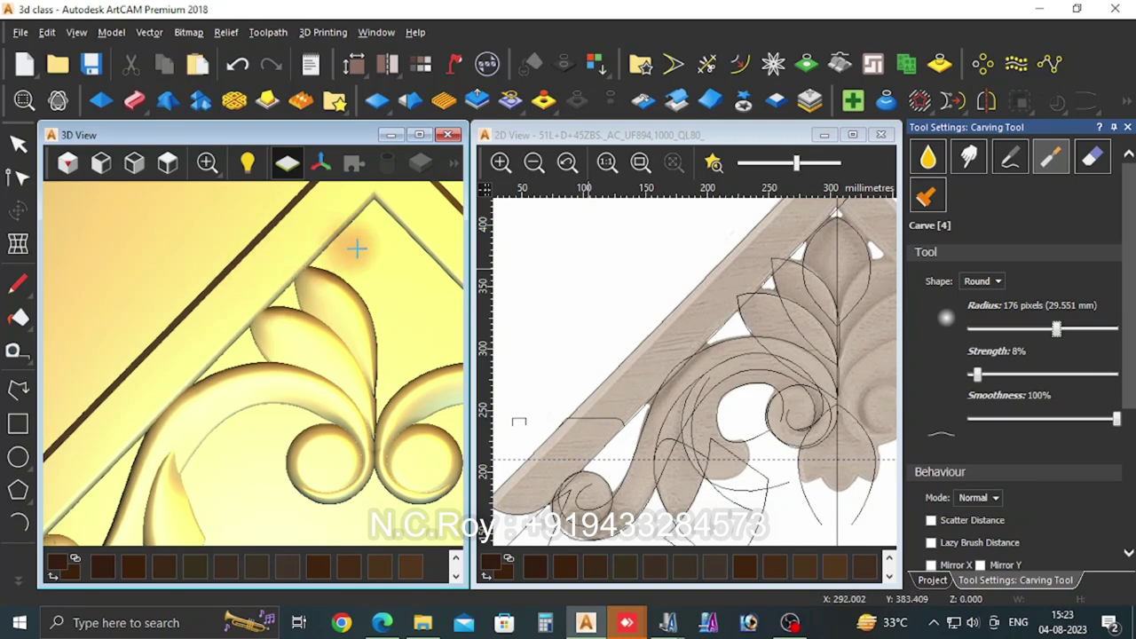
Step: Enlarge the carving brush radius to 244 pixels (41.001 mm) at 8% strength
scroll(228, 393, "down", 2)
scroll(284, 401, "up", 2)
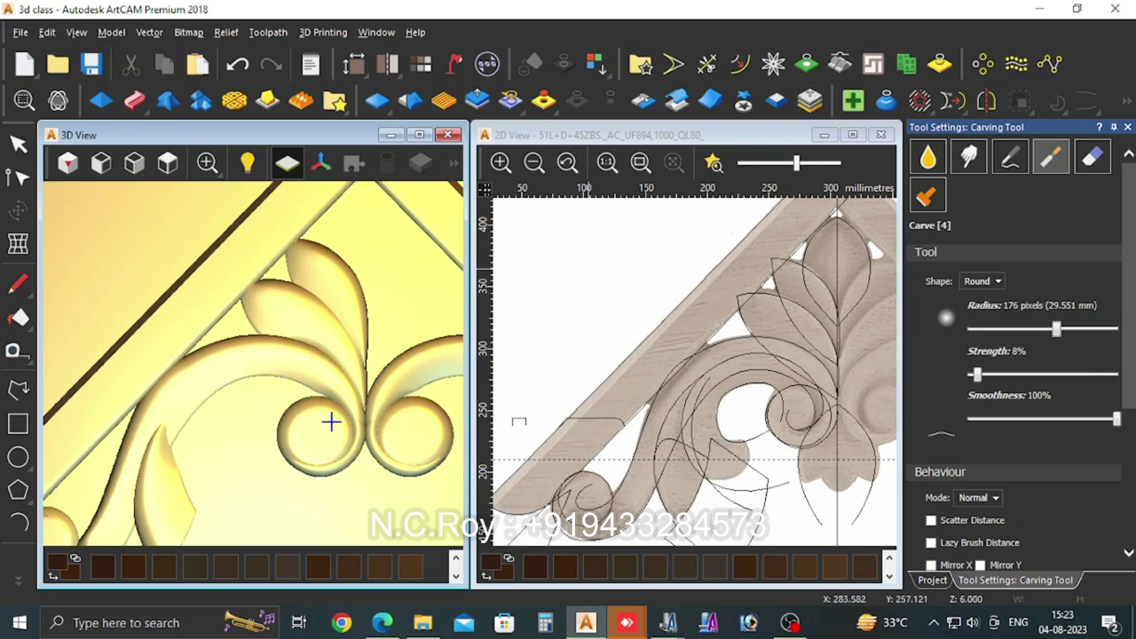
left_click(1077, 329)
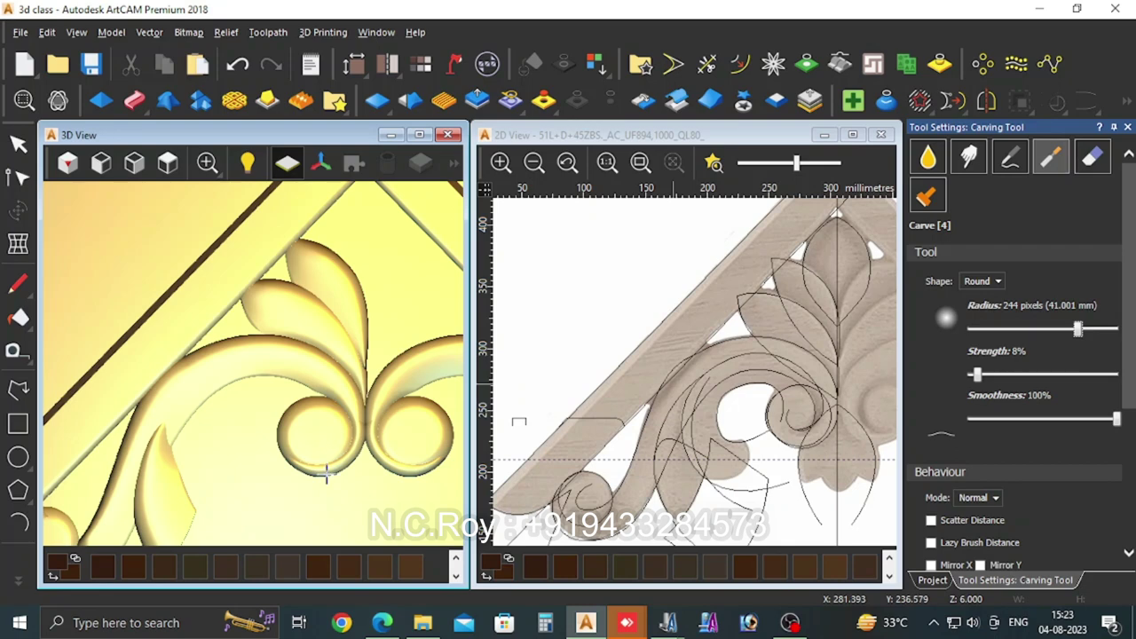
Step: Reset the 3D view, close the carving settings, and save the model as 3d class.art
key("0")
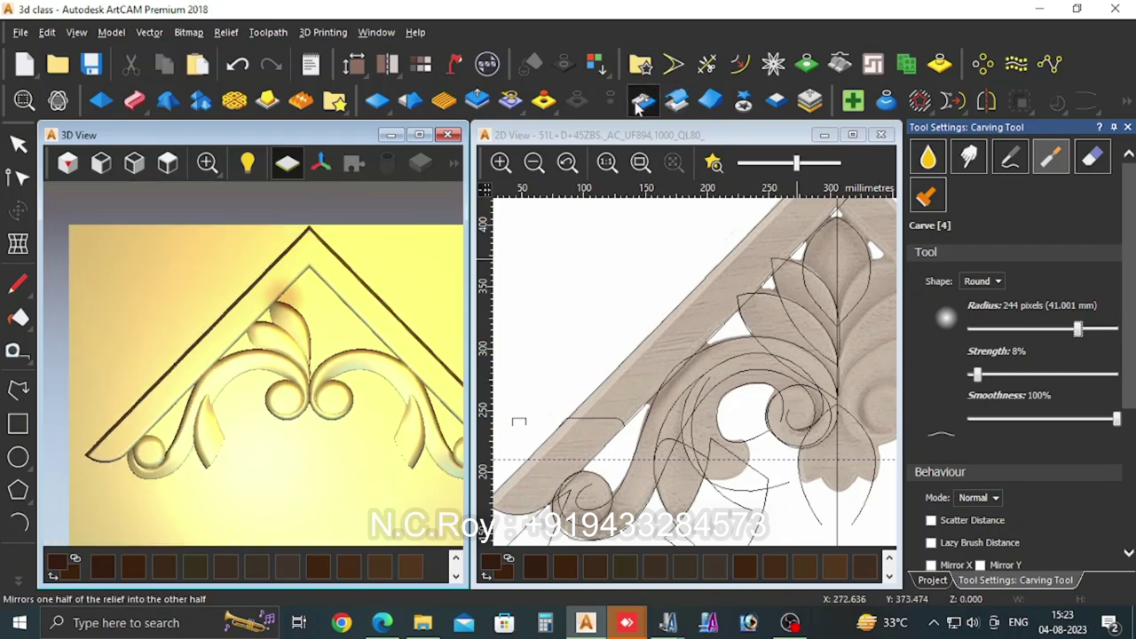
left_click(637, 103)
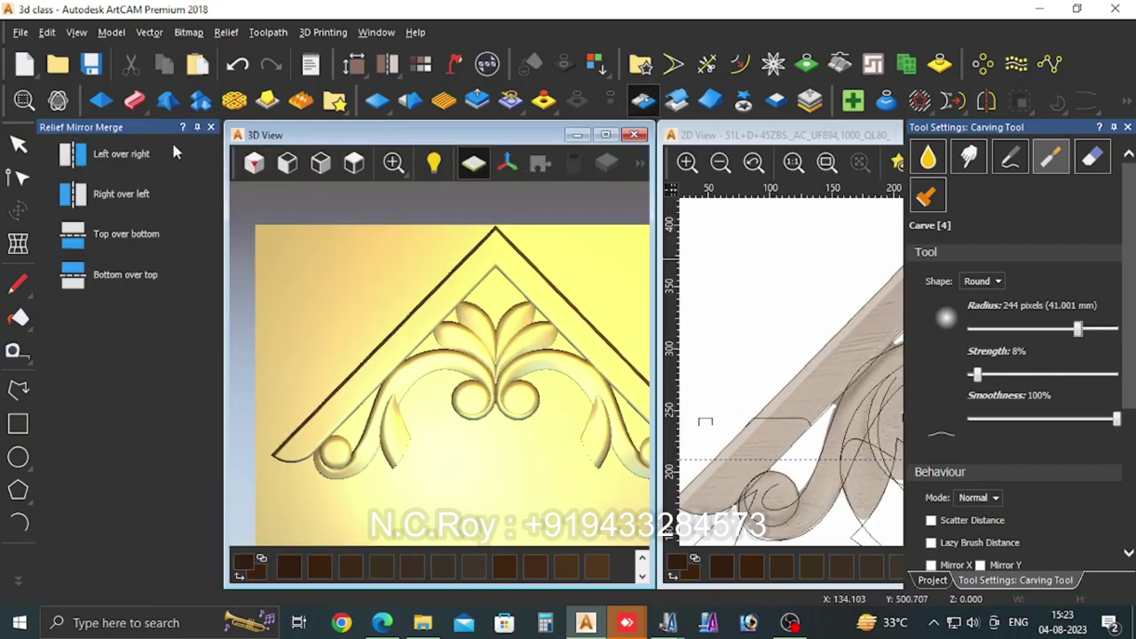
left_click(211, 127)
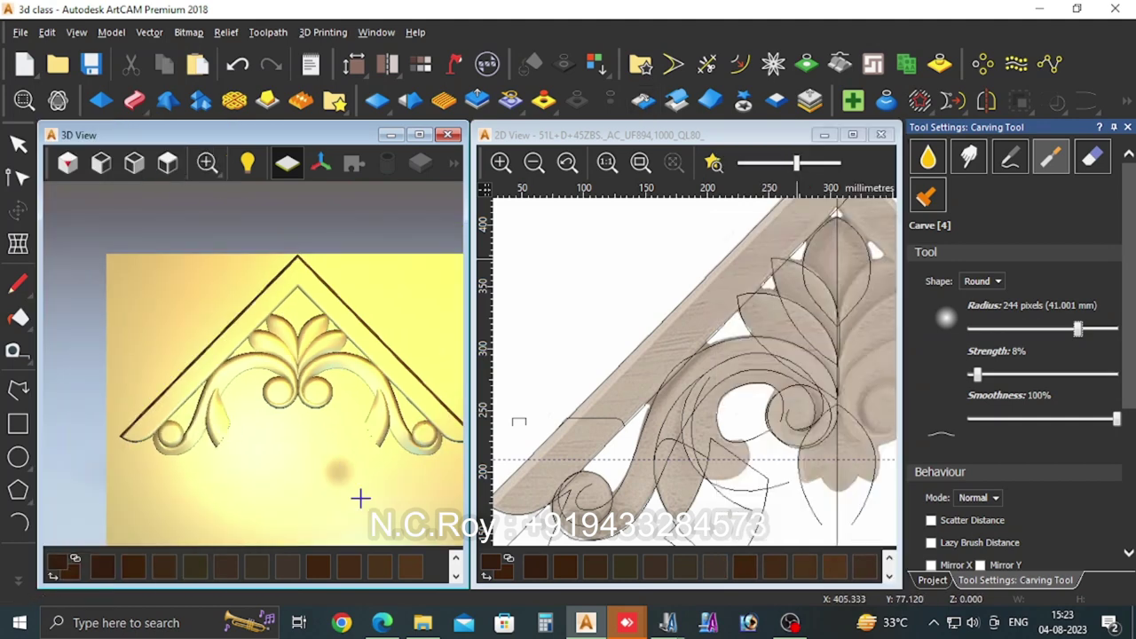
left_click(1127, 127)
key("ctrl+s")
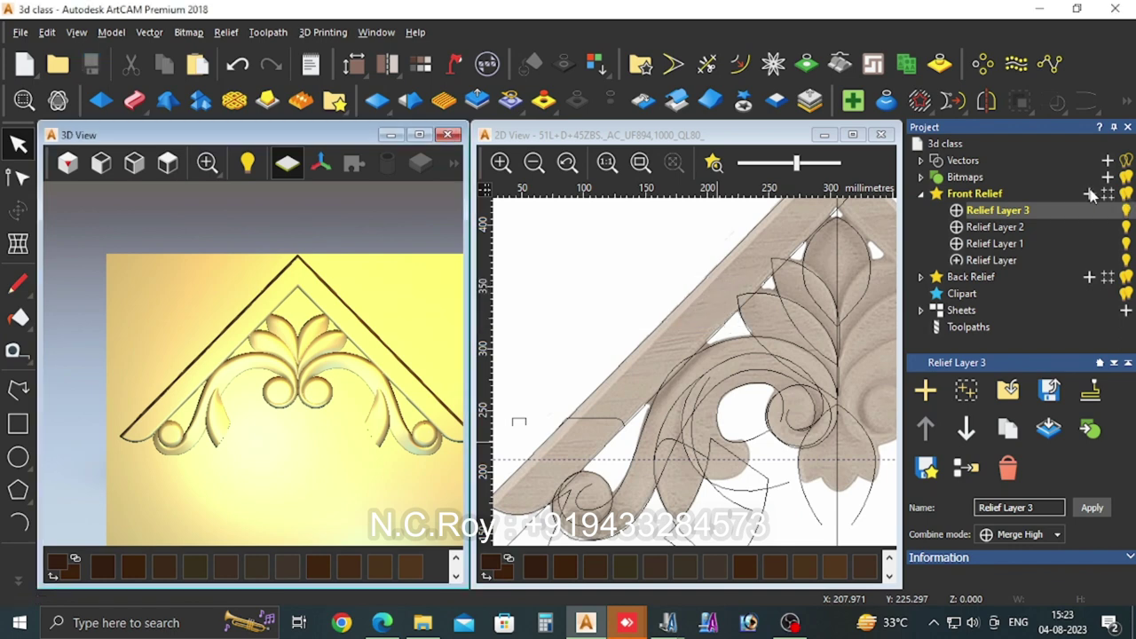
Step: Add Relief Layer 4 and select the outer spiral and inner curl as rails
left_click(1090, 193)
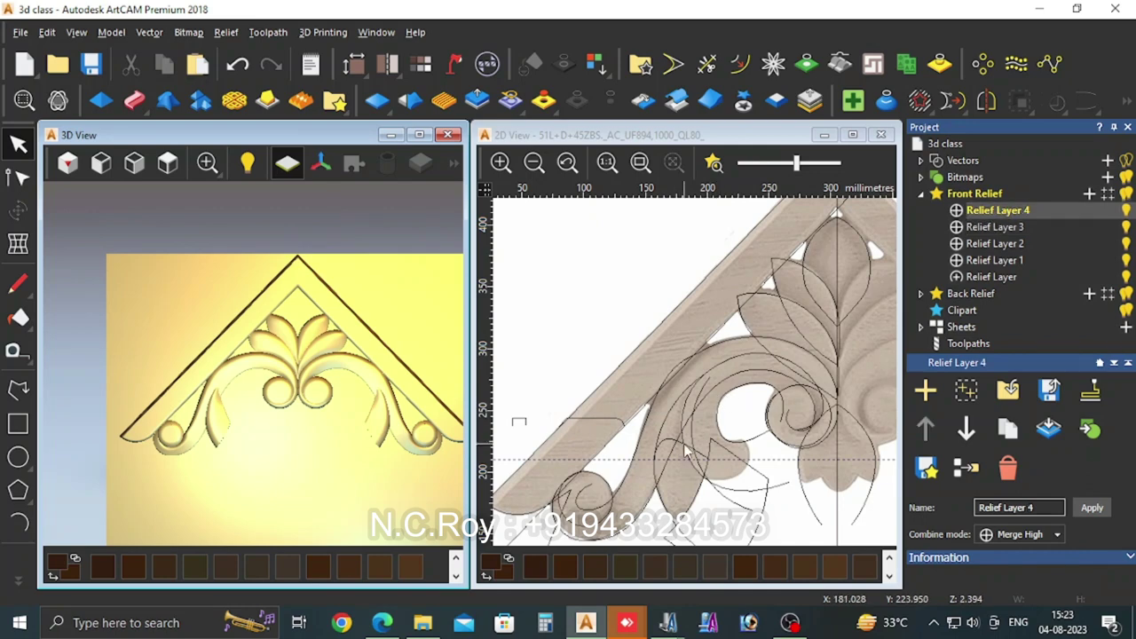
left_click(686, 452)
left_click(683, 414)
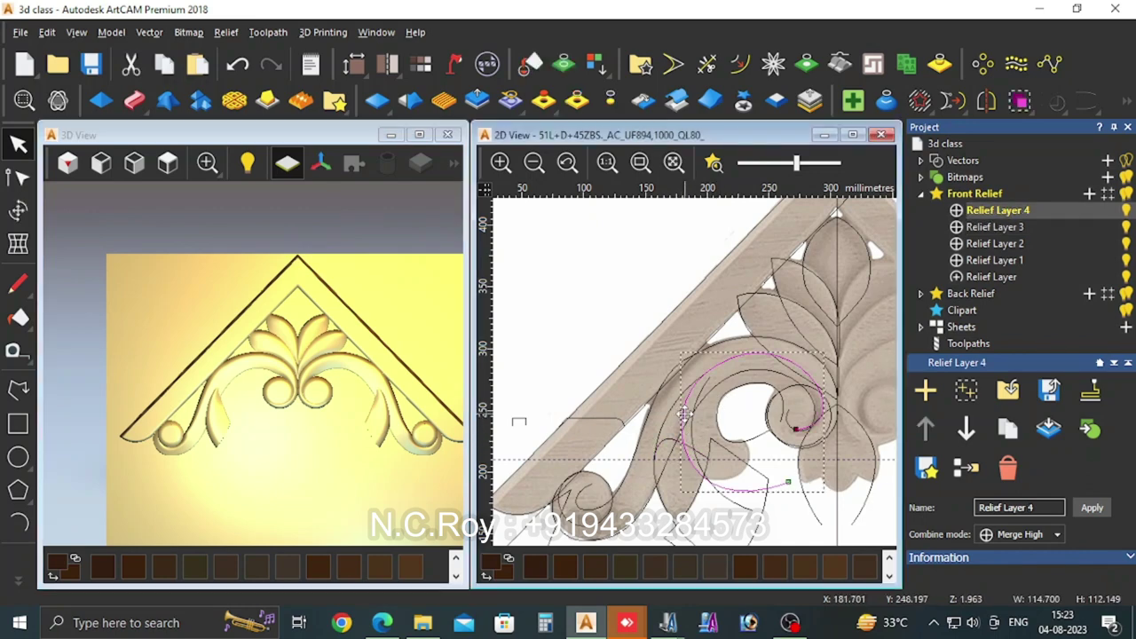
left_click(717, 428)
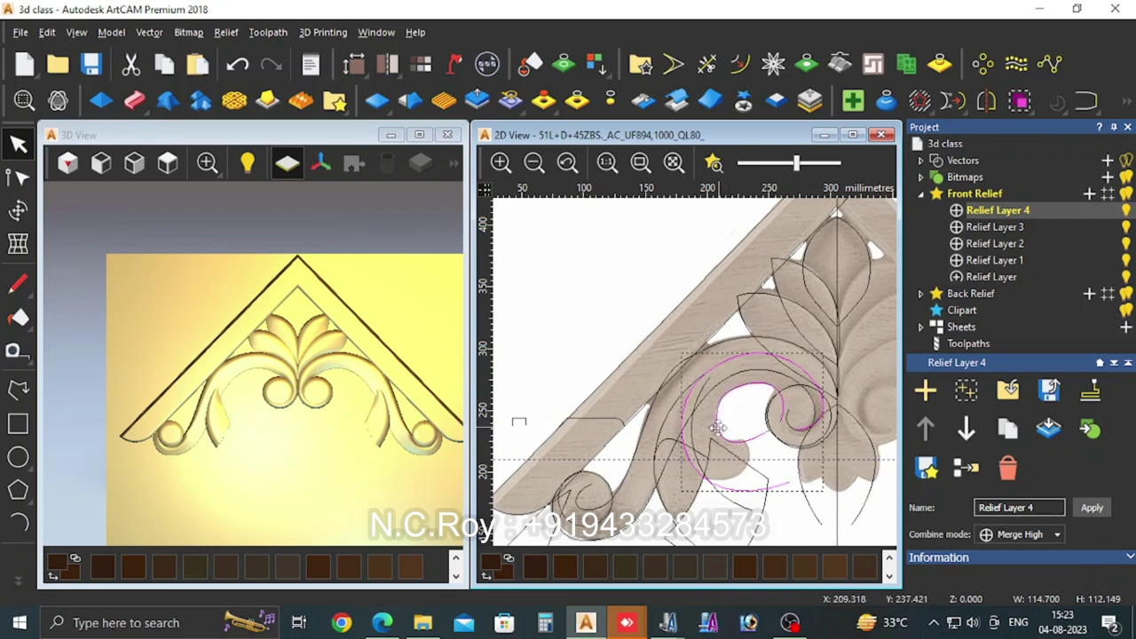
Step: Two Rail Sweep the scroll with a cross section, Z Mod height profile and exact height, merged high
left_click(136, 103)
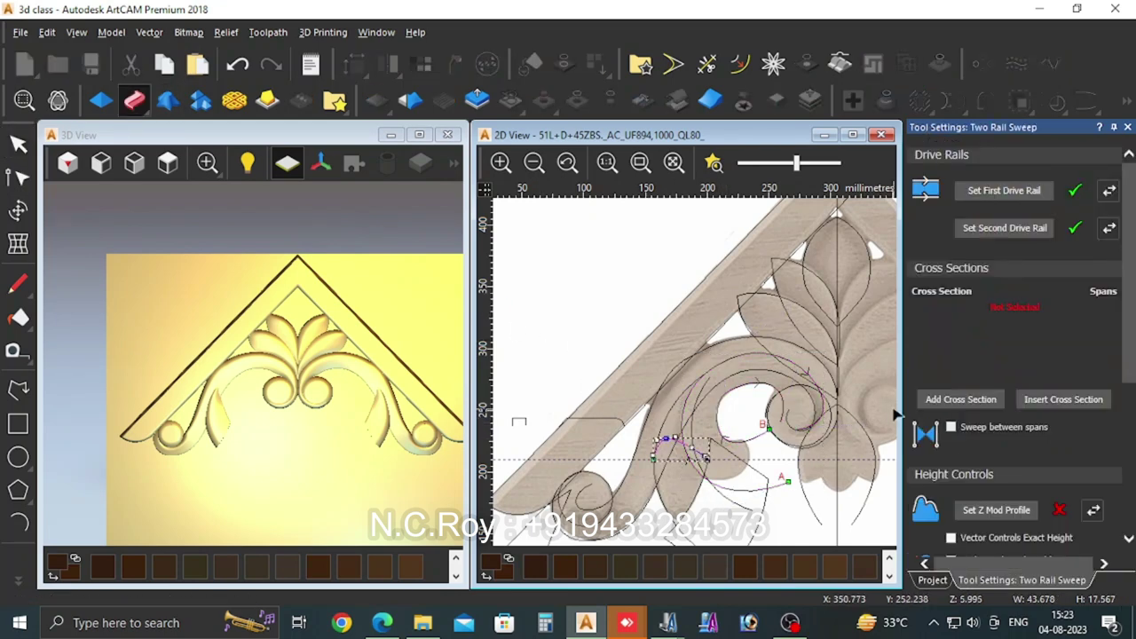
left_click(956, 401)
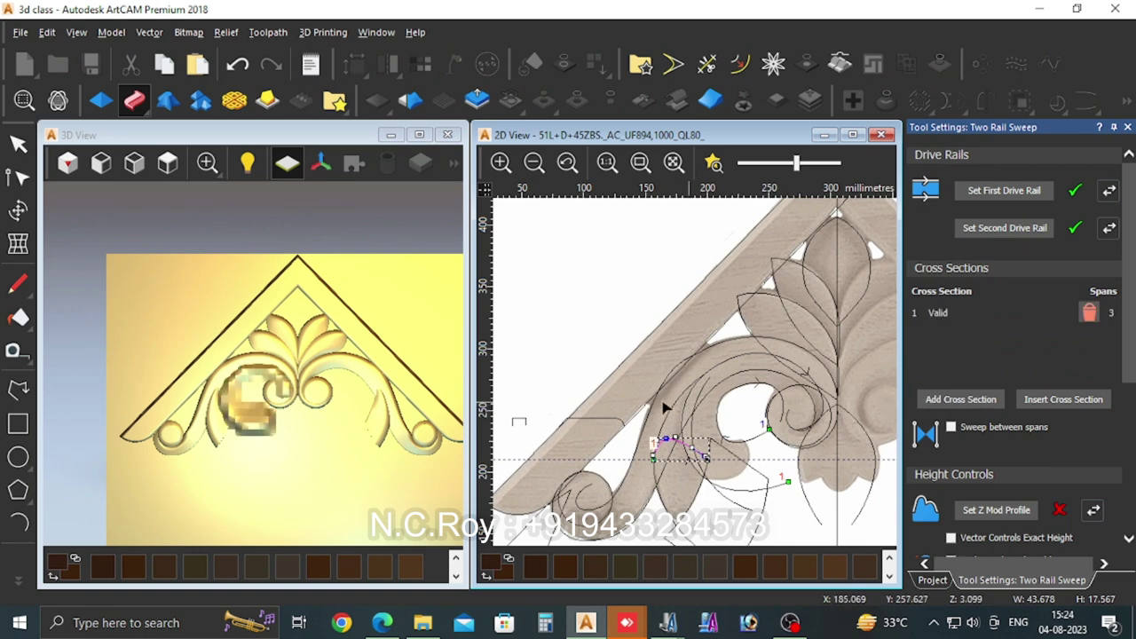
left_click(523, 423)
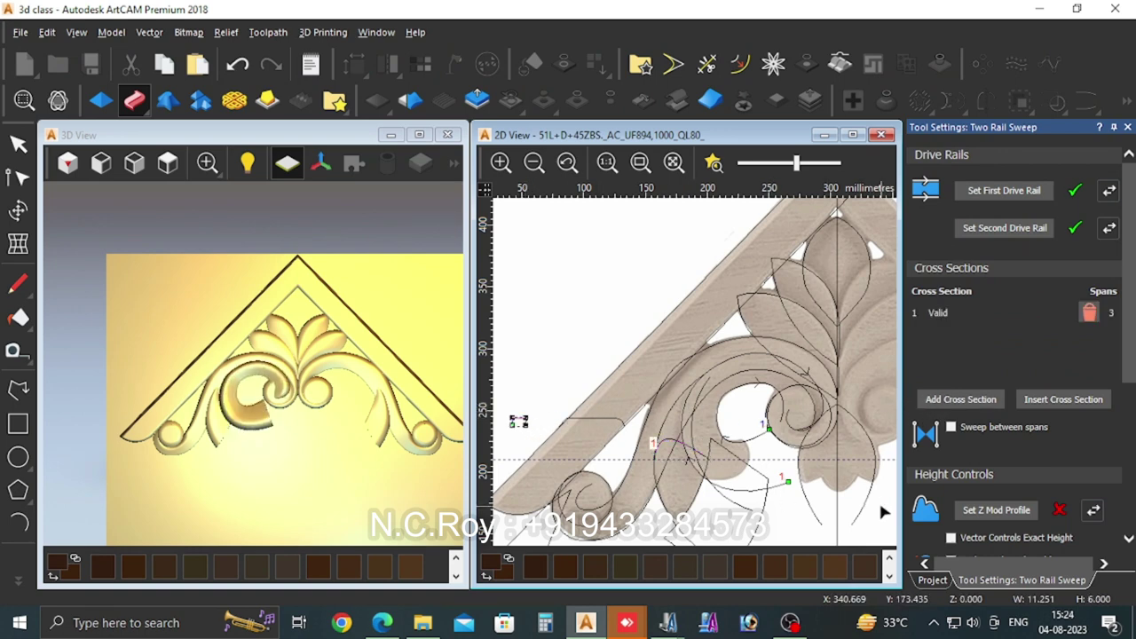
left_click(1000, 513)
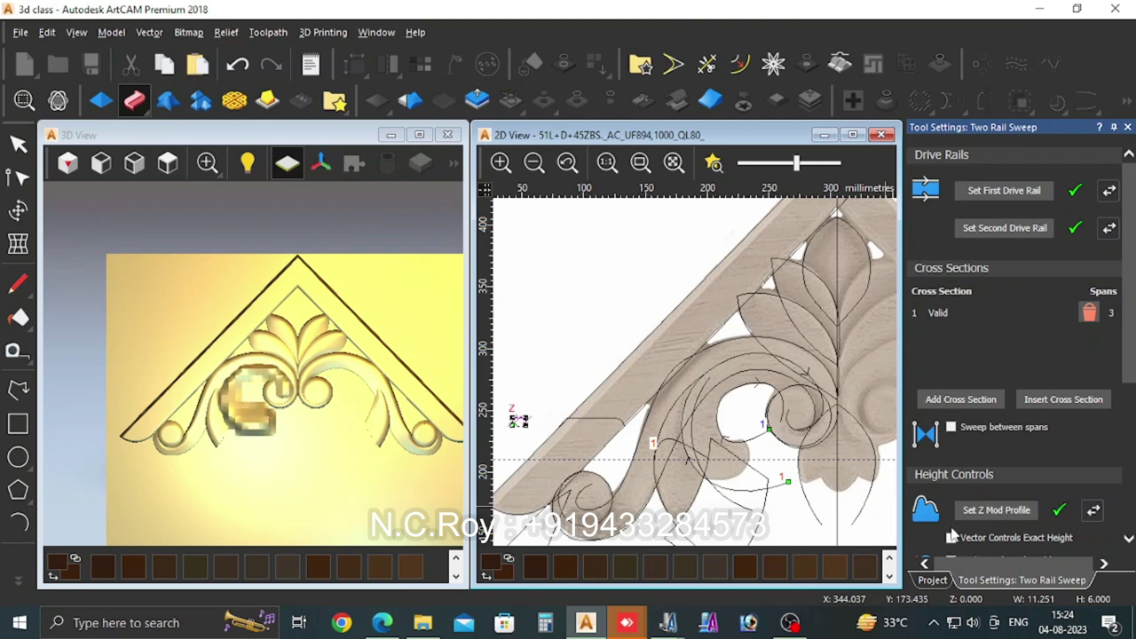
left_click(950, 538)
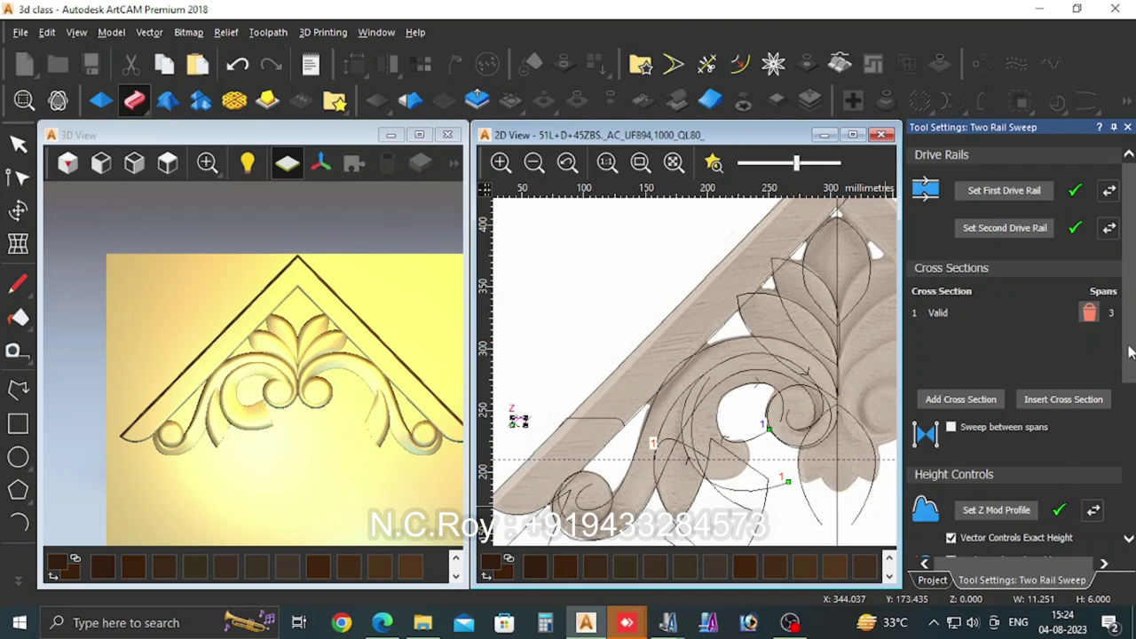
scroll(1047, 444, "down", 3)
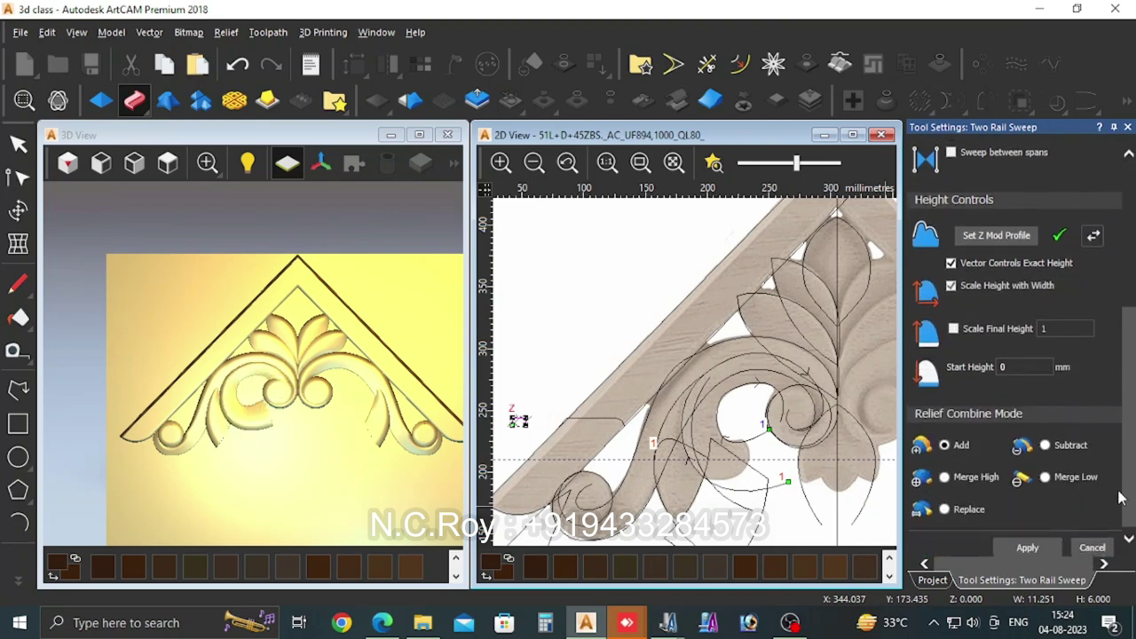
left_click(945, 472)
left_click(1027, 542)
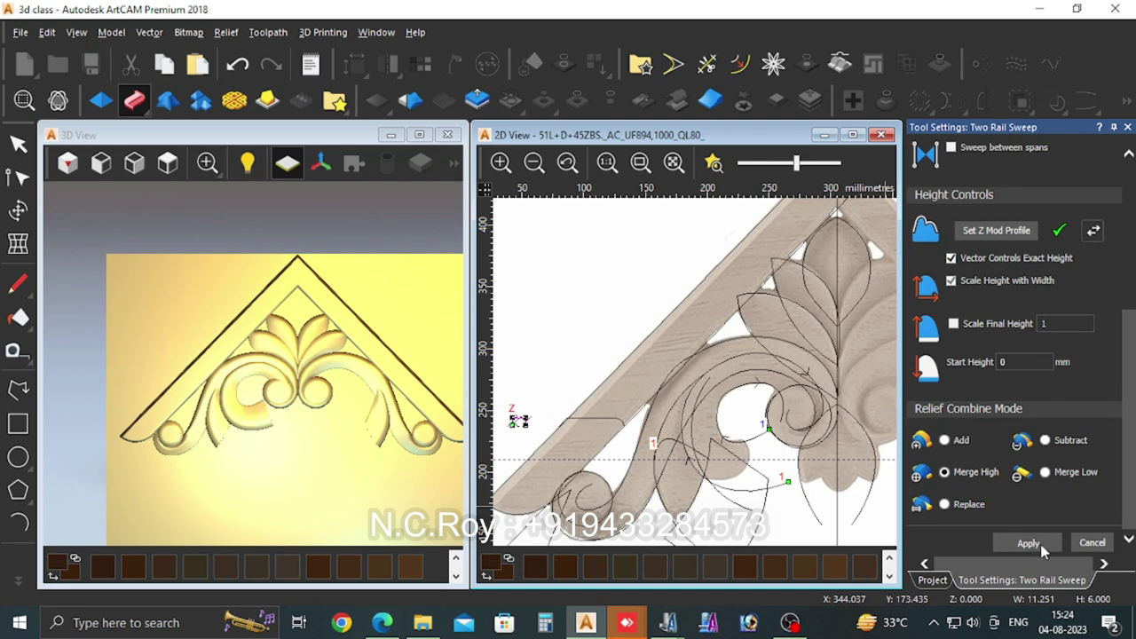
left_click(1090, 542)
scroll(300, 444, "up", 2)
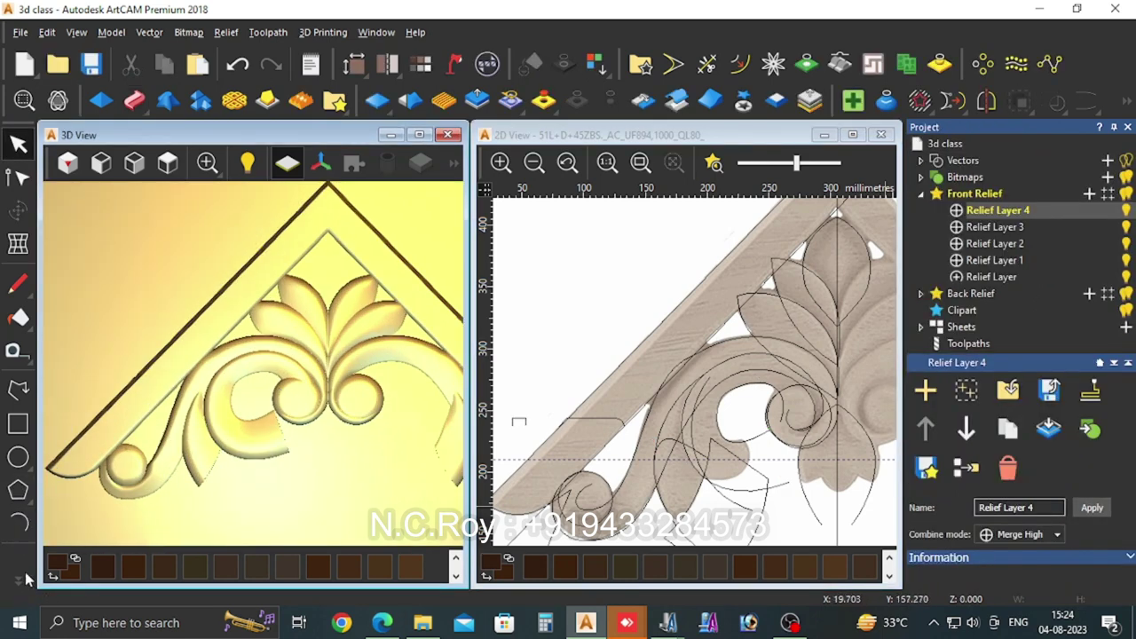
left_click(17, 579)
Step: Switch to the carving brush and reduce its radius to 187 pixels (31.403 mm)
left_click(14, 432)
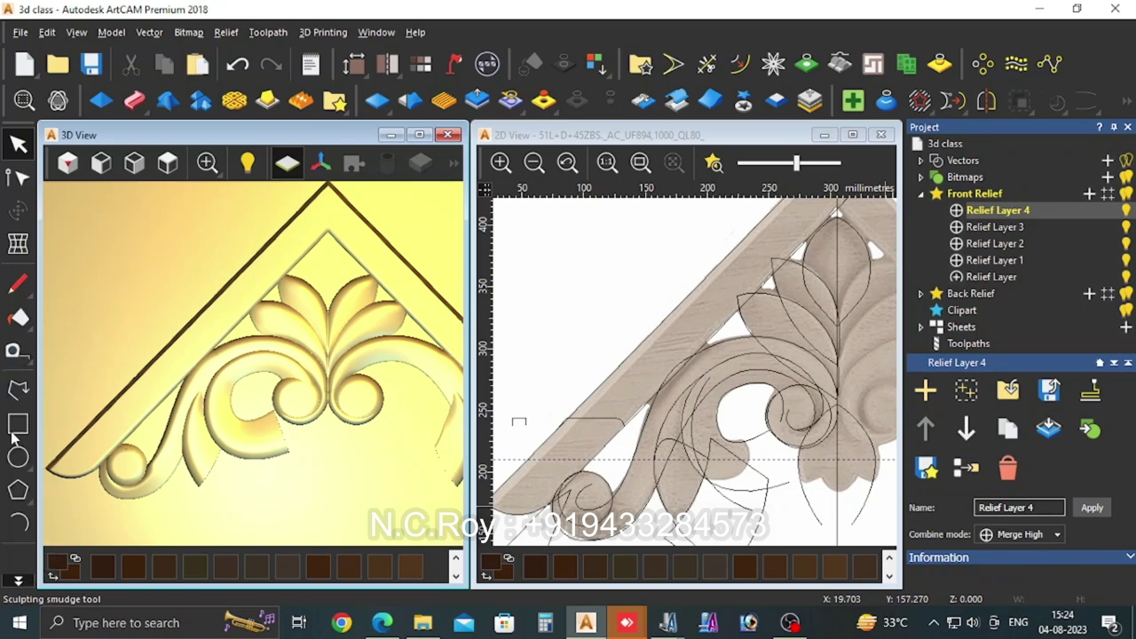
left_click(1050, 157)
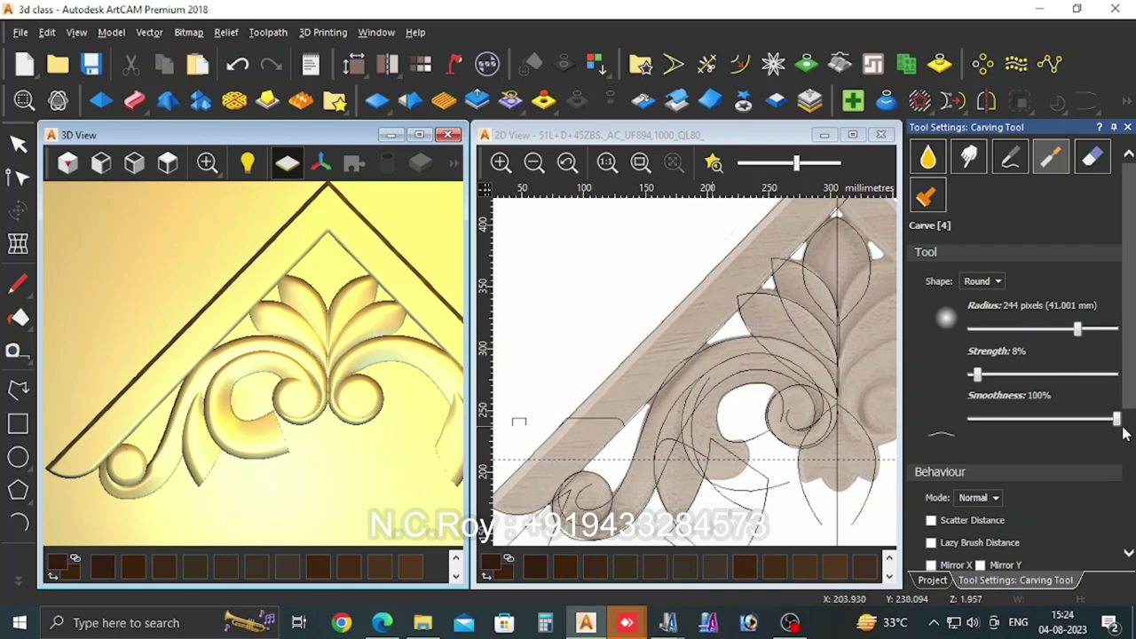
left_click(1064, 330)
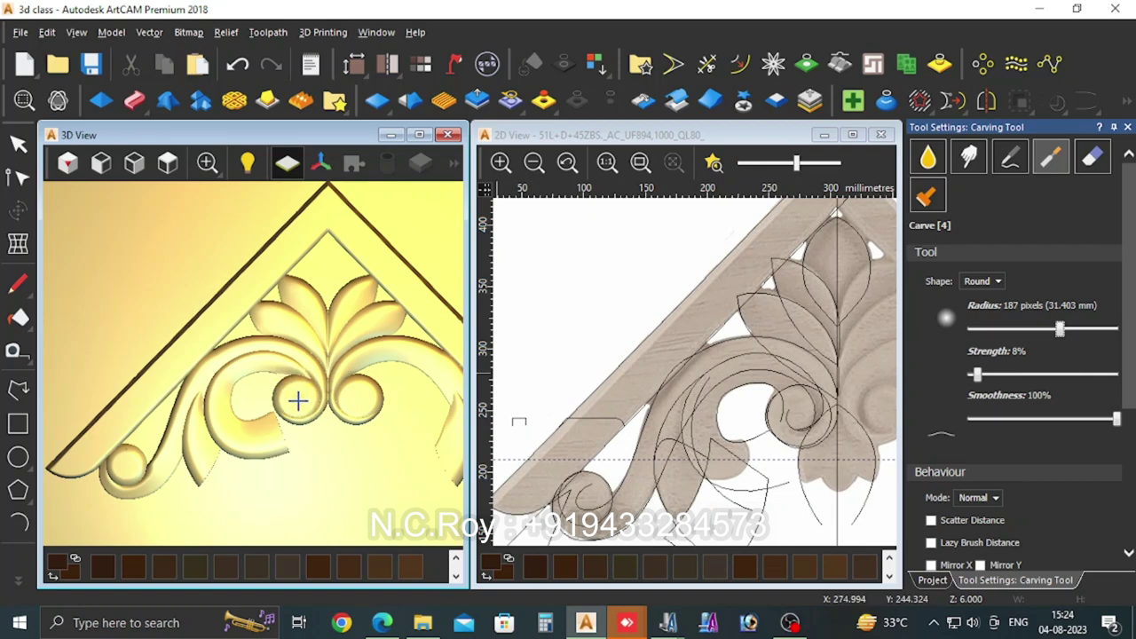
Step: Carve around the central scroll circle, then close the carving settings
key("ctrl+z")
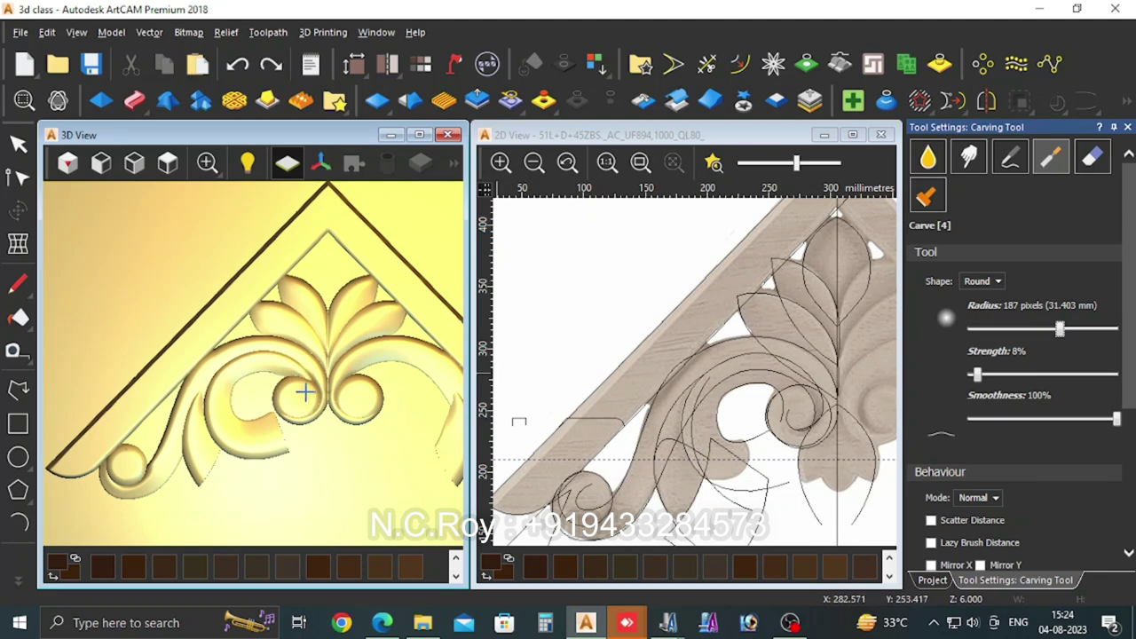
left_click(298, 400)
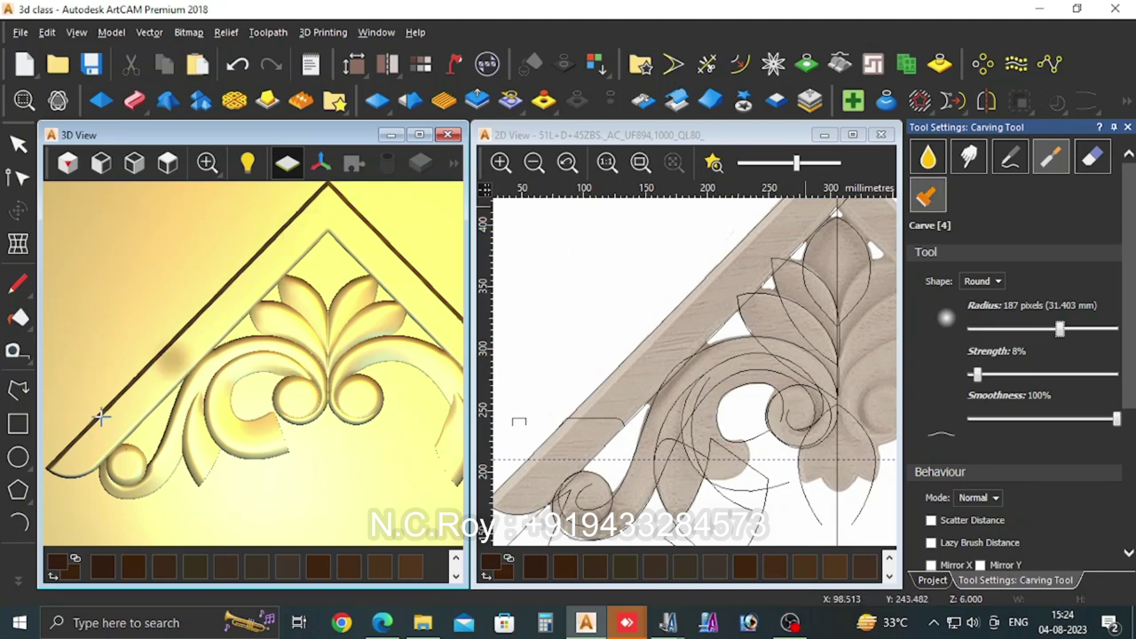
scroll(155, 432, "up", 2)
left_click(363, 349)
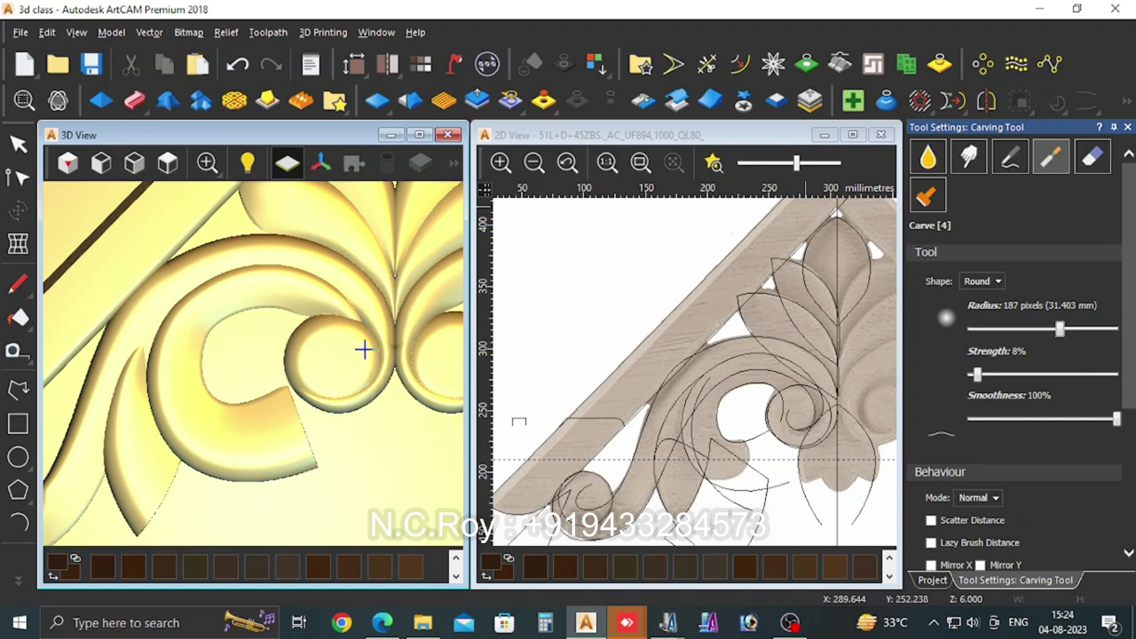
scroll(372, 382, "down", 3)
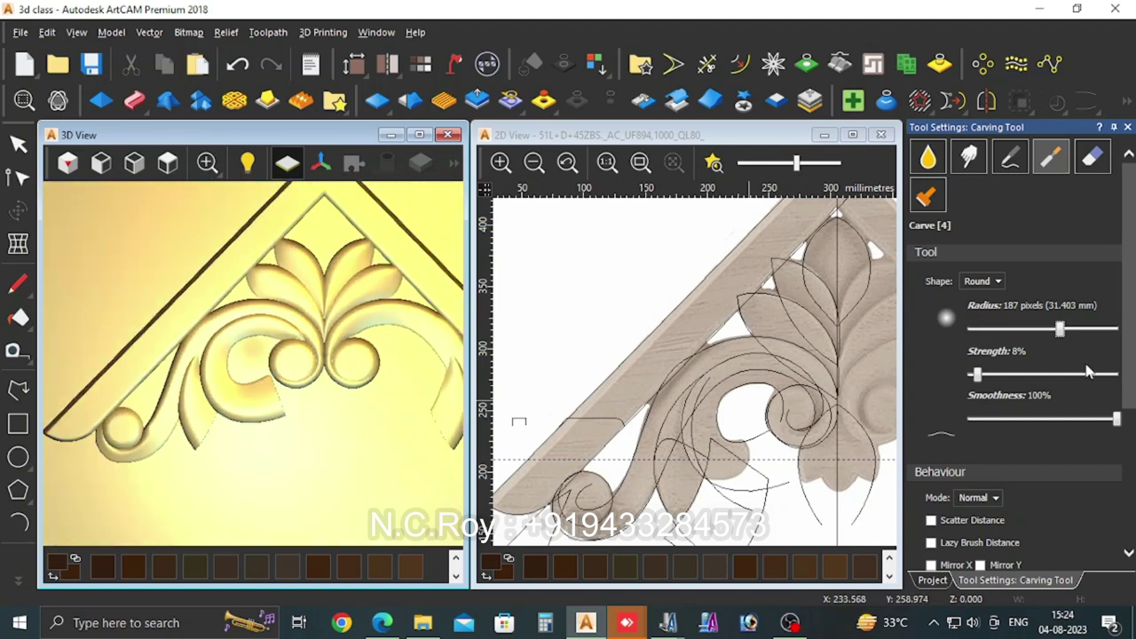
left_click(1127, 127)
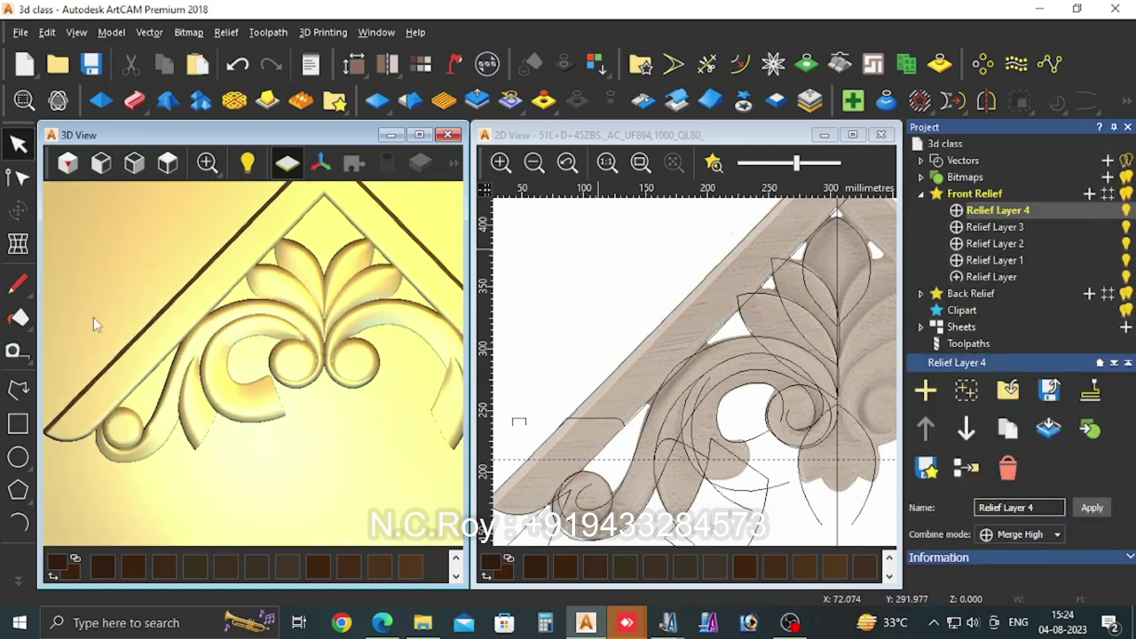
Step: Draw a closed polyline around the lower scroll's inner opening
left_click(17, 388)
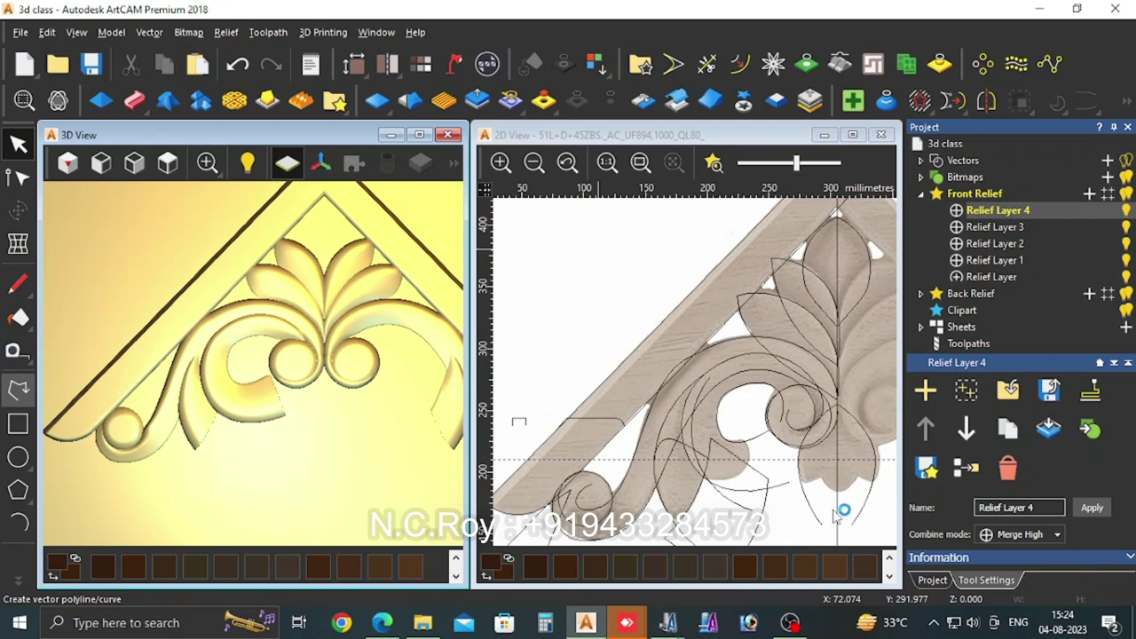
left_click(691, 475)
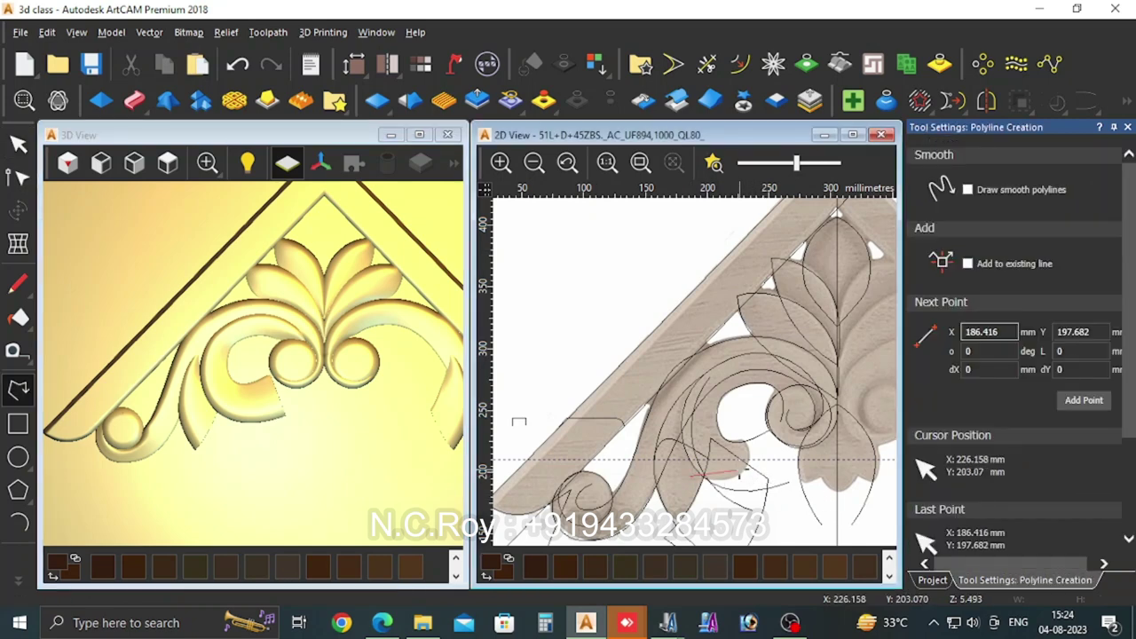
left_click(751, 471)
left_click(738, 419)
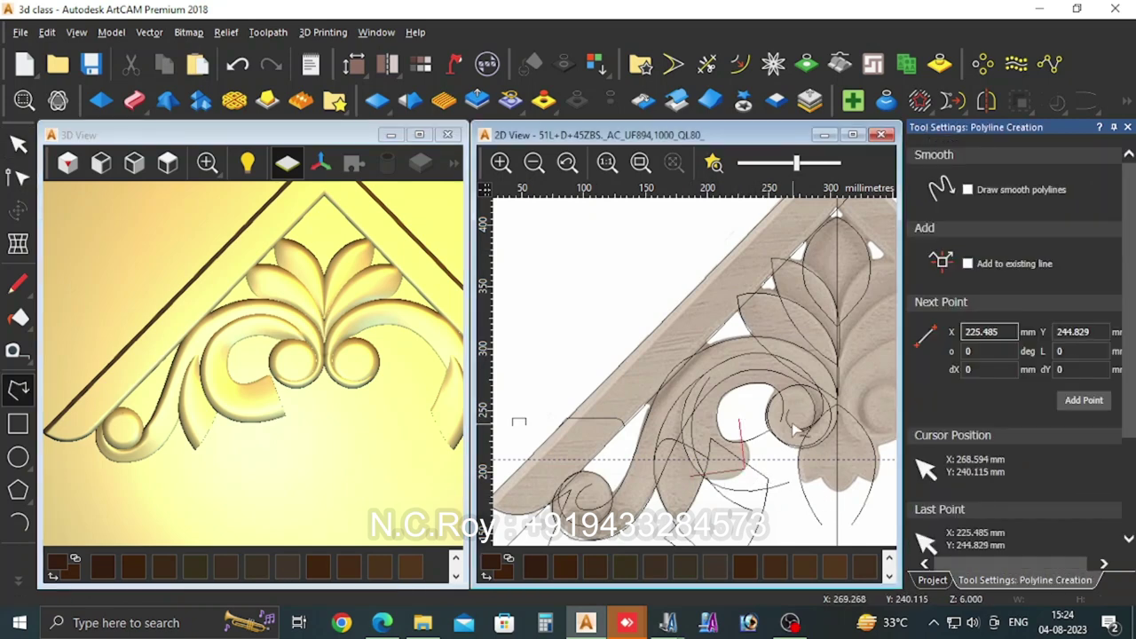
left_click(827, 442)
left_click(786, 541)
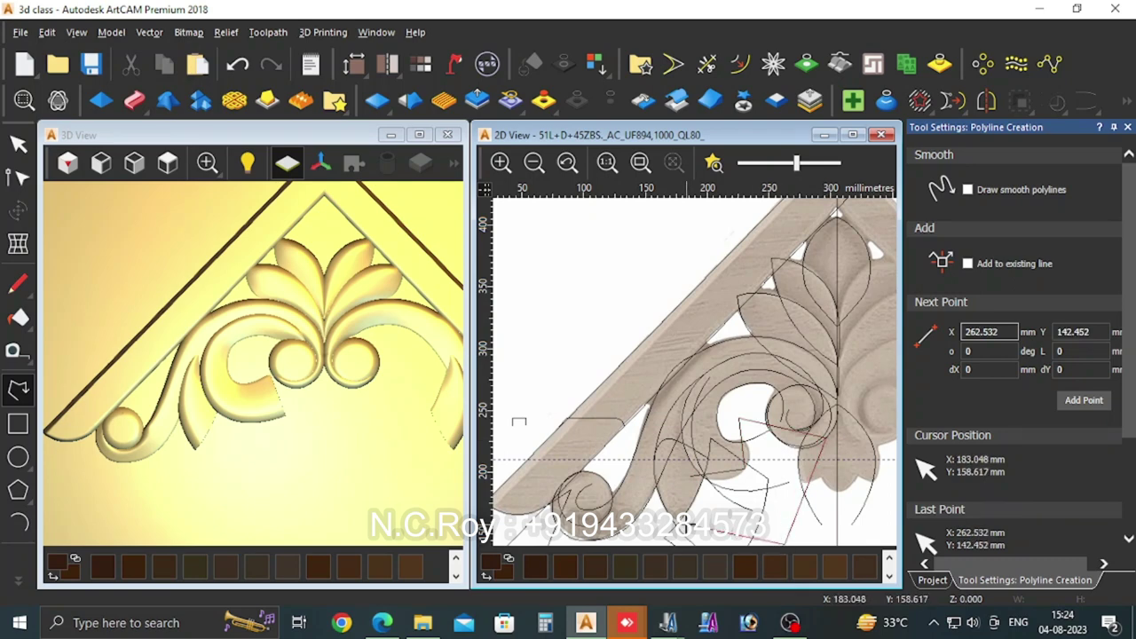
left_click(687, 522)
left_click(691, 475)
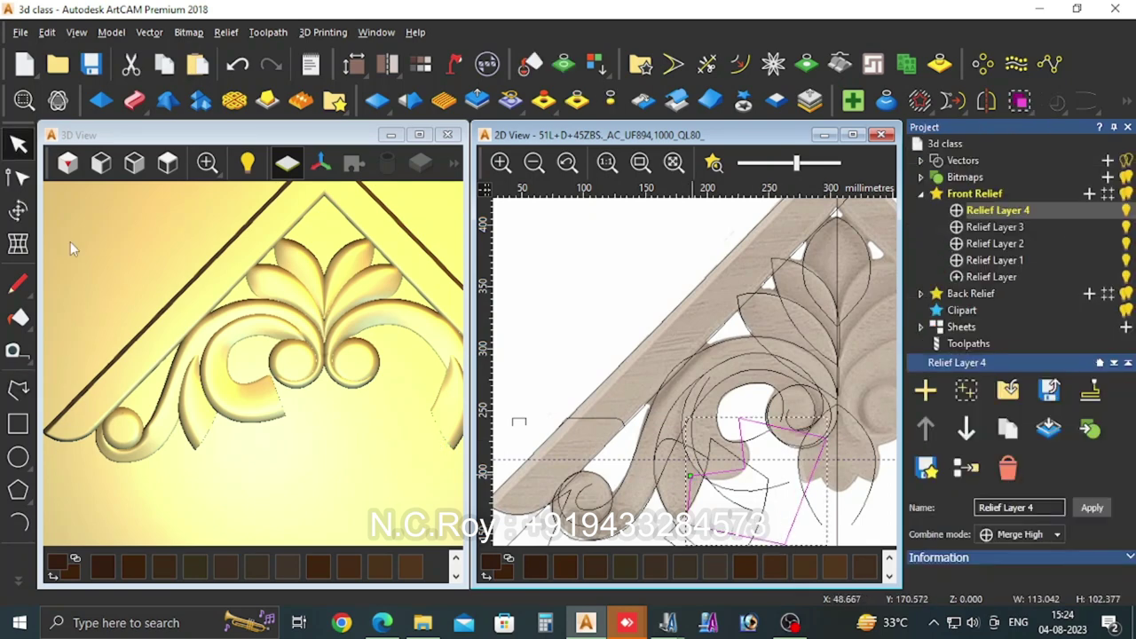
Step: Drag the polyline's nodes and control handle to follow the carved scroll's edge
left_click(18, 178)
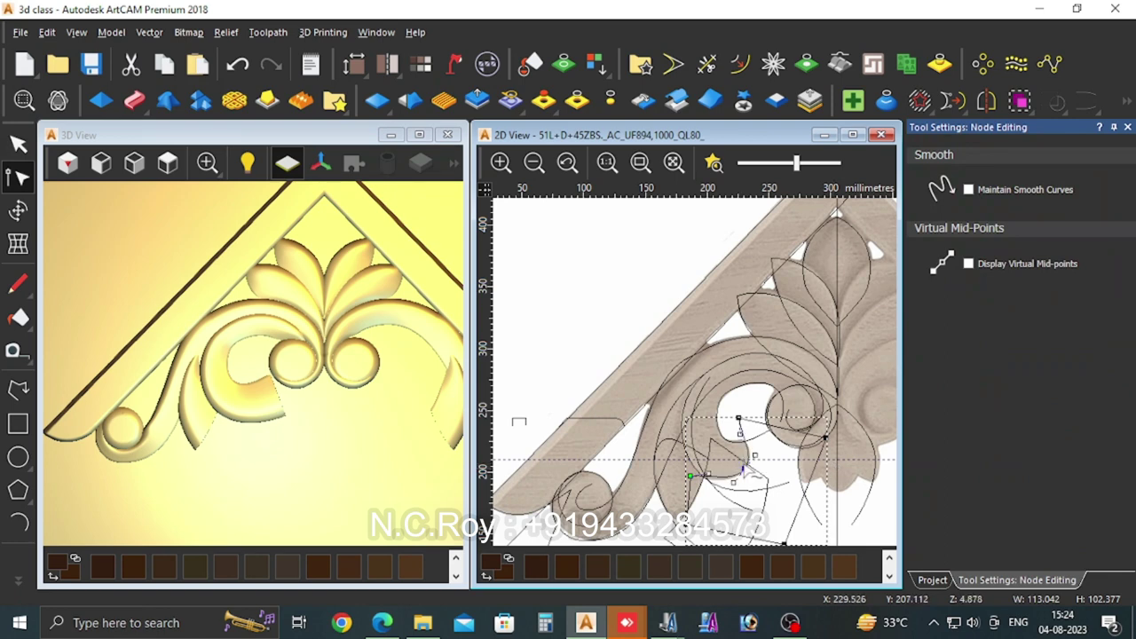
scroll(743, 466, "up", 2)
scroll(746, 458, "up", 2)
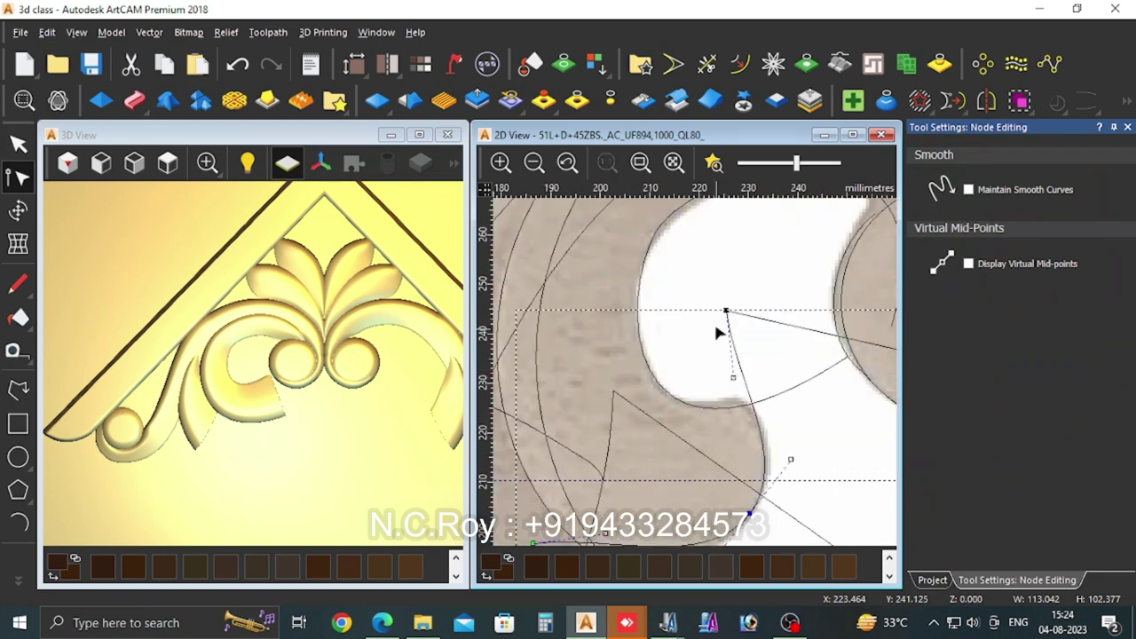
scroll(694, 372, "down", 1)
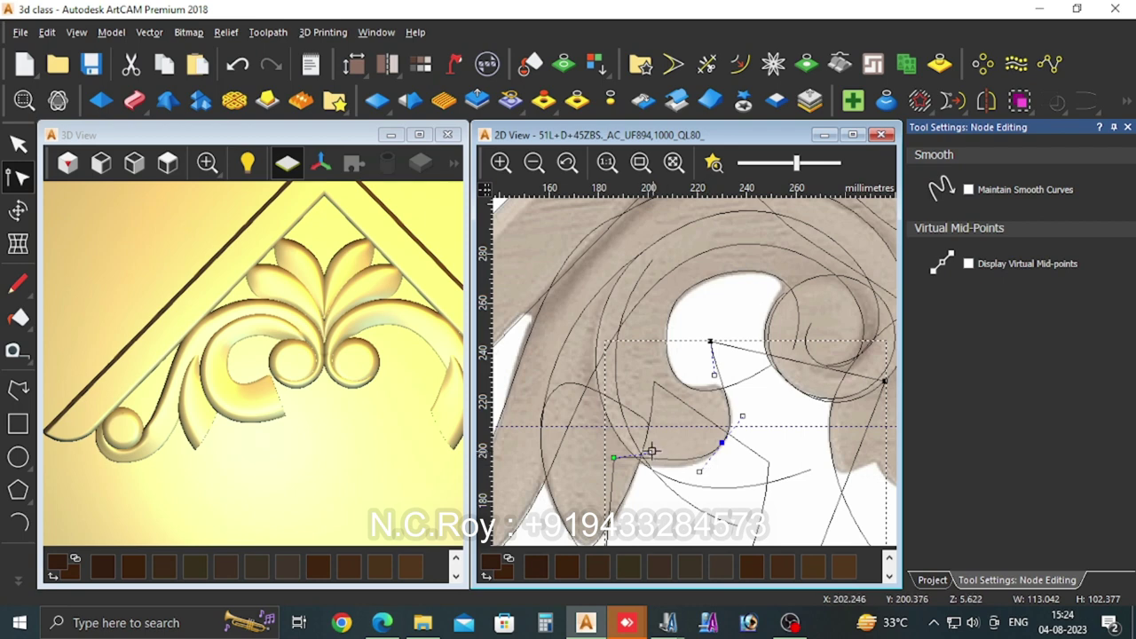
mouse_move(650, 451)
left_mouse_down()
mouse_move(657, 474)
mouse_move(660, 452)
left_mouse_up()
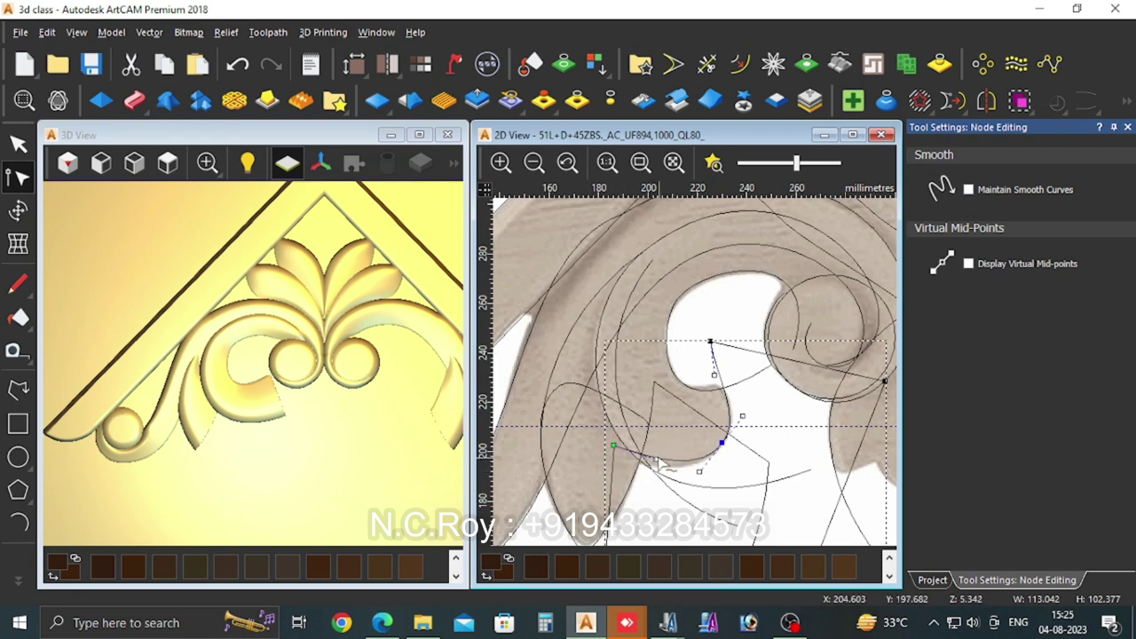
left_click_drag(658, 458, 659, 477)
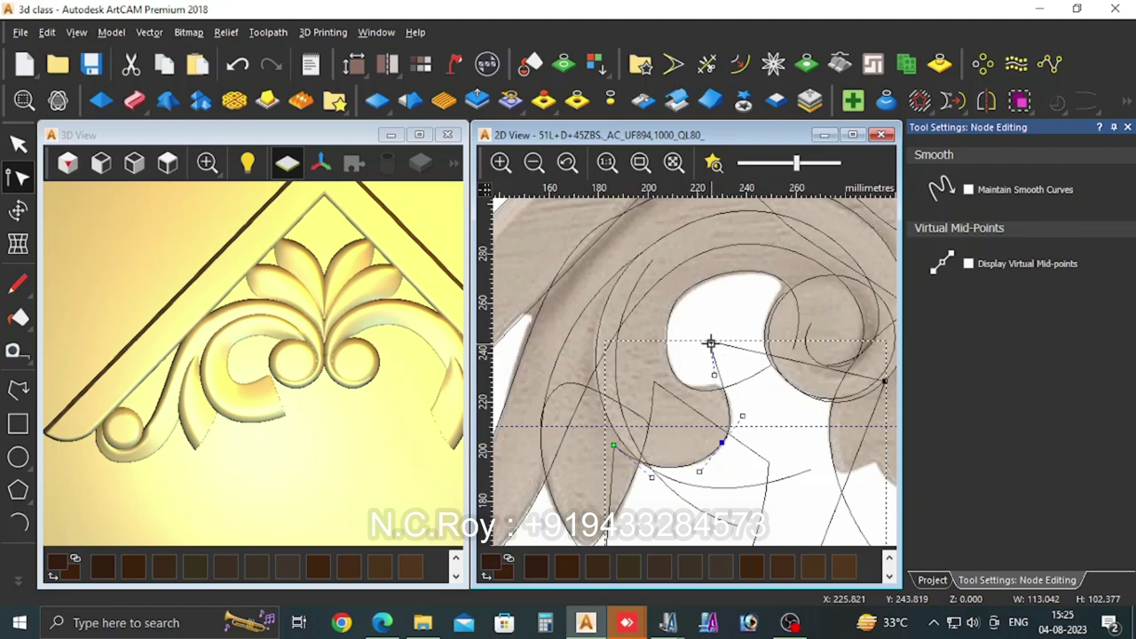
mouse_move(710, 342)
left_mouse_down()
mouse_move(690, 348)
mouse_move(719, 374)
left_mouse_up()
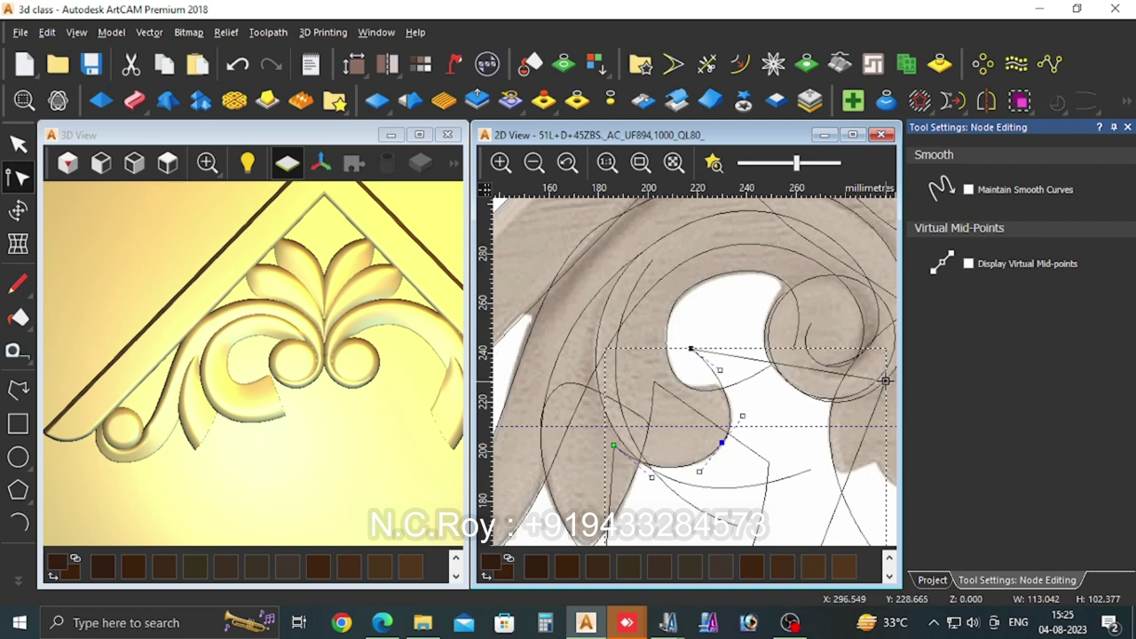
left_click_drag(885, 380, 883, 330)
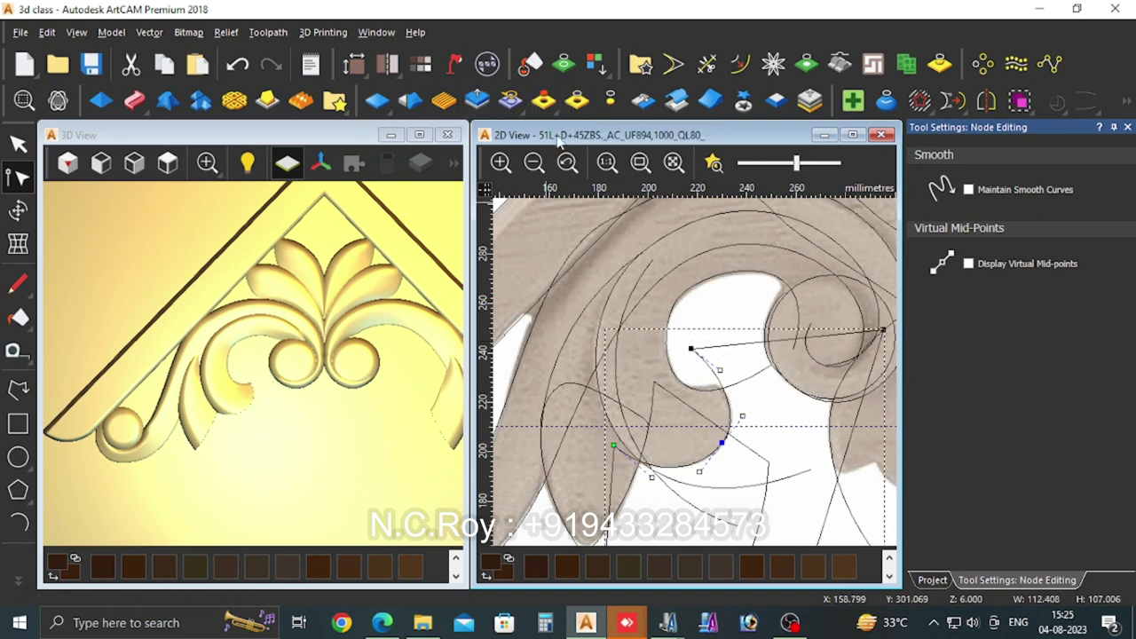
left_click(347, 440)
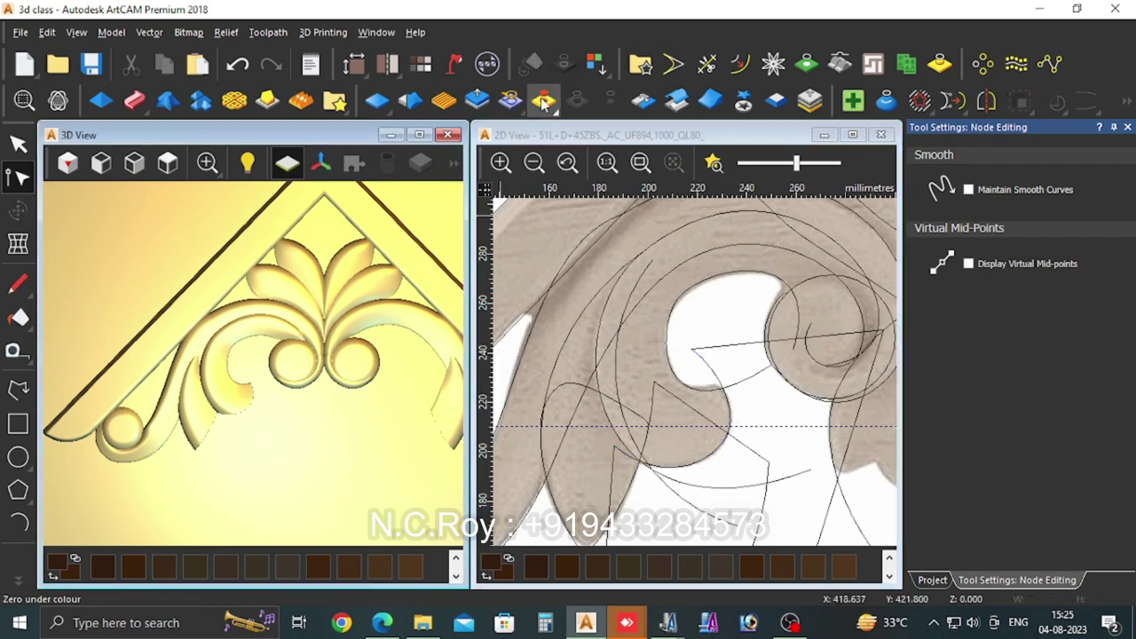
Step: Mirror the relief left over right and add Relief Layer 5 above Relief Layer 4
left_click(642, 101)
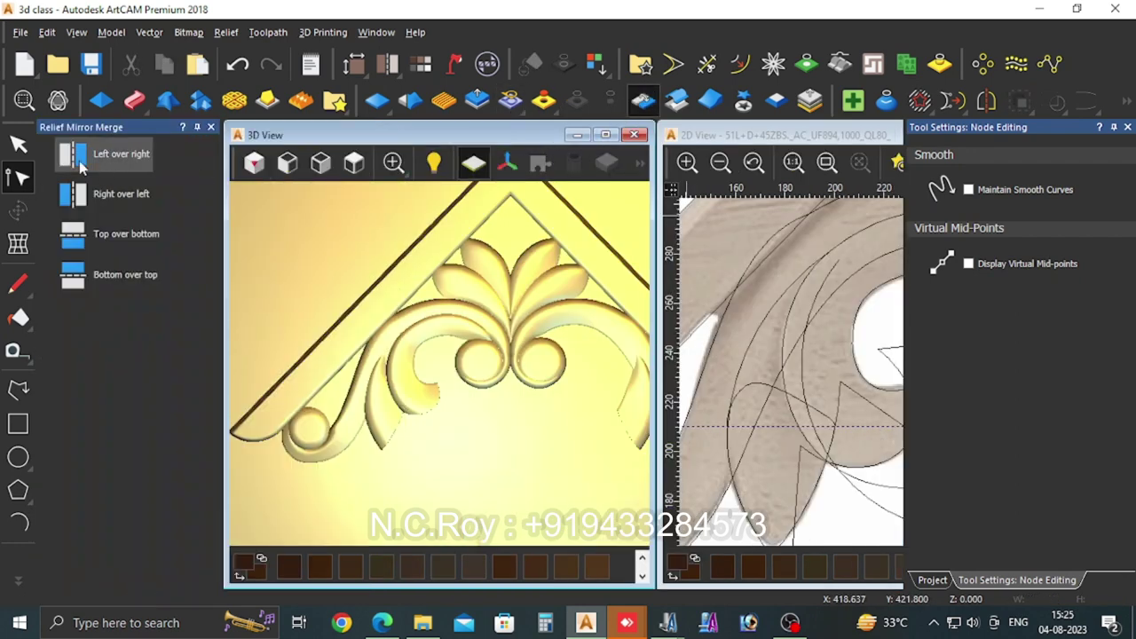
left_click(131, 156)
left_click(212, 129)
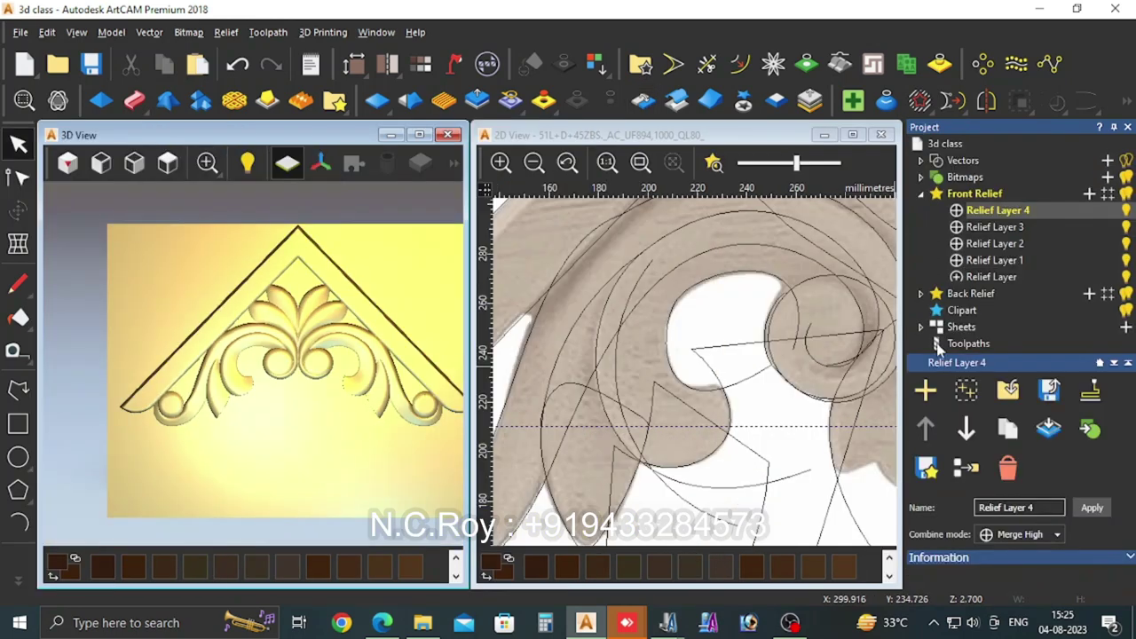
left_click(1090, 194)
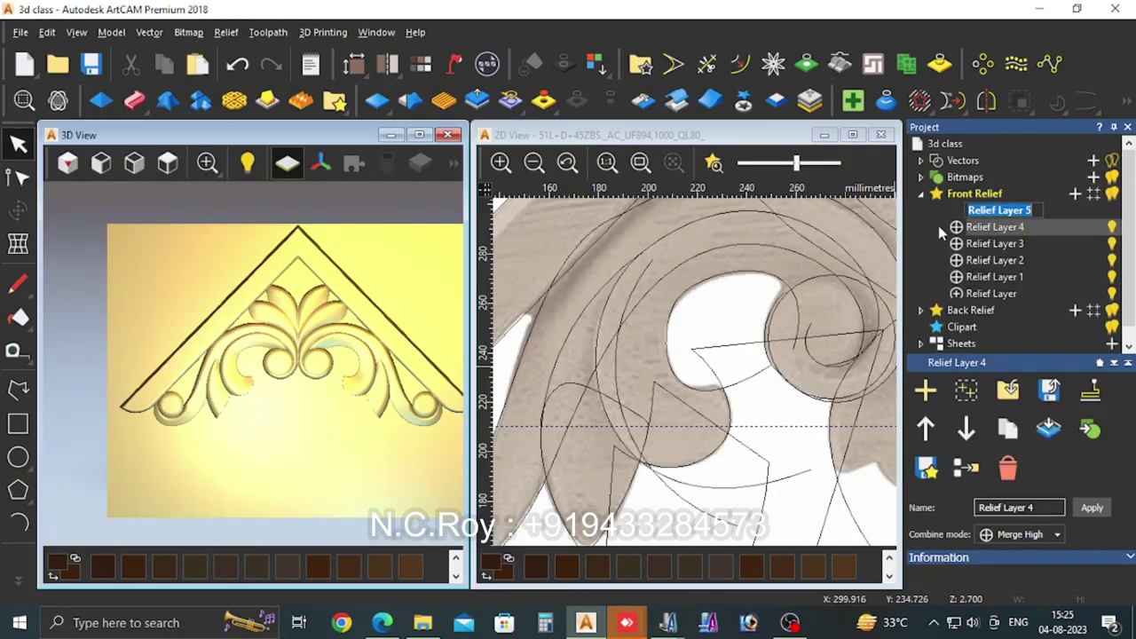
Step: On Relief Layer 5, draw a 53.694 × 6 mm rectangle across the top leaf
left_click(959, 213)
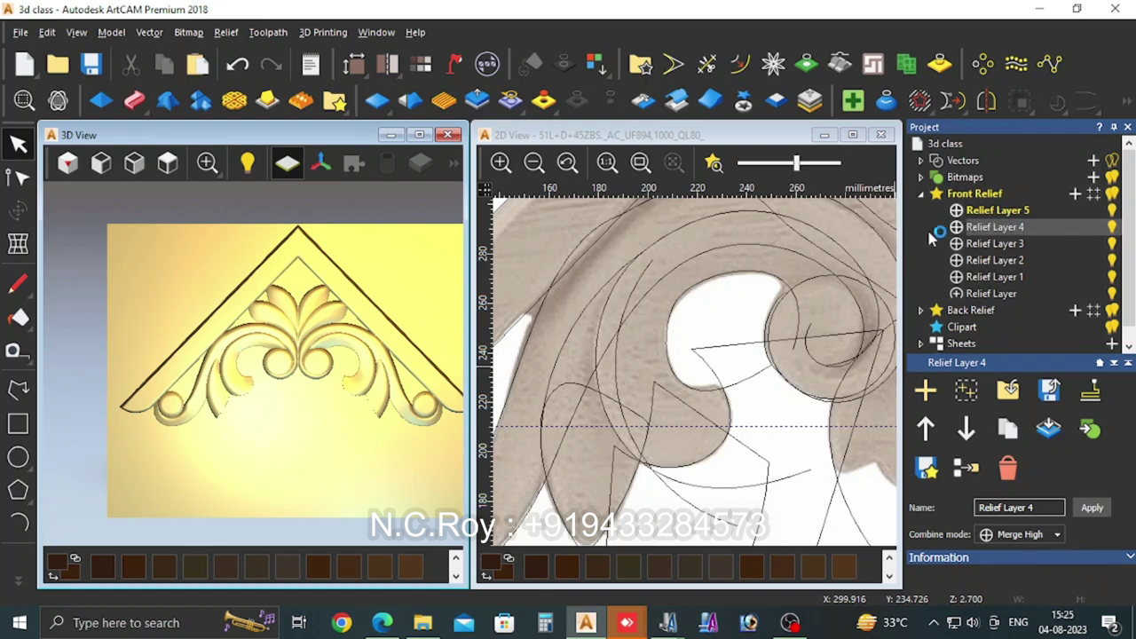
left_click(748, 399)
scroll(748, 395, "down", 2)
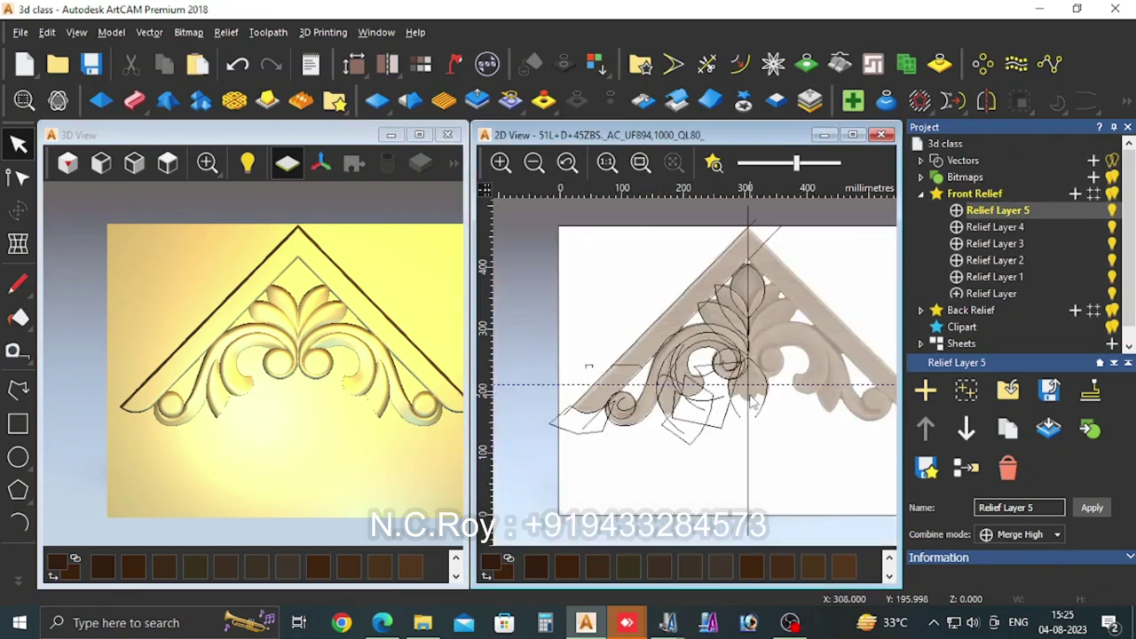
scroll(755, 364, "up", 1)
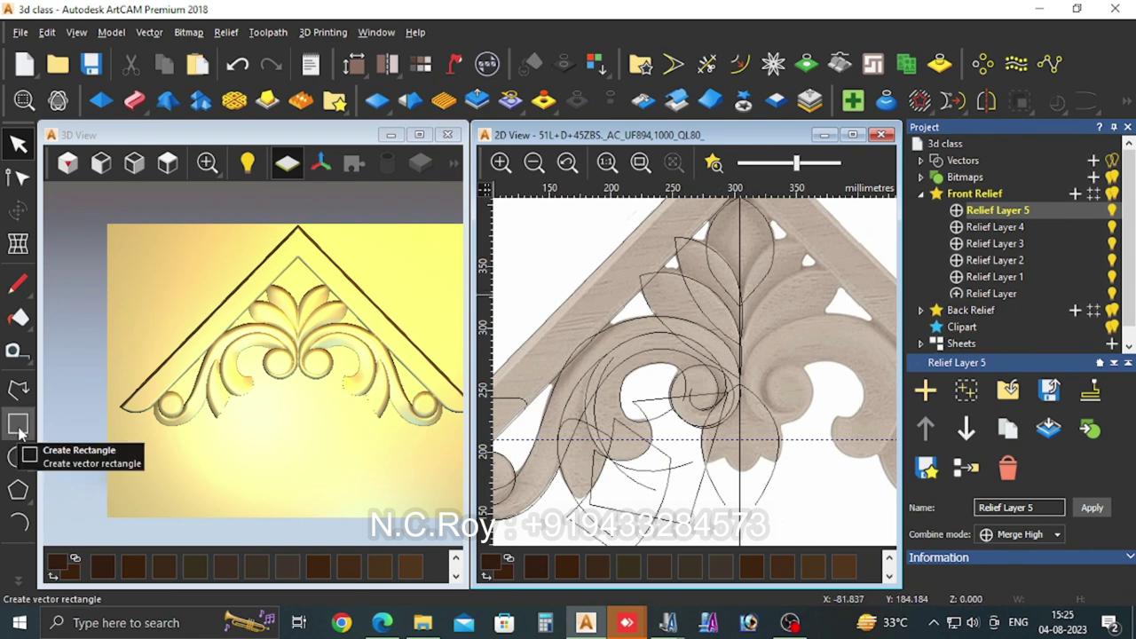
left_click(18, 424)
scroll(760, 220, "up", 3)
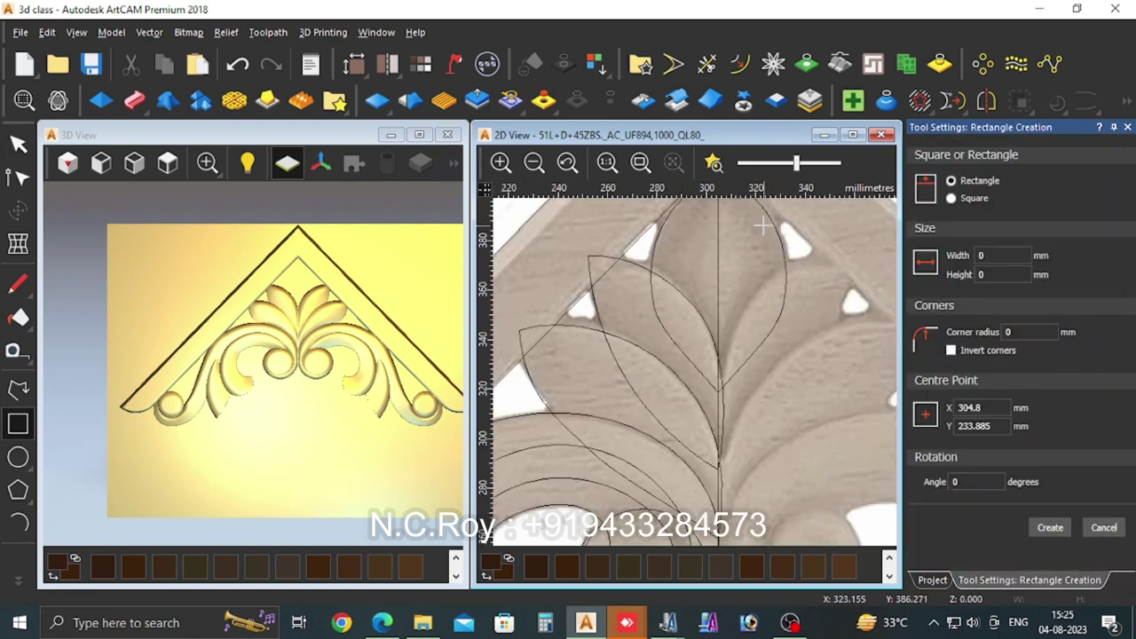
left_click_drag(653, 254, 786, 278)
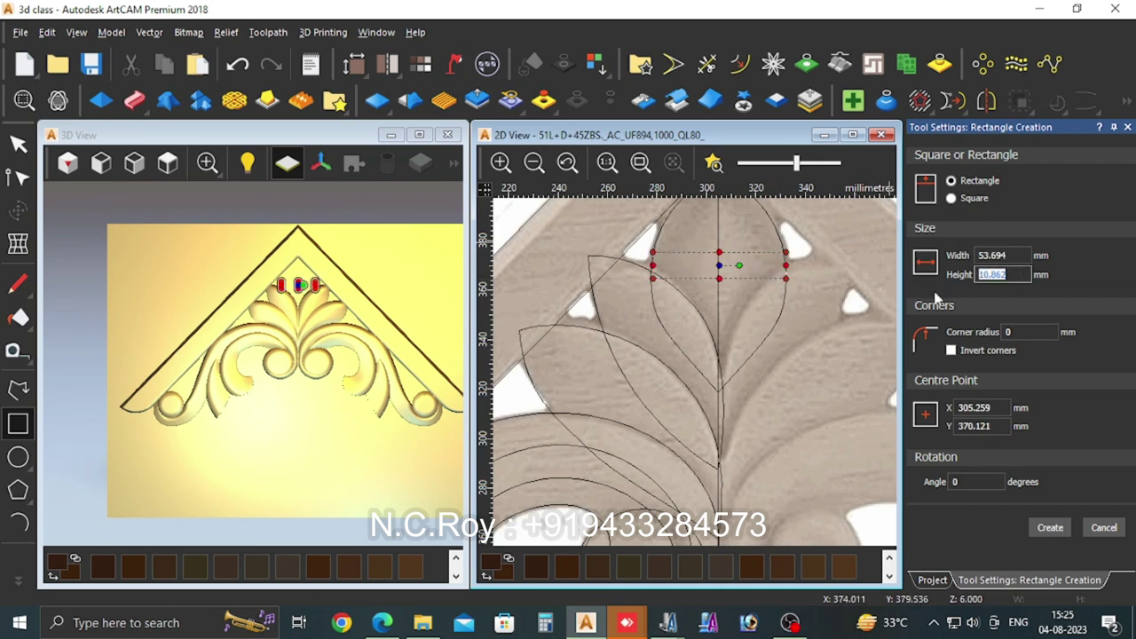
type("6")
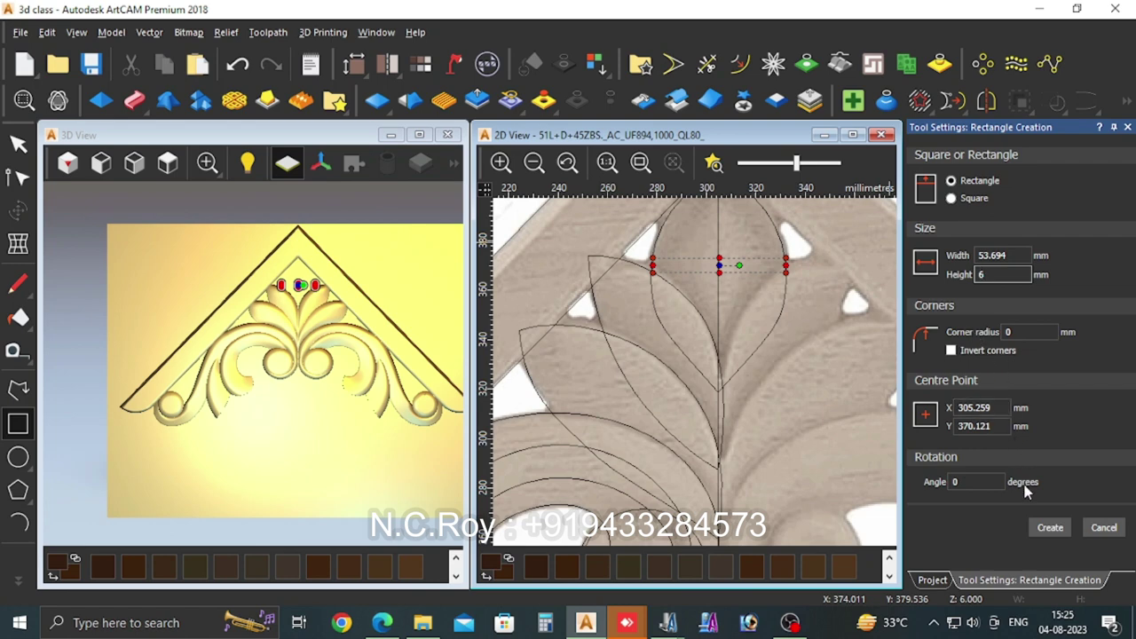
left_click(1048, 527)
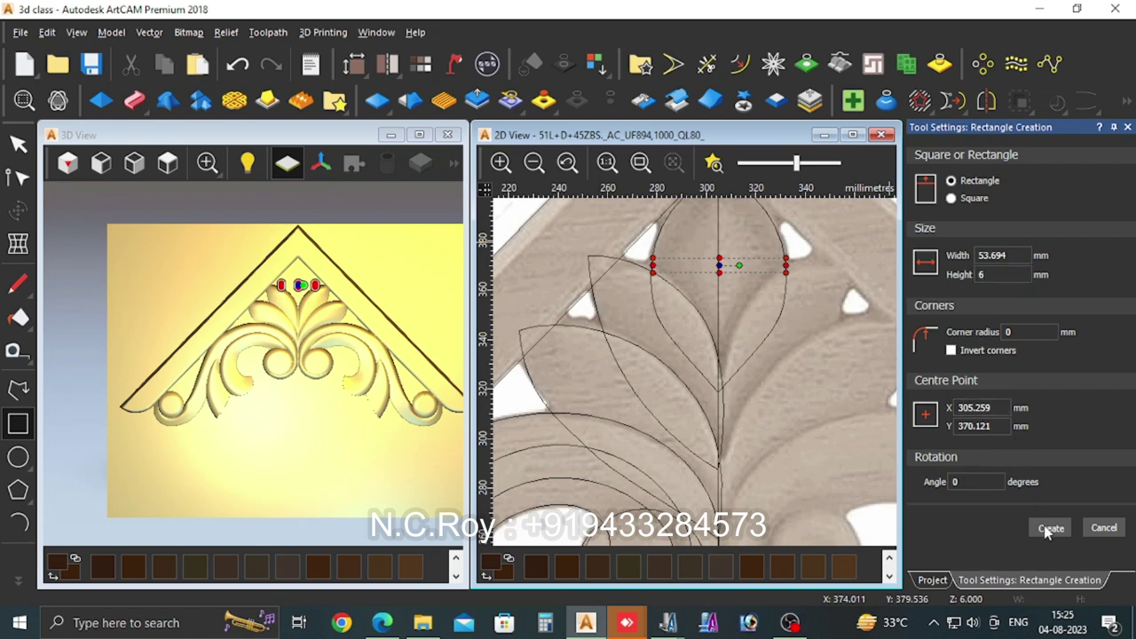
left_click(1103, 527)
left_click(24, 177)
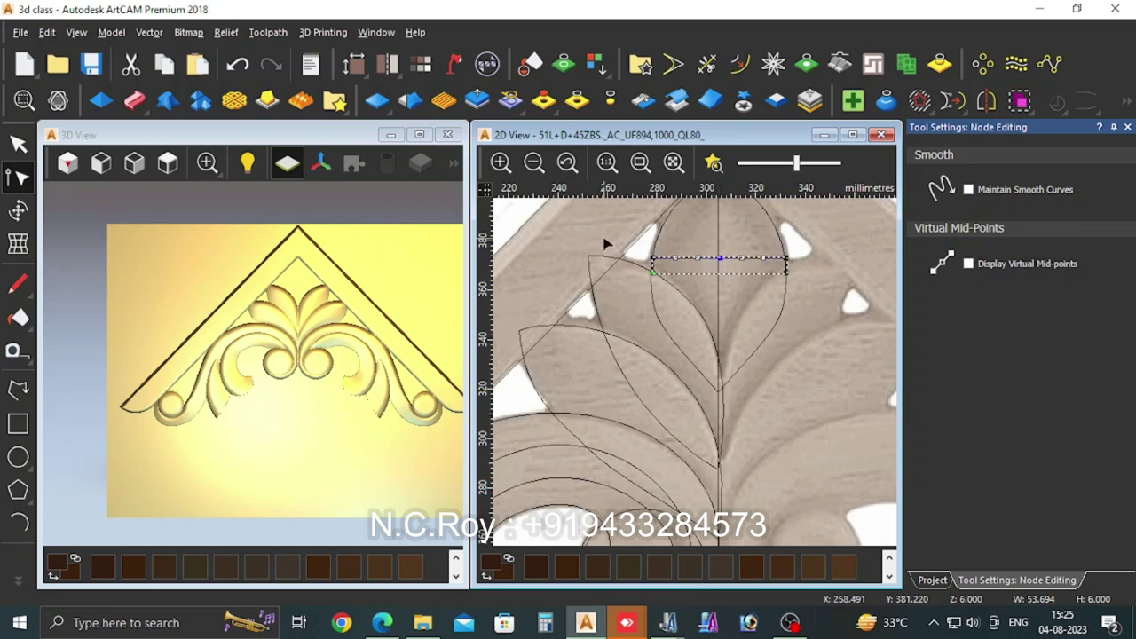
Step: Curve the rectangle's top span, delete the extra node, and raise it into a 7.532 mm arch
left_click_drag(610, 240, 657, 268)
left_click_drag(782, 249, 790, 265)
key("b")
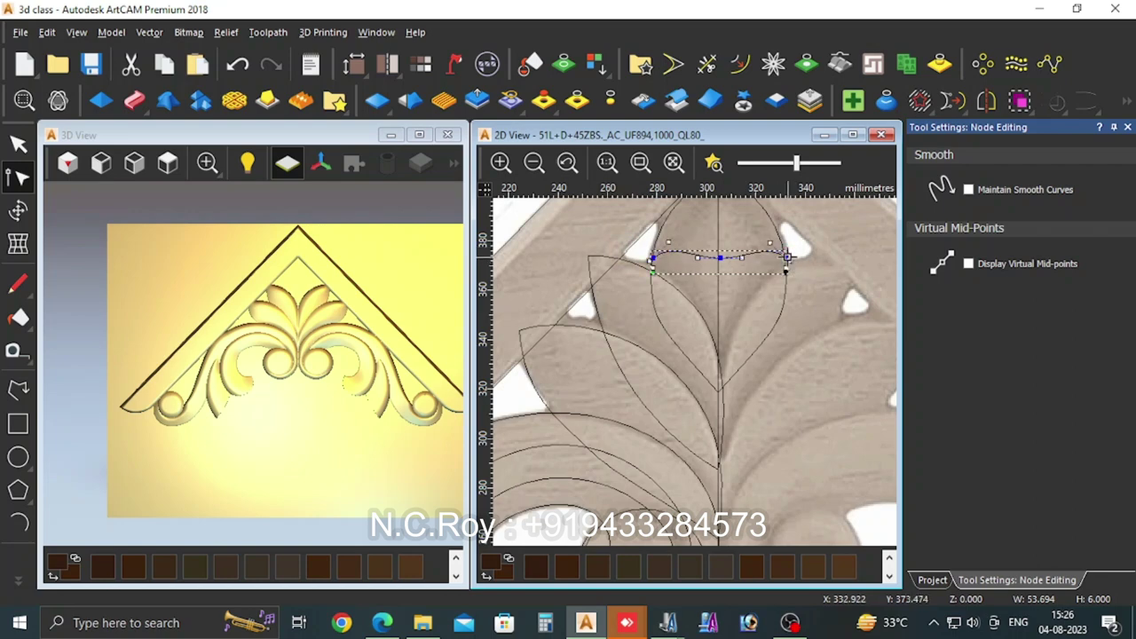
key("d")
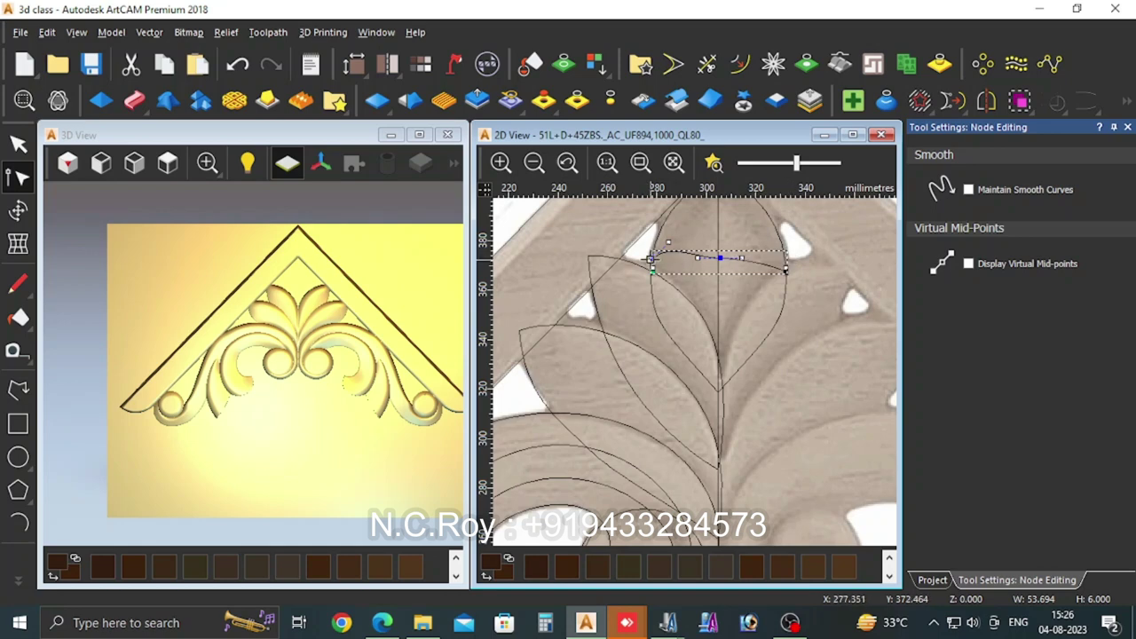
left_click(651, 258)
scroll(725, 256, "up", 3)
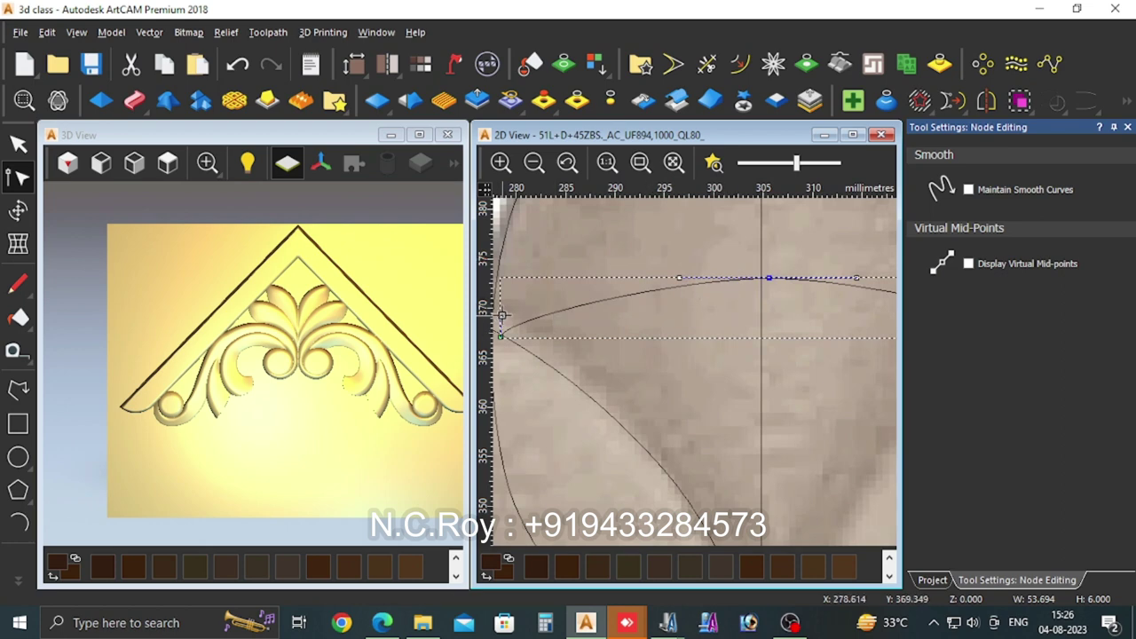
scroll(568, 293, "down", 3)
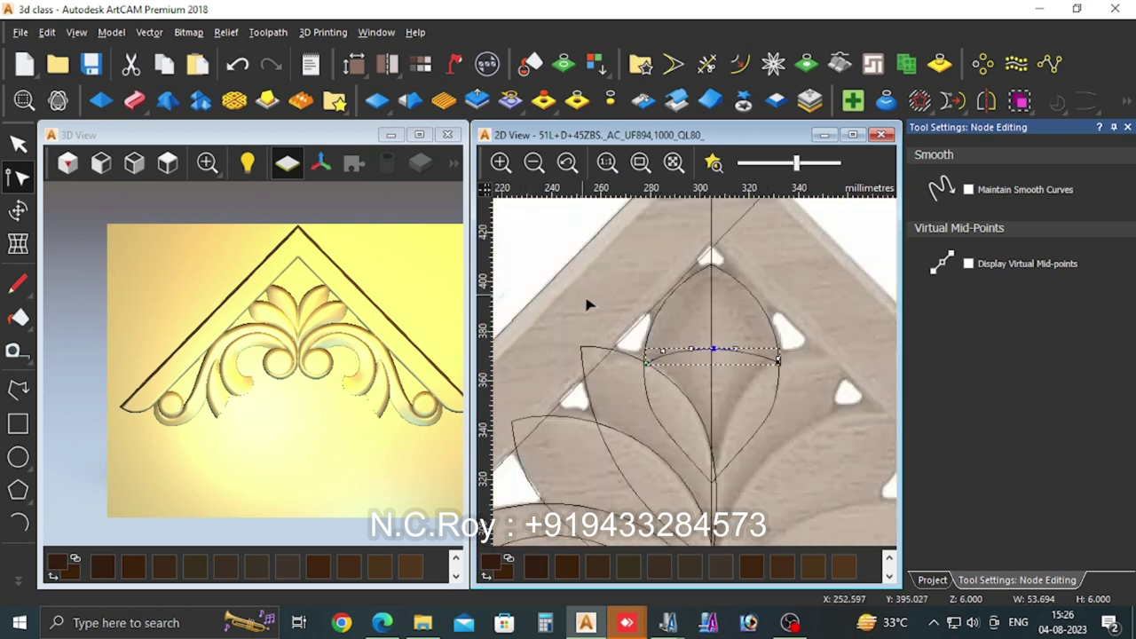
scroll(764, 344, "up", 2)
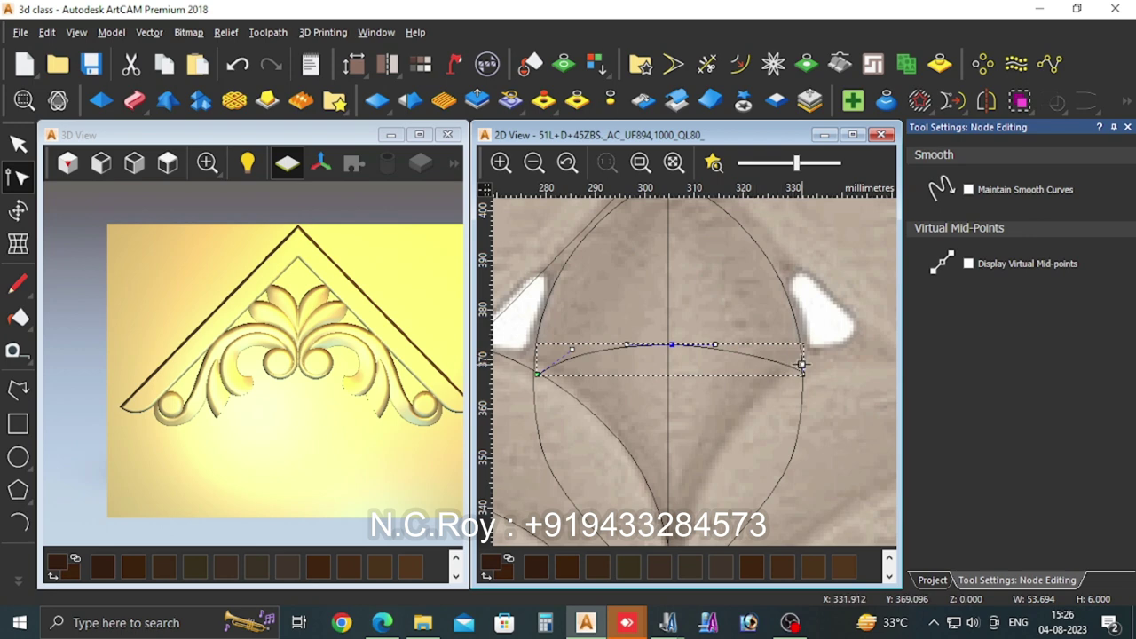
left_click_drag(801, 364, 775, 348)
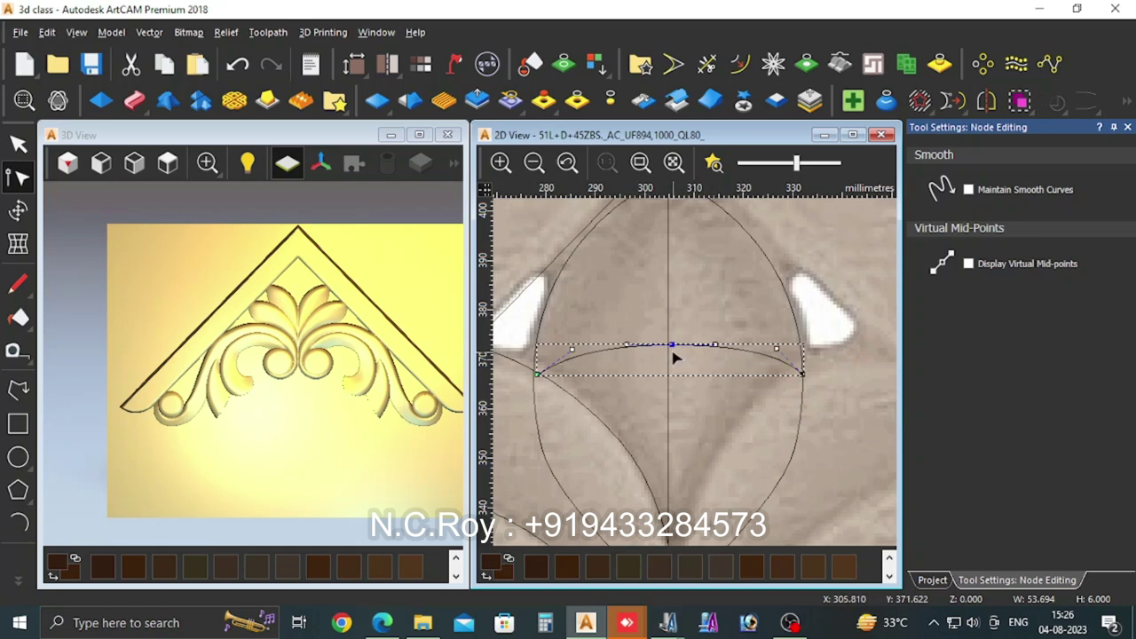
left_click_drag(674, 344, 674, 337)
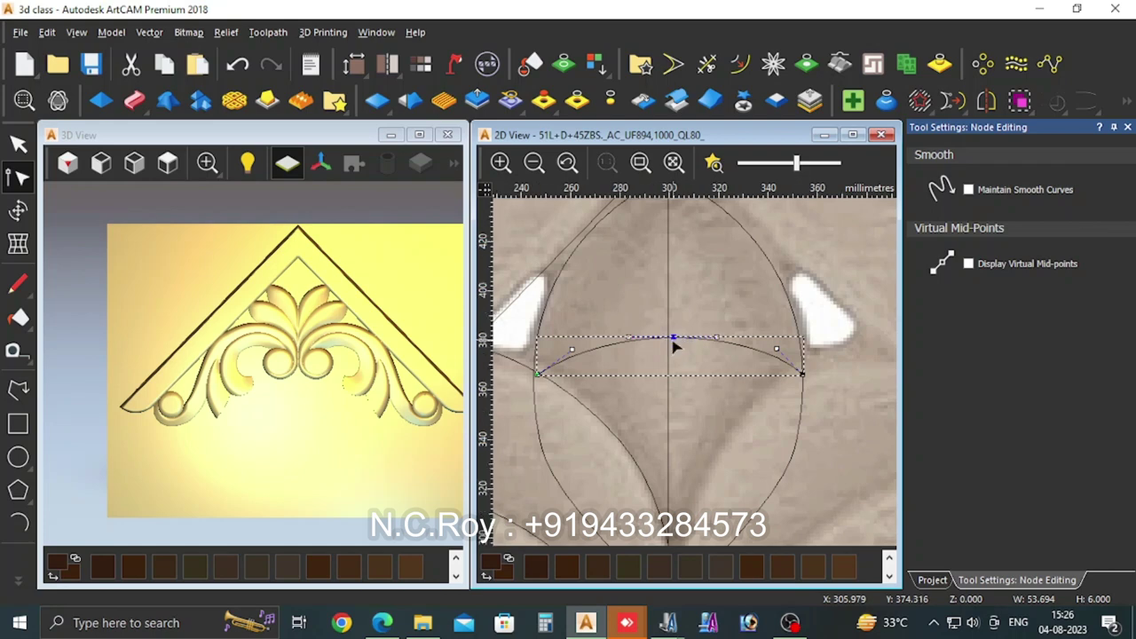
scroll(676, 355, "down", 2)
Step: Select the small lower leaf curve and the larger circle by the scroll as sweep rails
left_click(18, 144)
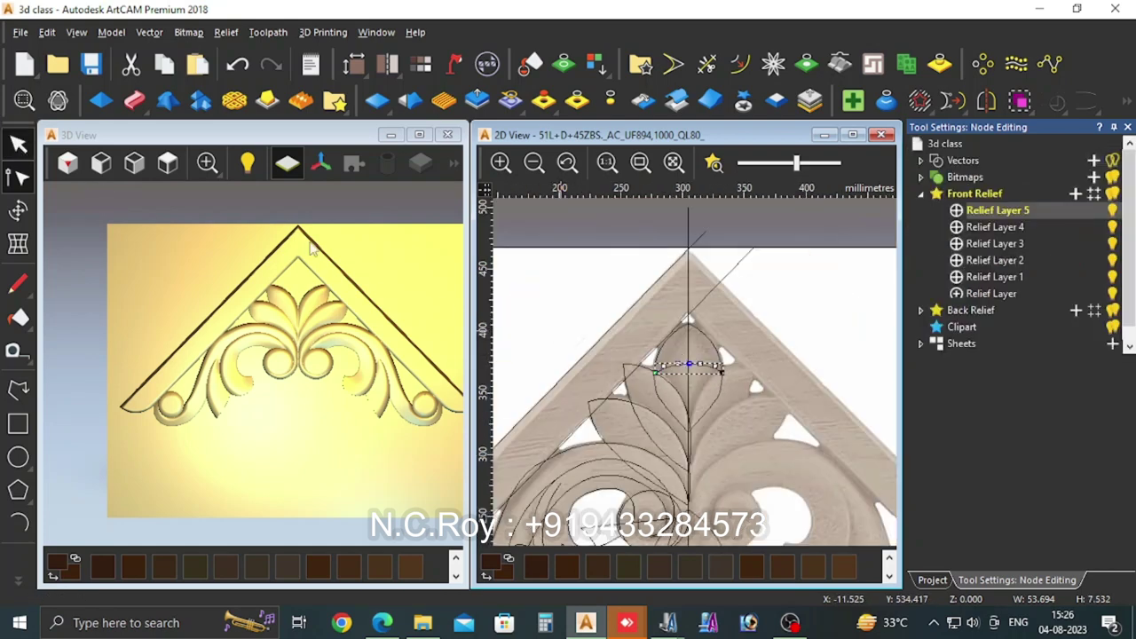
scroll(749, 426, "down", 1)
scroll(715, 447, "up", 1)
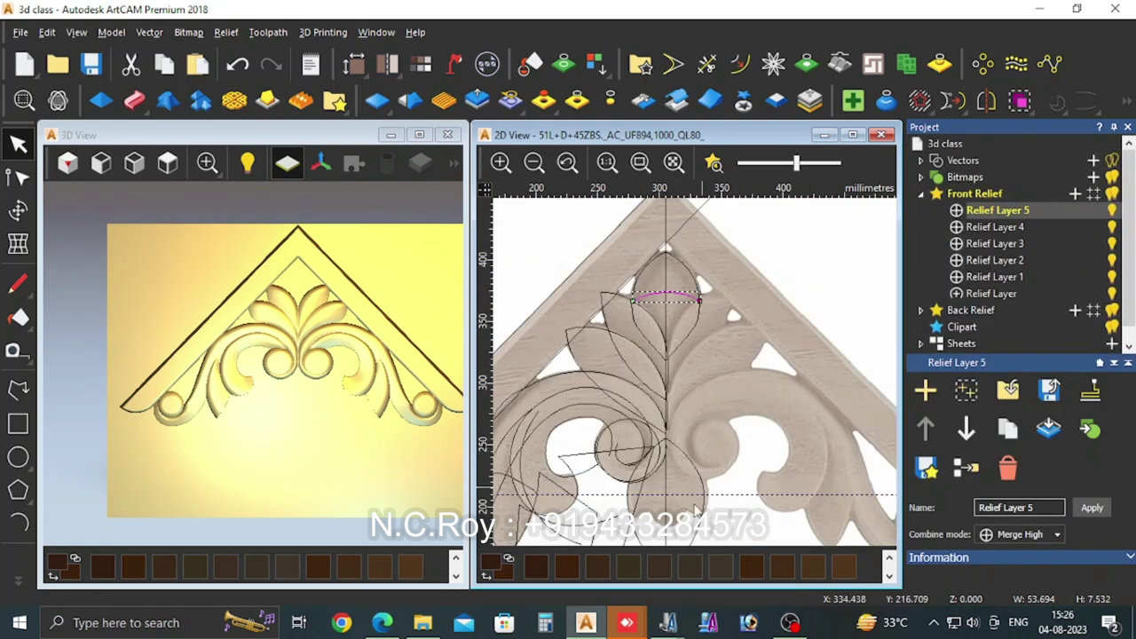
left_click(631, 529)
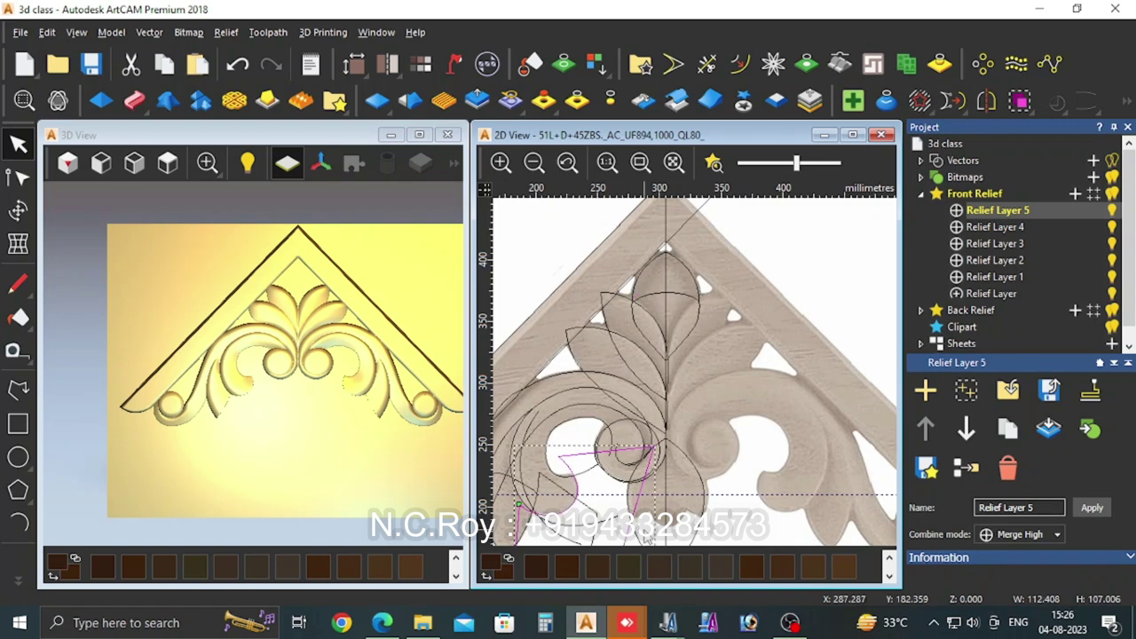
left_click(634, 531)
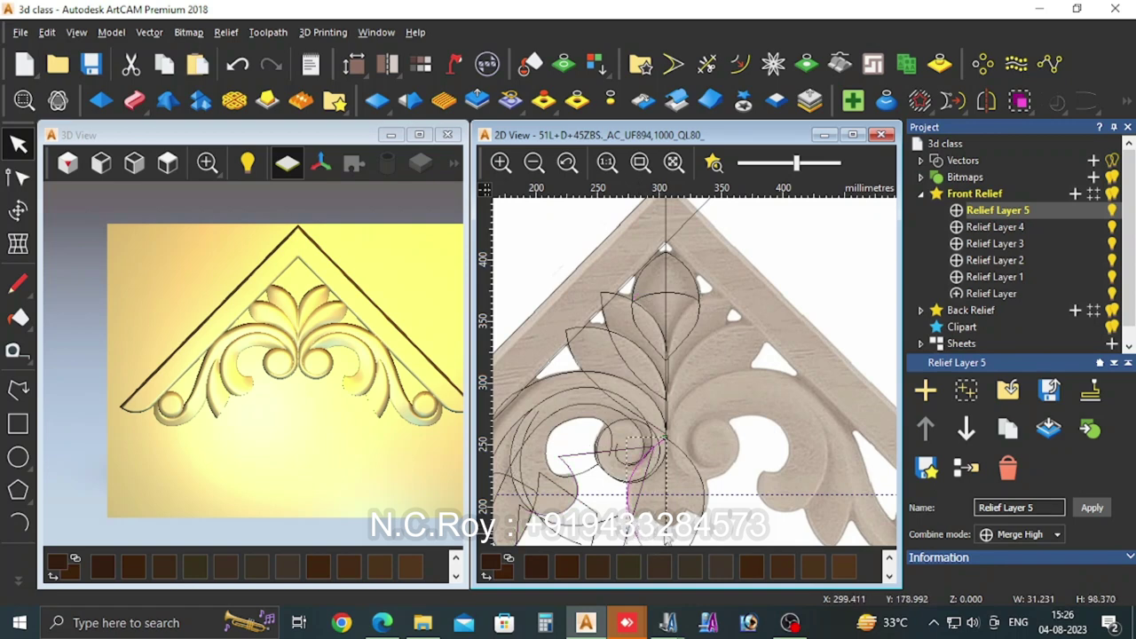
left_click(701, 527)
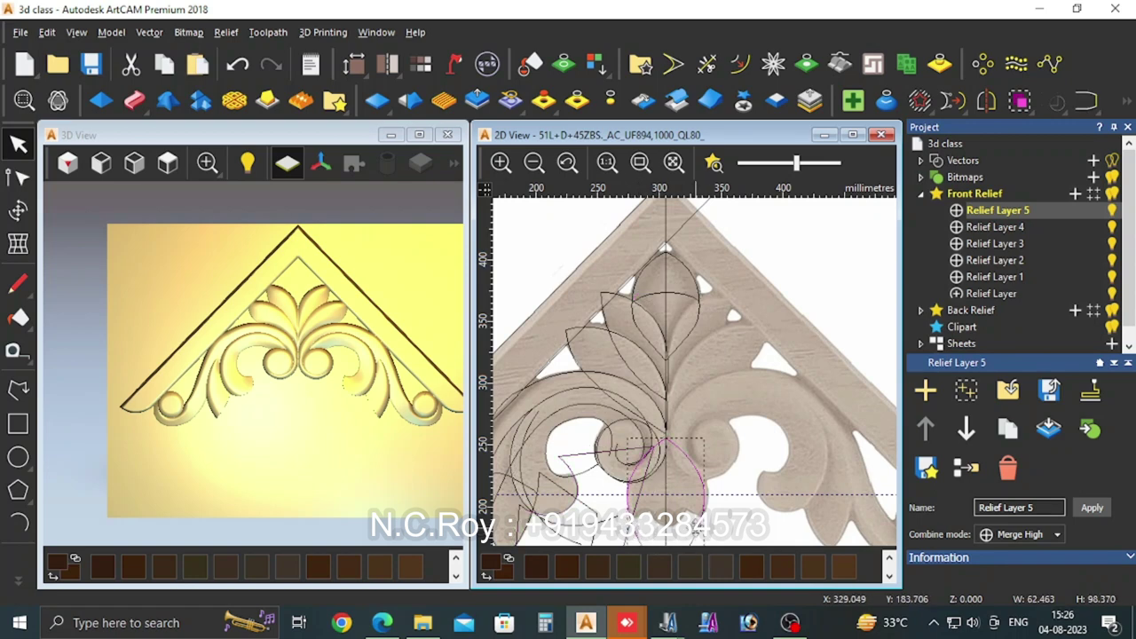
Step: Apply a Two Rail Sweep with a cross section, height profile and exact-height vector control
left_click(140, 103)
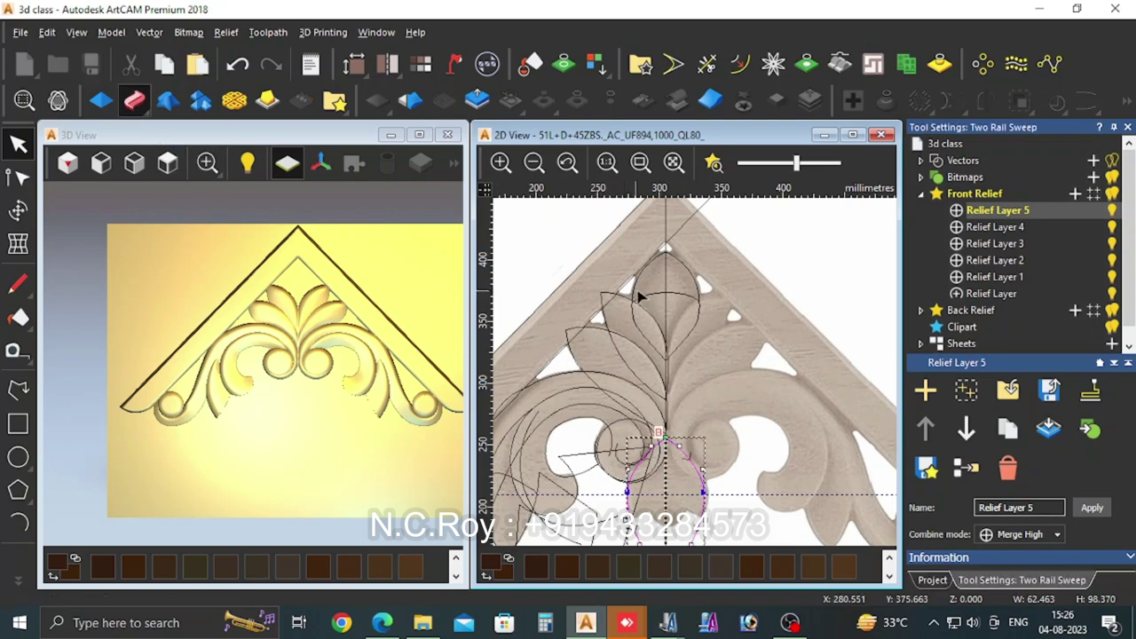
left_click(942, 400)
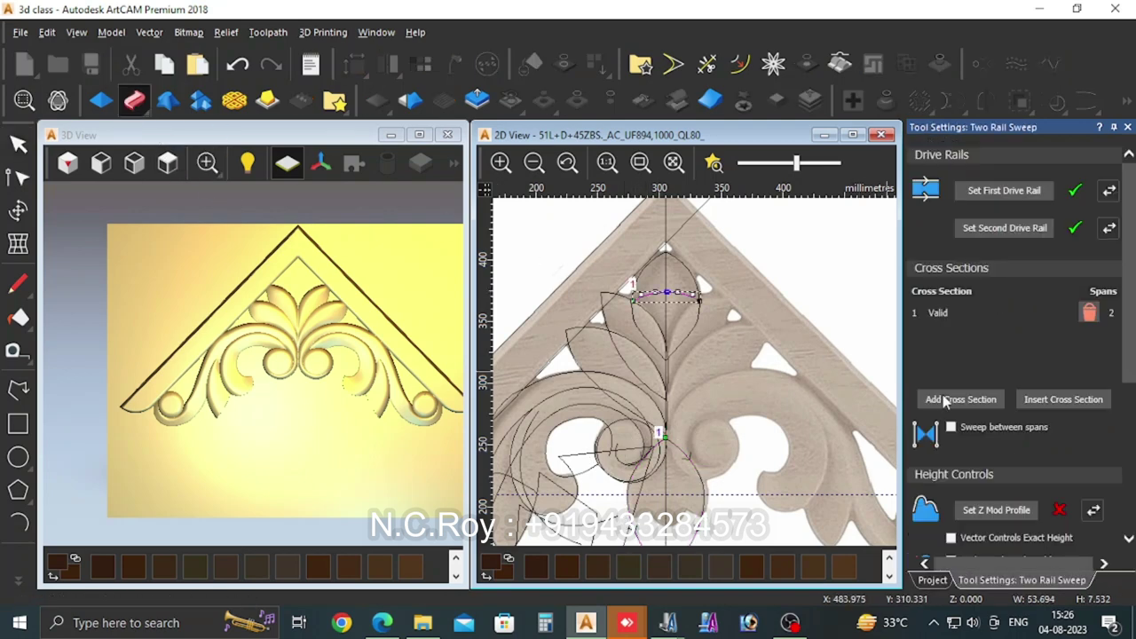
scroll(785, 307, "down", 2)
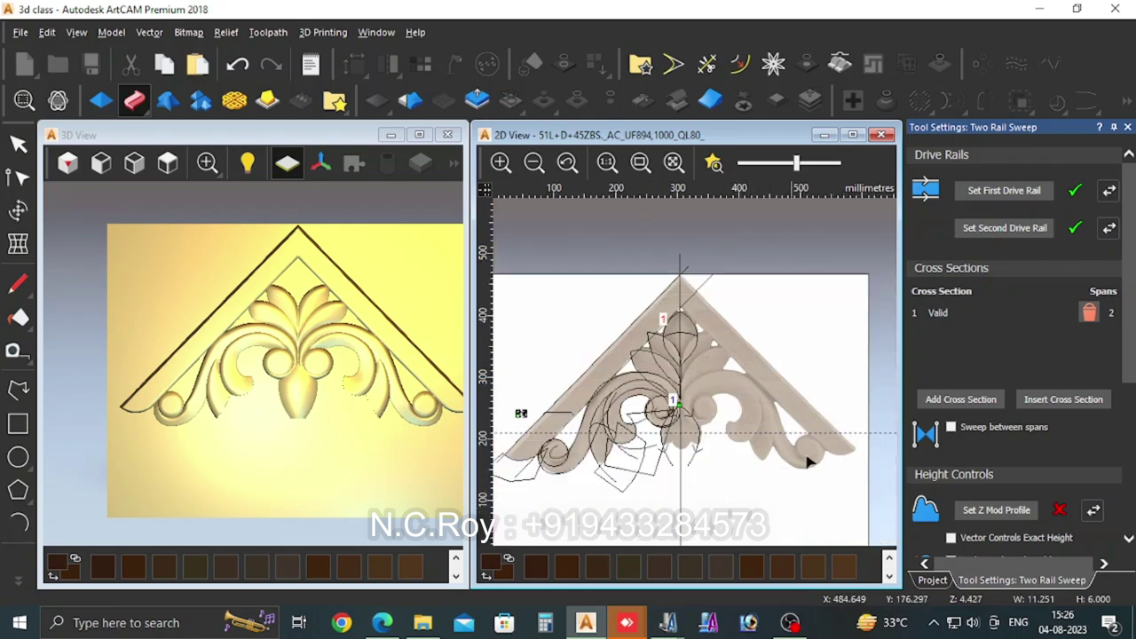
left_click(985, 513)
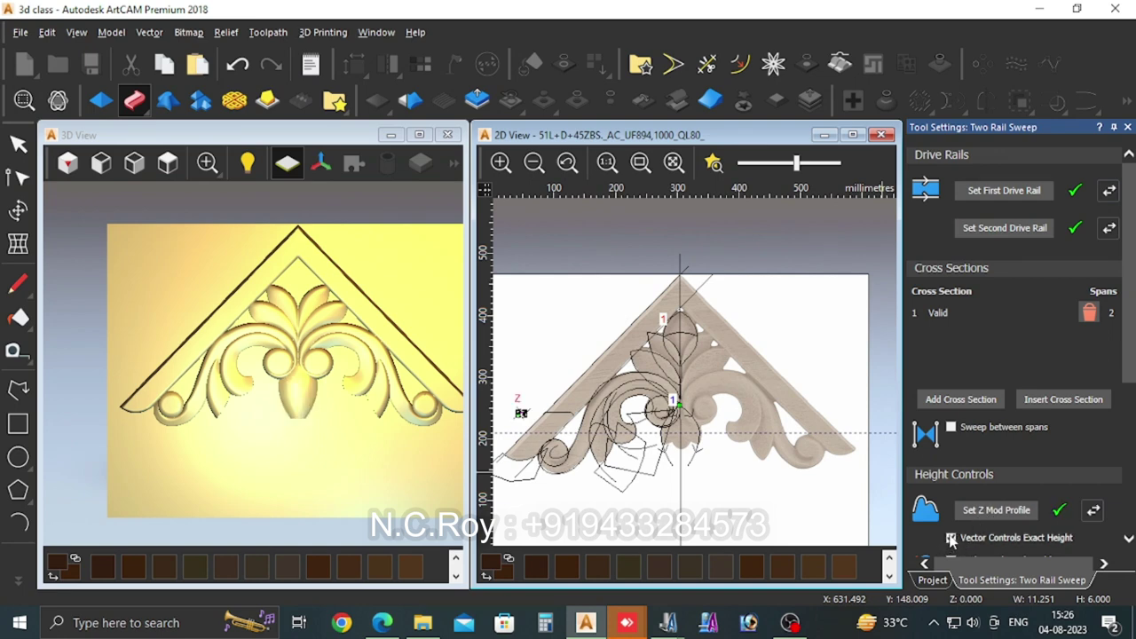
left_click(950, 537)
left_click_drag(1129, 361, 1127, 514)
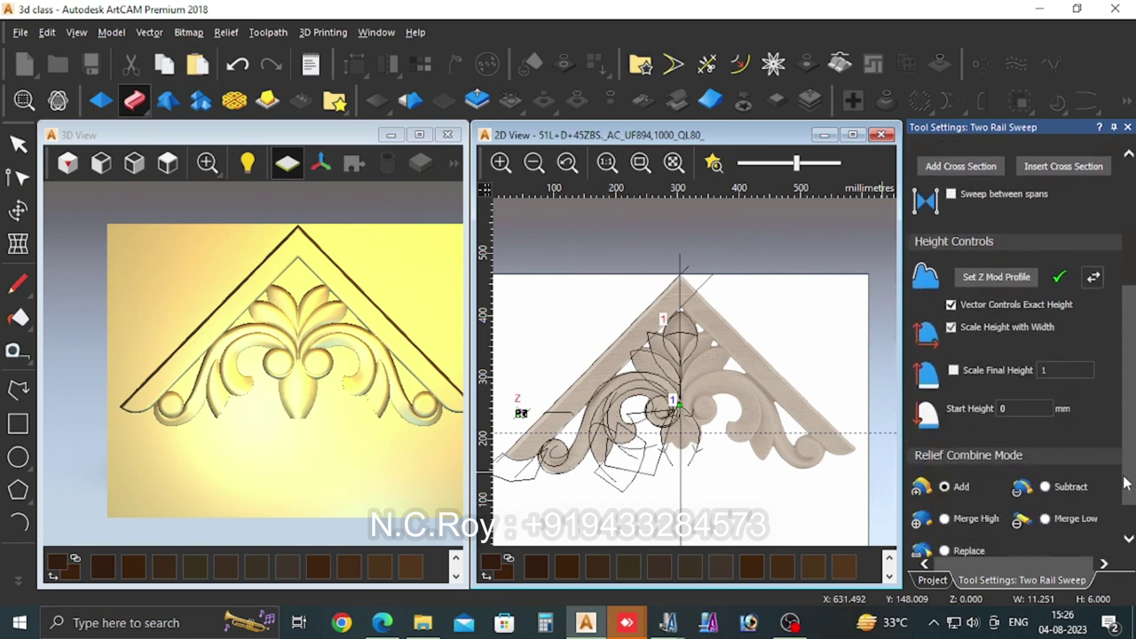
left_click(1022, 542)
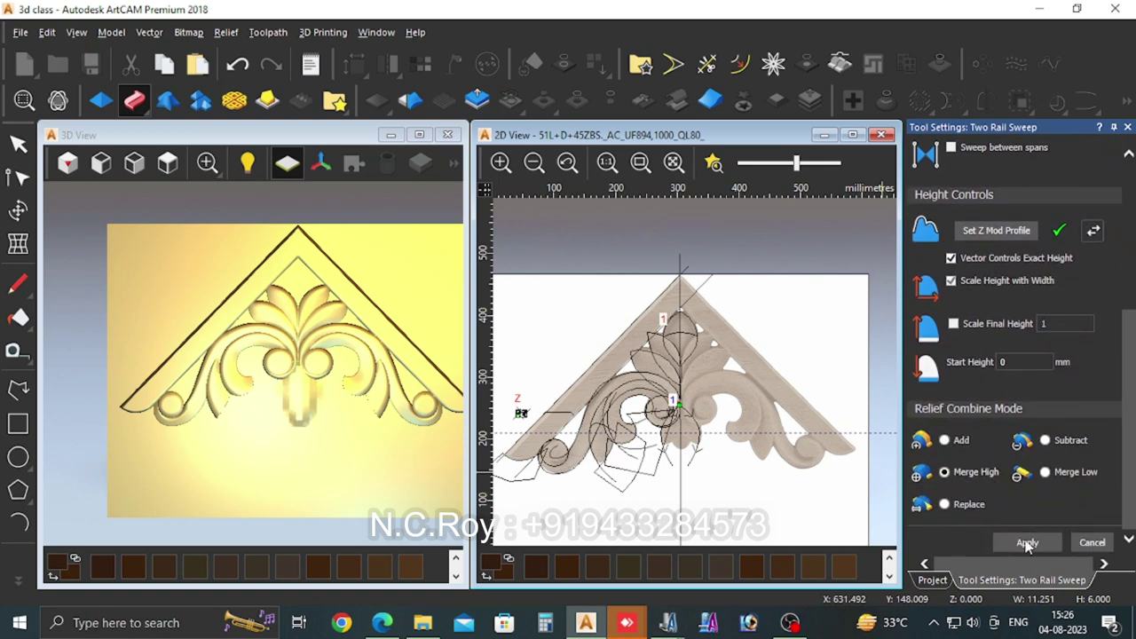
Step: Set the apex oval as the first drive rail and finish the sweep
left_click(666, 334)
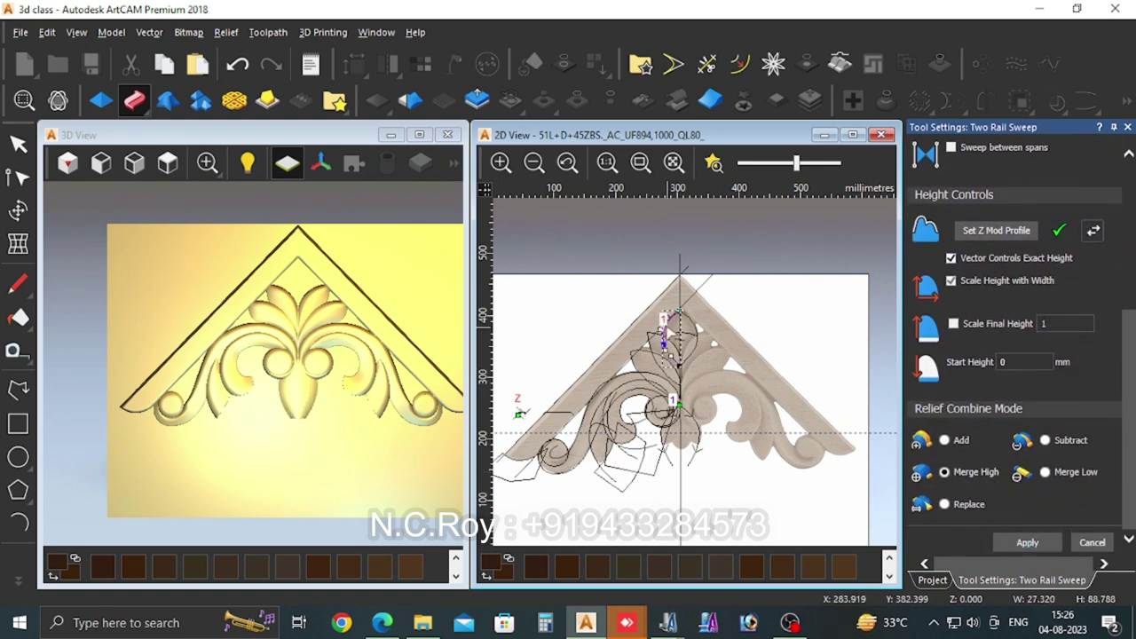
left_click(696, 335)
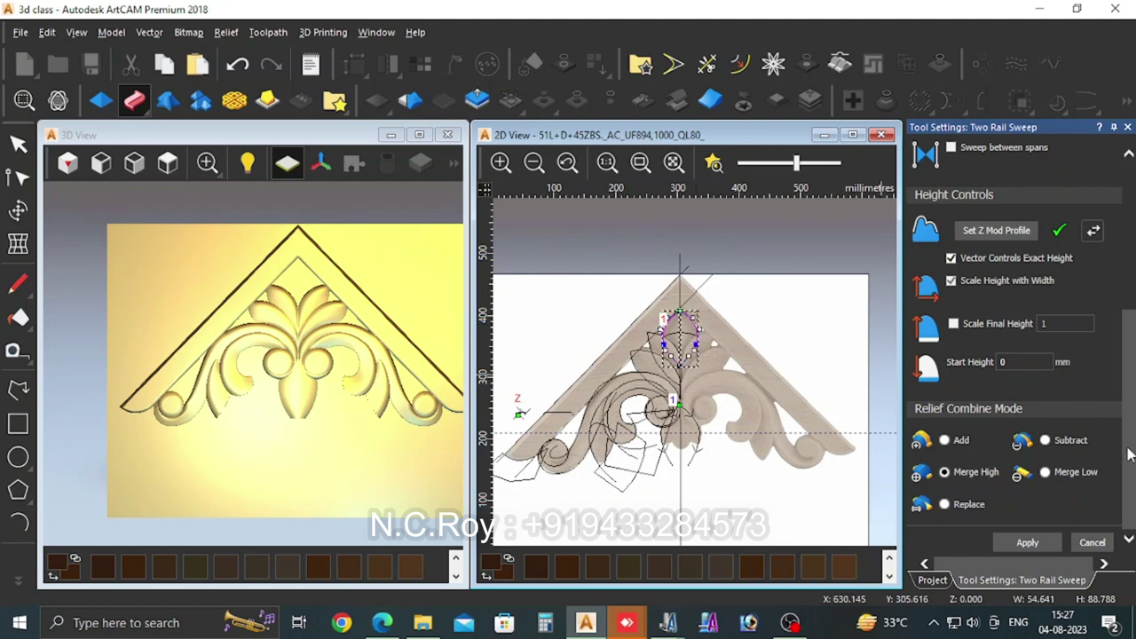
left_click_drag(1128, 451, 1099, 255)
left_click(993, 198)
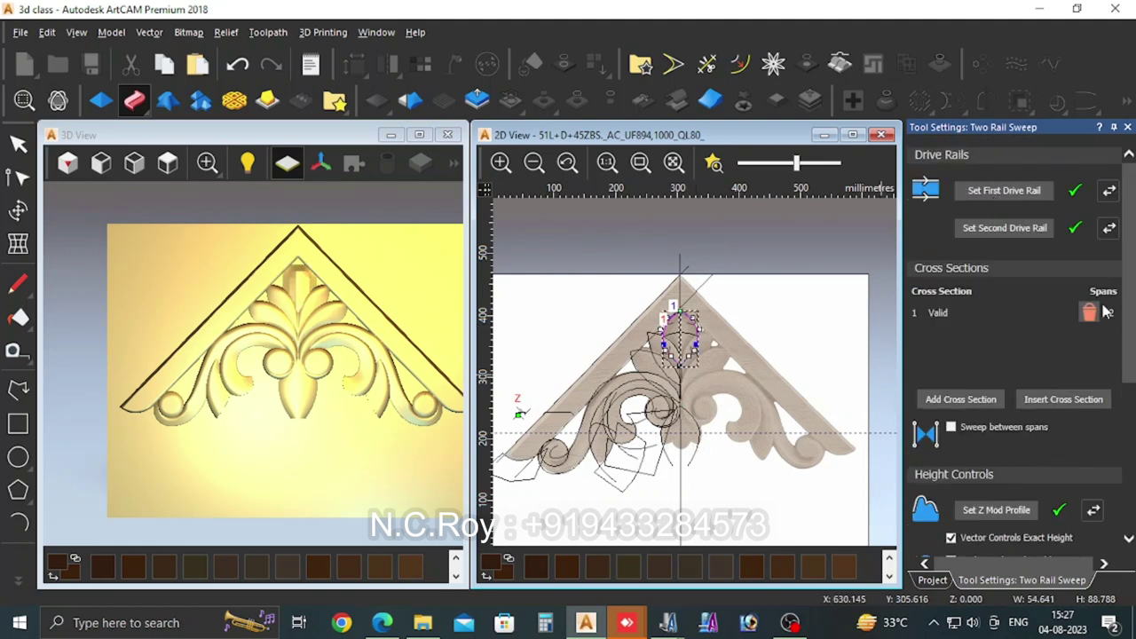
left_click_drag(1130, 350, 1129, 535)
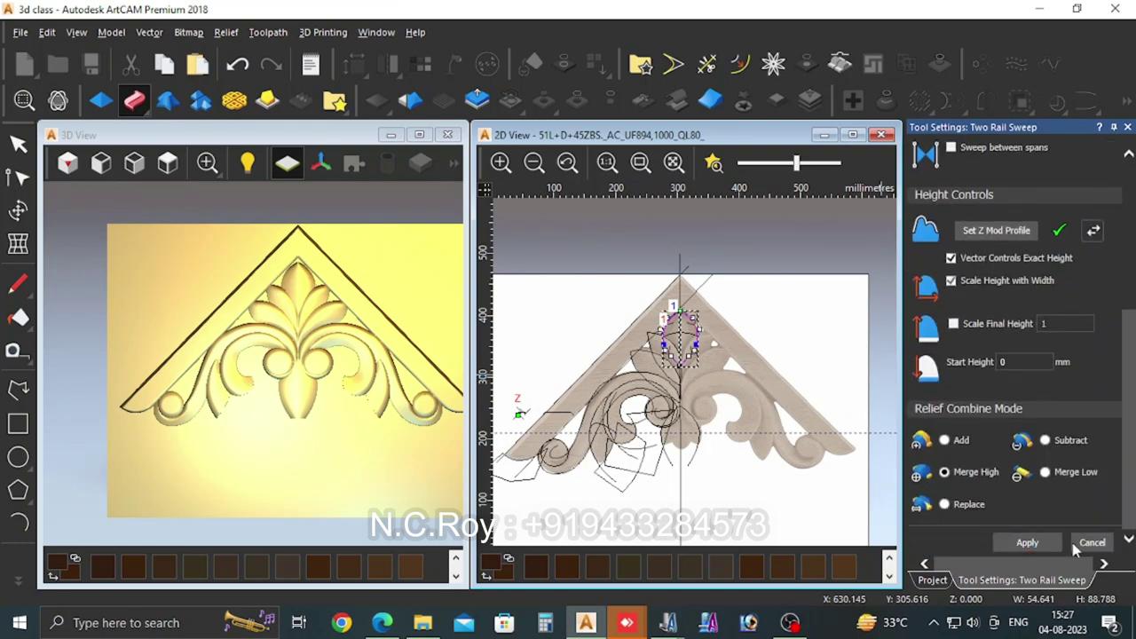
left_click(1092, 542)
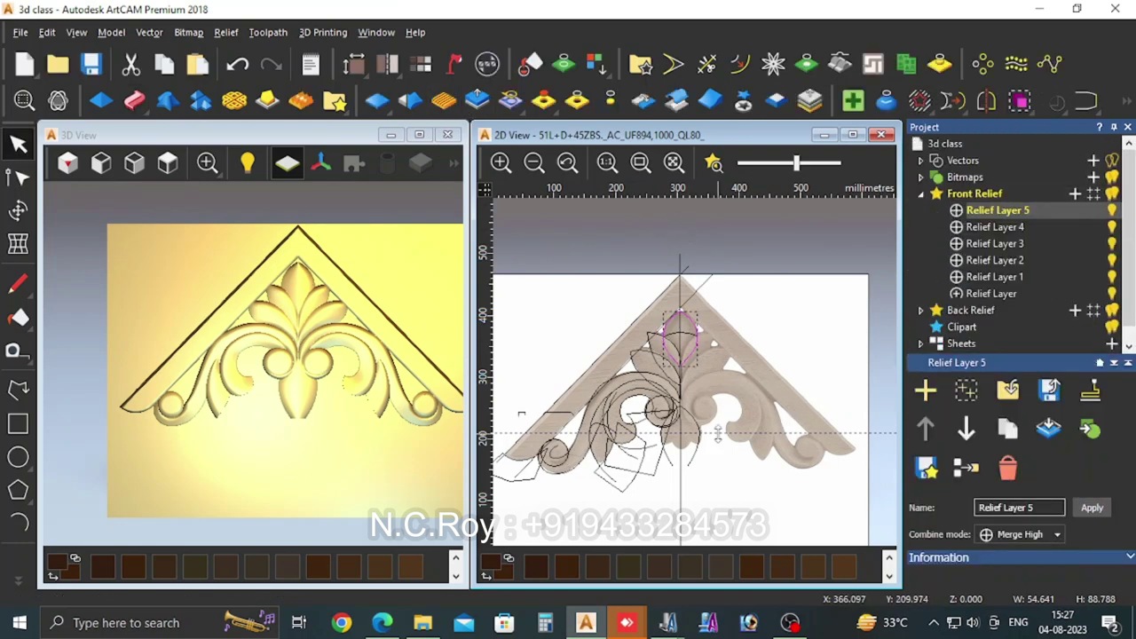
Step: Maximize the 3D view, zoom in on the apex, and select the carving sculpting tool
left_click(379, 206)
left_click(419, 134)
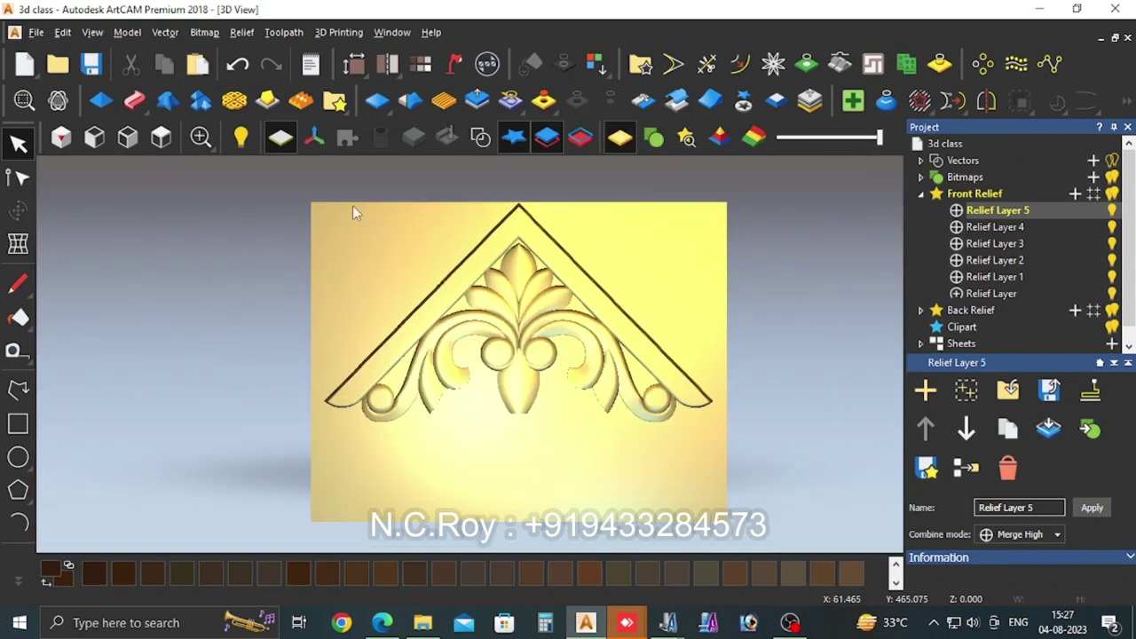
scroll(520, 279, "up", 2)
scroll(642, 249, "up", 2)
scroll(611, 274, "up", 1)
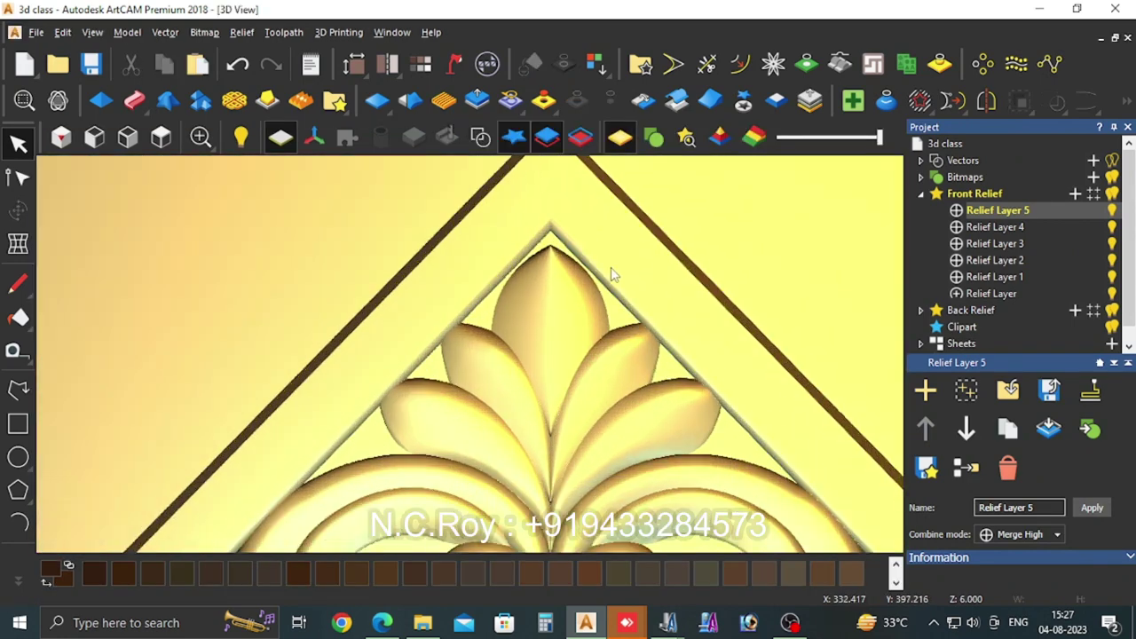
left_click(20, 580)
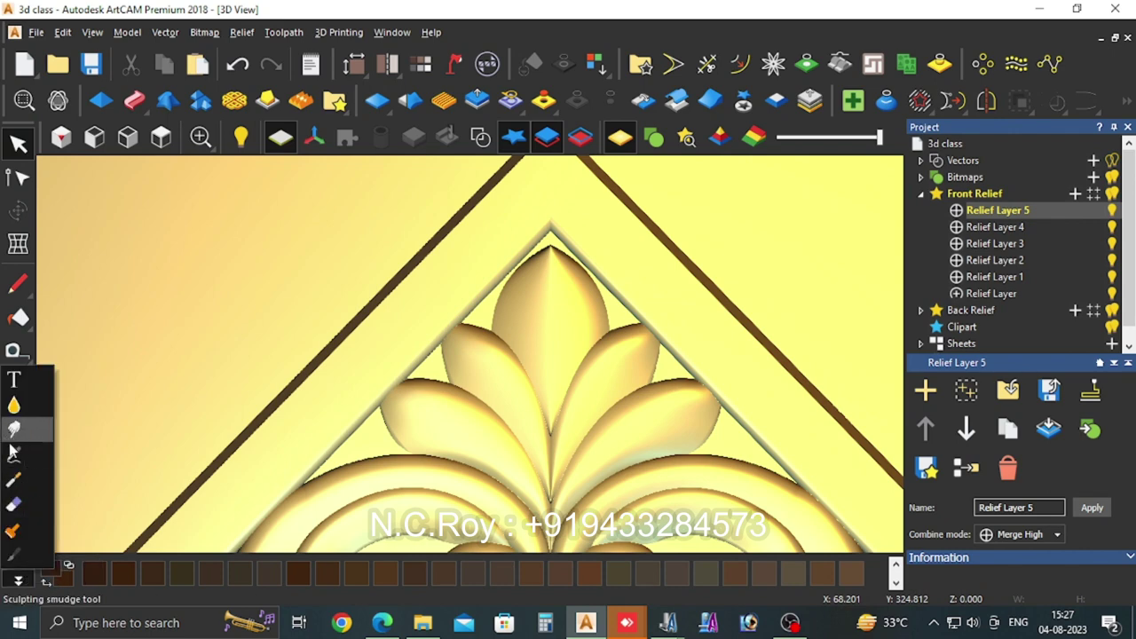
left_click(14, 479)
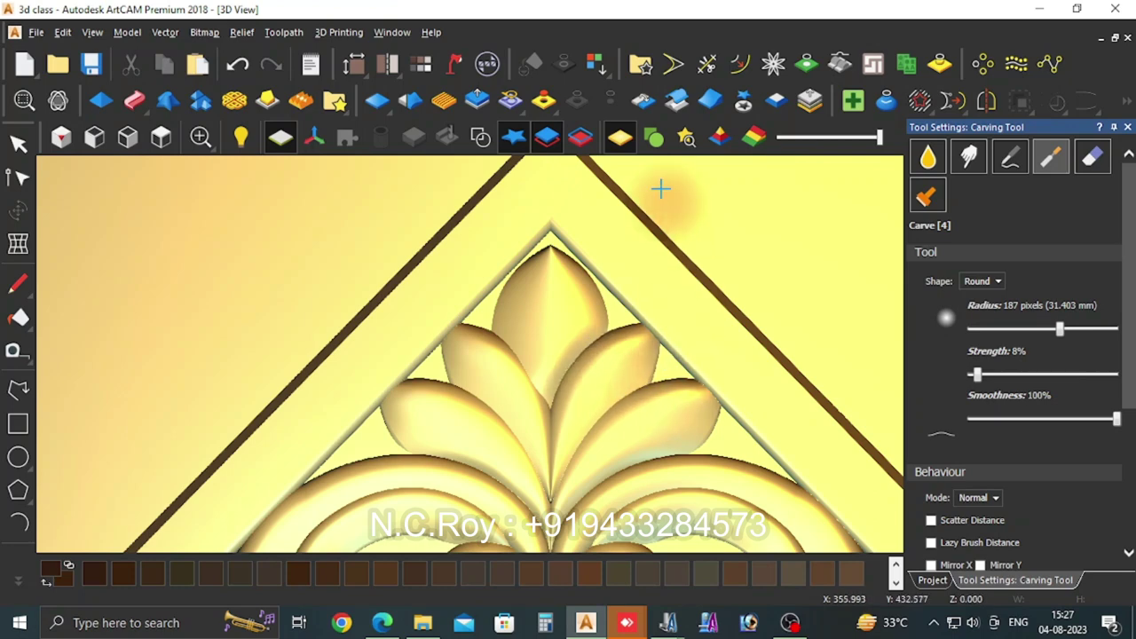
Step: Sculpt the relief around the left central circle and the stem below the circles
scroll(755, 301, "down", 2)
scroll(755, 302, "down", 2)
left_click(642, 100)
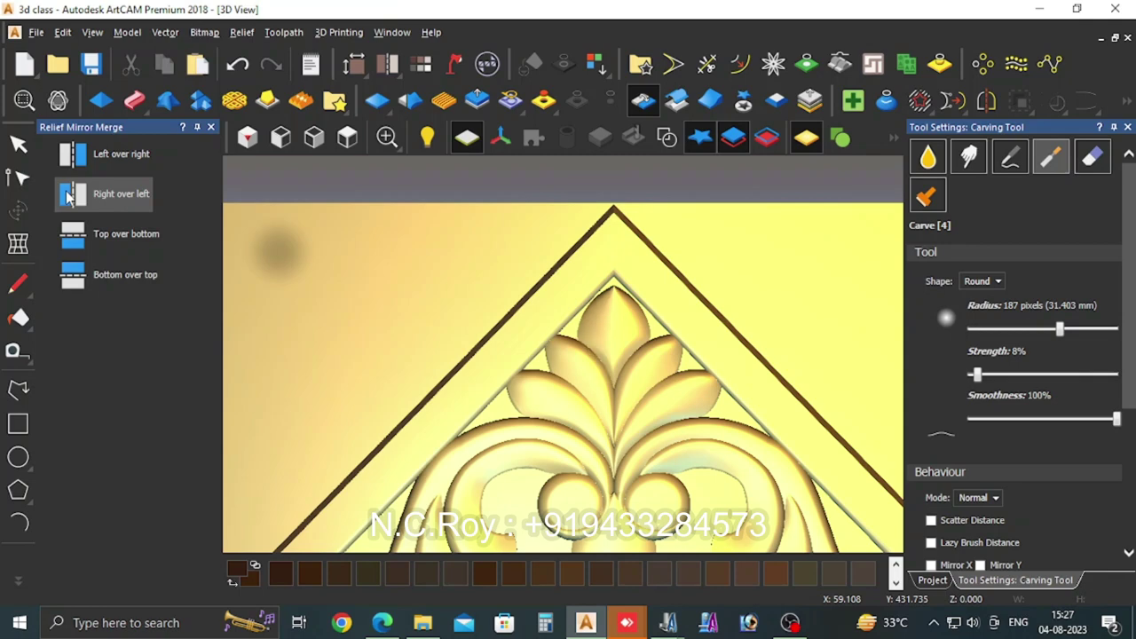
left_click(210, 127)
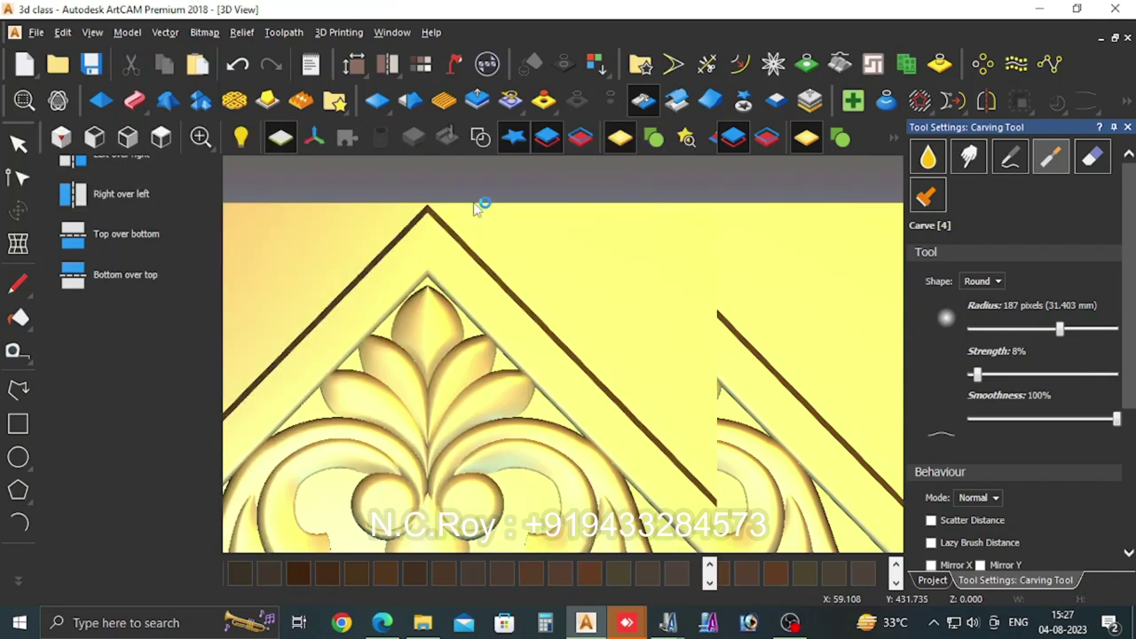
scroll(761, 310, "down", 3)
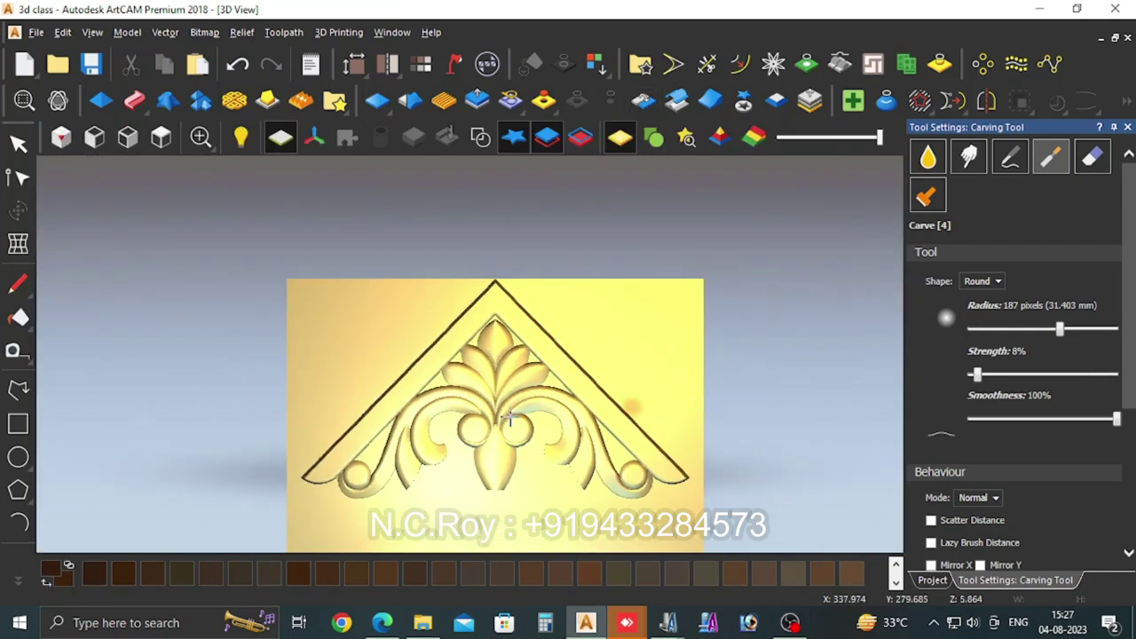
scroll(508, 425, "up", 2)
scroll(508, 425, "up", 2)
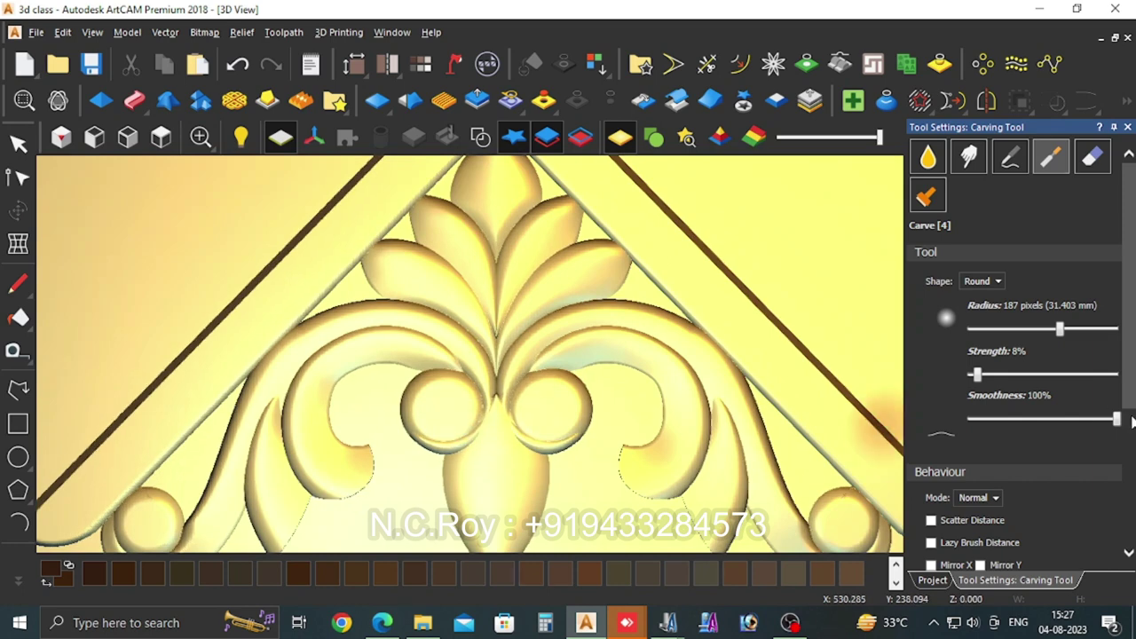
left_click_drag(599, 366, 452, 427)
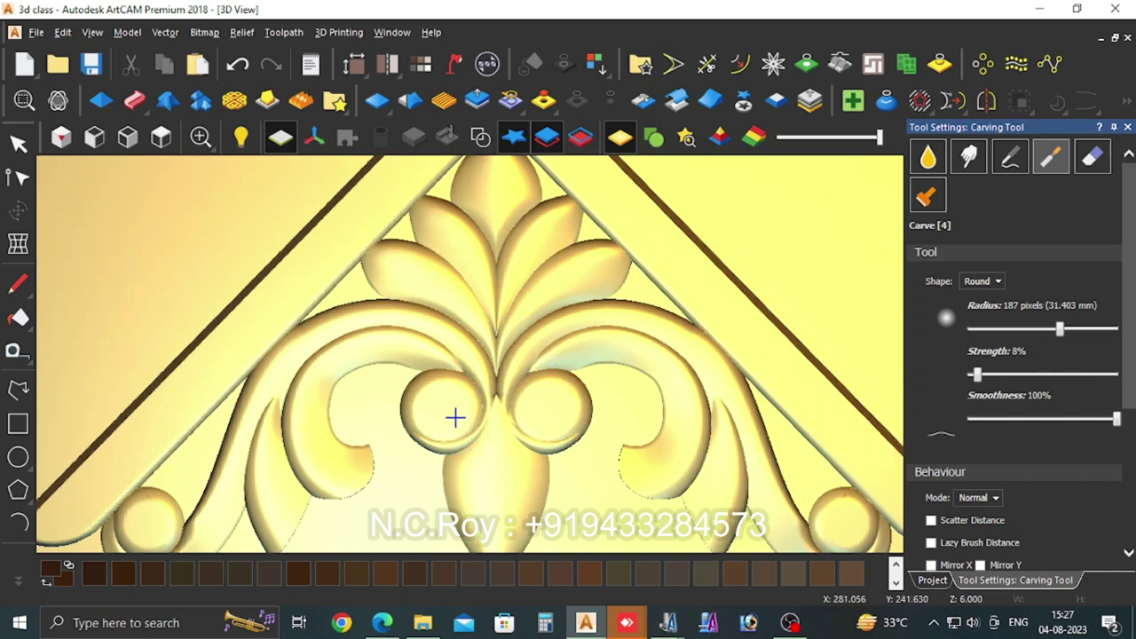
mouse_move(454, 417)
left_mouse_down()
mouse_move(474, 394)
mouse_move(464, 394)
left_mouse_up()
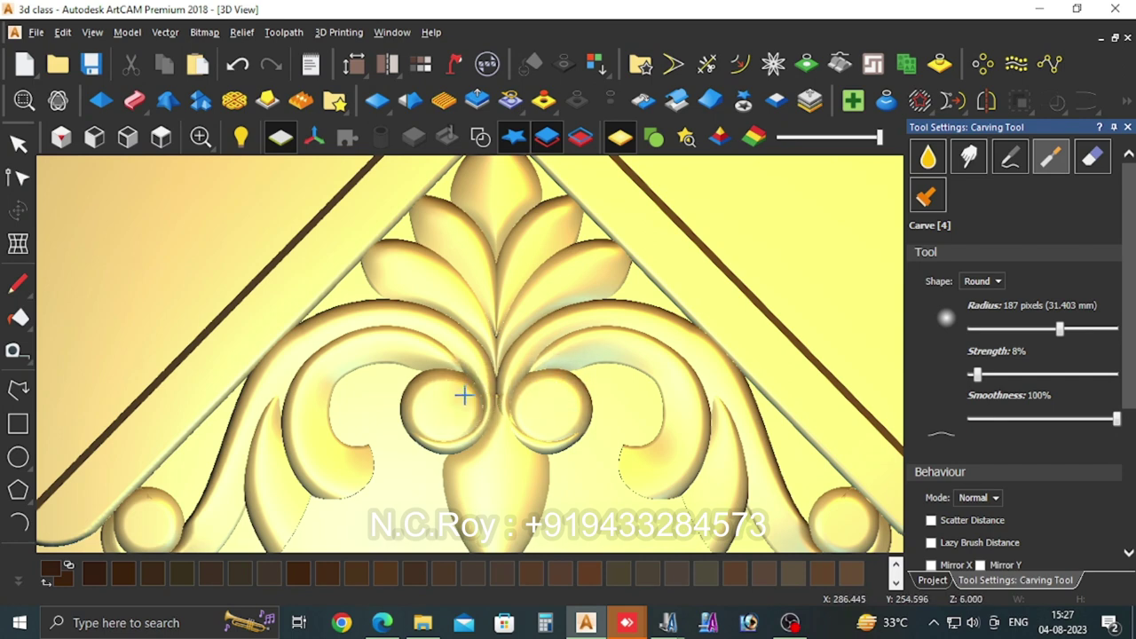
Step: Mirror Merge the relief left over right and close the carving tool
left_click(639, 102)
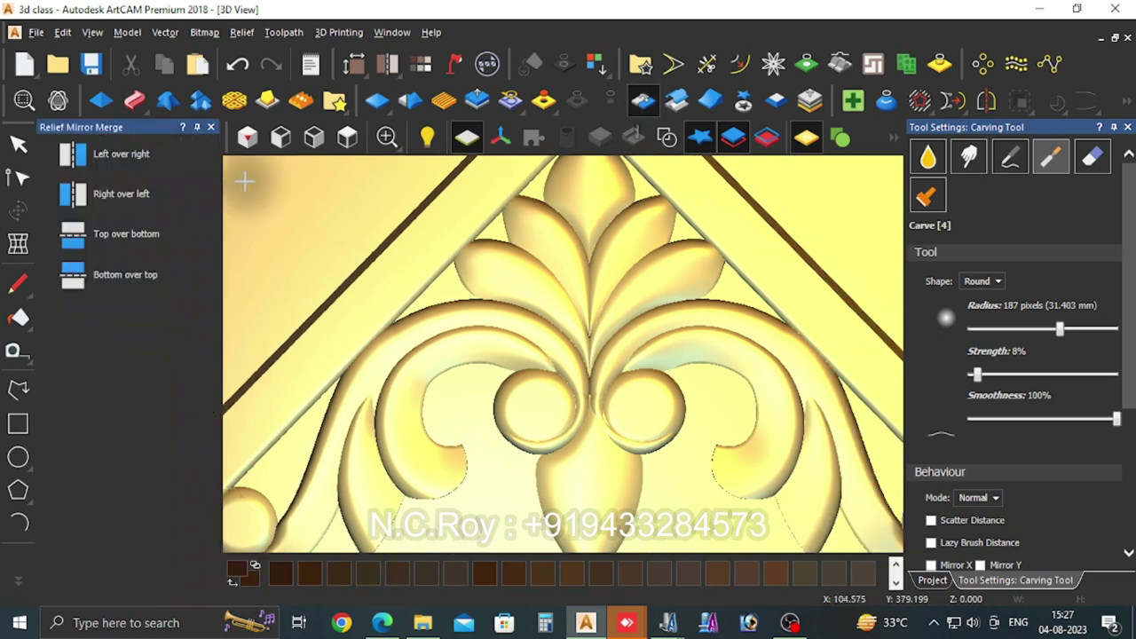
left_click(68, 166)
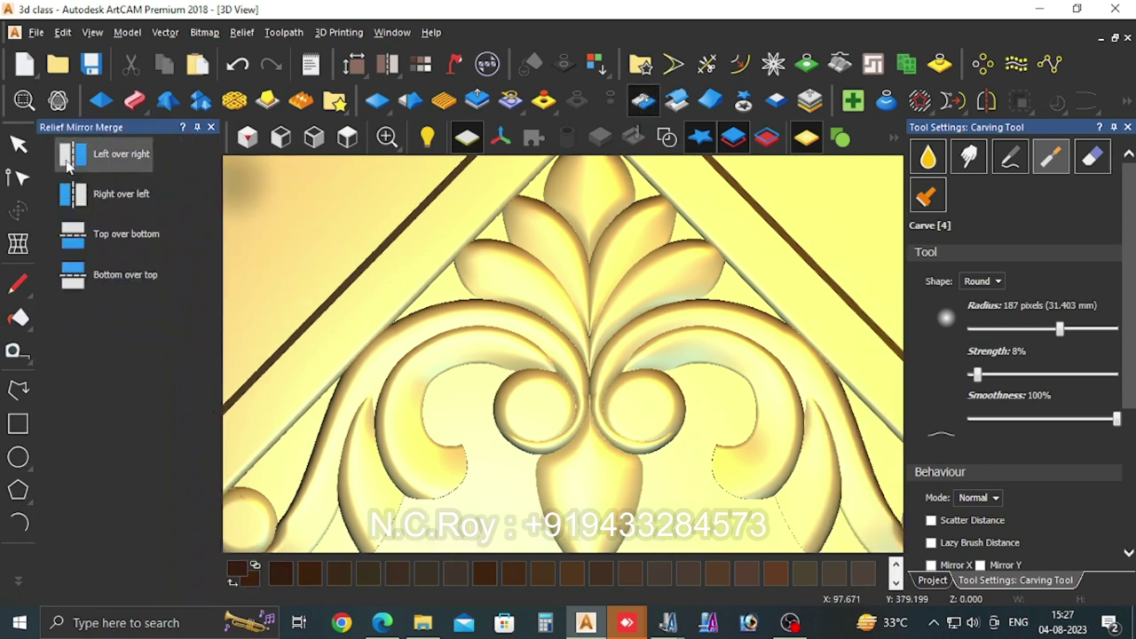
left_click(211, 127)
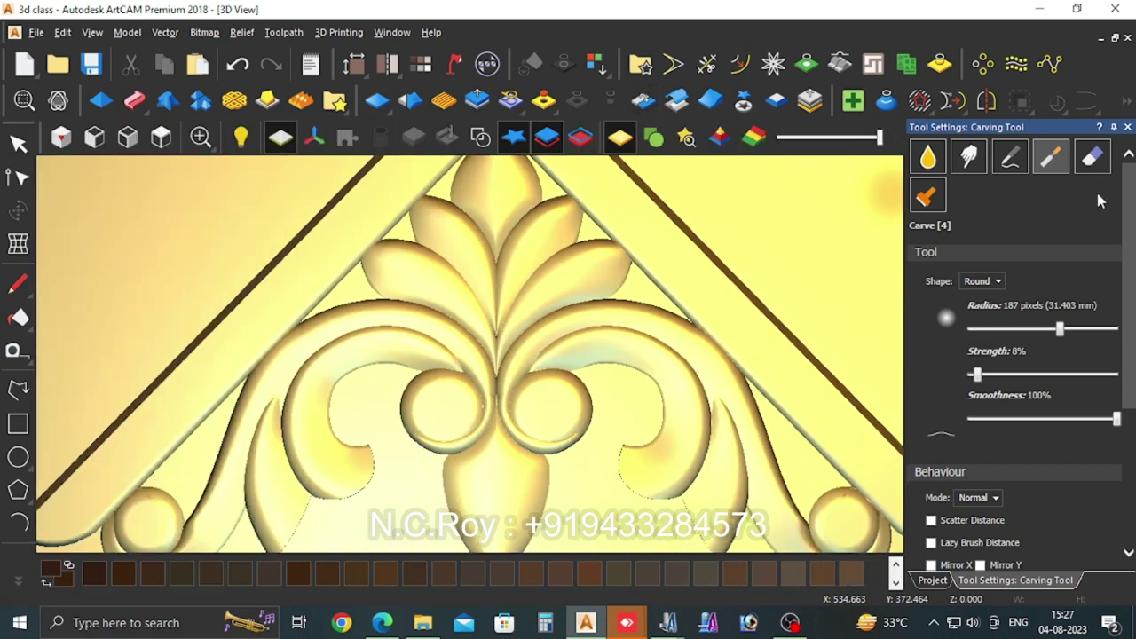
left_click(985, 207)
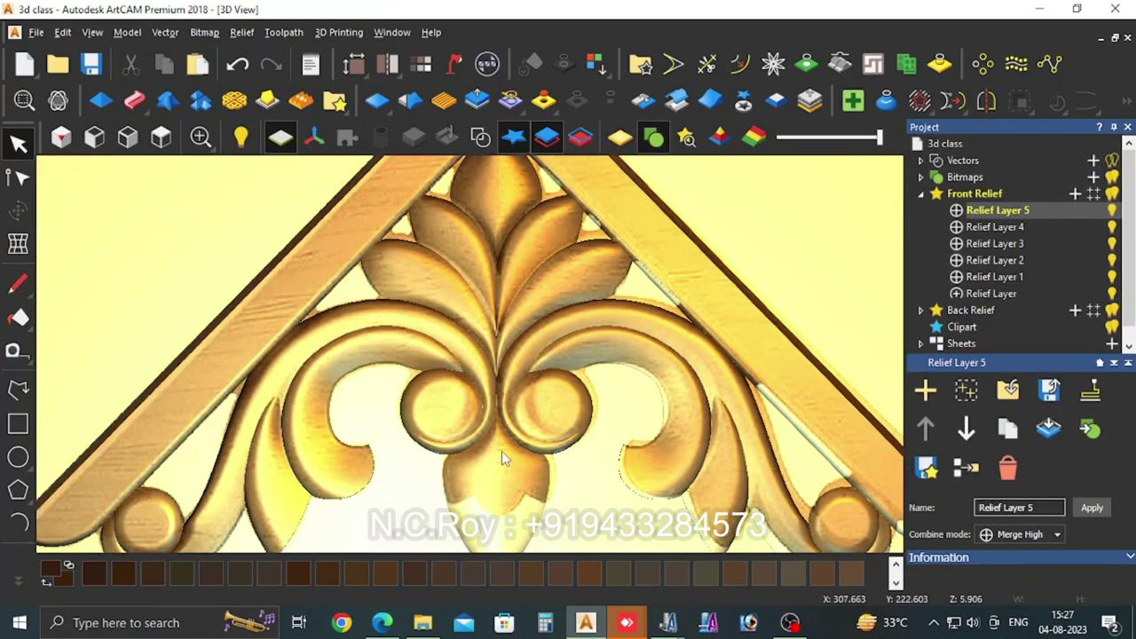
Step: Draw two arcs from left of the bulb to under the central bud
scroll(501, 451, "down", 2)
scroll(480, 453, "up", 2)
scroll(480, 453, "up", 1)
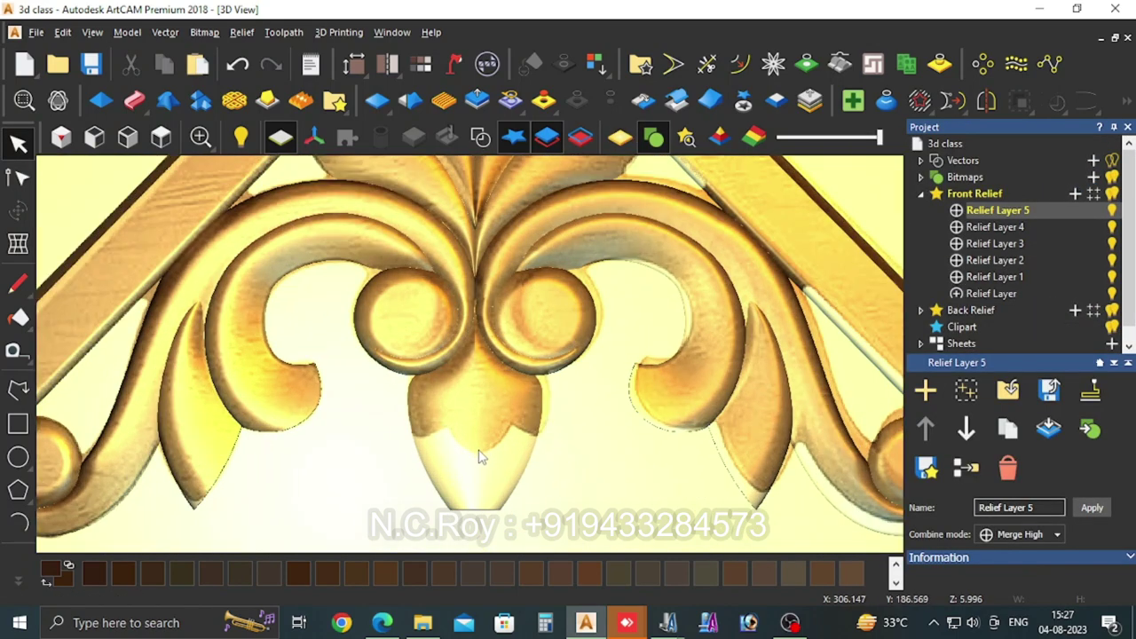
scroll(461, 444, "up", 1)
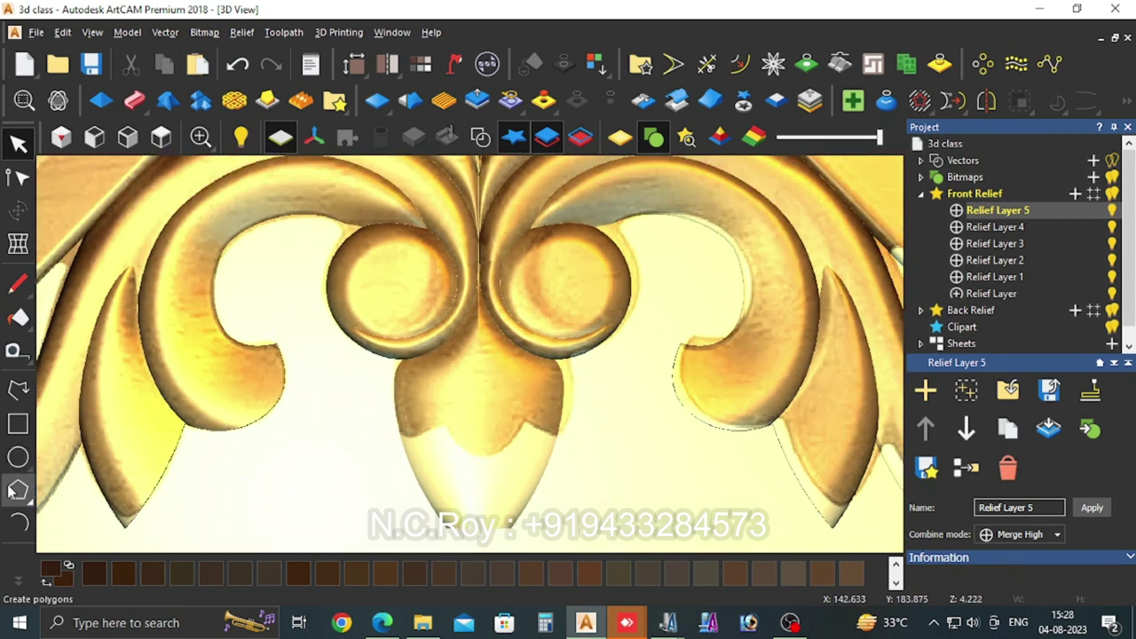
left_click(18, 523)
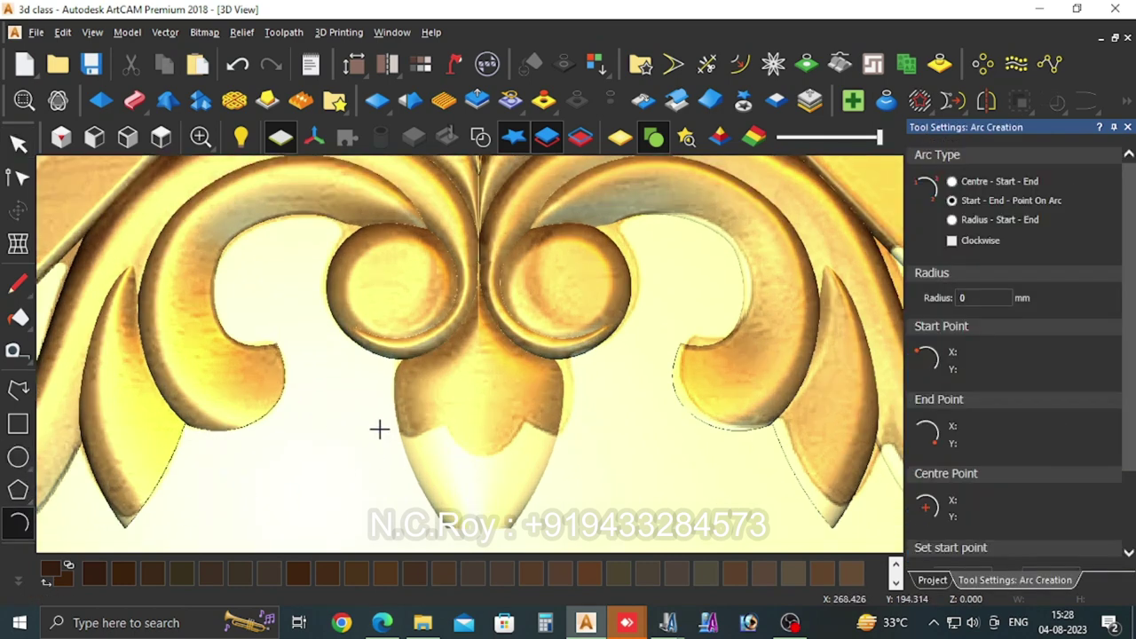
left_click(379, 430)
left_click(444, 420)
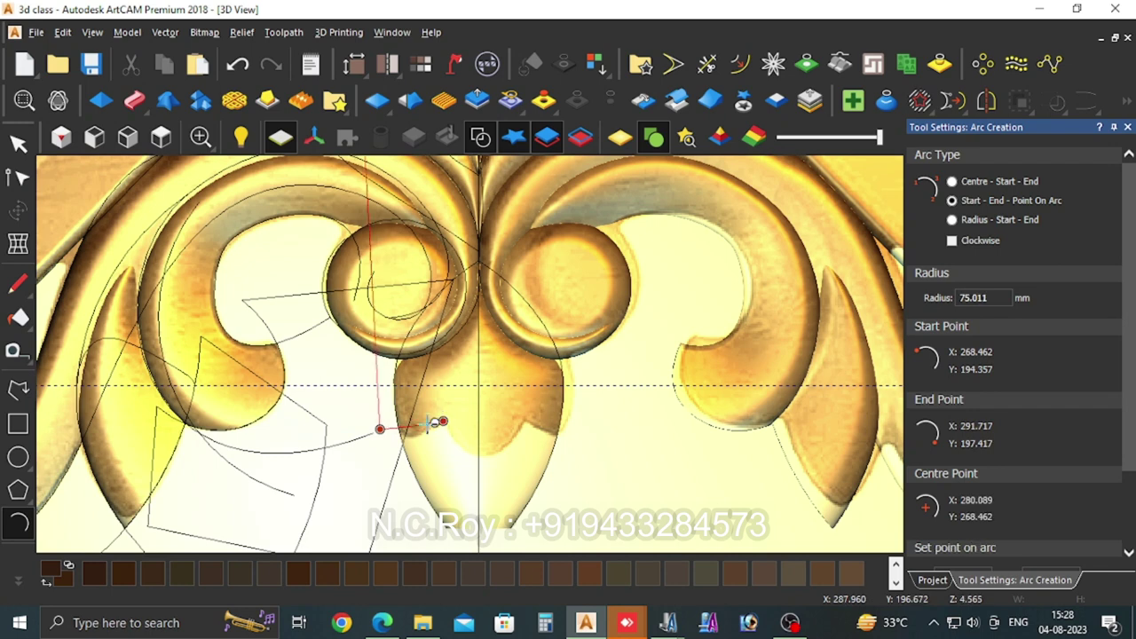
left_click(448, 427)
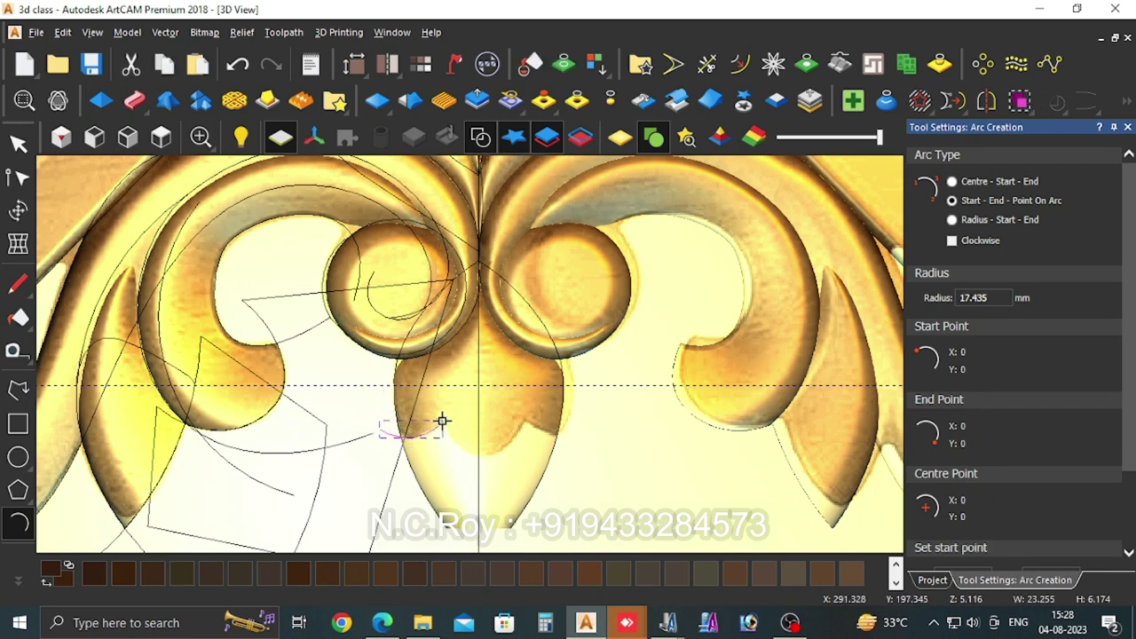
left_click(443, 422)
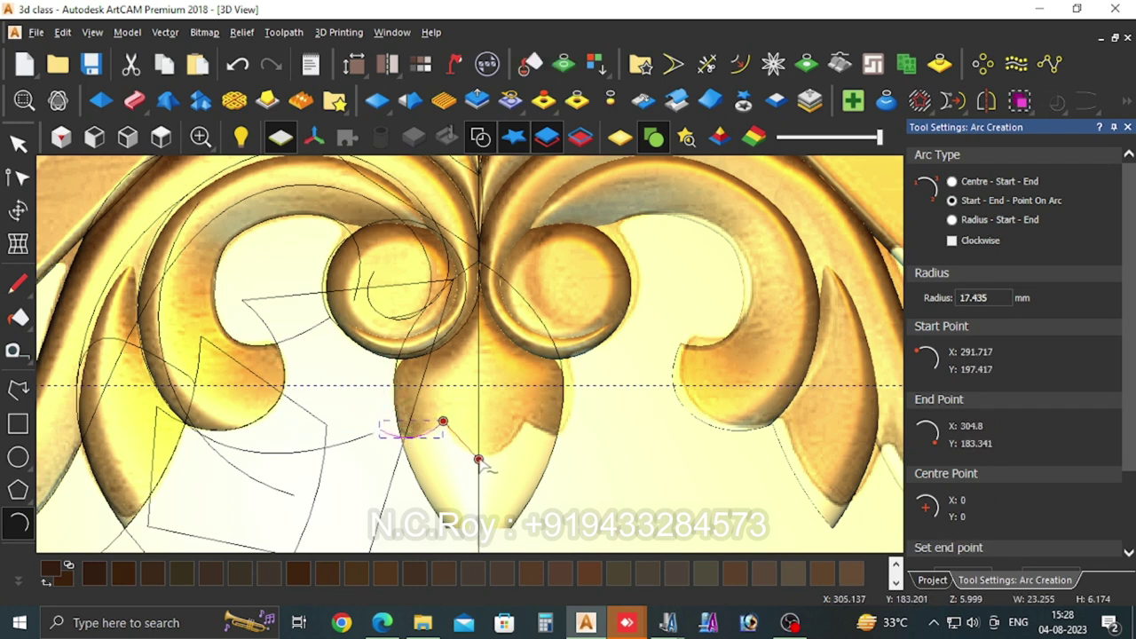
left_click(478, 459)
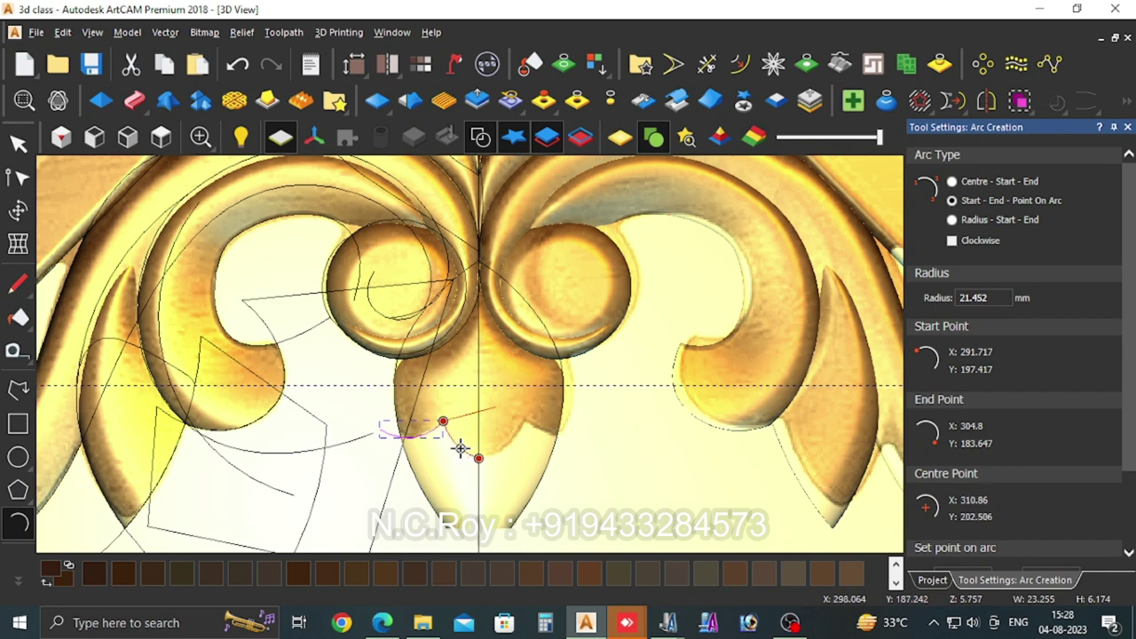
left_click(461, 449)
left_click(17, 142)
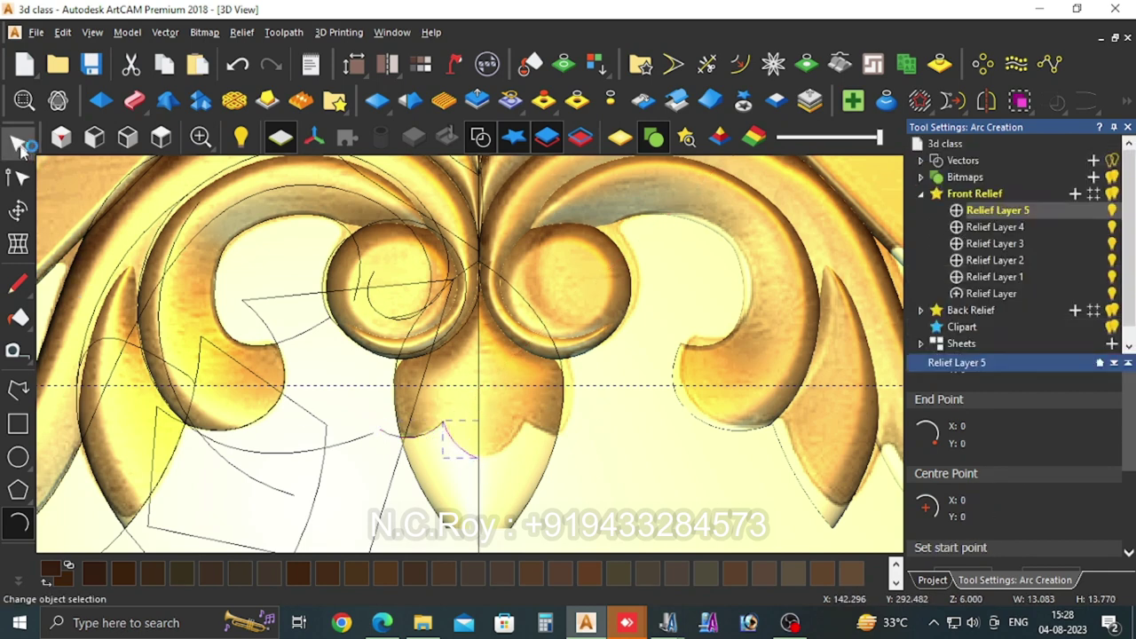
Step: Join the left curve and new arc with a line, then mirror a copy to the right
left_click(429, 433, "shift")
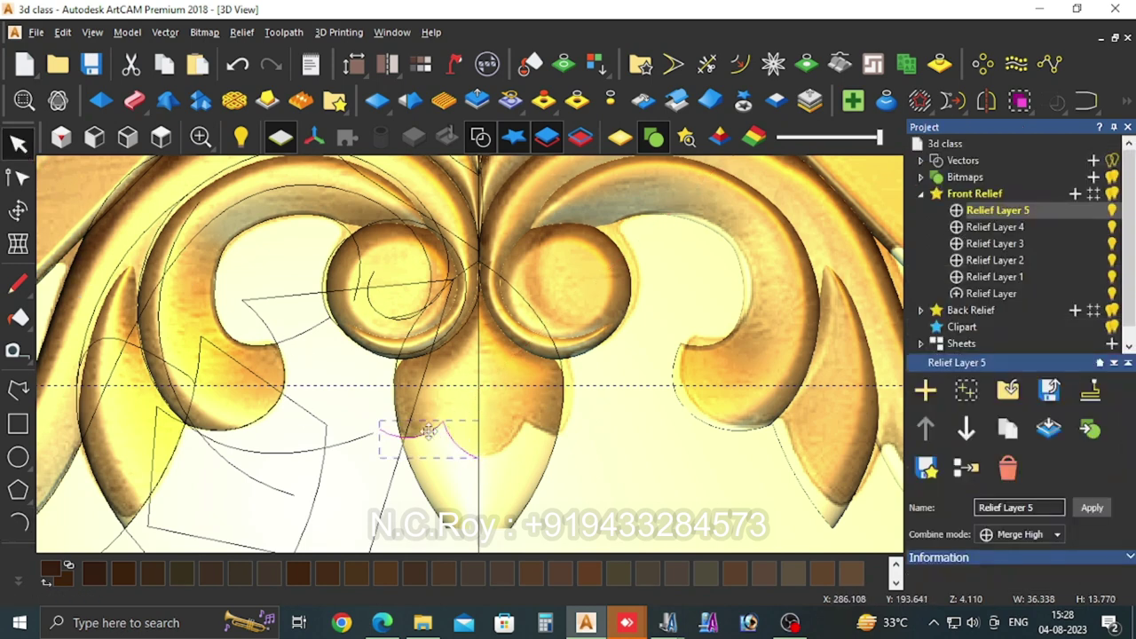
right_click(428, 432)
mouse_move(484, 309)
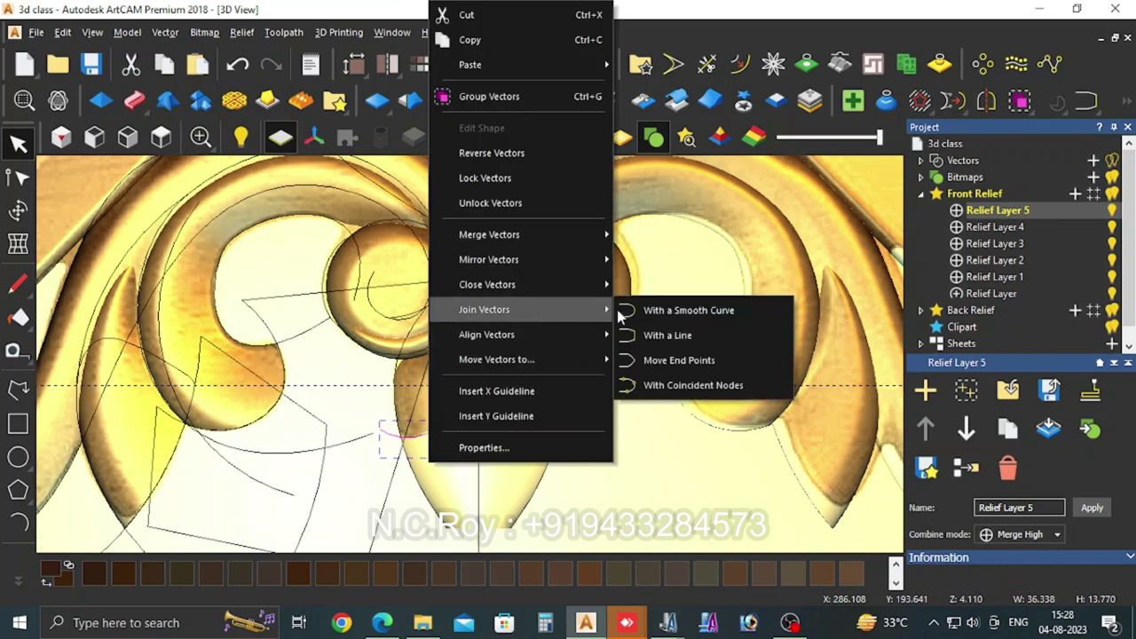
left_click(647, 334)
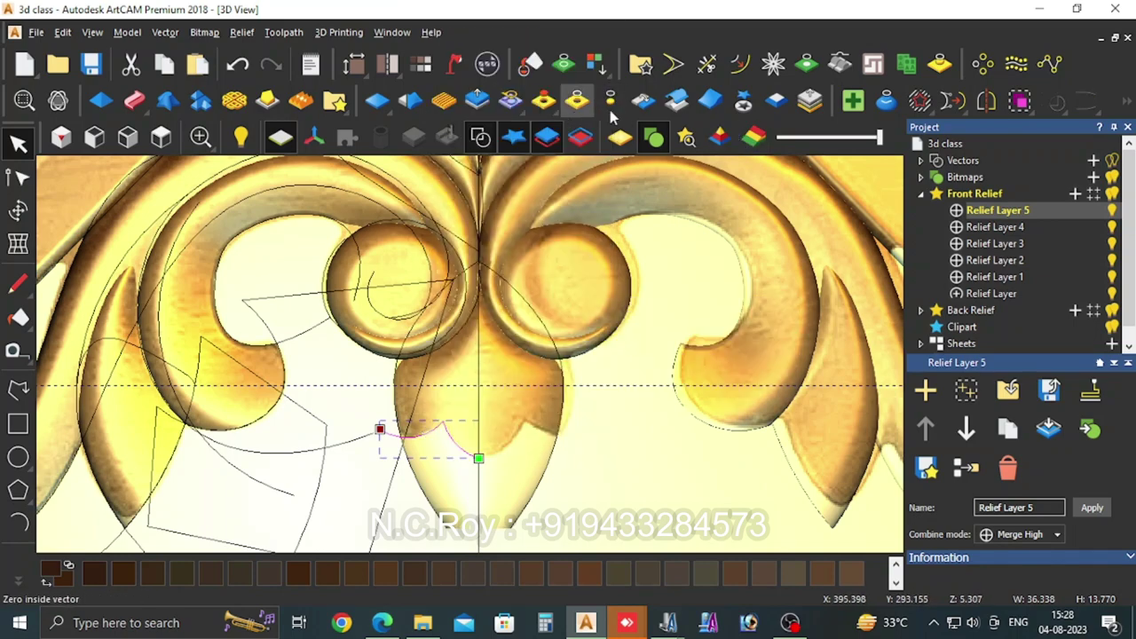
left_click(985, 102)
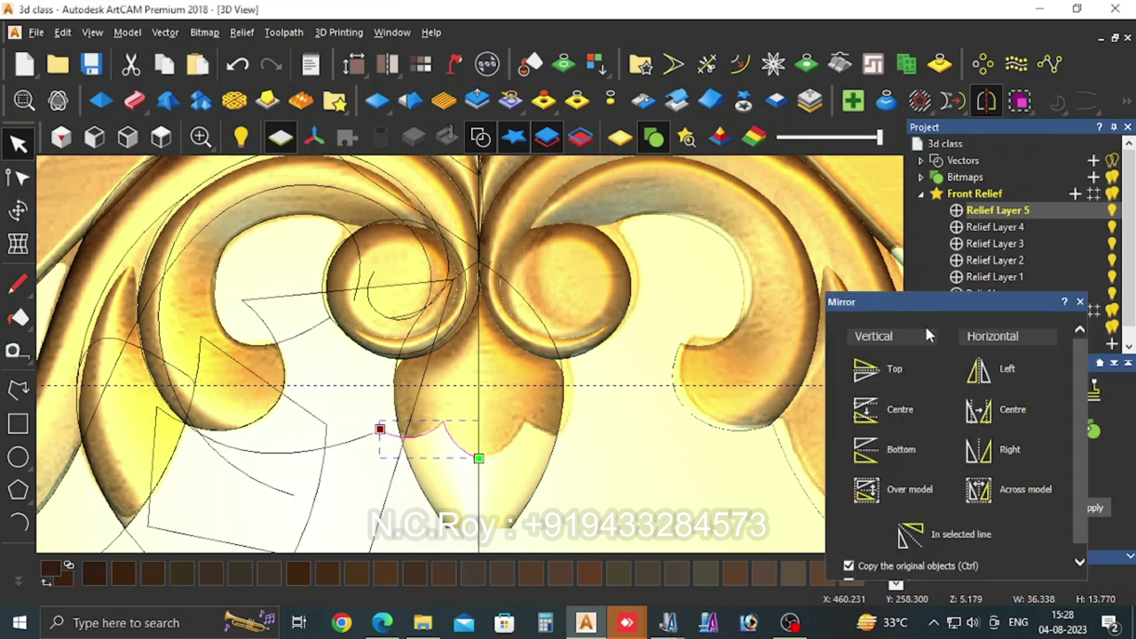
left_click(979, 449)
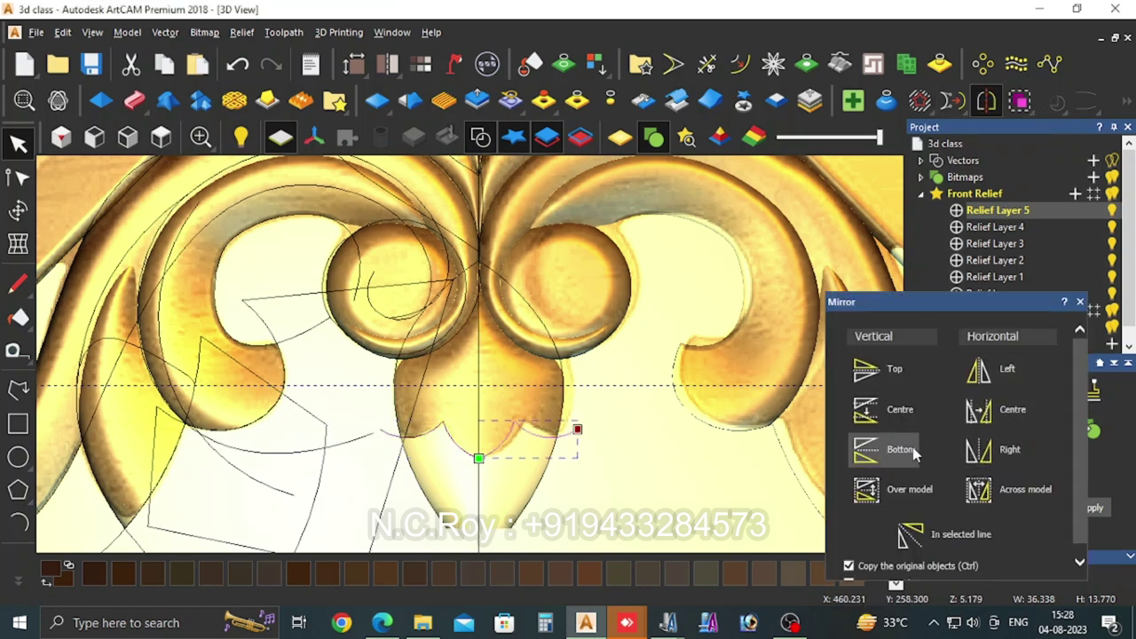
left_click(1080, 302)
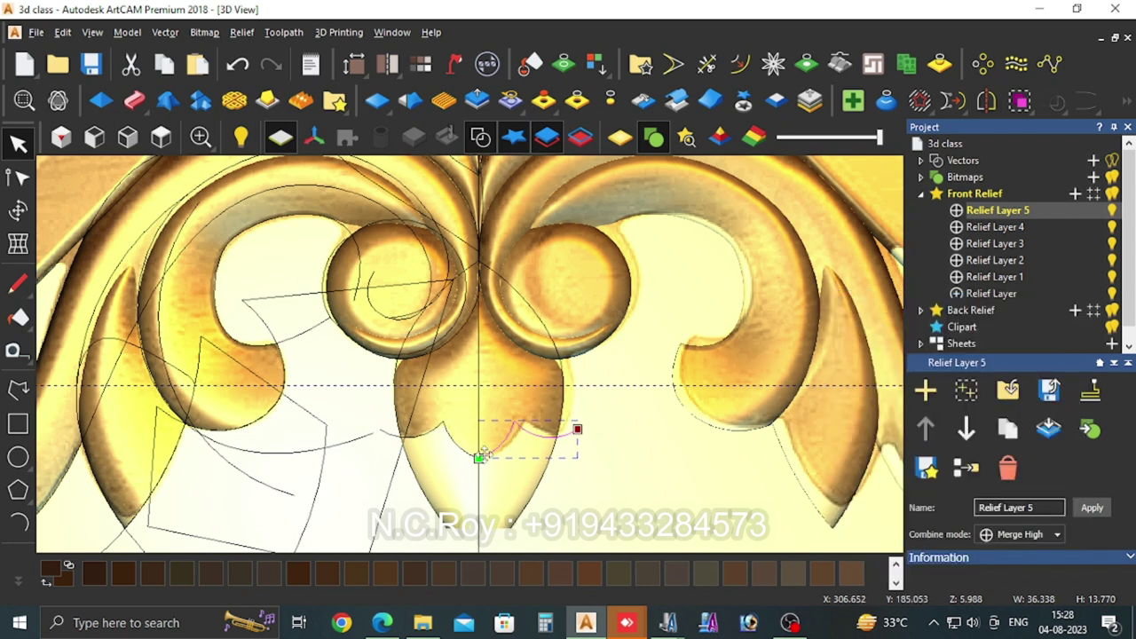
Step: Join both mirrored halves into one double-arc vector
left_click(446, 435, "shift")
right_click(450, 437)
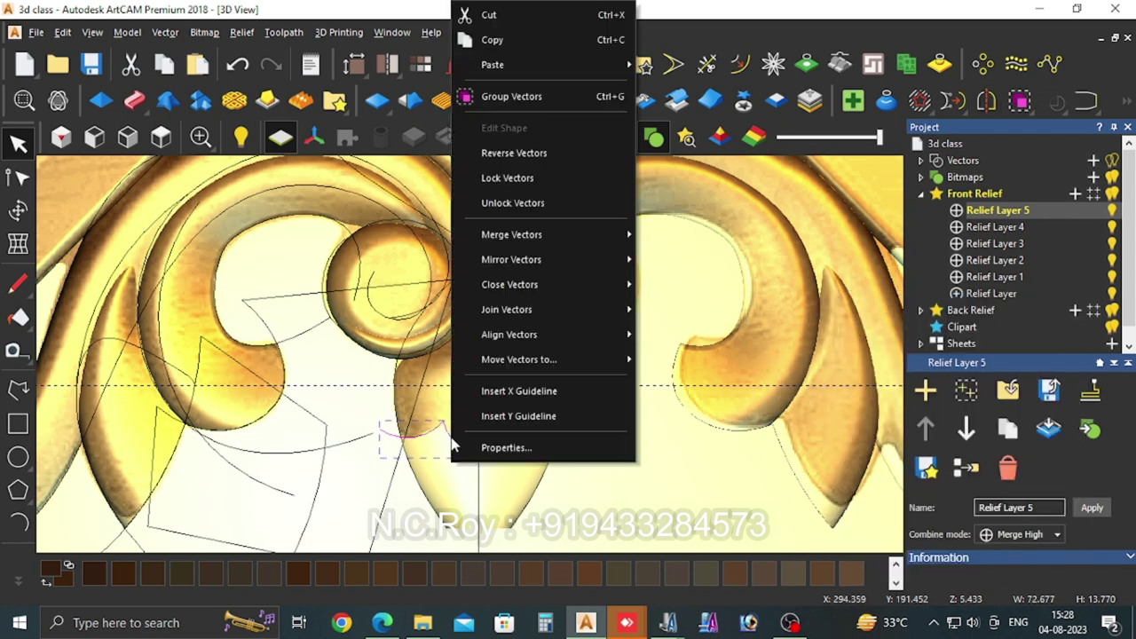
mouse_move(506, 309)
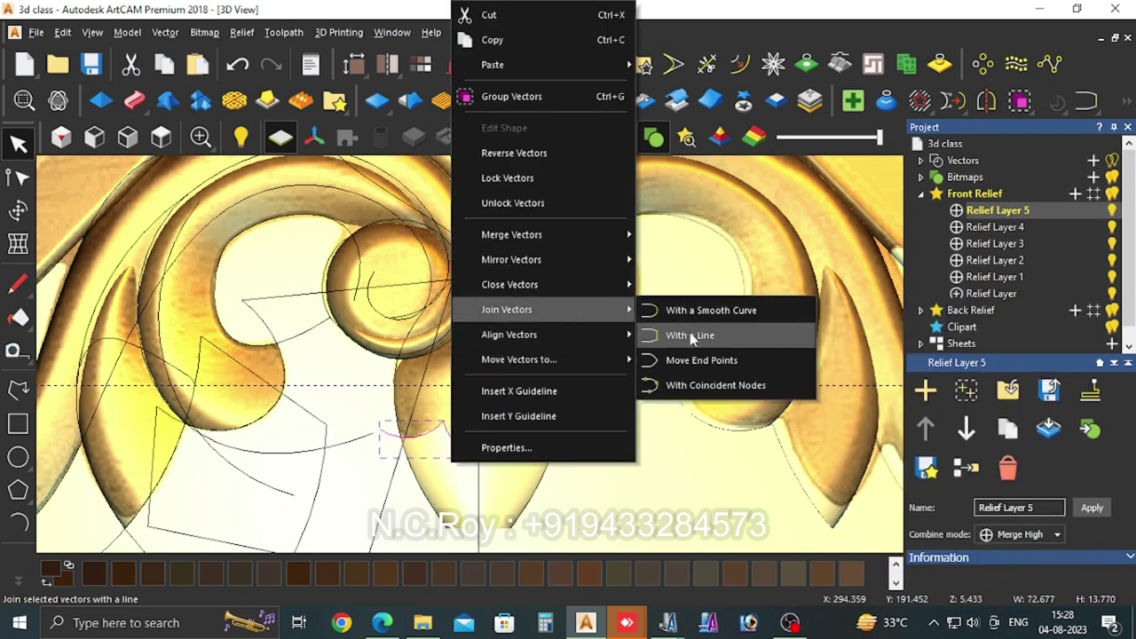
left_click(690, 333)
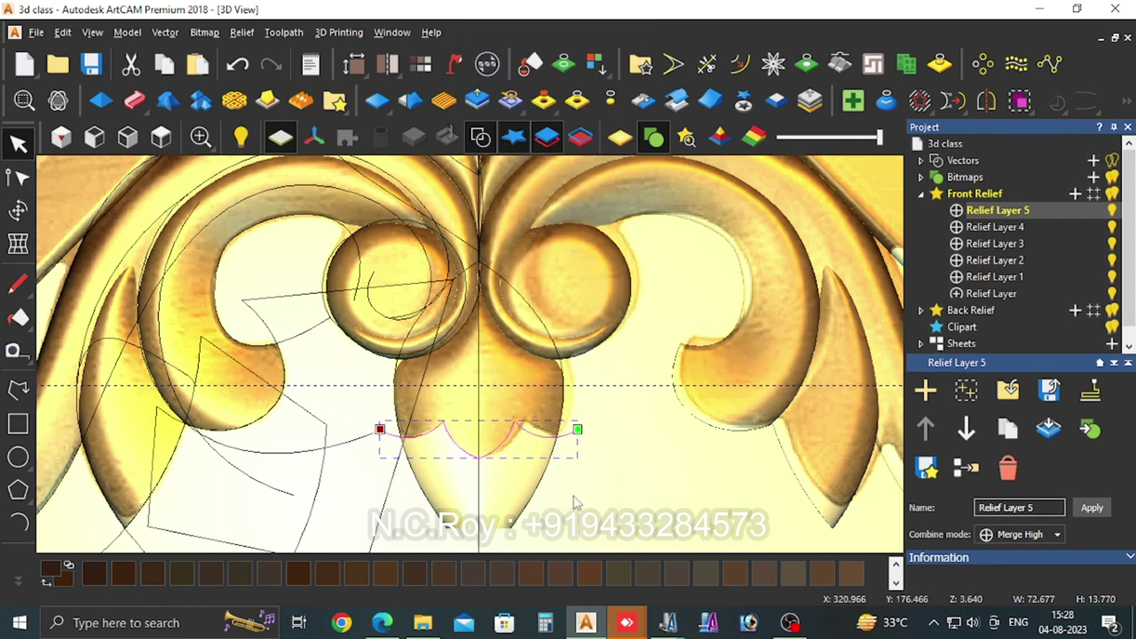
scroll(573, 499, "down", 1)
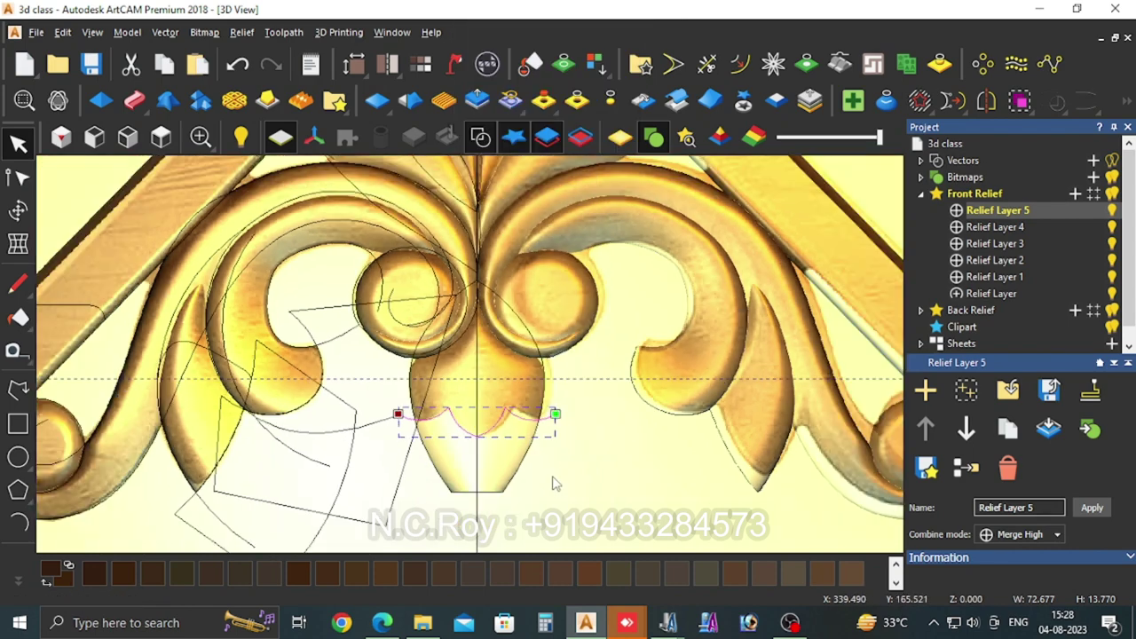
Step: Draw a U-shaped polyline under the scalloped line and join the two vectors
left_click(27, 394)
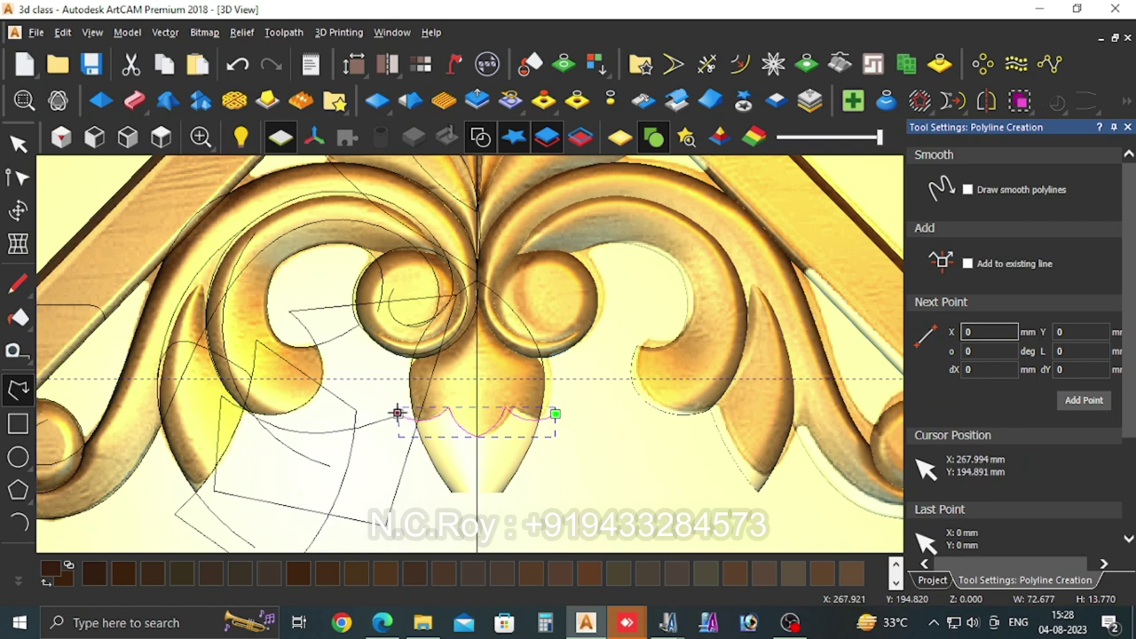
left_click(398, 412)
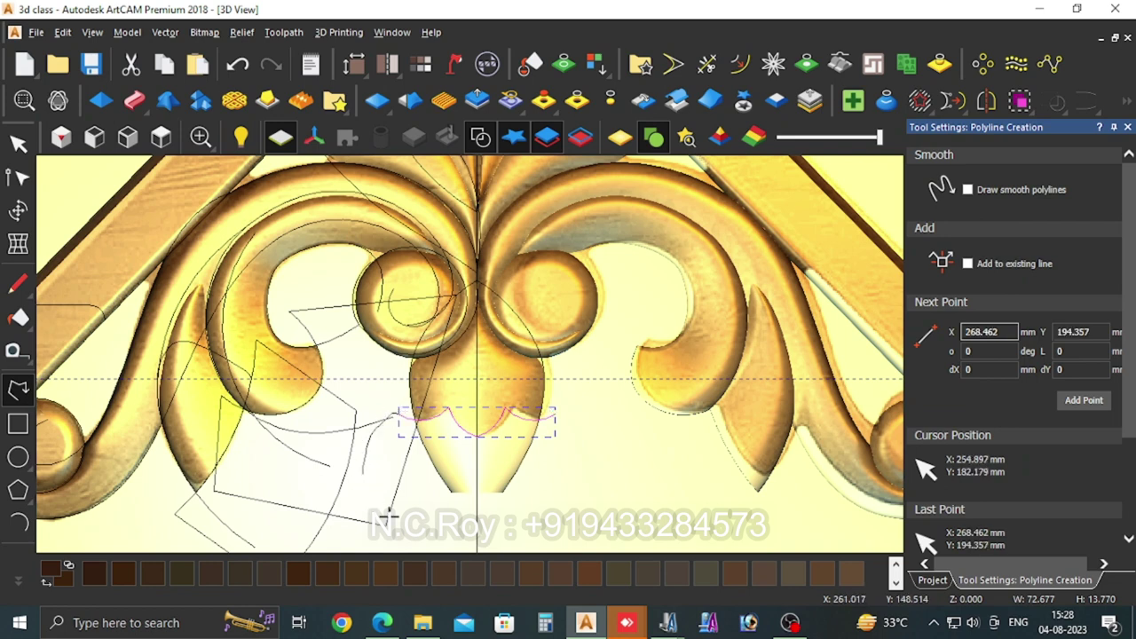
left_click(564, 419)
key("Escape")
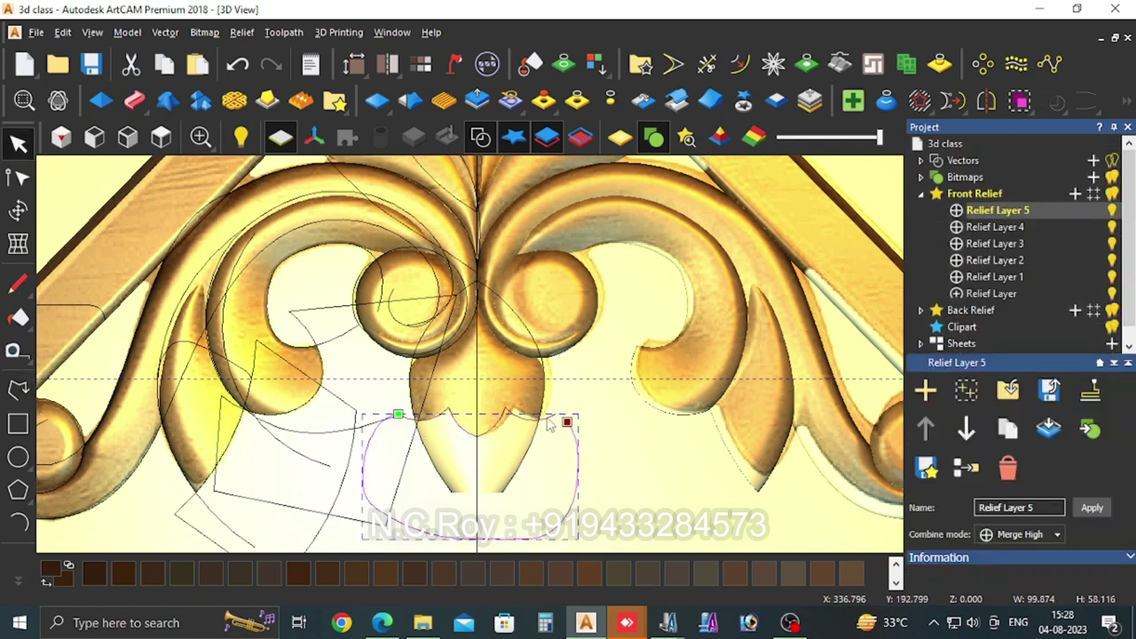
key("j")
right_click(548, 424)
mouse_move(600, 309)
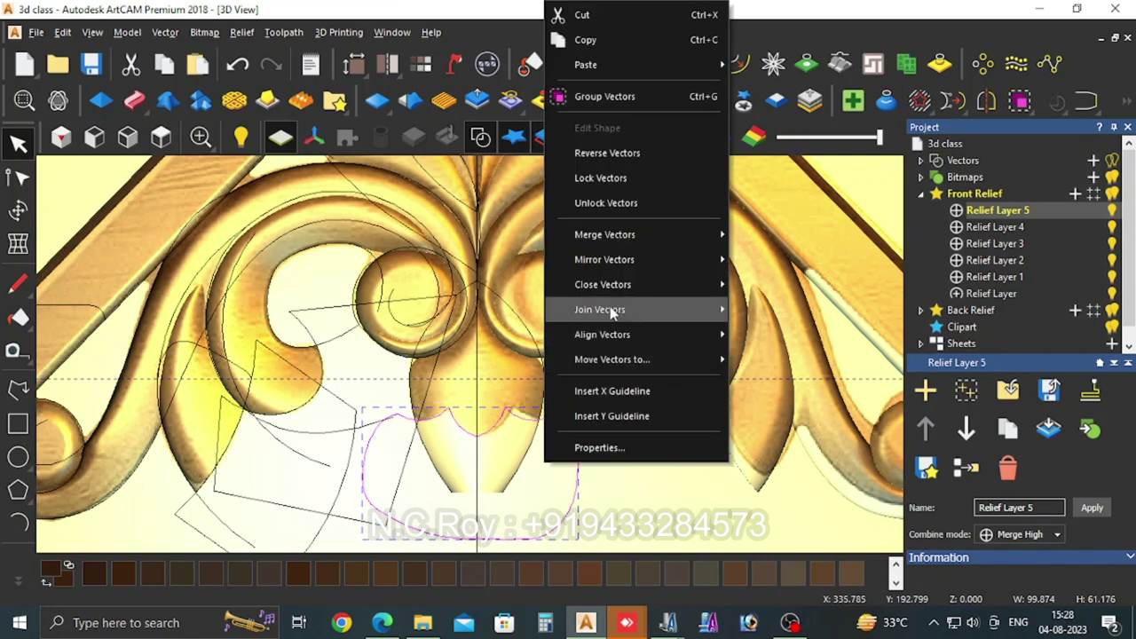
left_click(771, 340)
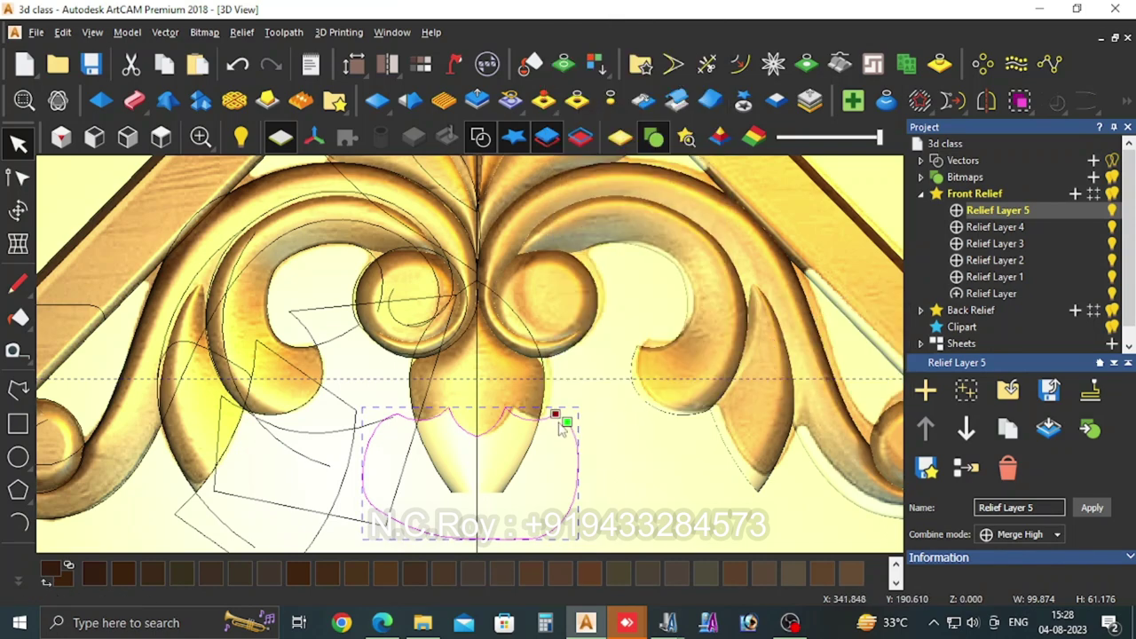
Step: Close the joined vector with a smooth curve and zero the relief inside it
right_click(565, 423)
mouse_move(624, 269)
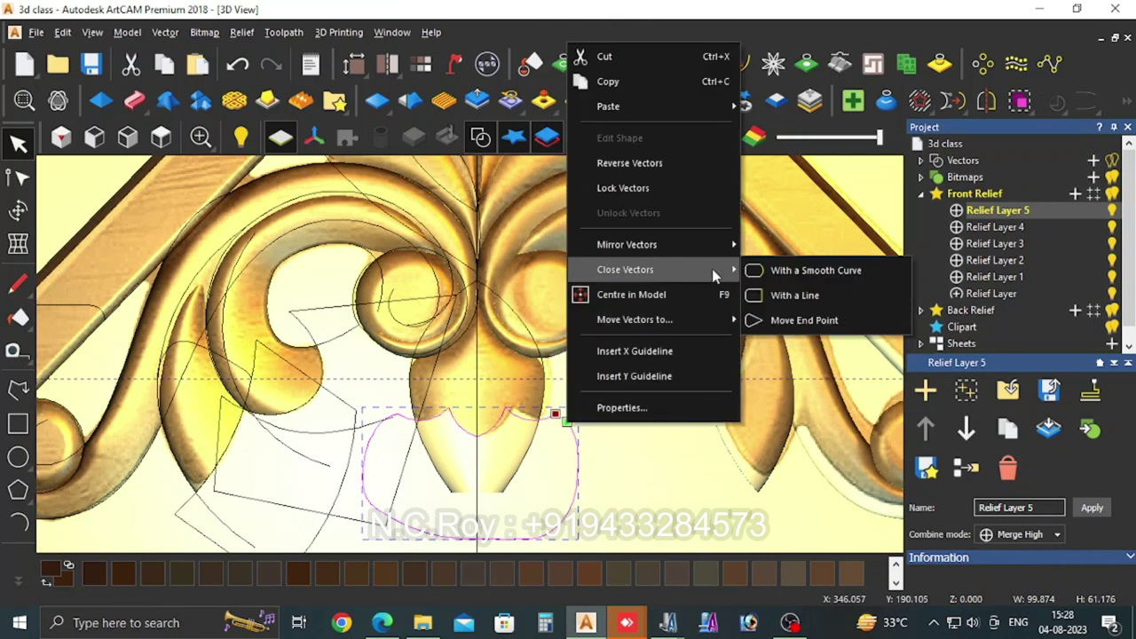
left_click(768, 295)
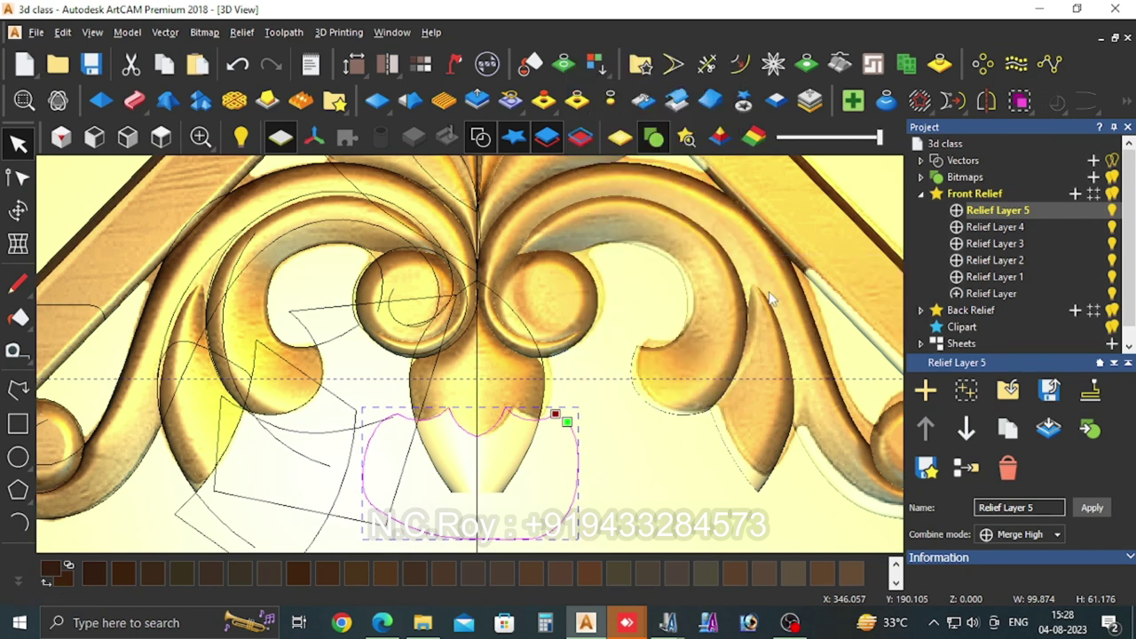
left_click(572, 104)
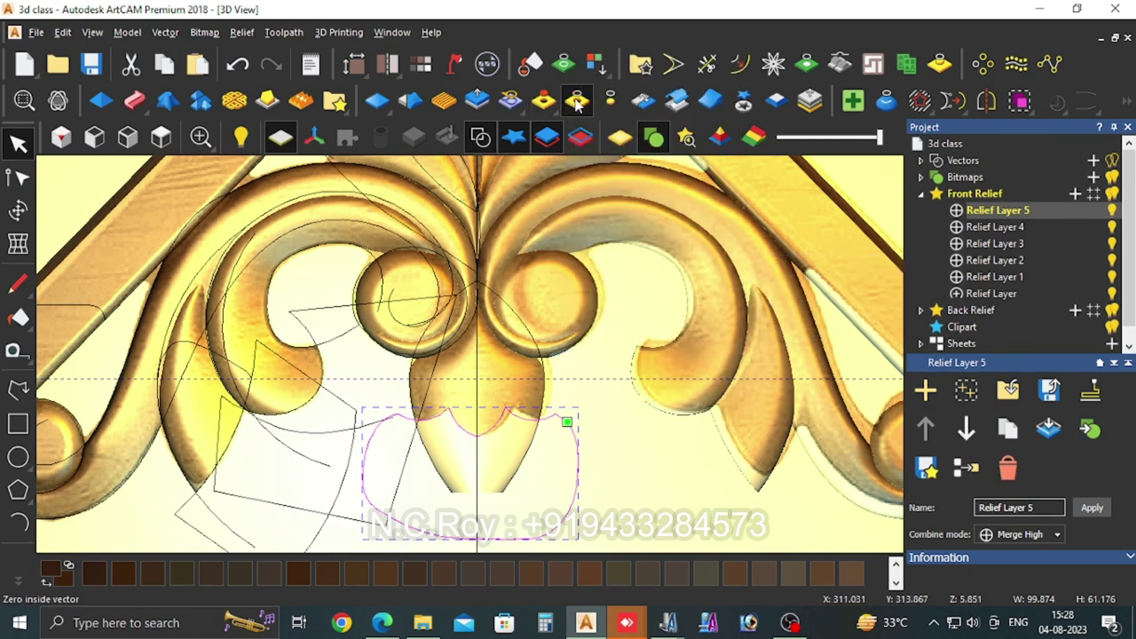
left_click(619, 140)
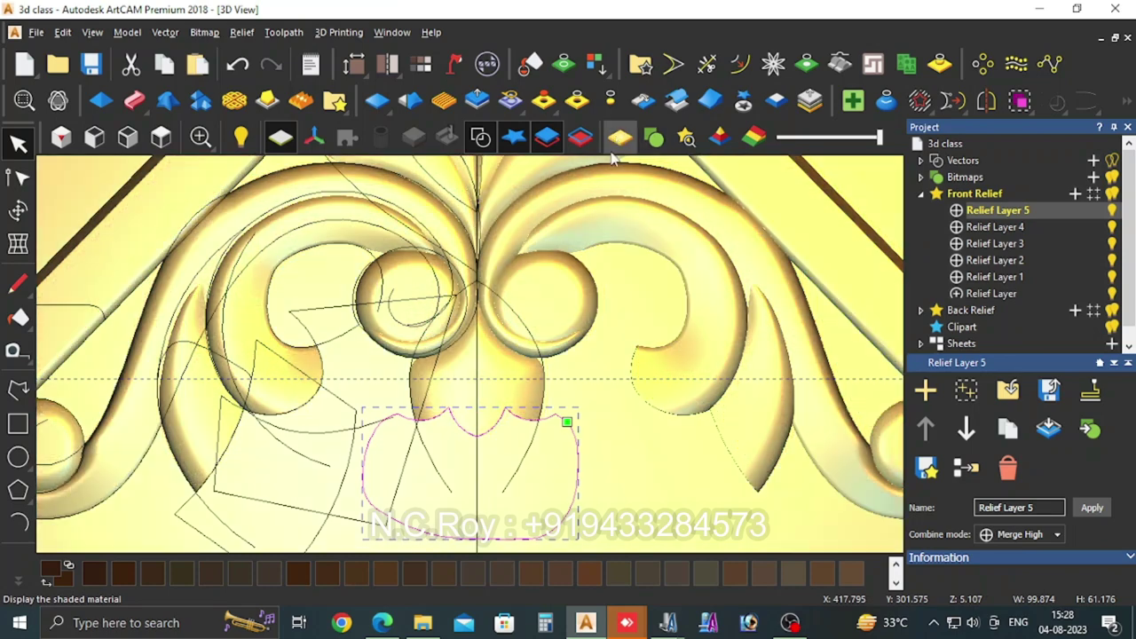
left_click(480, 138)
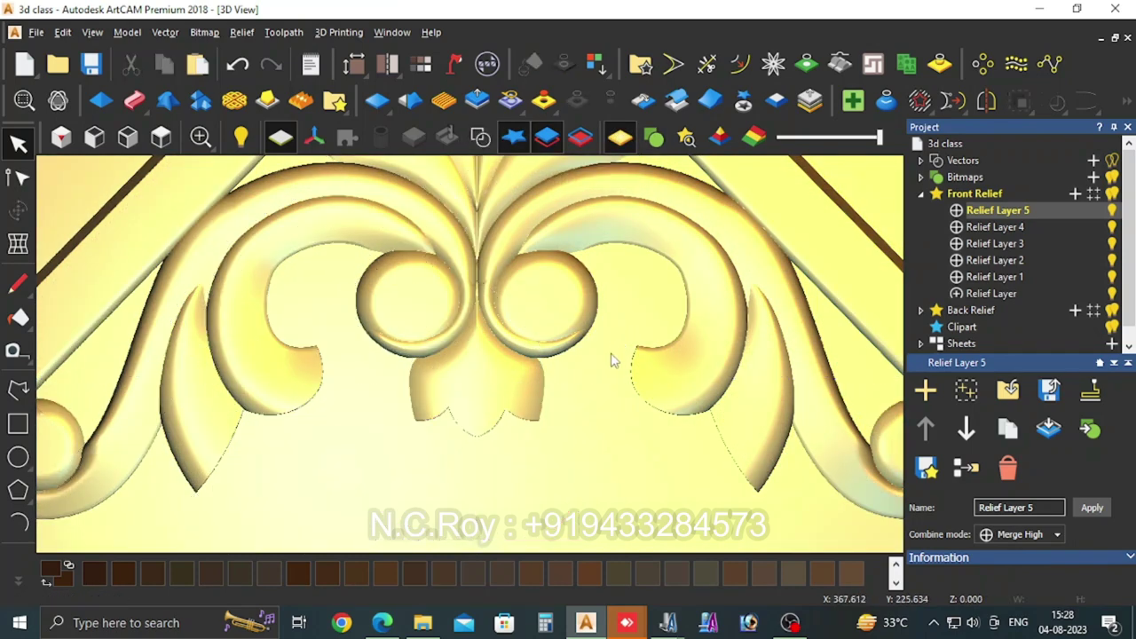
key("F4")
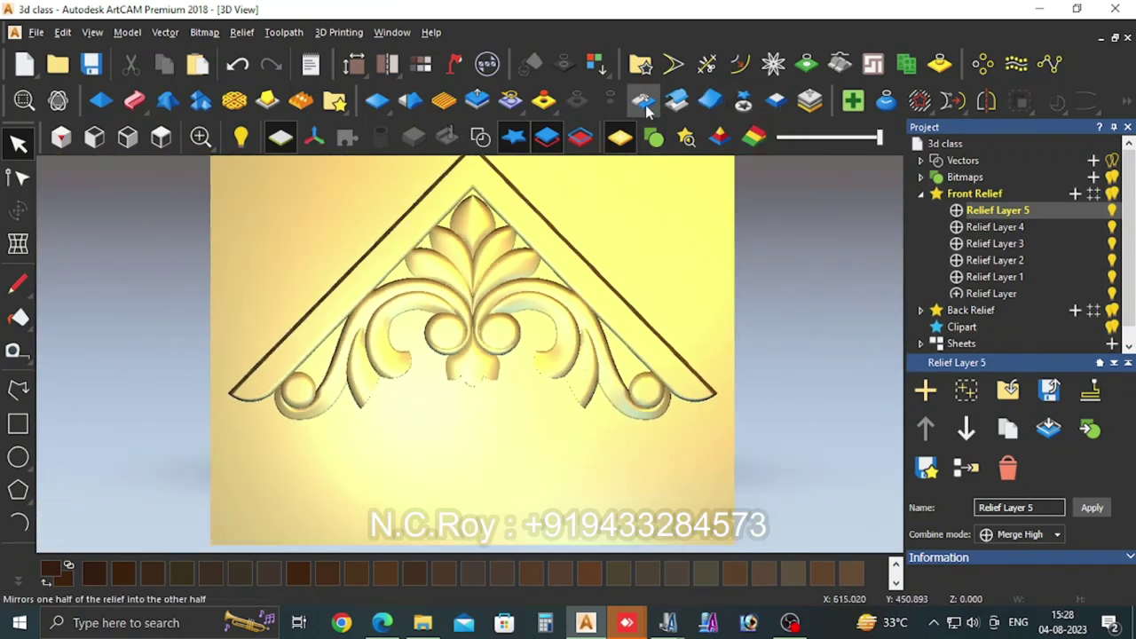
Step: Merge all visible Front Relief layers into a single Merged Layer
left_click(644, 100)
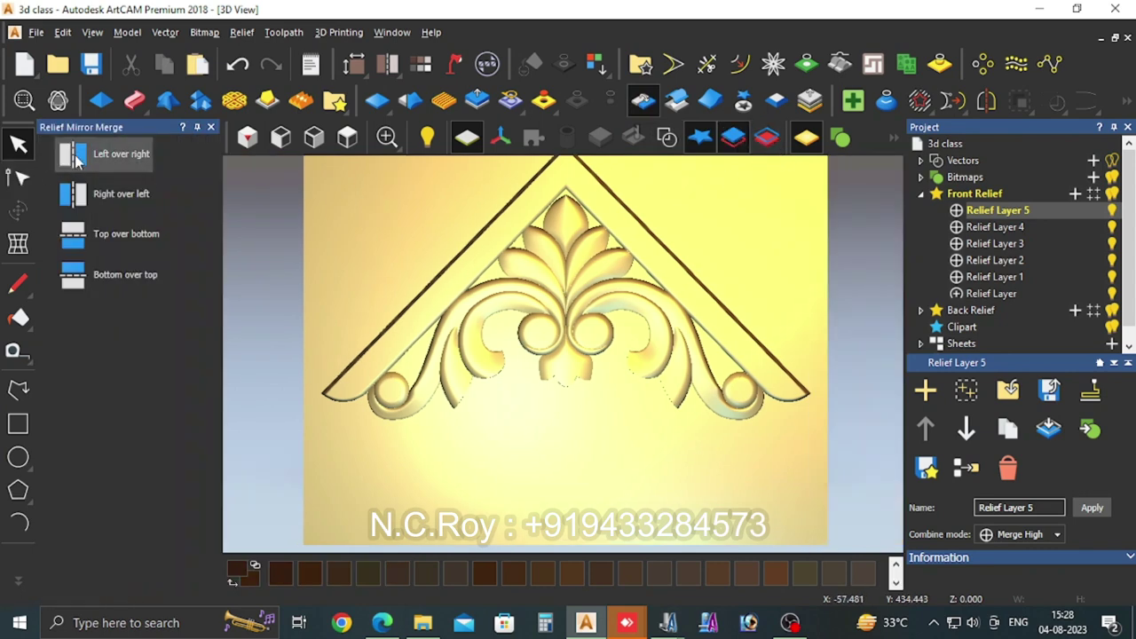
left_click(211, 128)
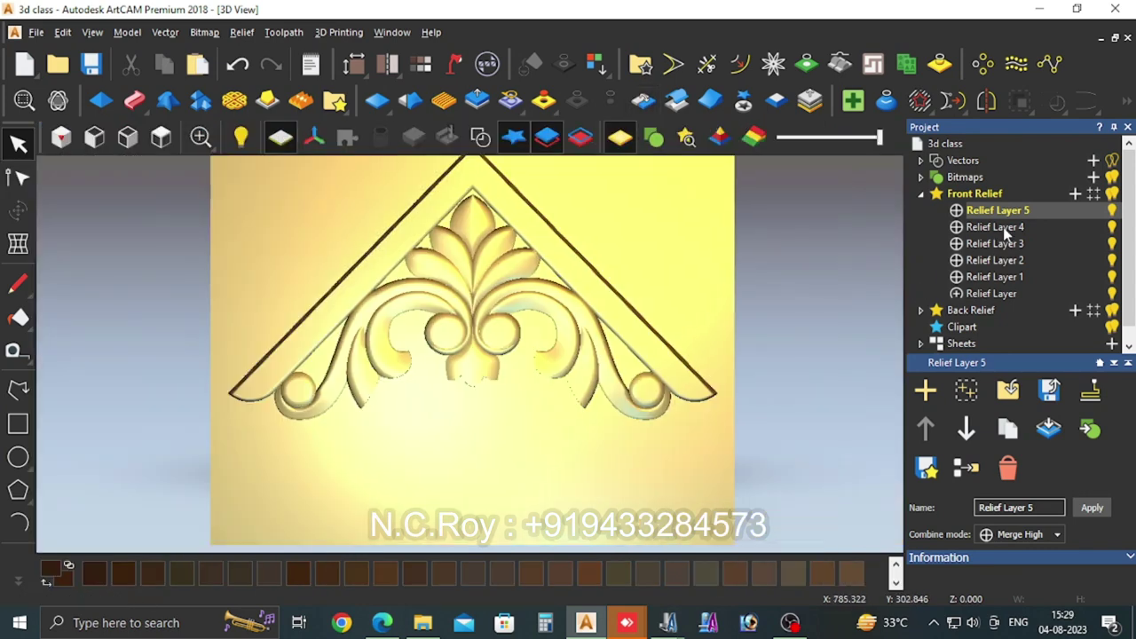
right_click(976, 197)
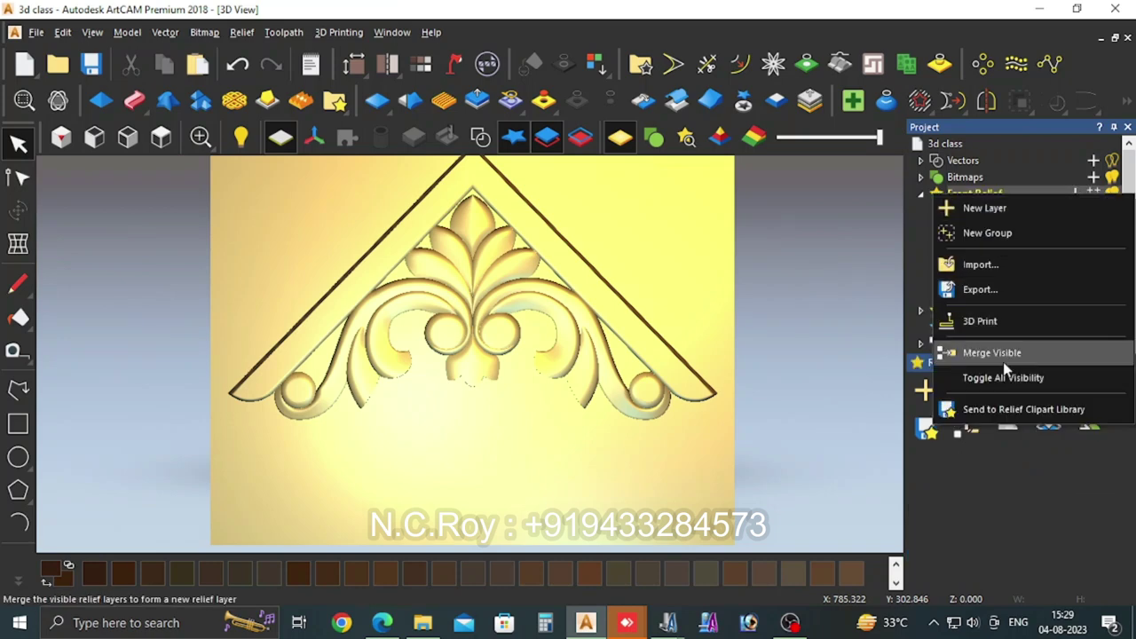
left_click(1002, 362)
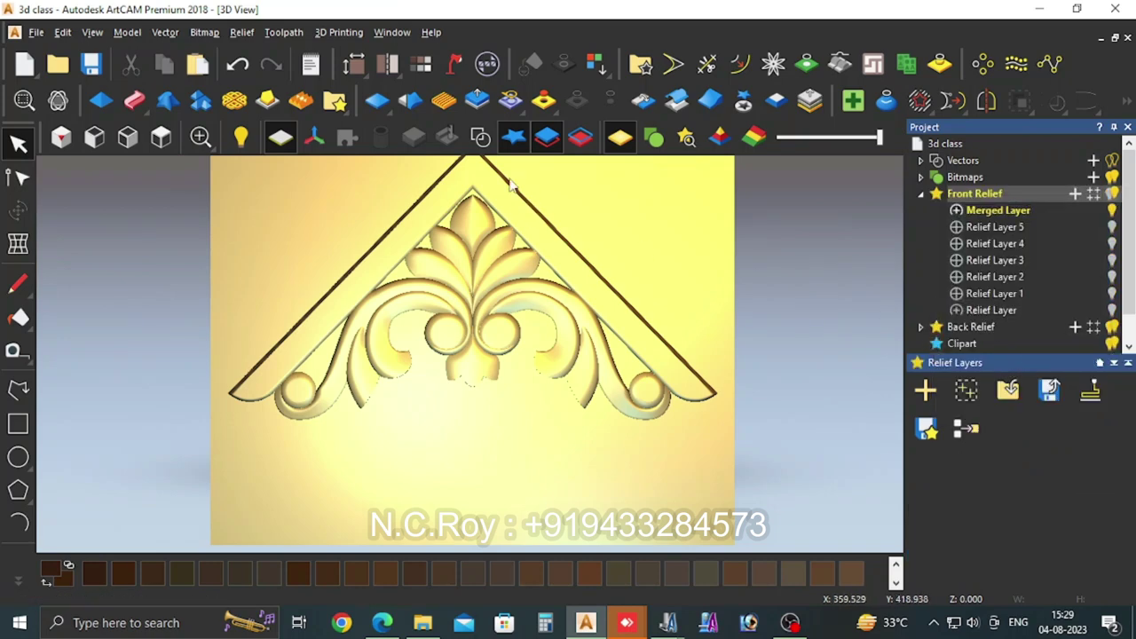
Step: Hide the zero plane and orbit the relief to an oblique angle
left_click(280, 137)
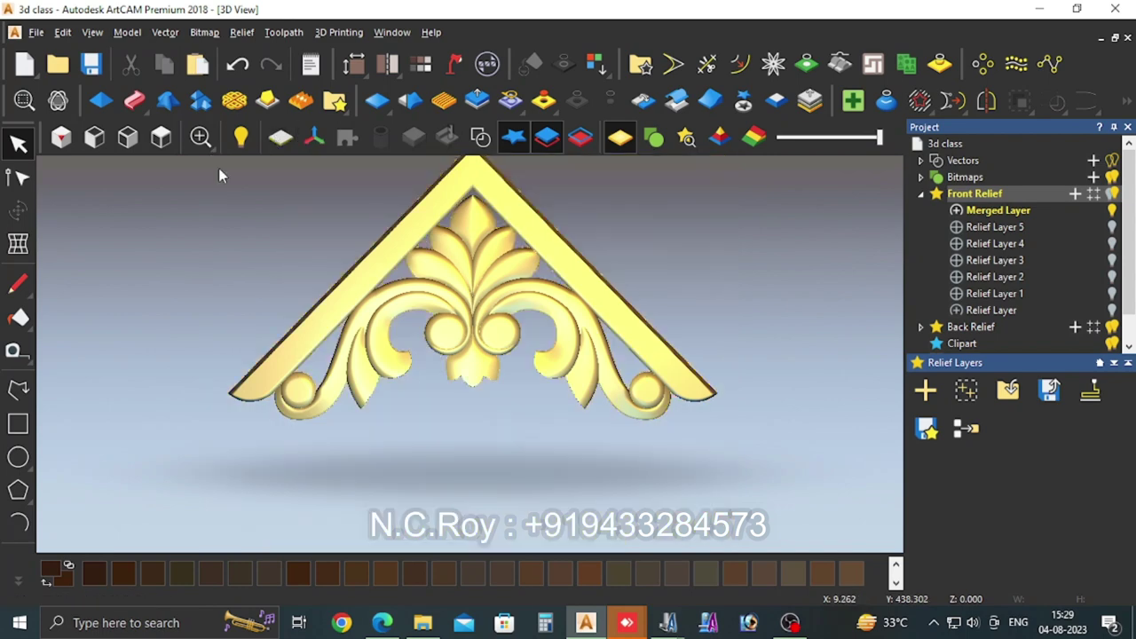
left_click(57, 100)
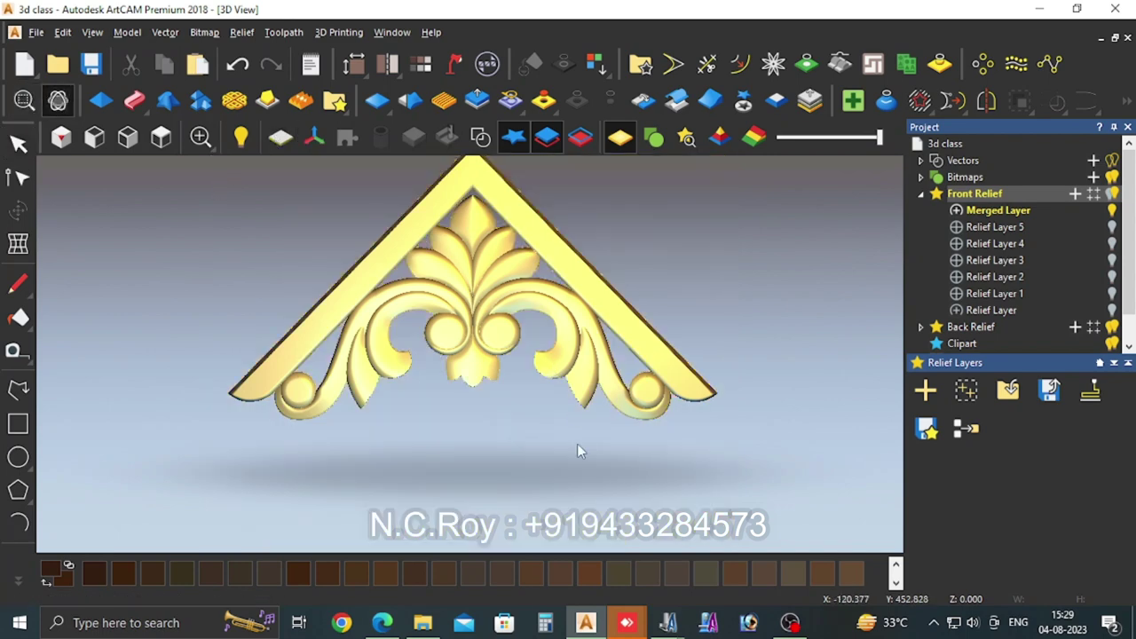
left_click_drag(577, 446, 645, 342)
scroll(430, 212, "up", 3)
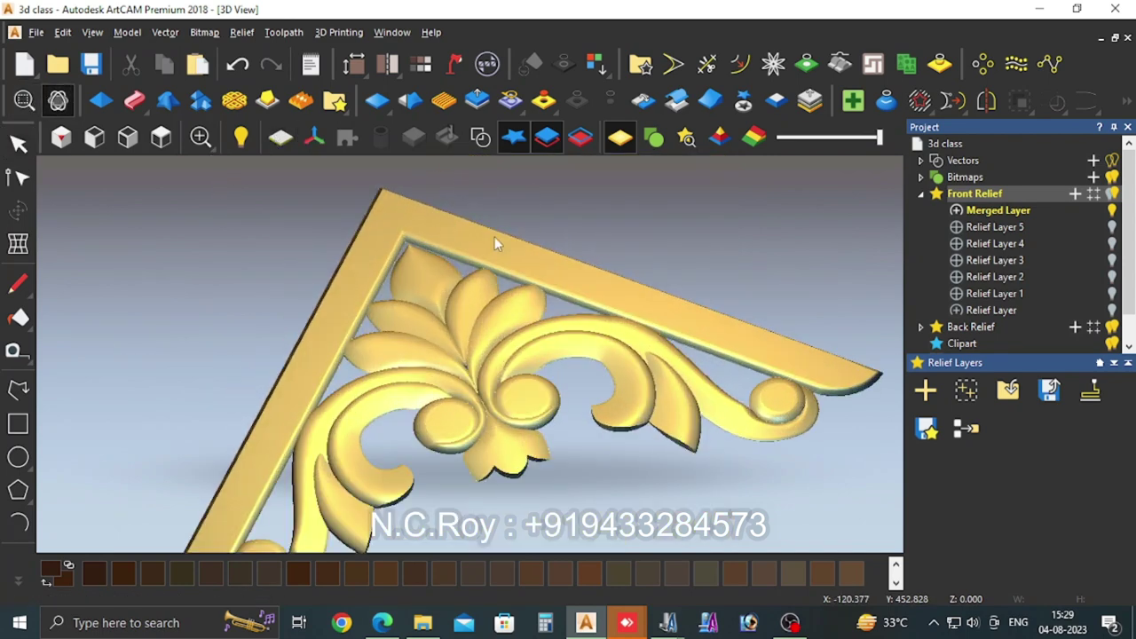
scroll(532, 266, "down", 2)
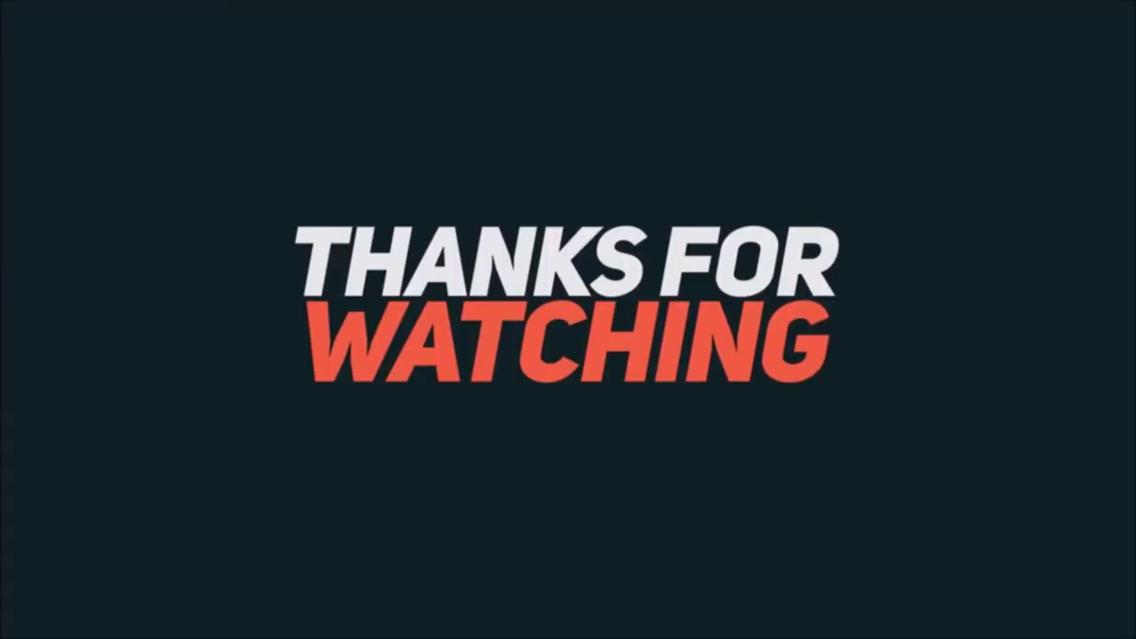